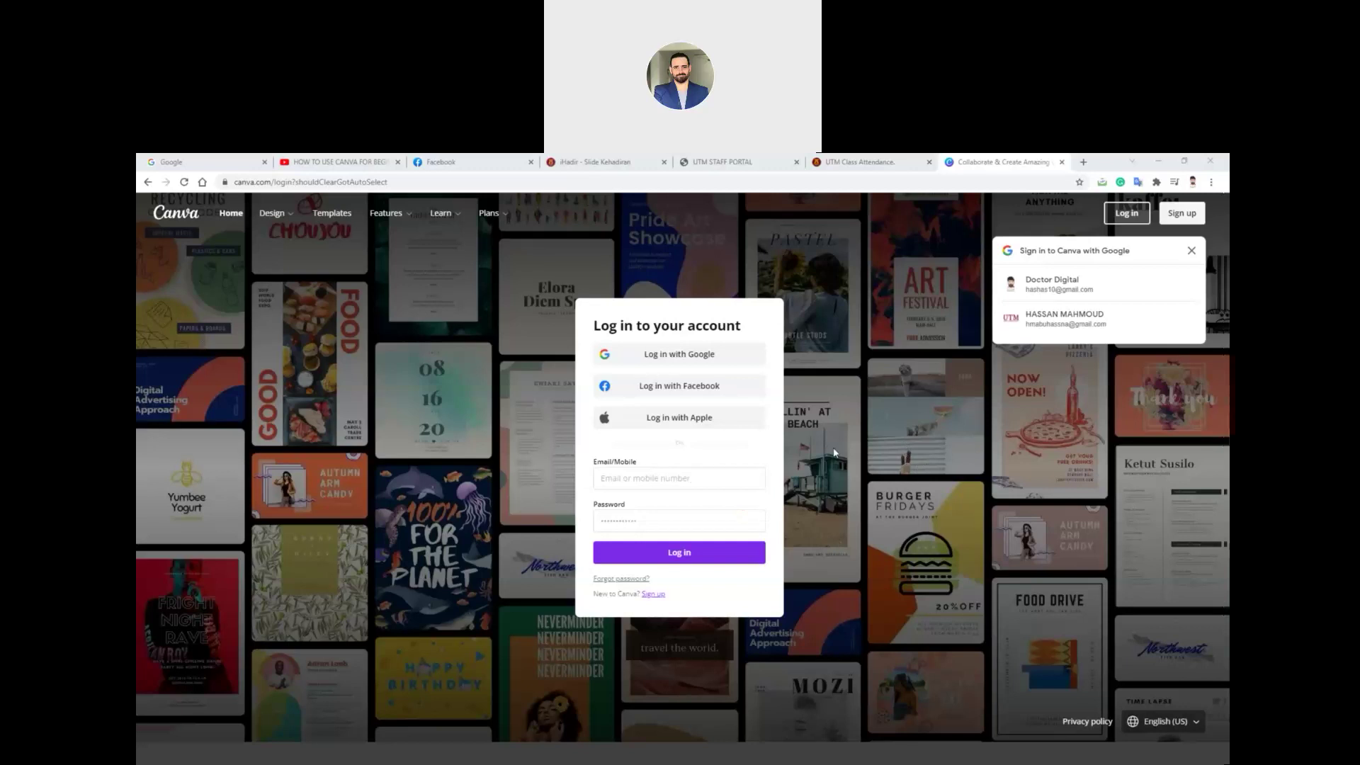
- Log in to Canva with the Facebook account
key(ctrl+l)
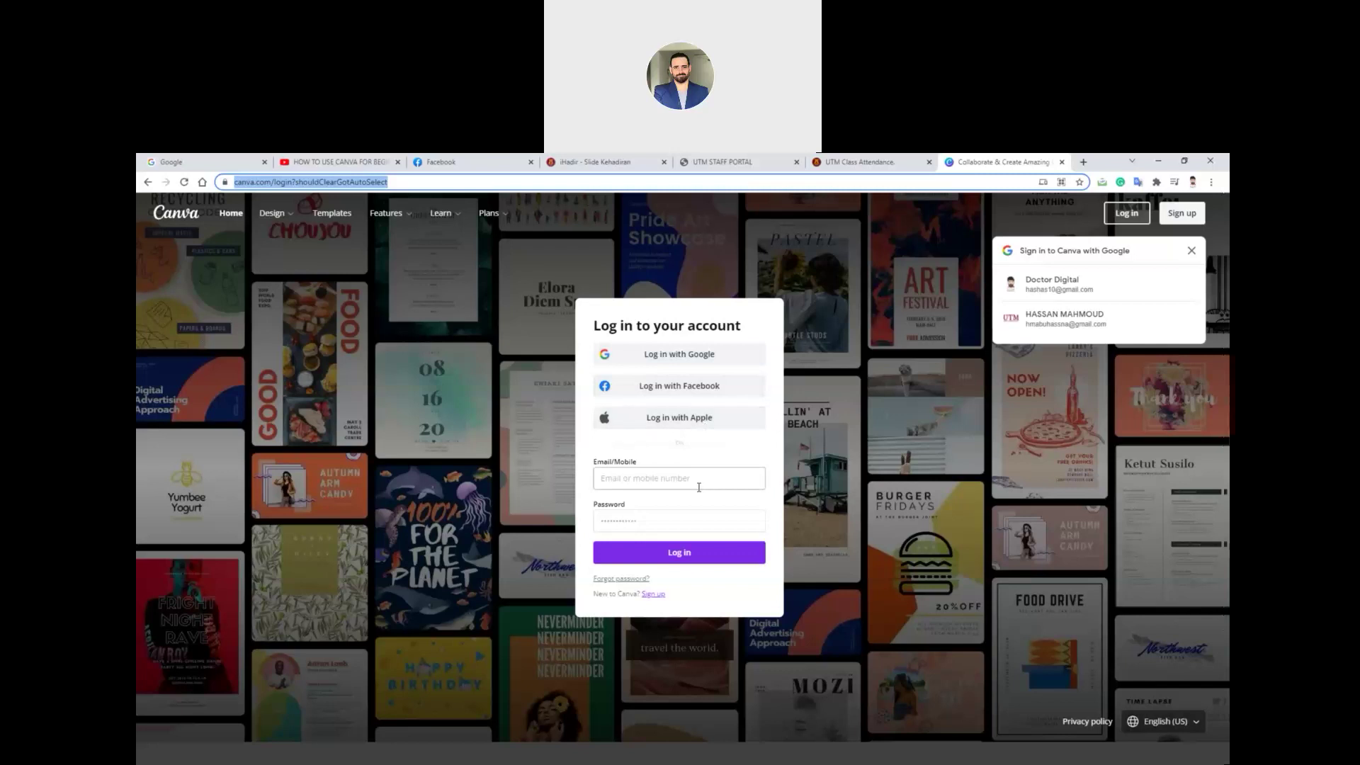
click(686, 392)
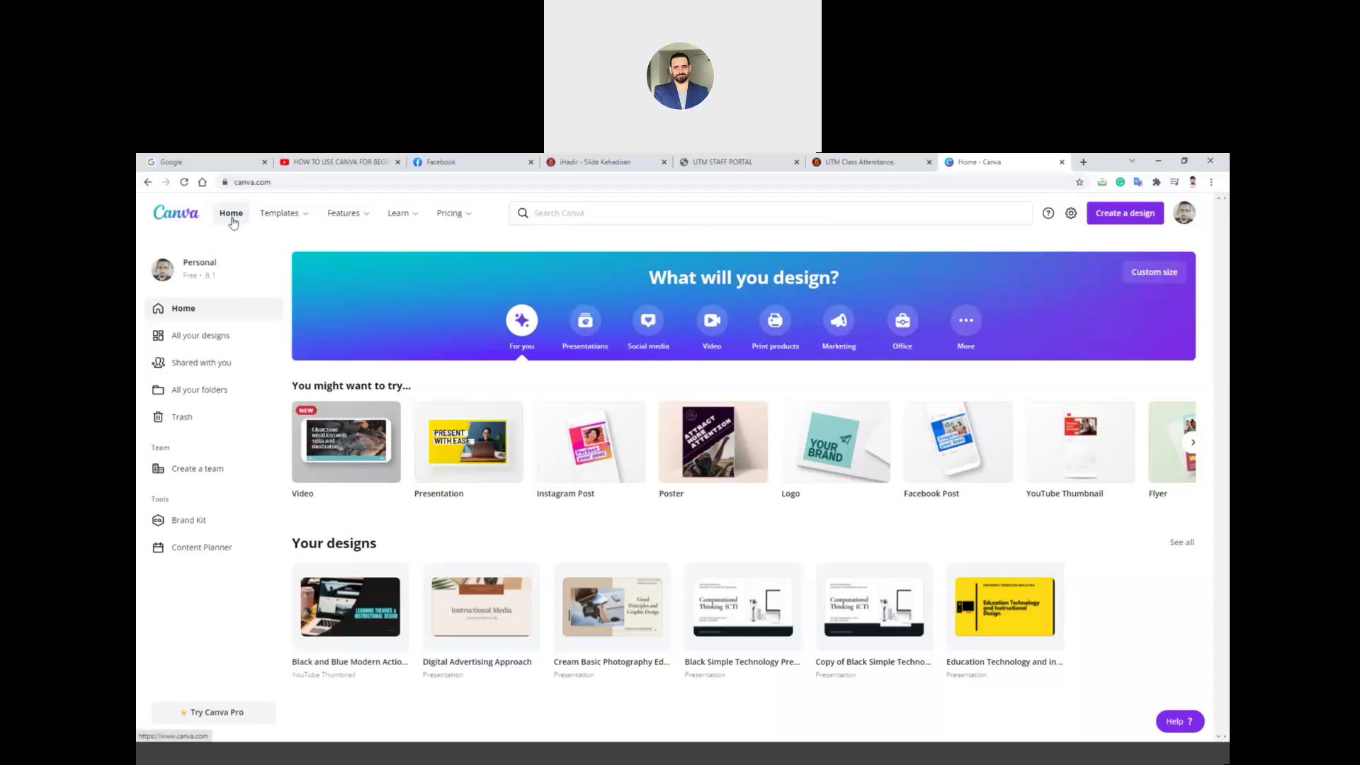
- Look through the site's Templates, Features, Learn and Pricing offerings, returning to the home page
mouse_move(286, 226)
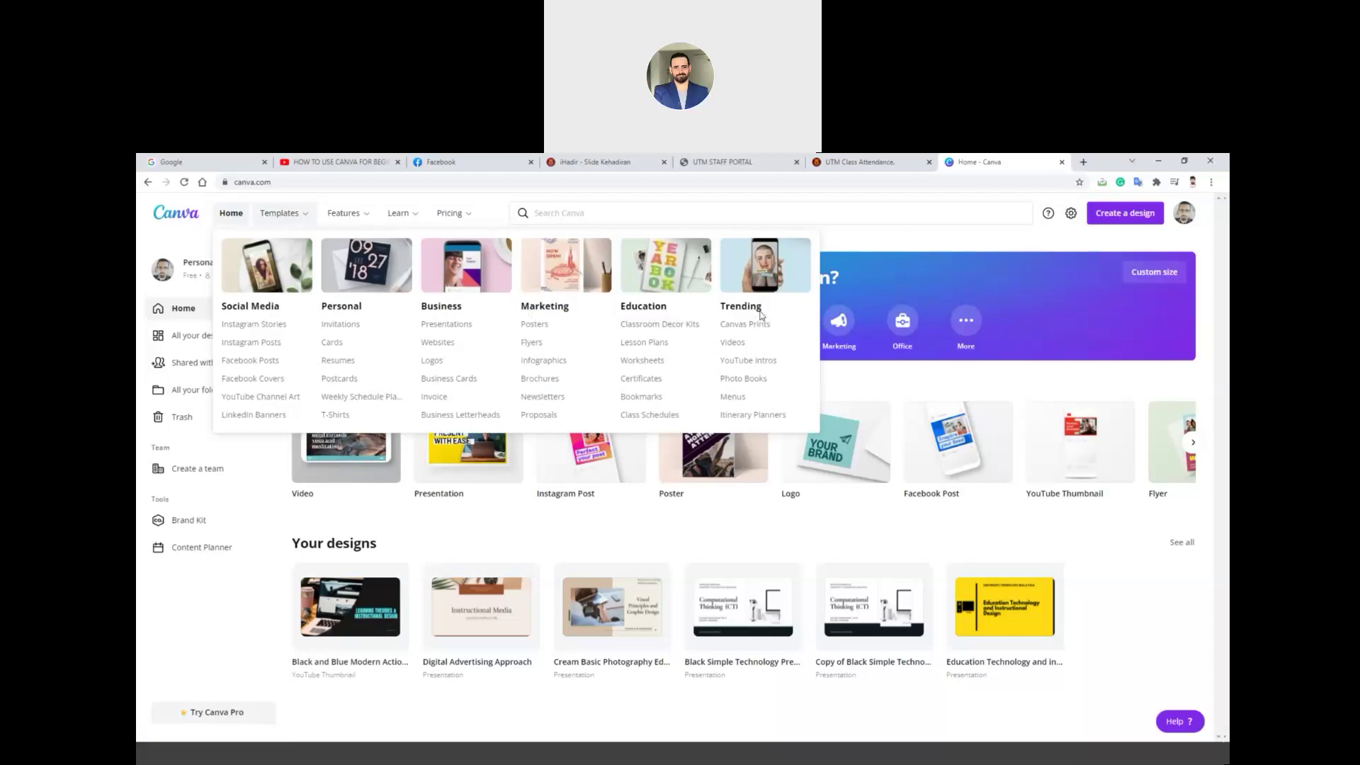
mouse_move(343, 217)
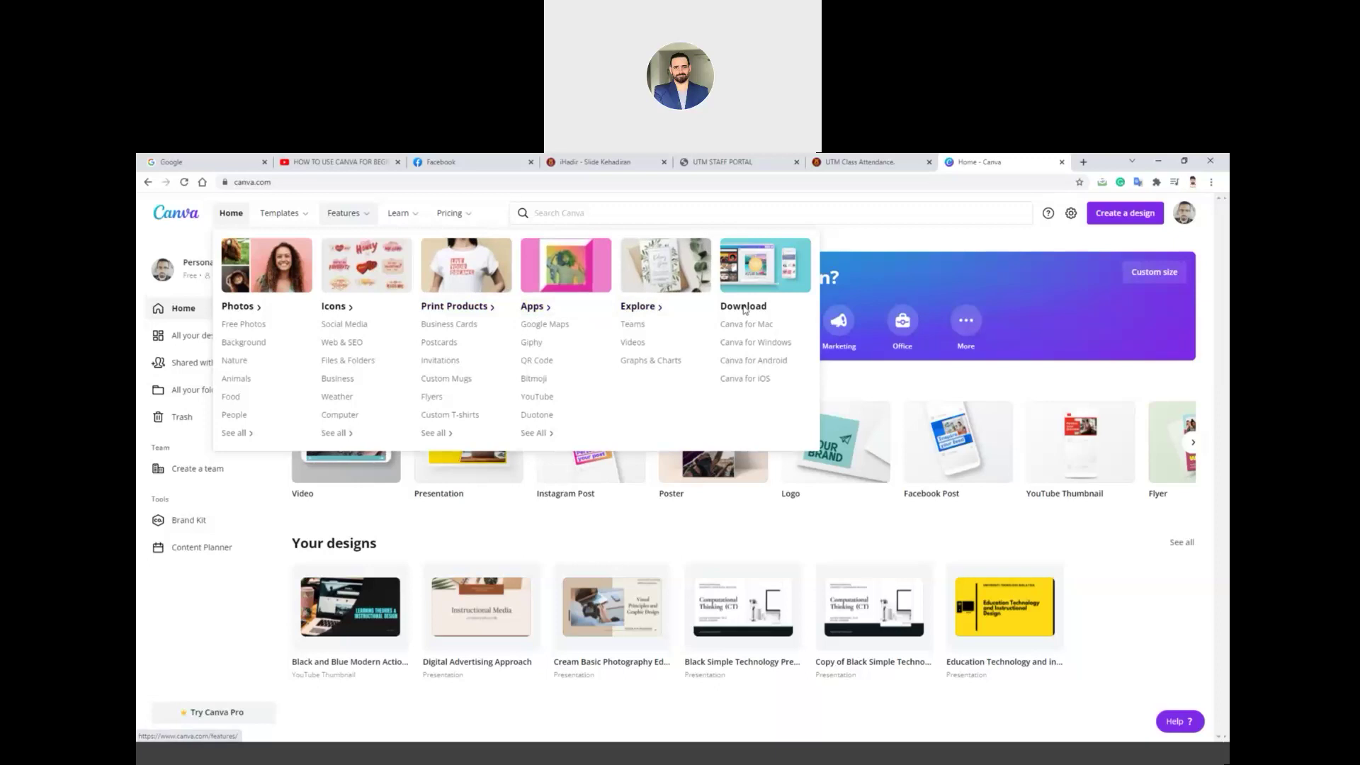
mouse_move(411, 221)
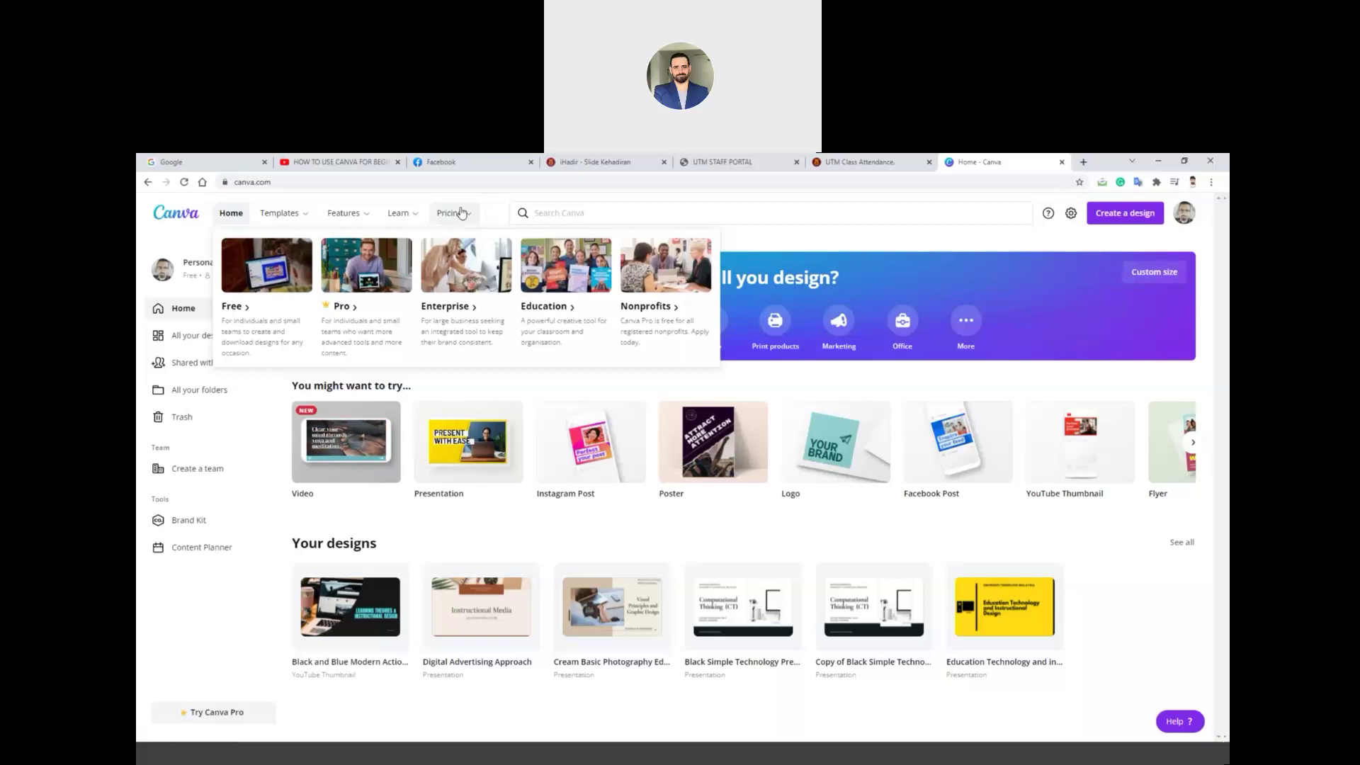
click(475, 216)
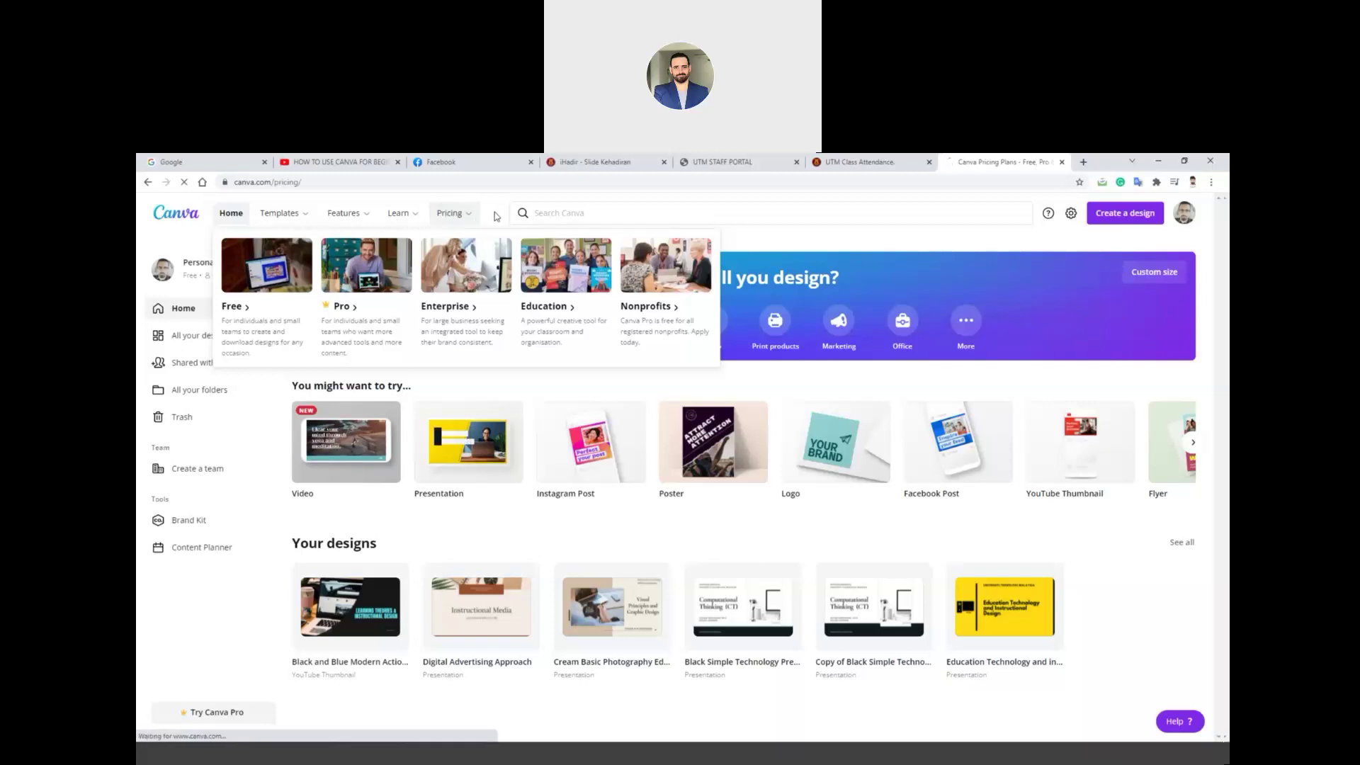
click(147, 184)
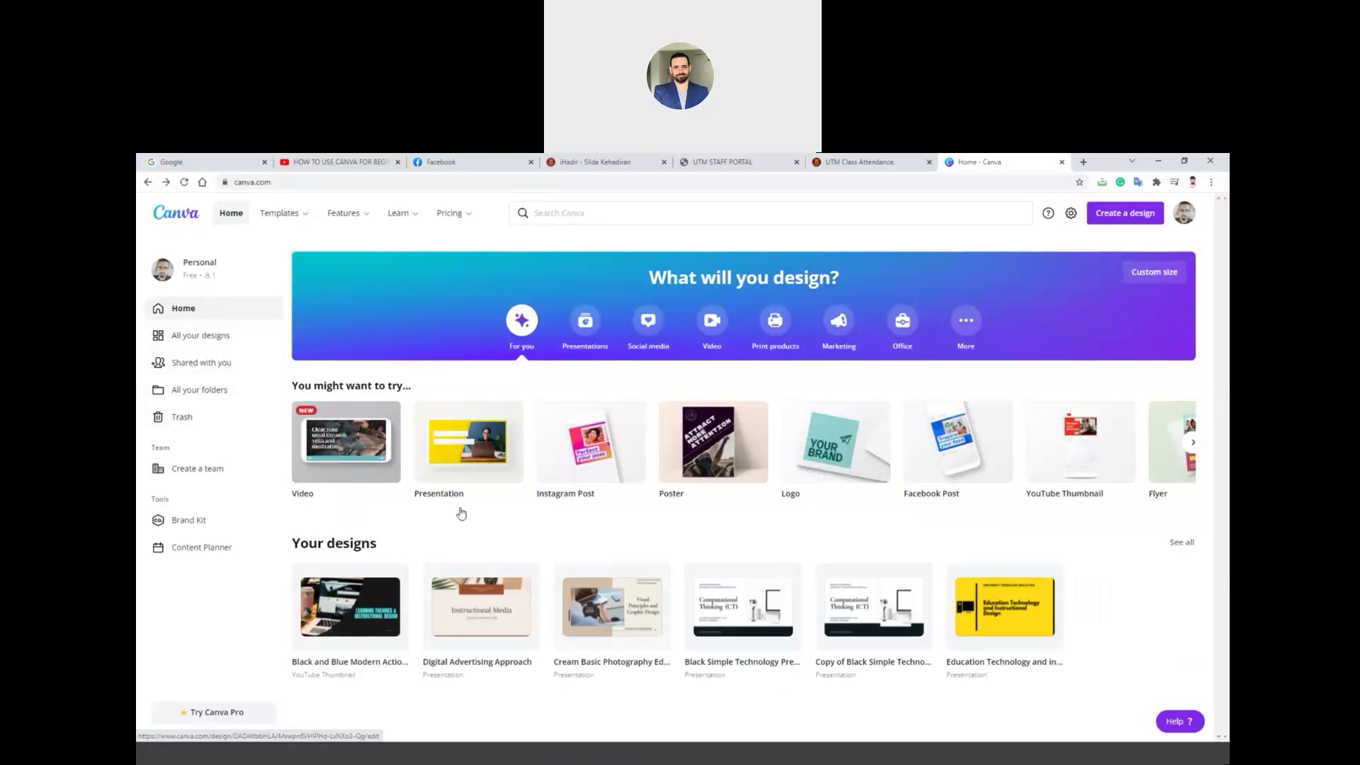
- View all existing designs and the items shared with the account
click(201, 337)
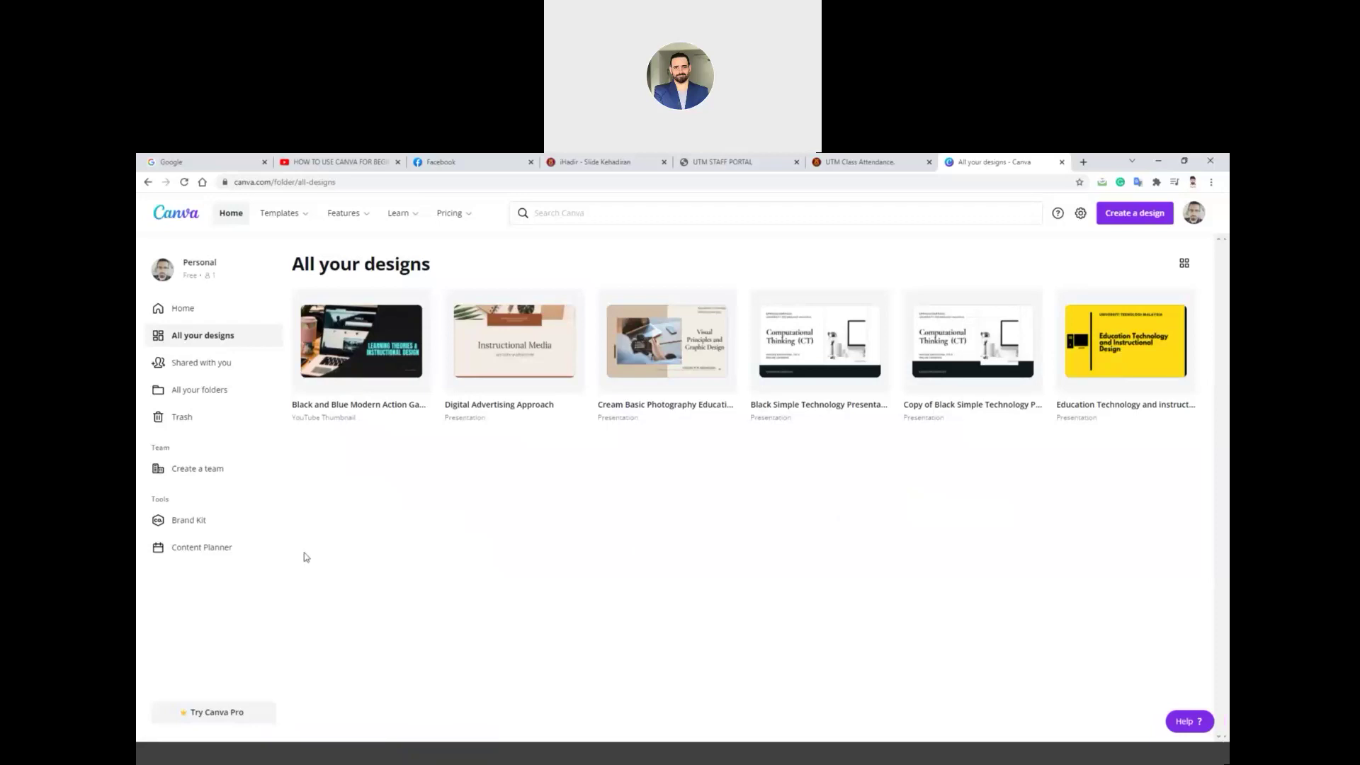
click(203, 363)
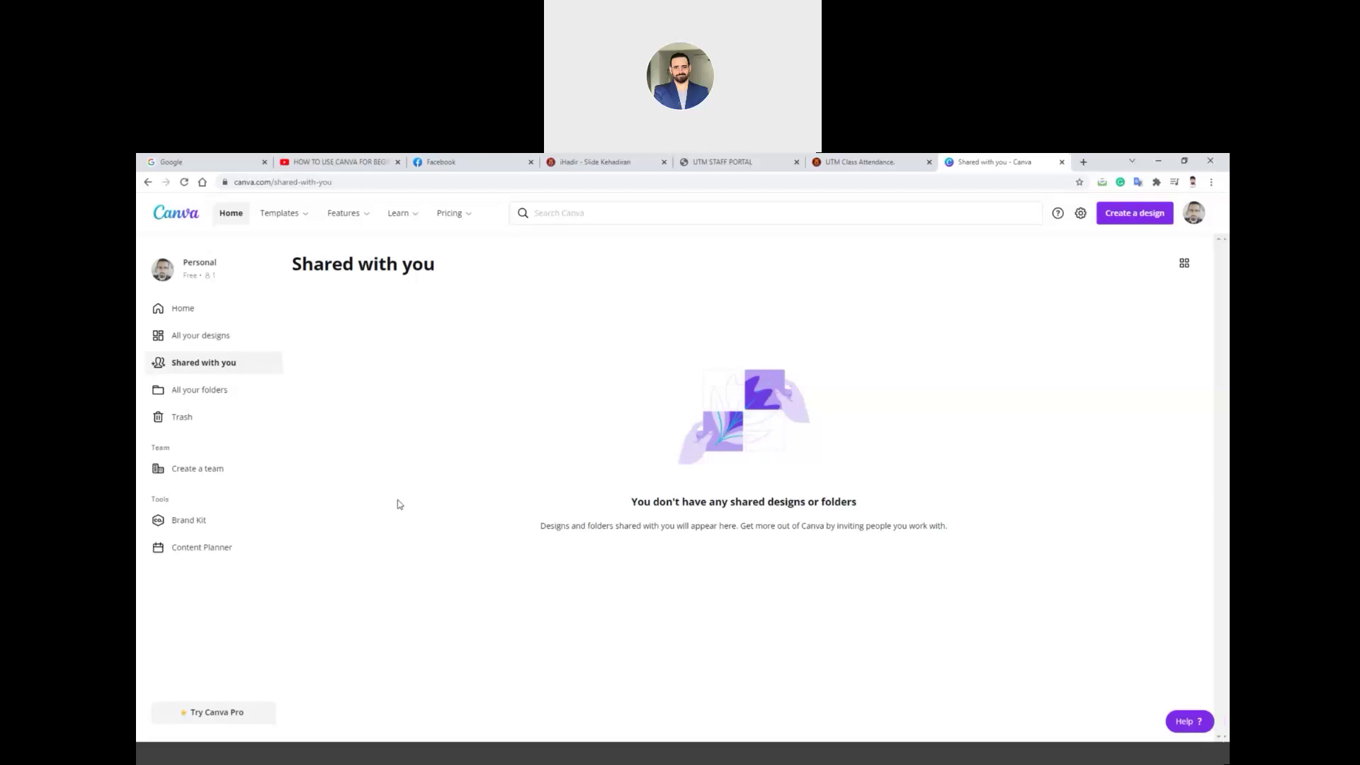
- Create a new folder named "Instagram post" among the account's folders
click(205, 391)
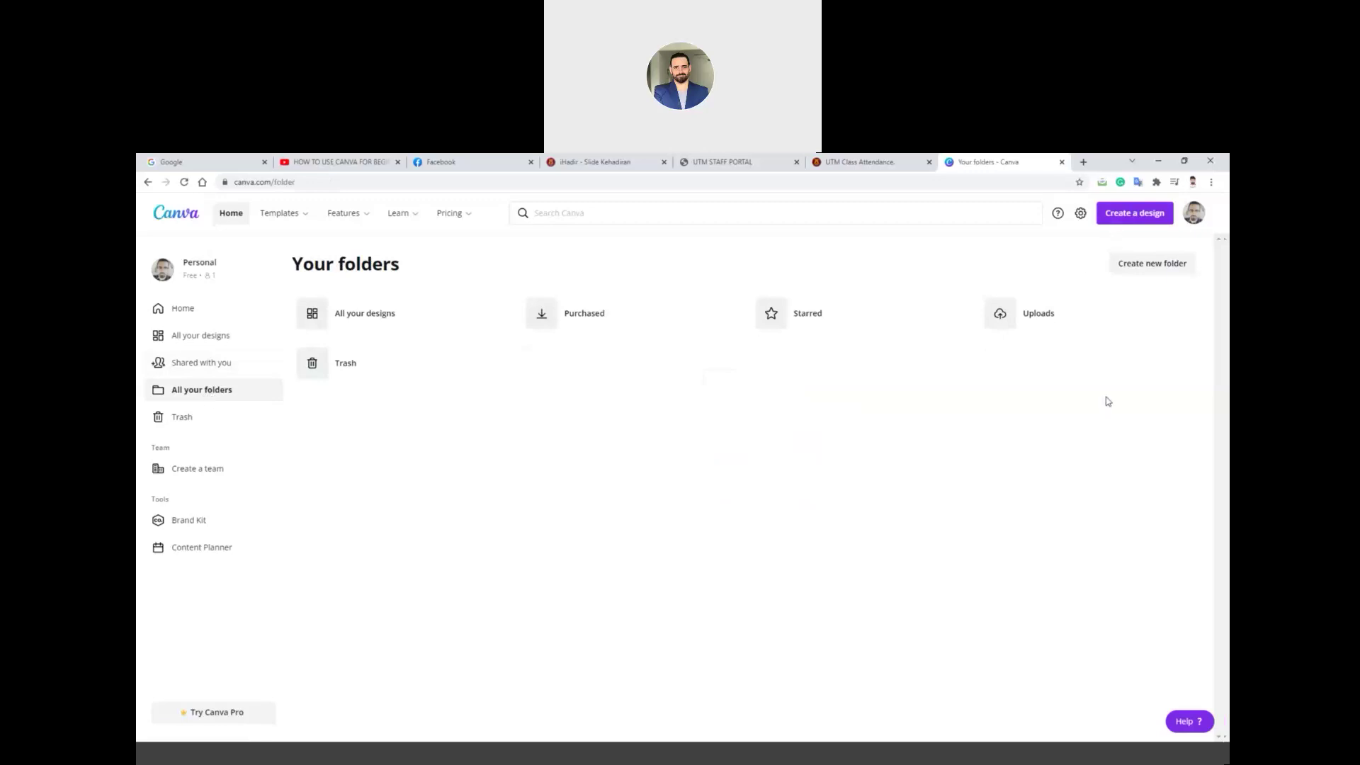
click(1145, 267)
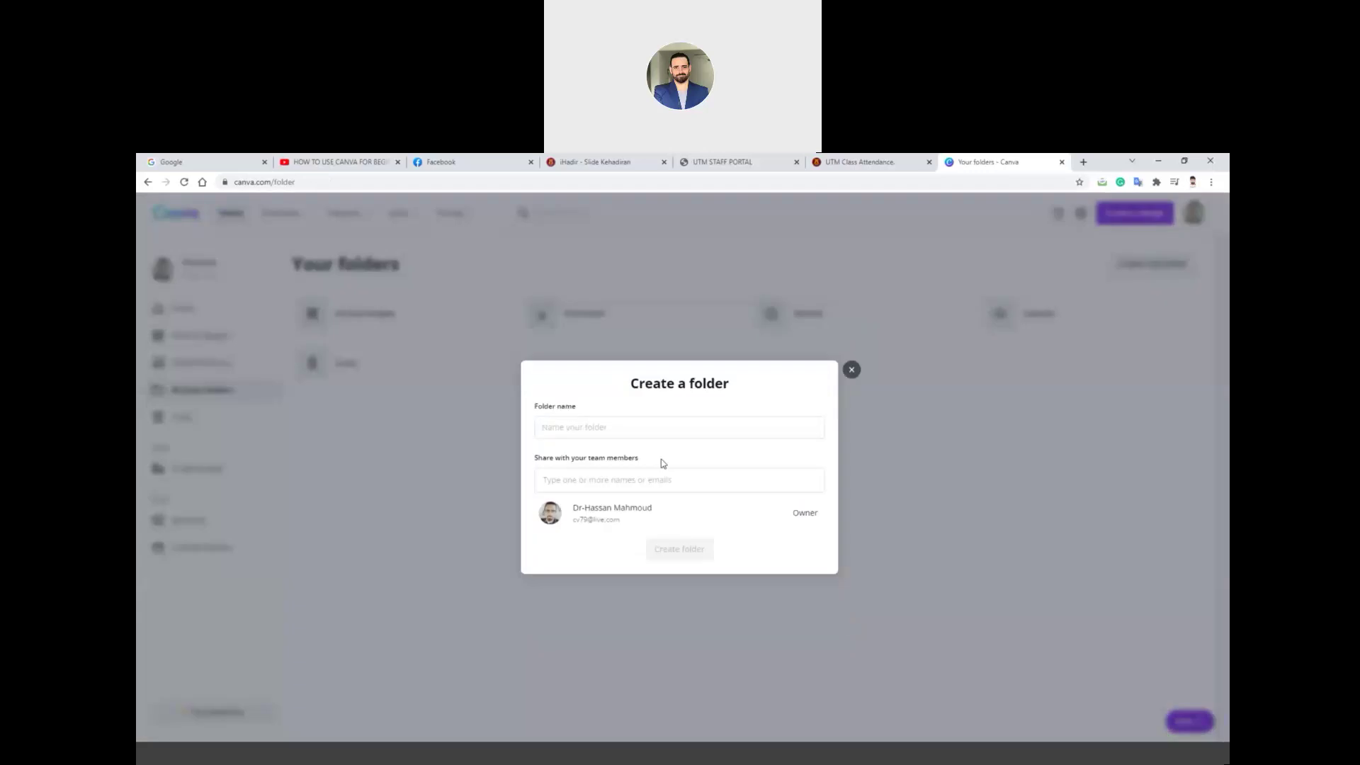
click(619, 425)
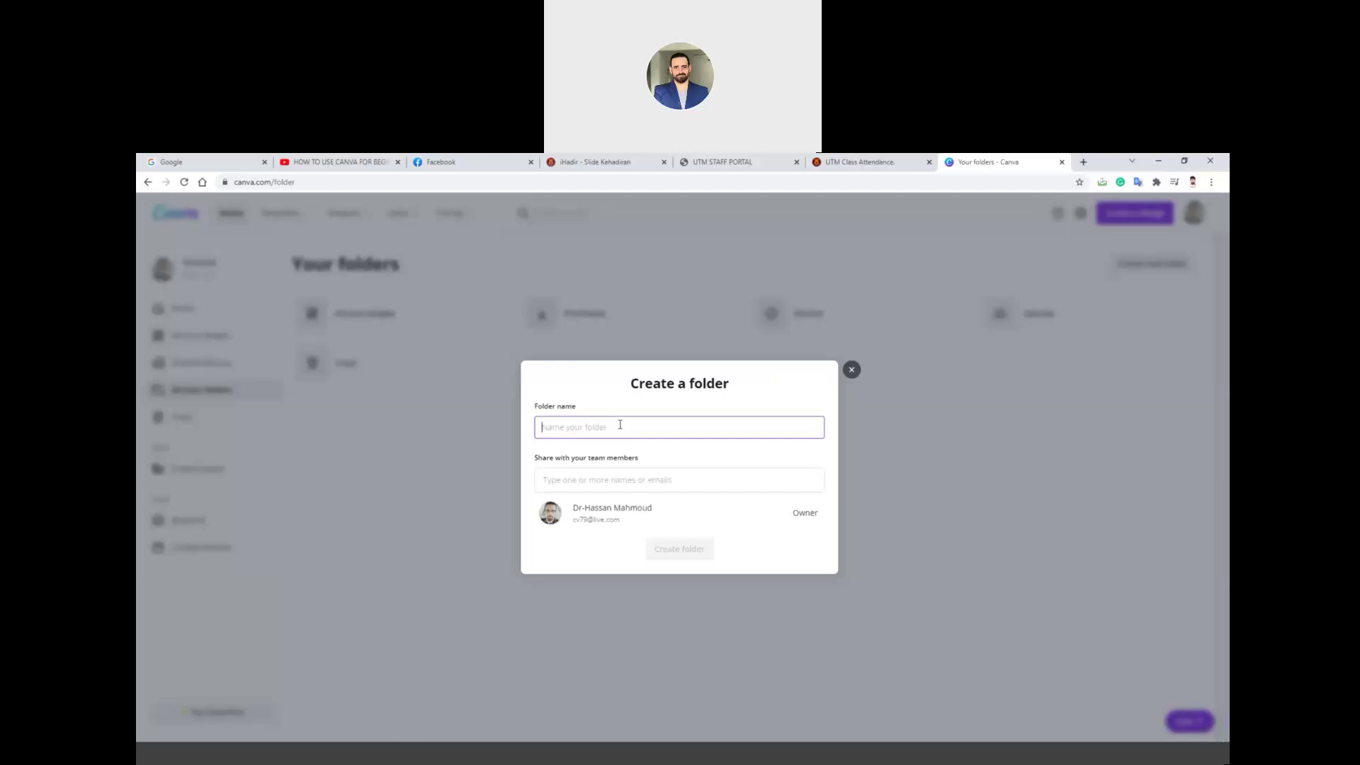
text(هنفش)
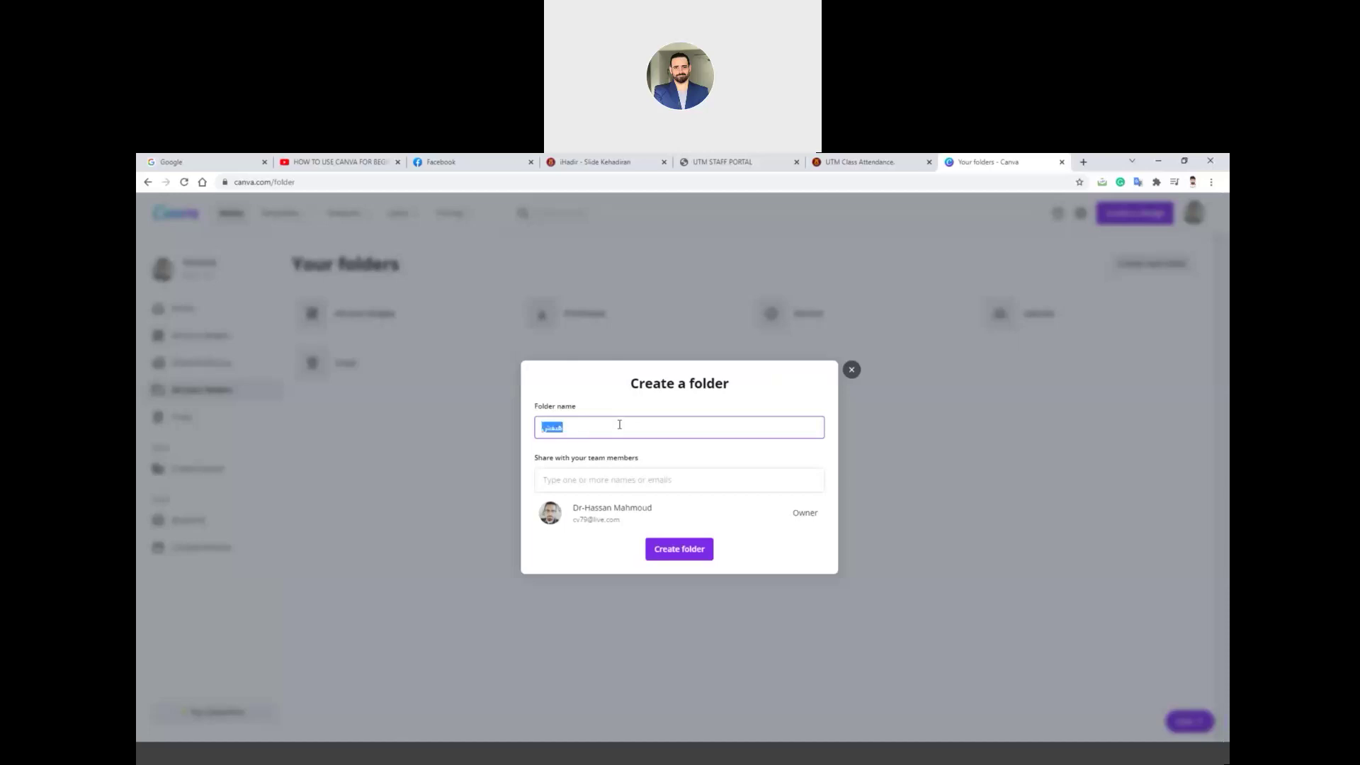
key(BackSpace)
key(BackSpace)
key(BackSpace)
key(BackSpace)
text(ه)
key(BackSpace)
text(Instagram post)
click(679, 551)
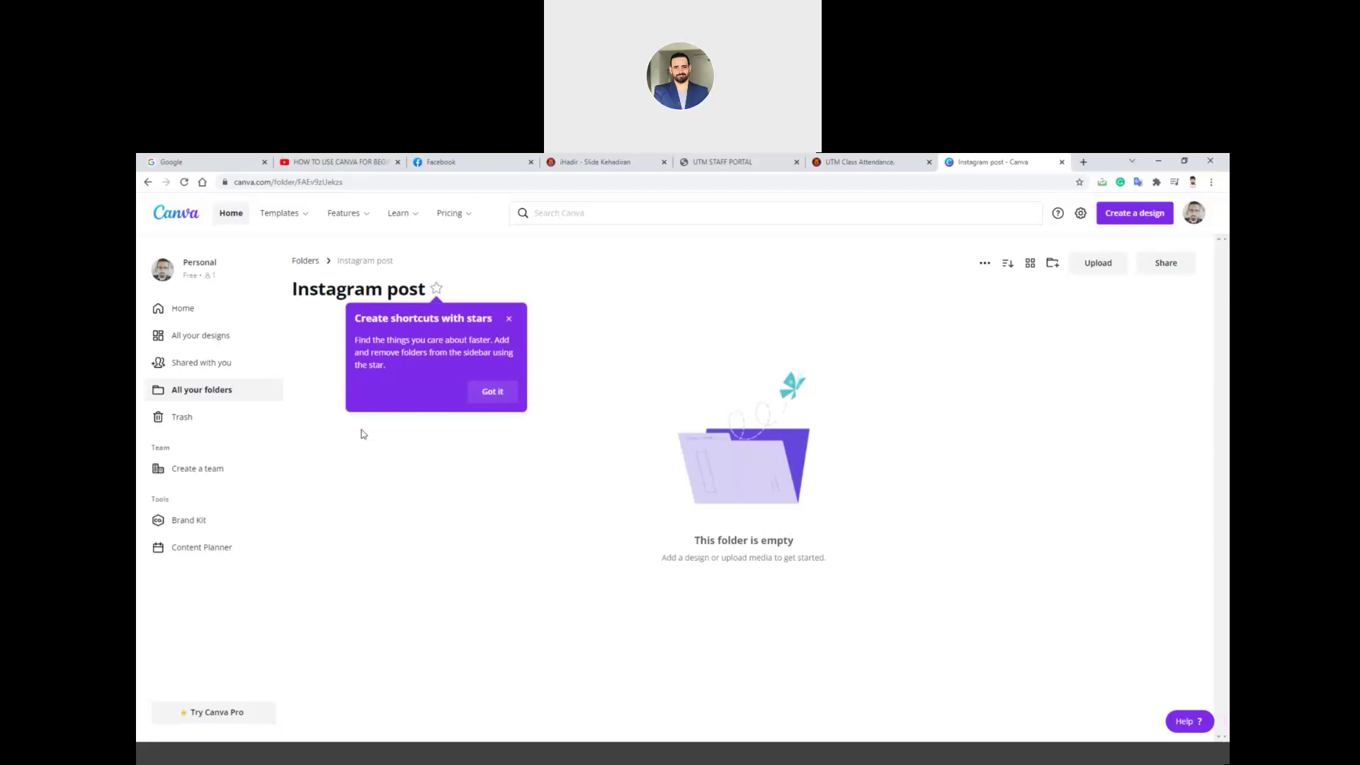
- Examine the trash, the team creation form and the Brand Kit
click(227, 421)
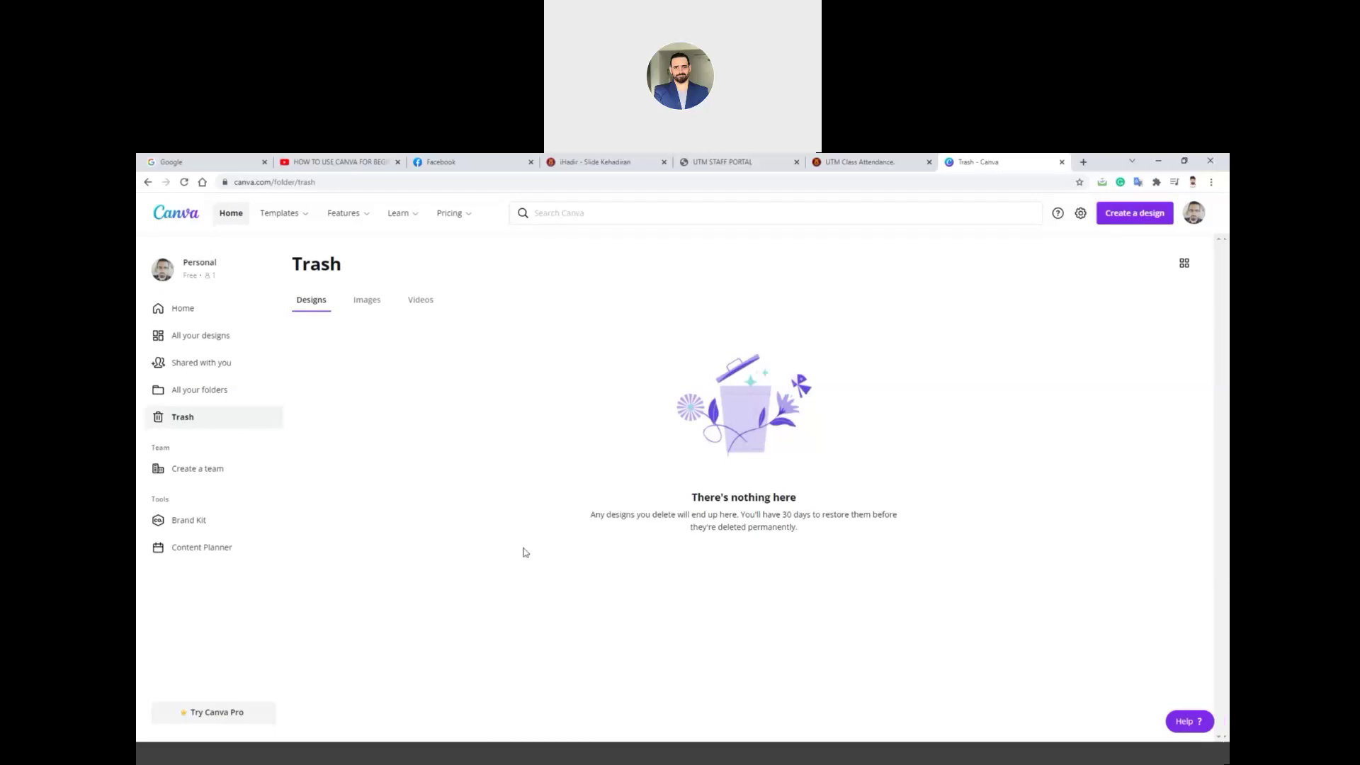
click(214, 472)
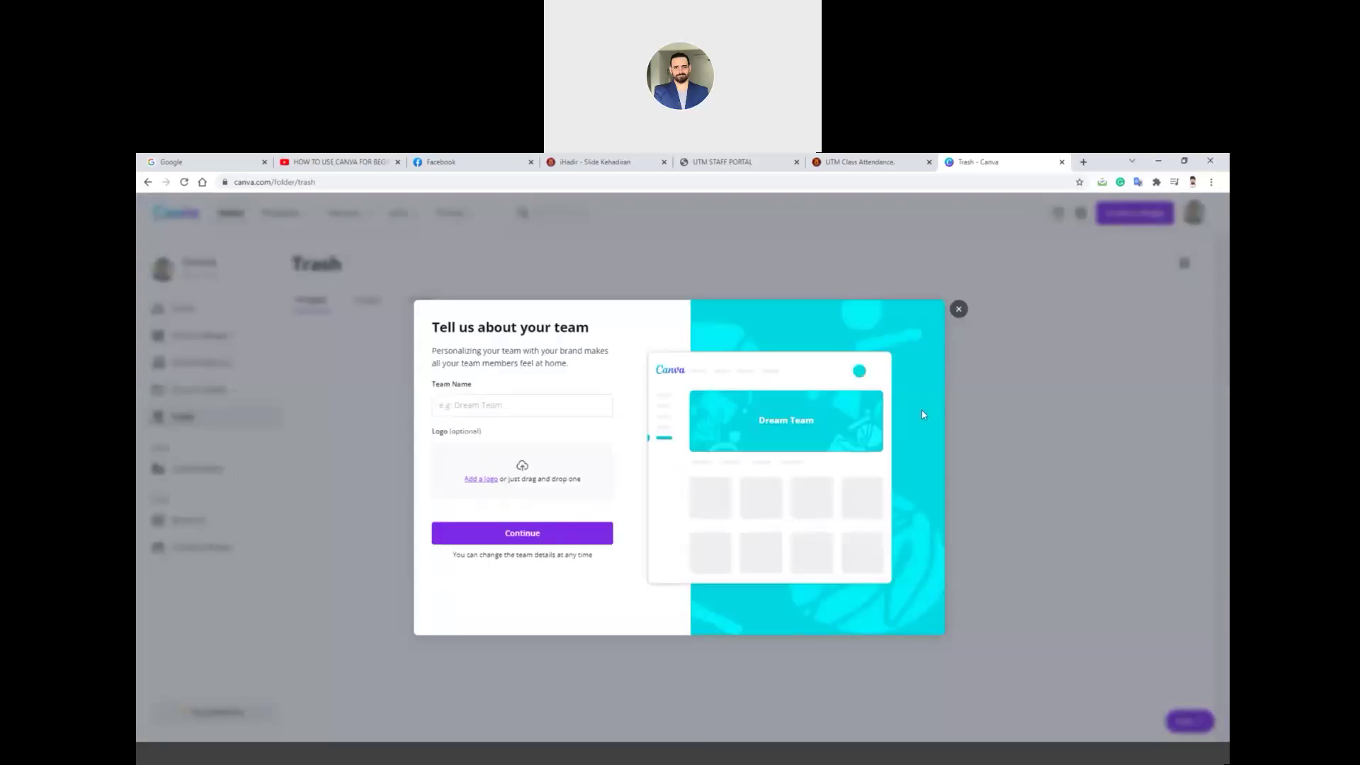
click(959, 309)
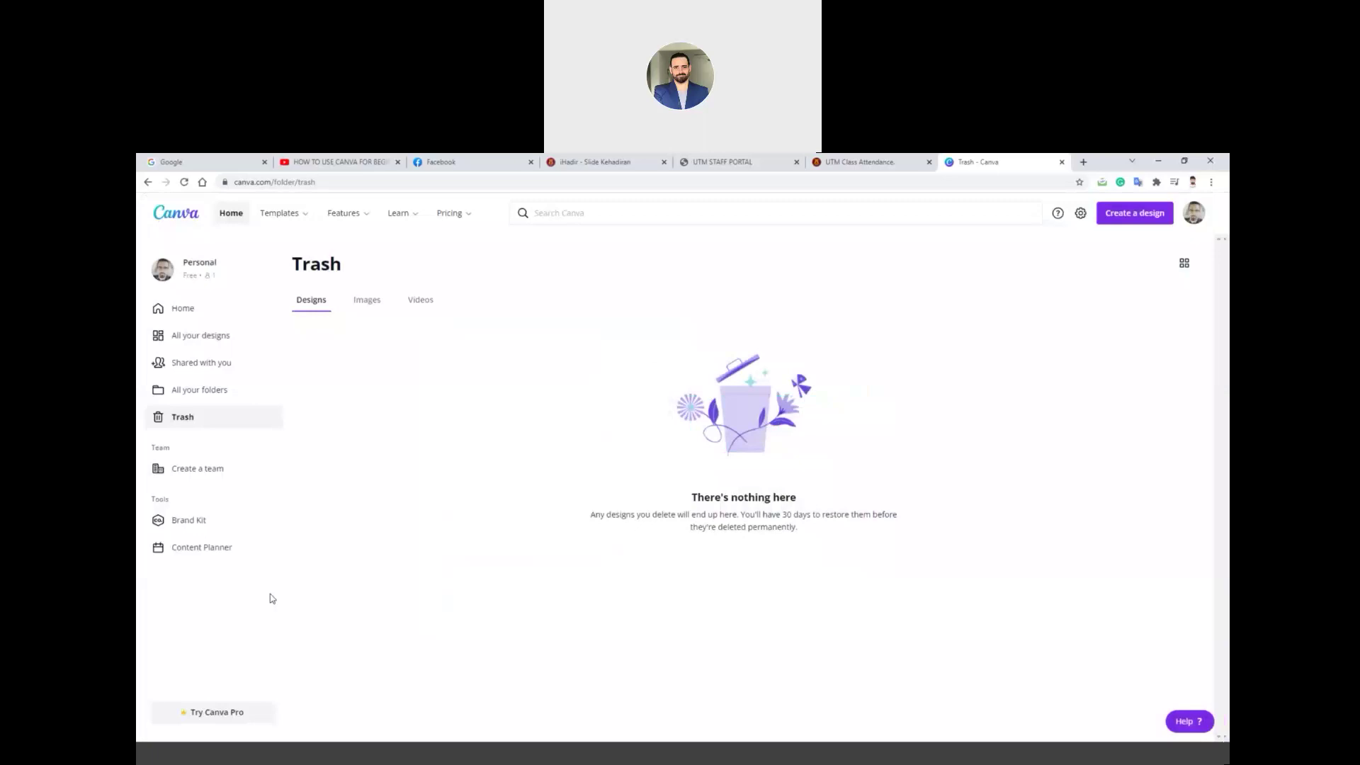
click(191, 527)
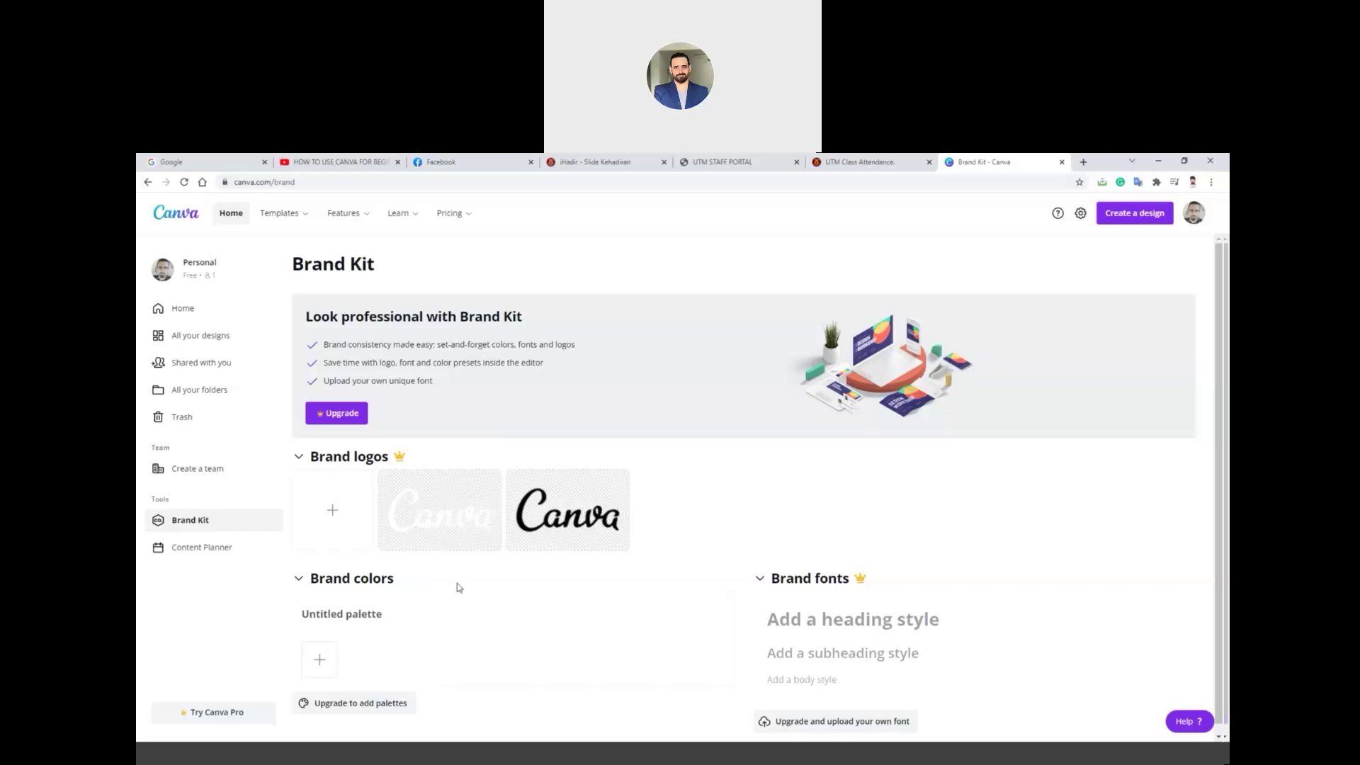
- View the account settings from the home page and return to it
click(210, 308)
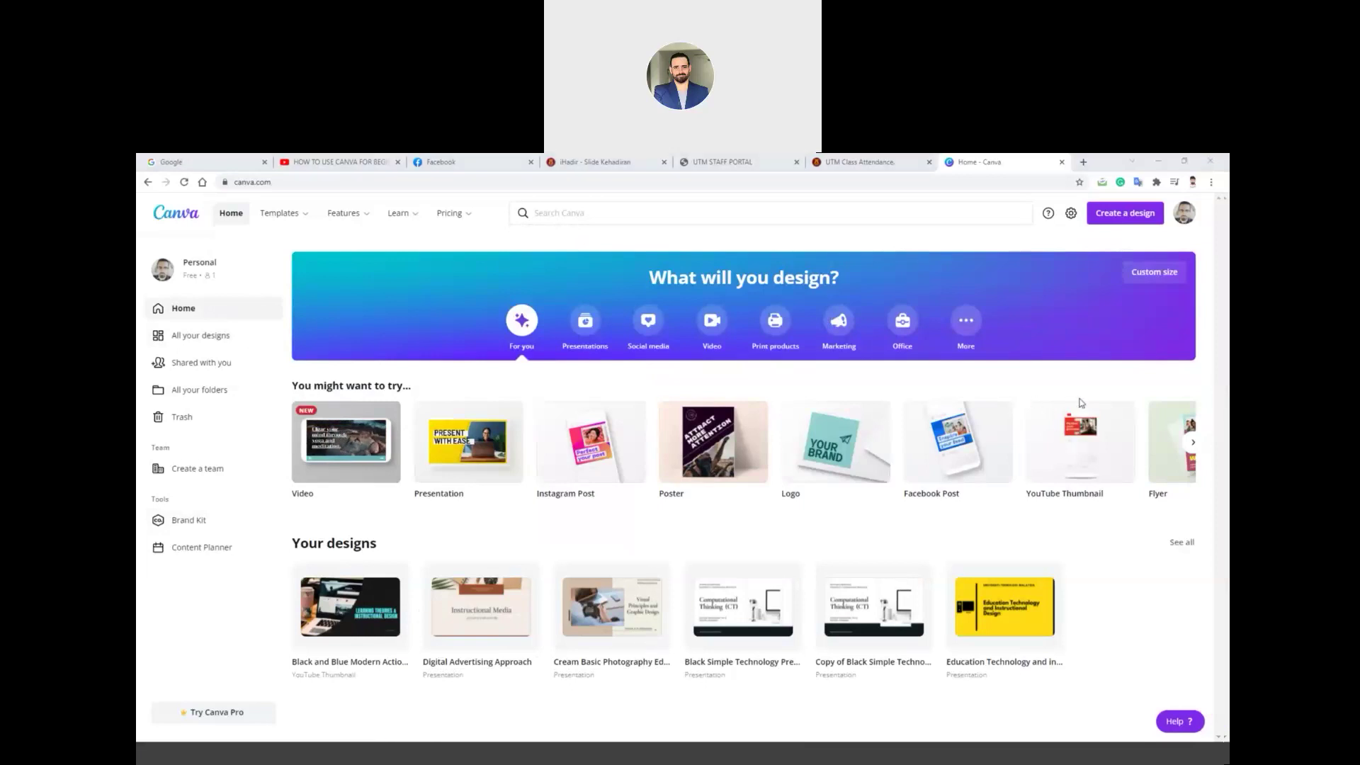
click(1071, 214)
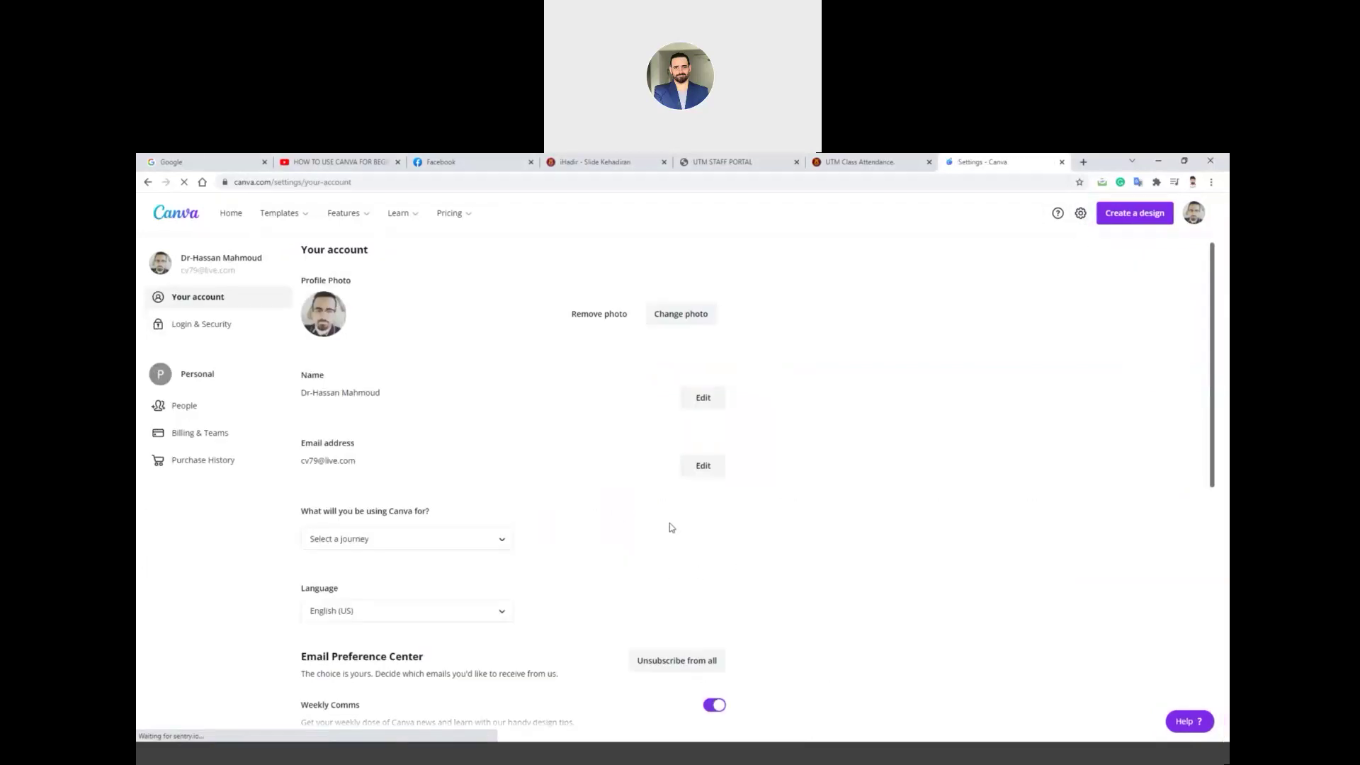
click(149, 184)
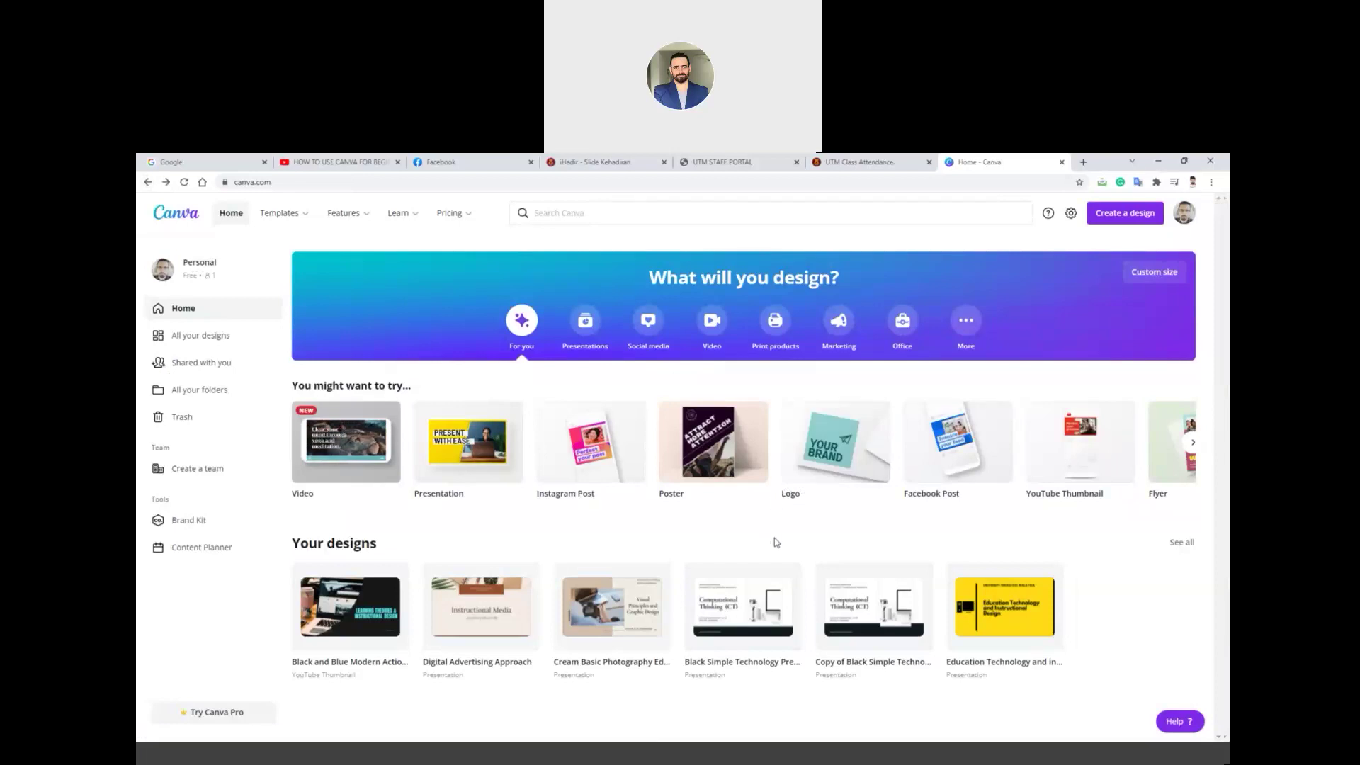
- Search the templates for "instagram post" and "youtube" to review the suggested design types
click(686, 213)
text(inst)
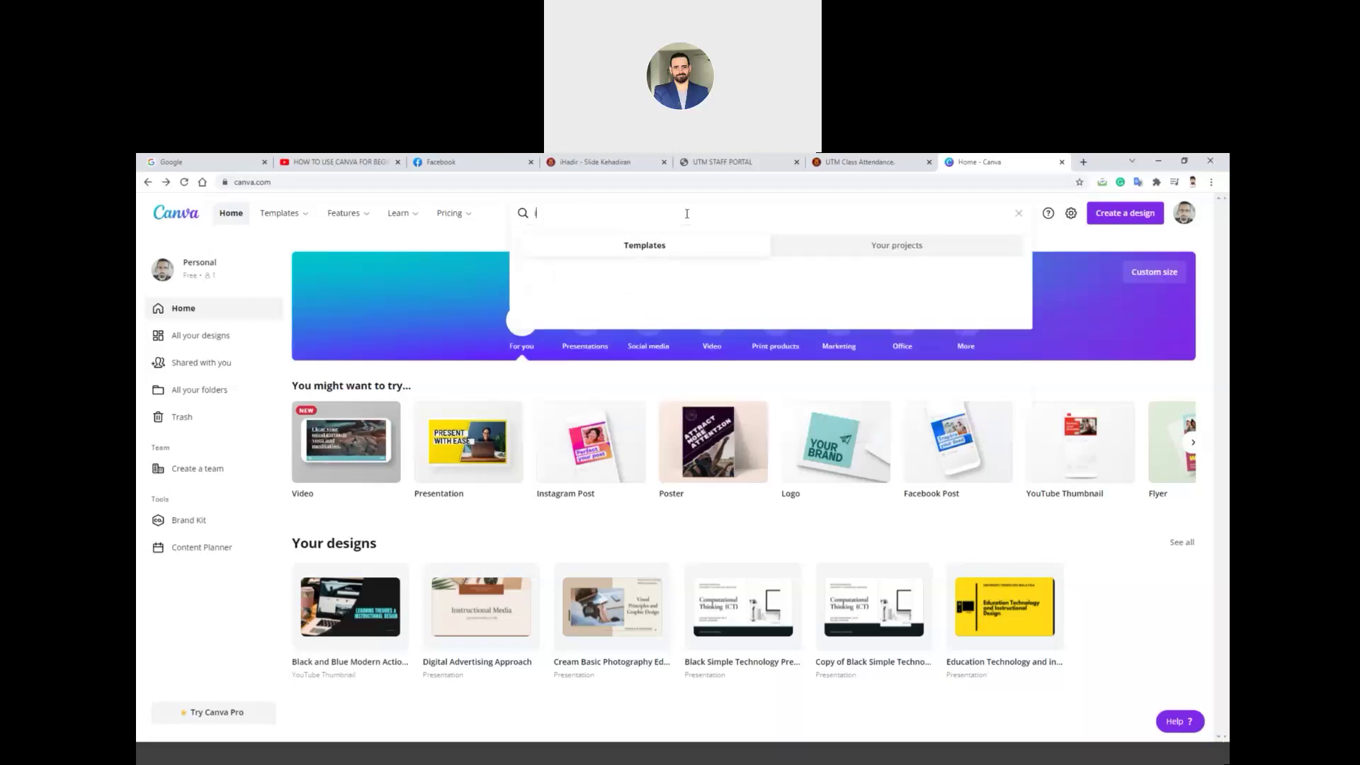
text(agram post)
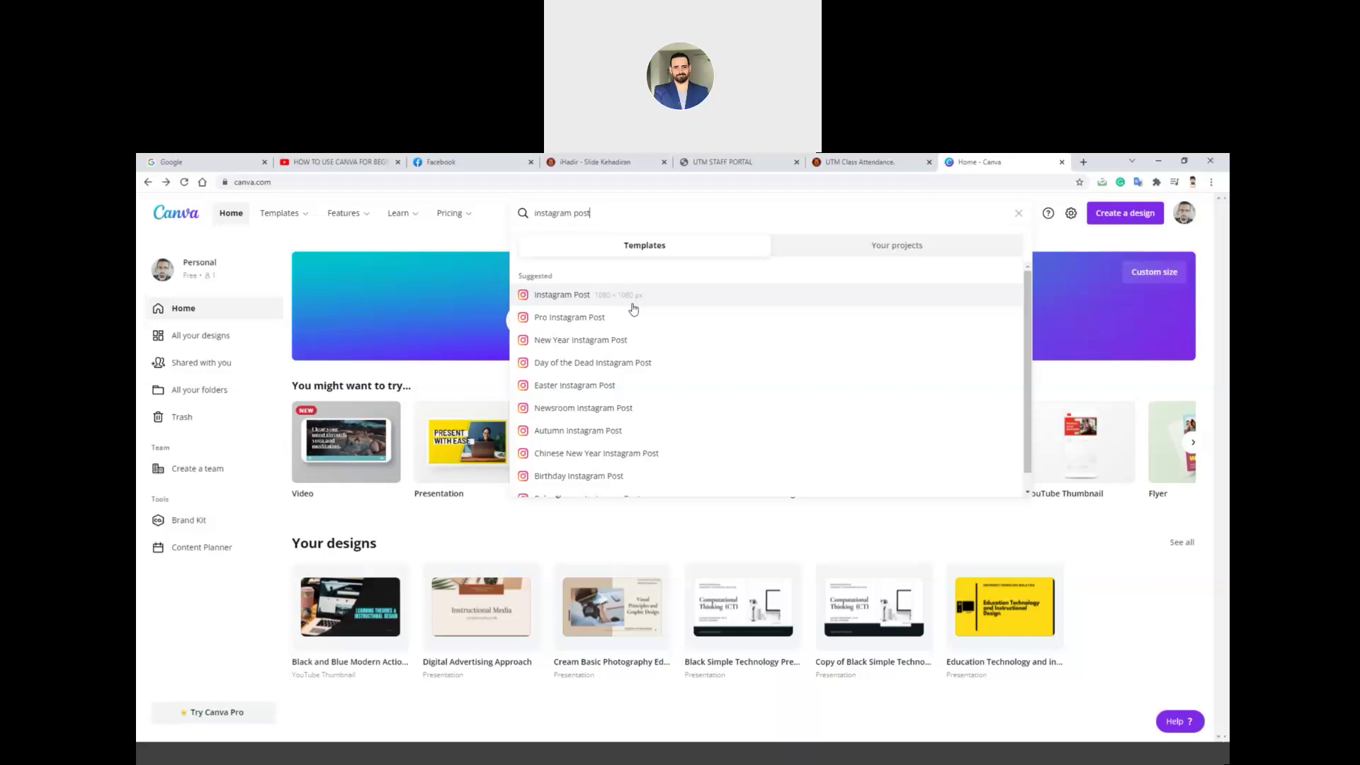
triple_click(575, 213)
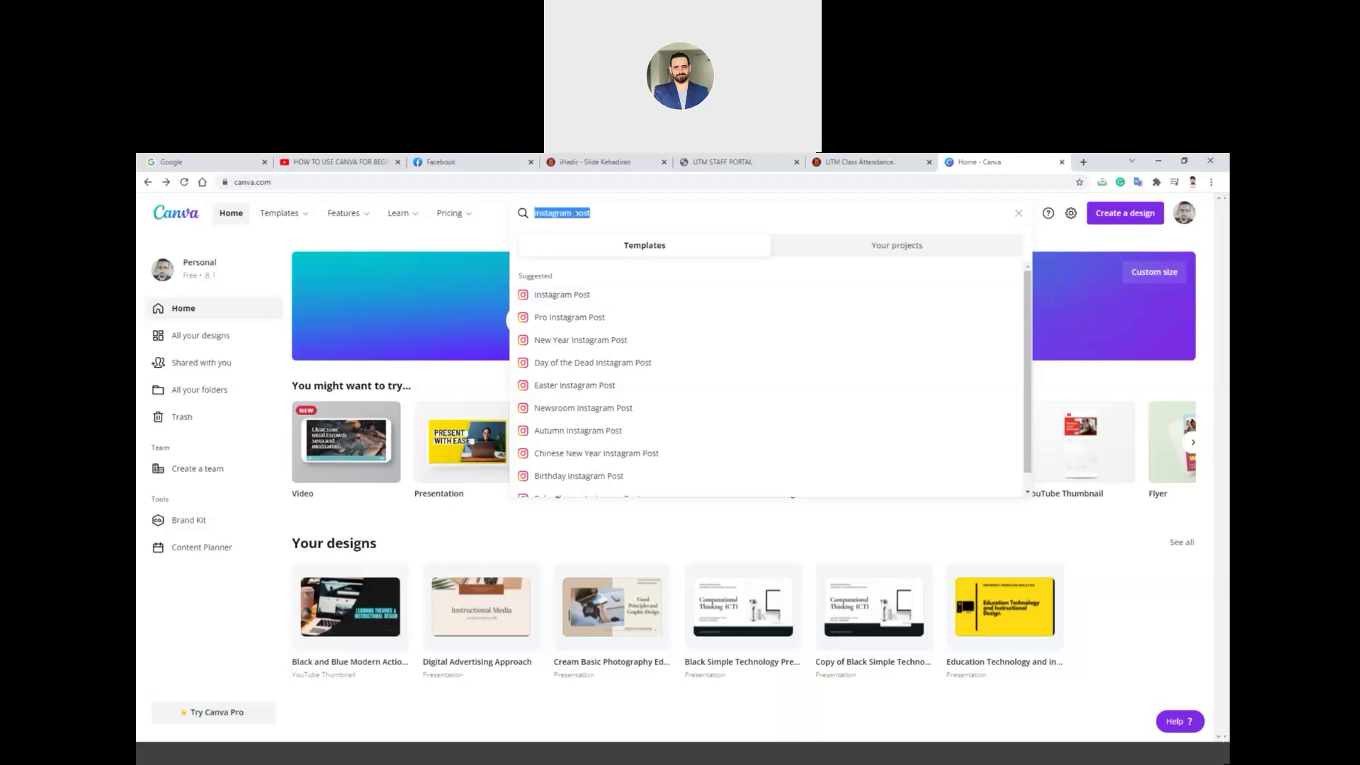
text(youtube)
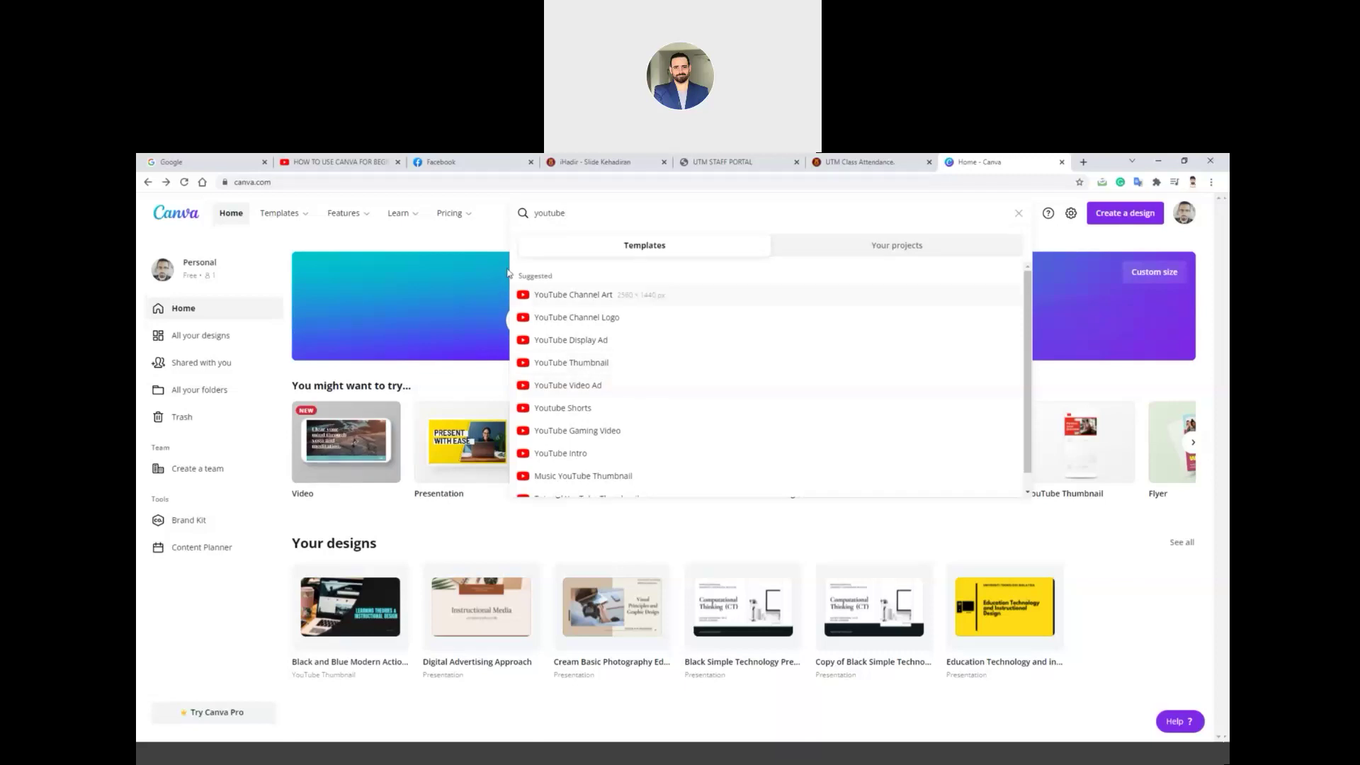
click(496, 245)
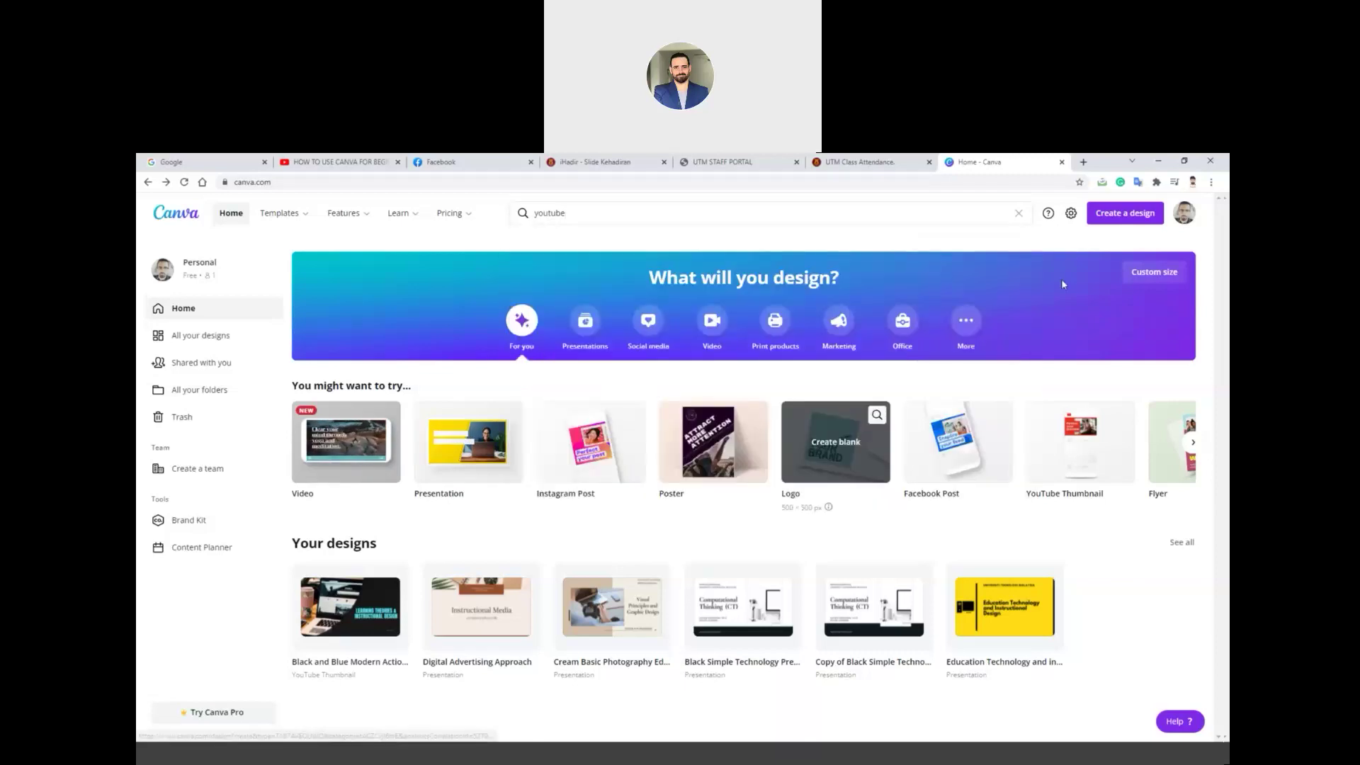
- Examine the custom size option for a new design and its available measurement units without creating anything
click(1113, 216)
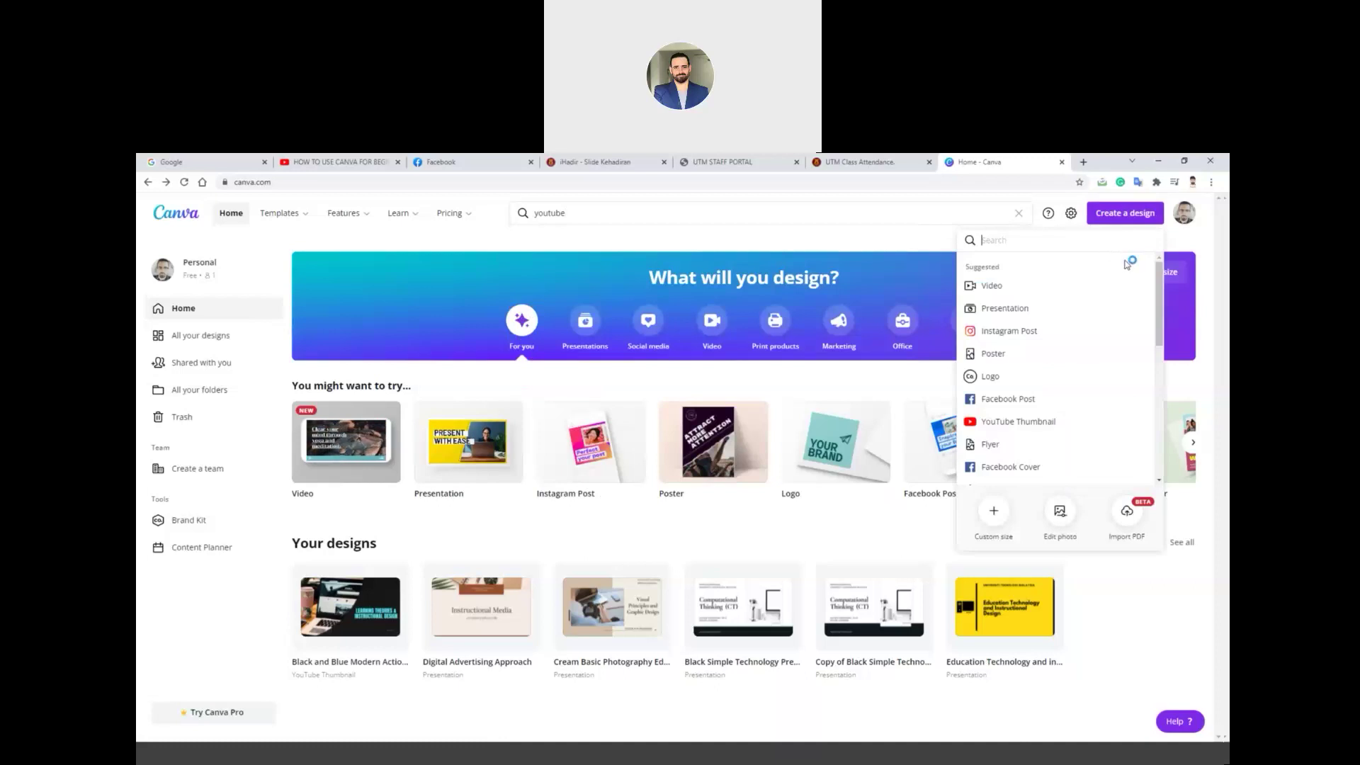
click(992, 515)
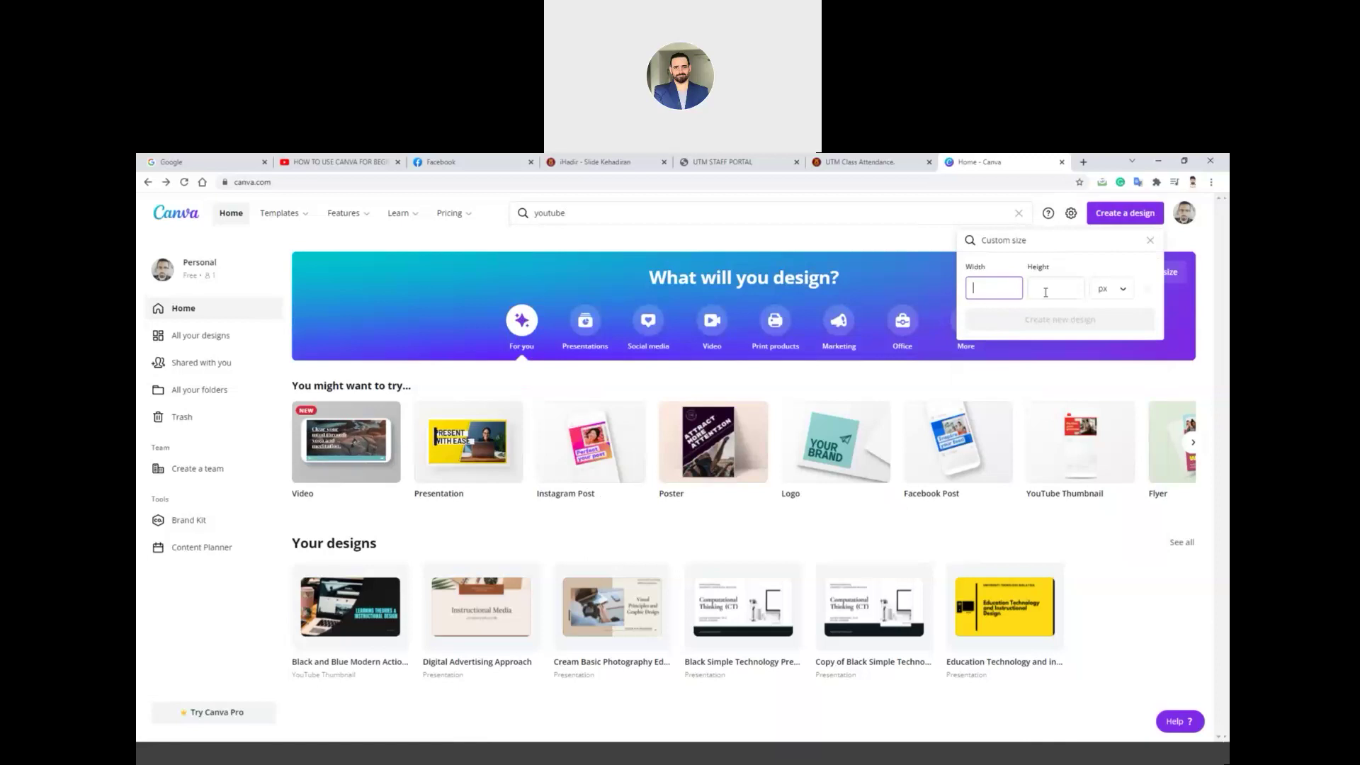
click(1127, 292)
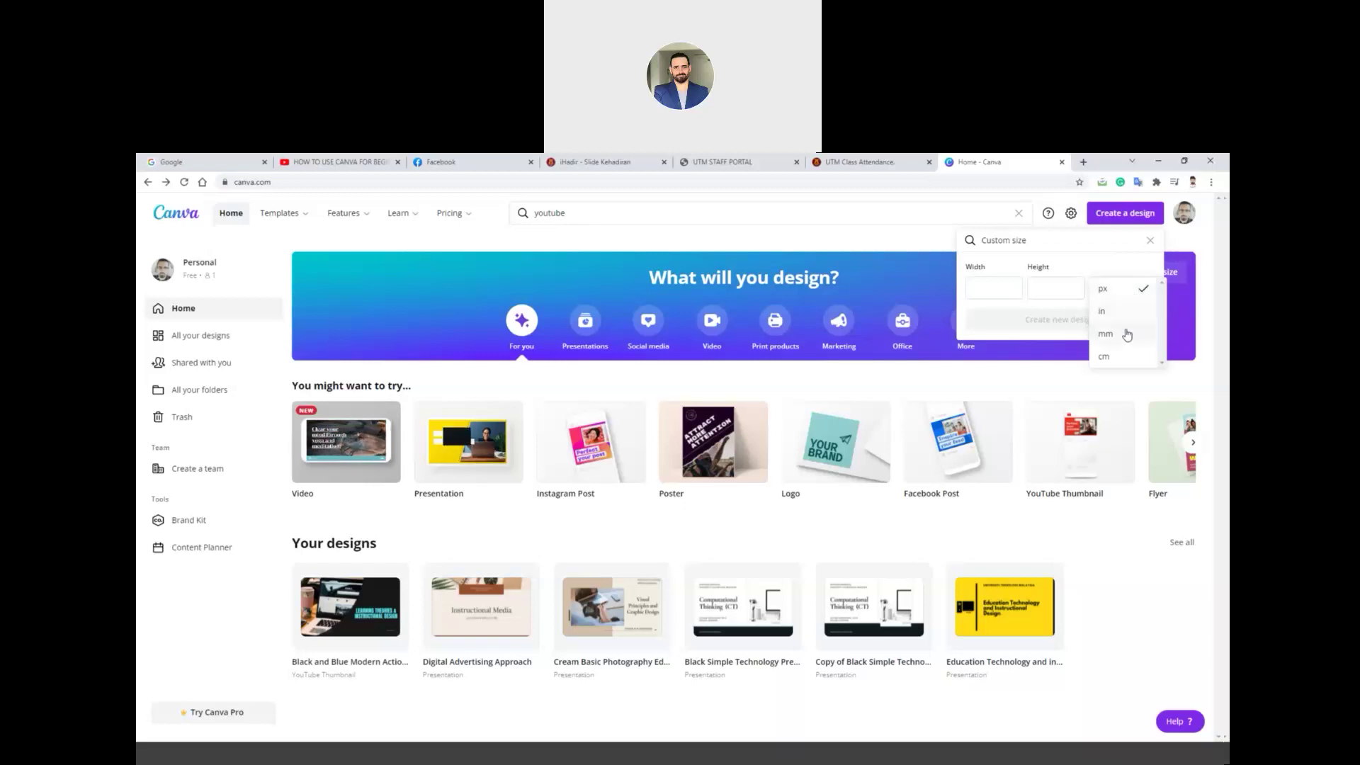
click(1006, 392)
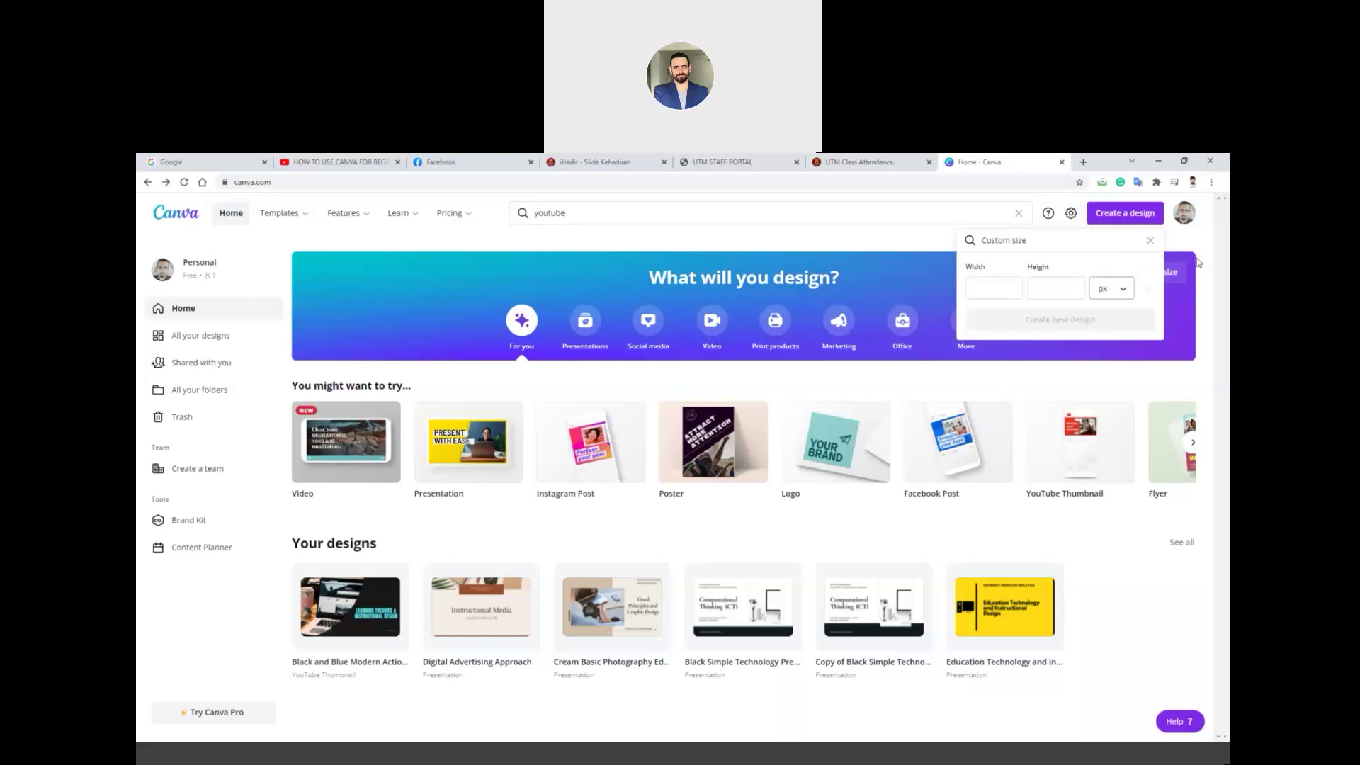
click(1150, 240)
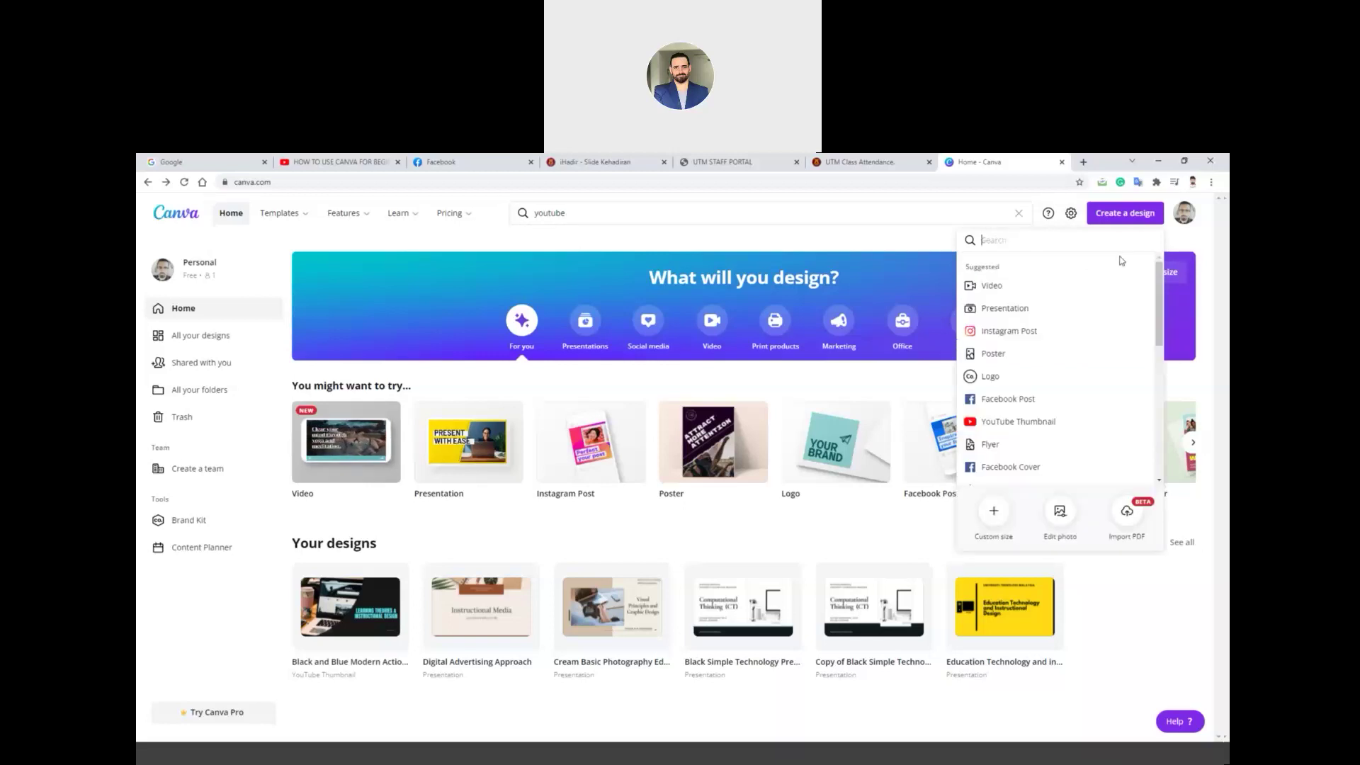
- Search the templates for "logo" and preview the Black and White Feminine Real Estate Logo from the Logo templates
click(626, 211)
key(ctrl+a)
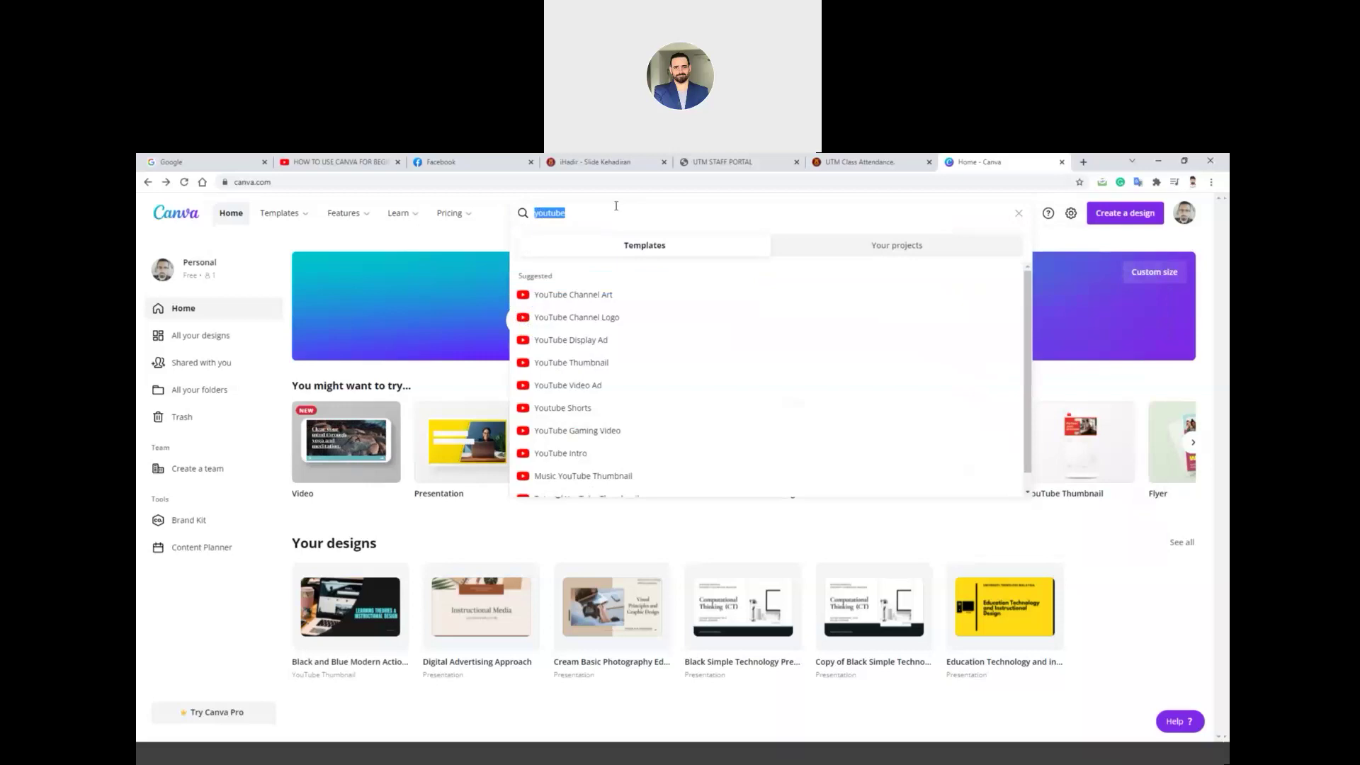
text(logo)
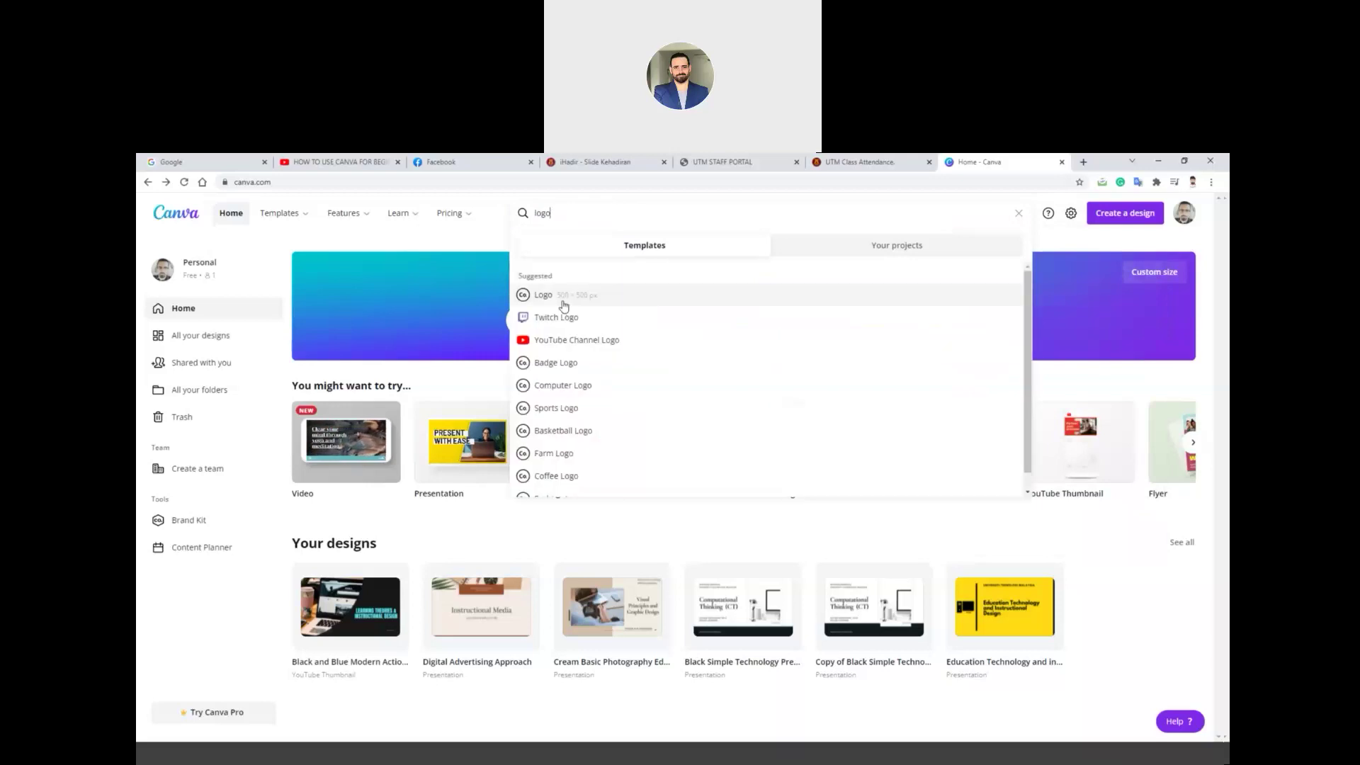
click(564, 296)
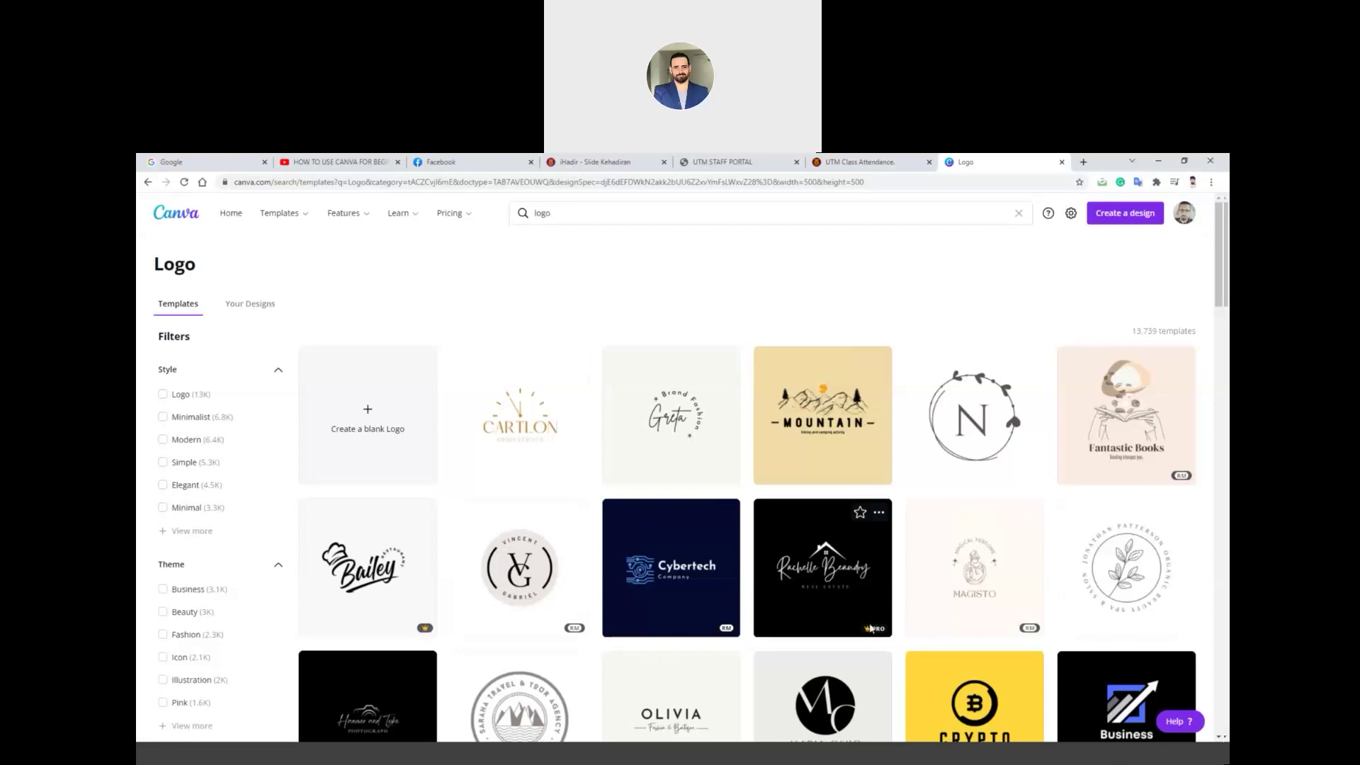
click(847, 560)
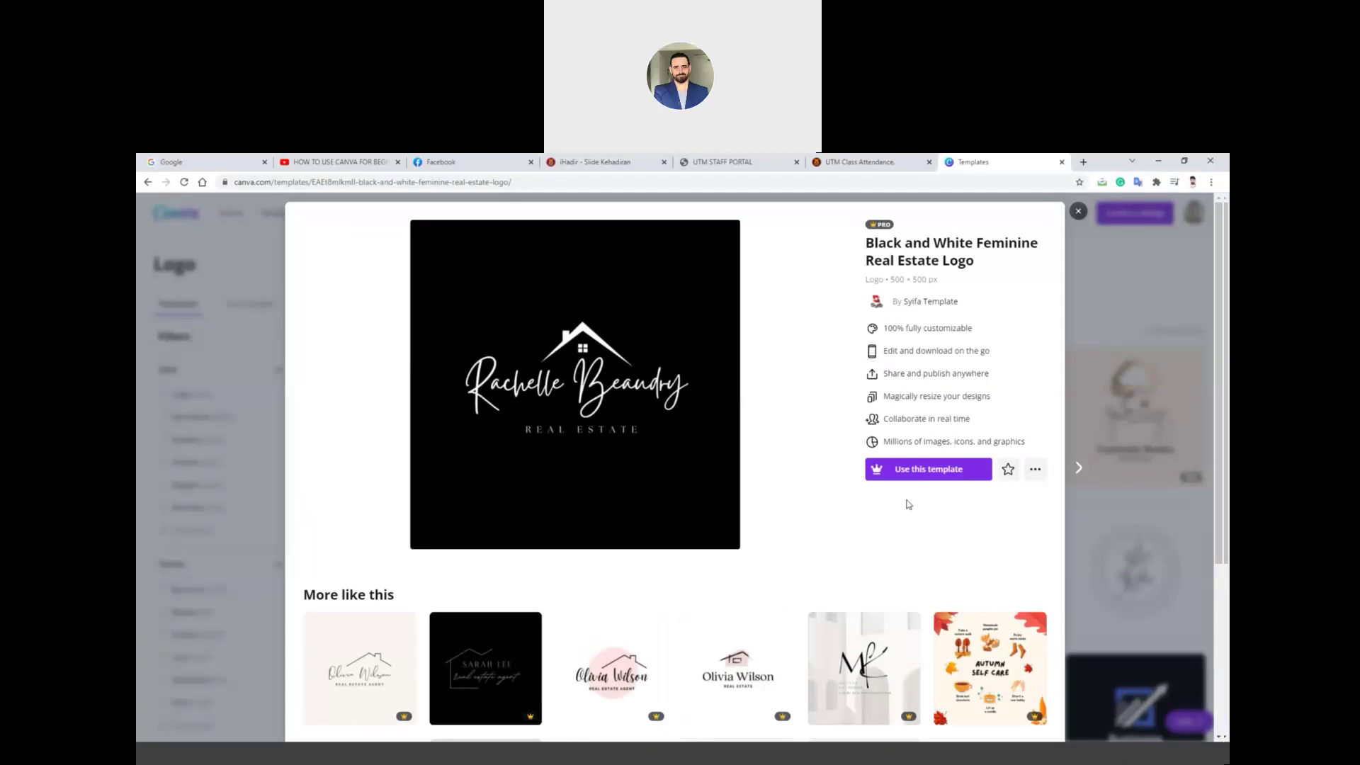
- Close the template preview and create a design from the free Brand Fashion Initial Circle Logo template
click(1091, 533)
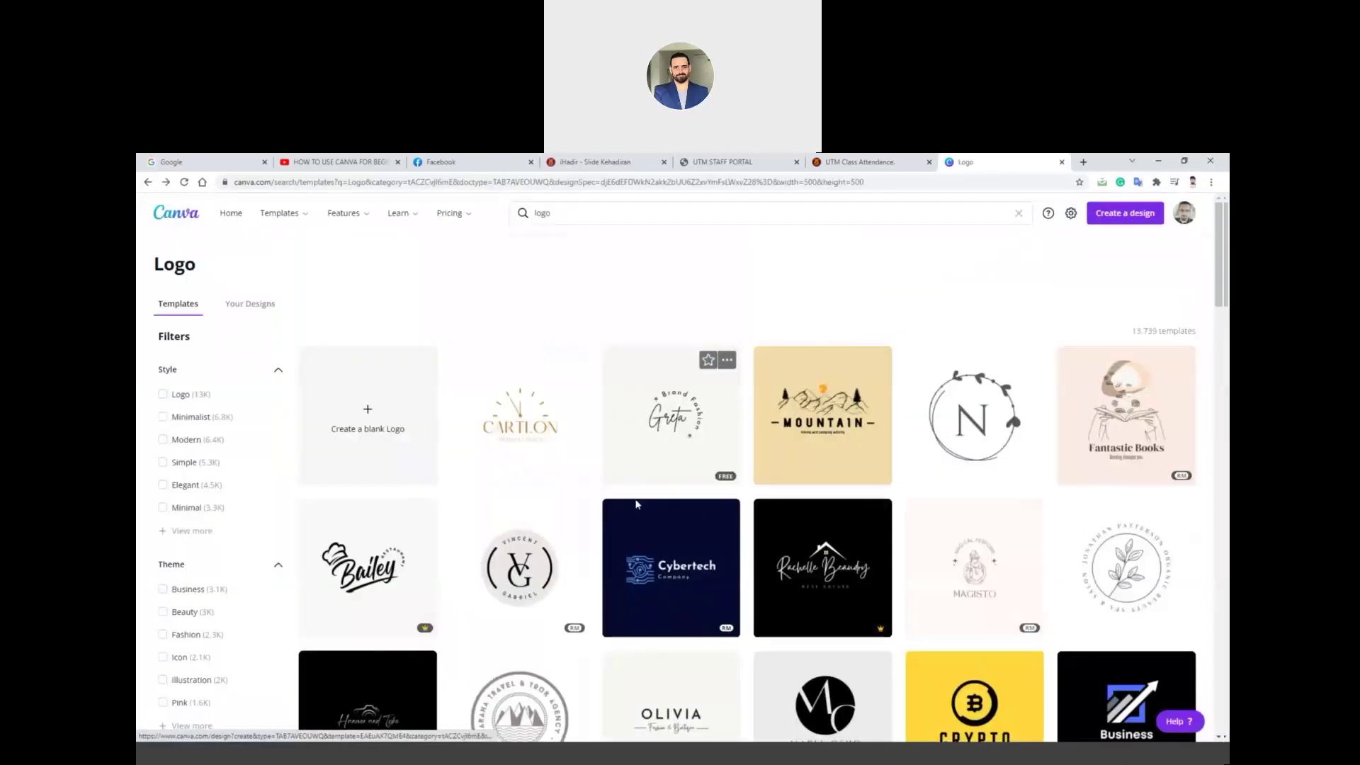
click(694, 425)
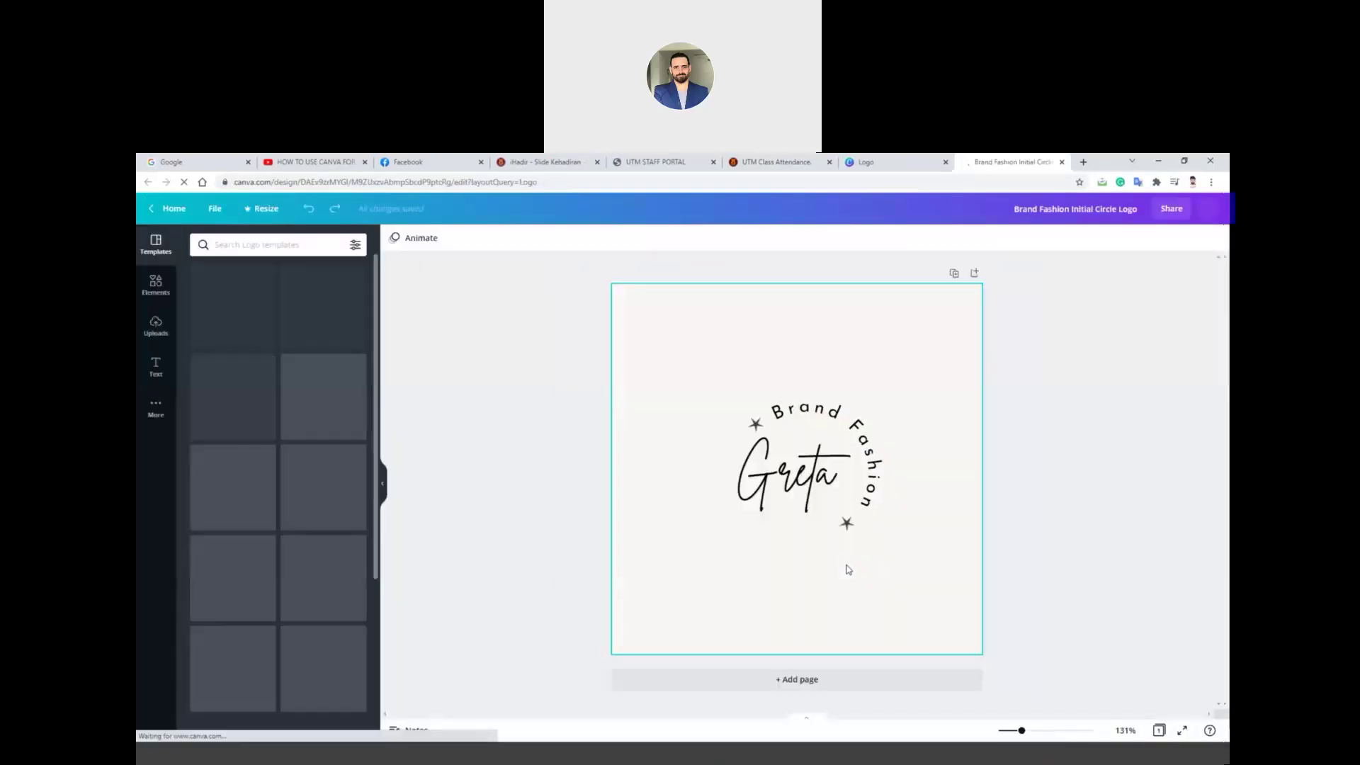
click(825, 469)
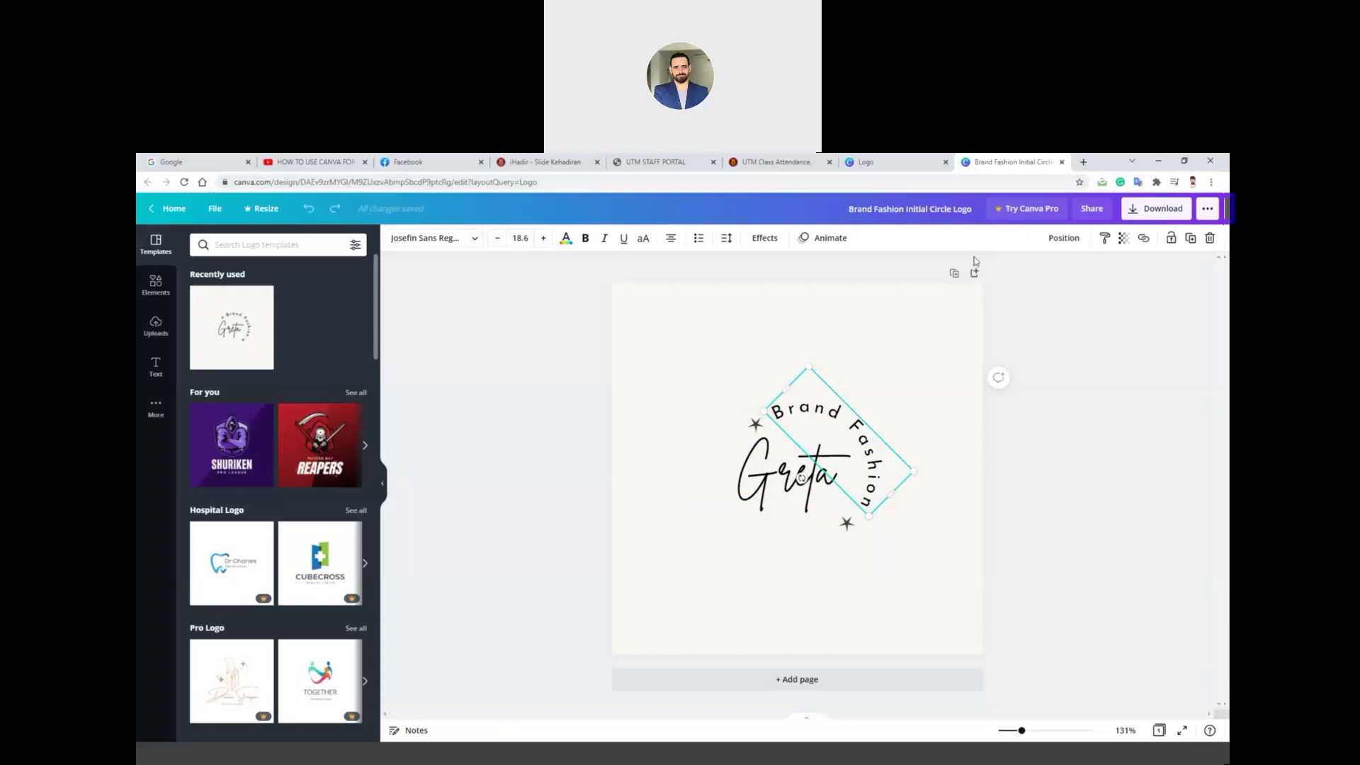
click(1098, 471)
- Switch back to the Logo templates page, clear the search text and return to the home page
click(895, 162)
double_click(588, 213)
key(BackSpace)
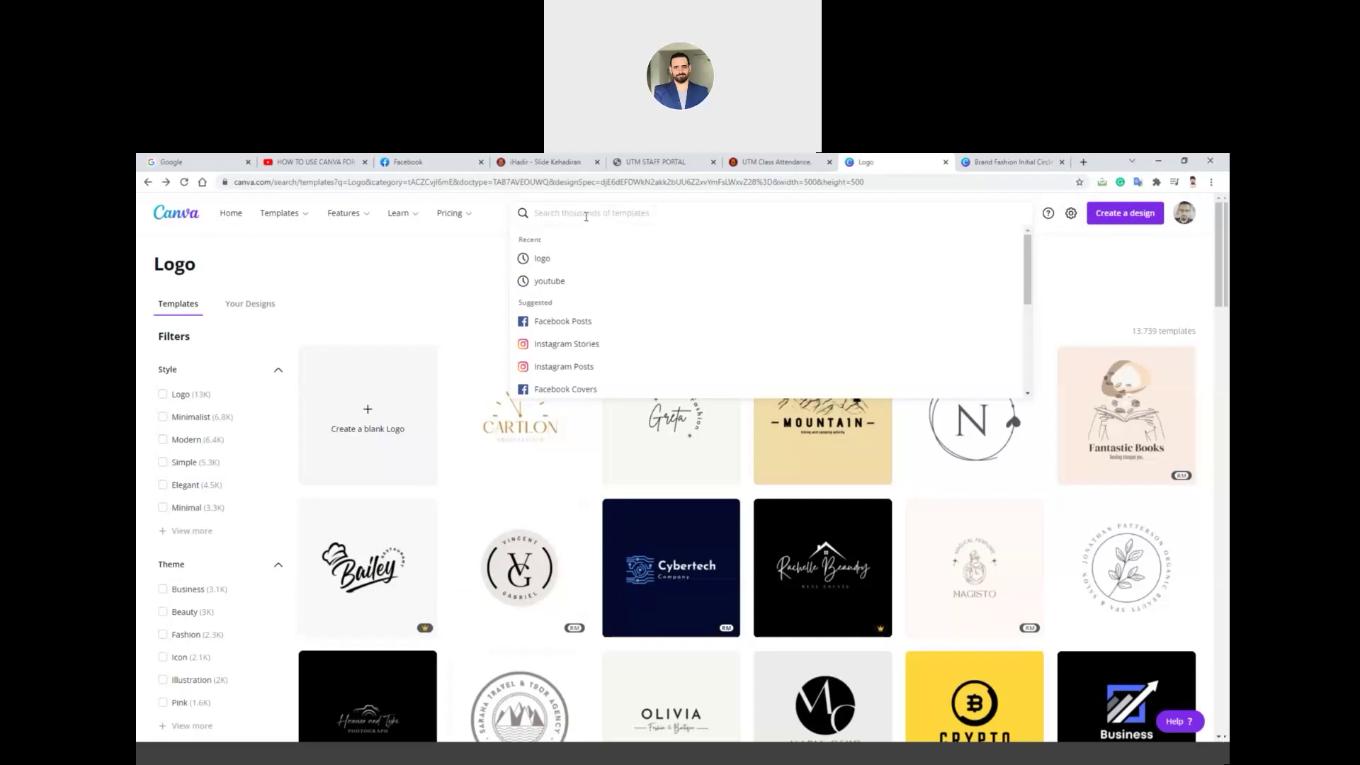
click(179, 219)
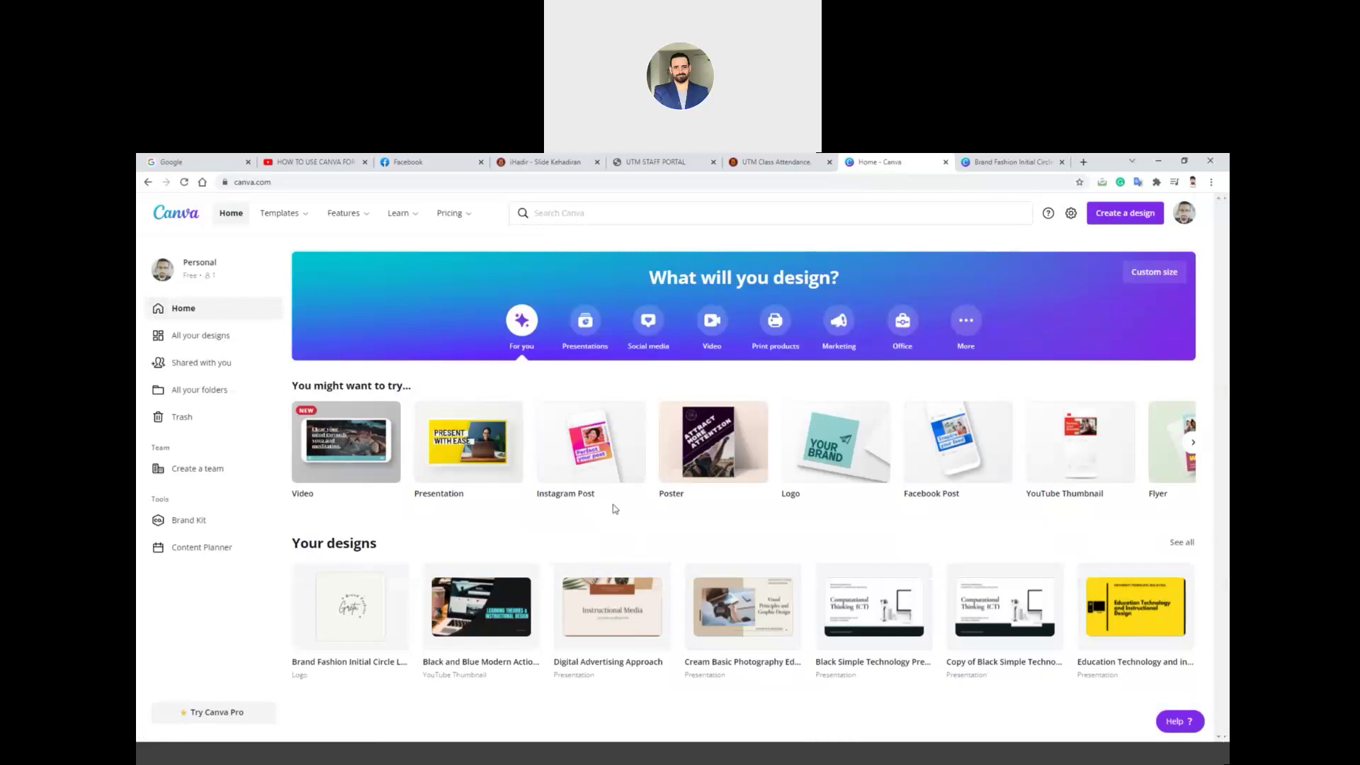
- Search the templates for "instagram post" and open the suggested Instagram Post templates
click(623, 213)
click(689, 540)
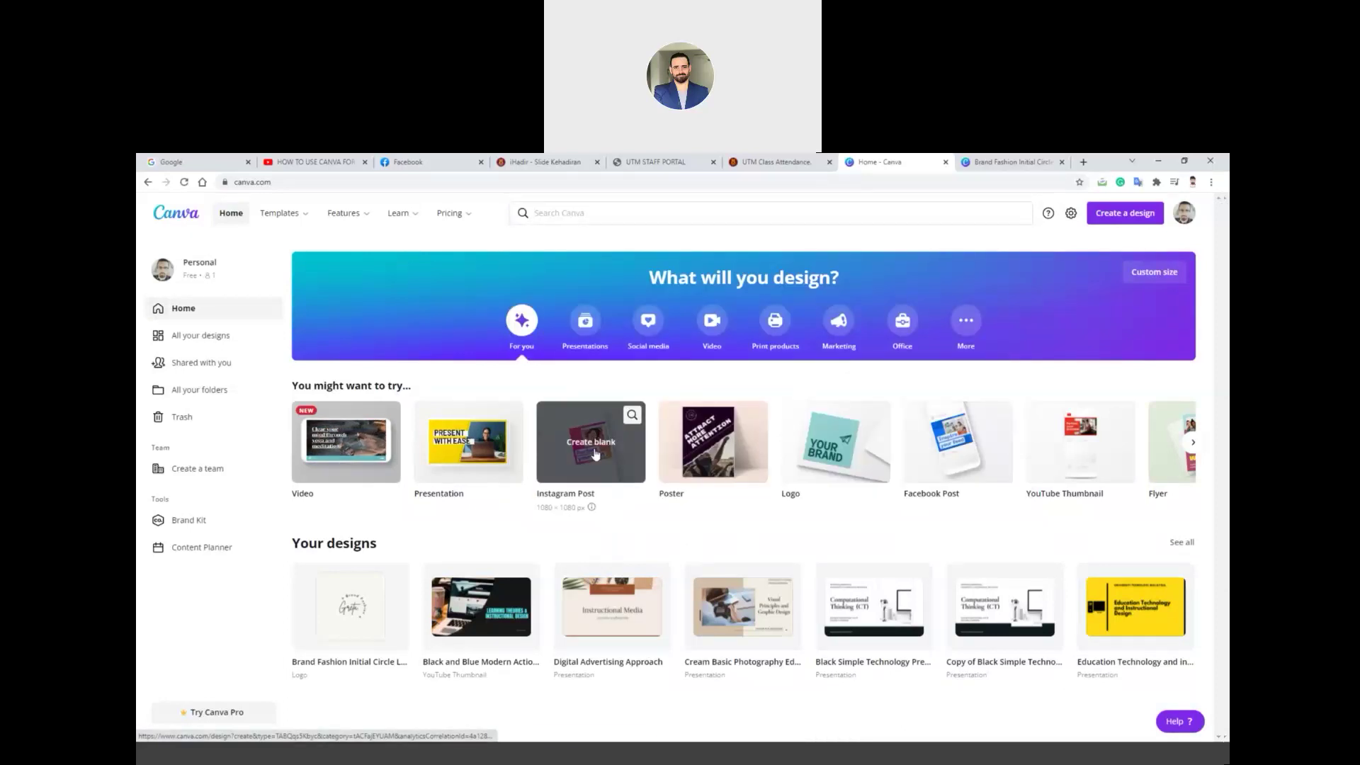
click(645, 215)
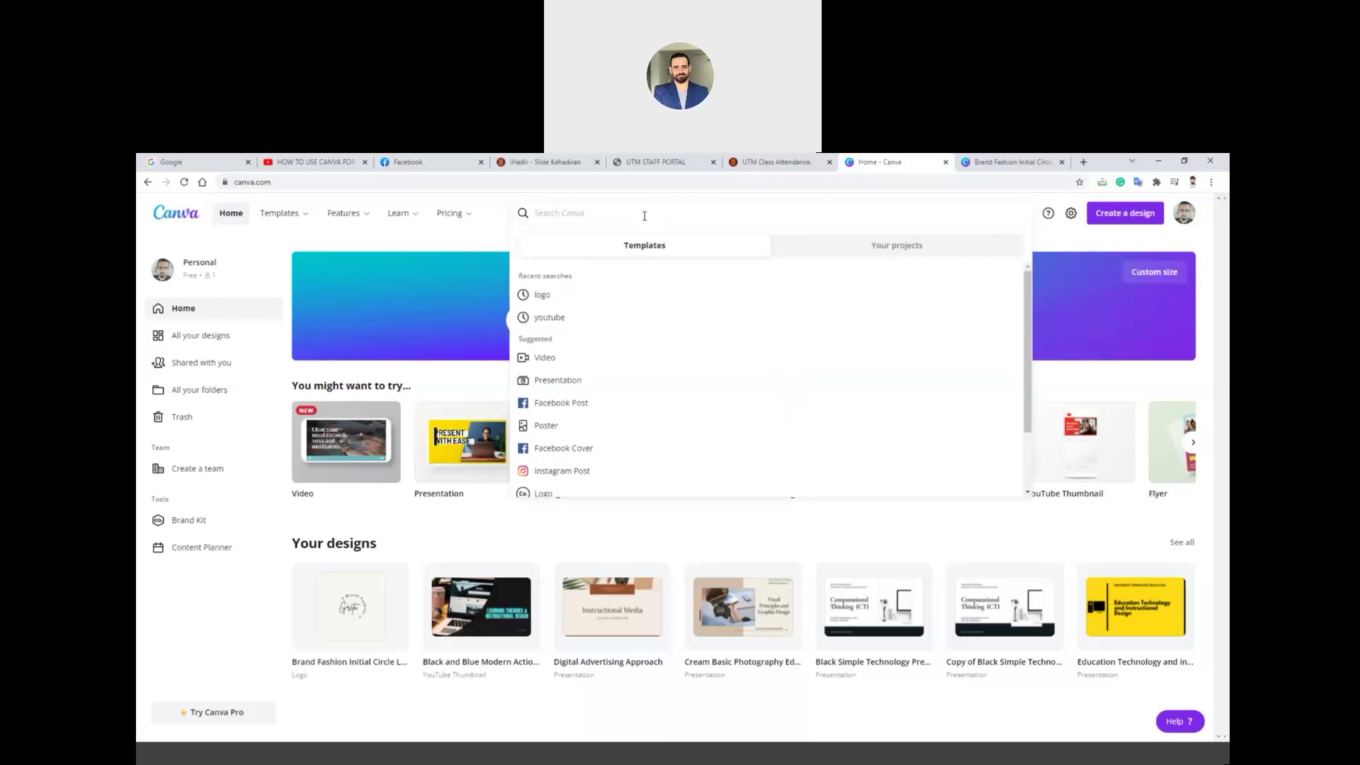
text(instagram post)
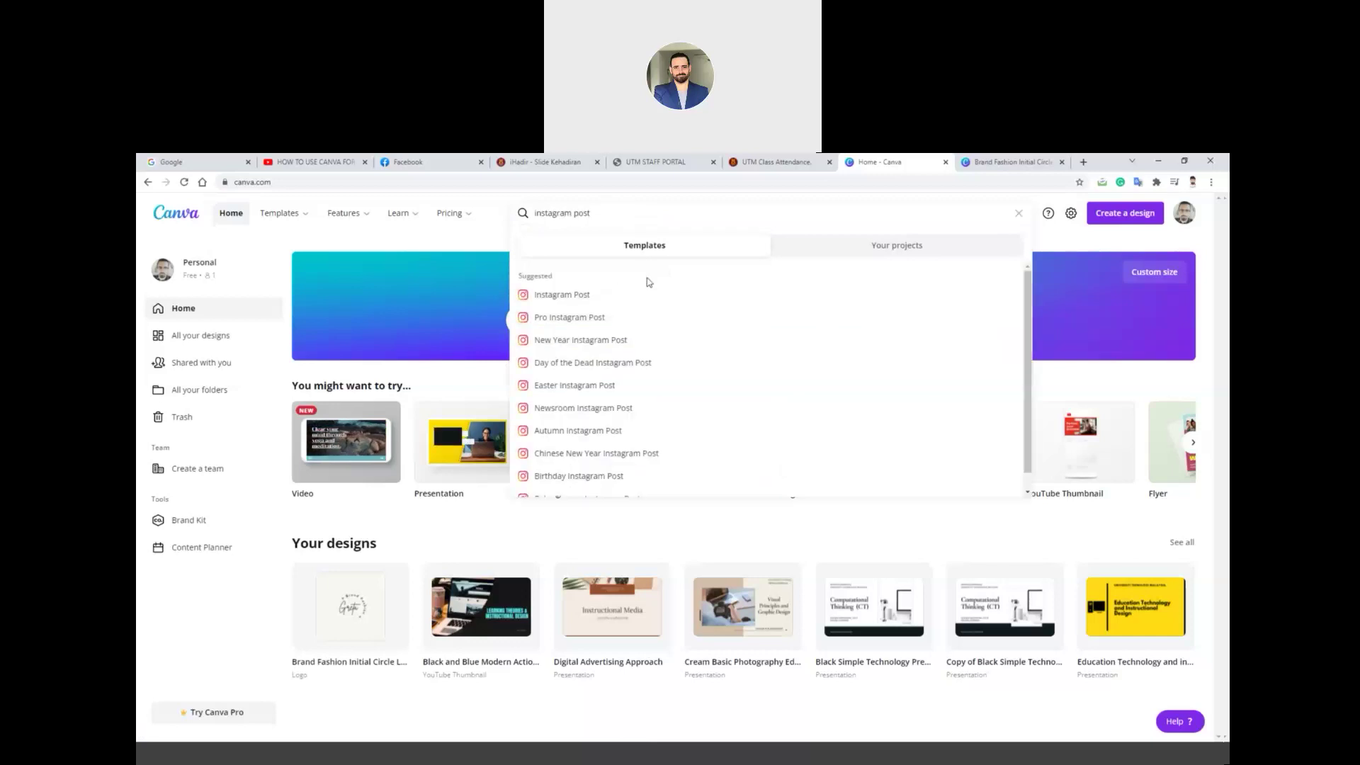
click(576, 296)
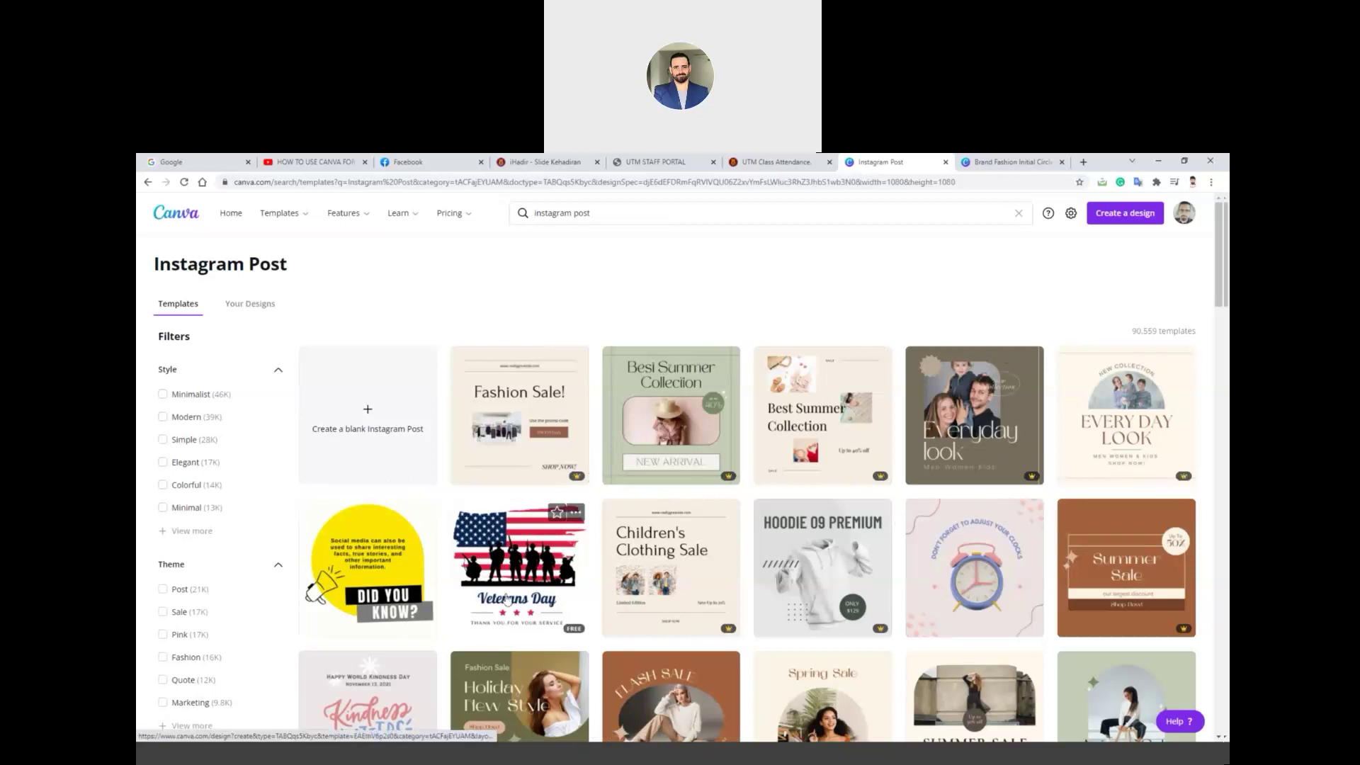
- Browse the Instagram Post templates and create a design from the Brown Modern Flash Sale Instagram Post
scroll(941, 576, down, 3)
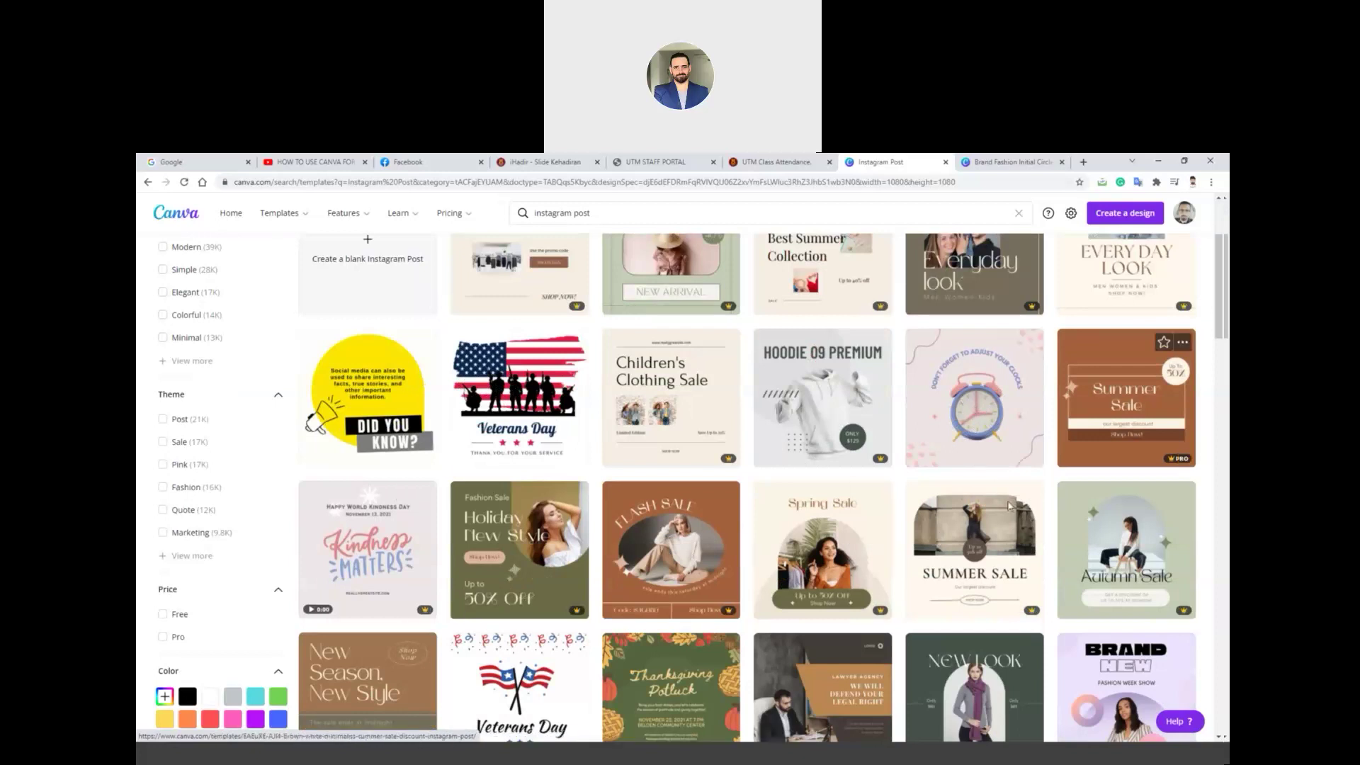
scroll(623, 535, down, 1)
scroll(629, 528, down, 2)
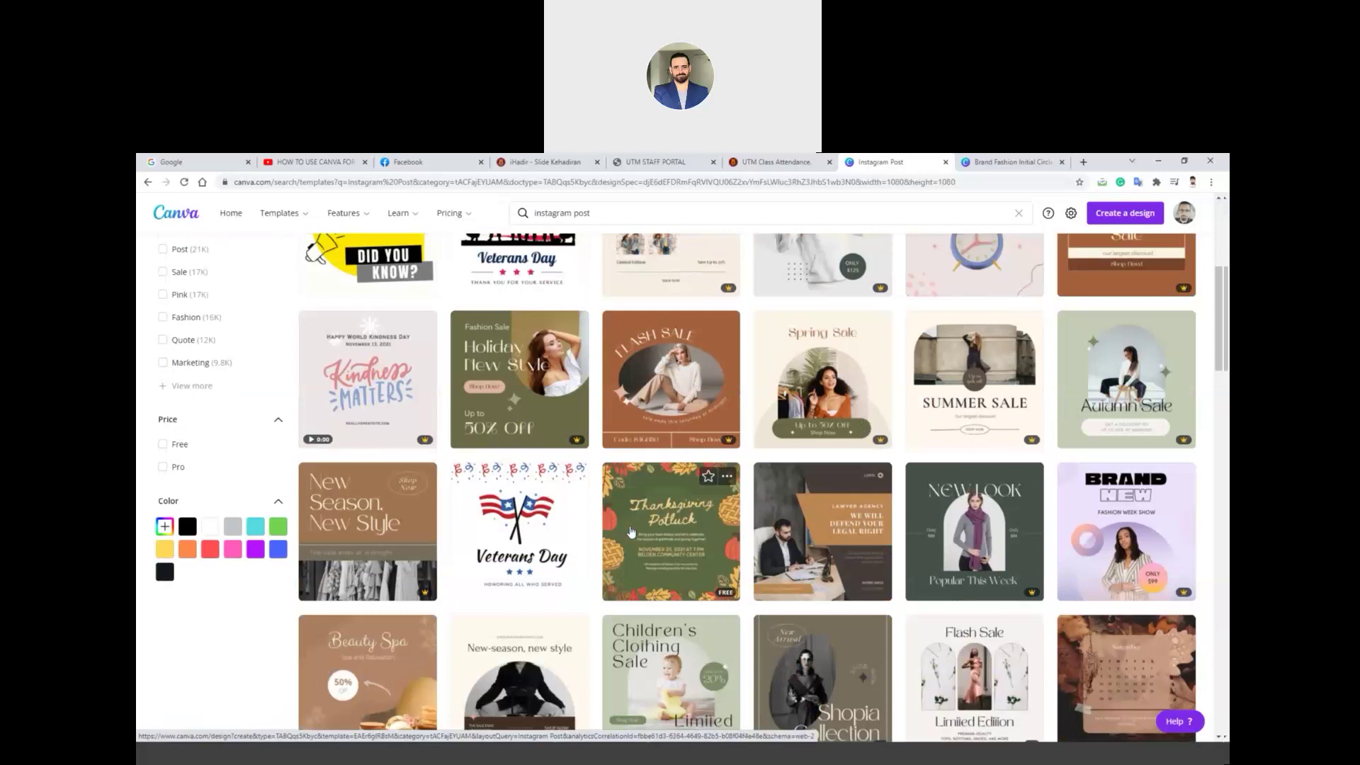
scroll(631, 530, down, 2)
scroll(633, 532, down, 1)
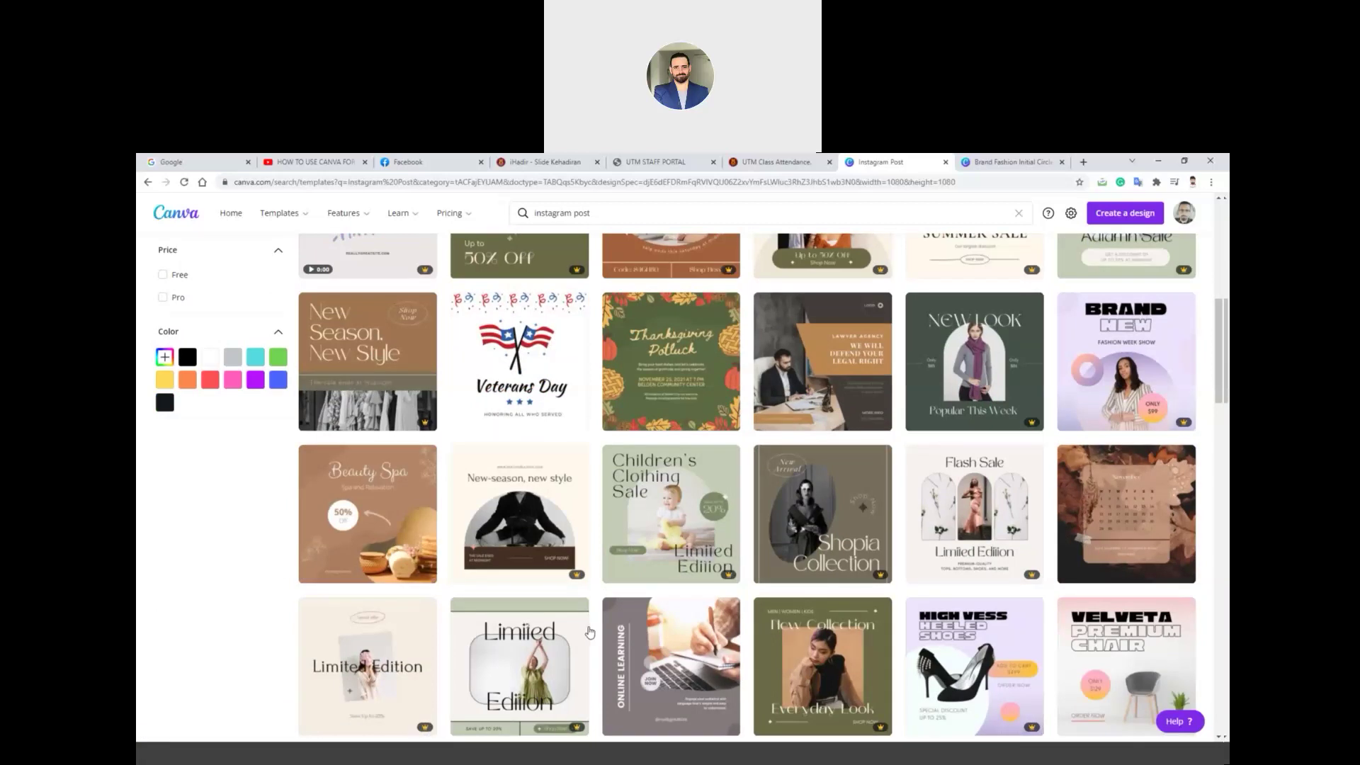
mouse_move(581, 610)
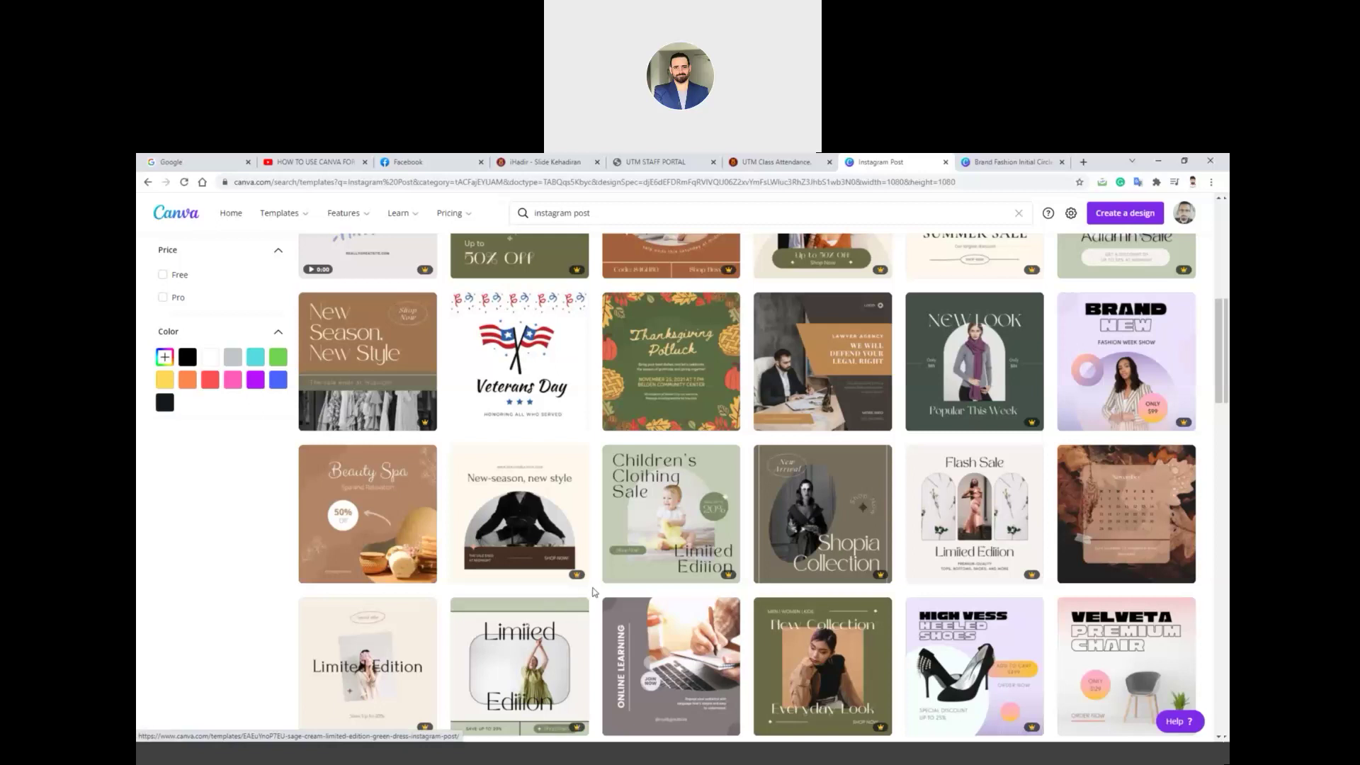
scroll(594, 592, down, 1)
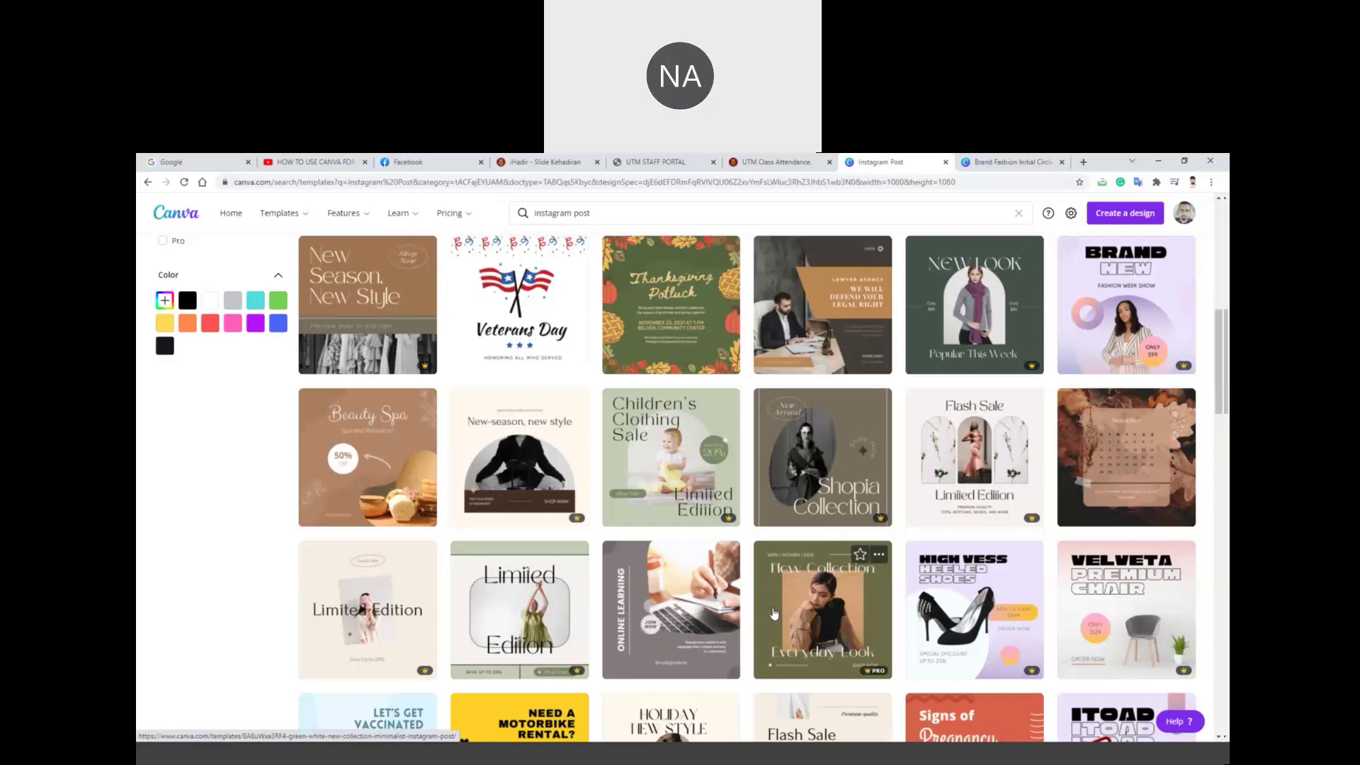
scroll(775, 614, down, 3)
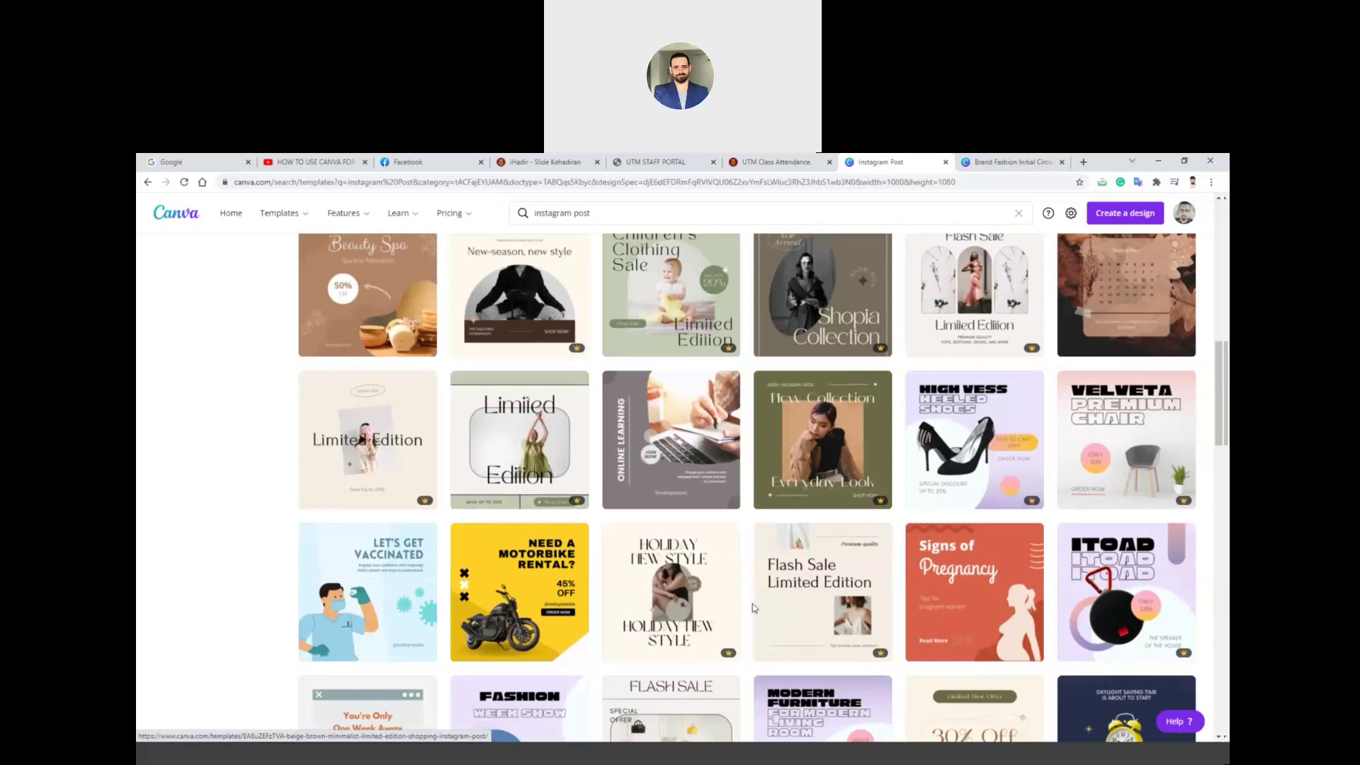
scroll(753, 613, down, 3)
scroll(753, 612, down, 2)
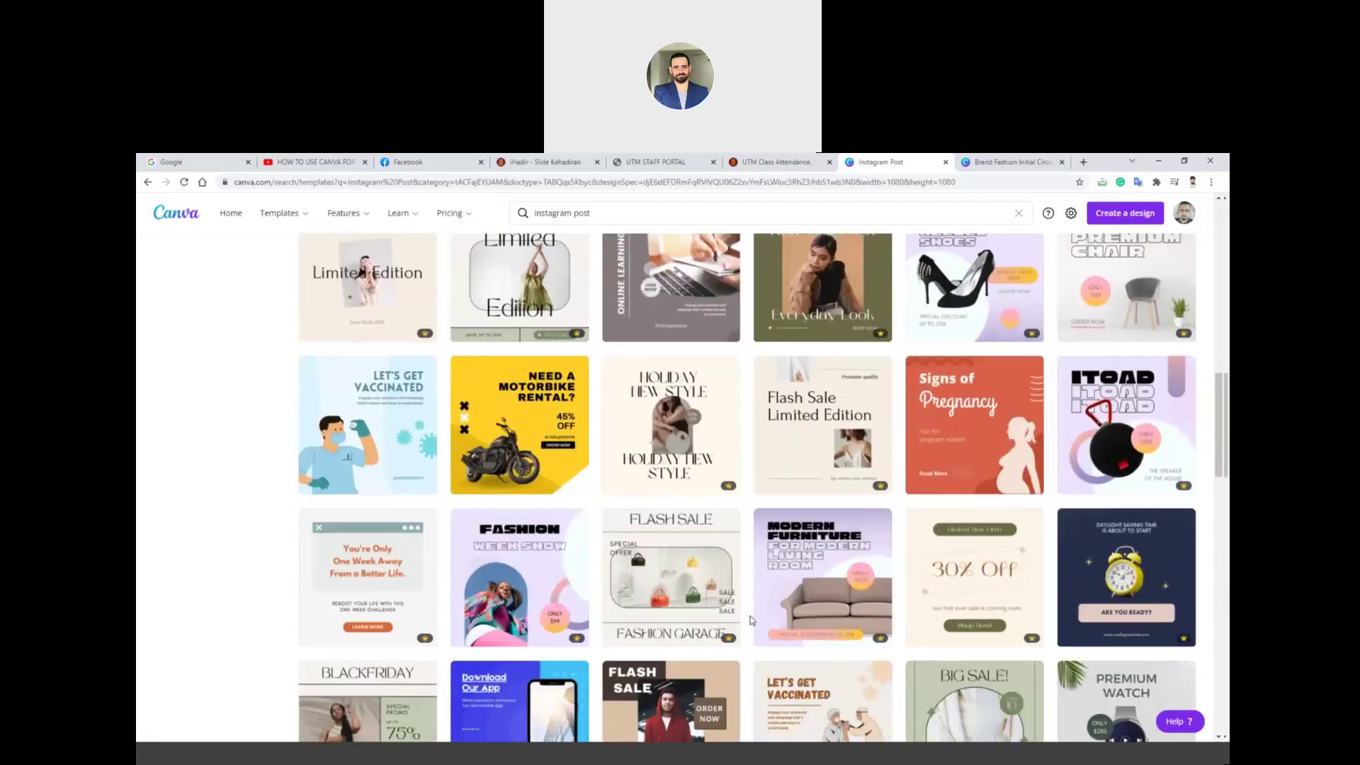
scroll(750, 617, down, 2)
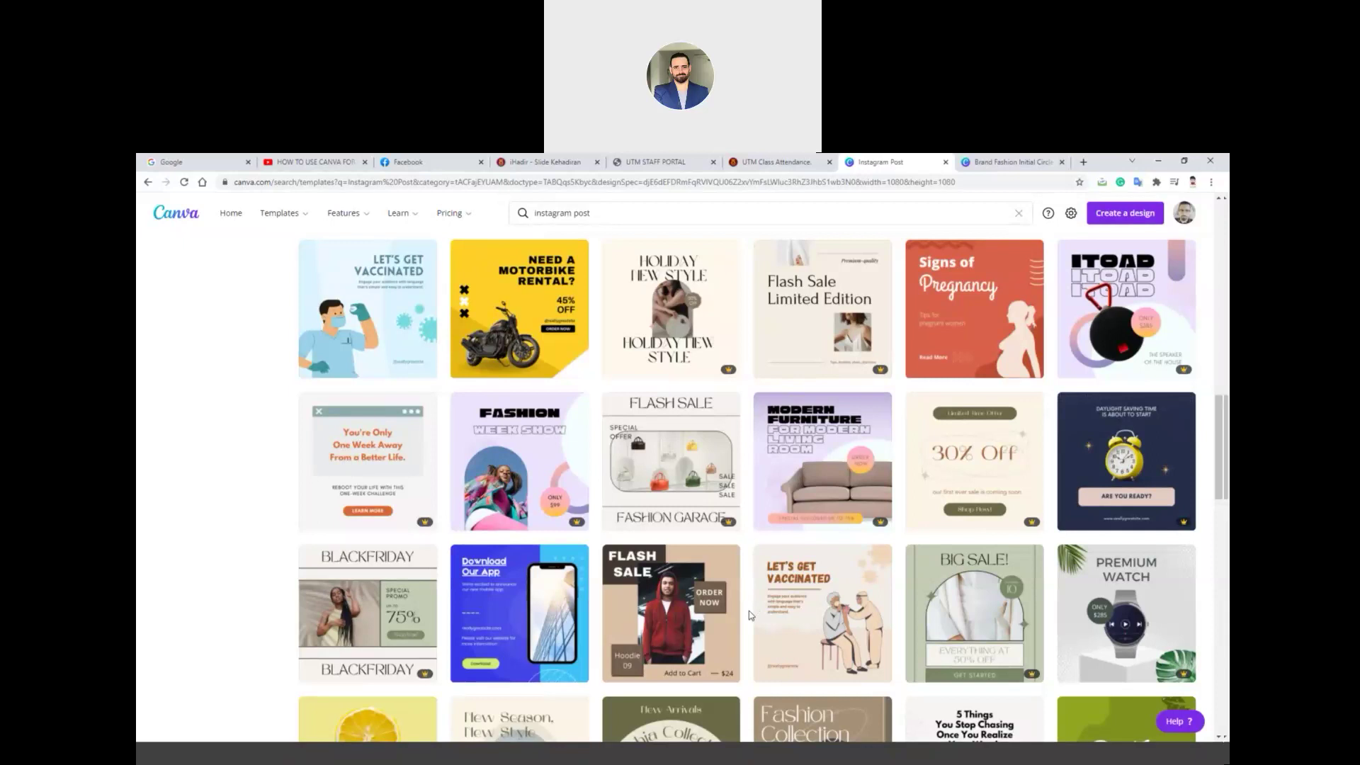
scroll(749, 616, down, 2)
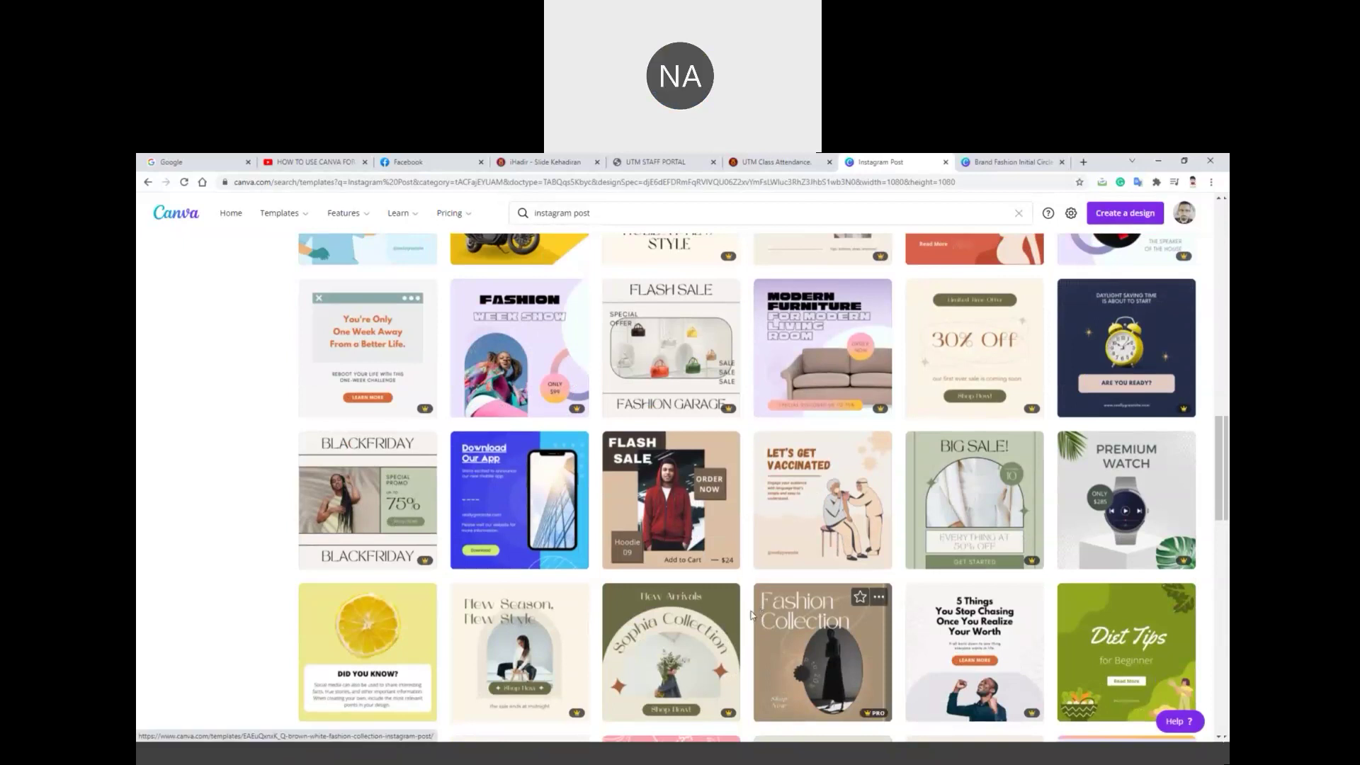
click(696, 540)
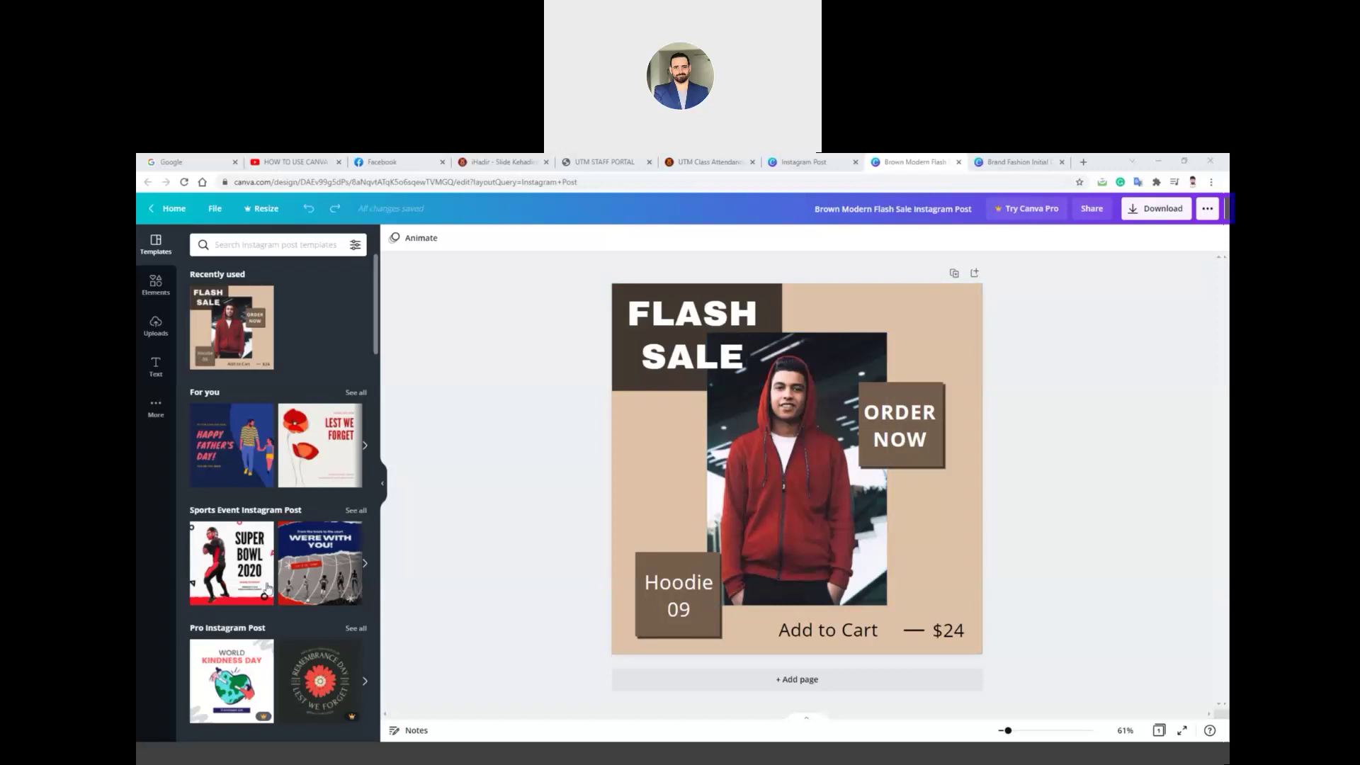
- Add a second page to the Flash Sale design and browse the template categories for it
click(882, 689)
scroll(320, 602, down, 3)
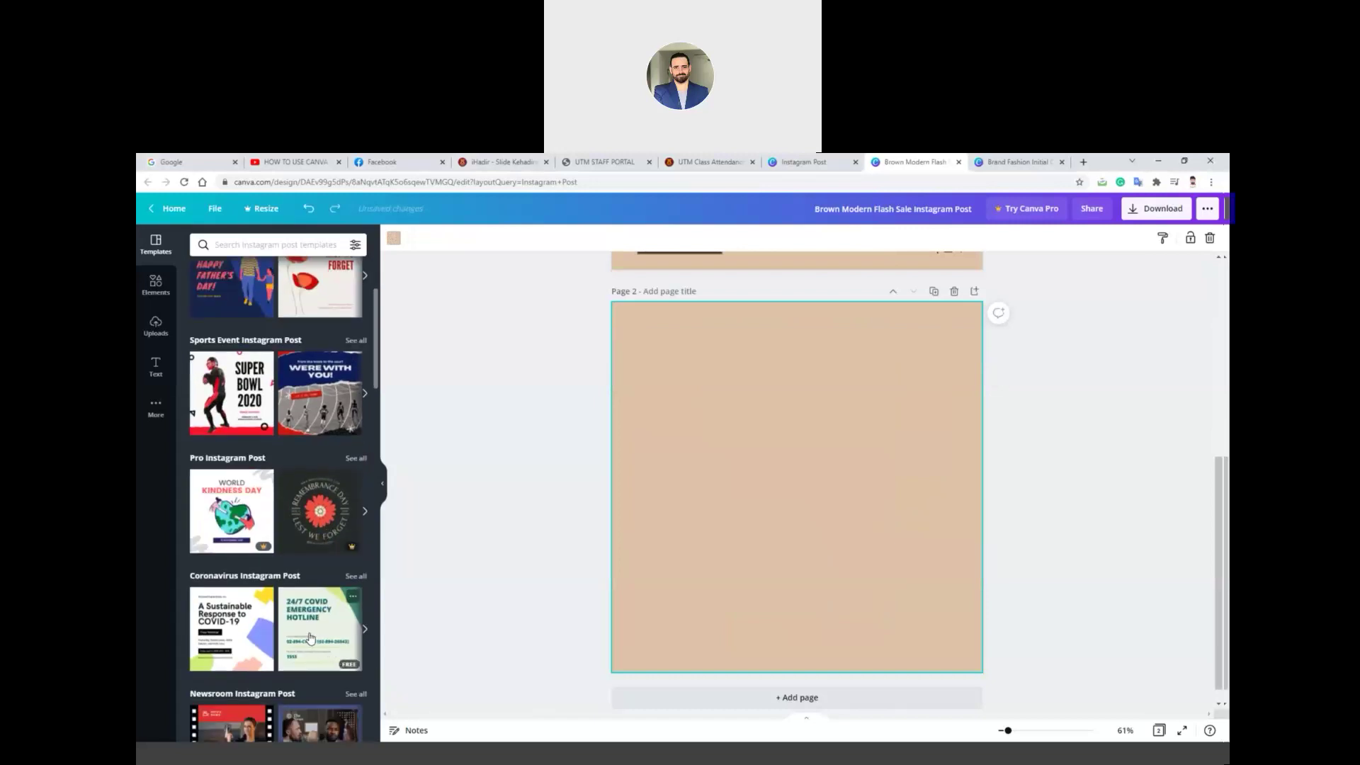
scroll(311, 637, down, 1)
scroll(310, 637, down, 2)
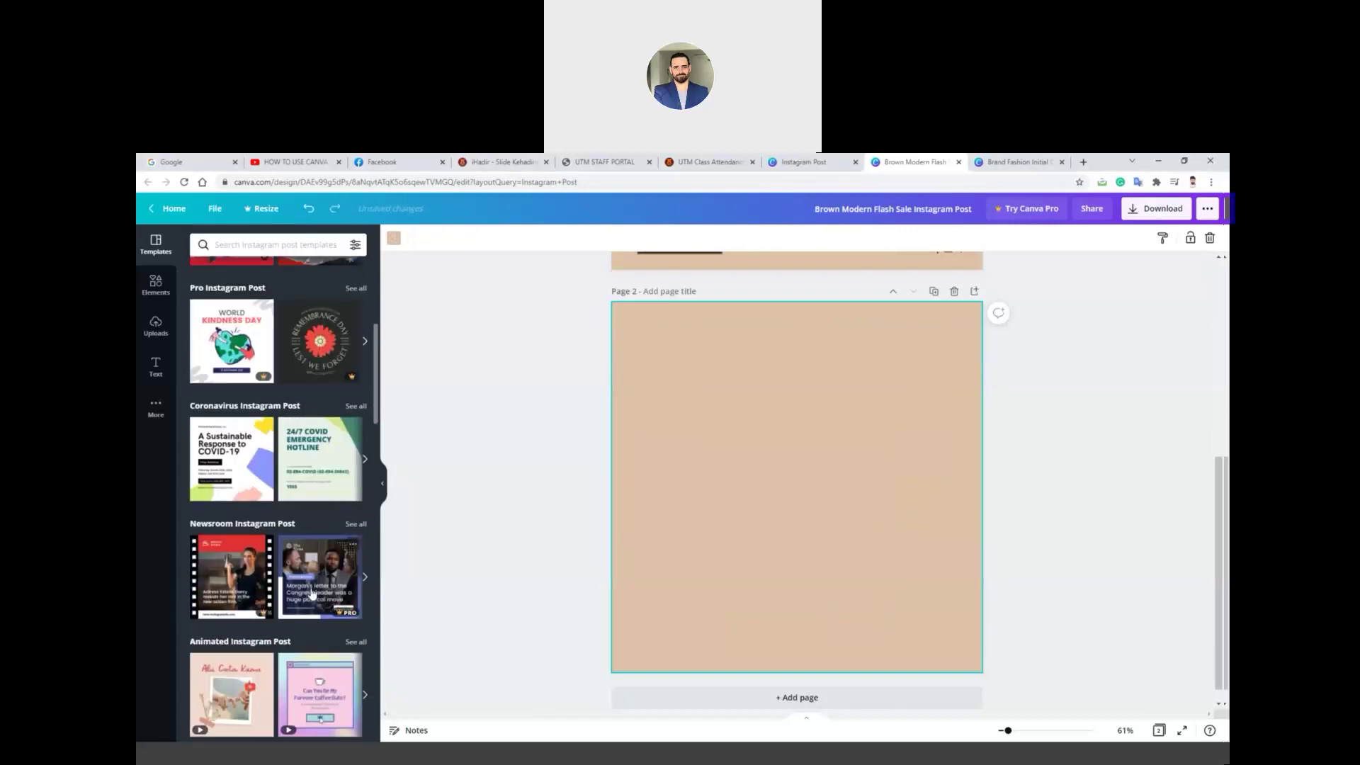
- Try to apply the Pro Newsroom template about a Congress letter, and examine the Canva Pro trial plans without subscribing
click(313, 594)
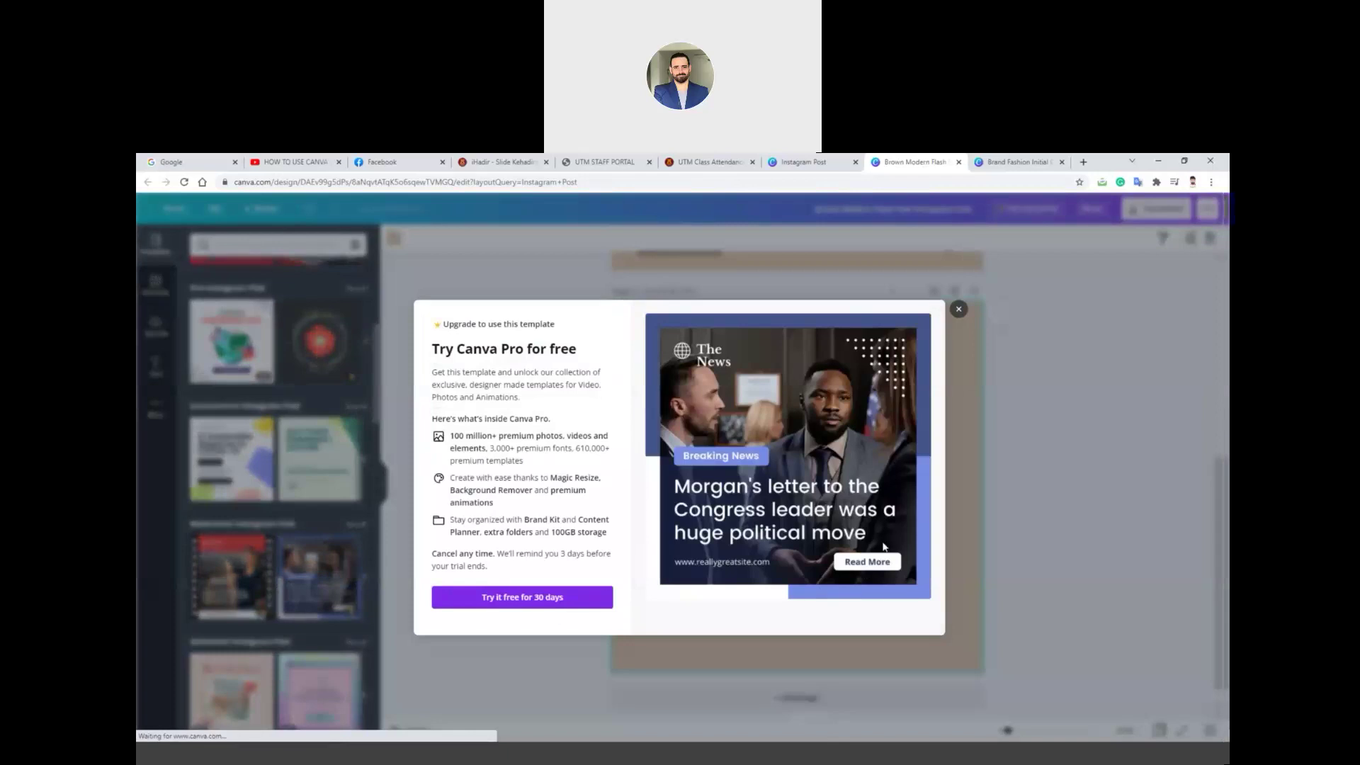
click(958, 310)
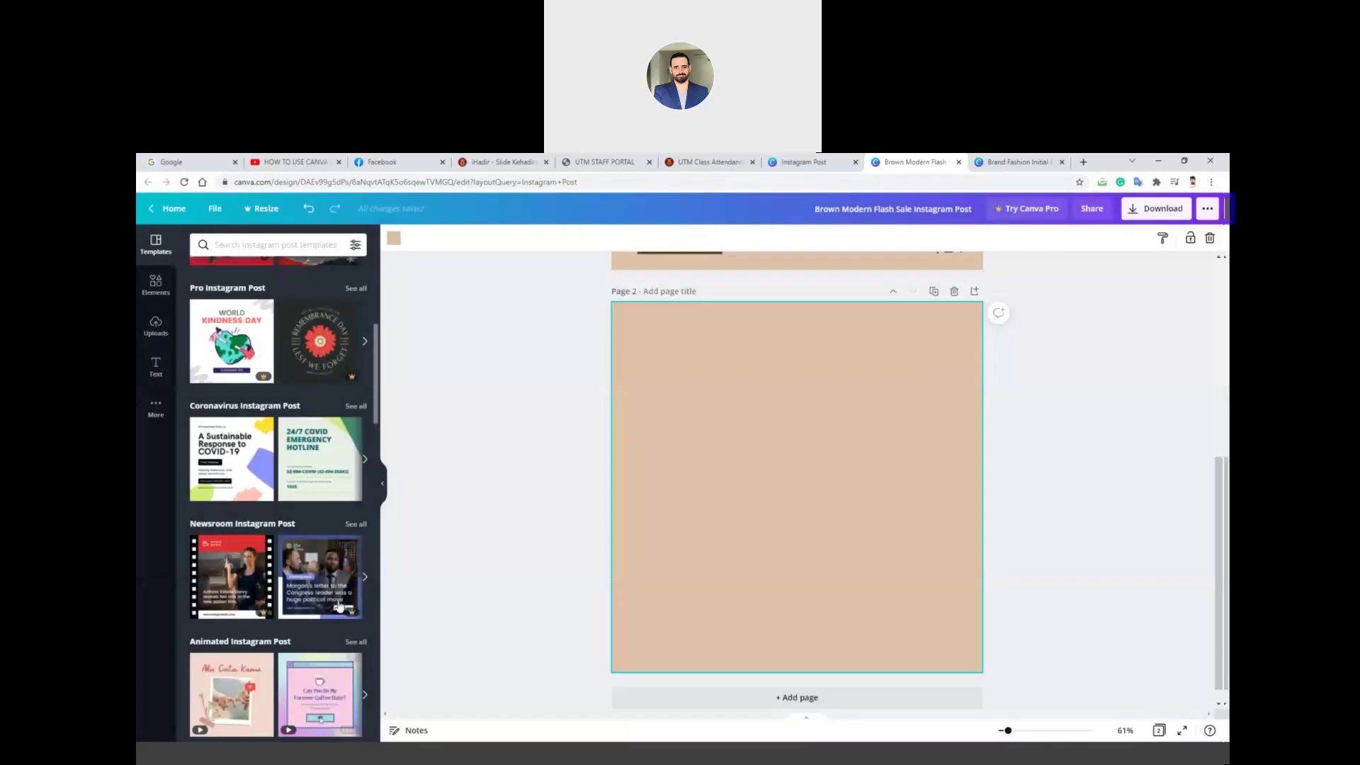
click(312, 594)
click(571, 601)
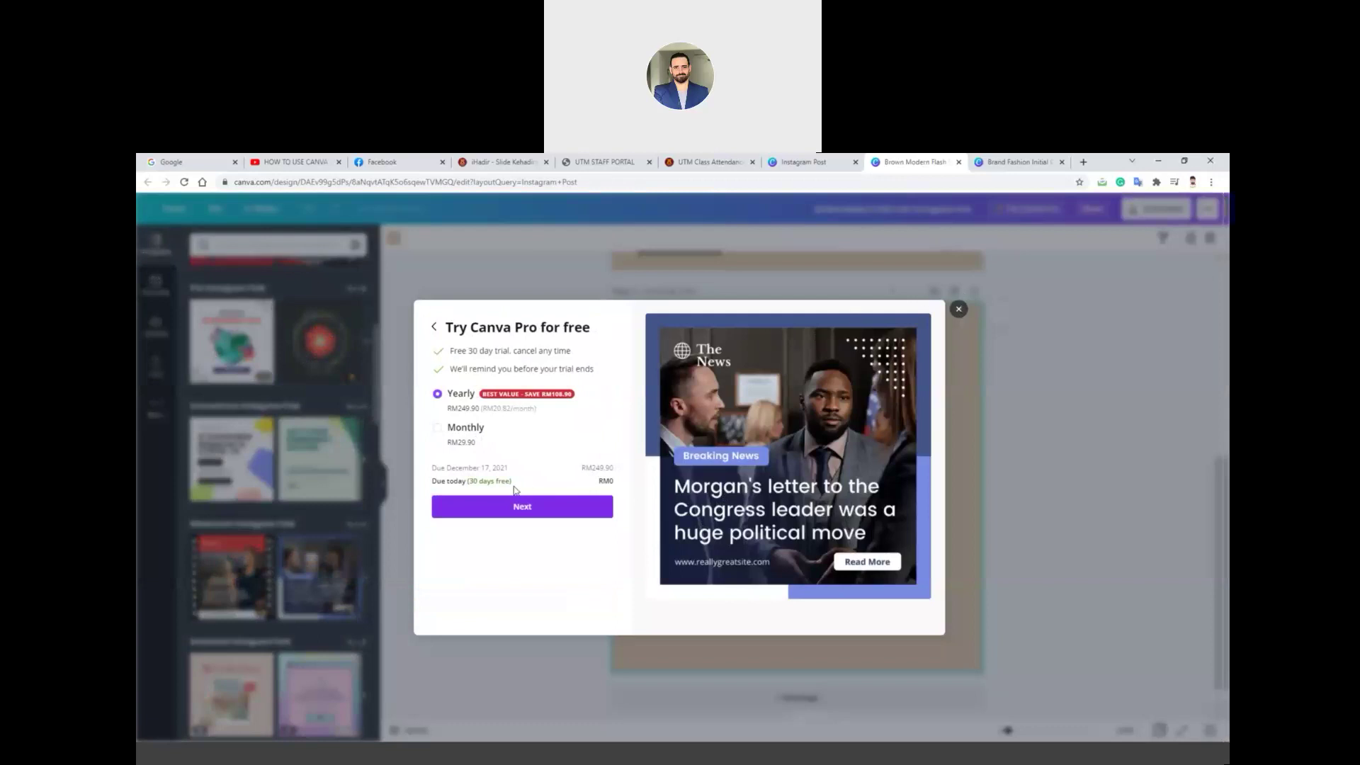
click(961, 314)
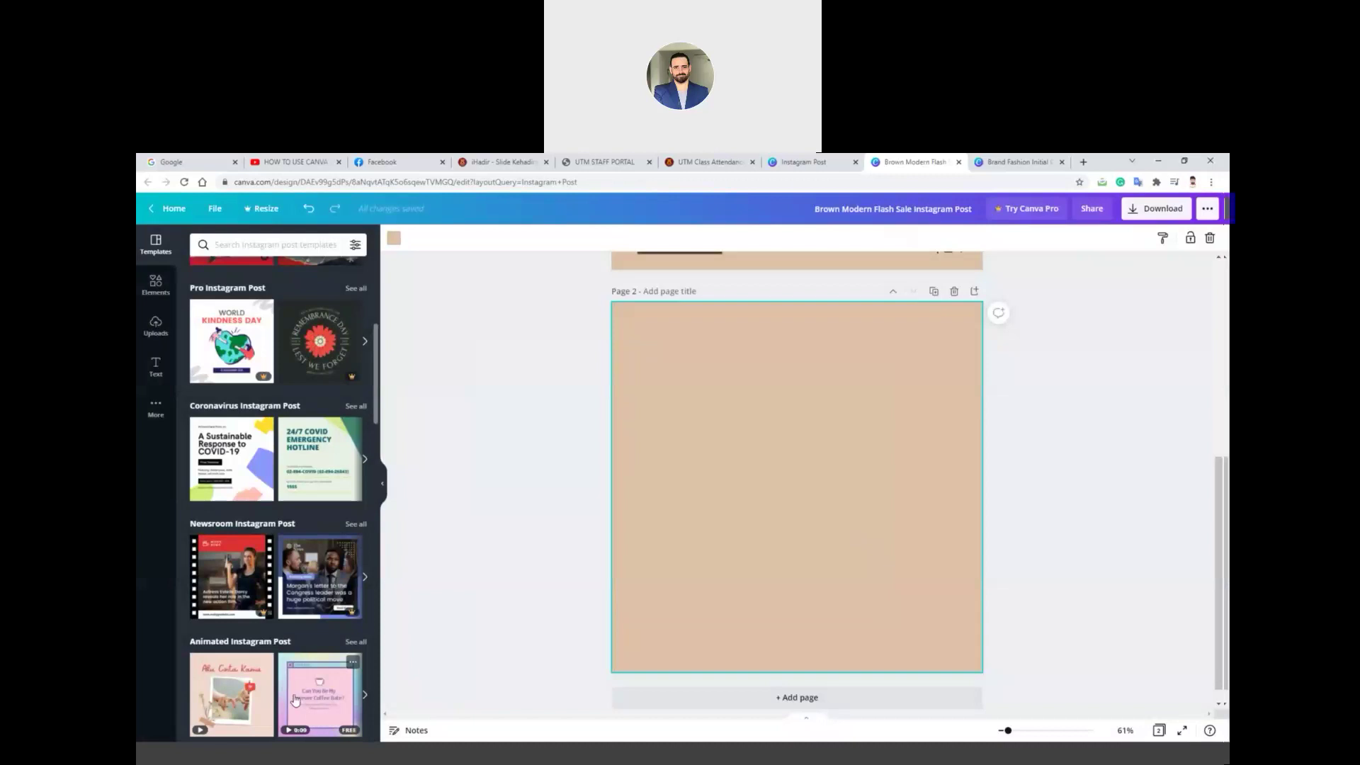
- Apply the free animated "Can You Be My Forever Coffee Date?" template to page 2 and open the elements library
click(320, 691)
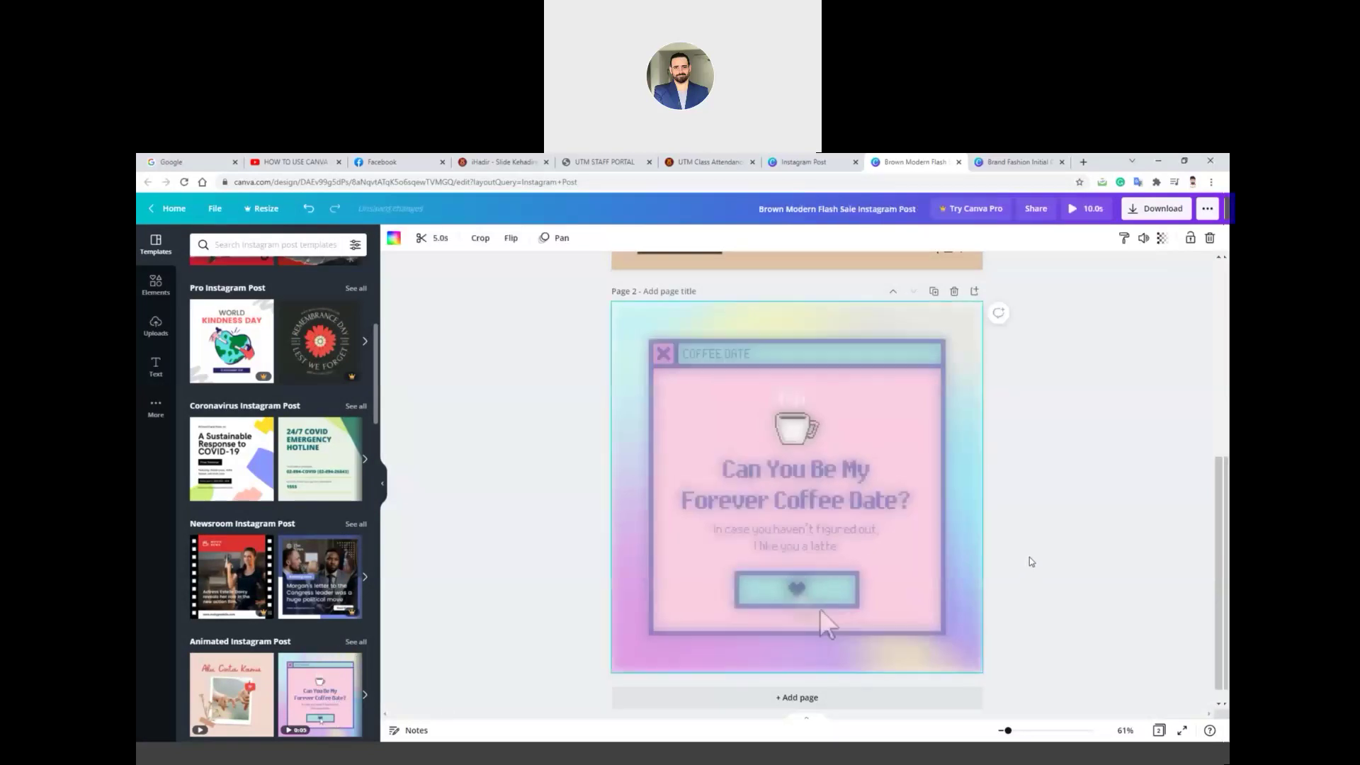
scroll(1023, 525, up, 5)
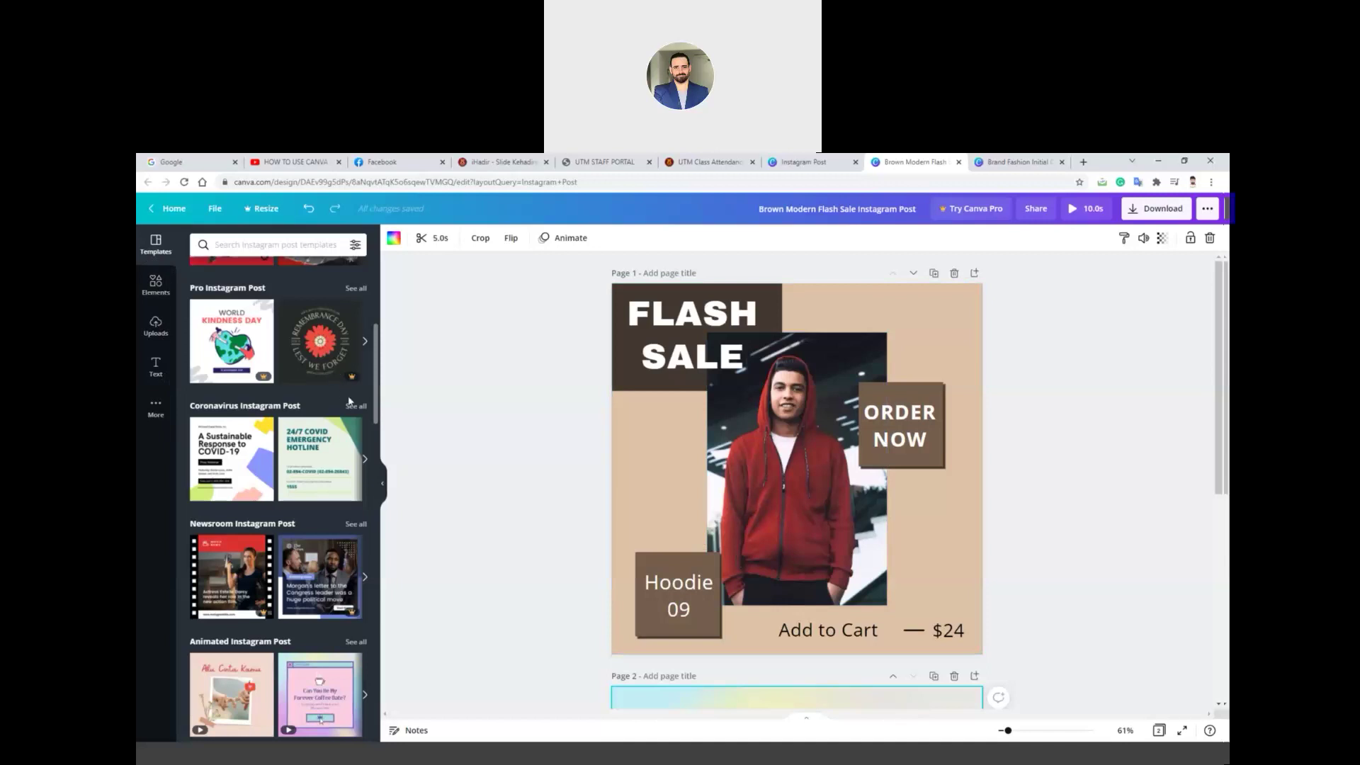
drag(376, 388, 359, 310)
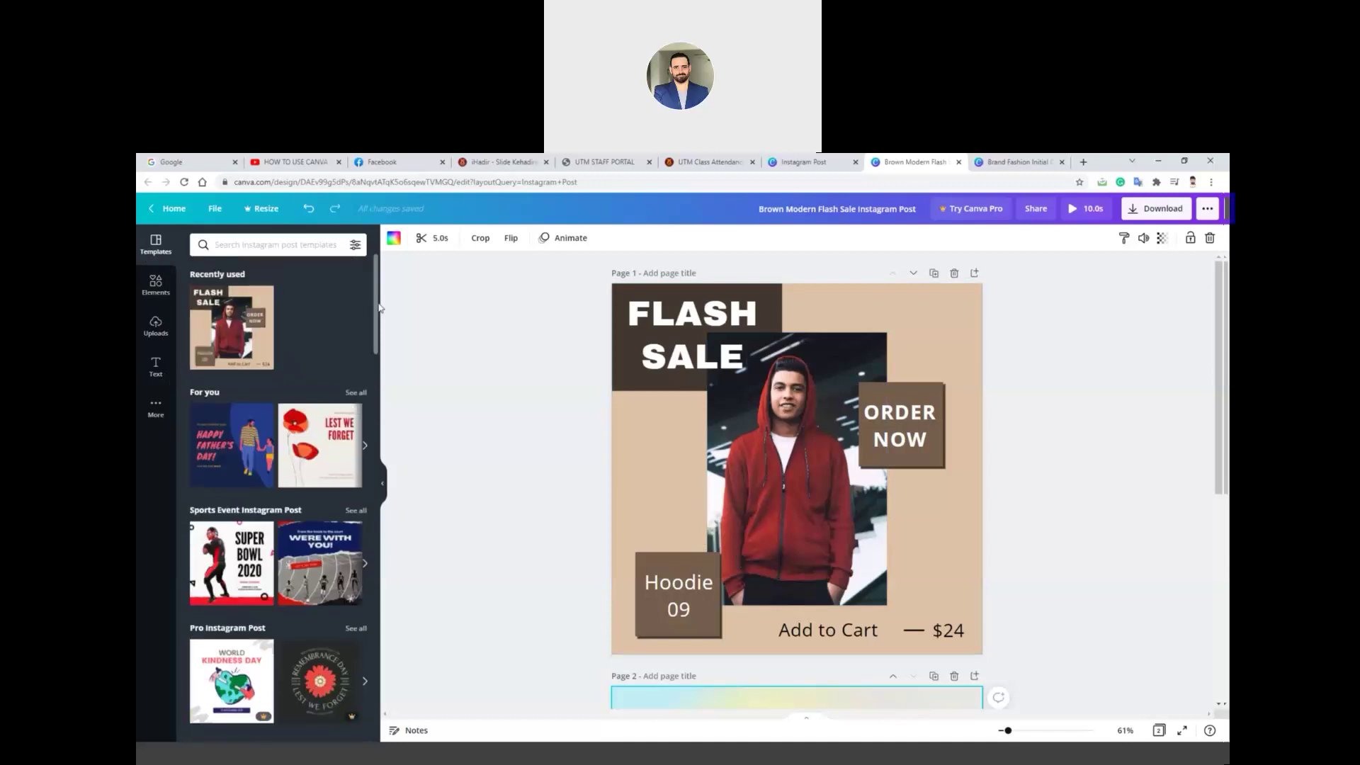
drag(378, 352, 333, 313)
click(152, 285)
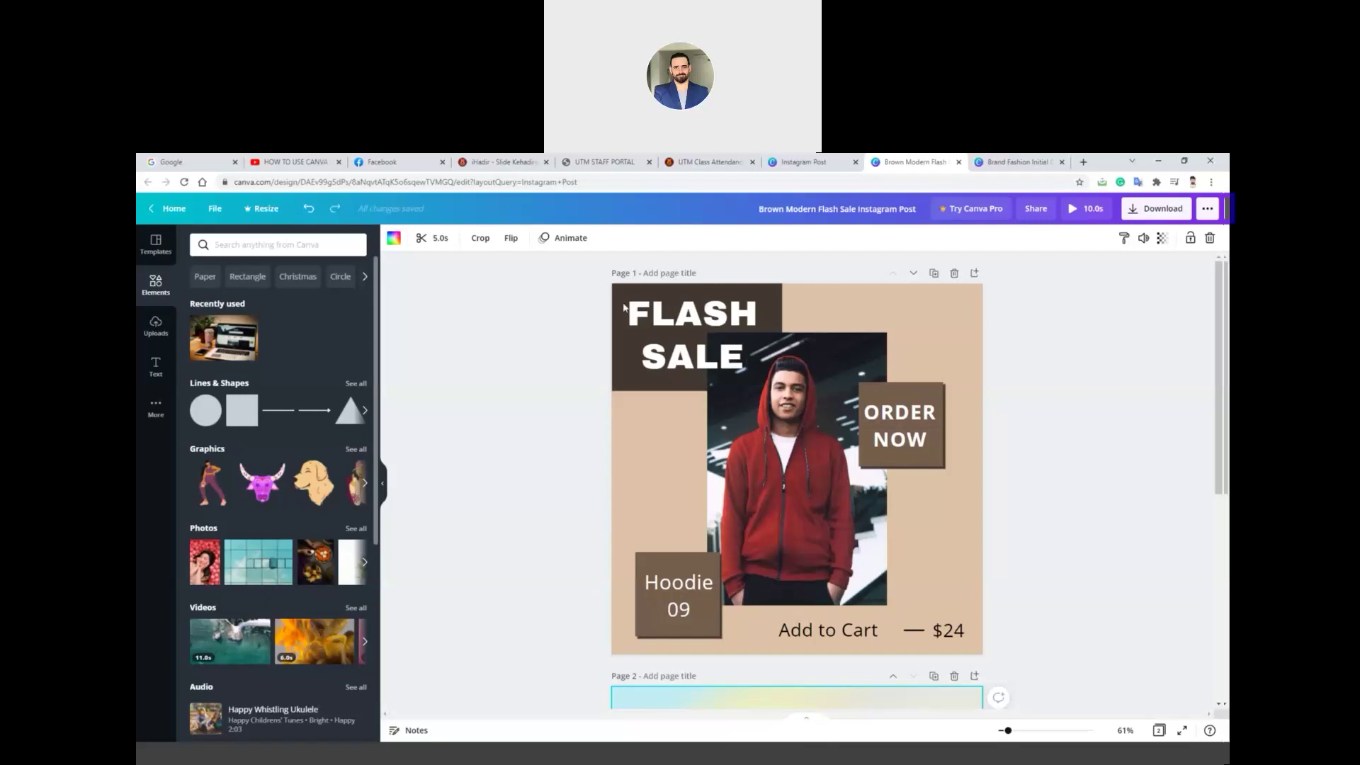
- Delete the FLASH SALE heading and the ORDER NOW label from page 1, including their background boxes
drag(645, 355, 643, 352)
key(Delete)
click(666, 350)
key(Delete)
click(925, 443)
key(Delete)
click(920, 445)
key(Delete)
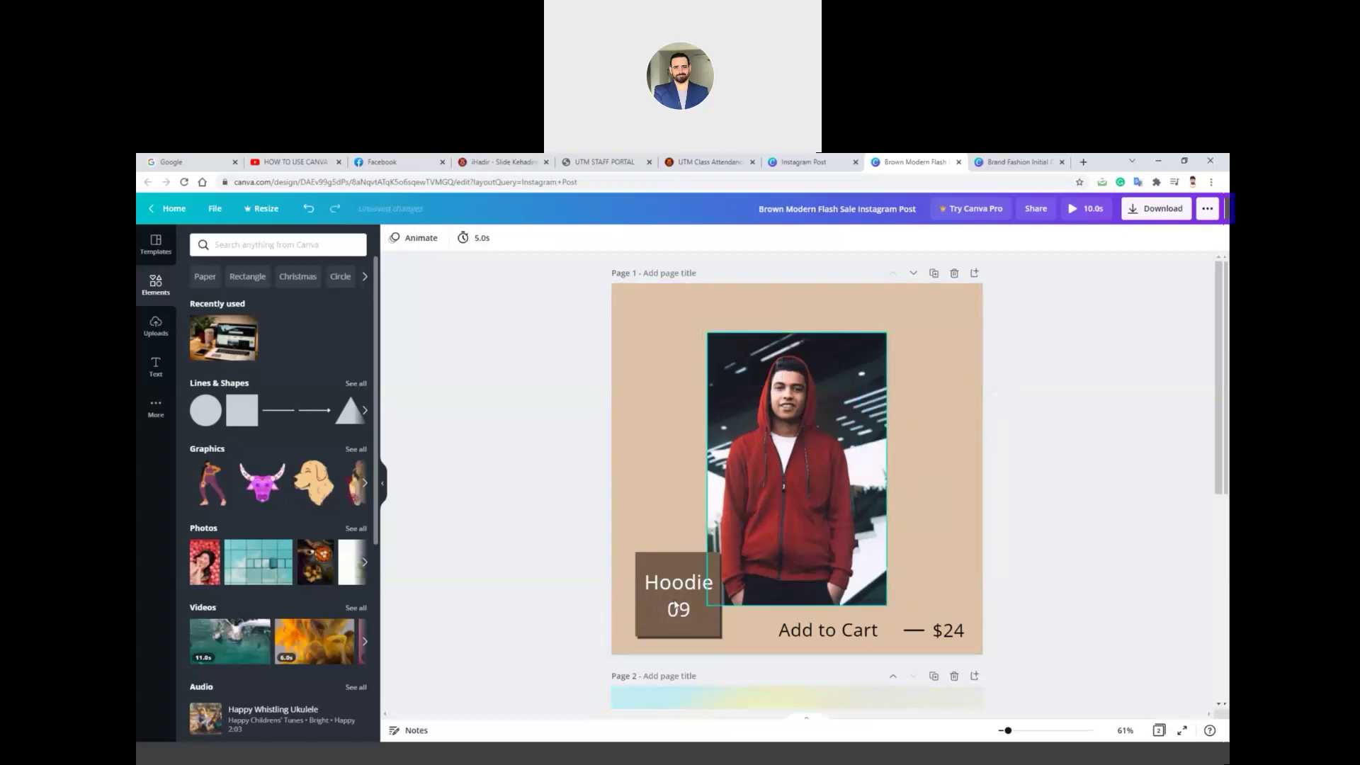
- Delete the Hoodie 09 label with its box, the Add to Cart text, the $24 price and the dash from page 1
click(675, 606)
key(Delete)
click(674, 601)
key(Delete)
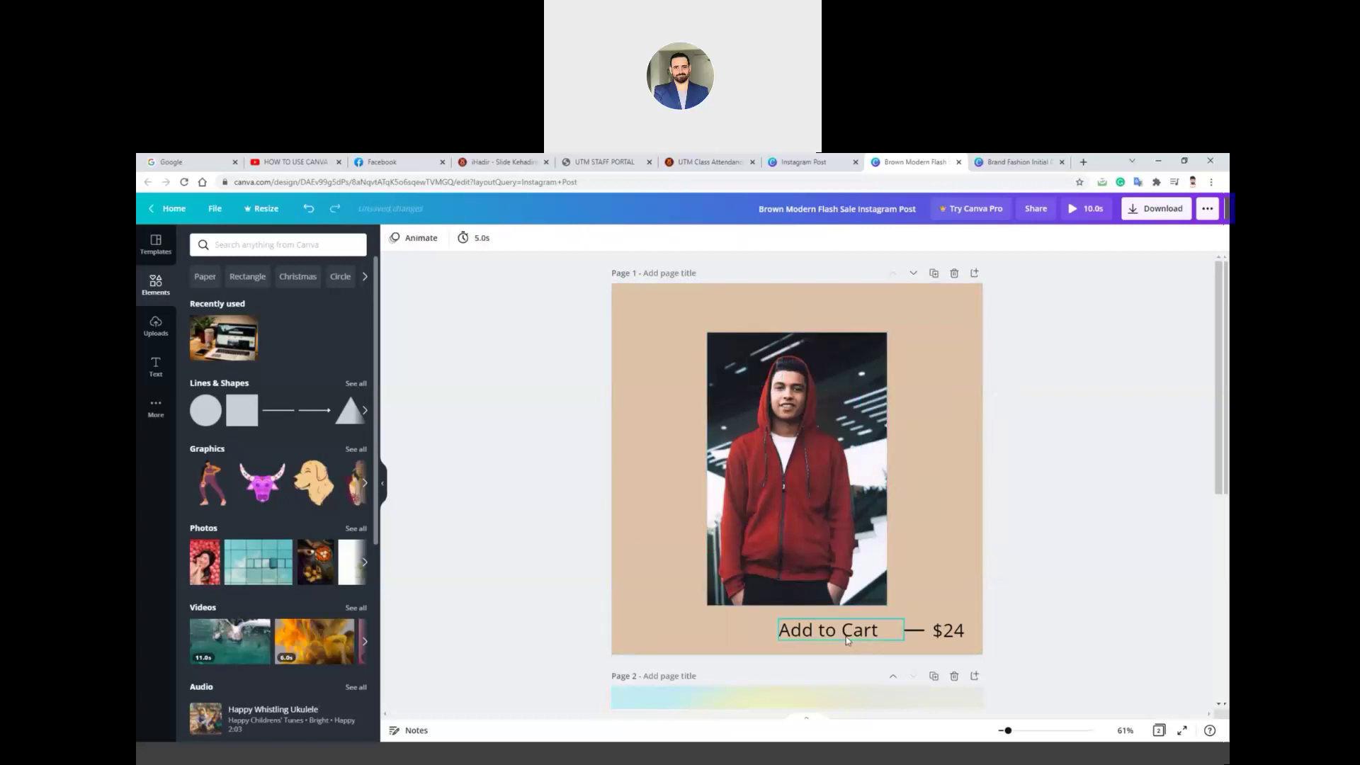
click(847, 636)
key(Delete)
click(939, 632)
key(Delete)
click(921, 632)
key(Delete)
- Search the elements for "clothes" and add the photo of the woman in sunglasses by a clothes rack to page 1
click(835, 562)
click(306, 245)
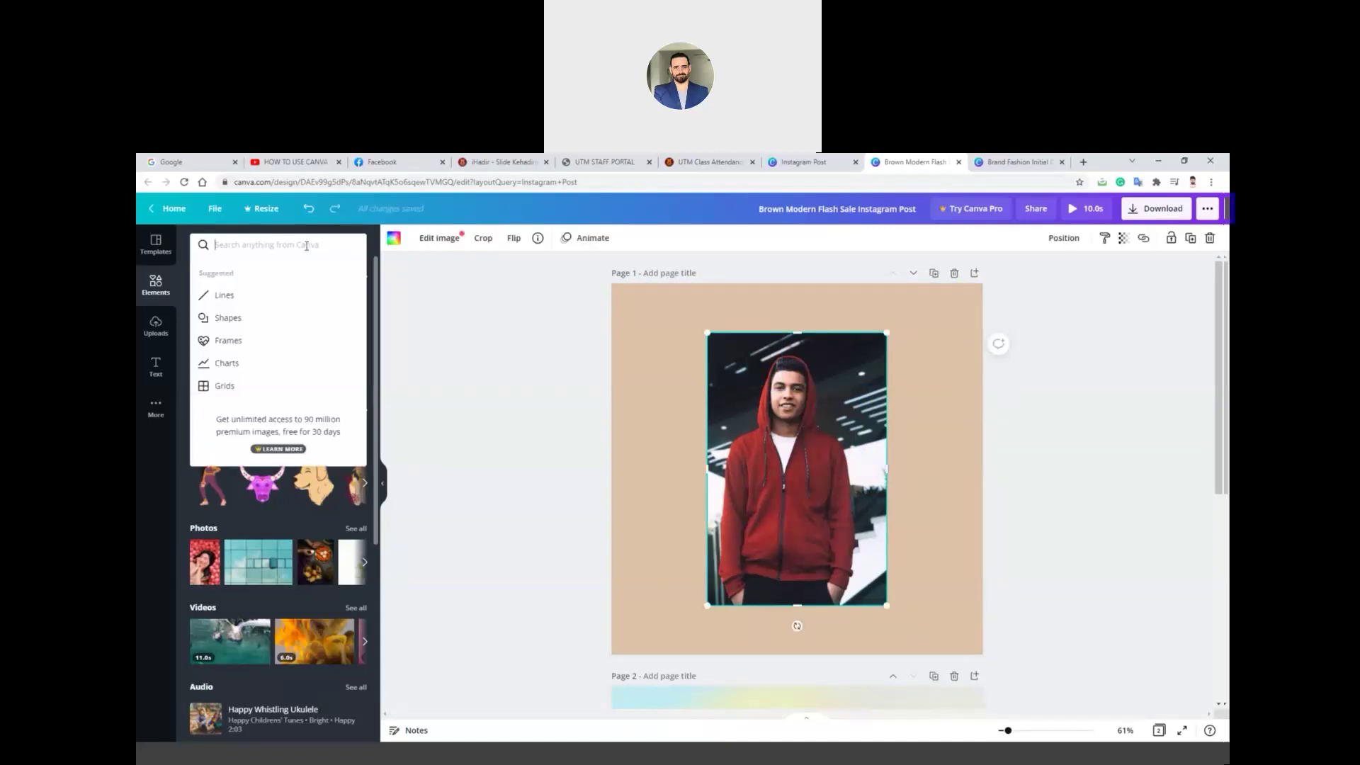
text(cloth)
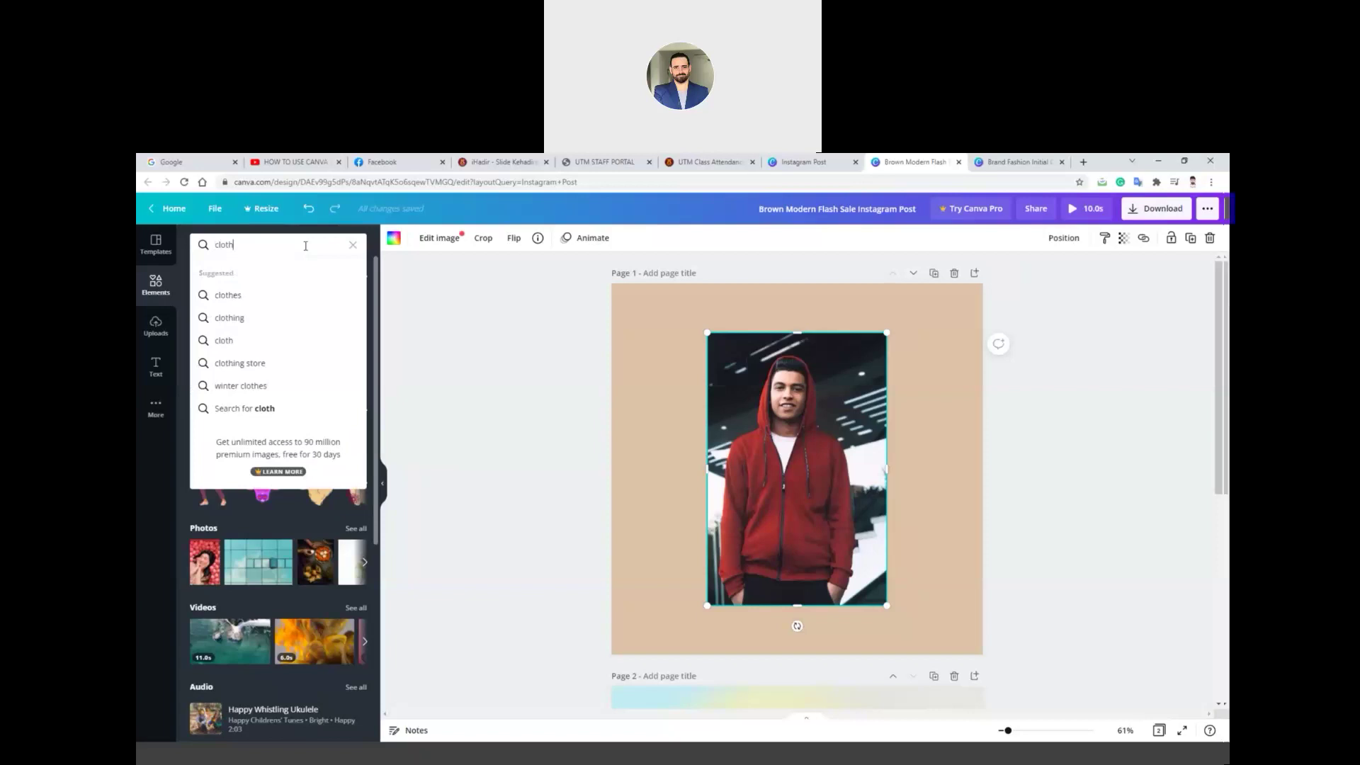
click(262, 292)
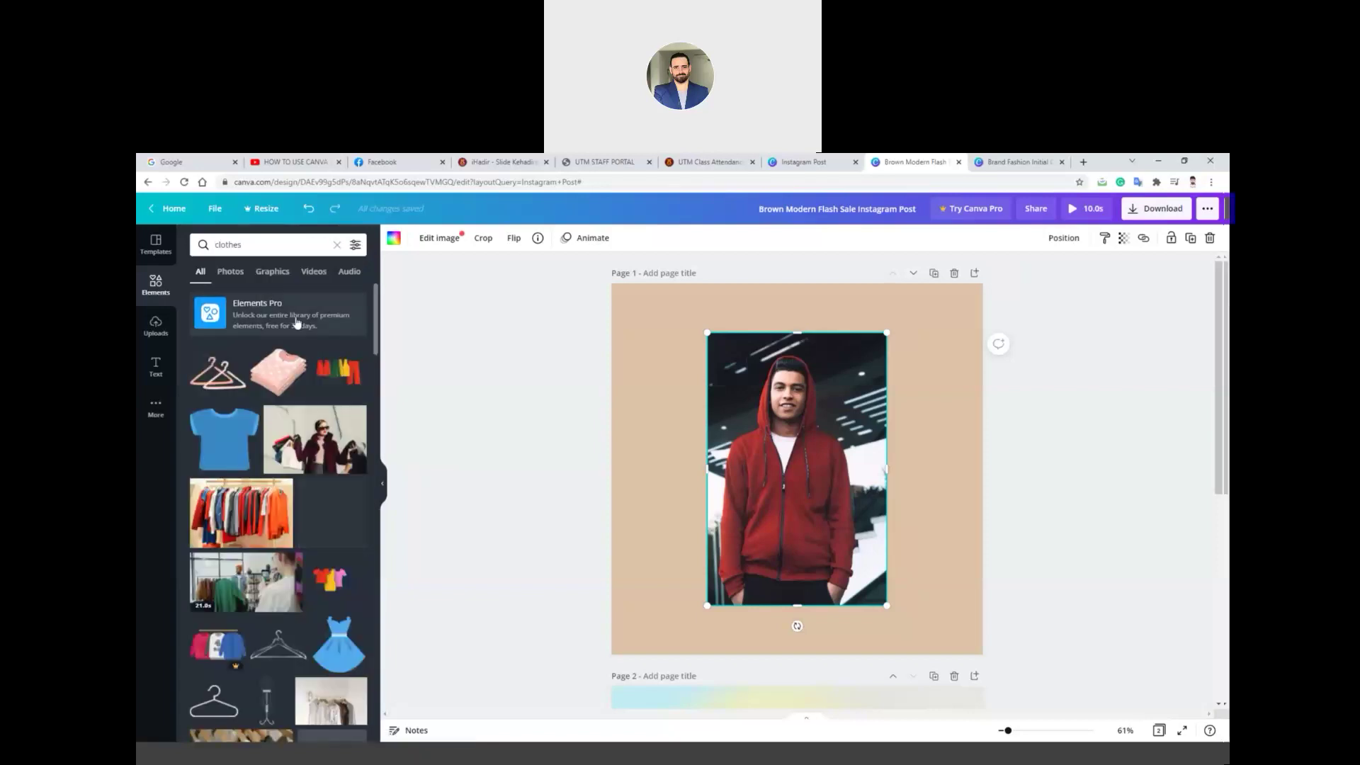
click(323, 448)
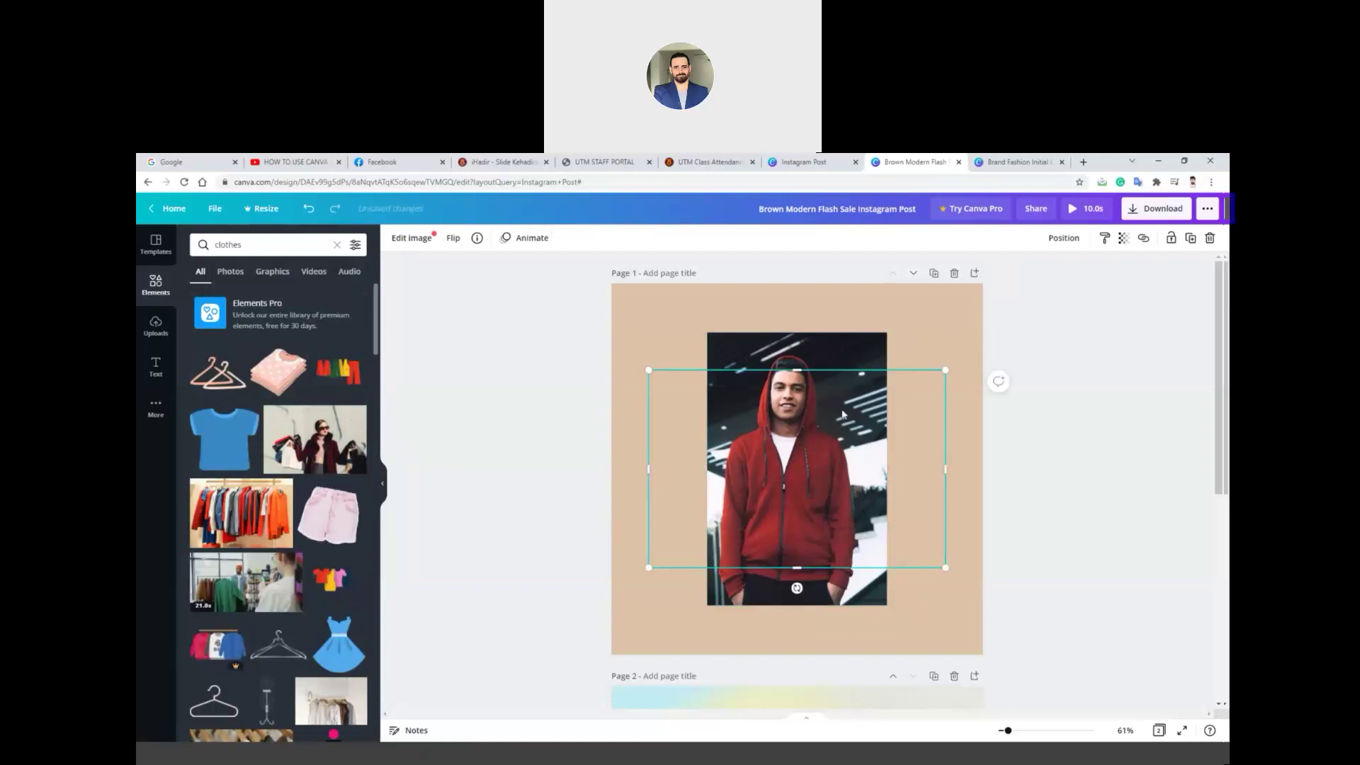
- Delete the framed hoodie photo from page 1, then shrink the photo of the woman in sunglasses slightly and keep it centred on the page
click(848, 339)
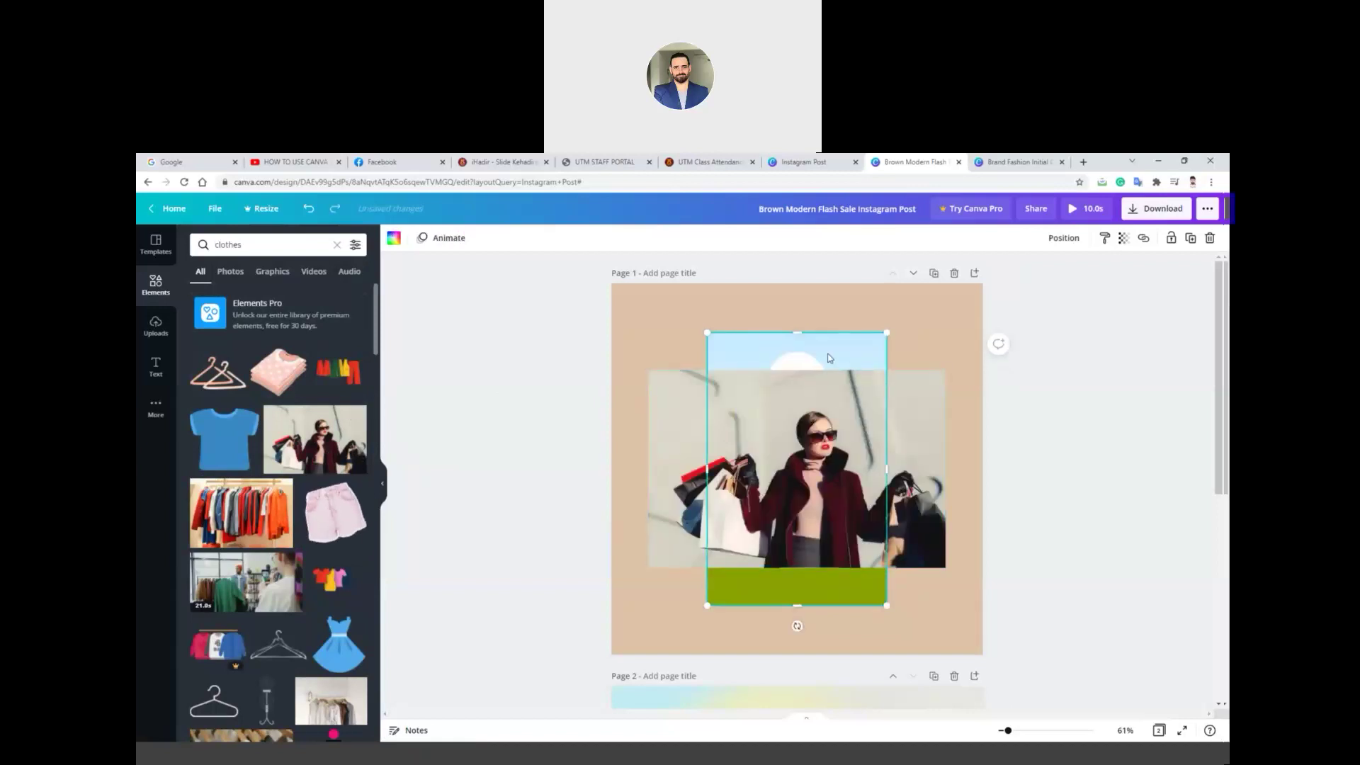
key(Delete)
click(829, 489)
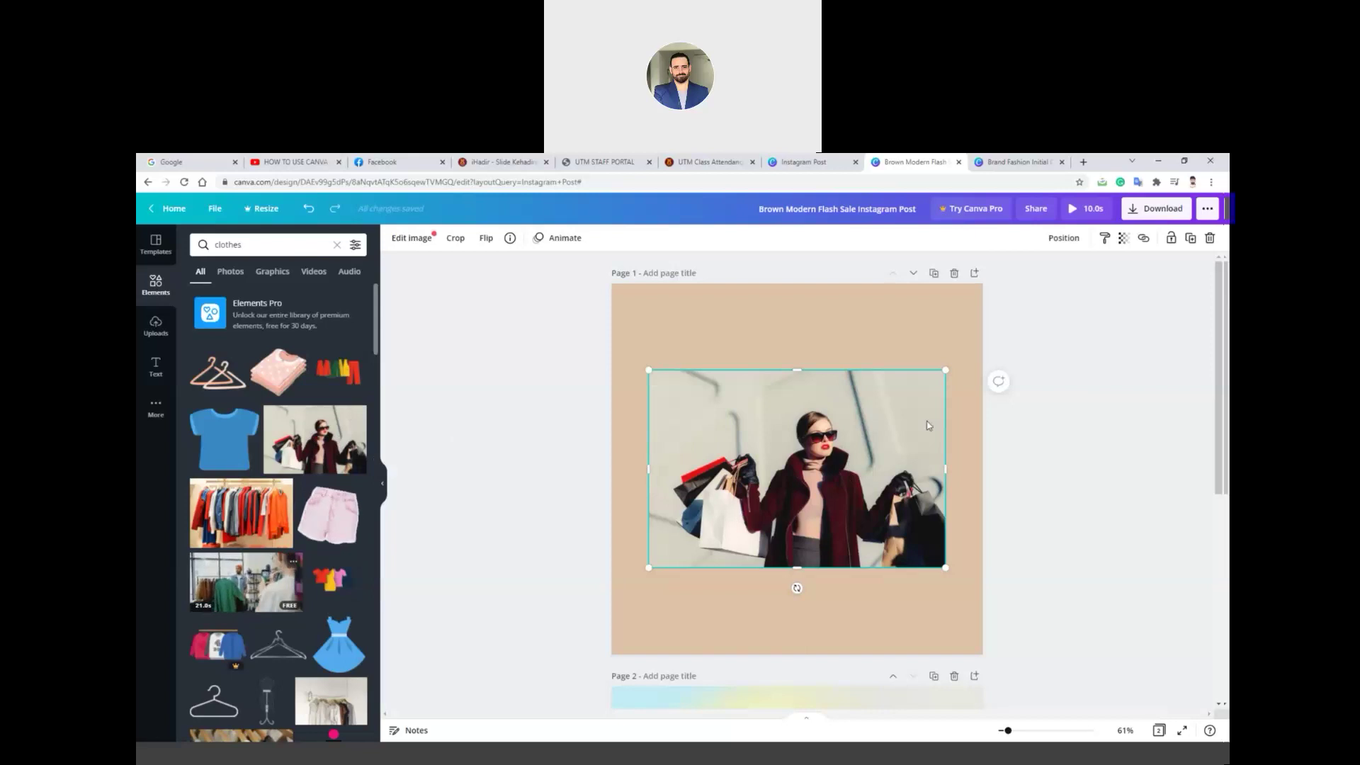
drag(942, 568, 914, 548)
drag(845, 496, 858, 507)
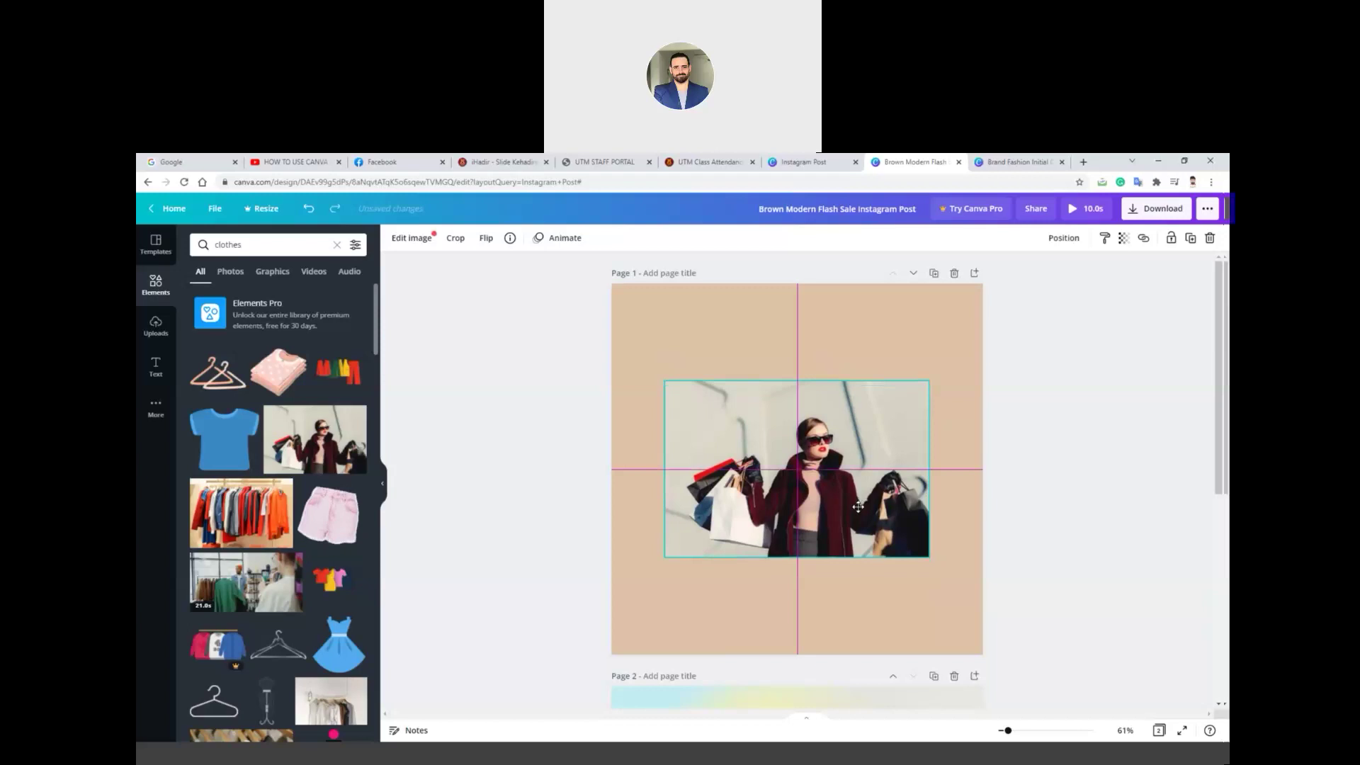
drag(858, 507, 860, 508)
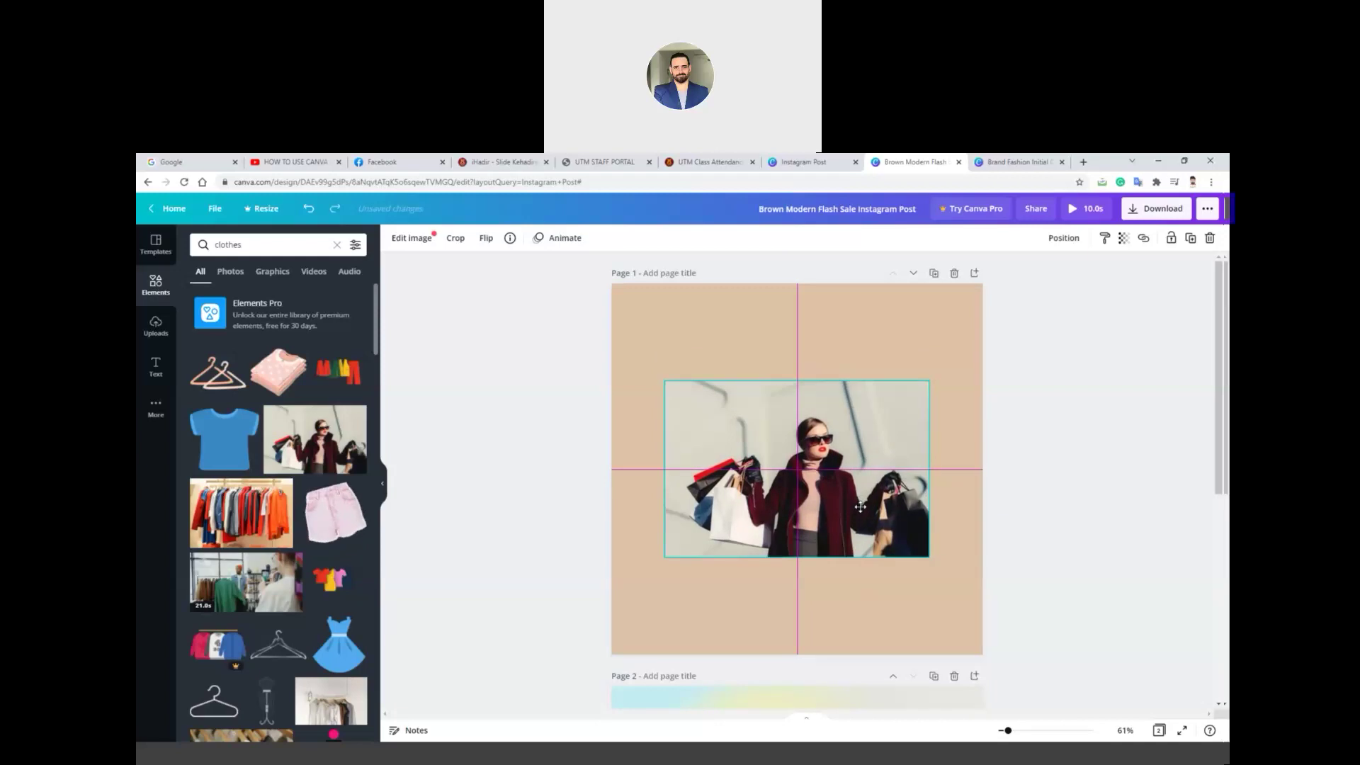
drag(860, 508, 862, 511)
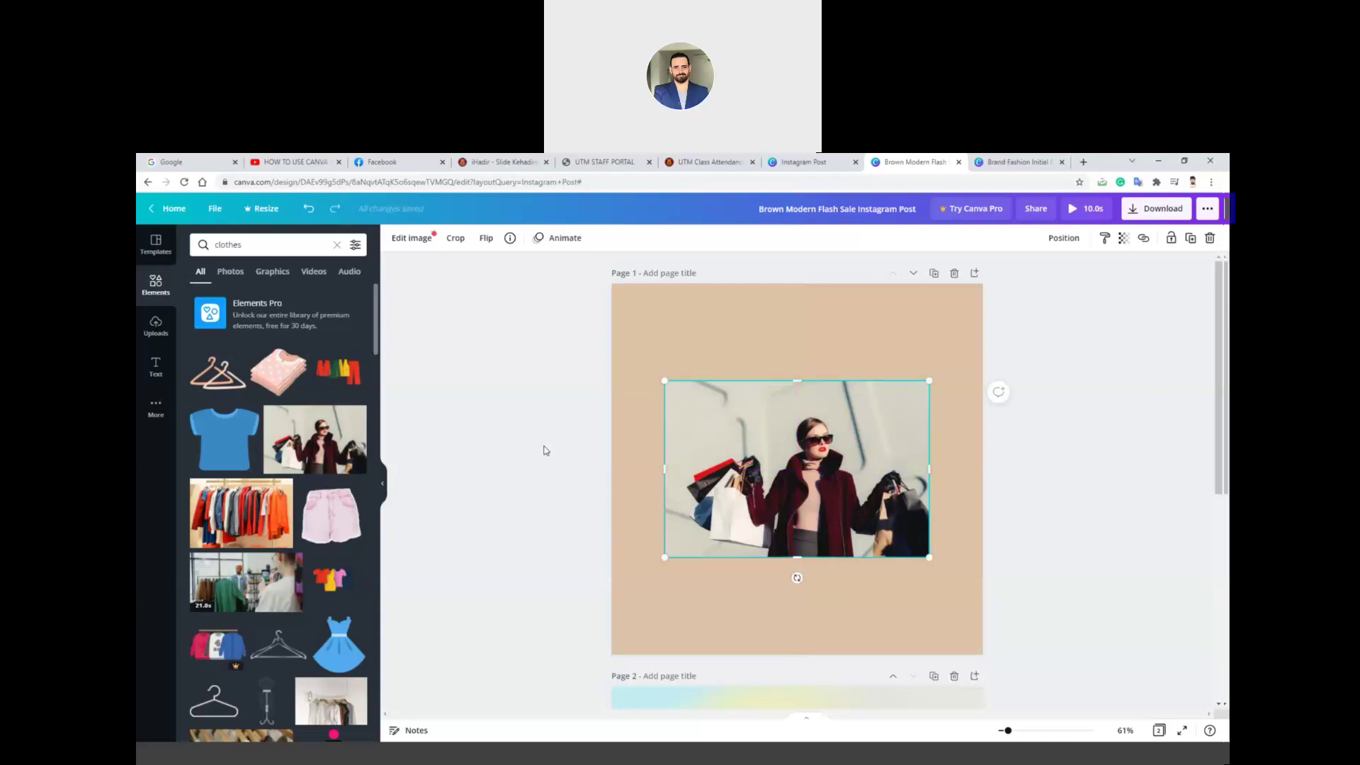
- Add a heading reading "Just_thrift21" to page 1 and place it above the photo
click(156, 366)
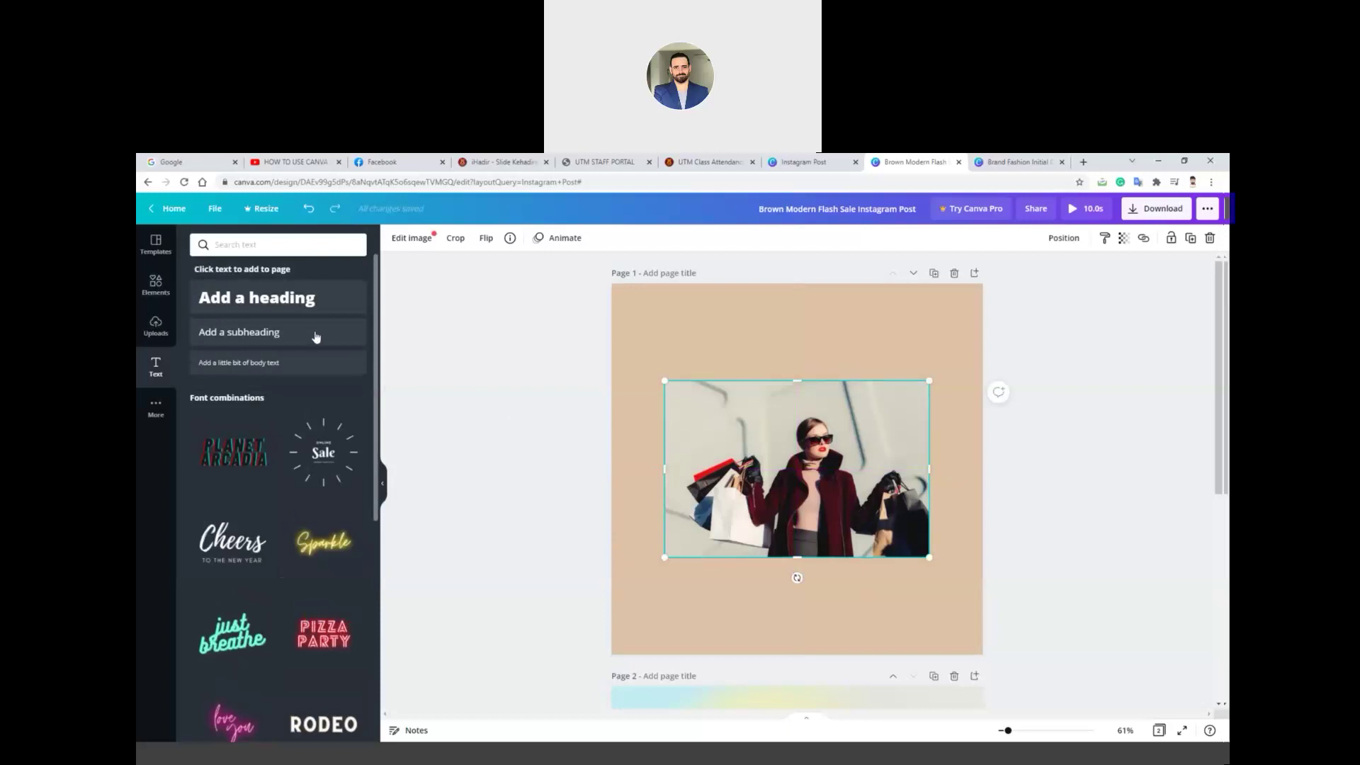
click(292, 299)
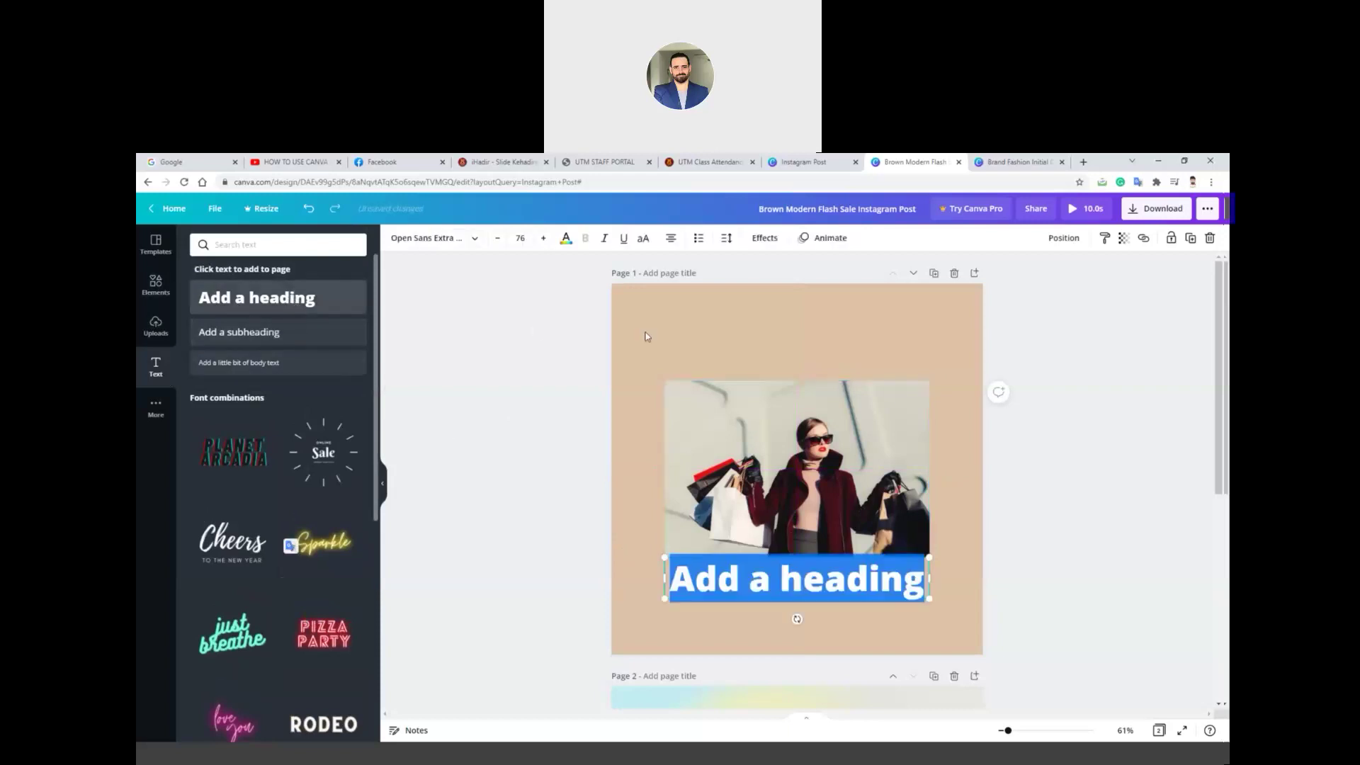
text(Just_thrift21)
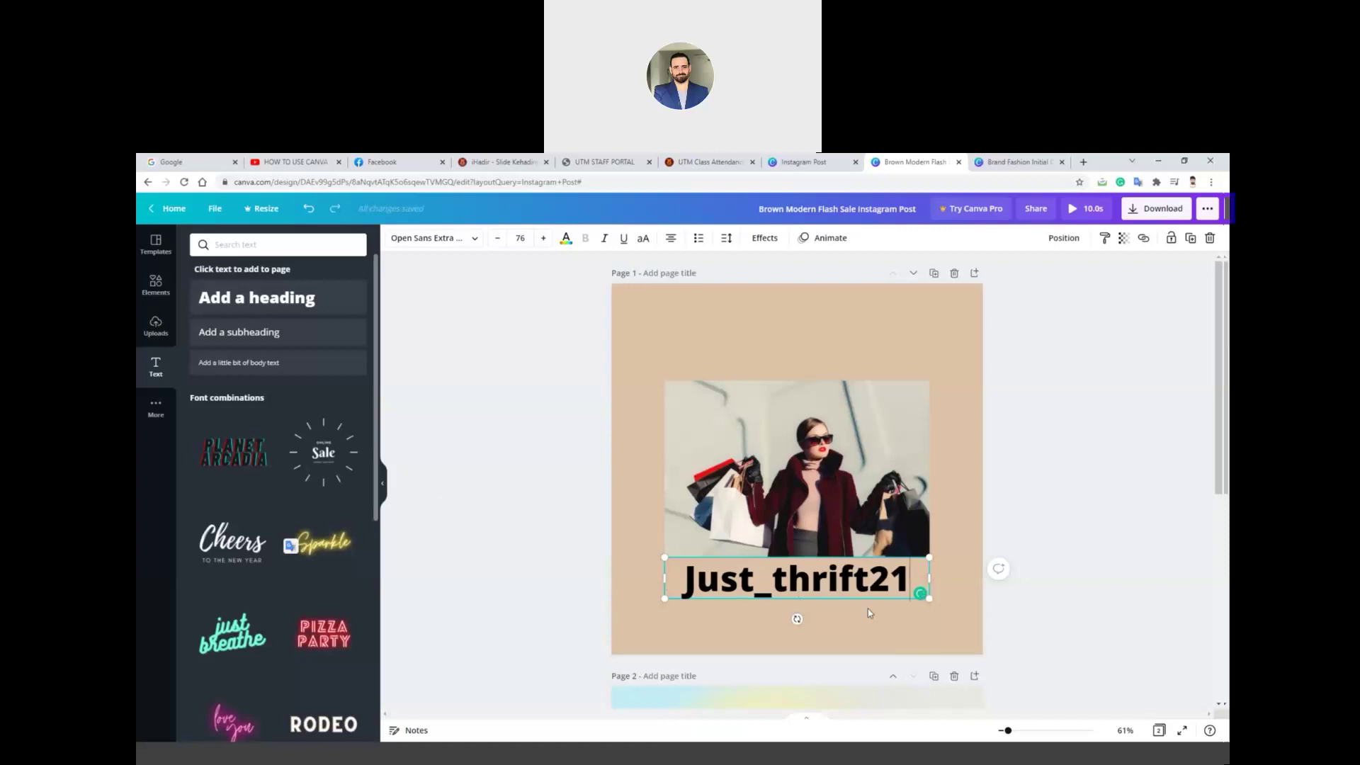
drag(863, 582, 866, 364)
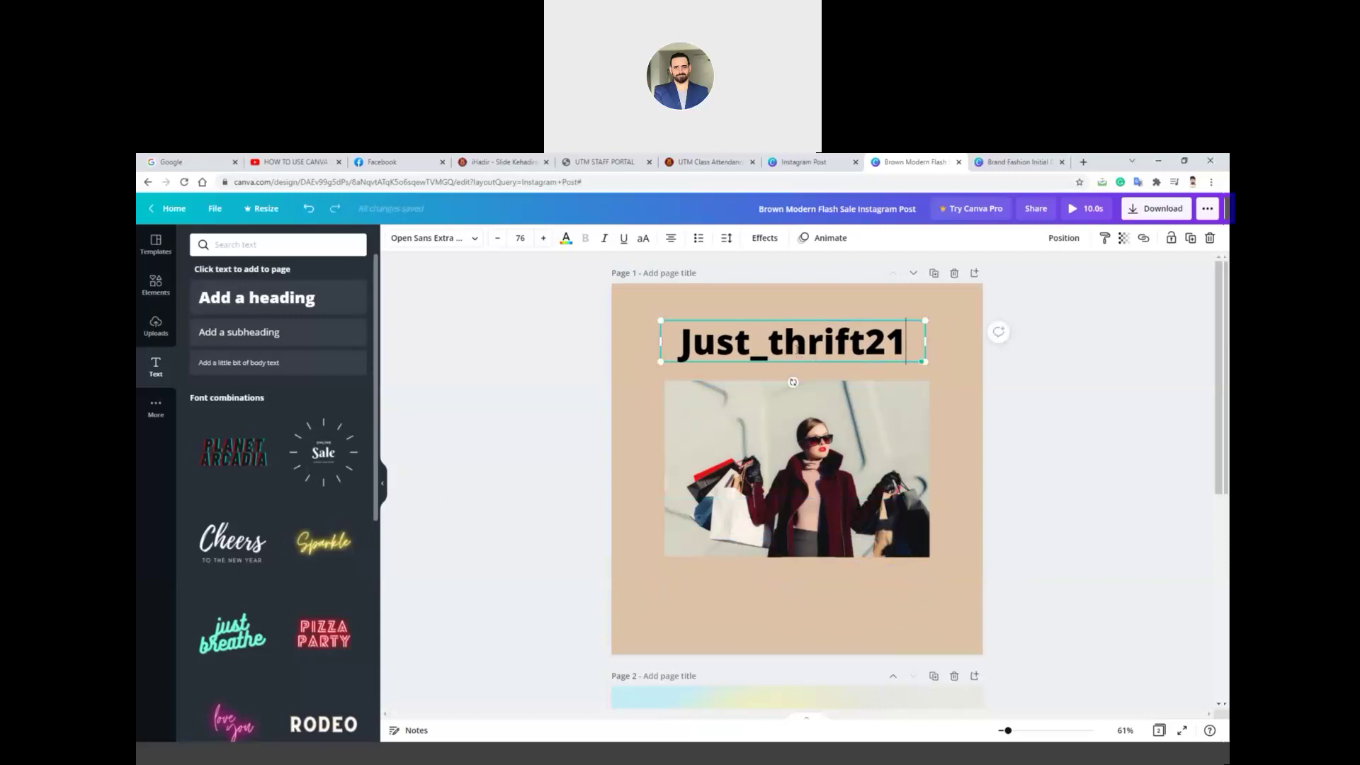
- Try the Anton and Archivo Black fonts on the Just_thrift21 heading and set it to Bukhari Script
double_click(797, 350)
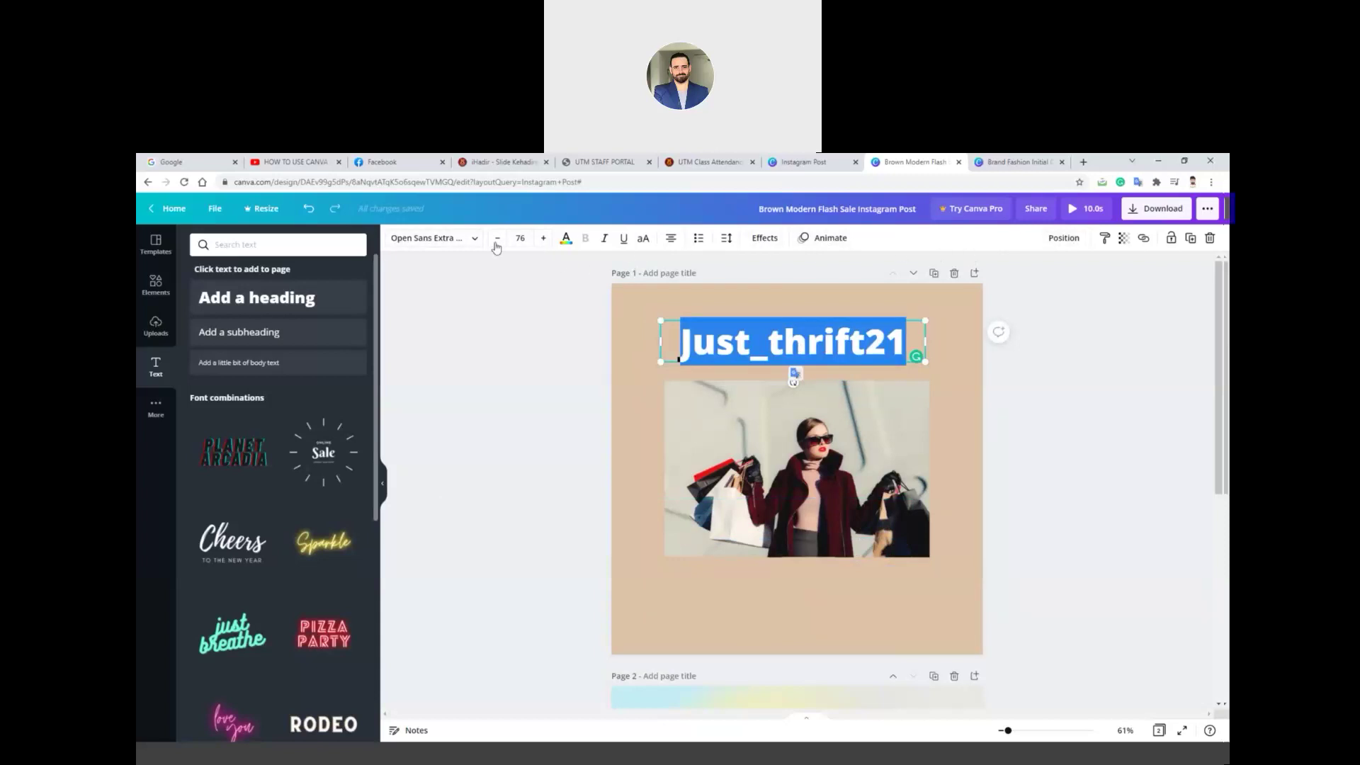
click(476, 240)
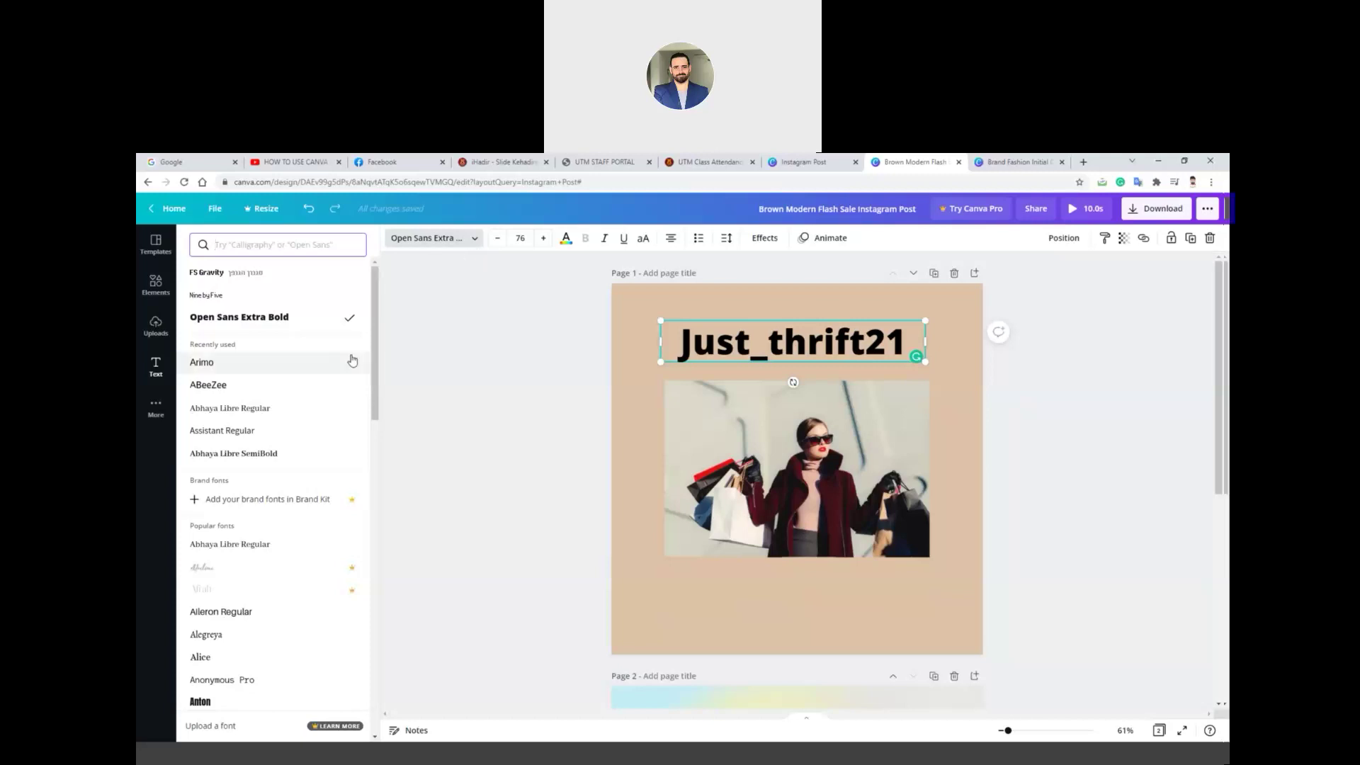
click(224, 707)
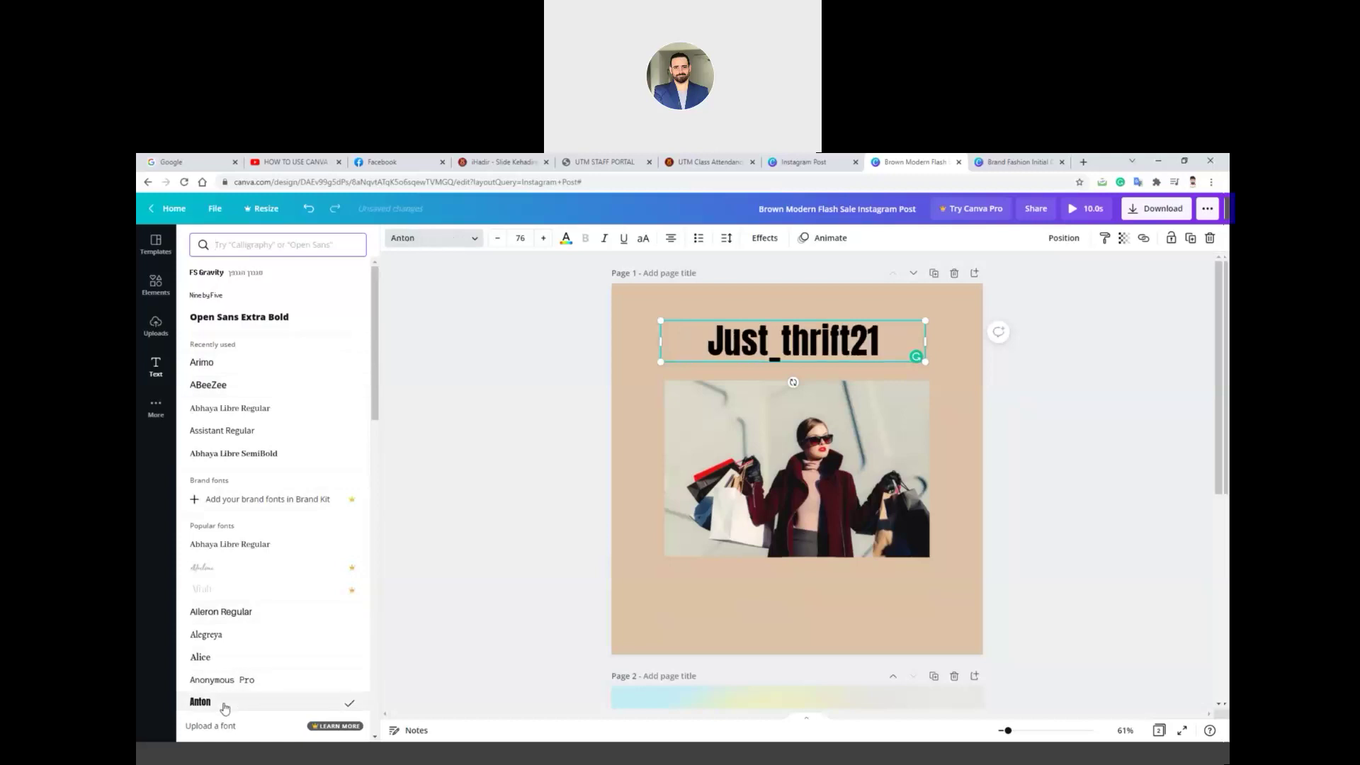
scroll(231, 692, down, 4)
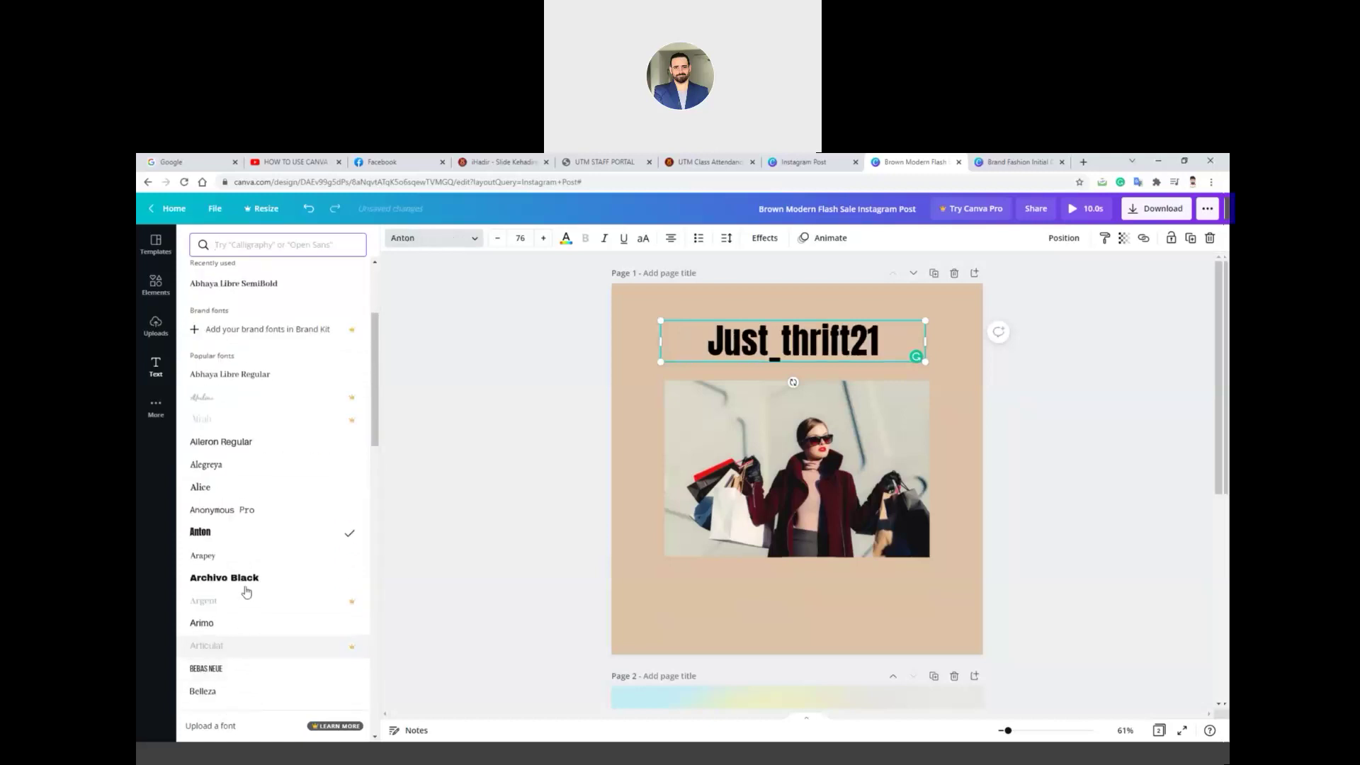
click(251, 578)
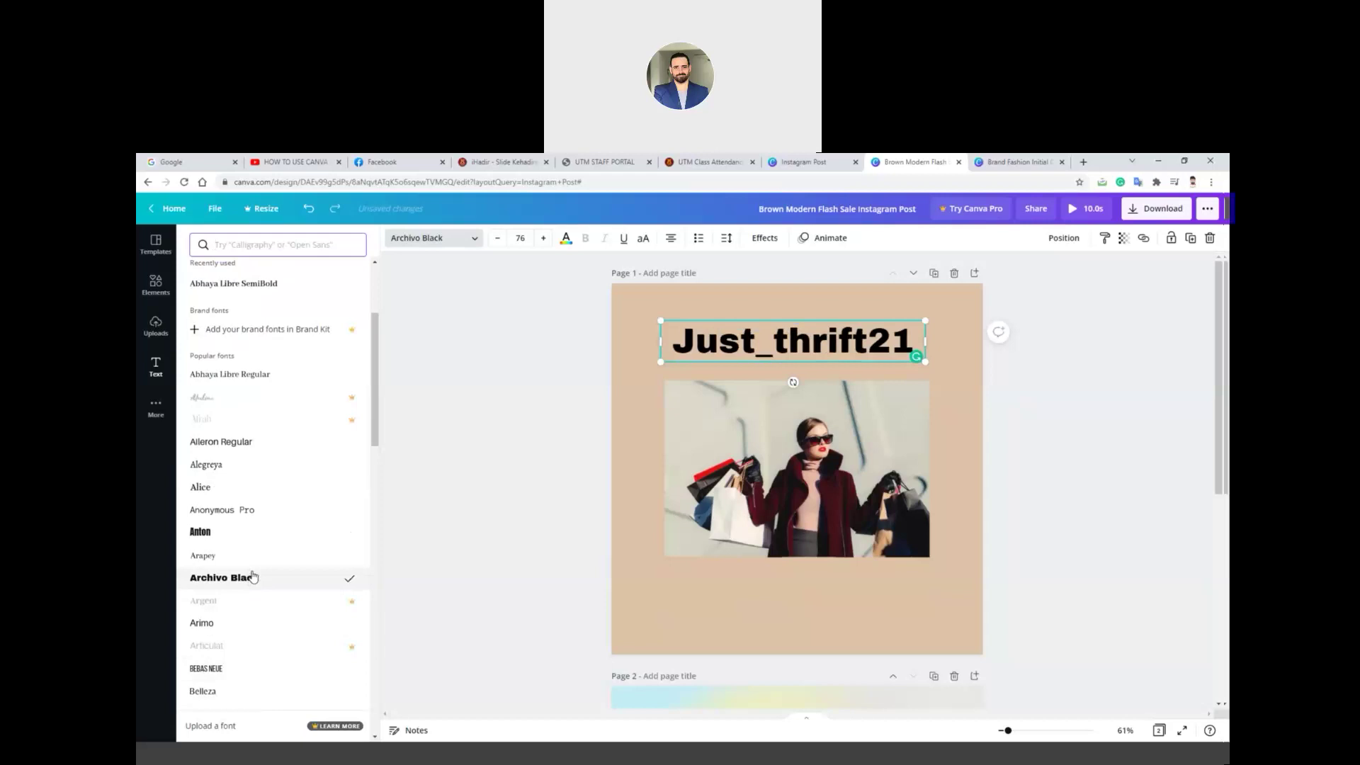
scroll(269, 552, down, 2)
scroll(270, 551, down, 3)
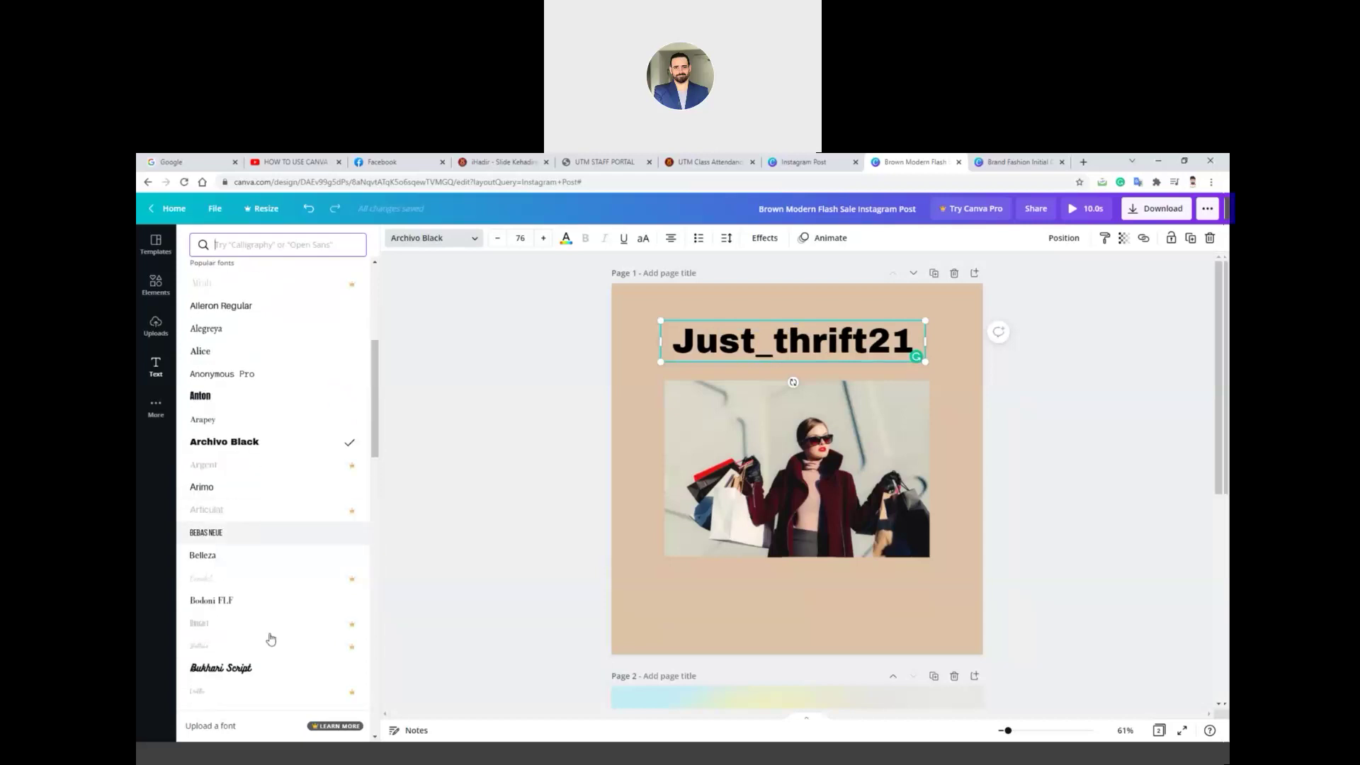
click(259, 584)
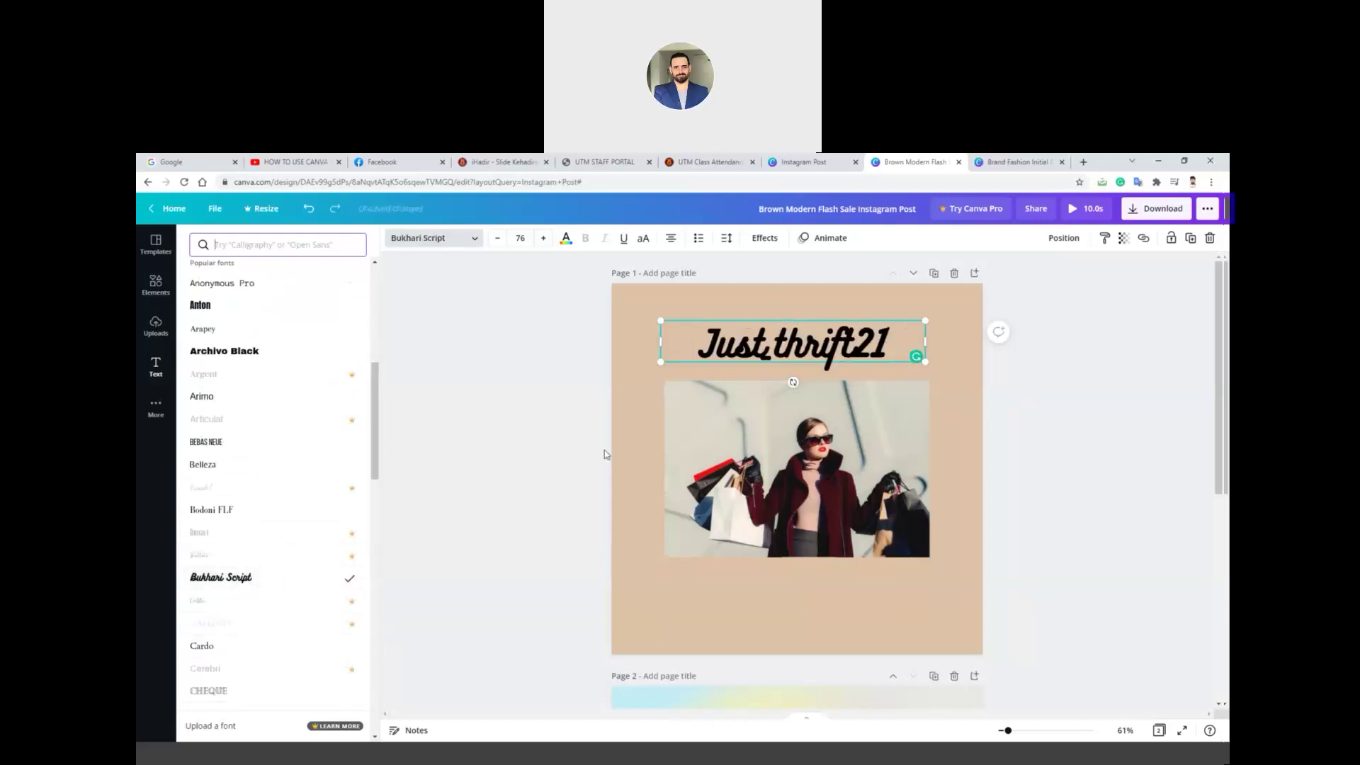
key(Escape)
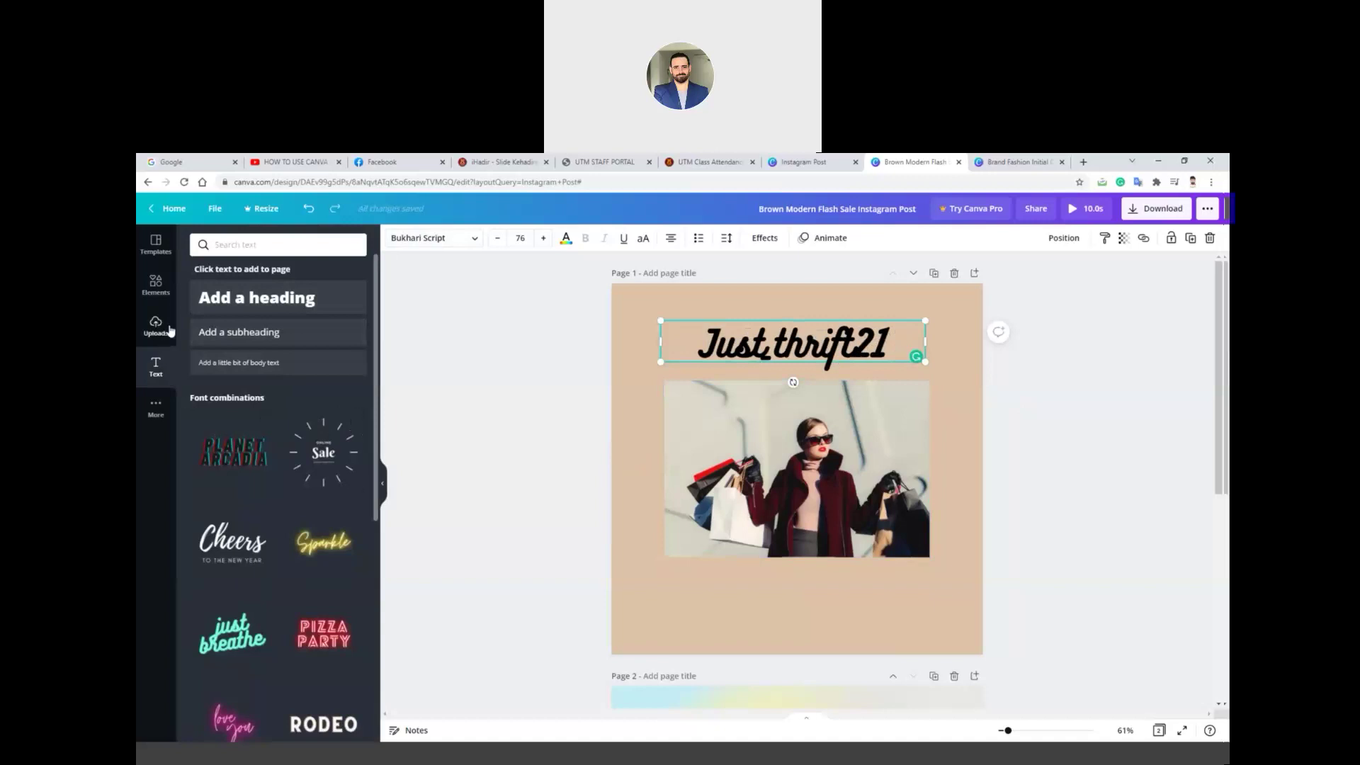
- Search the elements for "shapes" and add the plain square to page 1
click(160, 295)
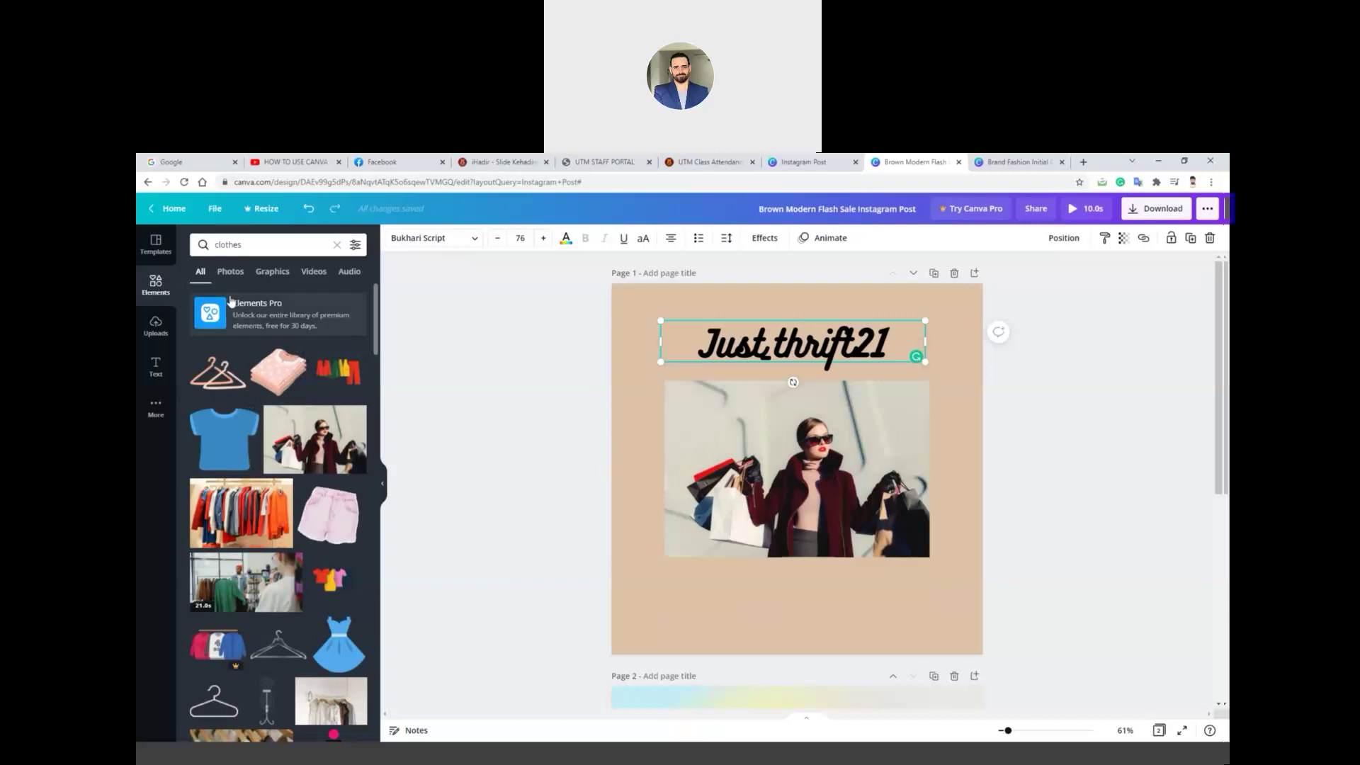
scroll(369, 327, down, 1)
scroll(368, 326, down, 10)
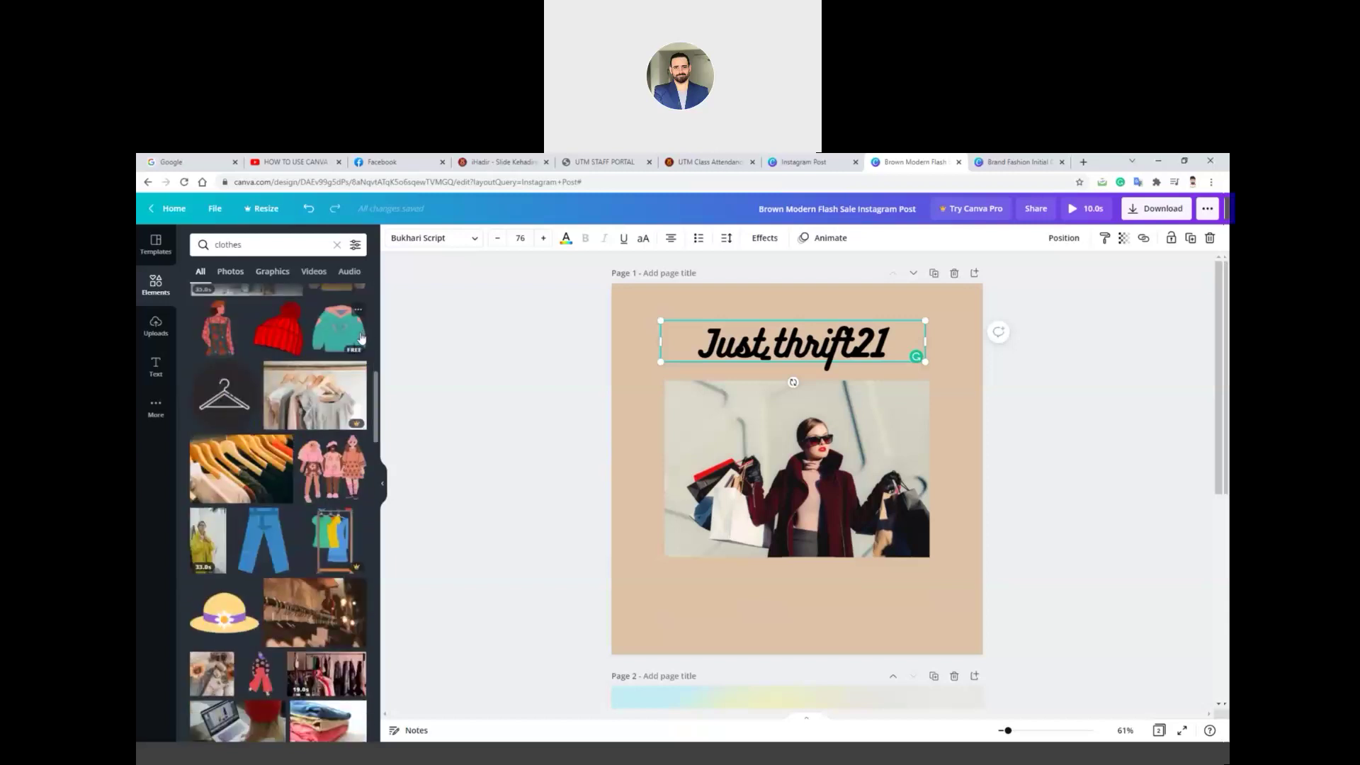
scroll(359, 344, down, 3)
scroll(359, 347, down, 6)
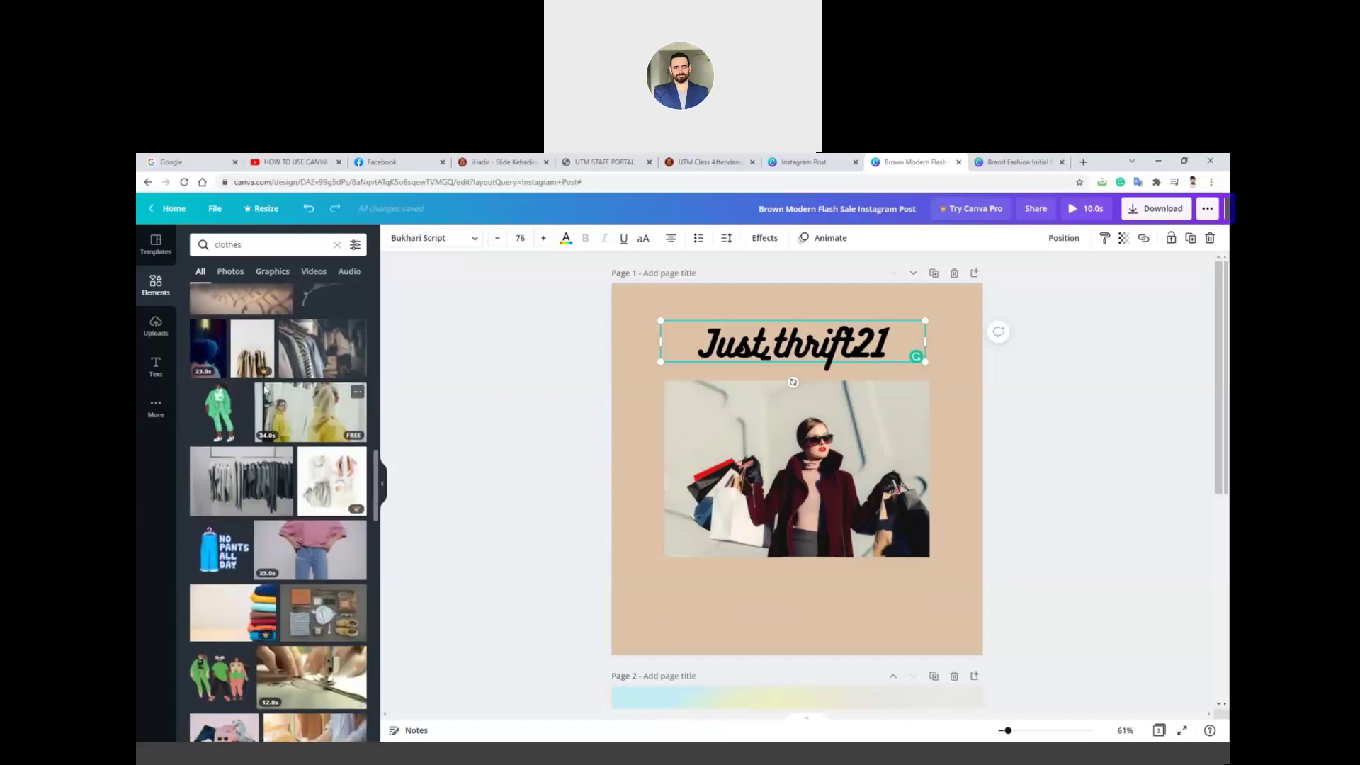
scroll(304, 354, up, 1)
click(296, 250)
key(ctrl+a)
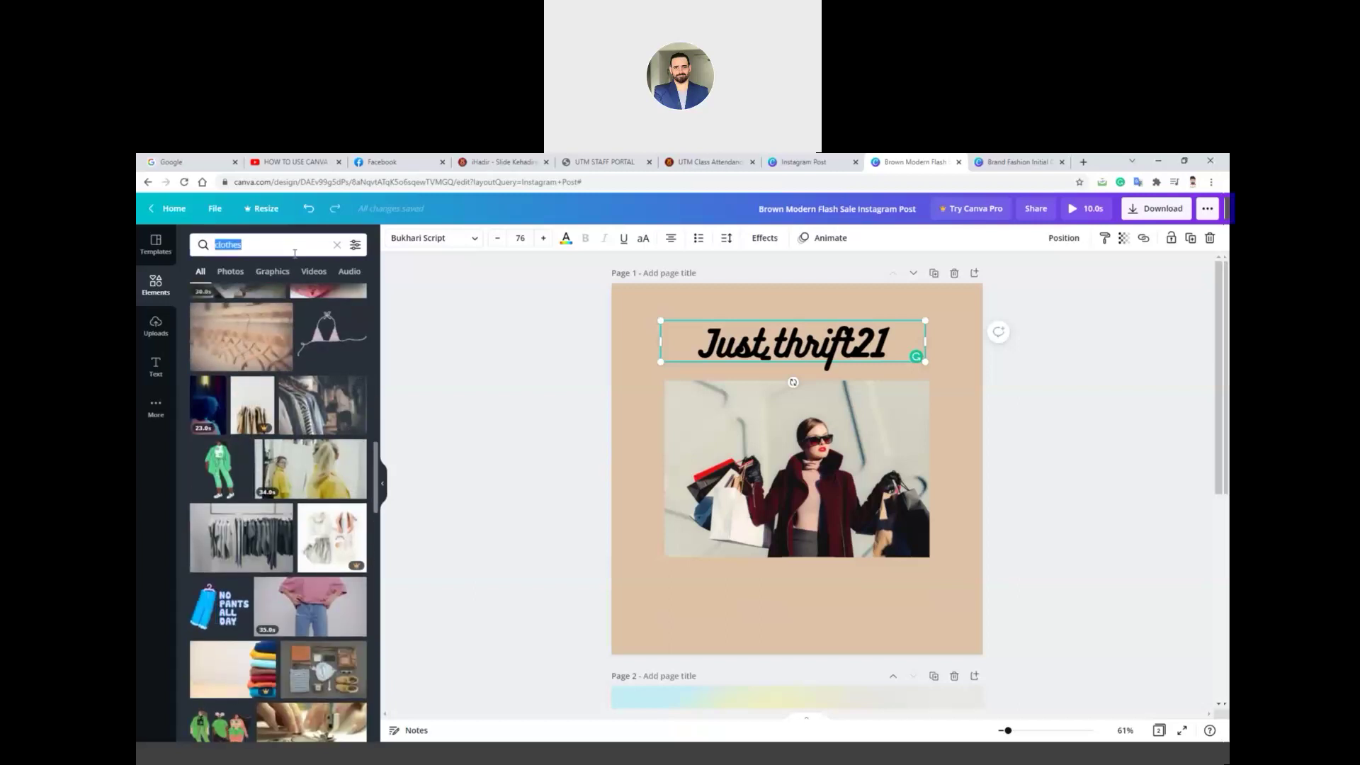
text(sha)
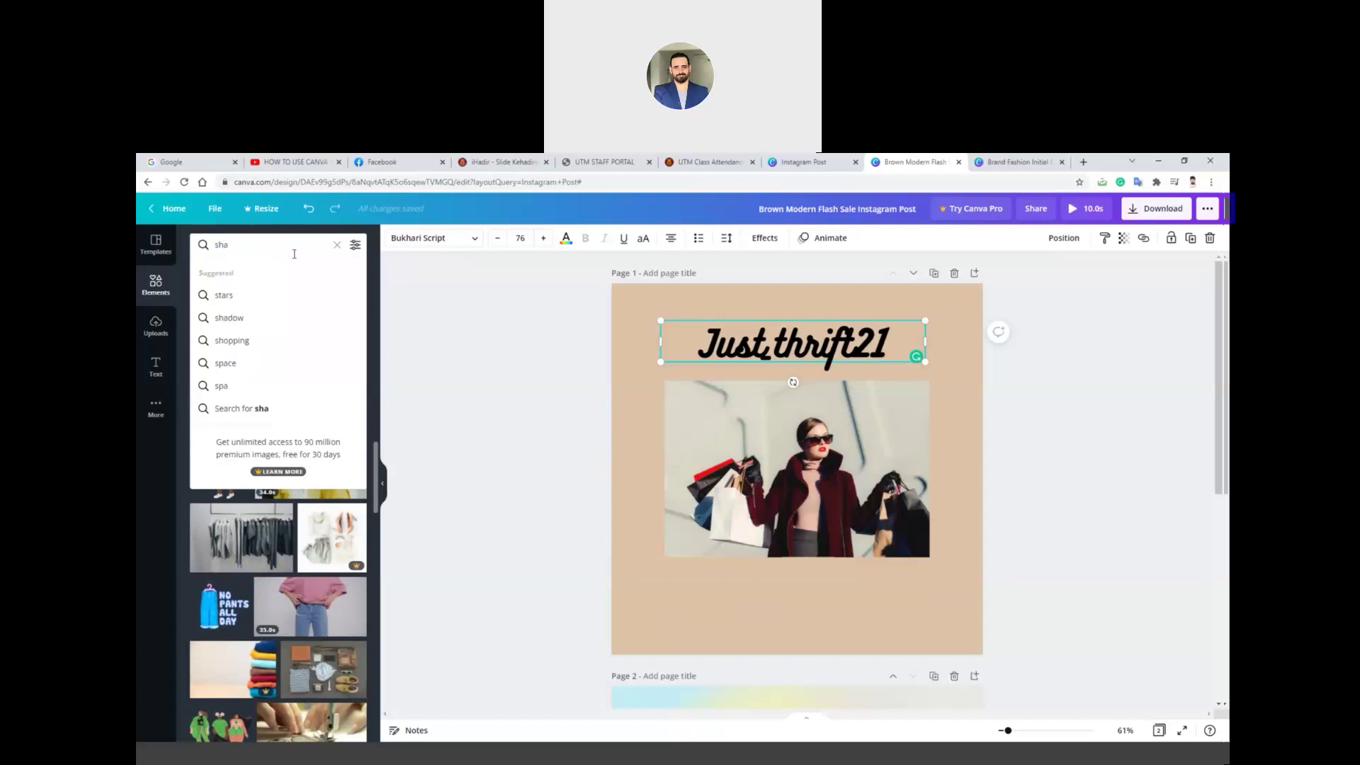
text(pe)
text(s)
key(Return)
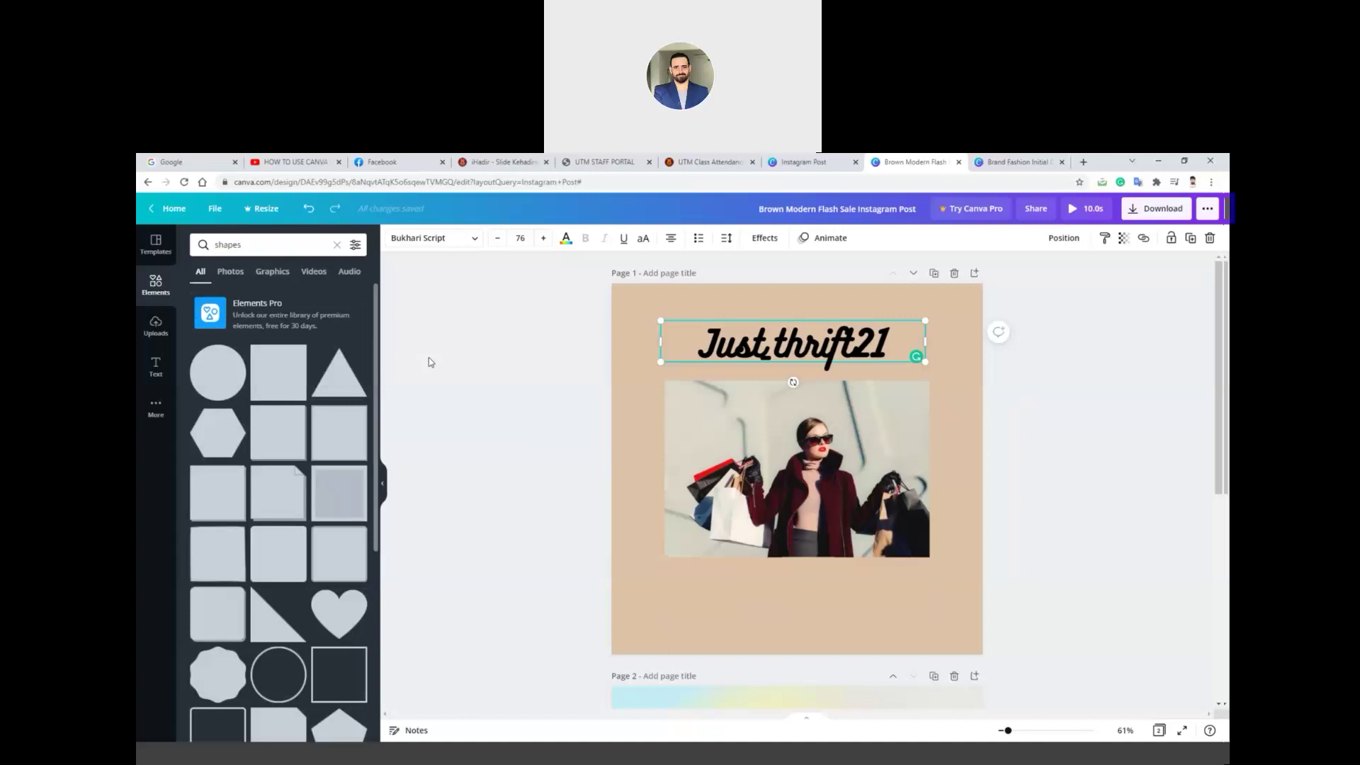
click(280, 383)
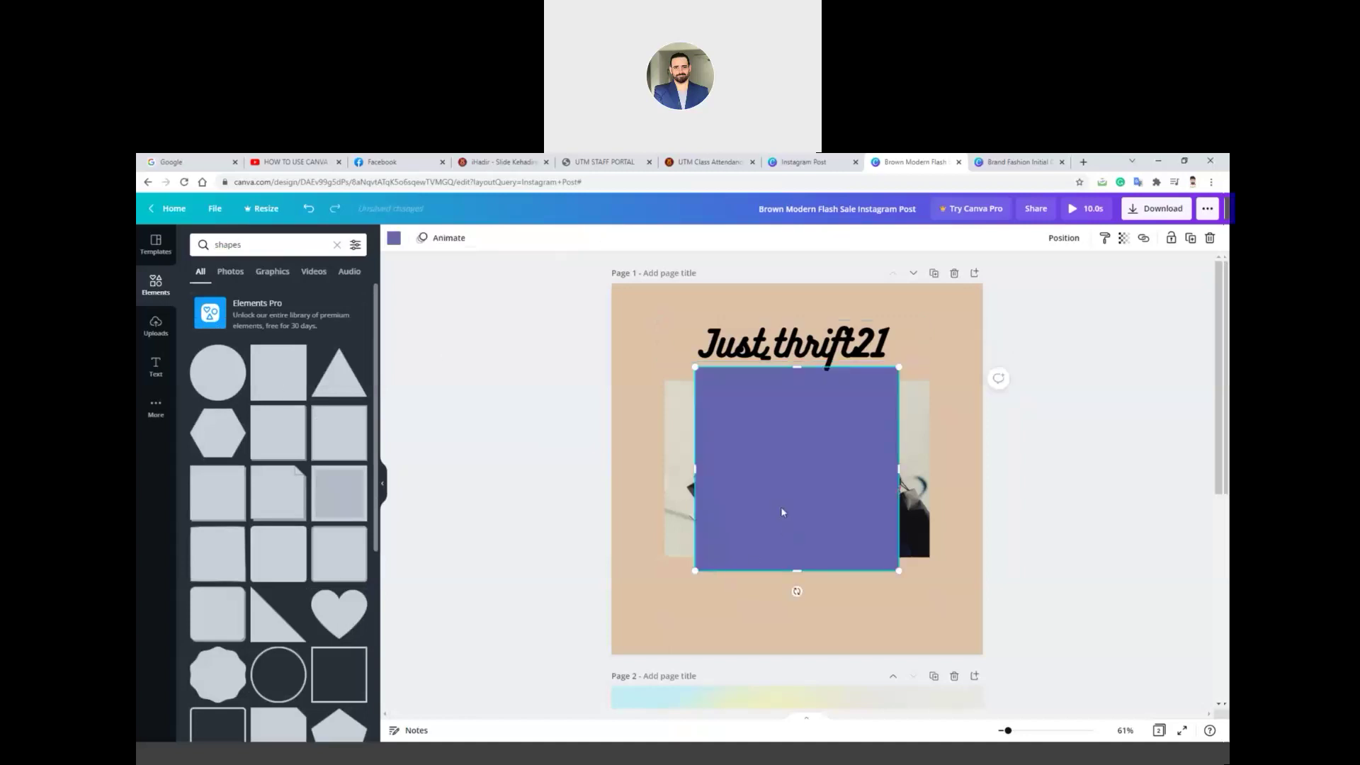
- Enlarge the purple square over the photo and send it backward behind the photo
drag(782, 512, 727, 508)
drag(796, 573, 871, 596)
drag(815, 528, 858, 535)
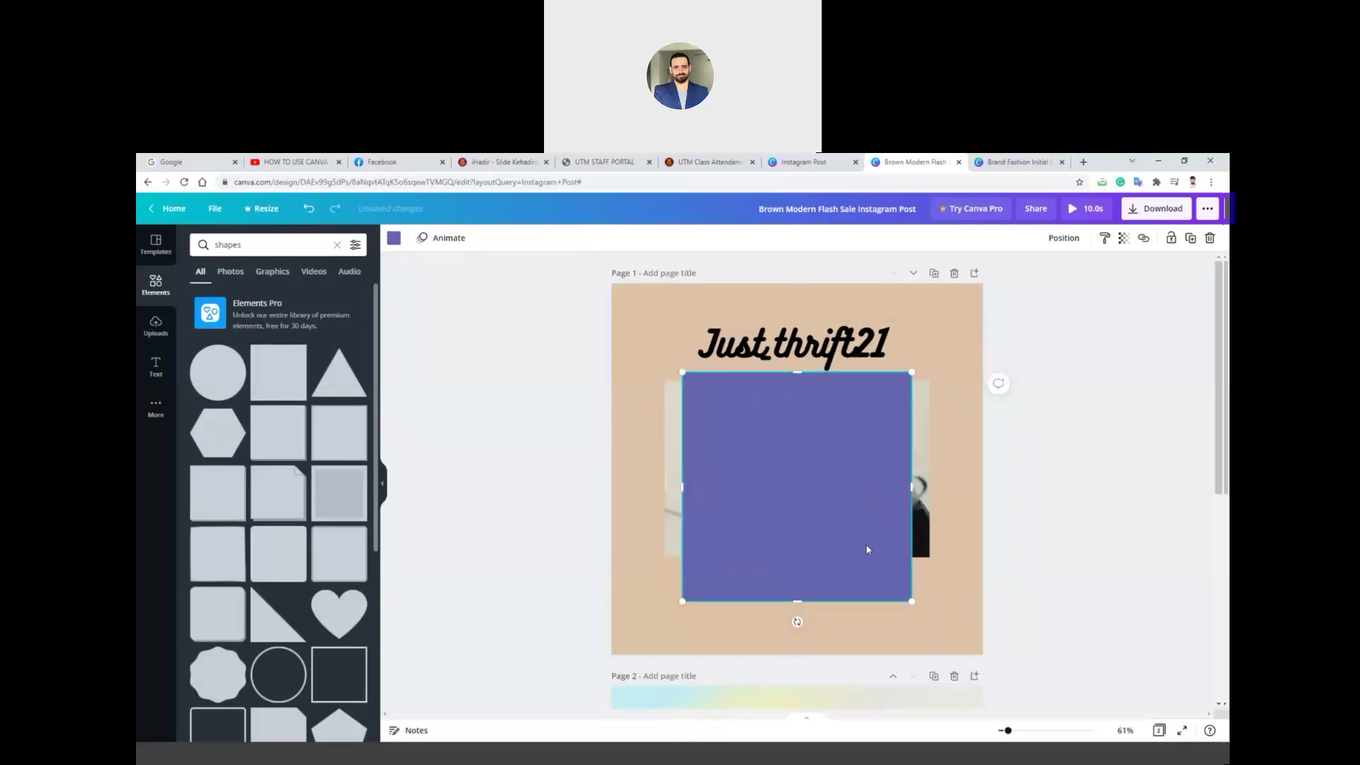
right_click(875, 496)
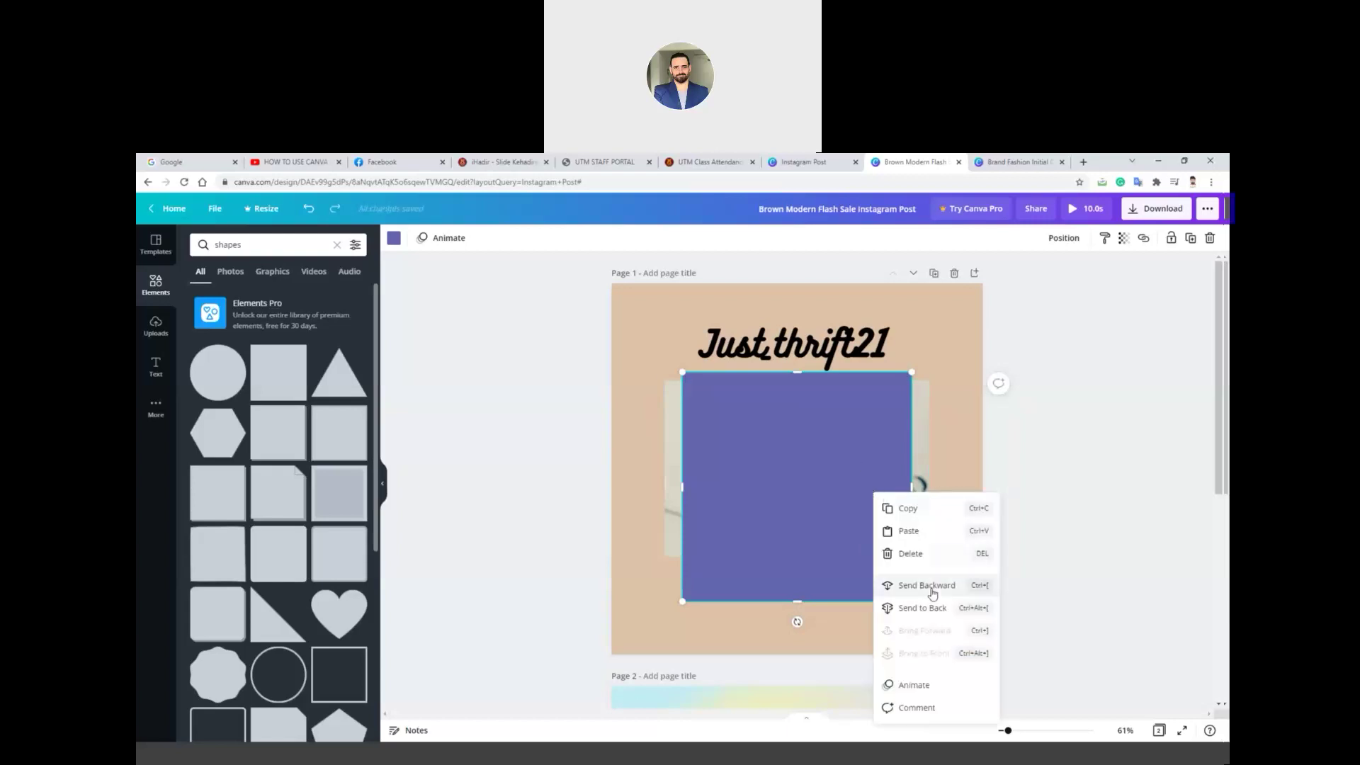
click(932, 593)
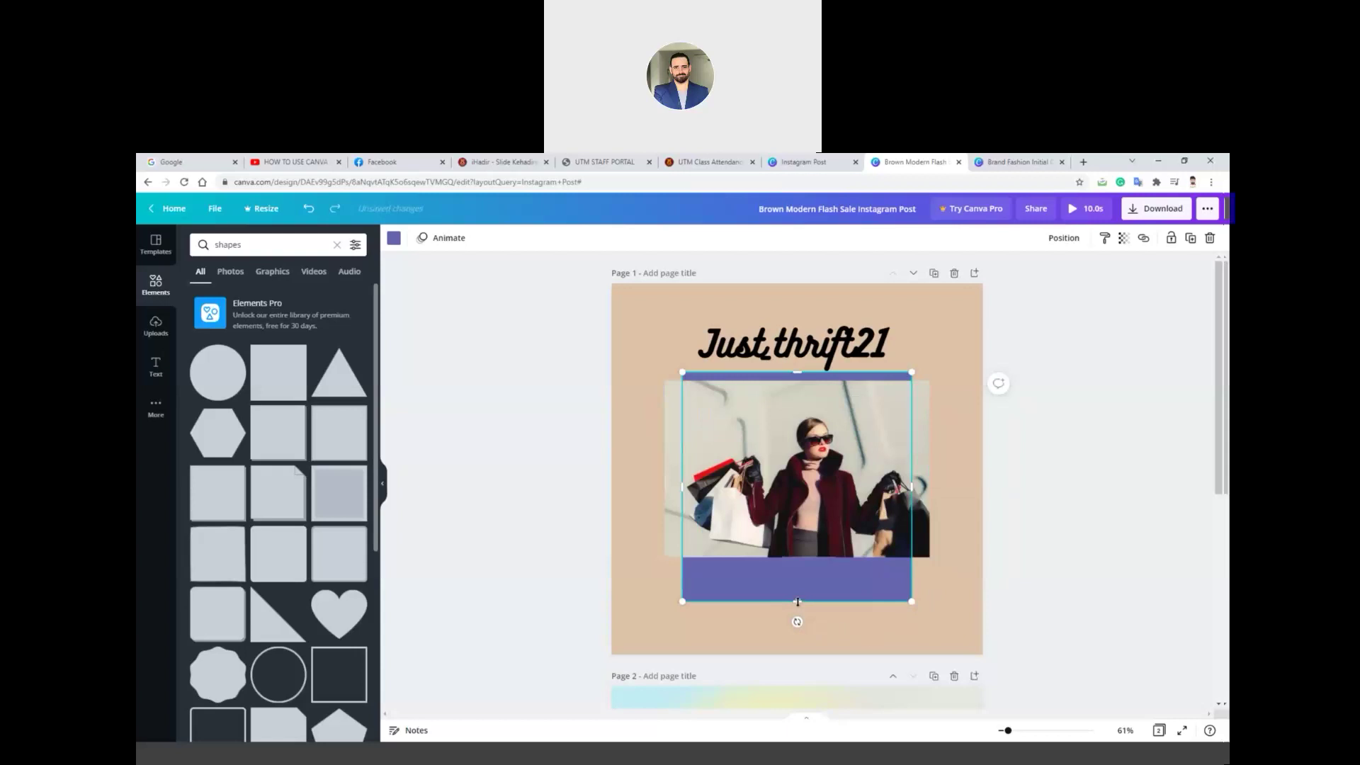
- Resize the purple square to a rectangle peeking out as a narrow shadow along the photo's right and bottom edges
drag(797, 601, 797, 568)
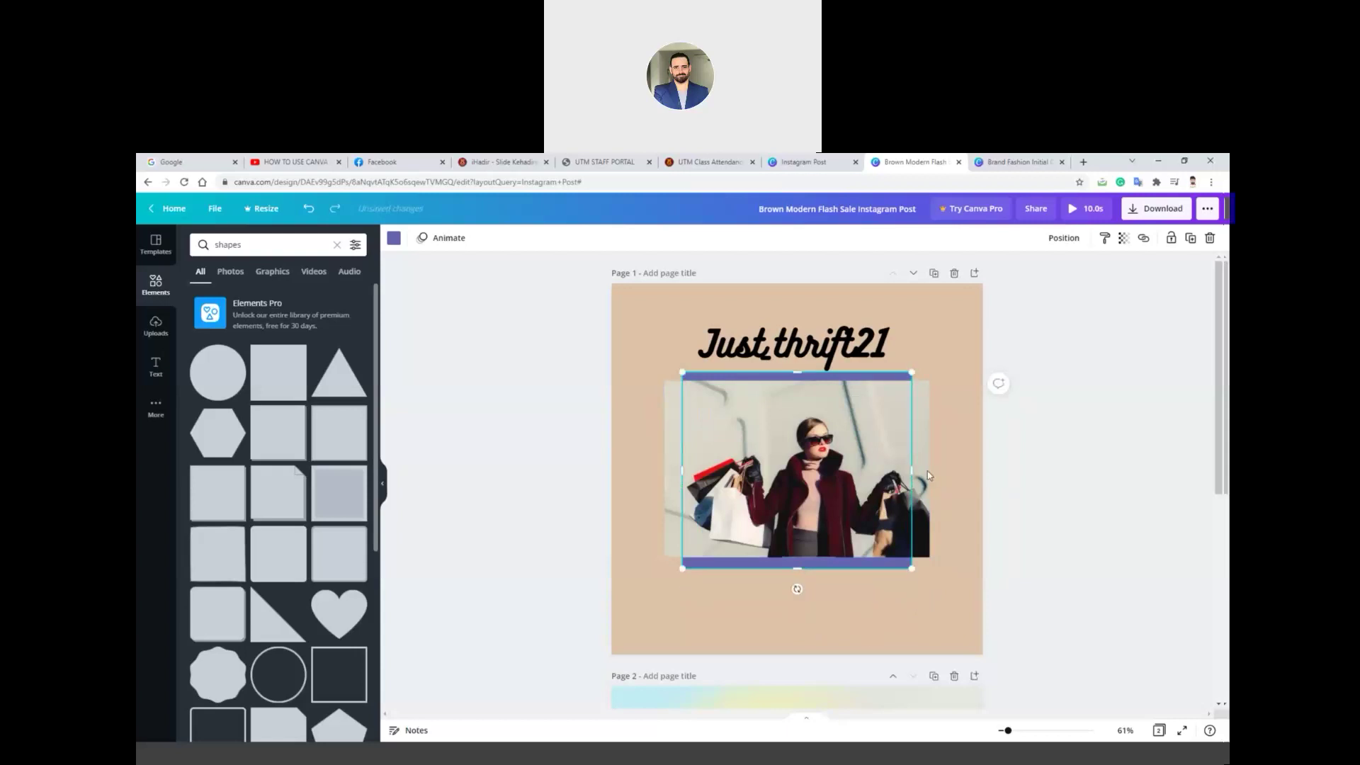
drag(912, 470, 938, 471)
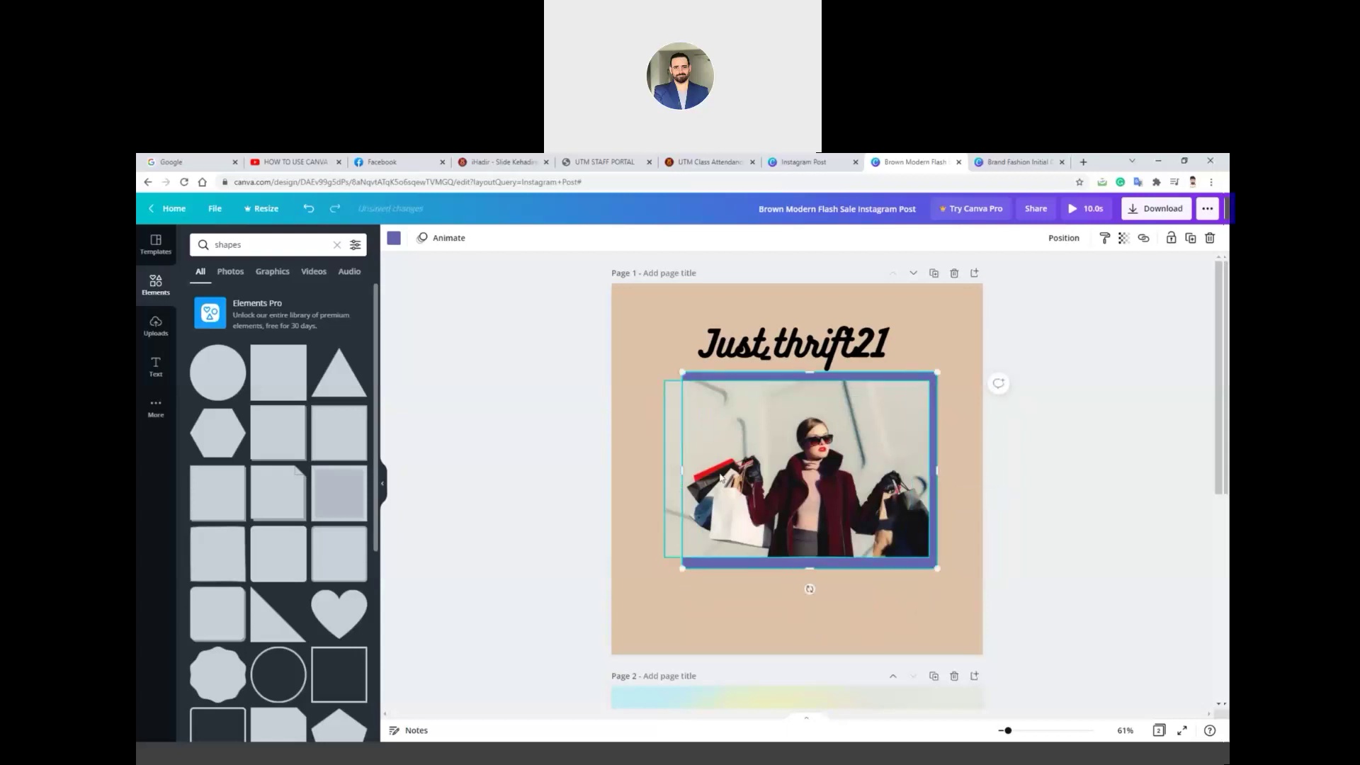
mouse_move(678, 467)
mouse_down()
mouse_move(654, 467)
mouse_move(672, 469)
mouse_up()
drag(805, 372, 812, 389)
click(999, 400)
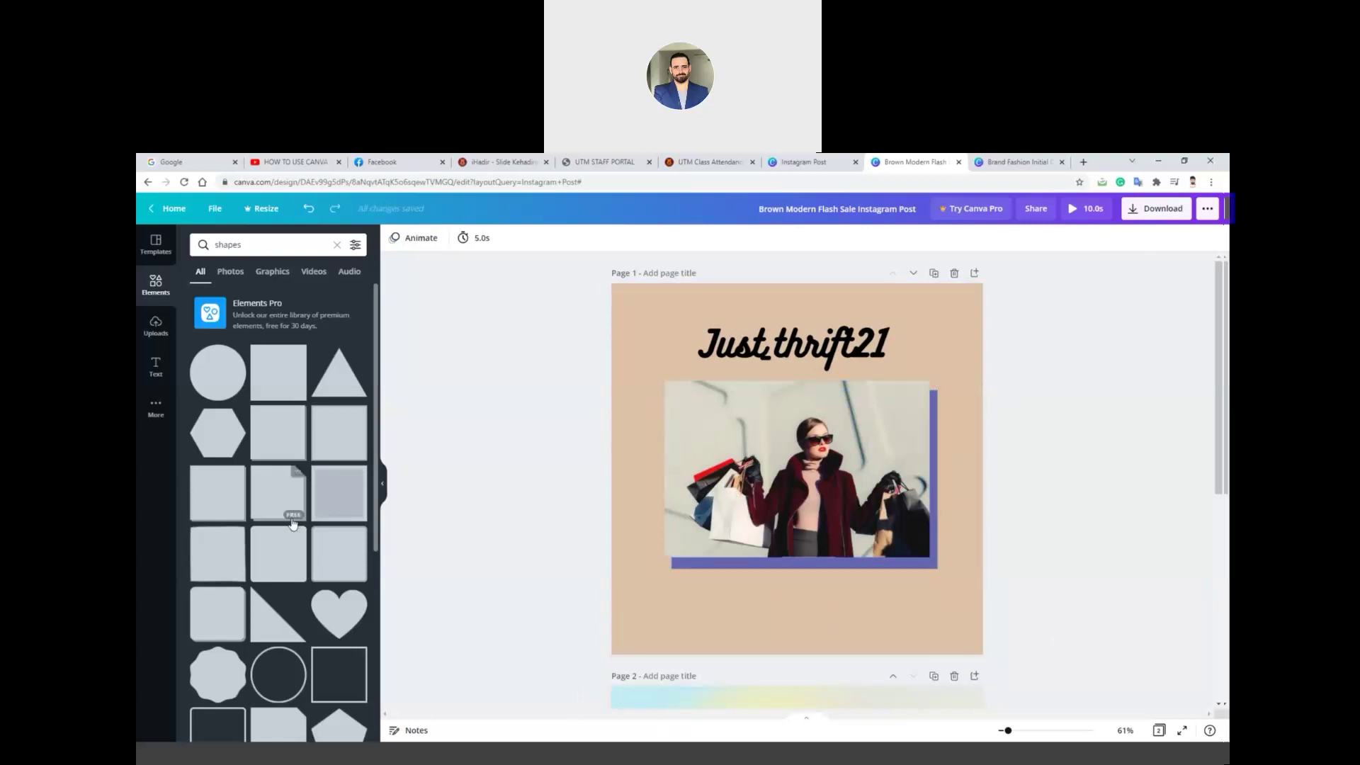
scroll(290, 527, down, 3)
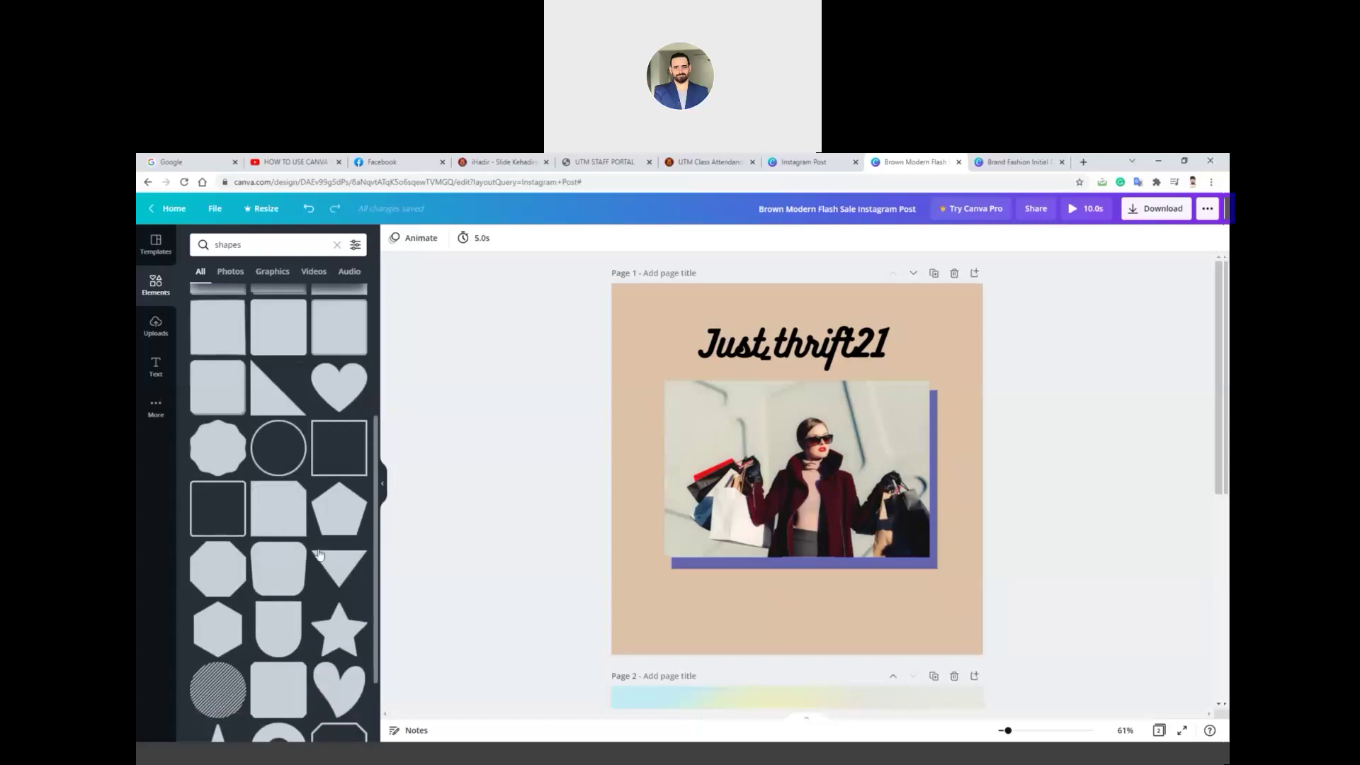
scroll(296, 539, down, 1)
scroll(296, 547, up, 3)
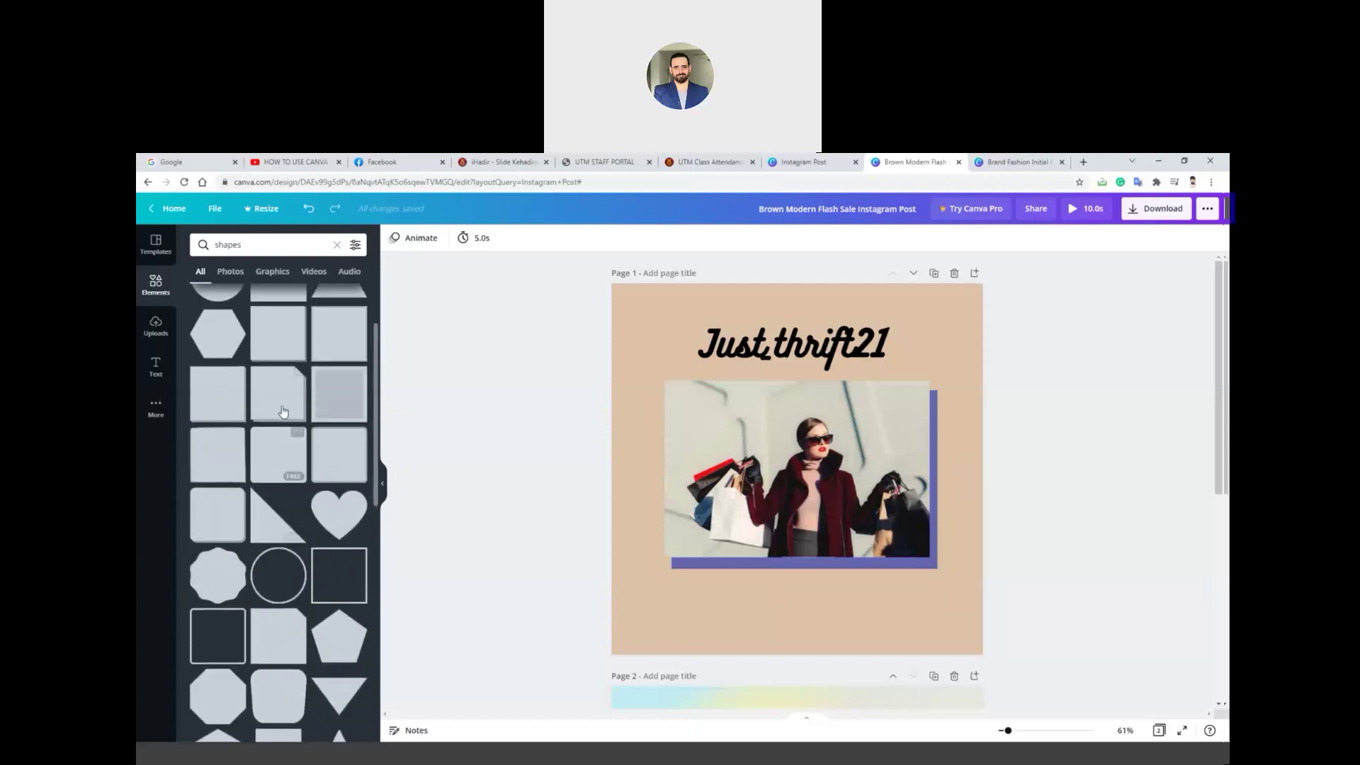
click(347, 402)
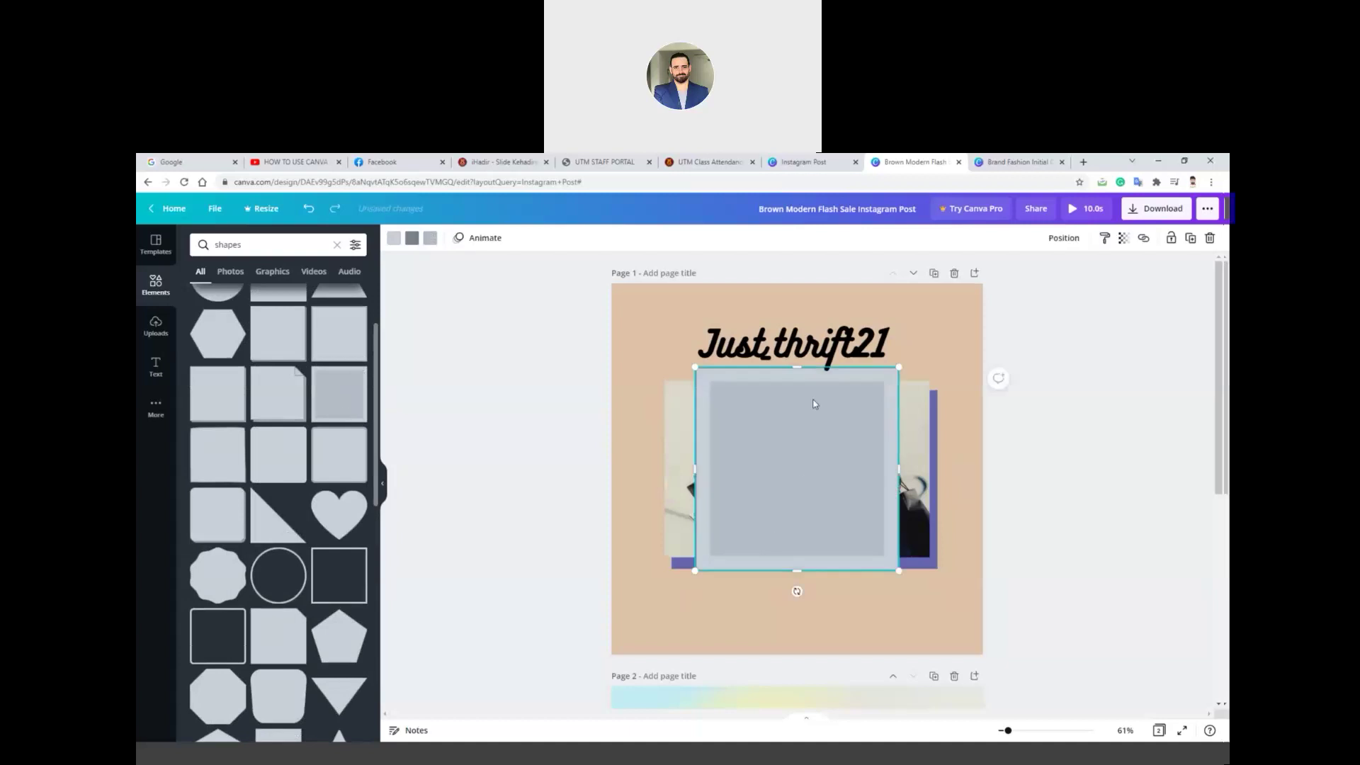
key(Delete)
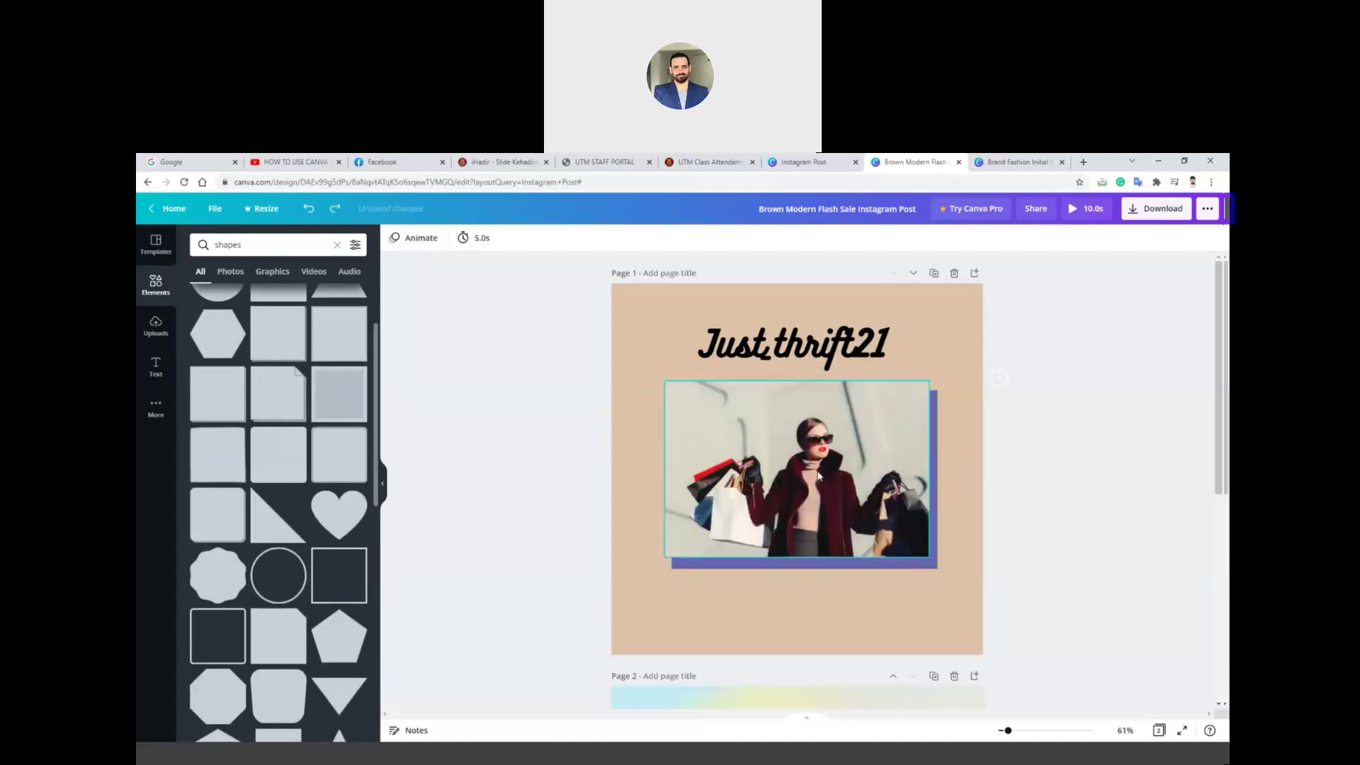
- Add a plain purple square to page 1 and reshape it into a full-width strip along the page's bottom edge
click(322, 329)
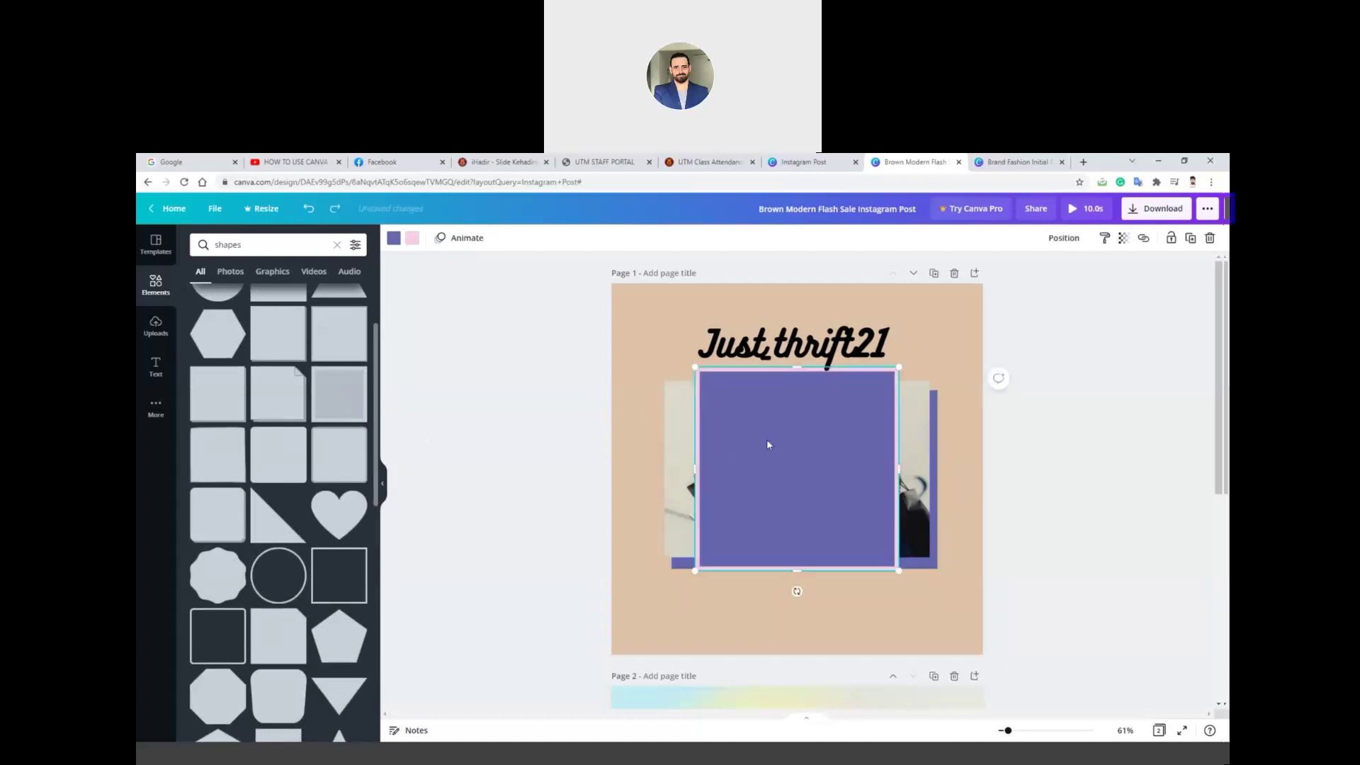
key(Delete)
scroll(230, 482, up, 3)
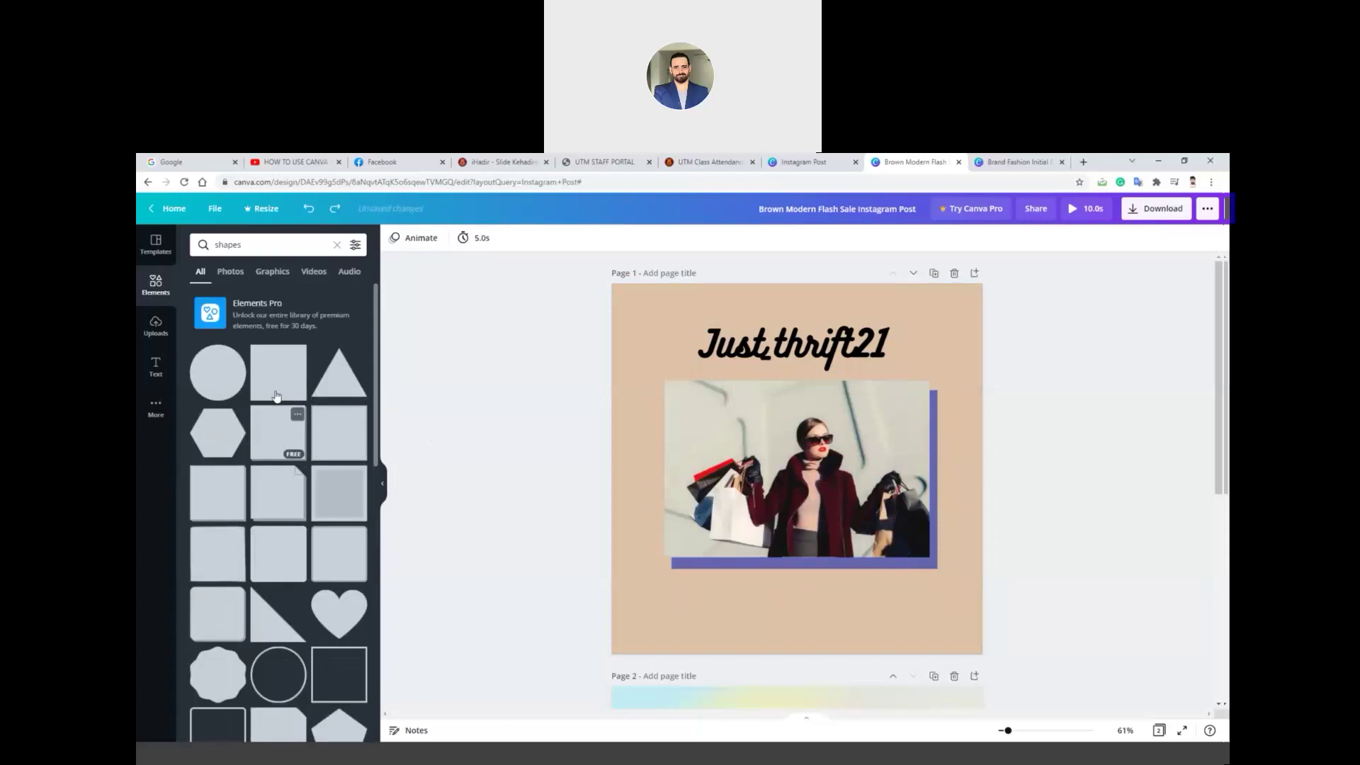
click(304, 398)
drag(776, 538, 681, 736)
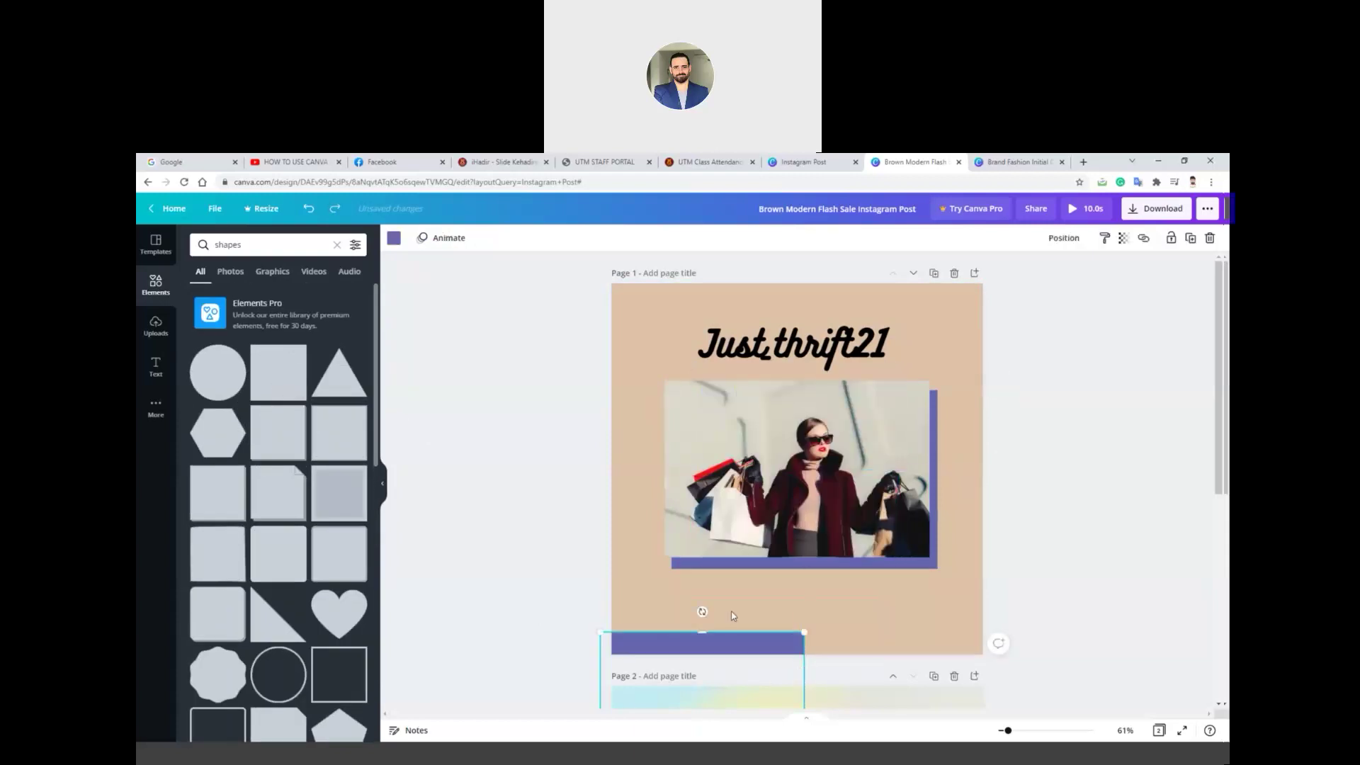
scroll(734, 616, down, 2)
drag(717, 533, 990, 566)
click(1036, 571)
- Raise the top edge of the purple bottom strip slightly, making the shape about 1,097 wide by 249 high
scroll(1035, 572, down, 1)
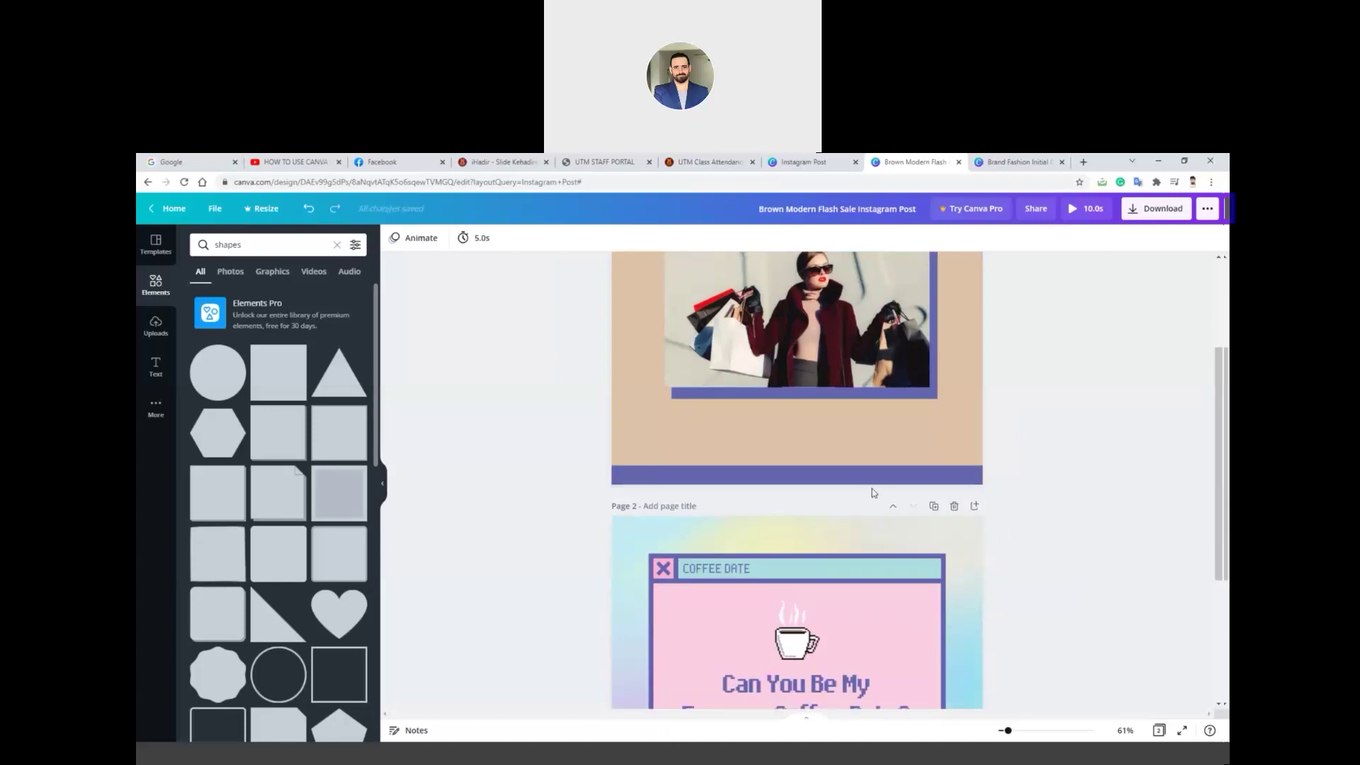
click(857, 479)
drag(797, 464, 798, 458)
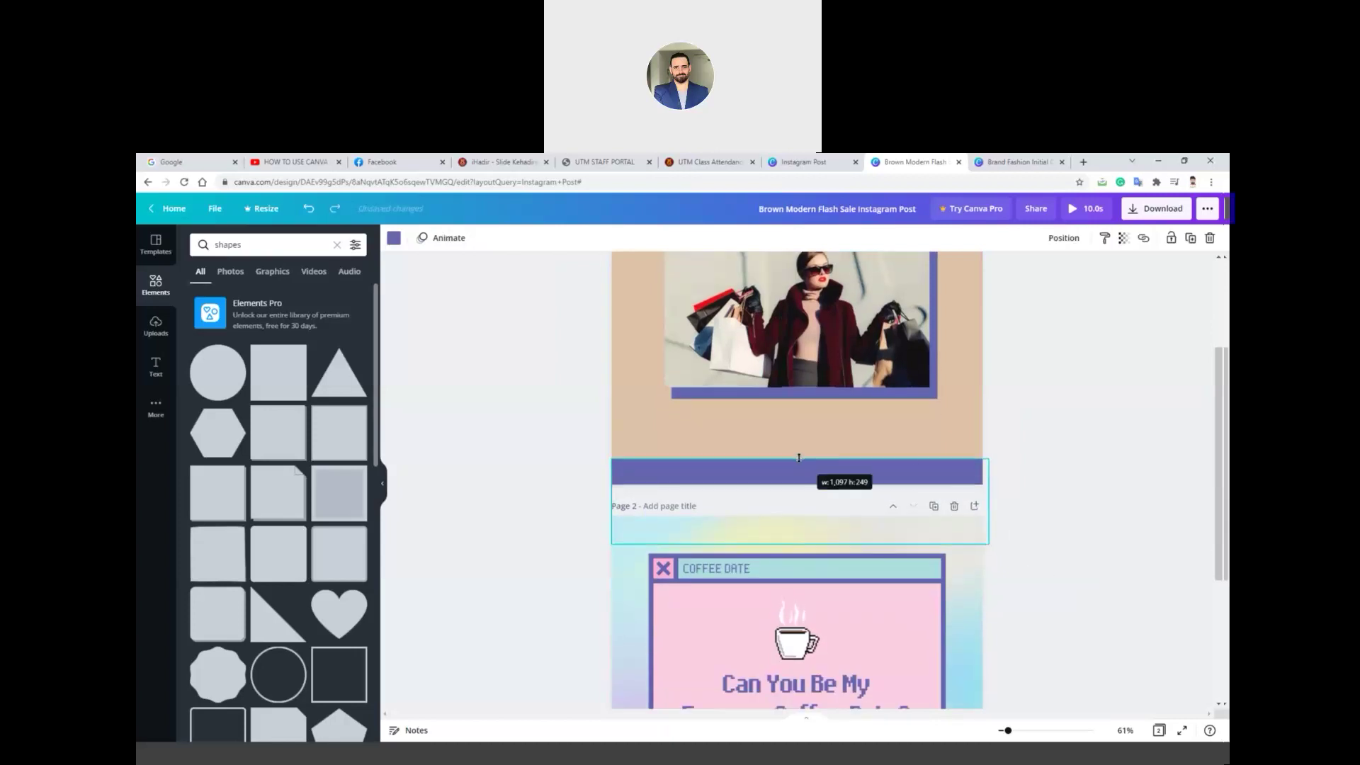
click(1060, 468)
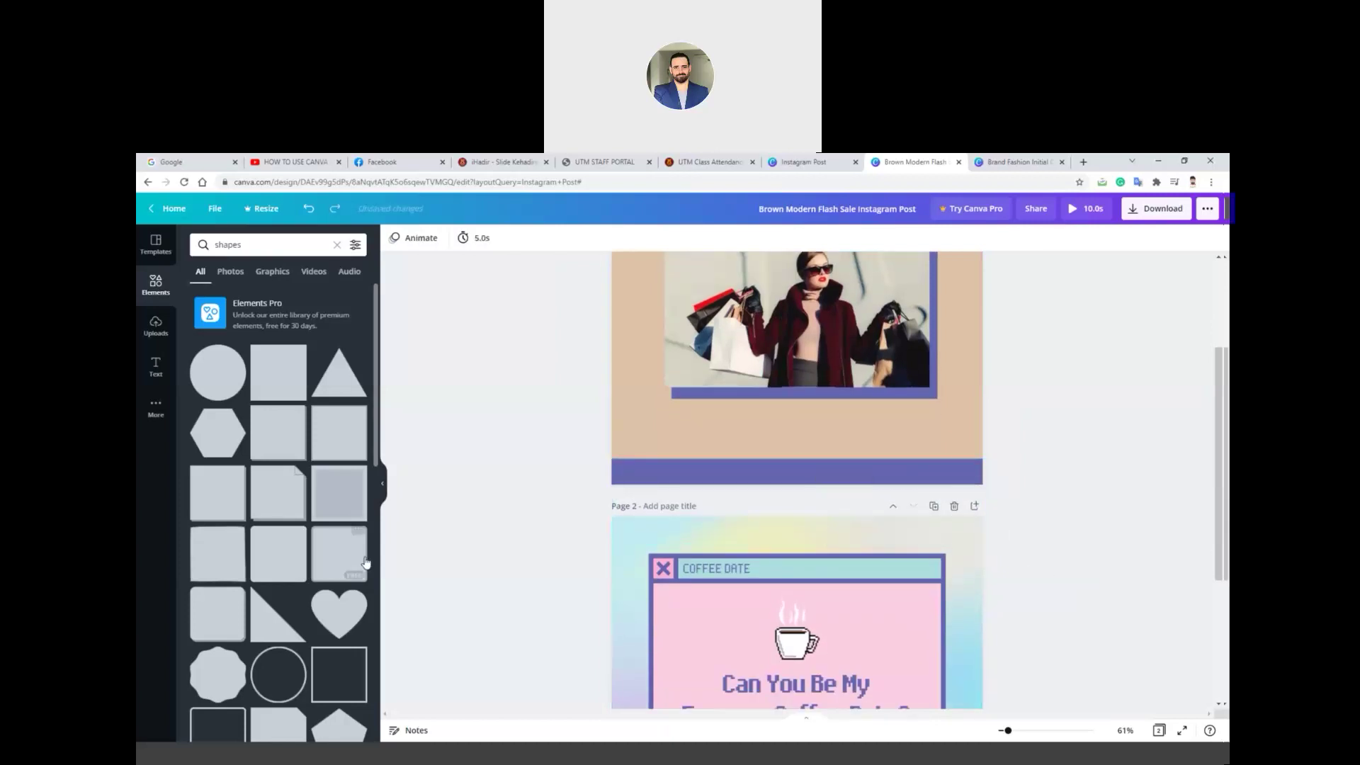
- Search the elements for "whatsapp logo" and place the round green WhatsApp icon, shrunk to fit, at the left end of the purple strip
double_click(233, 247)
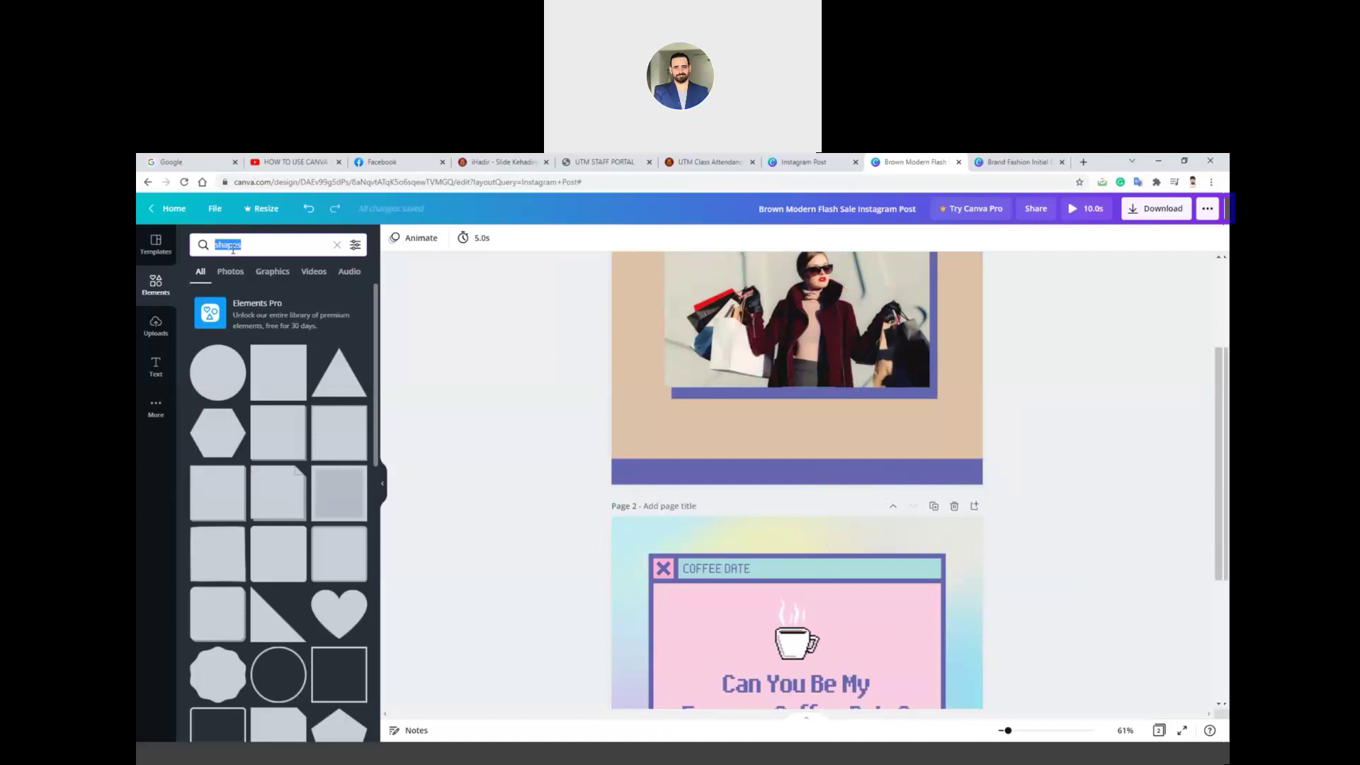
text(whats ap)
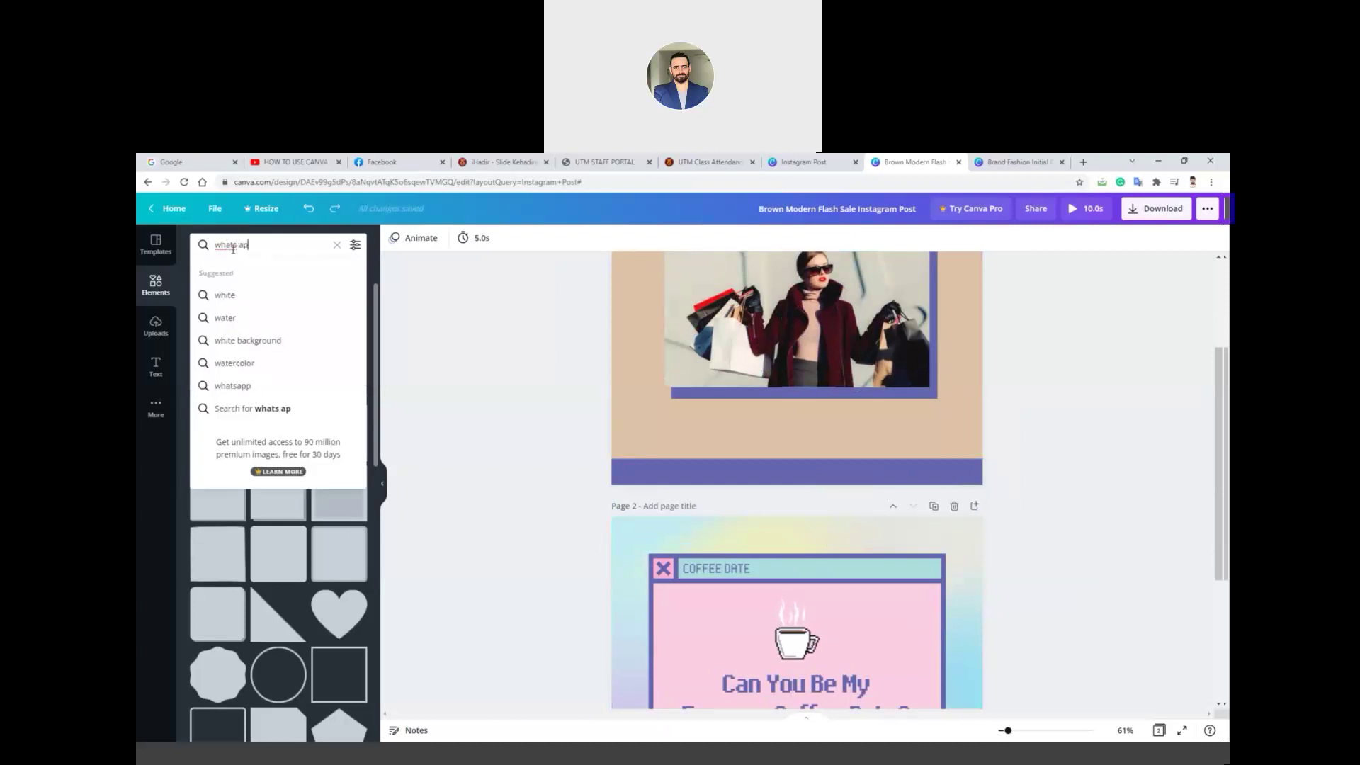
text(p logo)
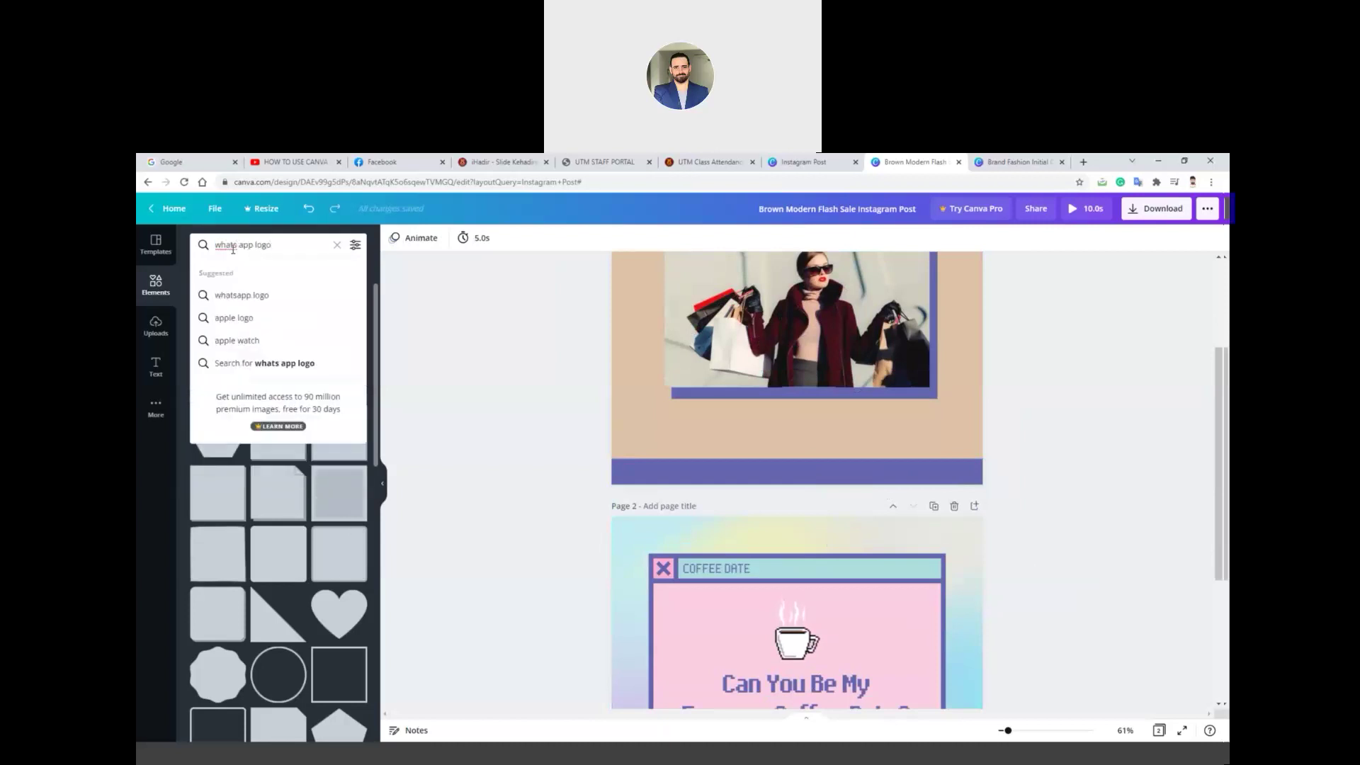
click(267, 296)
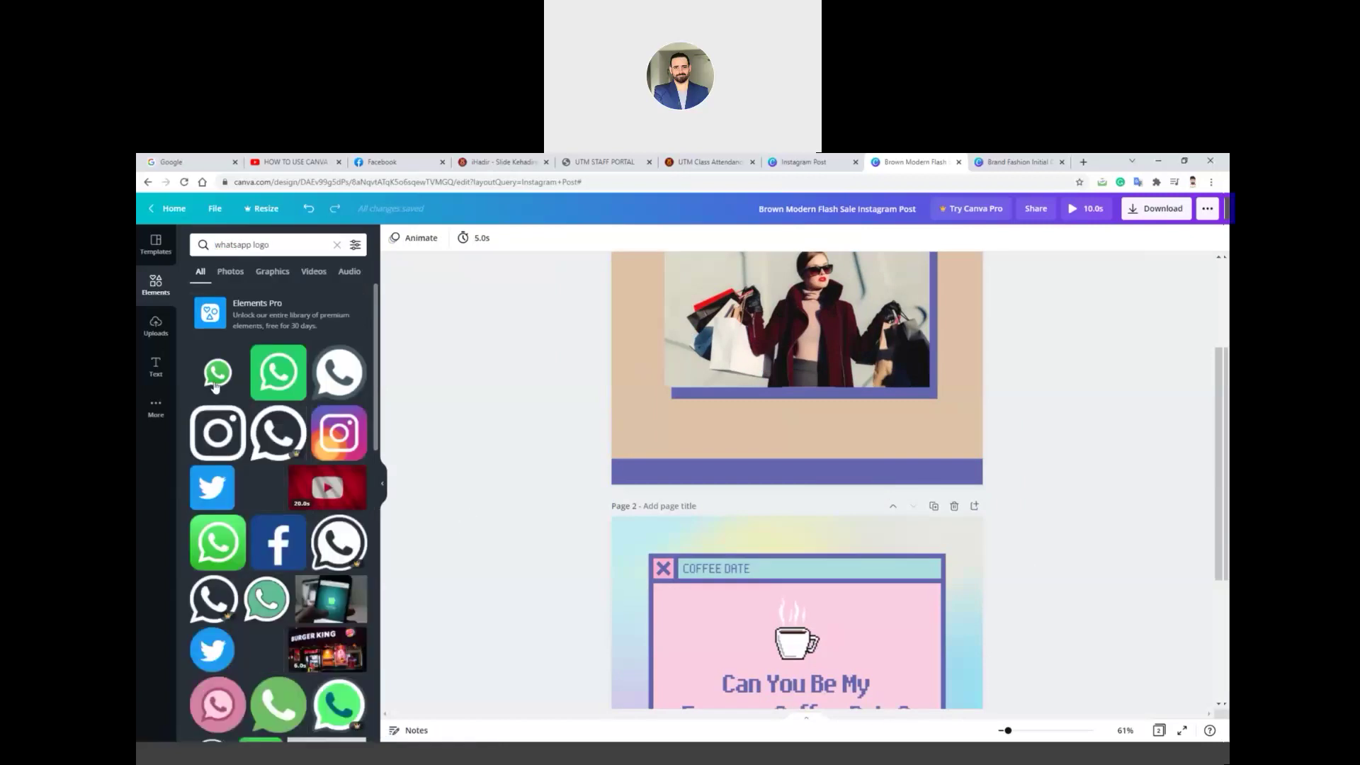
click(216, 376)
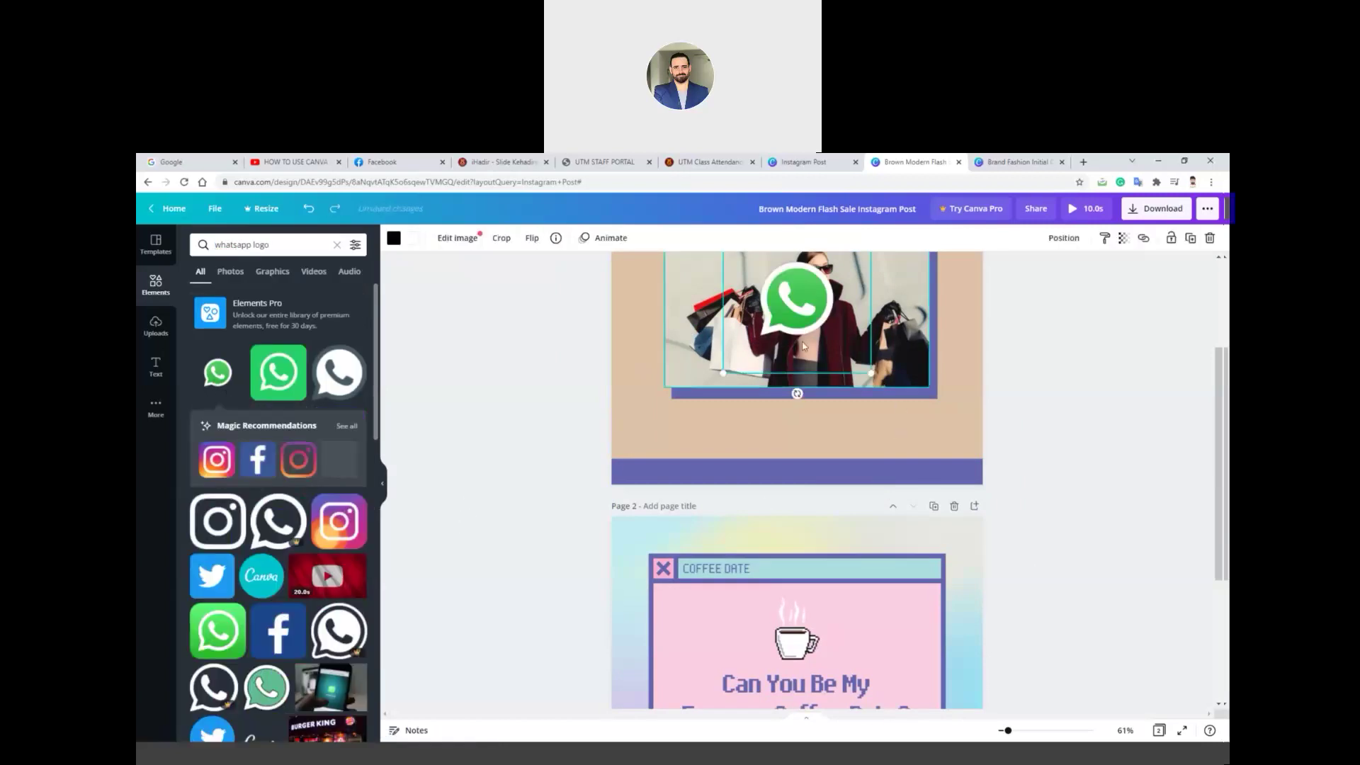
drag(803, 345, 667, 485)
drag(738, 513, 642, 472)
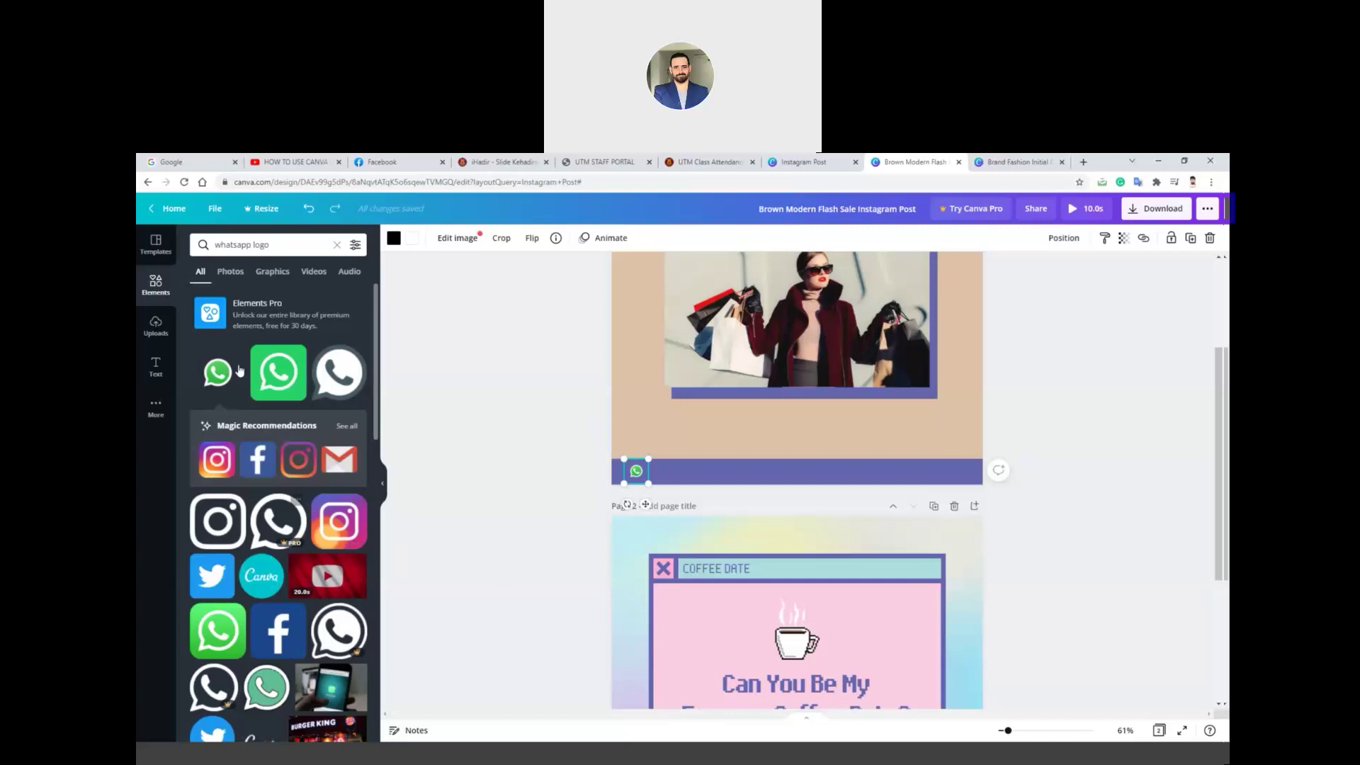
- Add a body text box to page 1 and move it onto the purple strip beside the WhatsApp icon
click(155, 368)
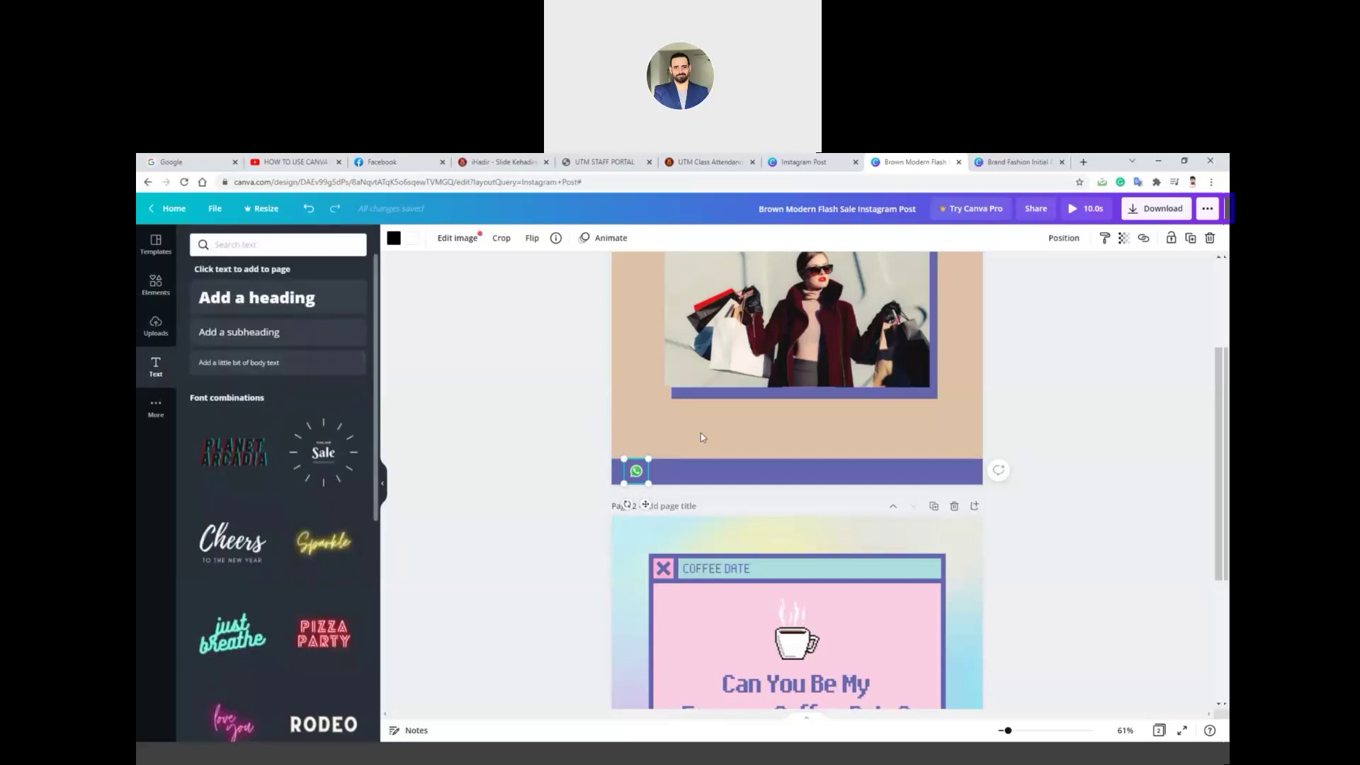
click(705, 442)
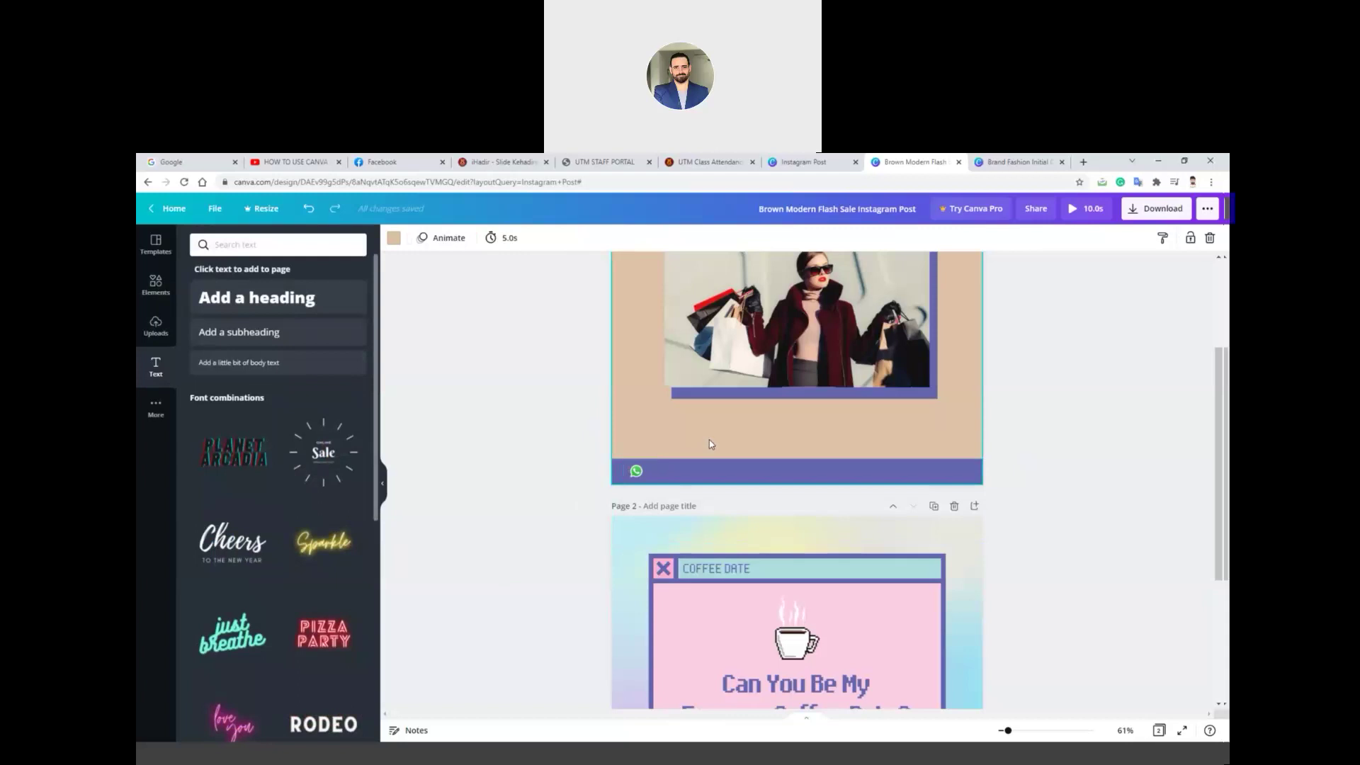
double_click(249, 362)
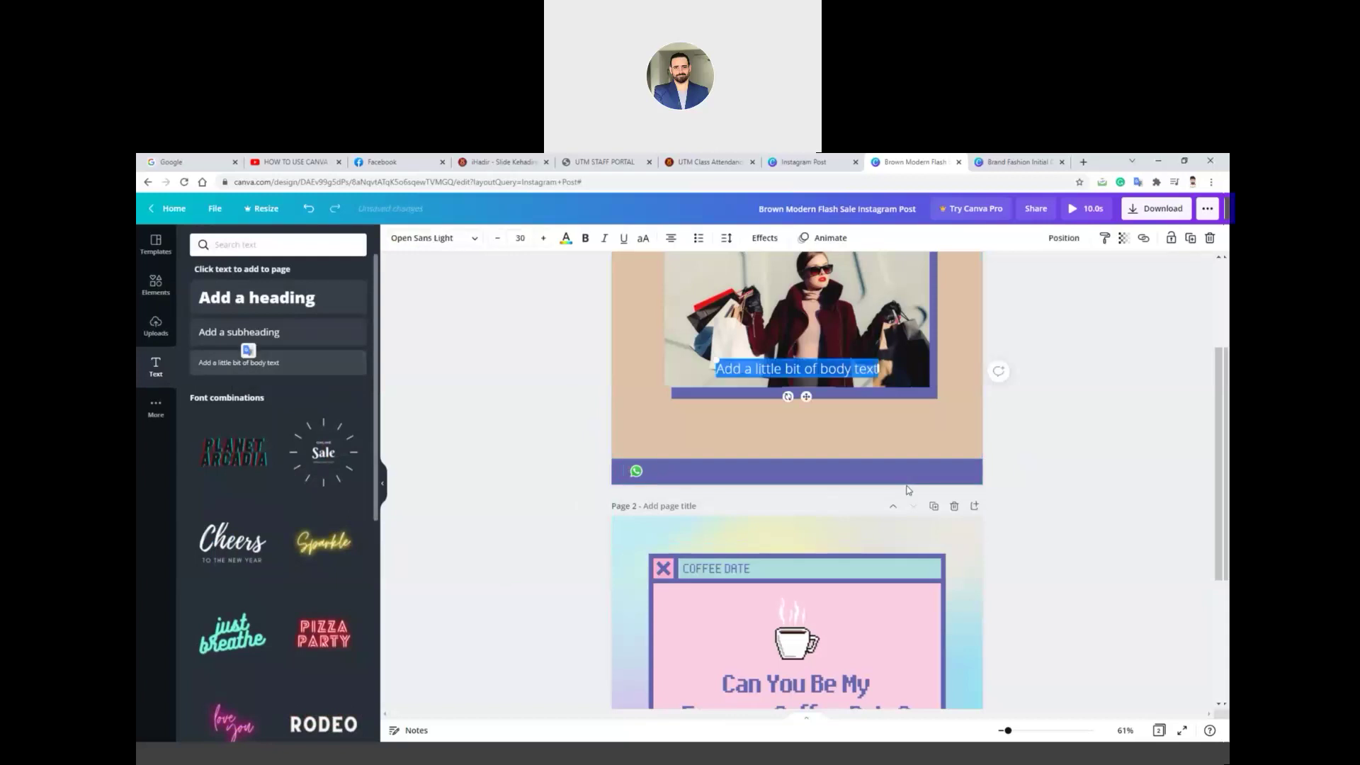
click(817, 453)
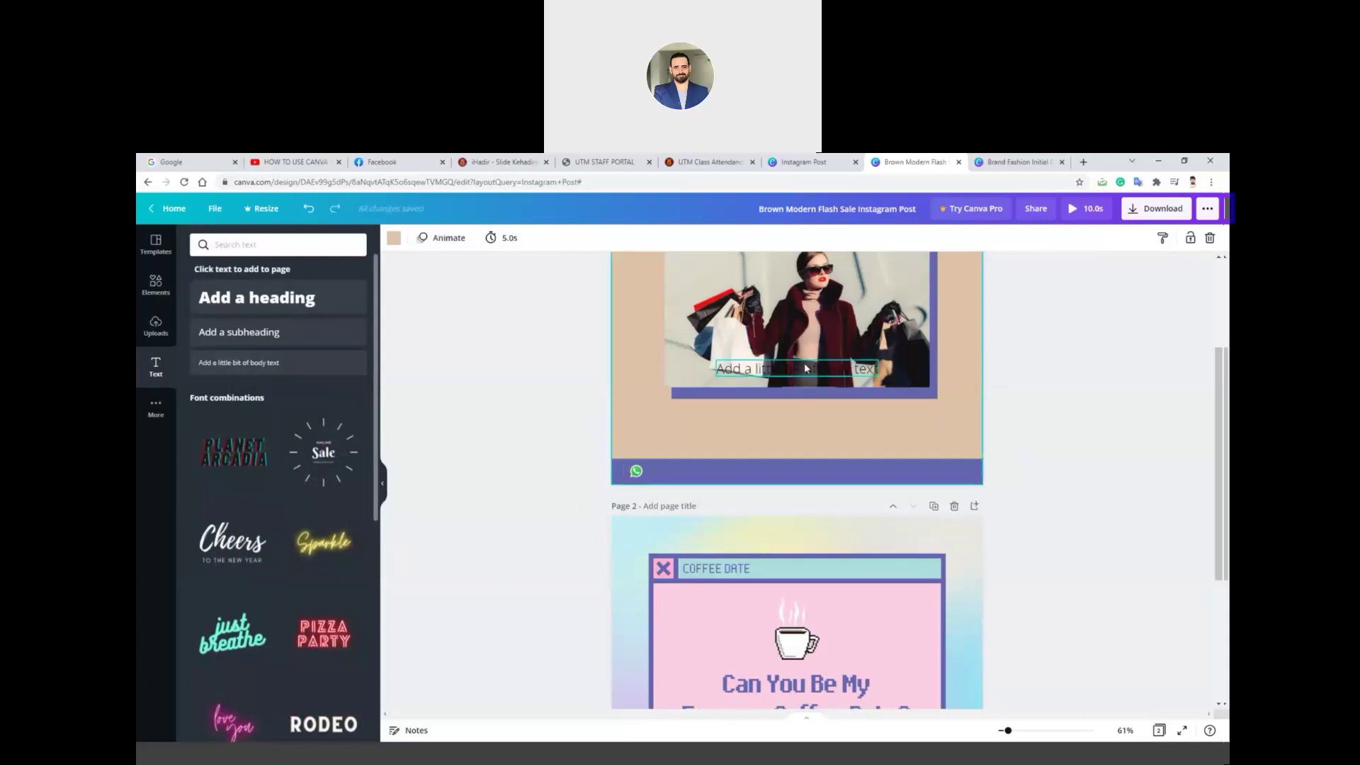
click(807, 368)
double_click(807, 368)
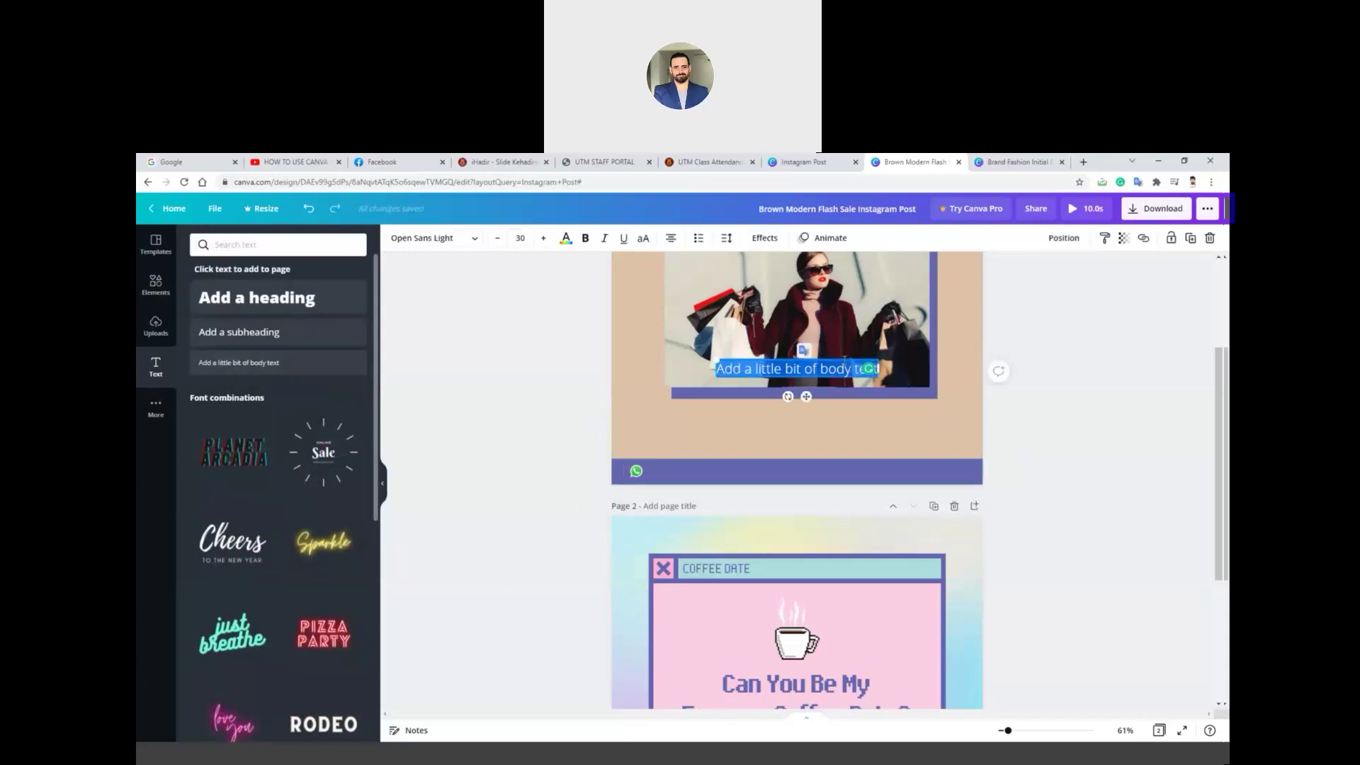
drag(841, 359, 823, 474)
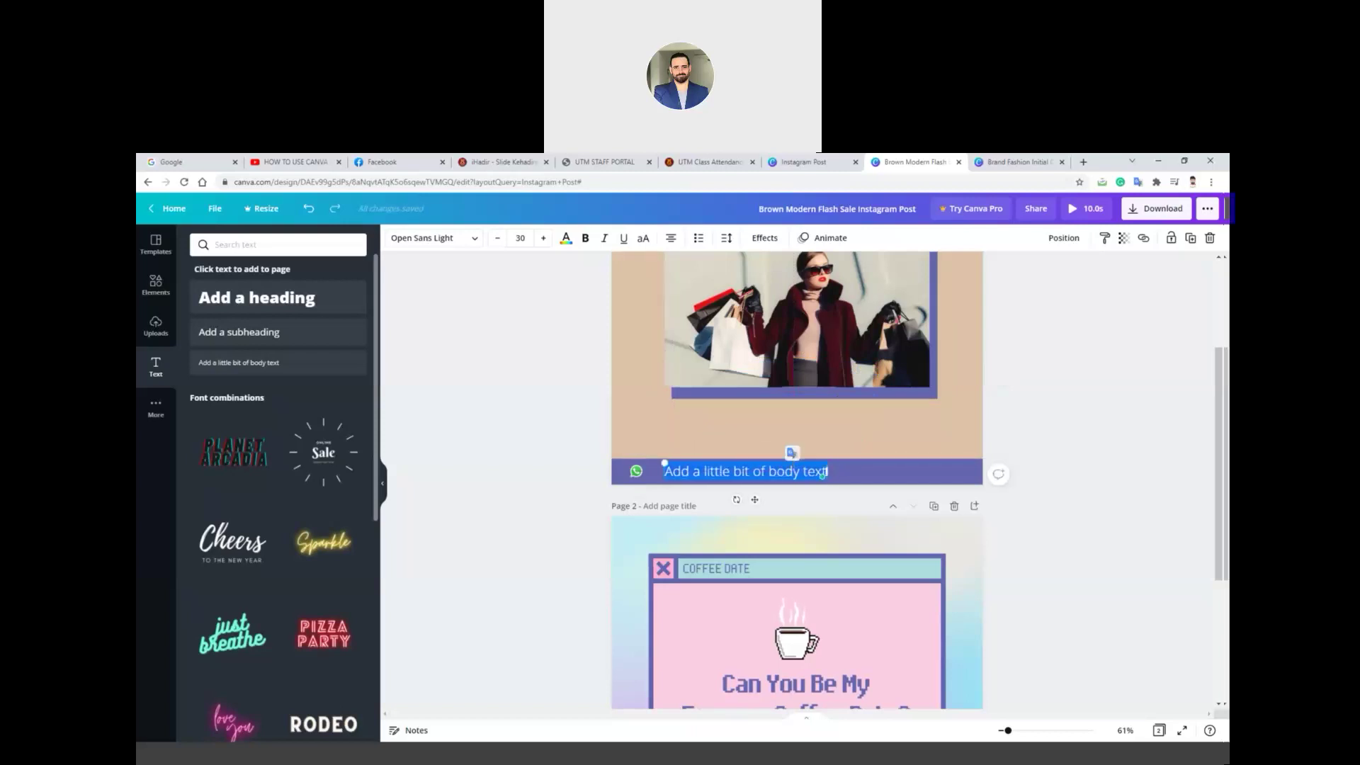
- Replace the placeholder body text on the purple strip with the shop's phone number
key(BackSpace)
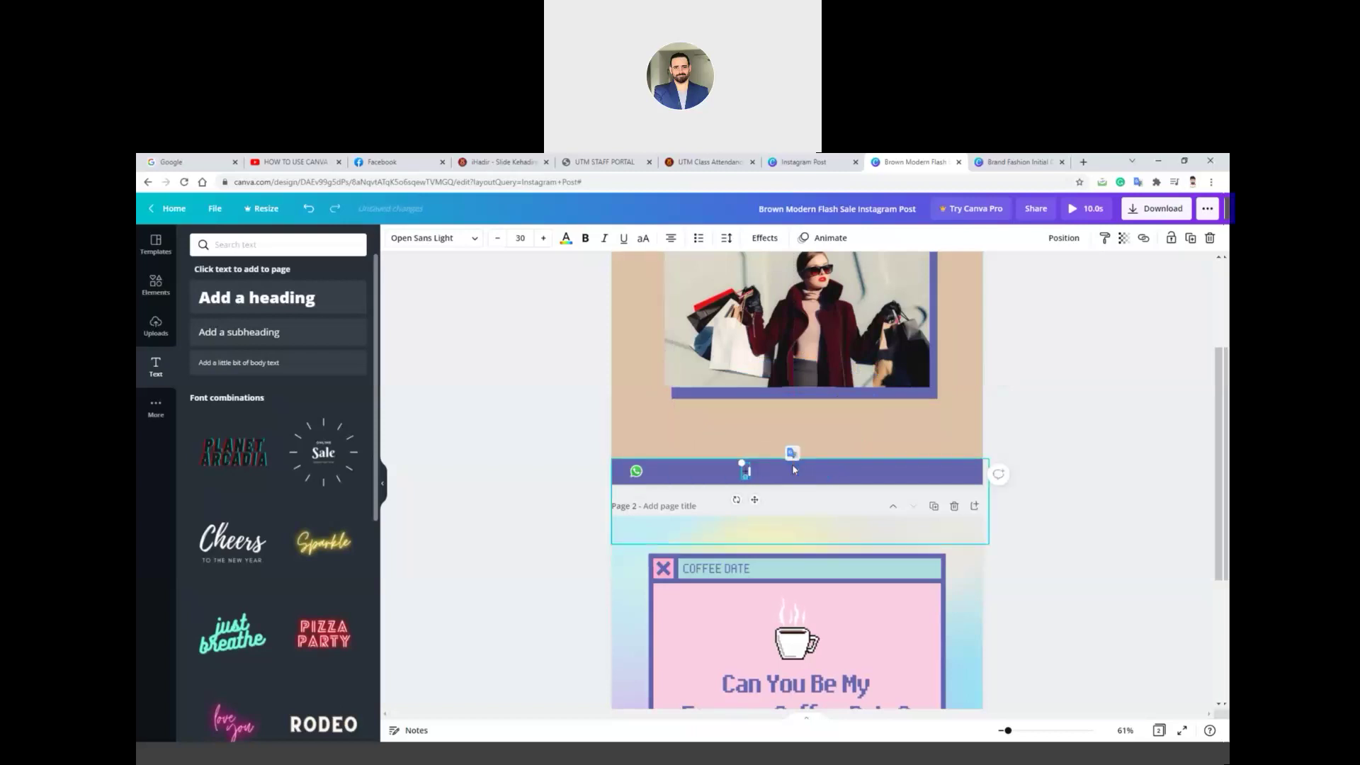
text(+60)
text(2222222)
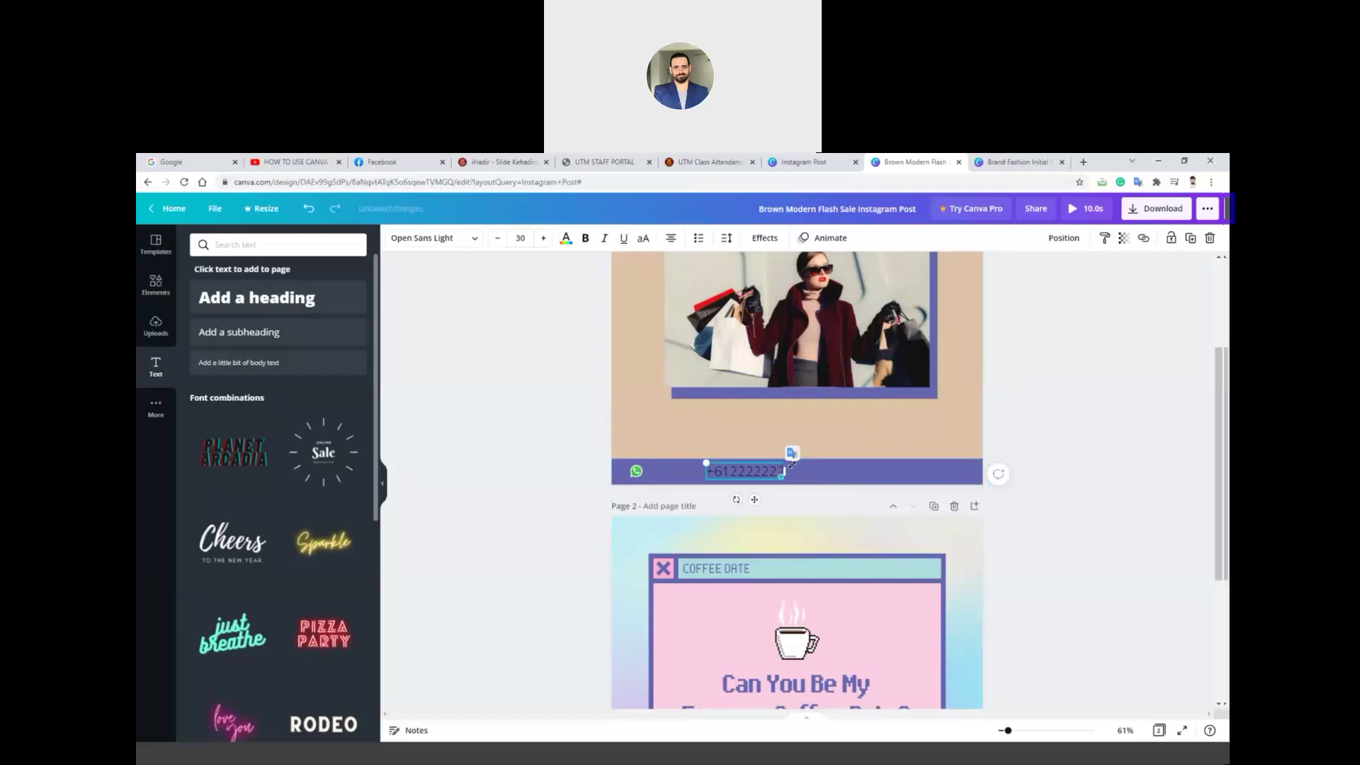
text(222)
- Make the phone number on the purple strip bold and white
key(ctrl+a)
click(586, 241)
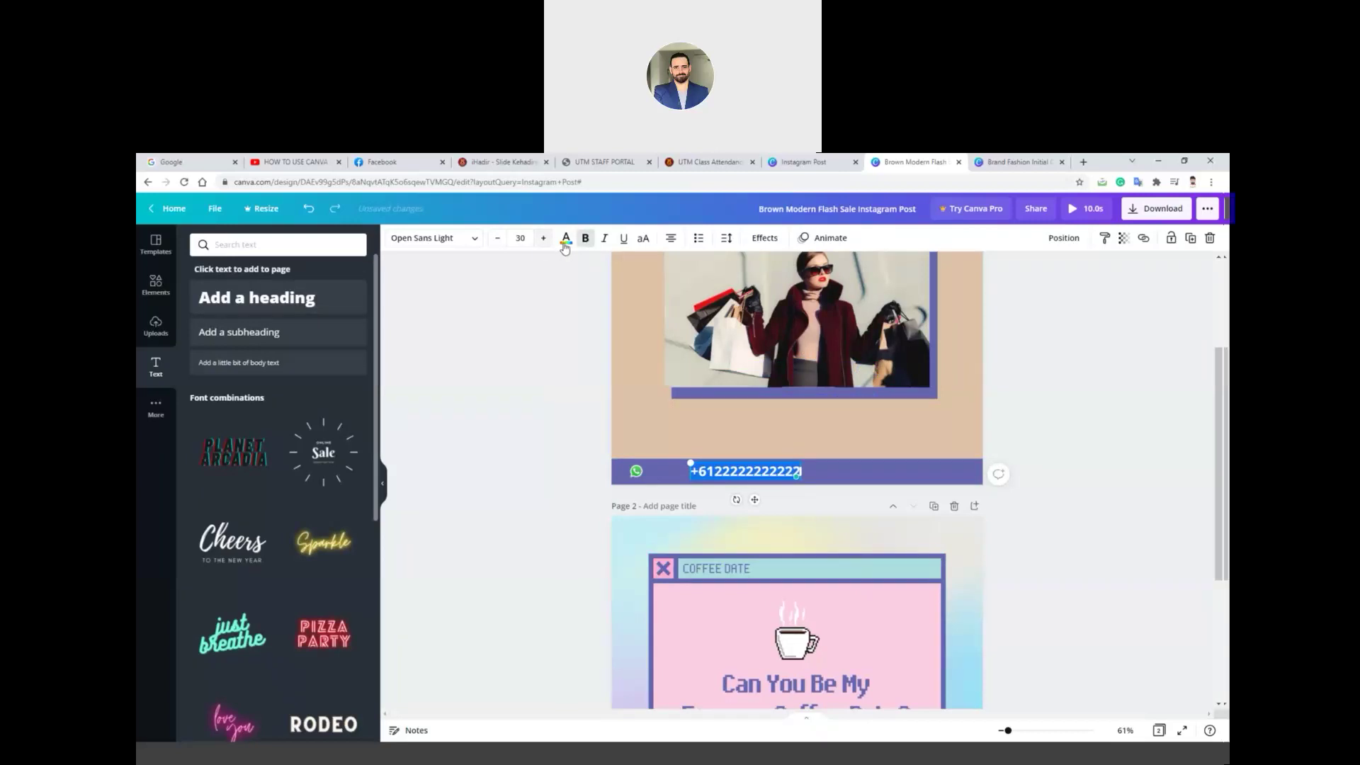
click(565, 241)
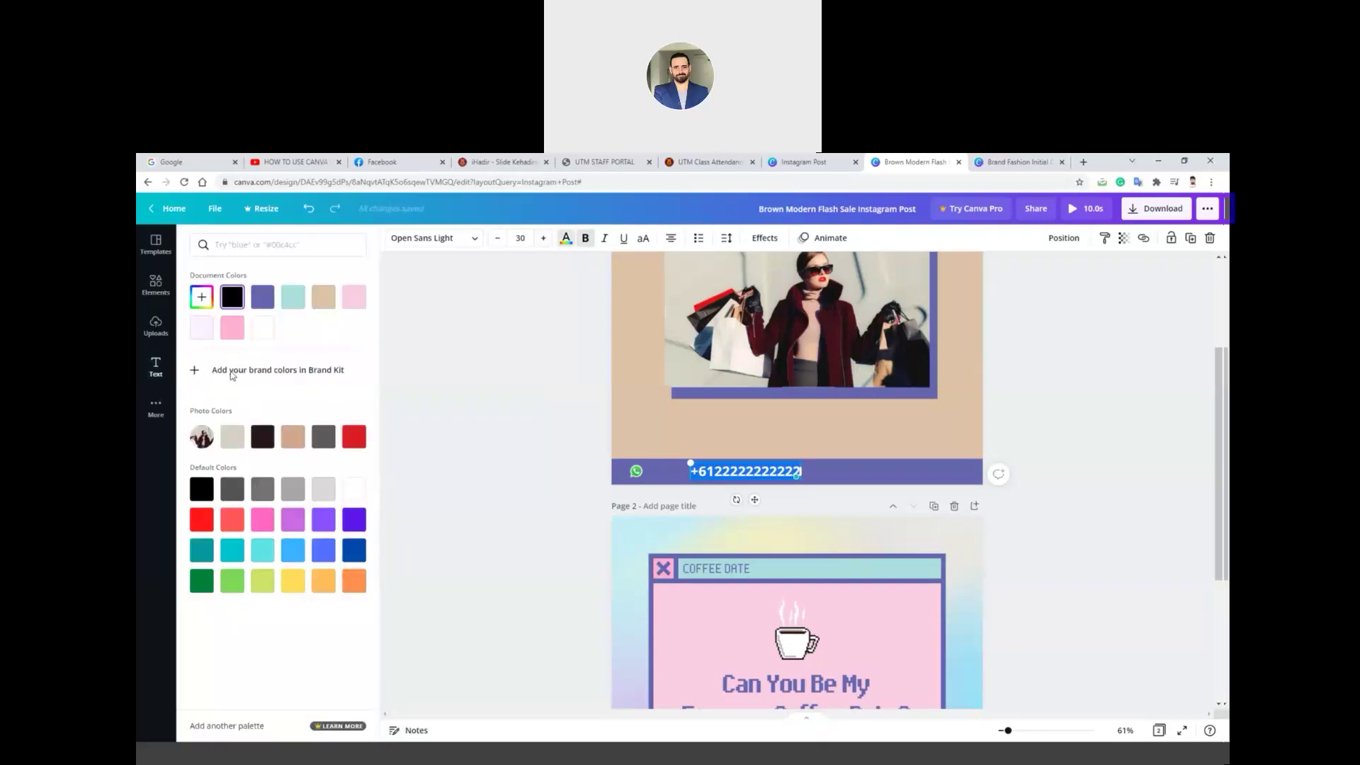
click(353, 494)
click(785, 479)
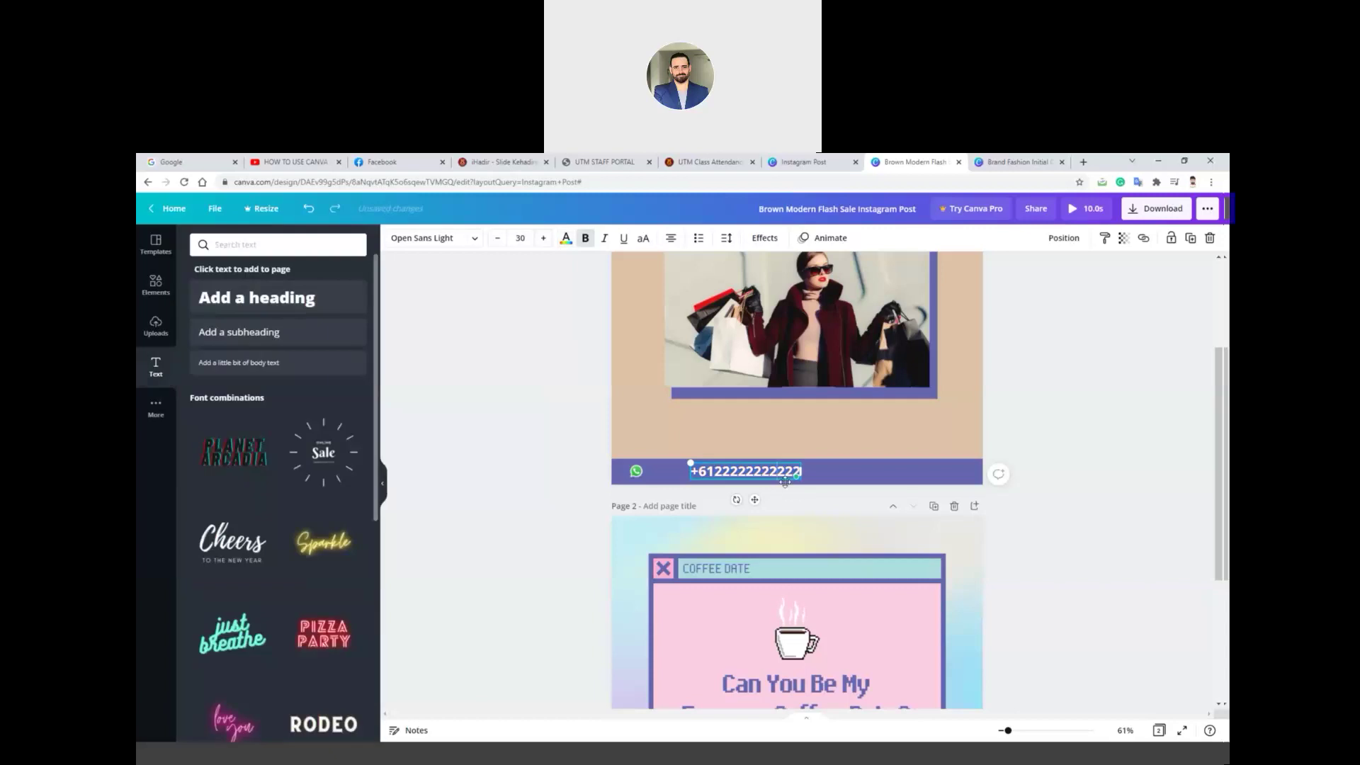
- Reduce the phone number's font size to 22 and move it close beside the WhatsApp icon
key(ctrl+a)
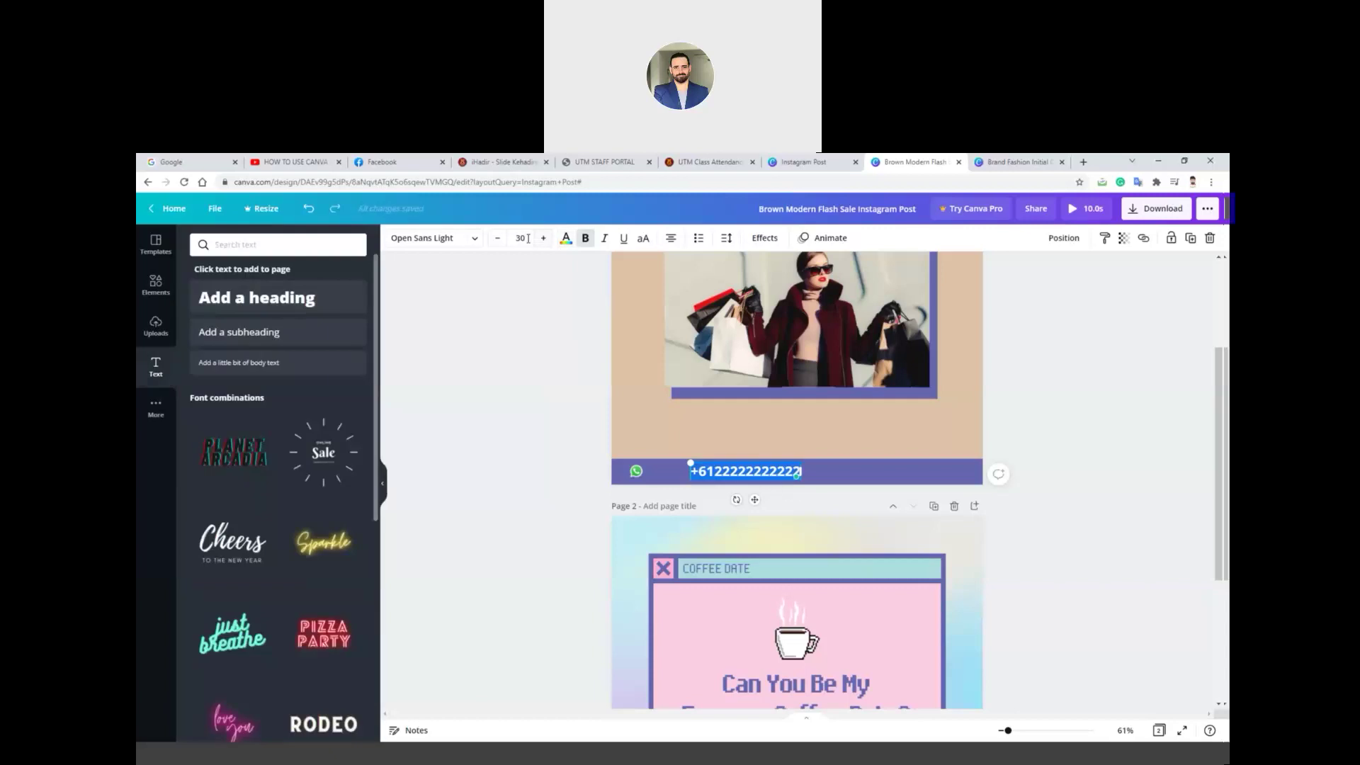
click(499, 243)
click(499, 243)
click(499, 243)
click(499, 243)
click(498, 243)
click(498, 243)
click(498, 243)
click(499, 243)
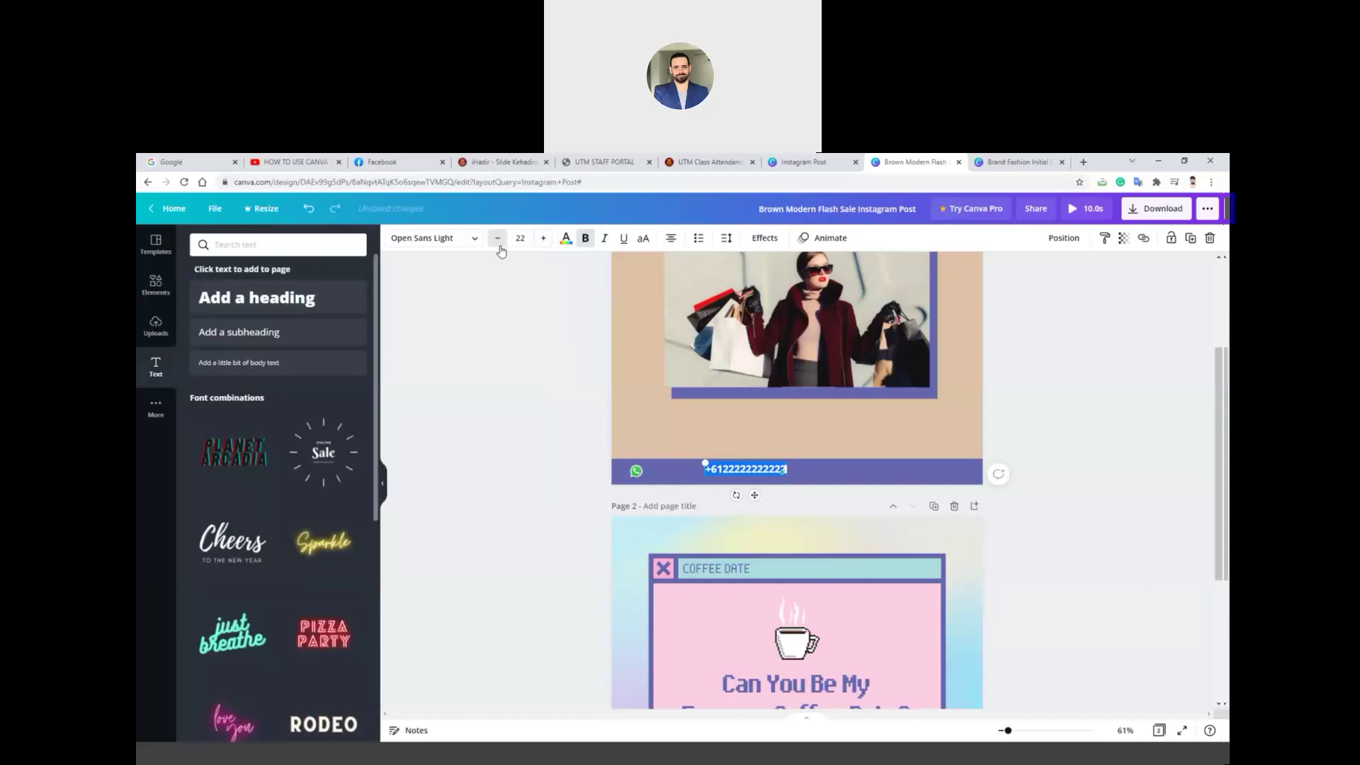
click(799, 482)
drag(774, 471, 724, 476)
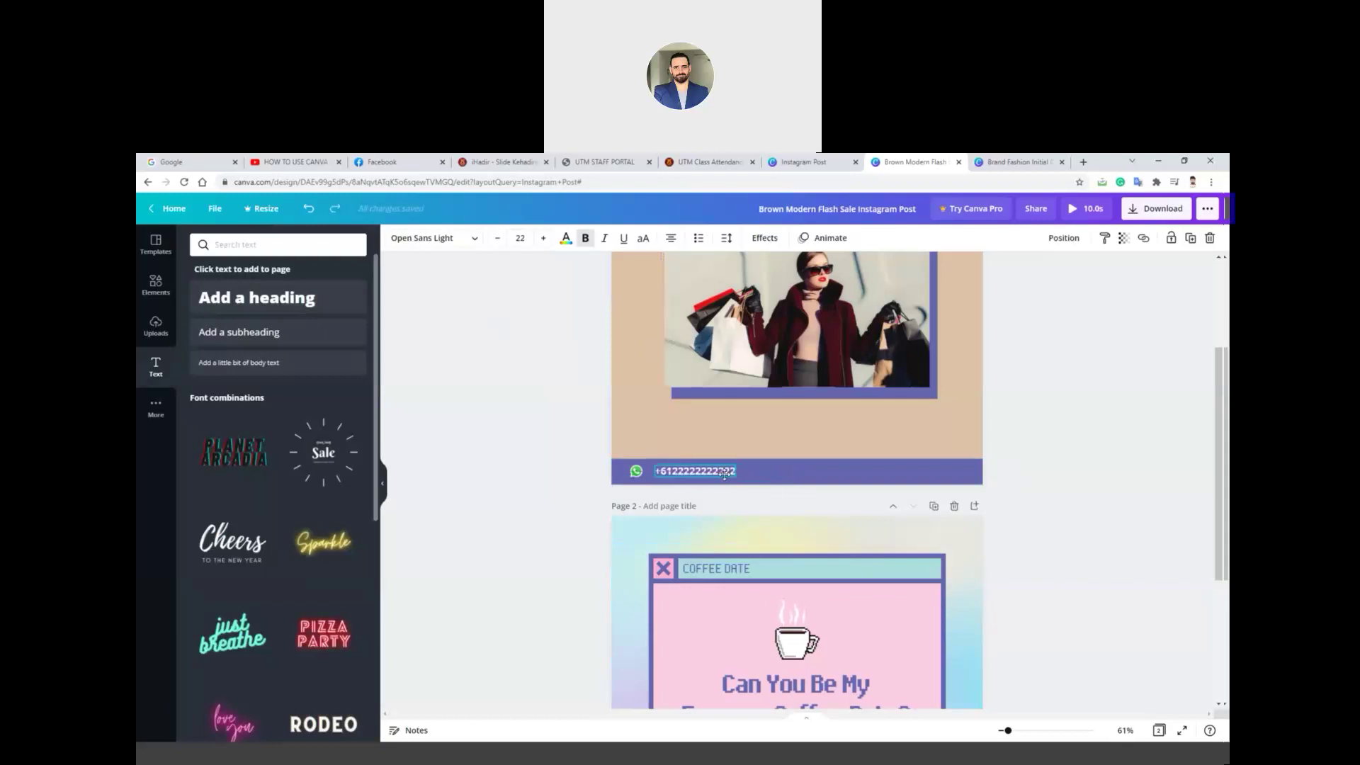
click(552, 501)
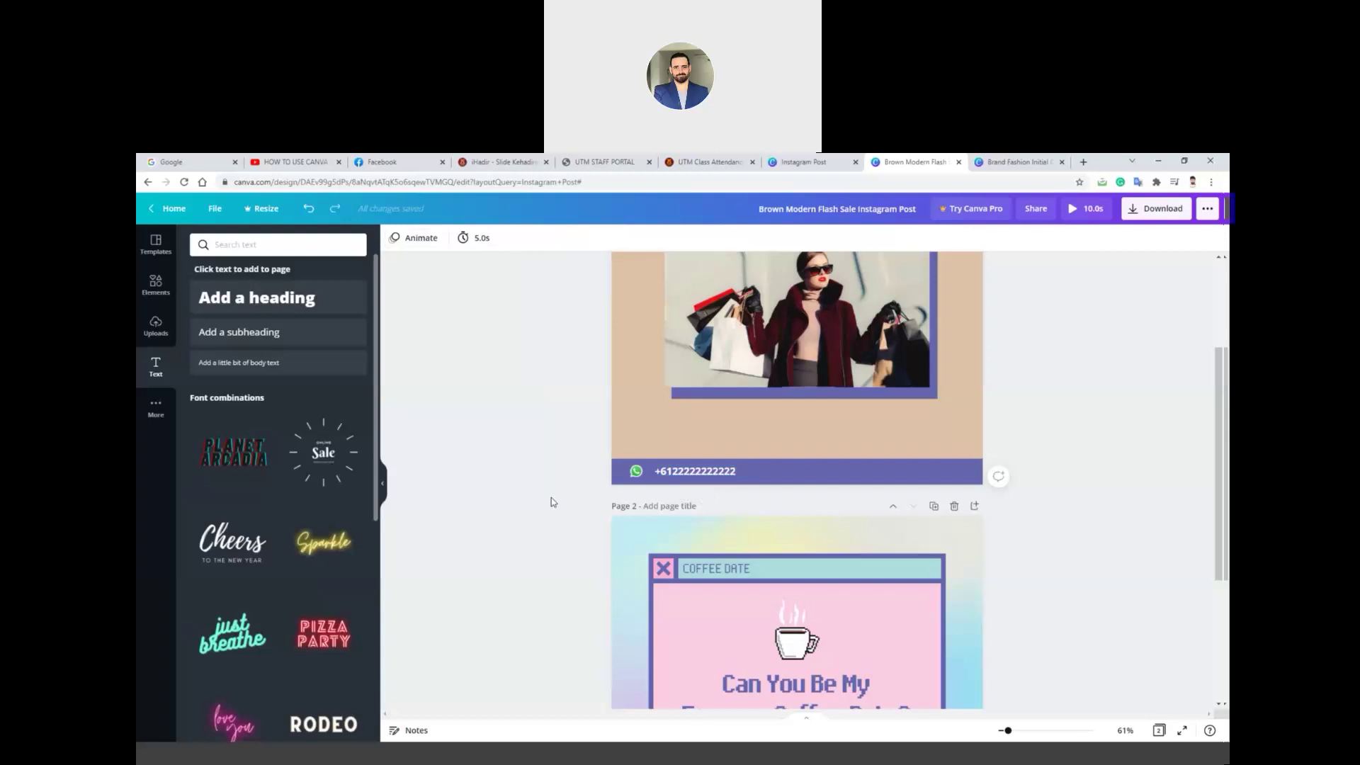
- Try searching the text options for "facebook logo"
click(263, 248)
text(facebook logo)
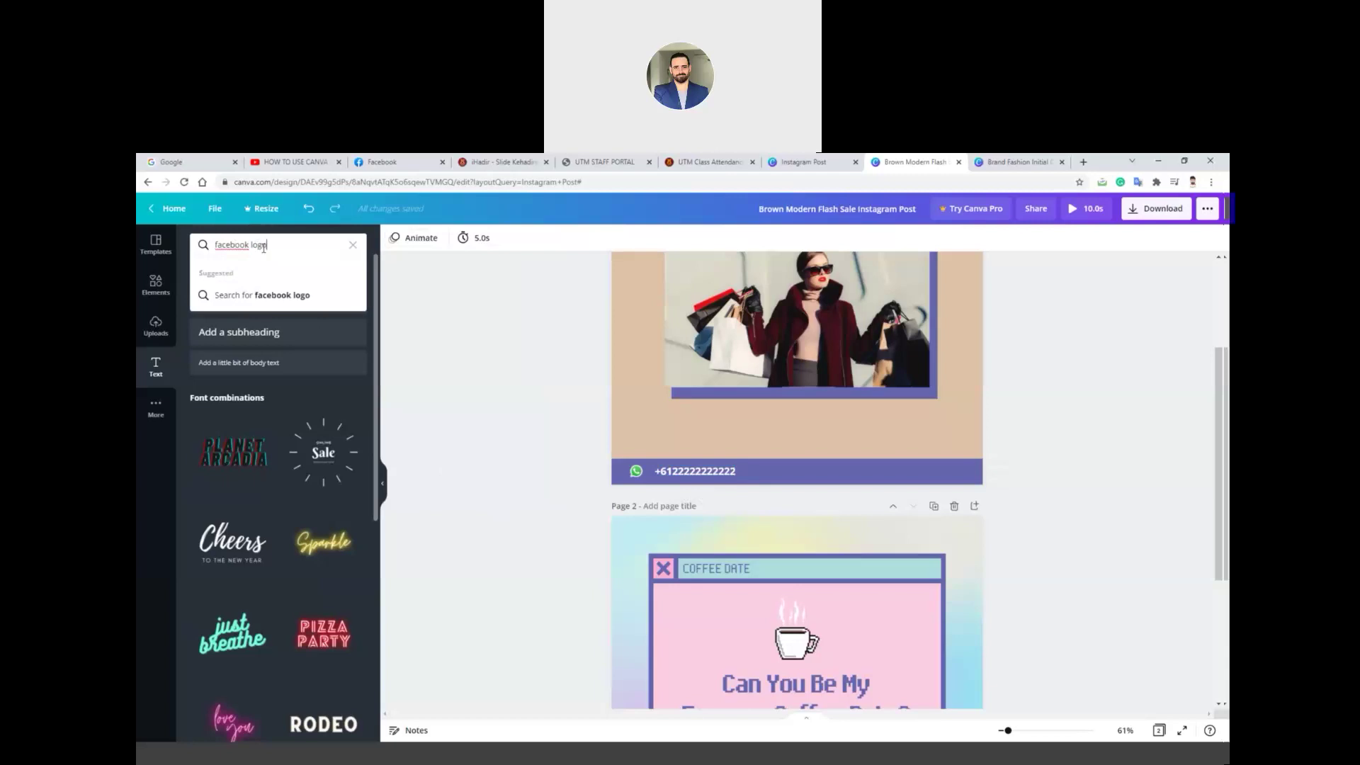
key(Return)
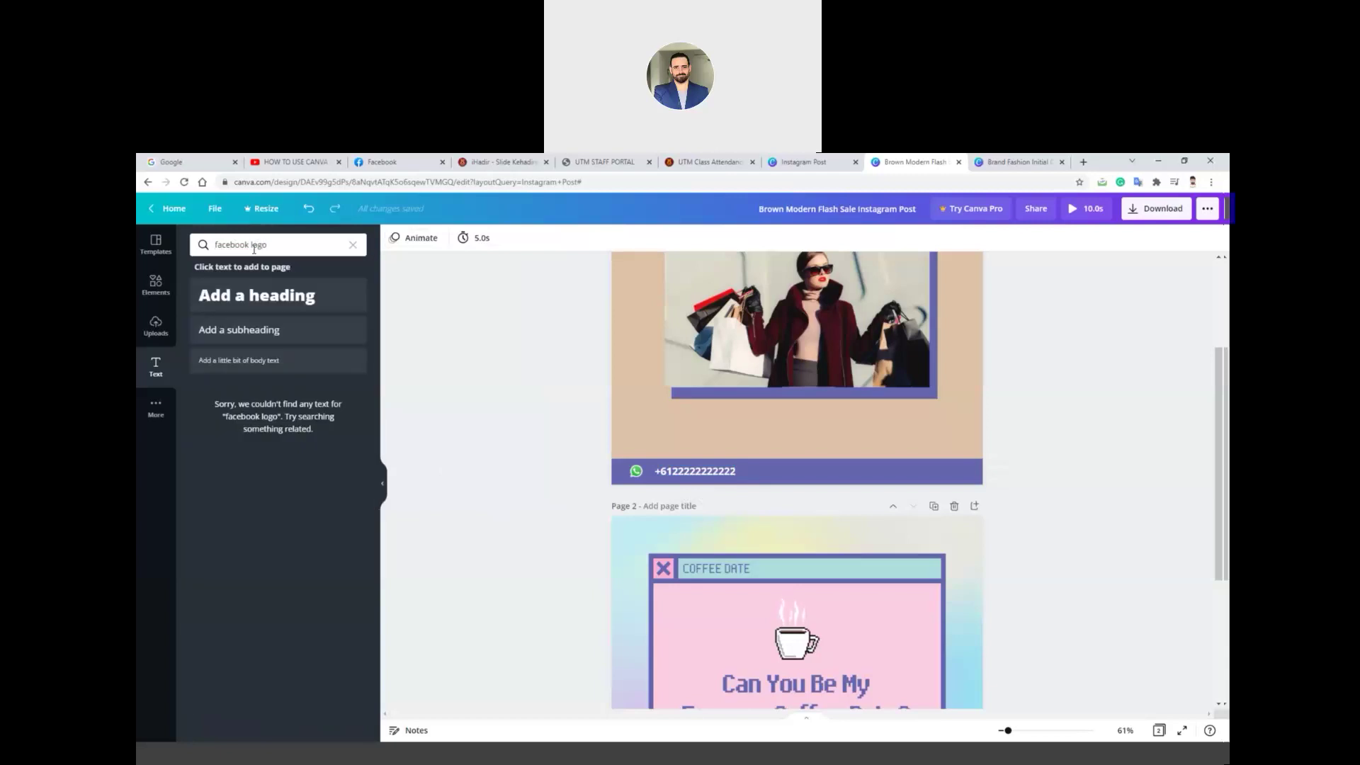
- Add the recommended Facebook icon from the elements, shrink it and place it on the purple strip after the phone number
click(157, 286)
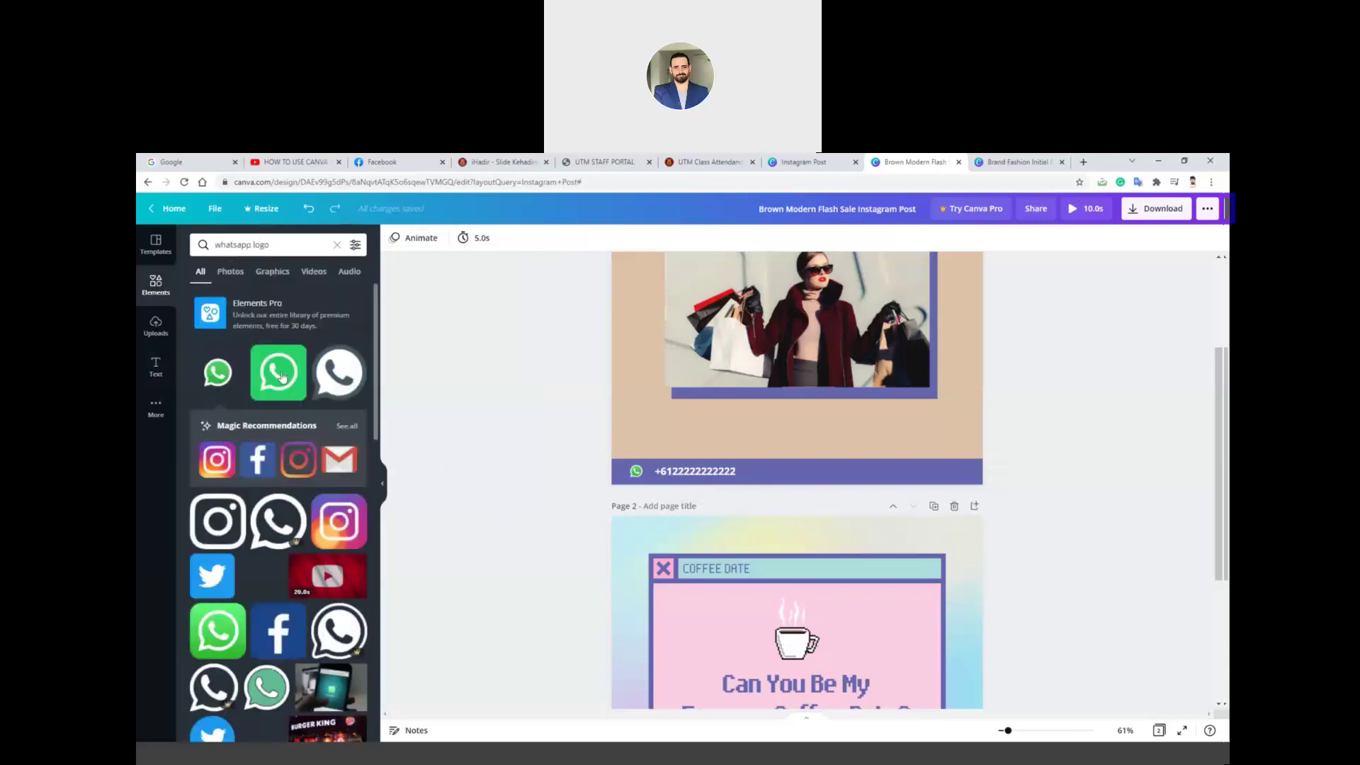
drag(359, 488, 800, 306)
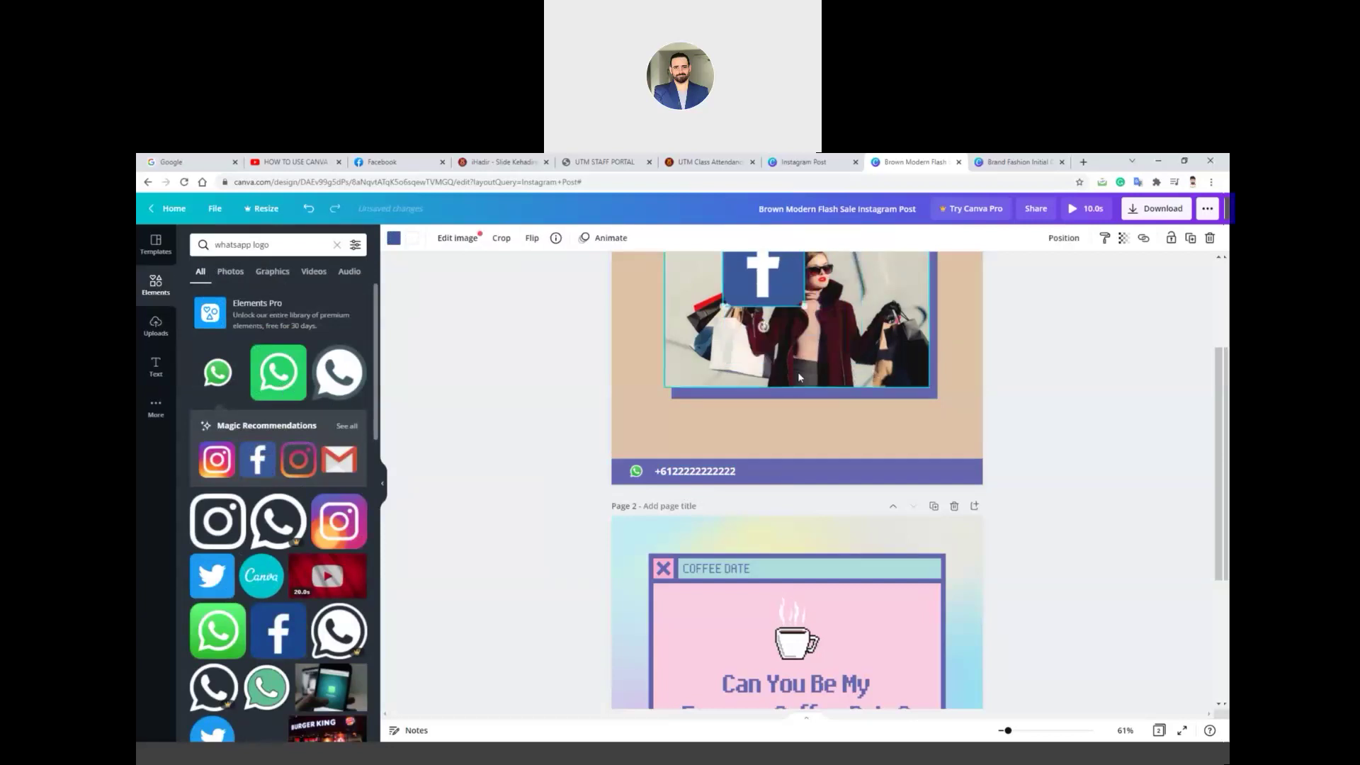
scroll(799, 358, up, 1)
drag(802, 361, 765, 541)
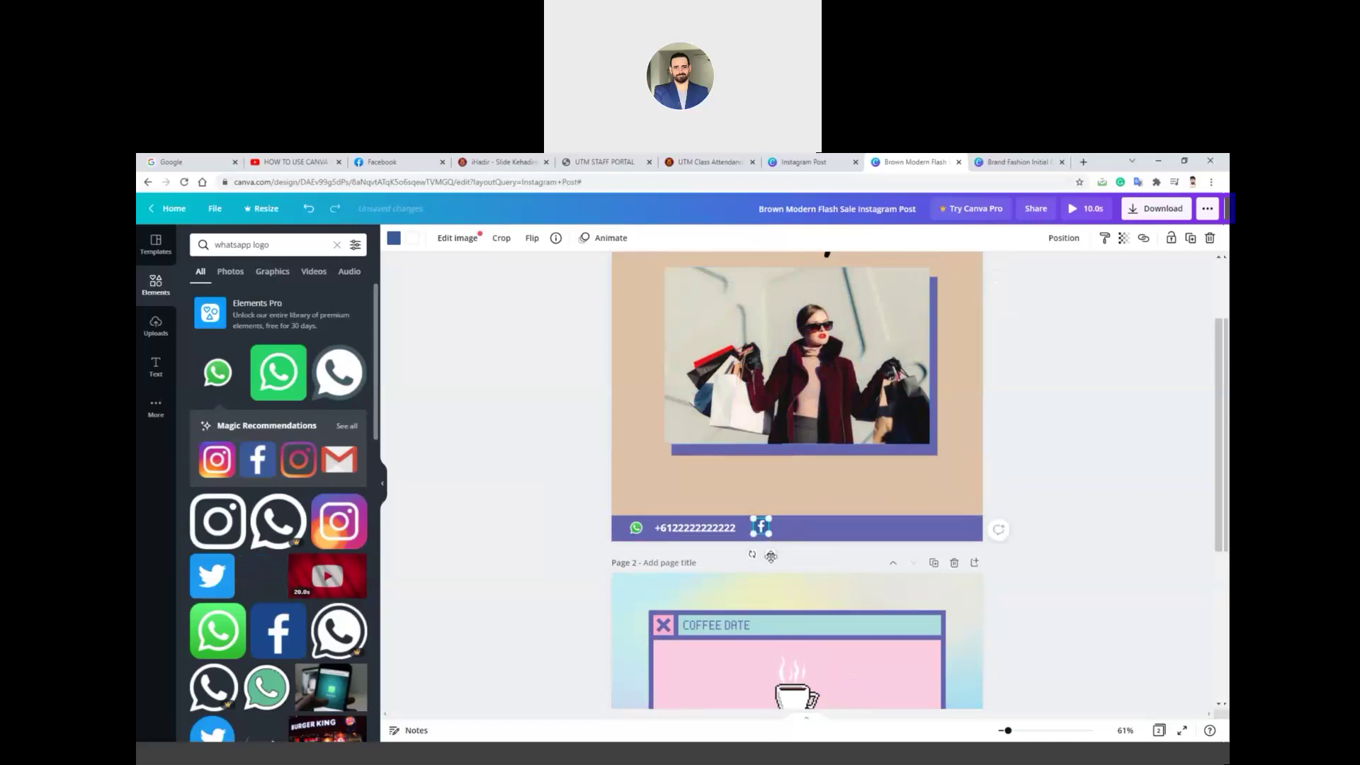
drag(771, 557, 771, 560)
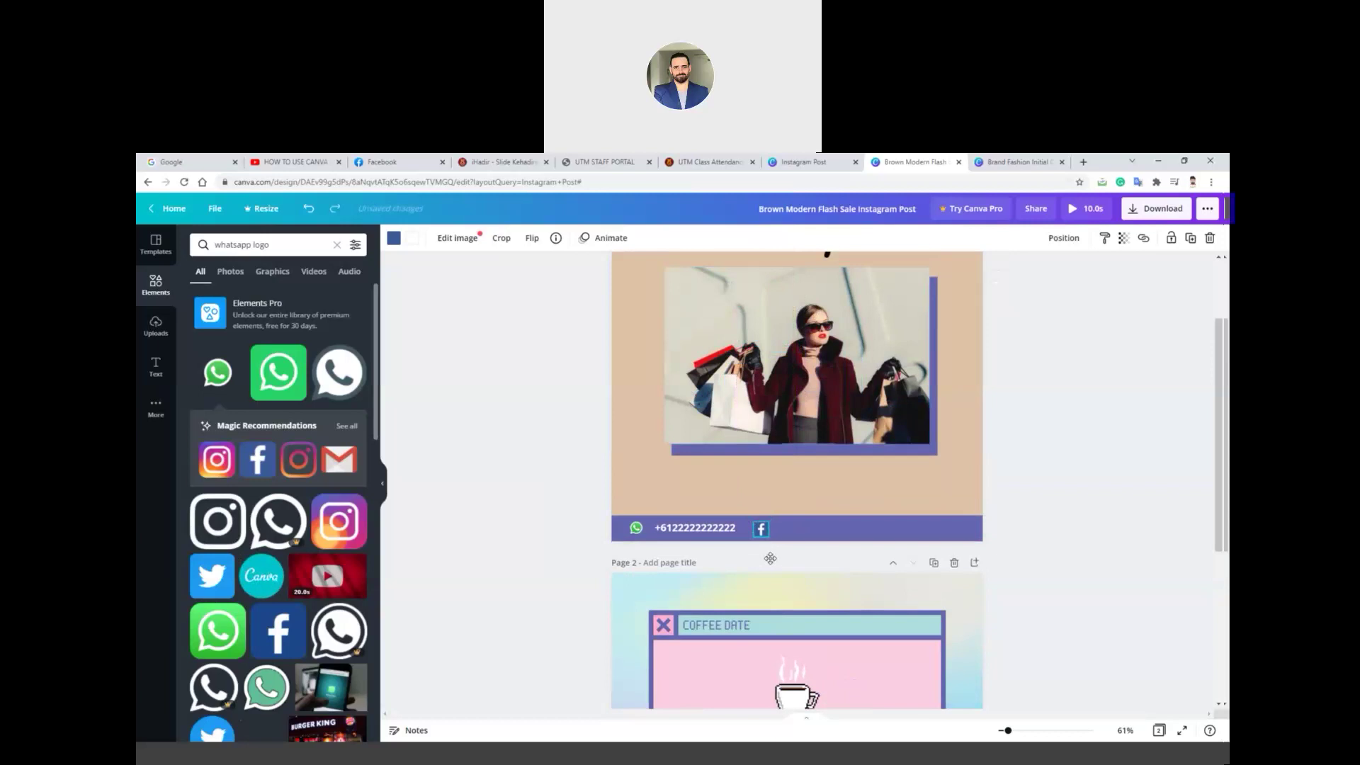
- Add the outlined gradient Instagram icon, shrink it and place it right beside the Facebook icon on the purple strip
click(496, 542)
click(303, 466)
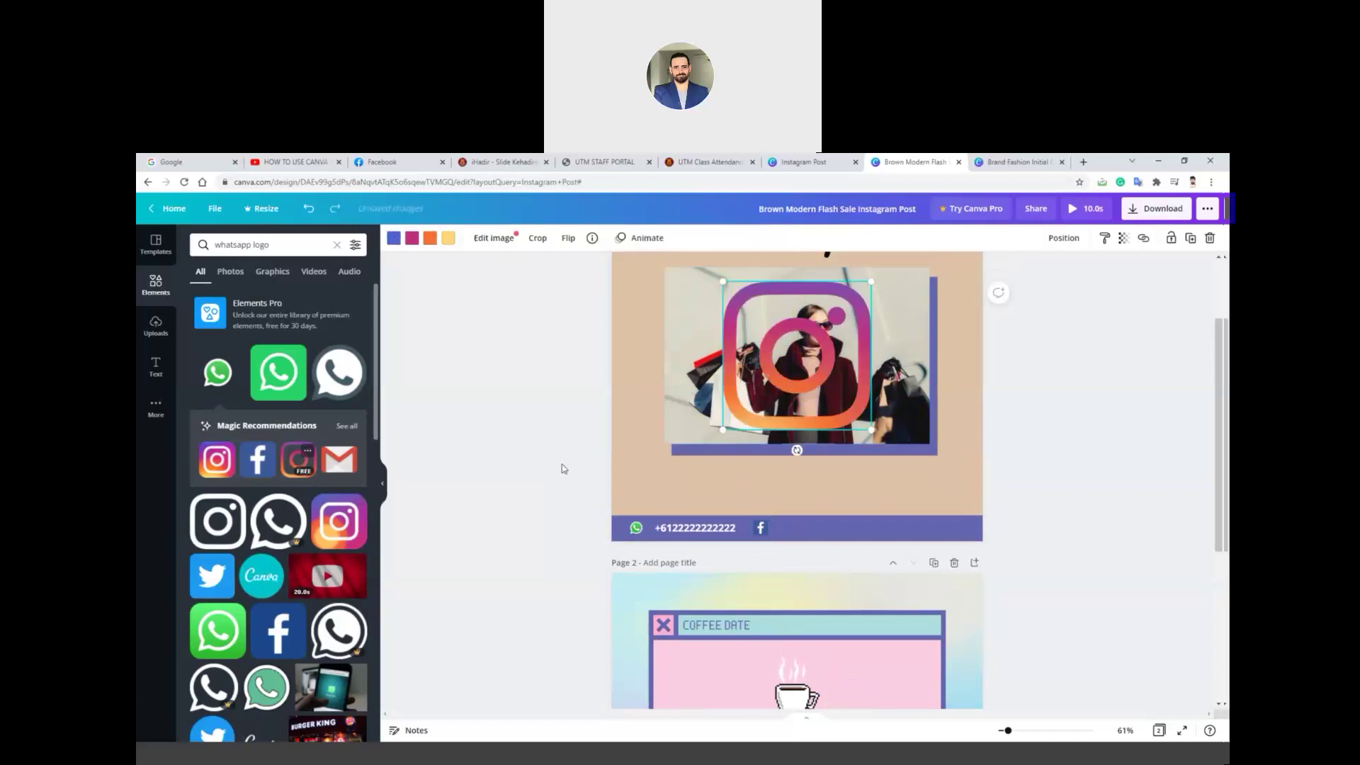
drag(806, 378, 780, 528)
click(818, 569)
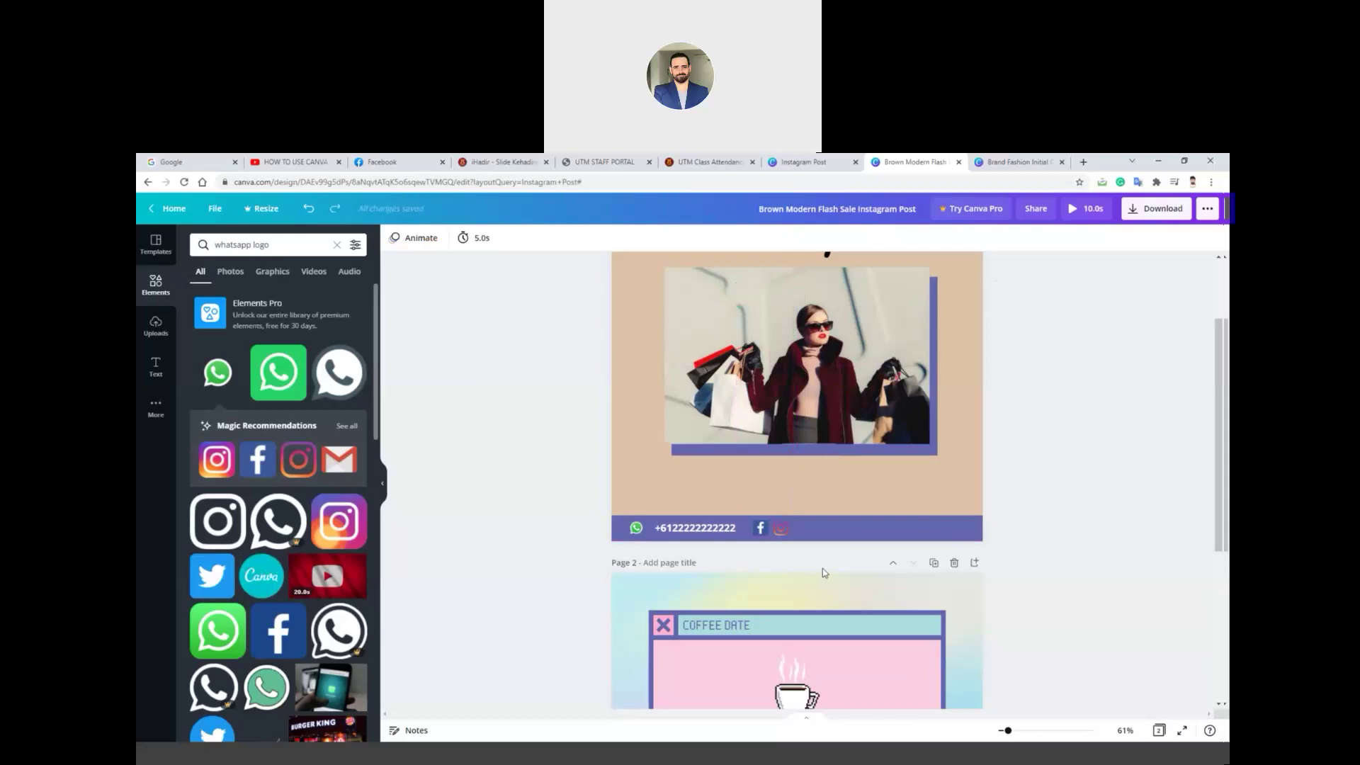
- Recolor the purple contact strip at the bottom of the post with the light grey from the photo colors
click(847, 536)
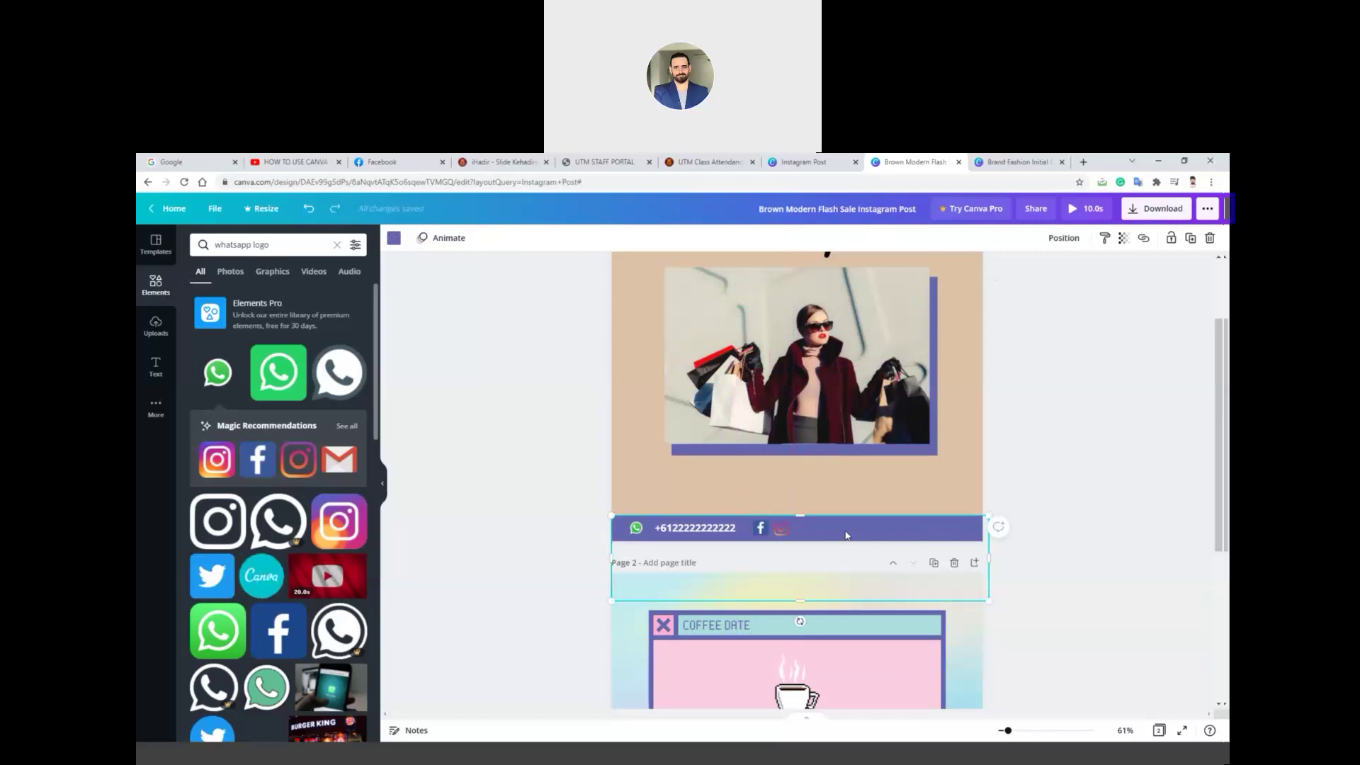
click(393, 239)
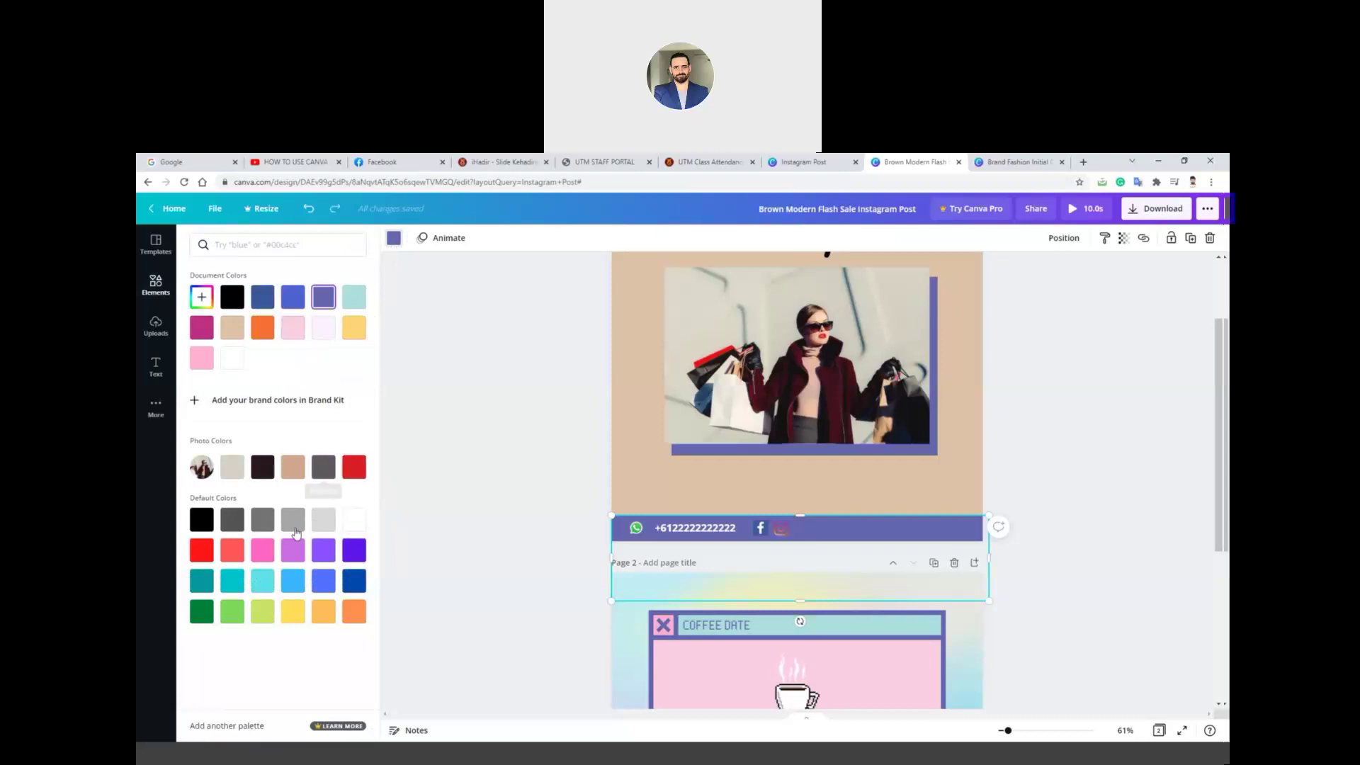
click(230, 473)
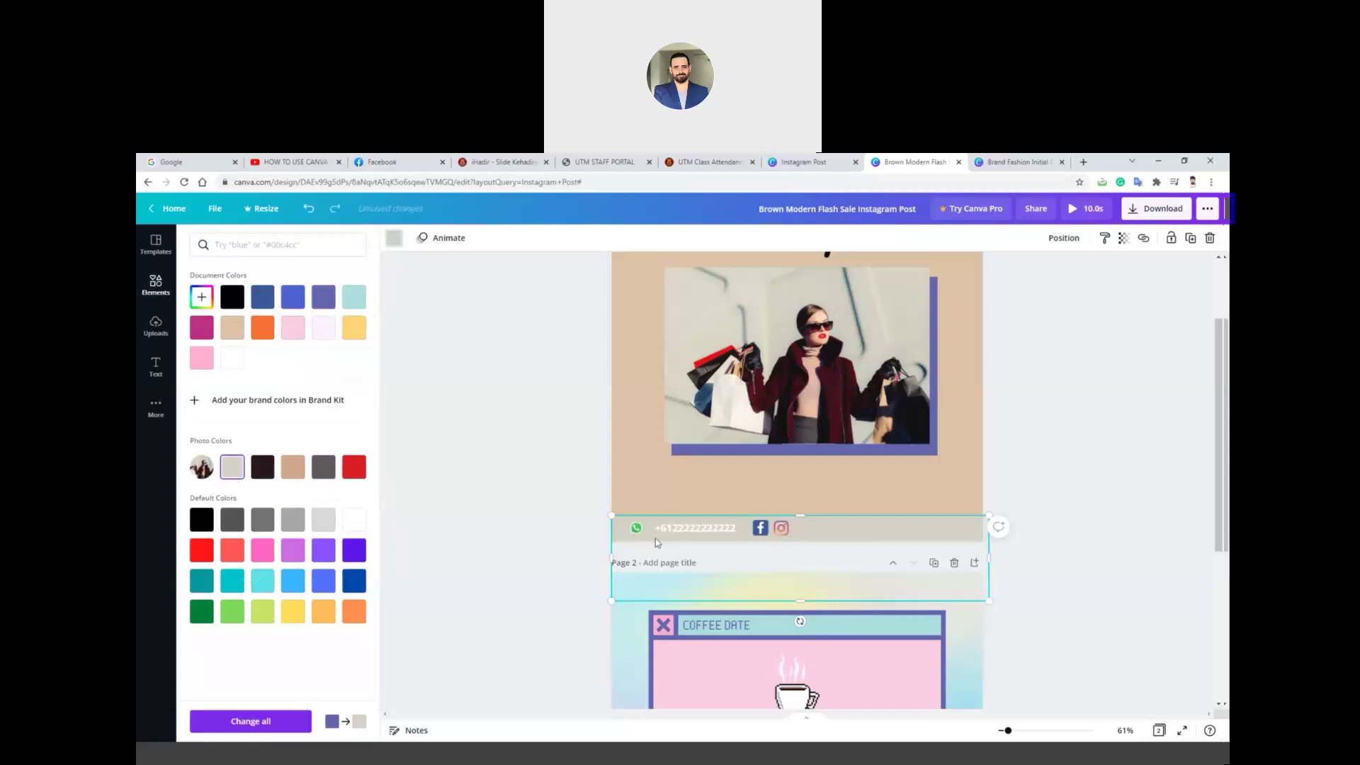
- Recolor the phone number on the contact strip with the dark violet default color
double_click(680, 527)
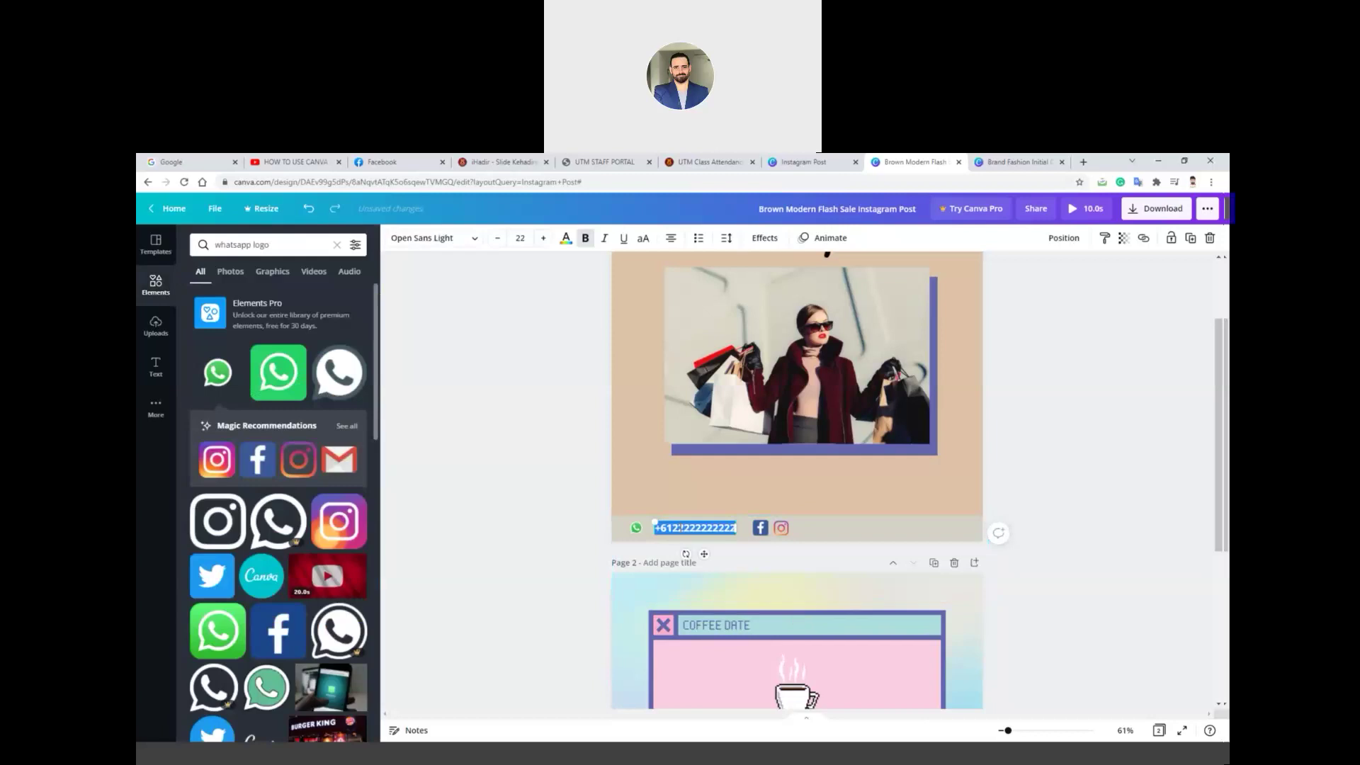
click(566, 239)
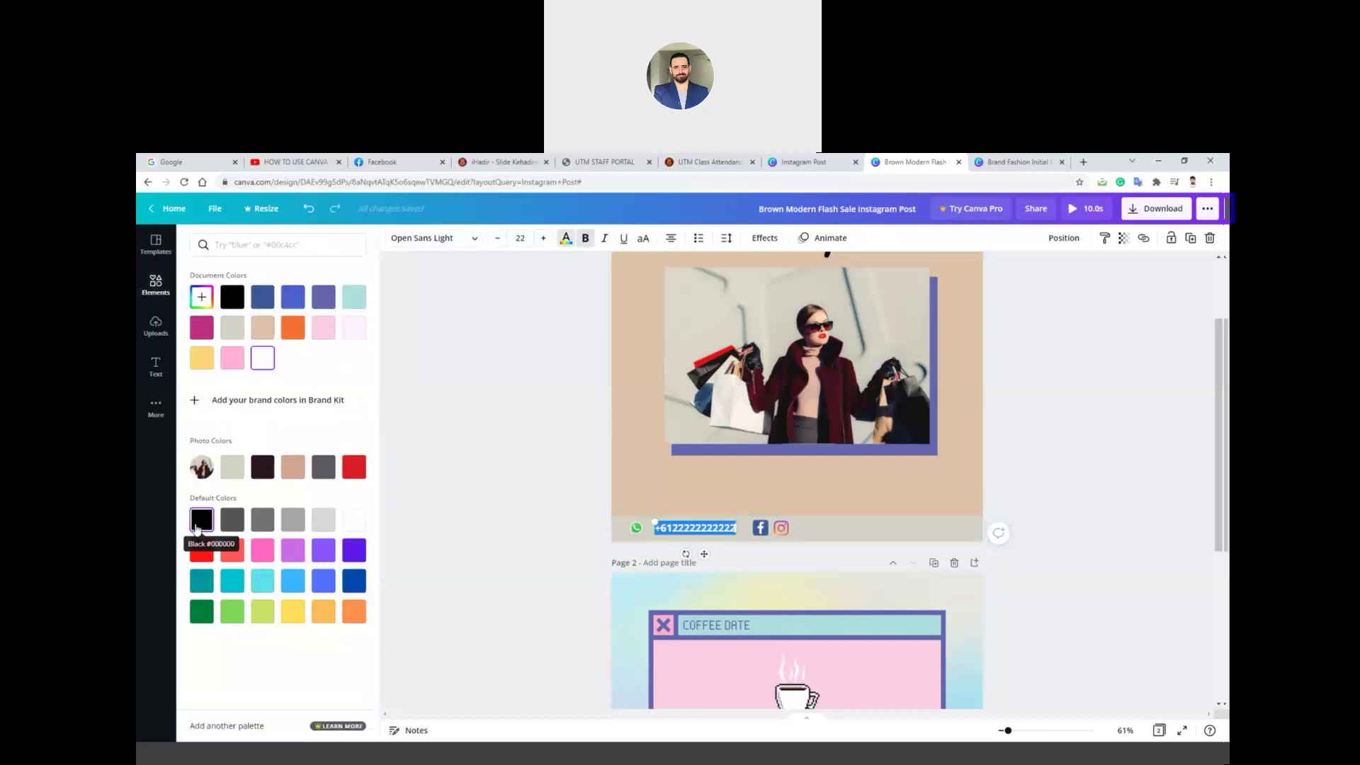
click(355, 550)
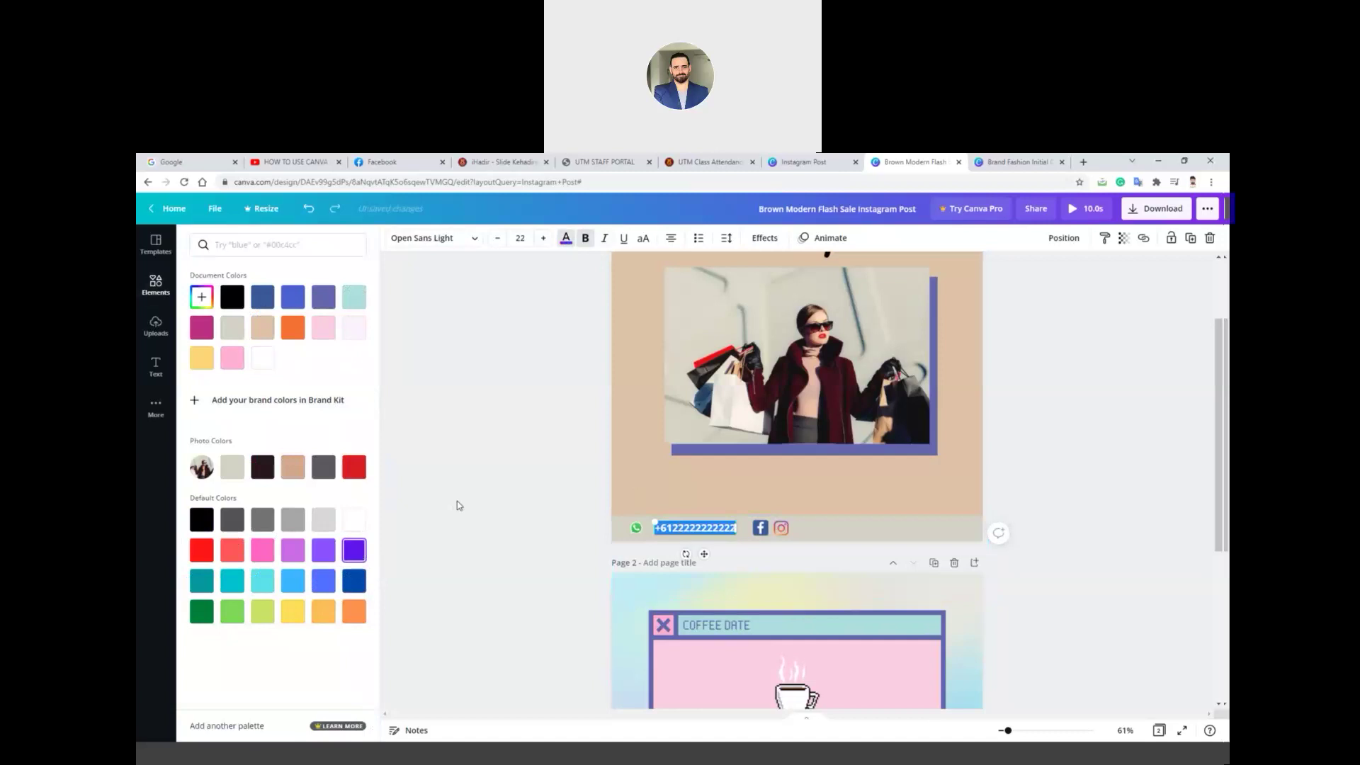
click(461, 507)
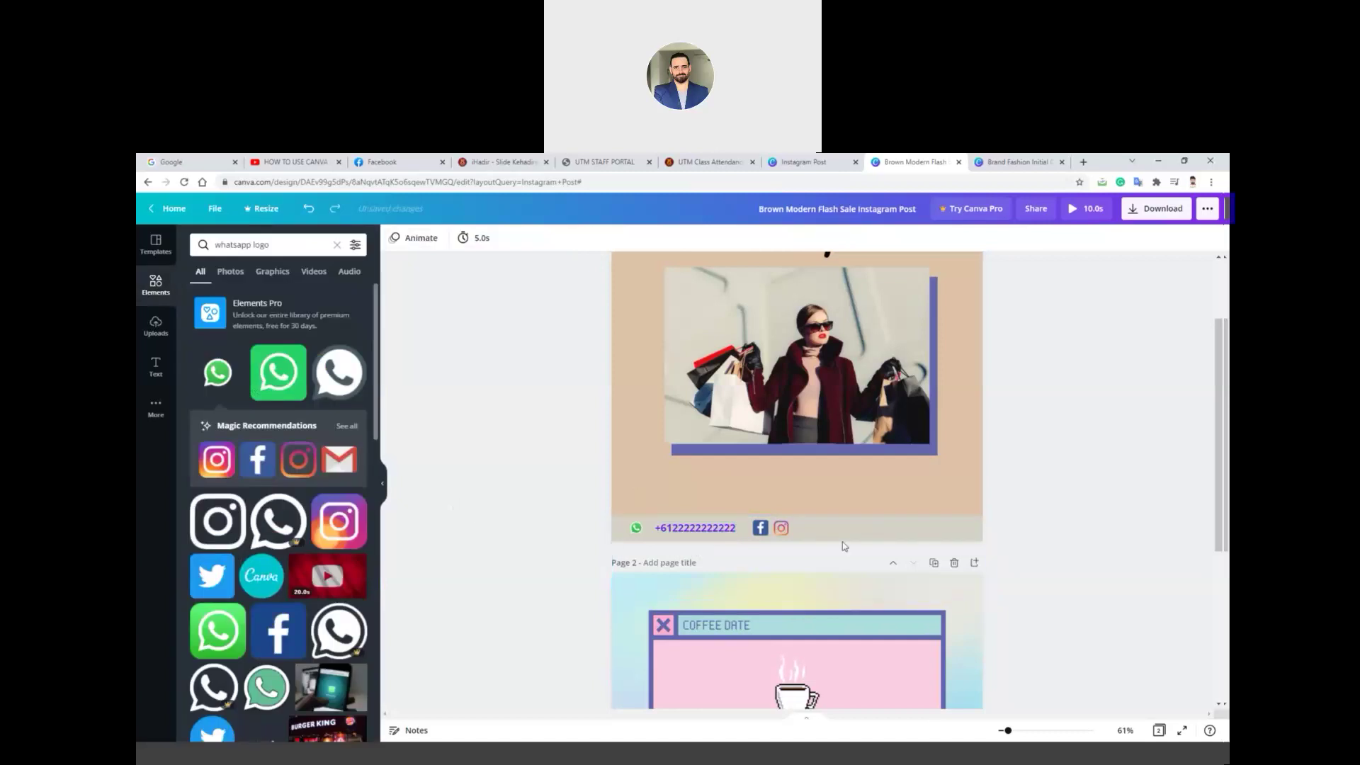
- Add a body text reading "Just_thrift21" and place it on the contact strip right after the Instagram icon
click(156, 366)
click(254, 369)
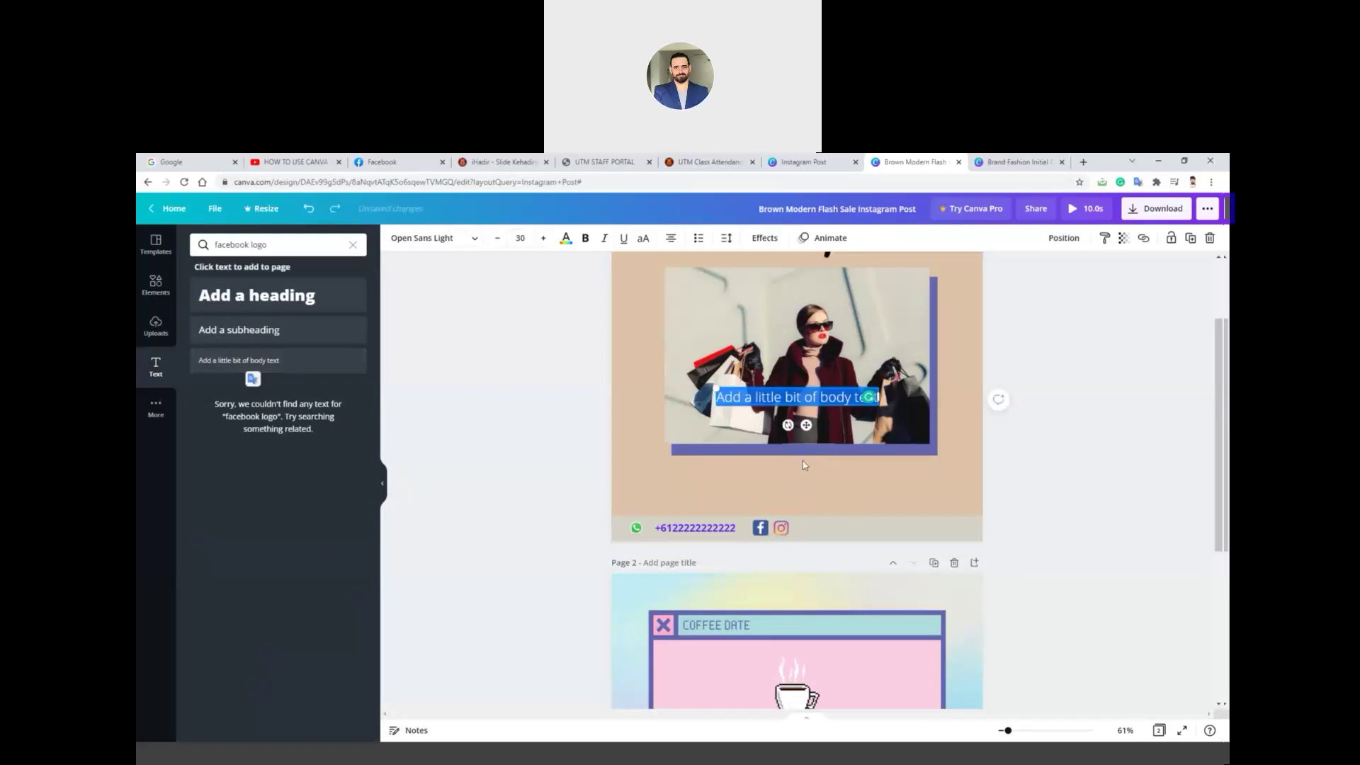
scroll(805, 453, up, 3)
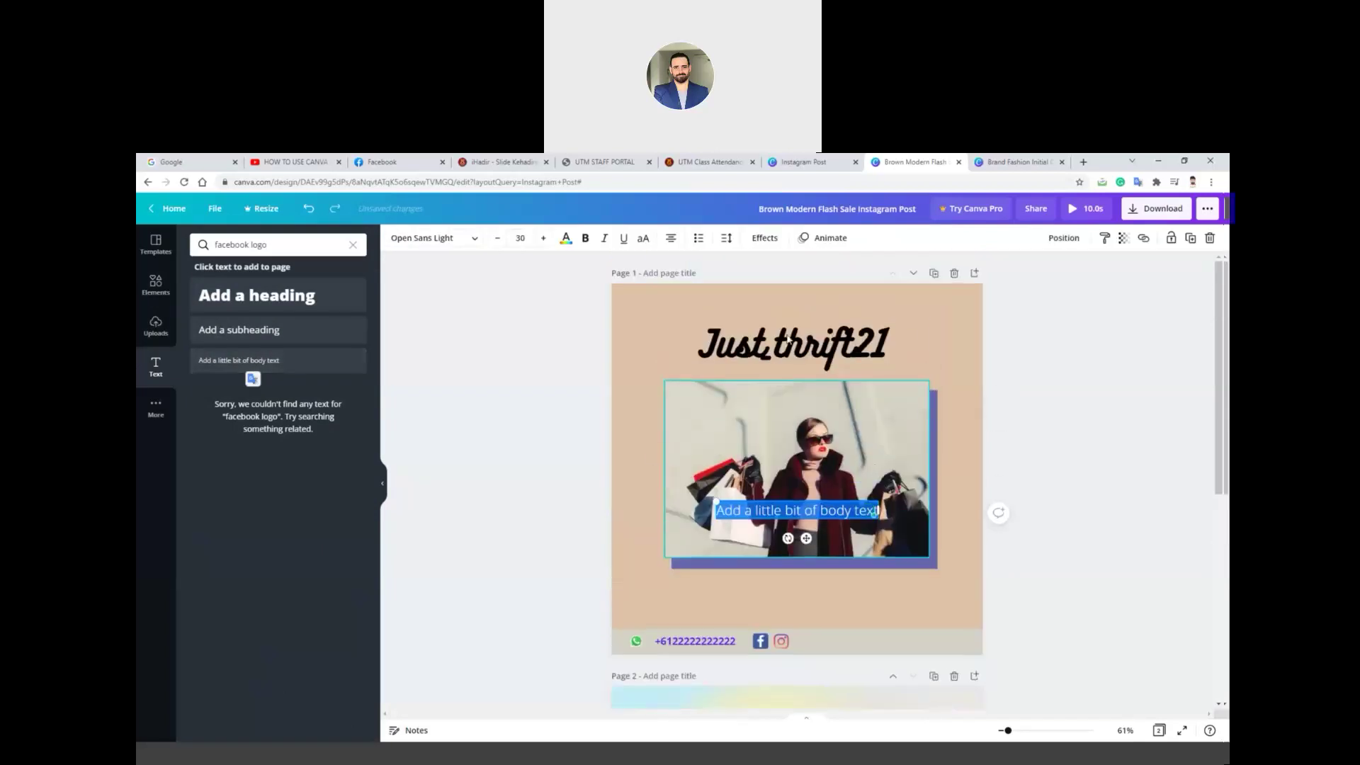
double_click(776, 347)
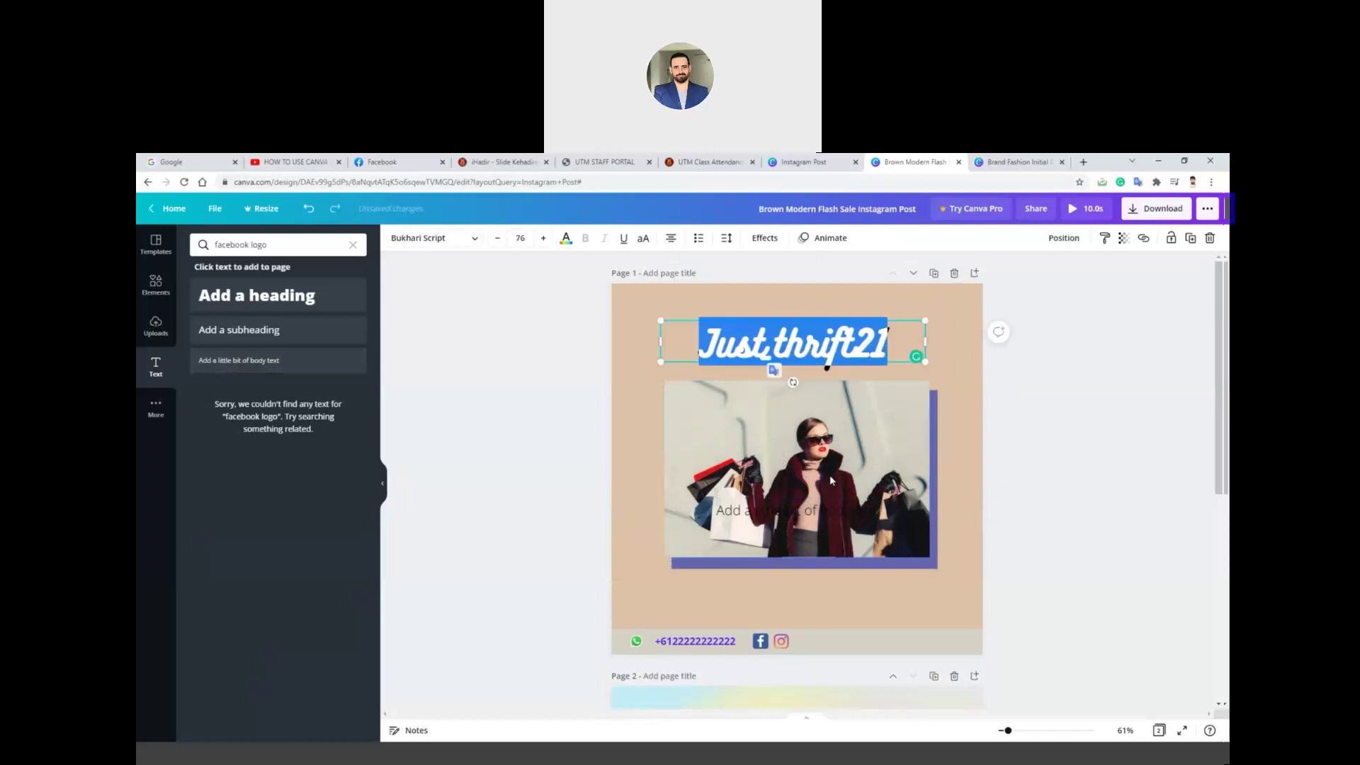
click(813, 512)
double_click(877, 510)
key(BackSpace)
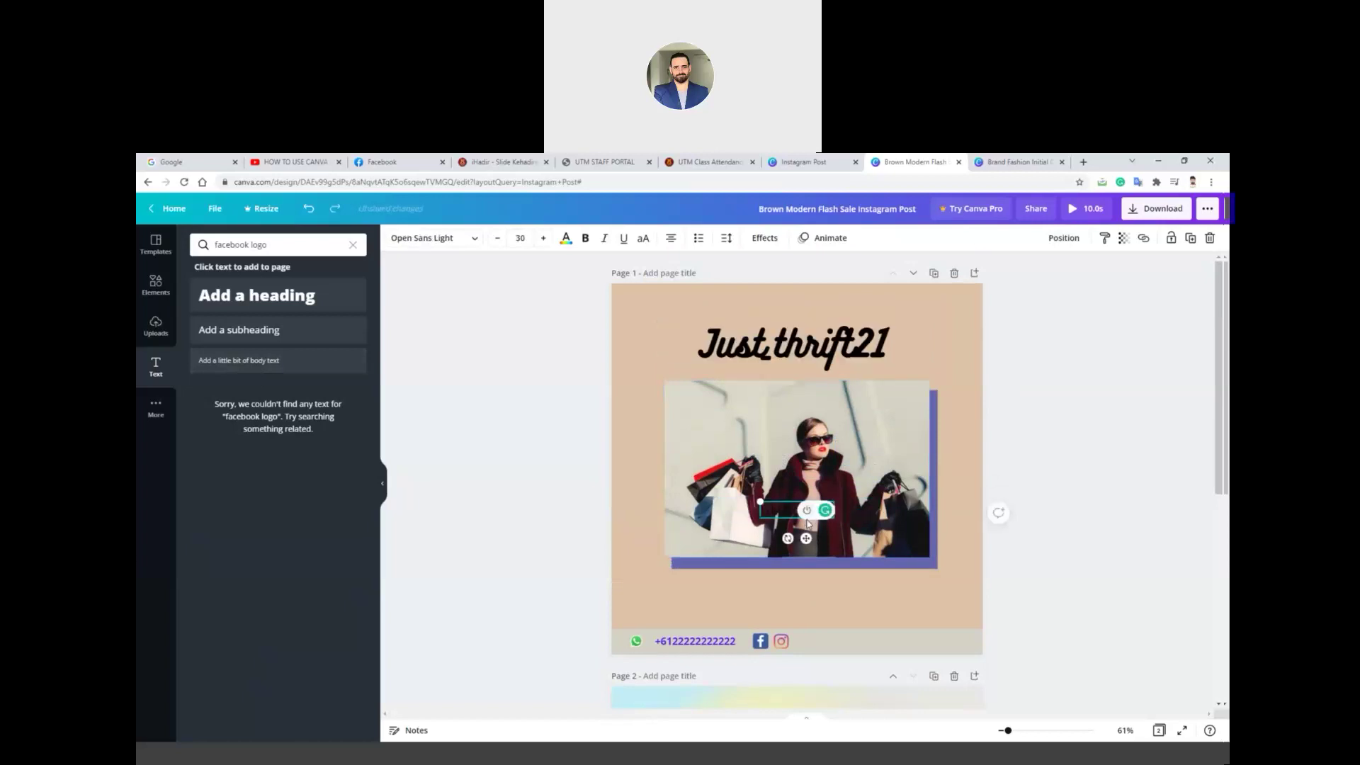
drag(820, 517, 843, 669)
double_click(837, 642)
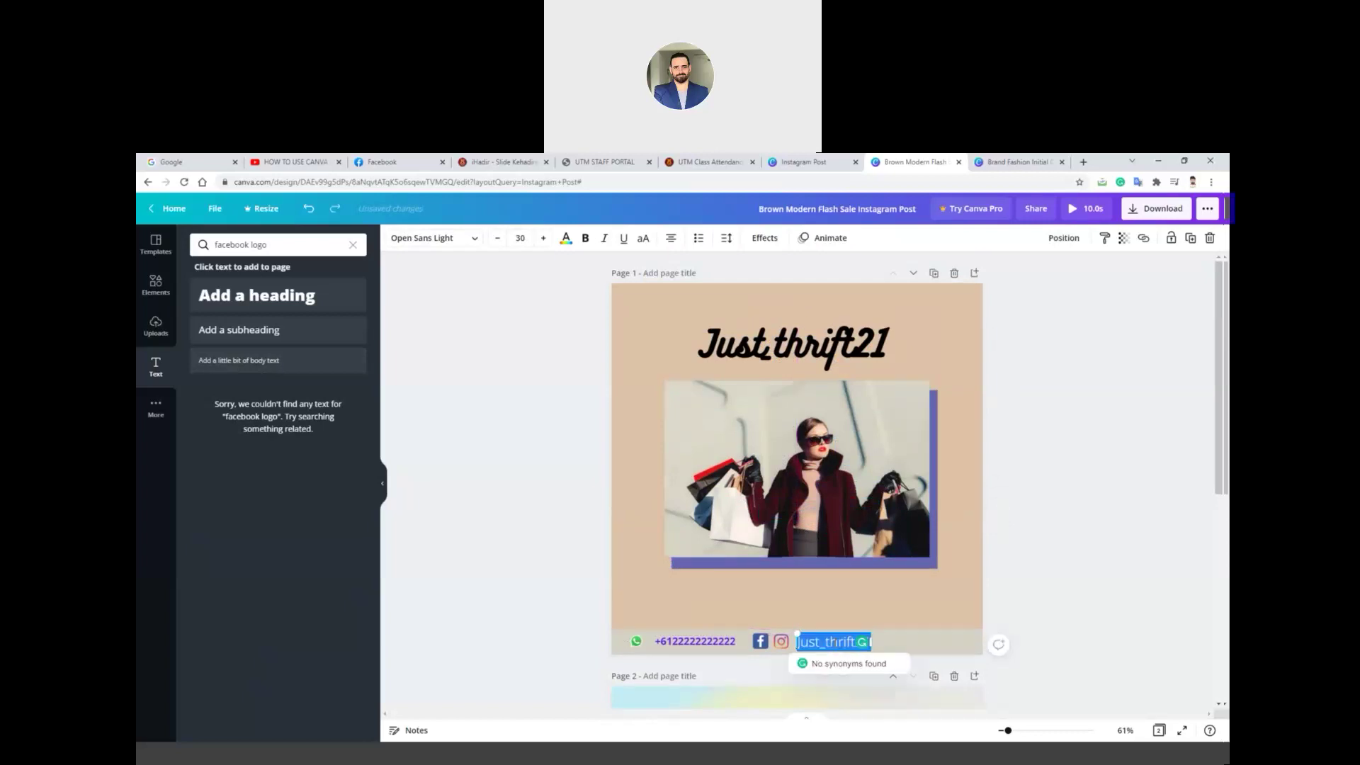
- Set the phone number's text color to black
double_click(730, 642)
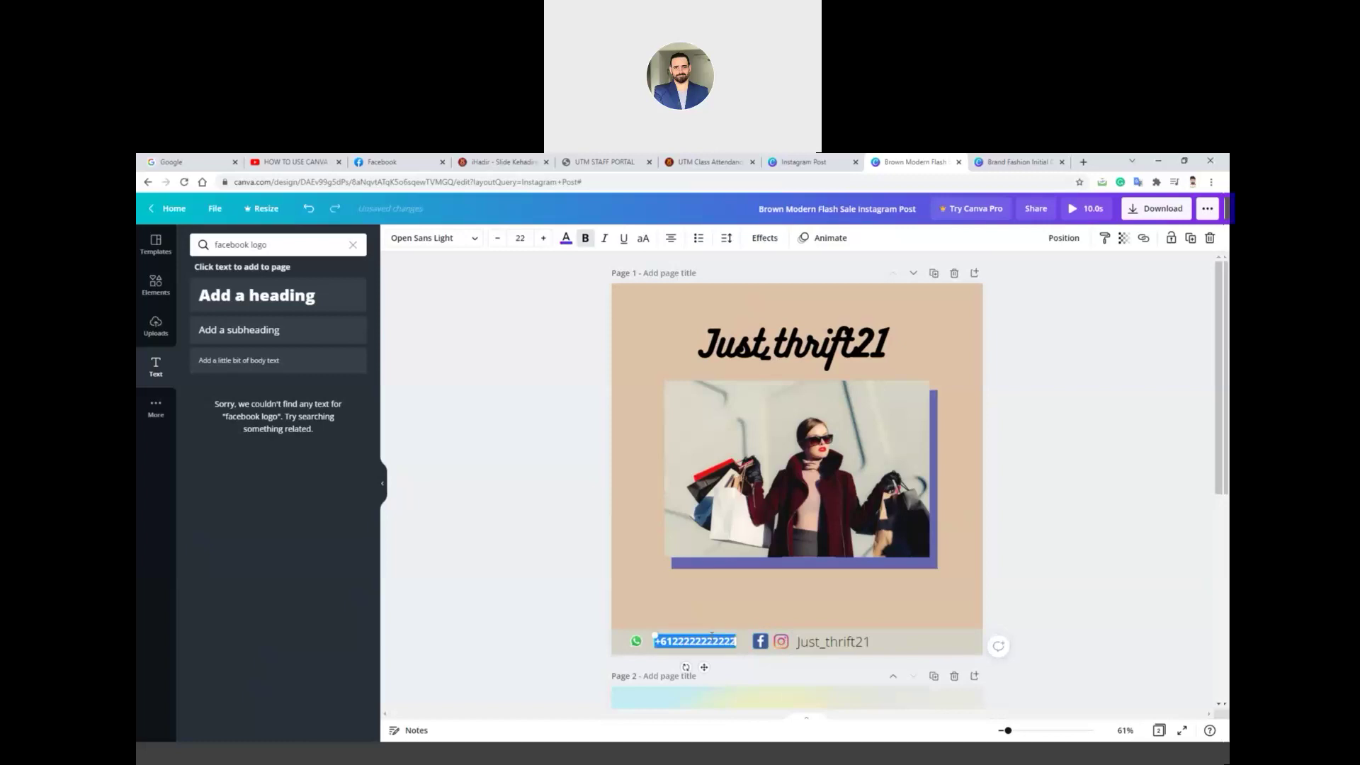
click(567, 239)
click(418, 404)
click(538, 623)
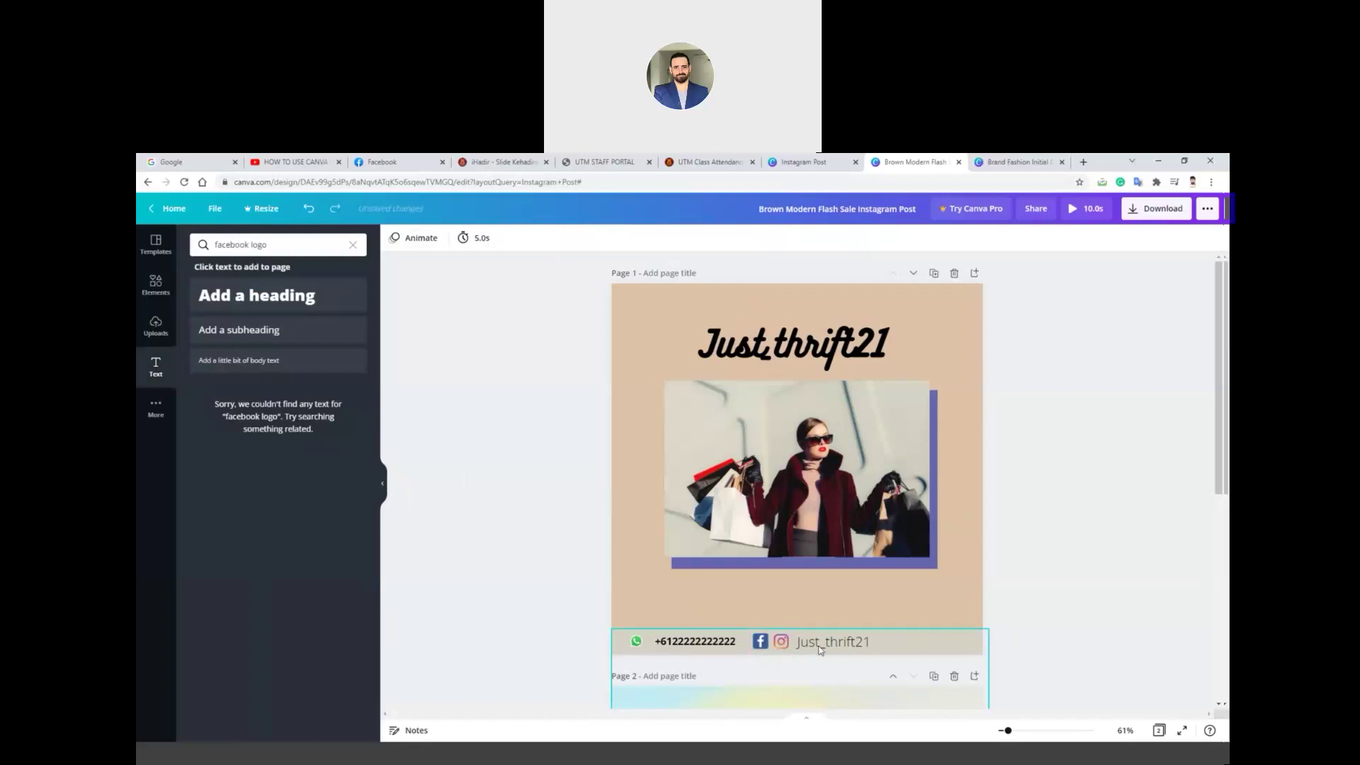
- Select the shop name, social icons and phone number together and center them horizontally on the contact strip
click(850, 647)
shift+click(779, 645)
shift+click(760, 646)
shift+click(698, 641)
shift+click(637, 641)
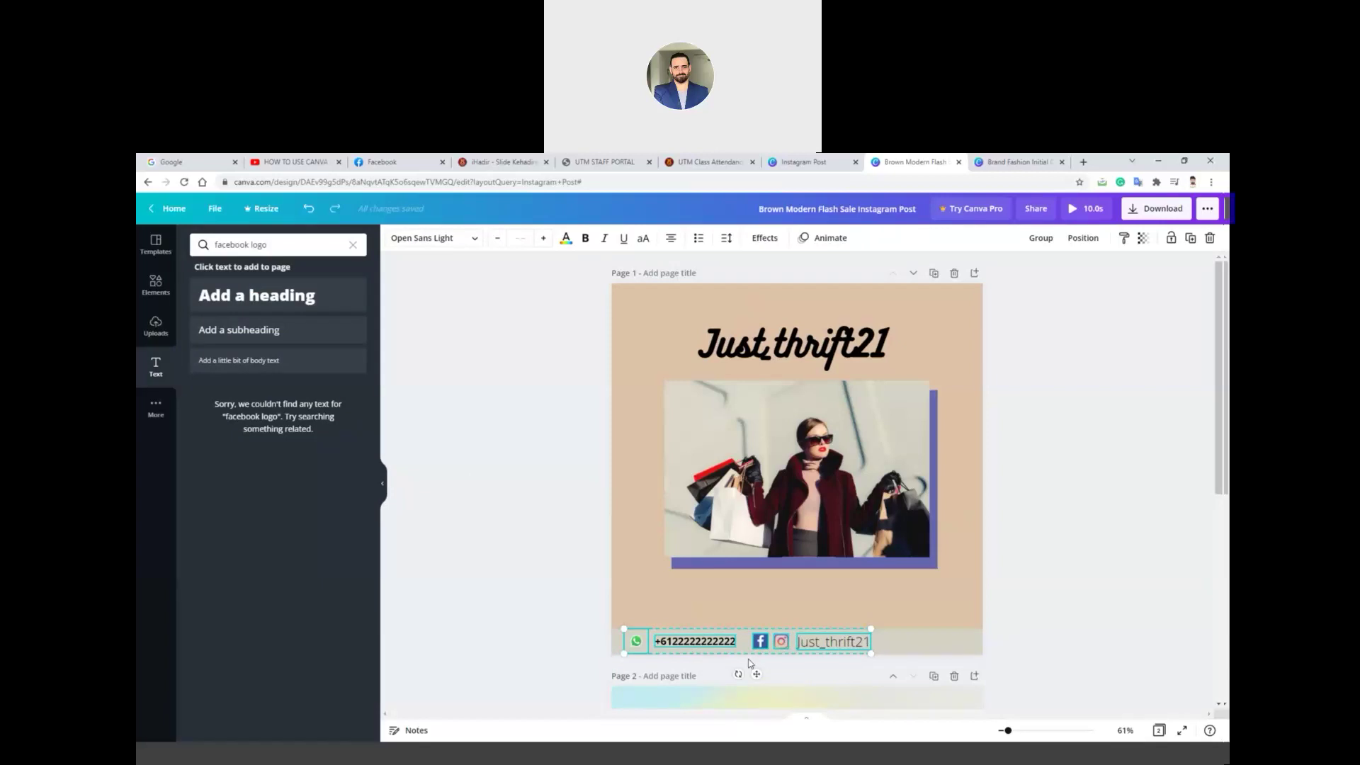
drag(756, 674, 801, 678)
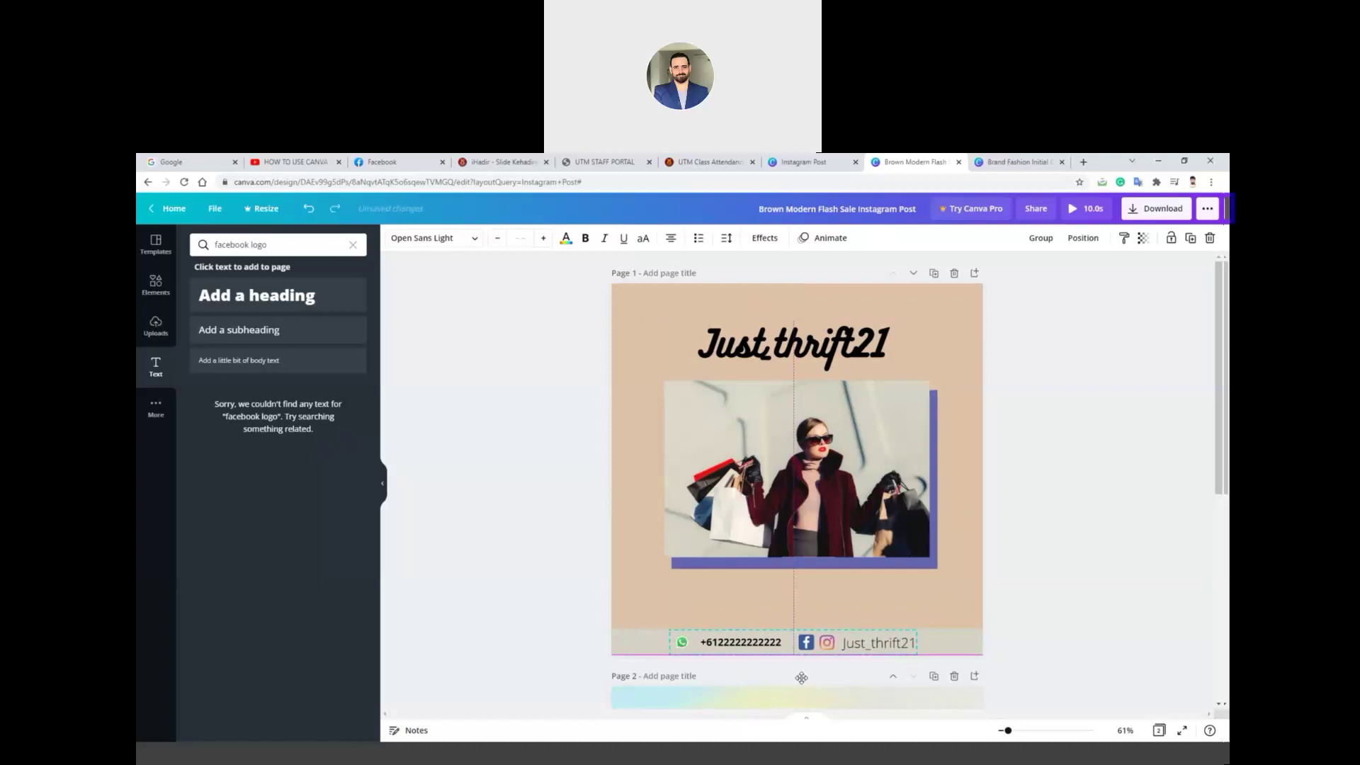
drag(800, 678, 802, 680)
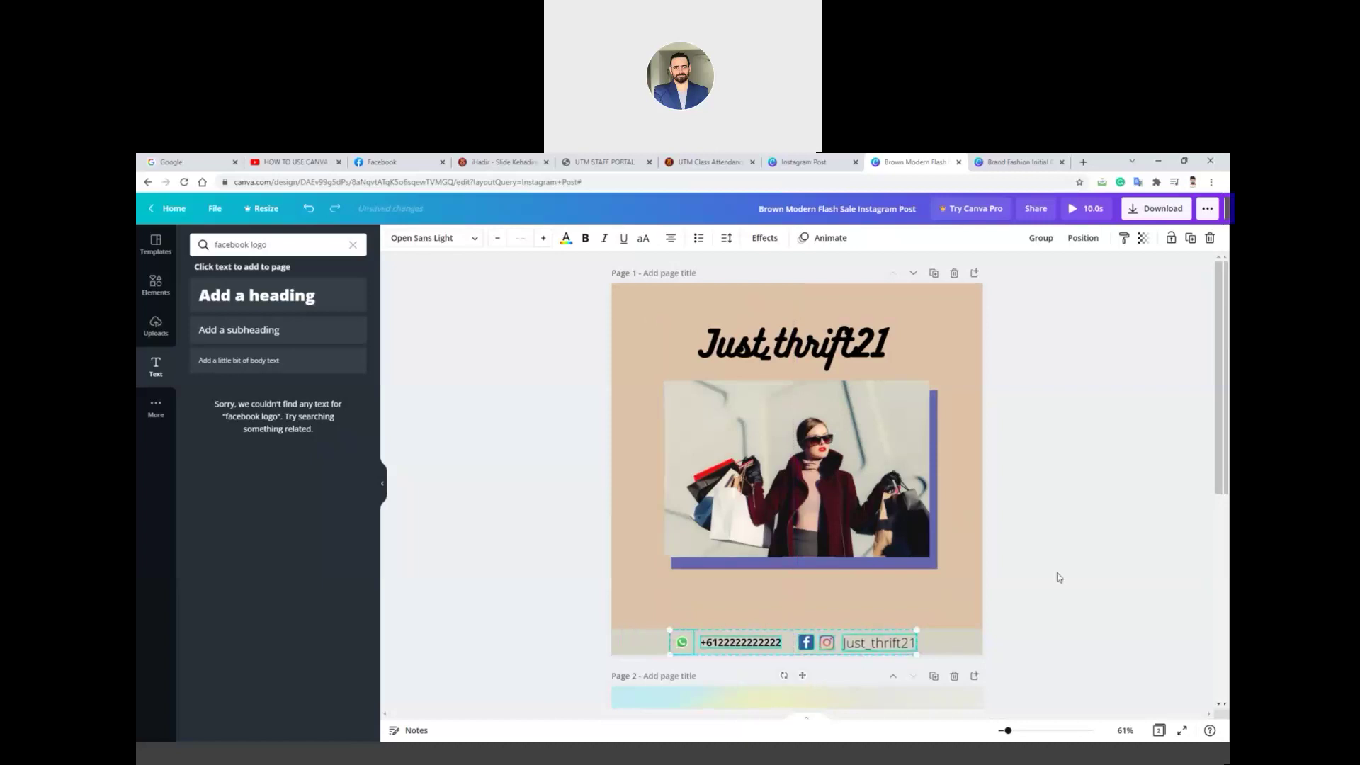
click(1082, 547)
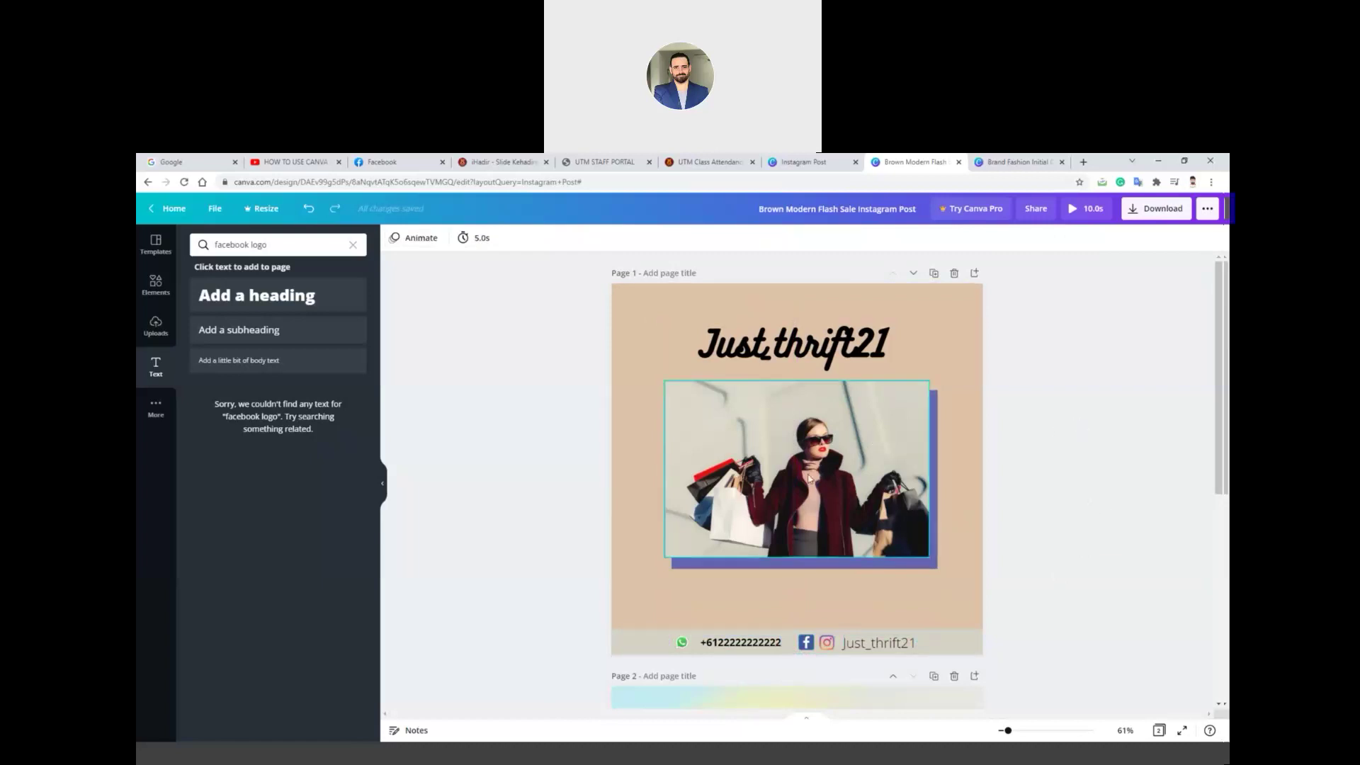
click(918, 548)
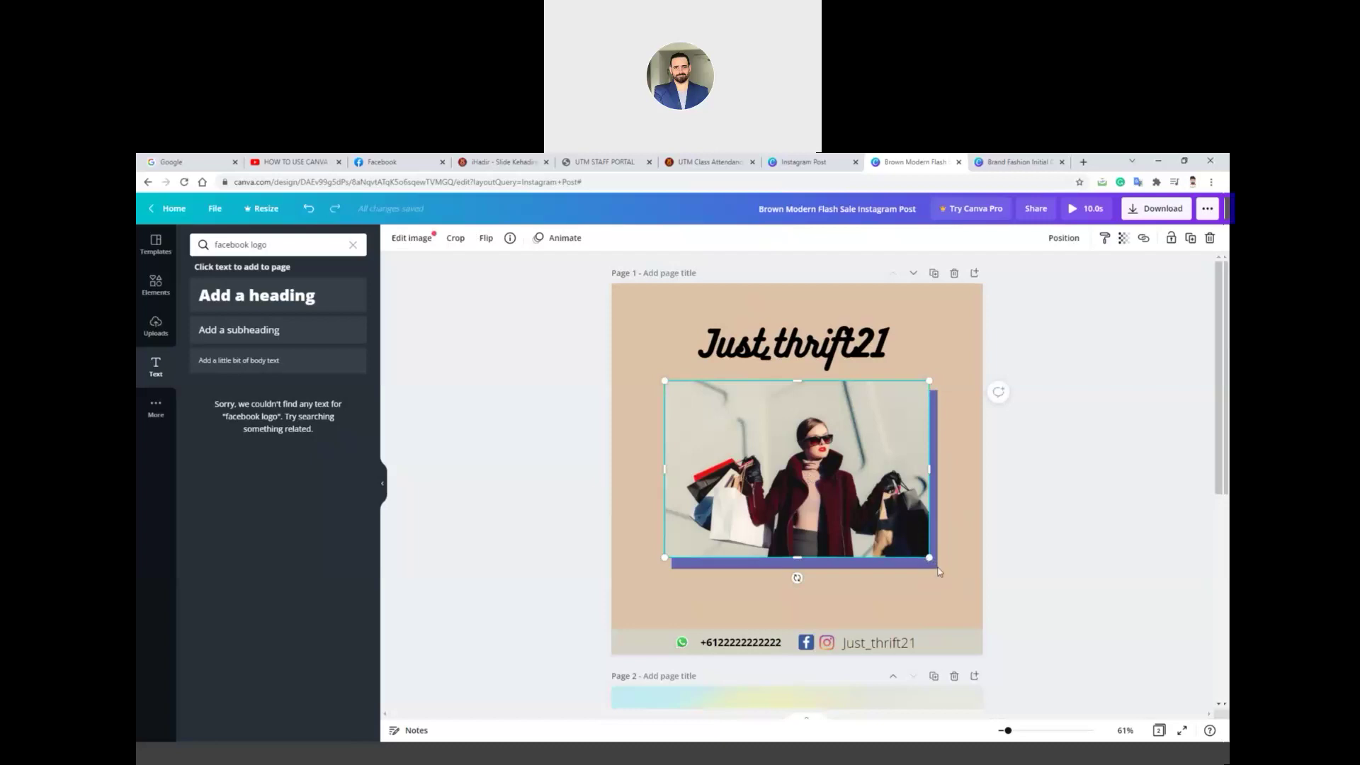
click(1076, 538)
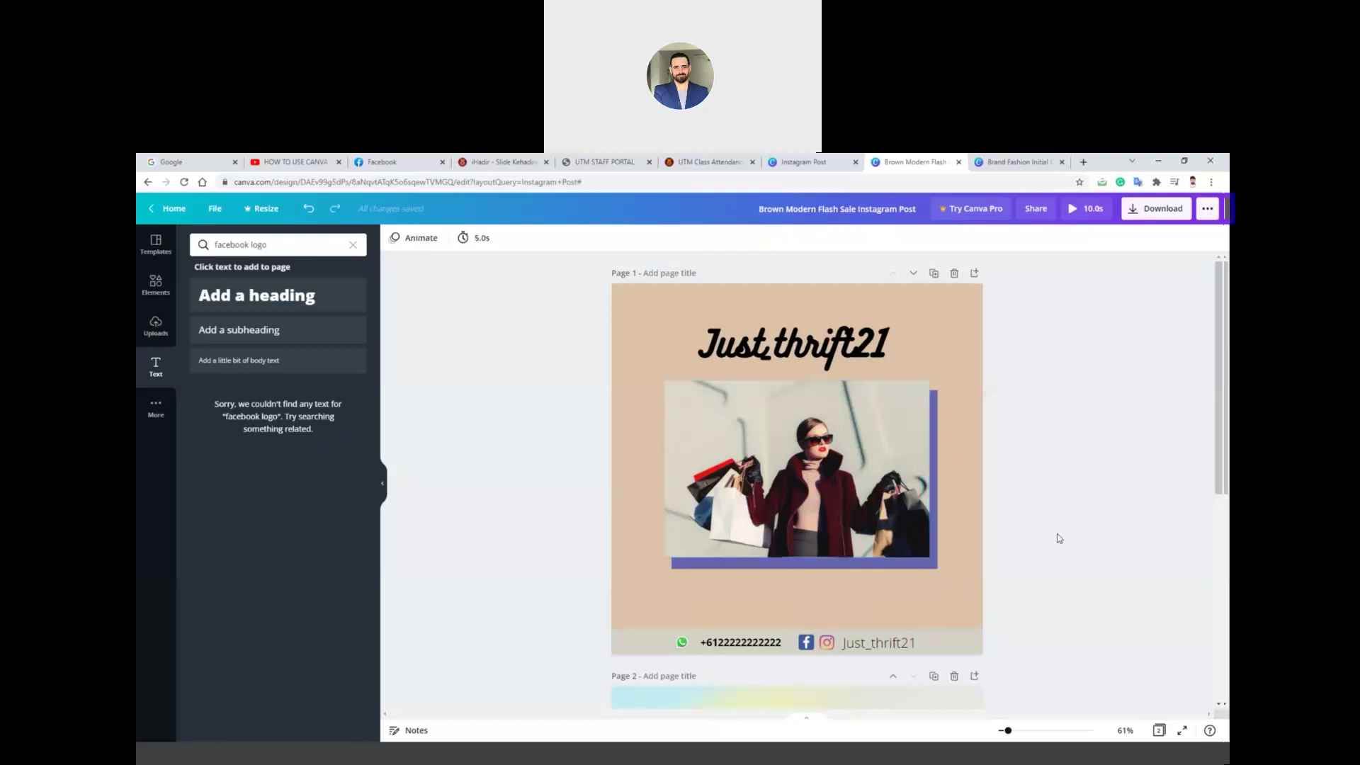
- Clear the element search, add a square shape, shrink it and place it in the post's upper-left corner
click(153, 286)
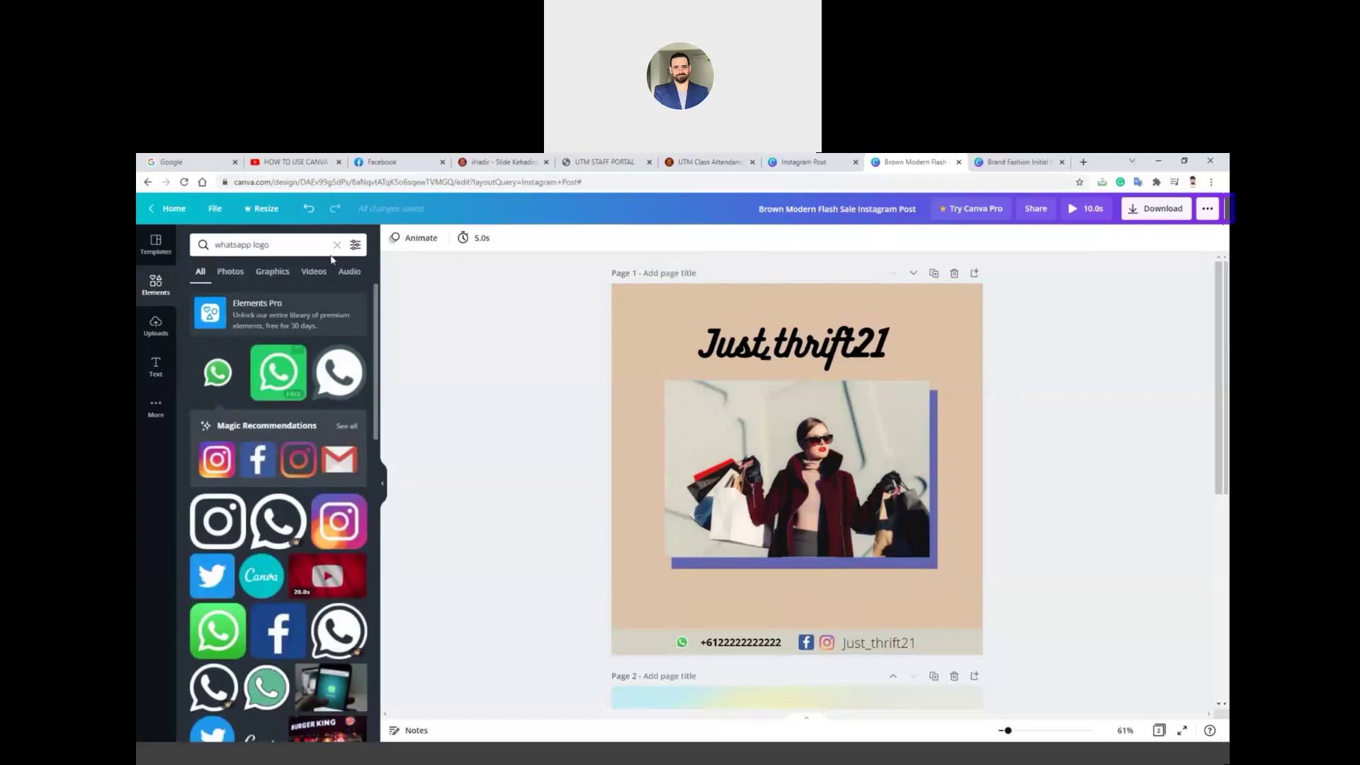
click(336, 245)
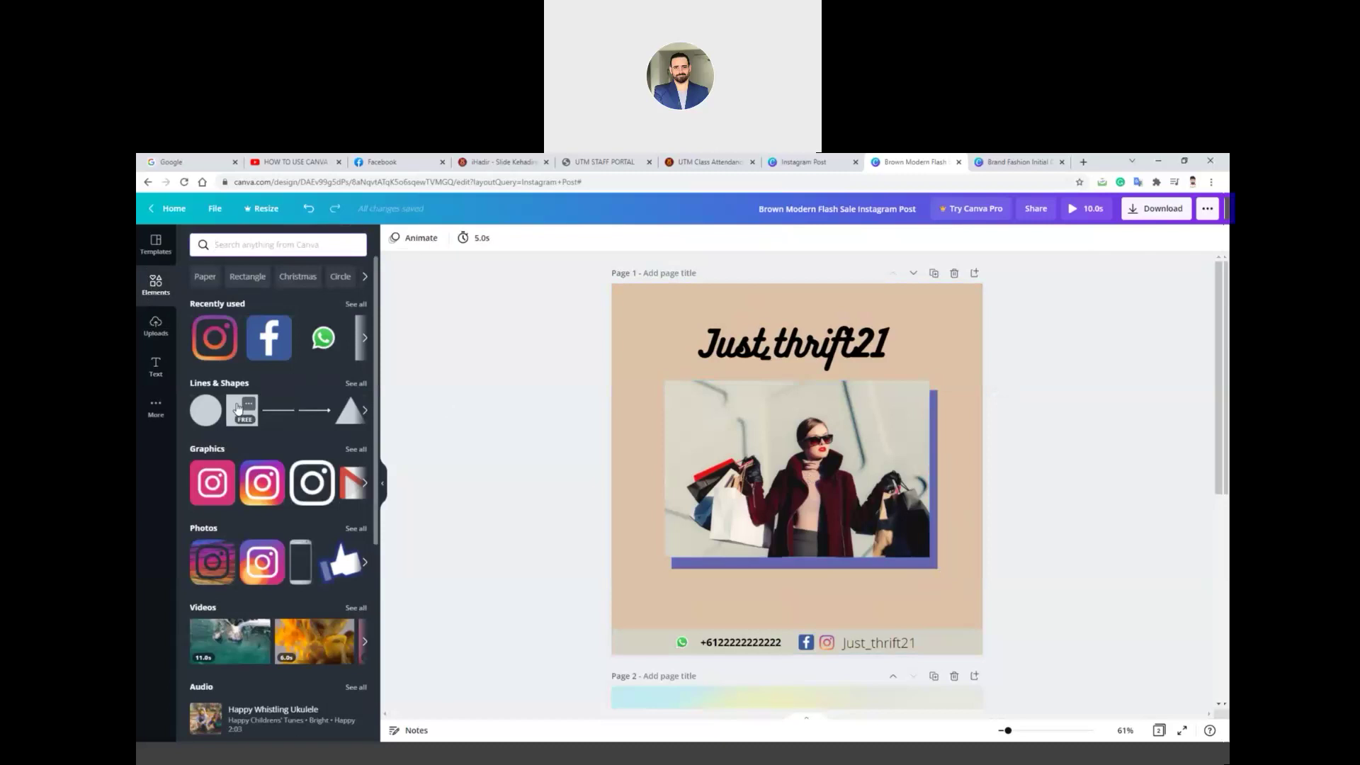
click(238, 409)
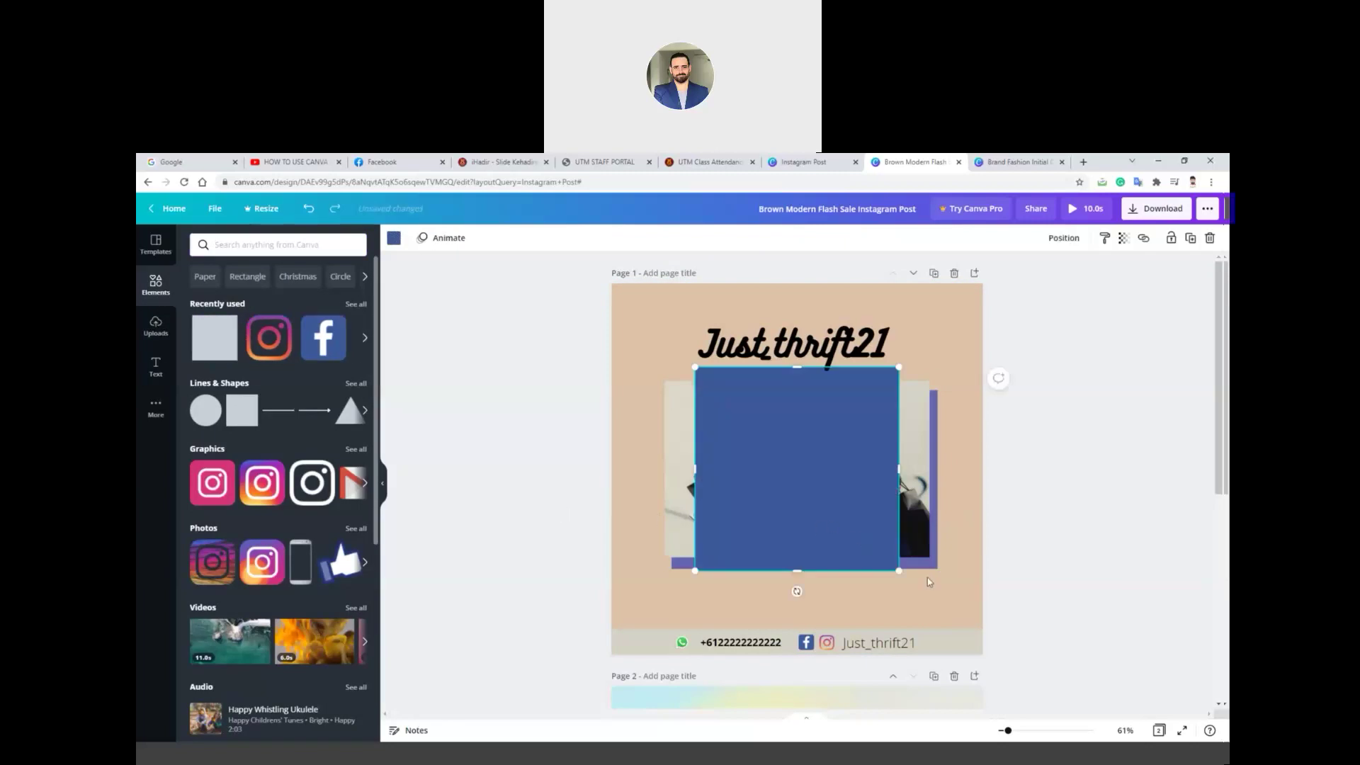
drag(867, 552, 633, 320)
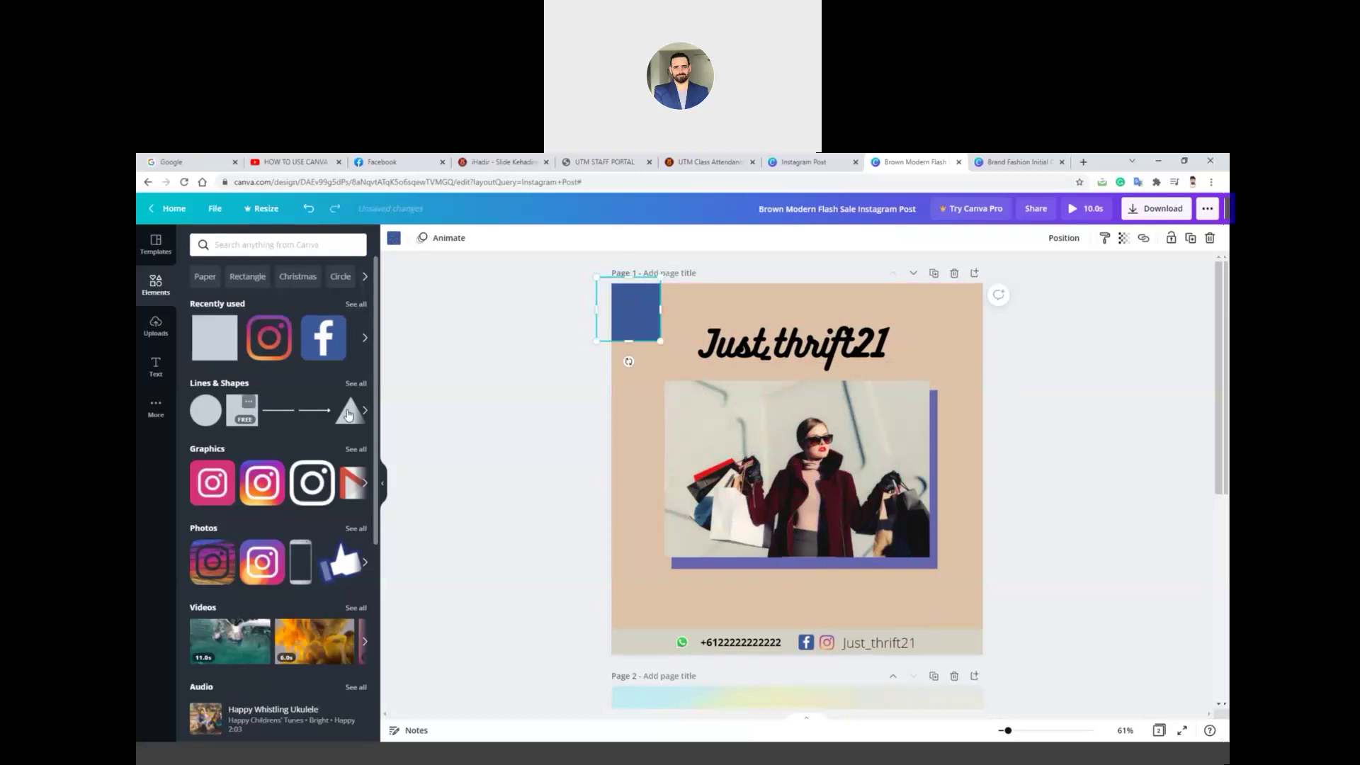
- Add a circle shape, shrink it and place it overlapping the blue square's lower-right corner
click(212, 403)
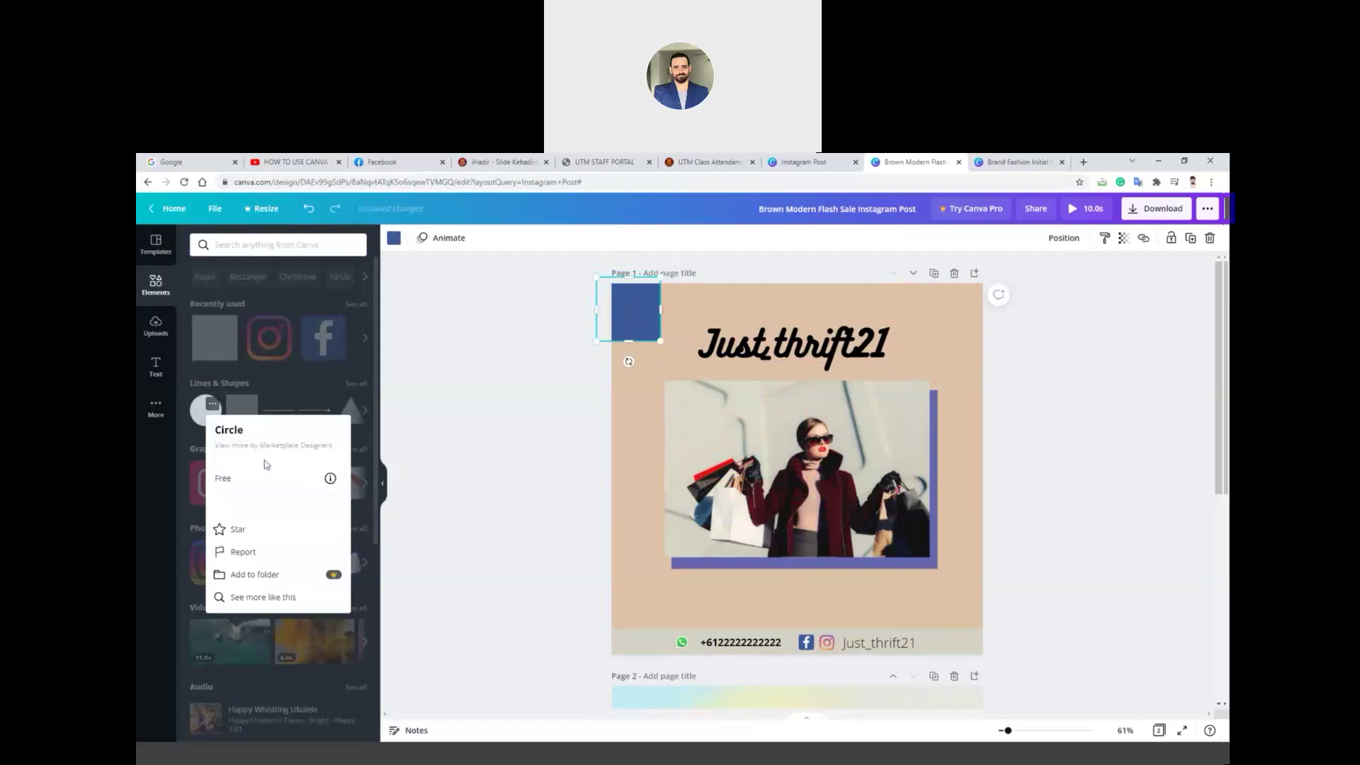
click(206, 410)
click(205, 410)
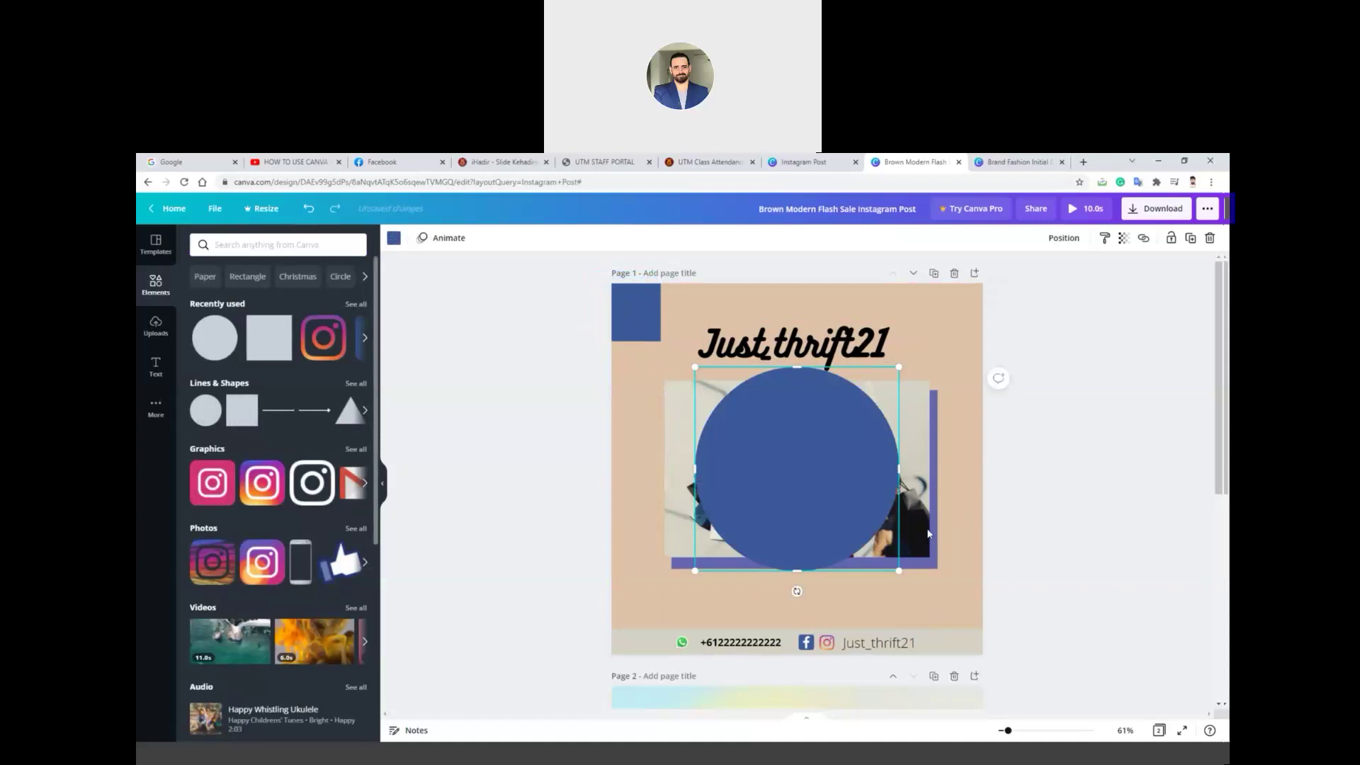
drag(824, 482, 651, 339)
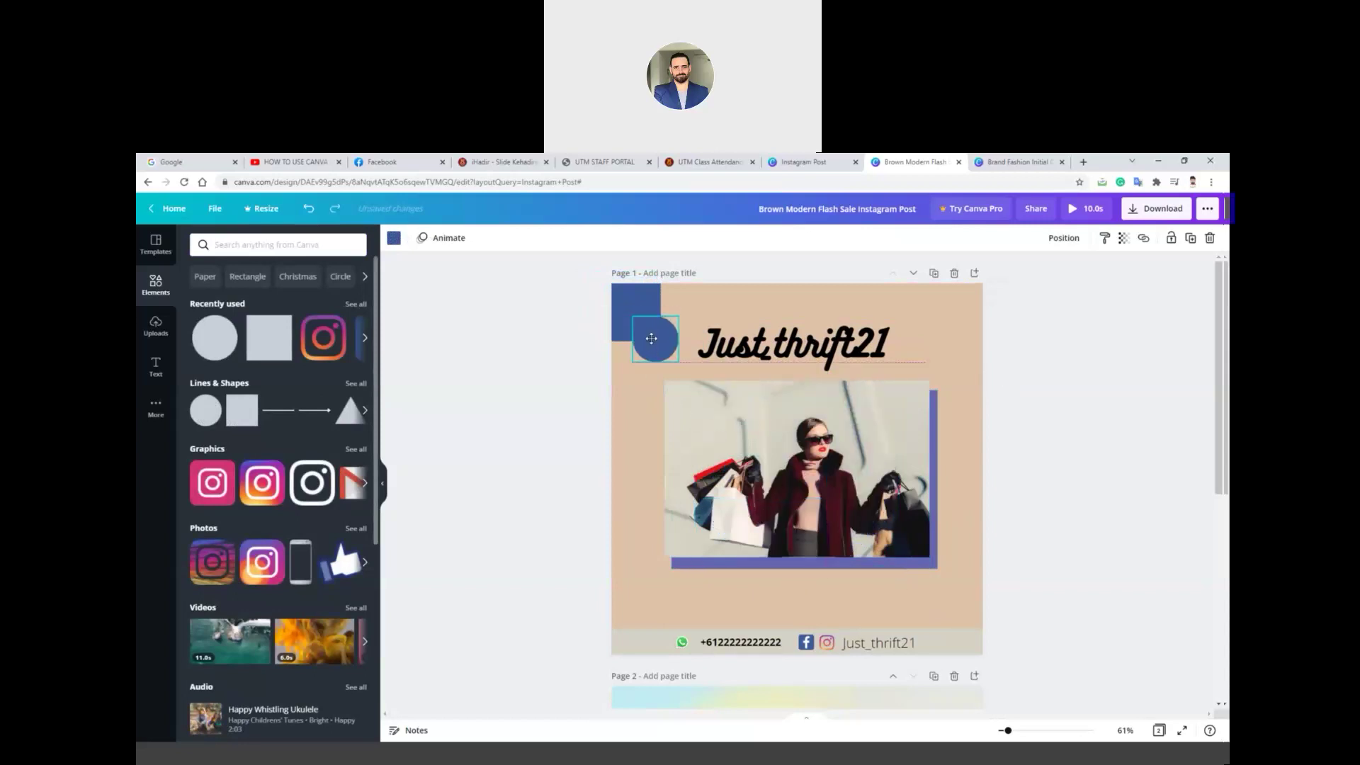
click(549, 468)
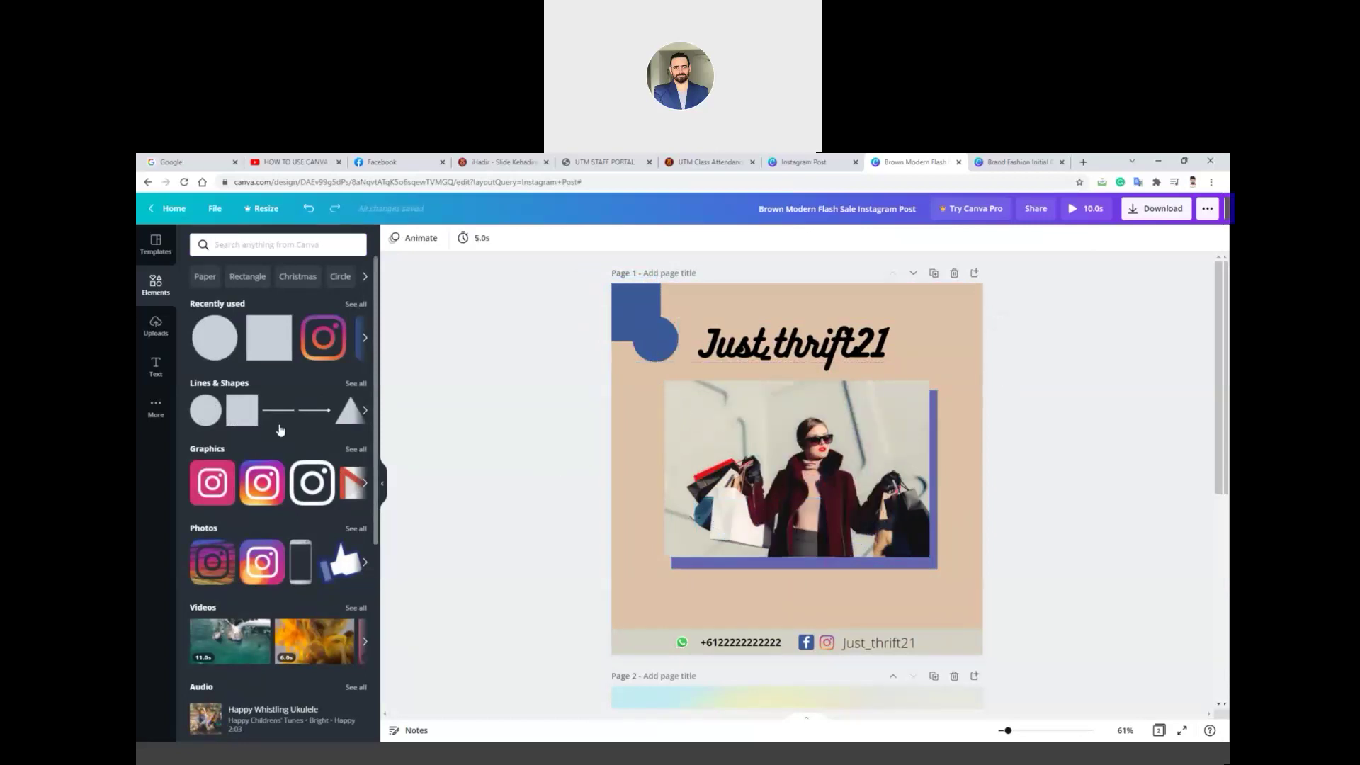
- Add a triangle shape, move it to the photo's lower-right corner and send it backward behind the photo
click(364, 410)
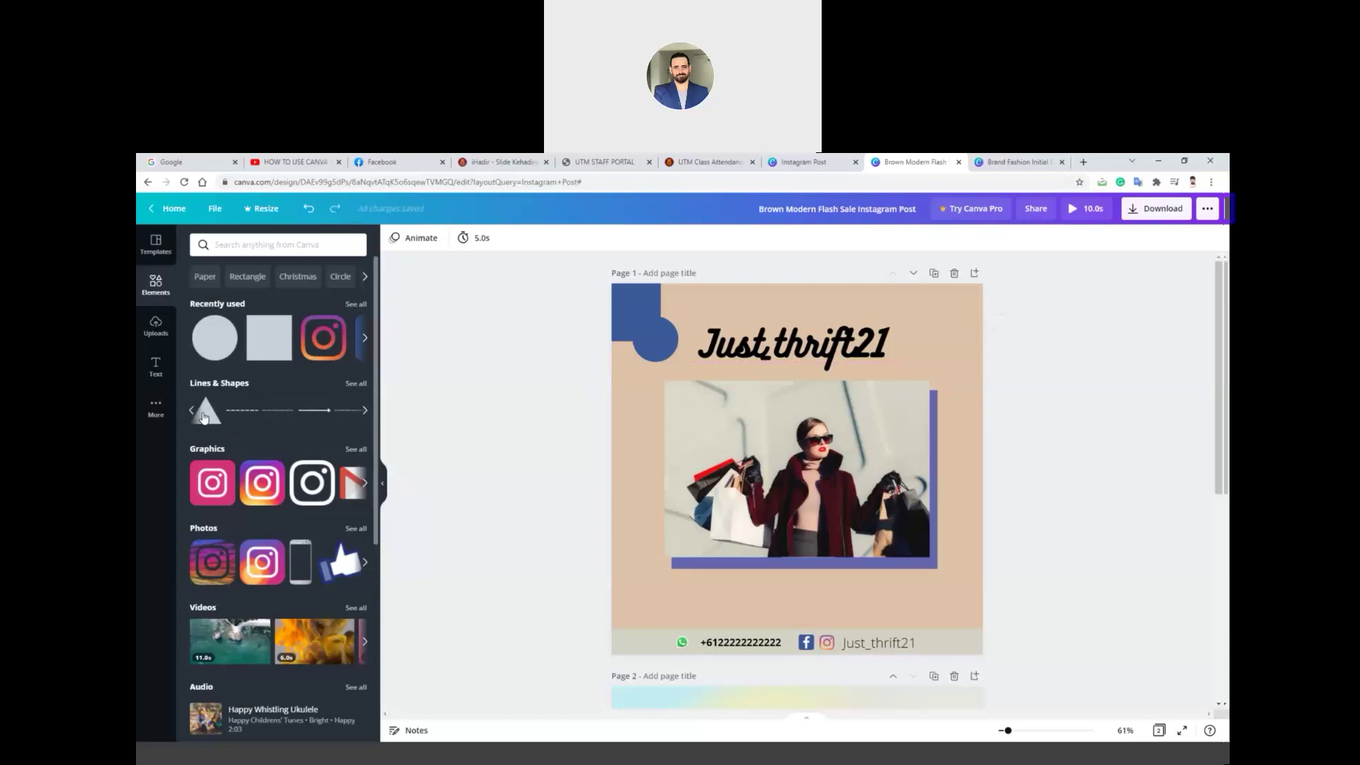
click(199, 414)
click(350, 414)
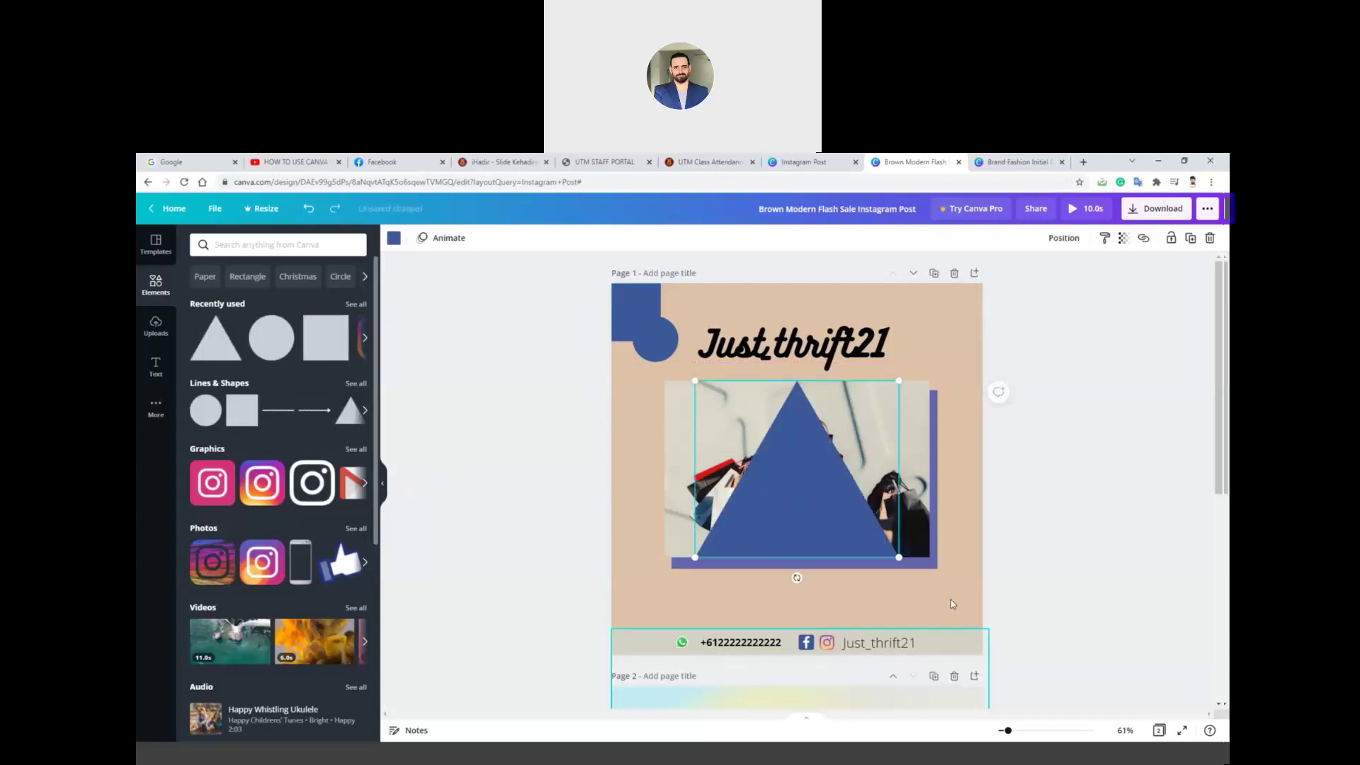
drag(821, 509, 903, 555)
right_click(903, 555)
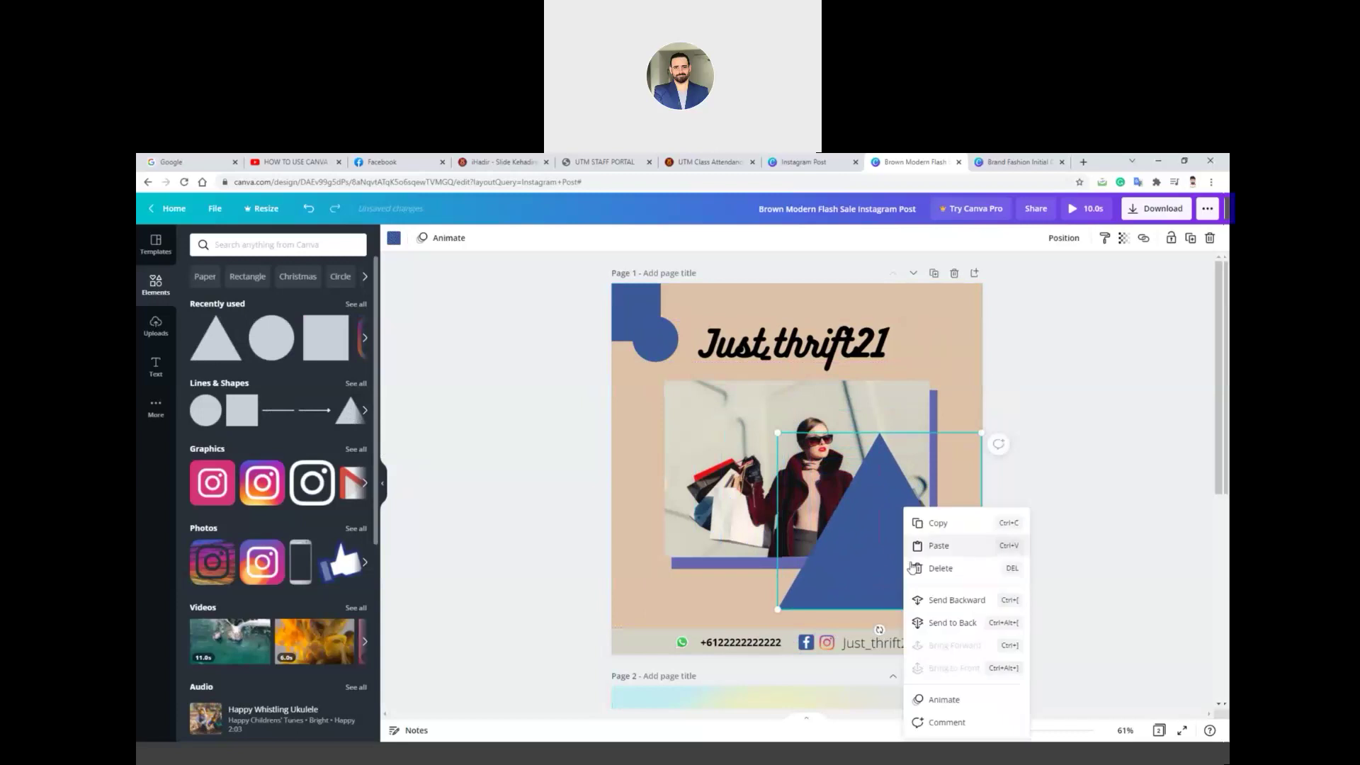
click(943, 601)
click(1148, 546)
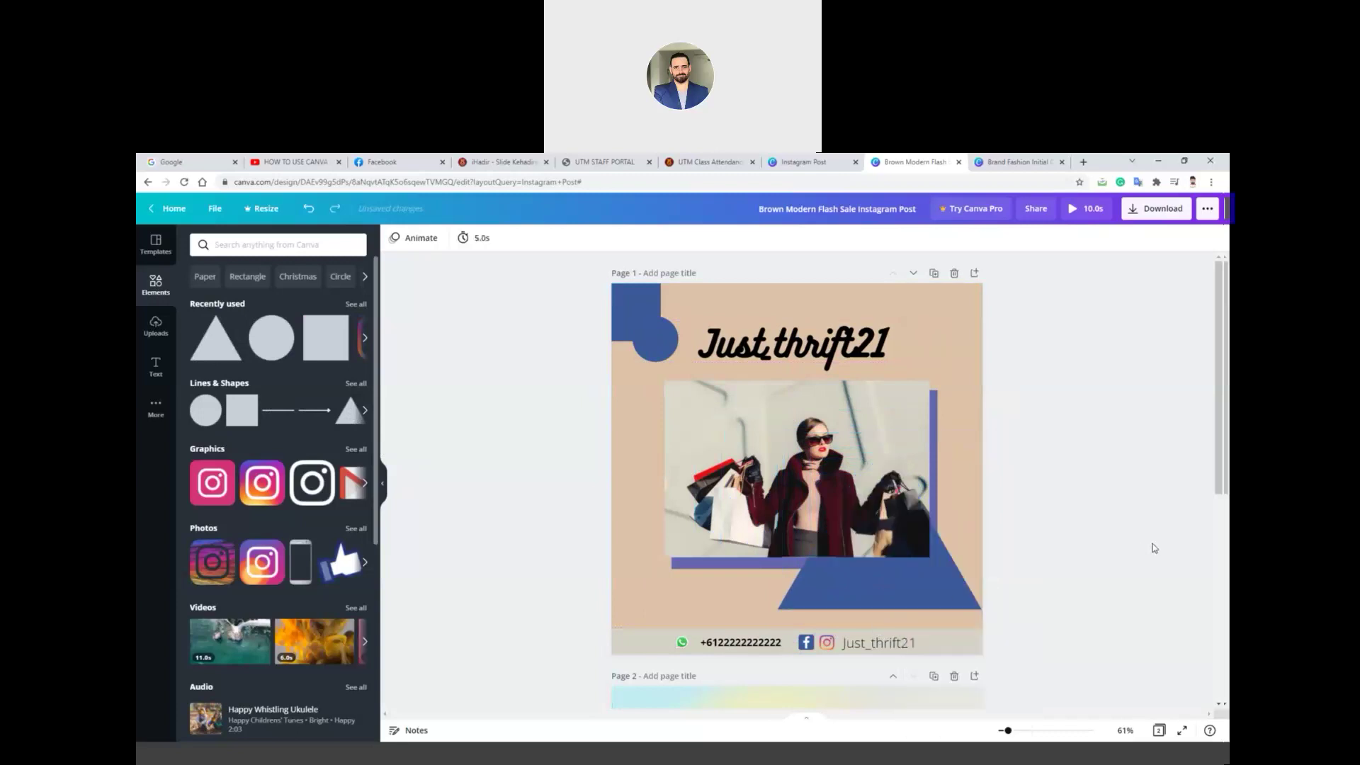
- Shrink the circle, move it to the post's left edge beside the photo, and place a duplicate on the right edge beside the heading
click(668, 360)
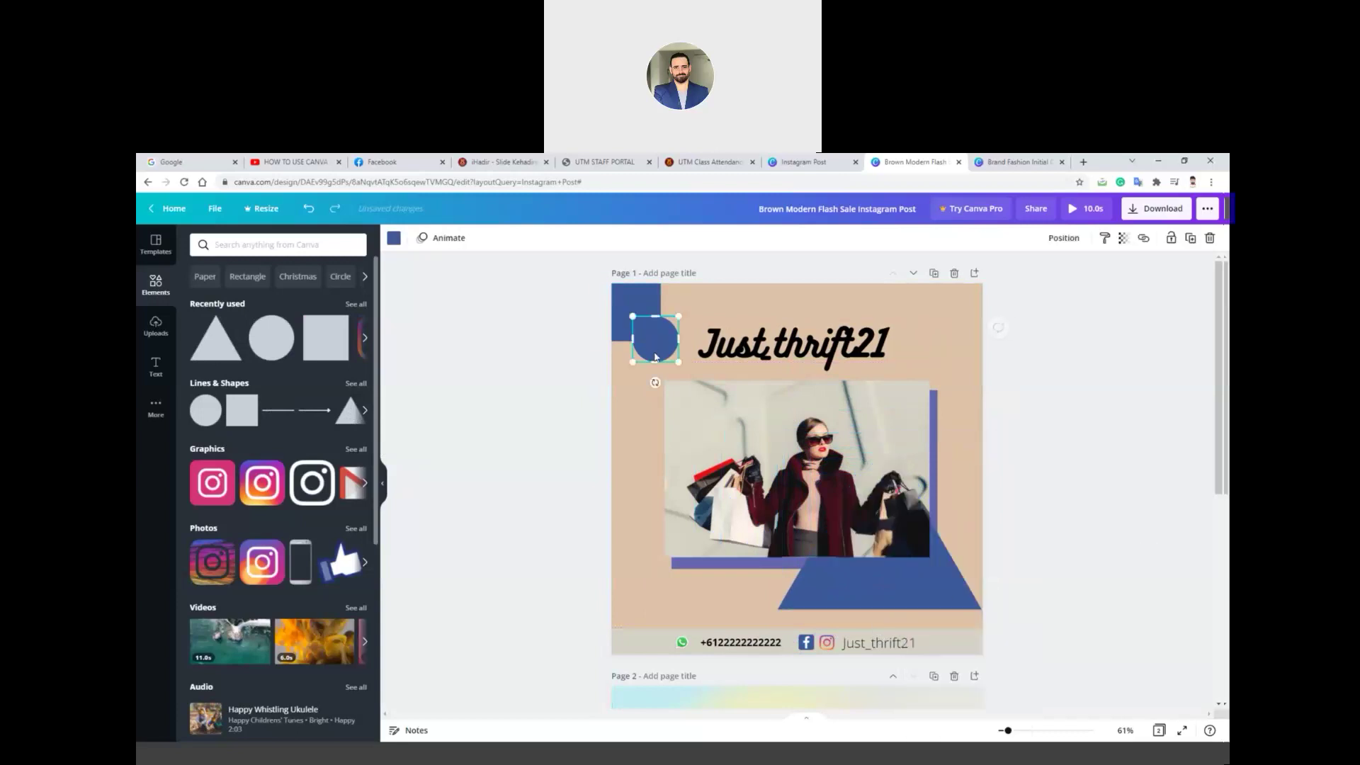
drag(672, 362, 621, 546)
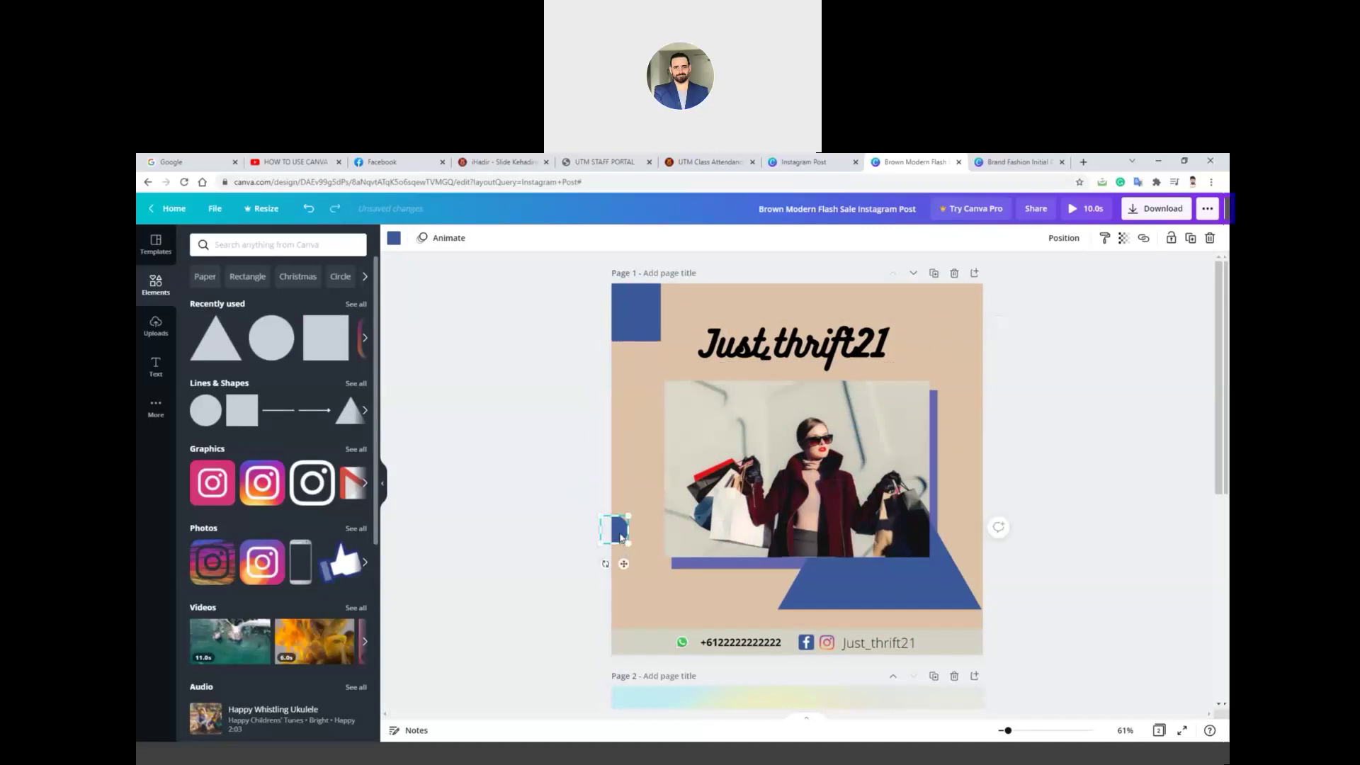
key(ctrl+d)
drag(1020, 514, 988, 326)
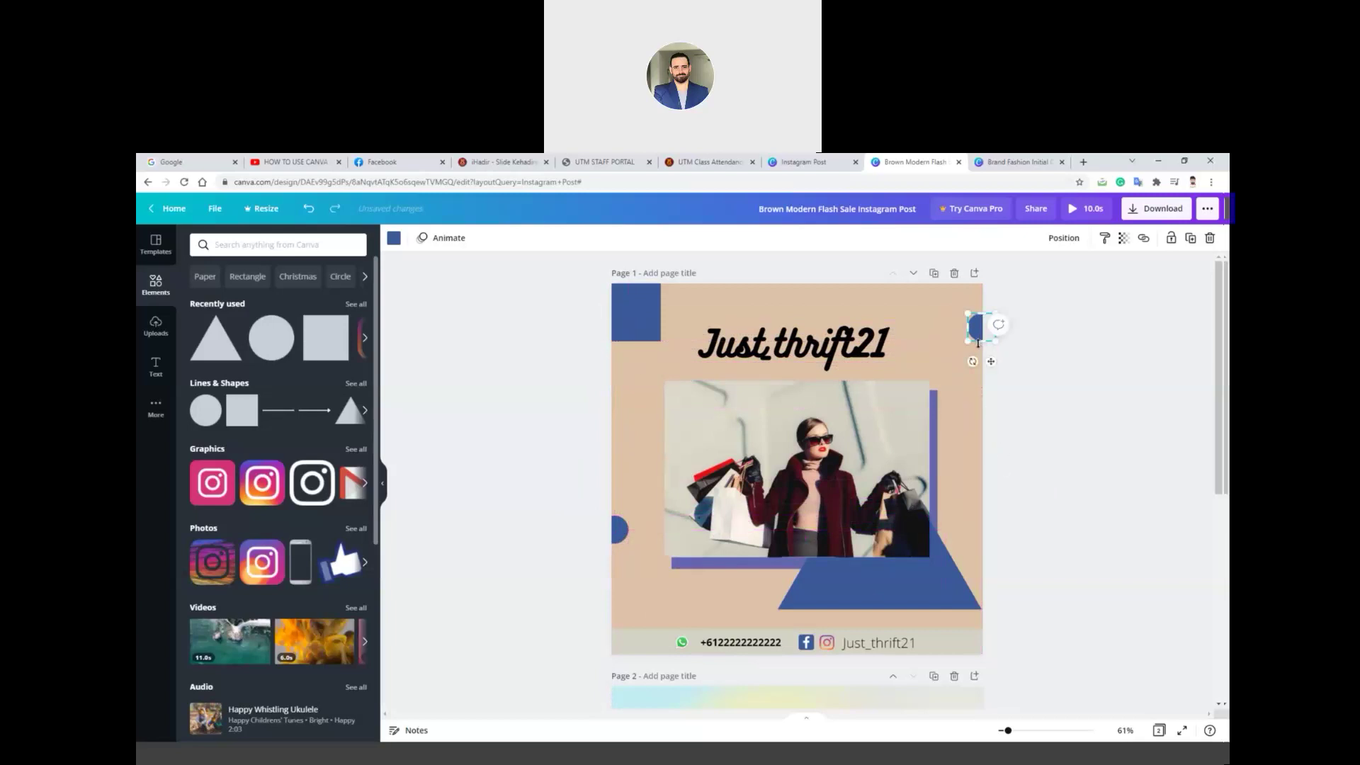
- Duplicate the blue circle, place the copy at the post's lower-left above the contact strip, and send it backward behind the strip
key(ctrl+d)
drag(980, 329, 640, 628)
right_click(643, 632)
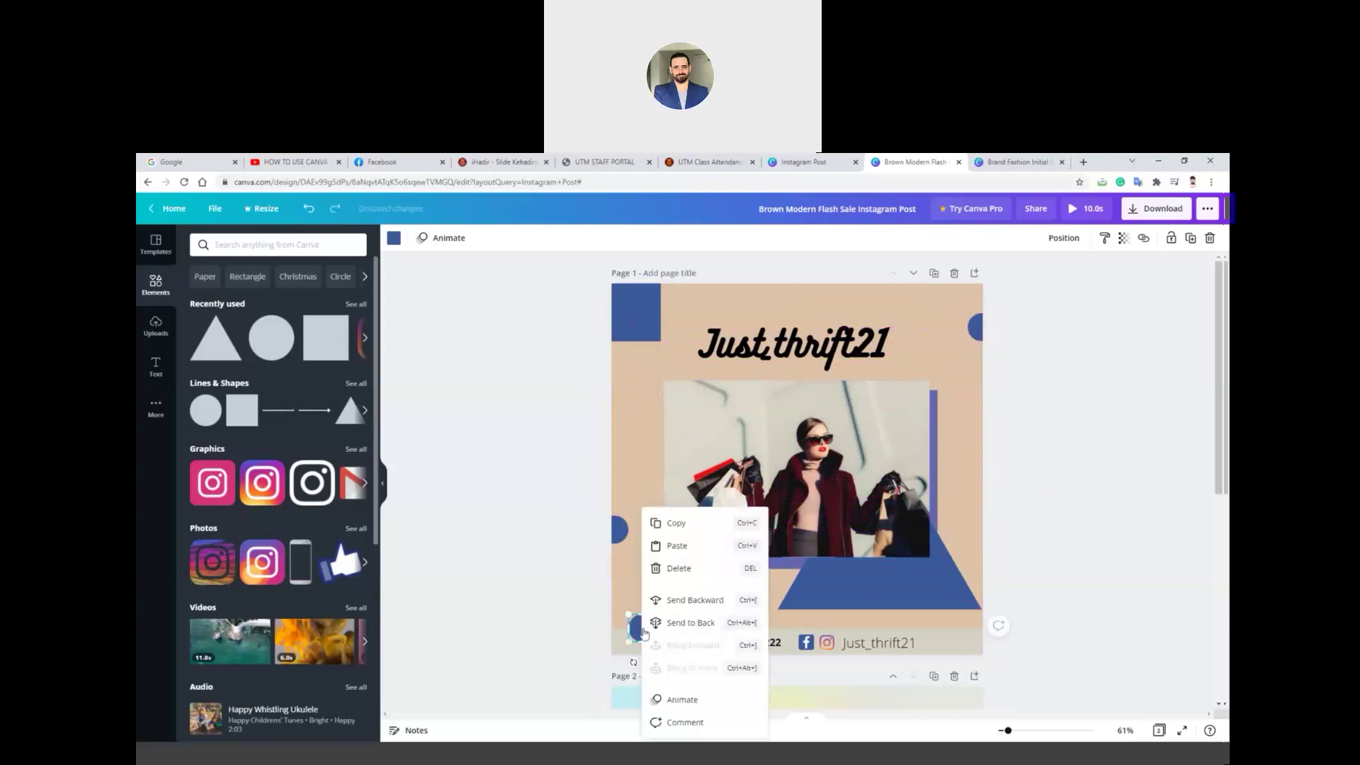
click(694, 600)
click(1134, 640)
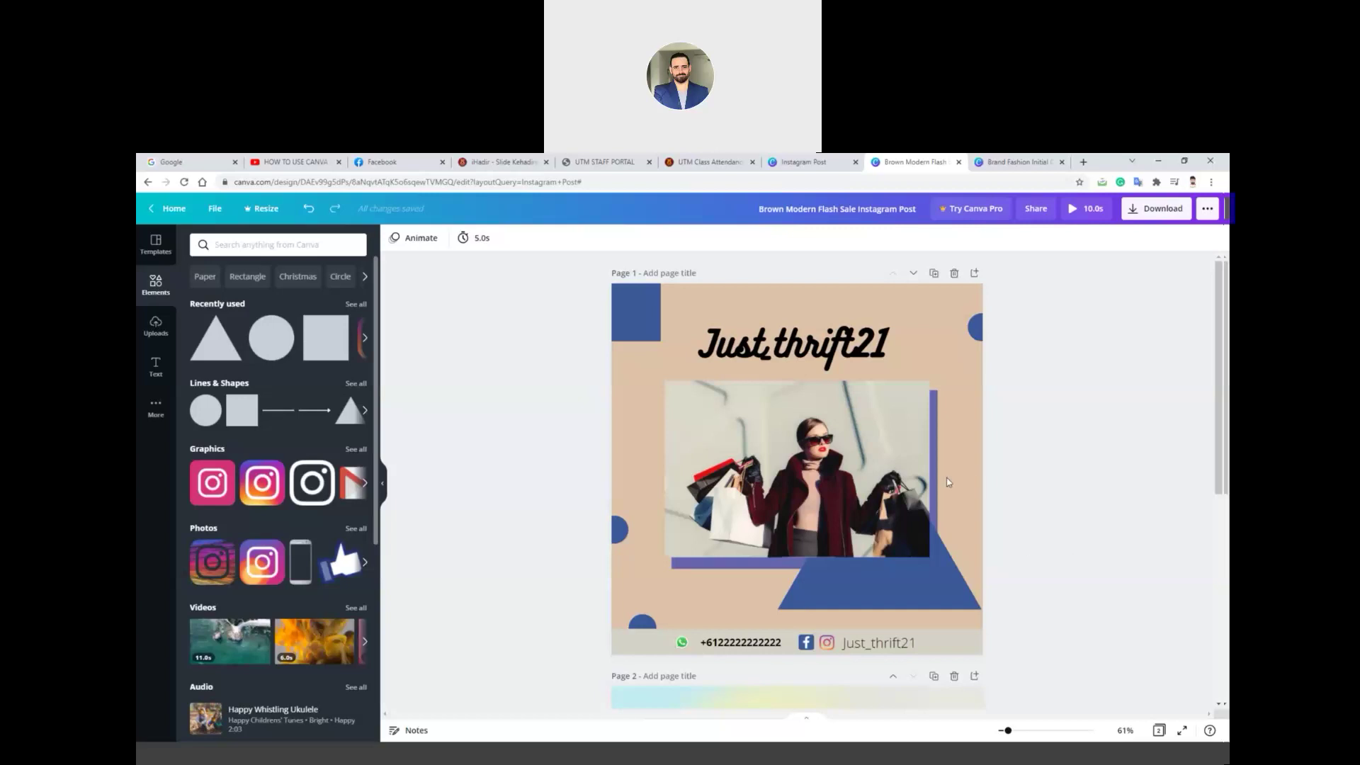
- Download all pages of the design as JPG and dismiss the download message
click(1155, 213)
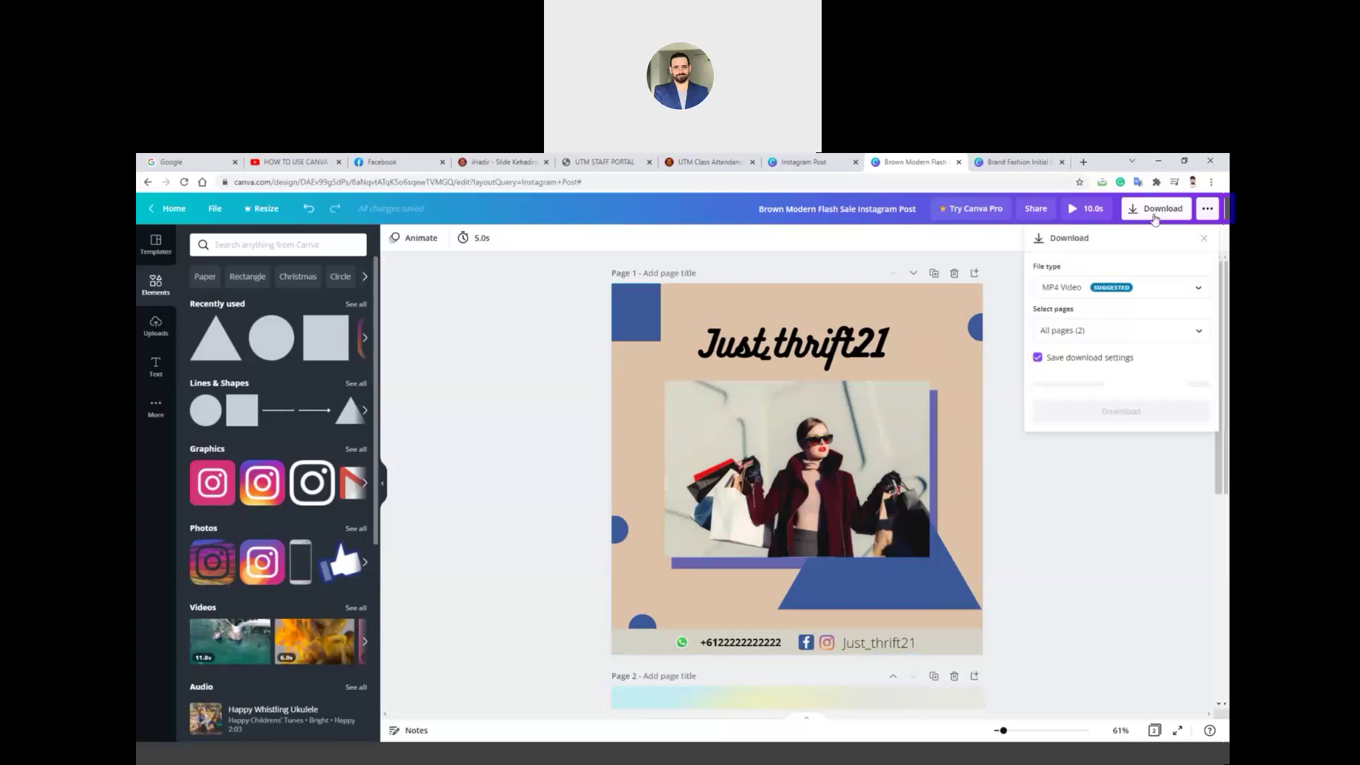
click(1195, 291)
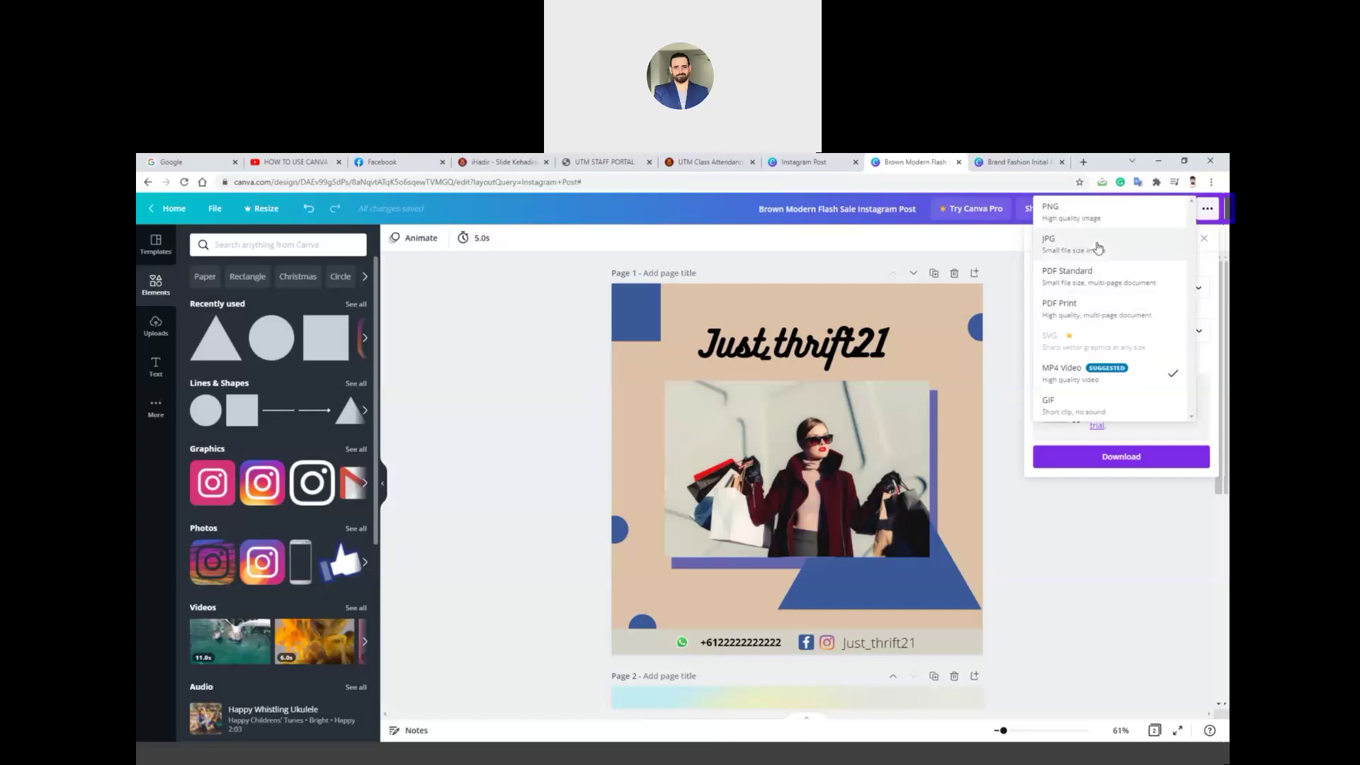
click(1062, 254)
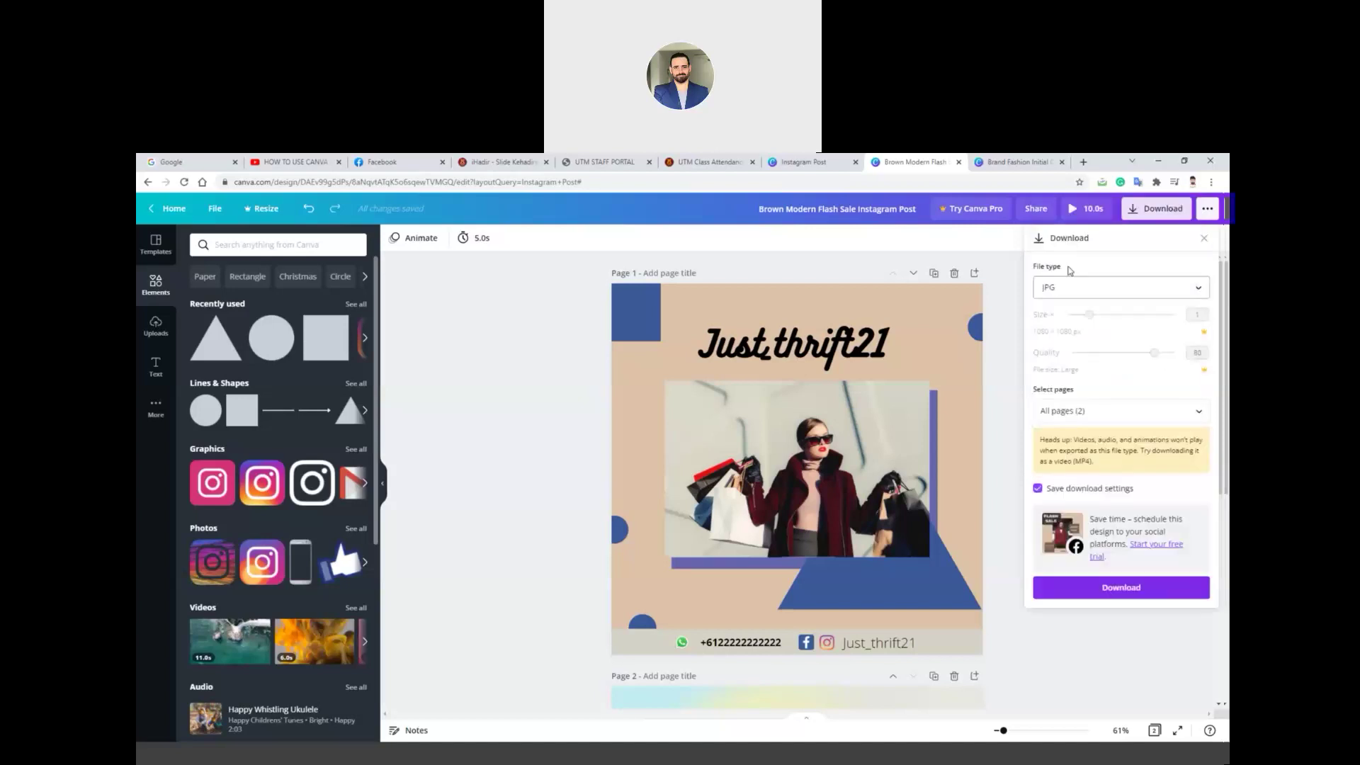
click(1115, 587)
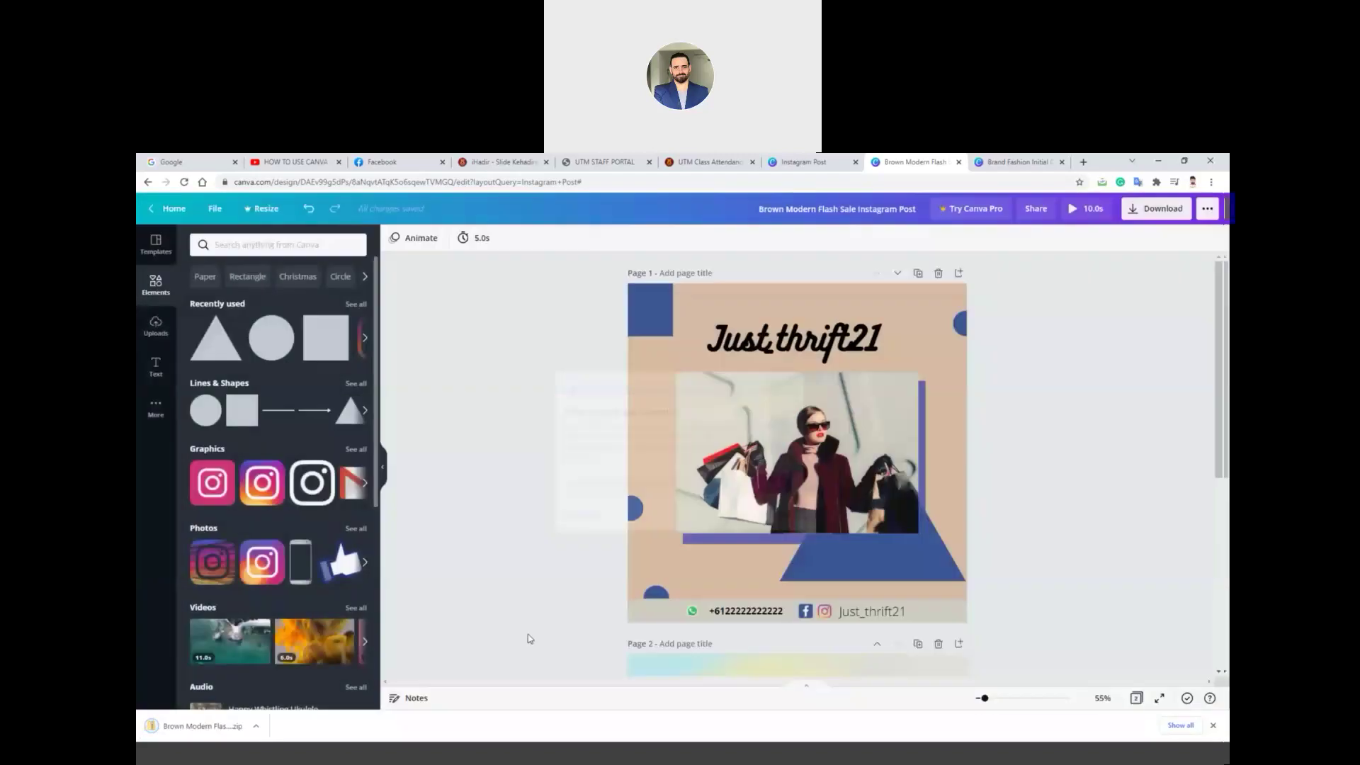
click(845, 380)
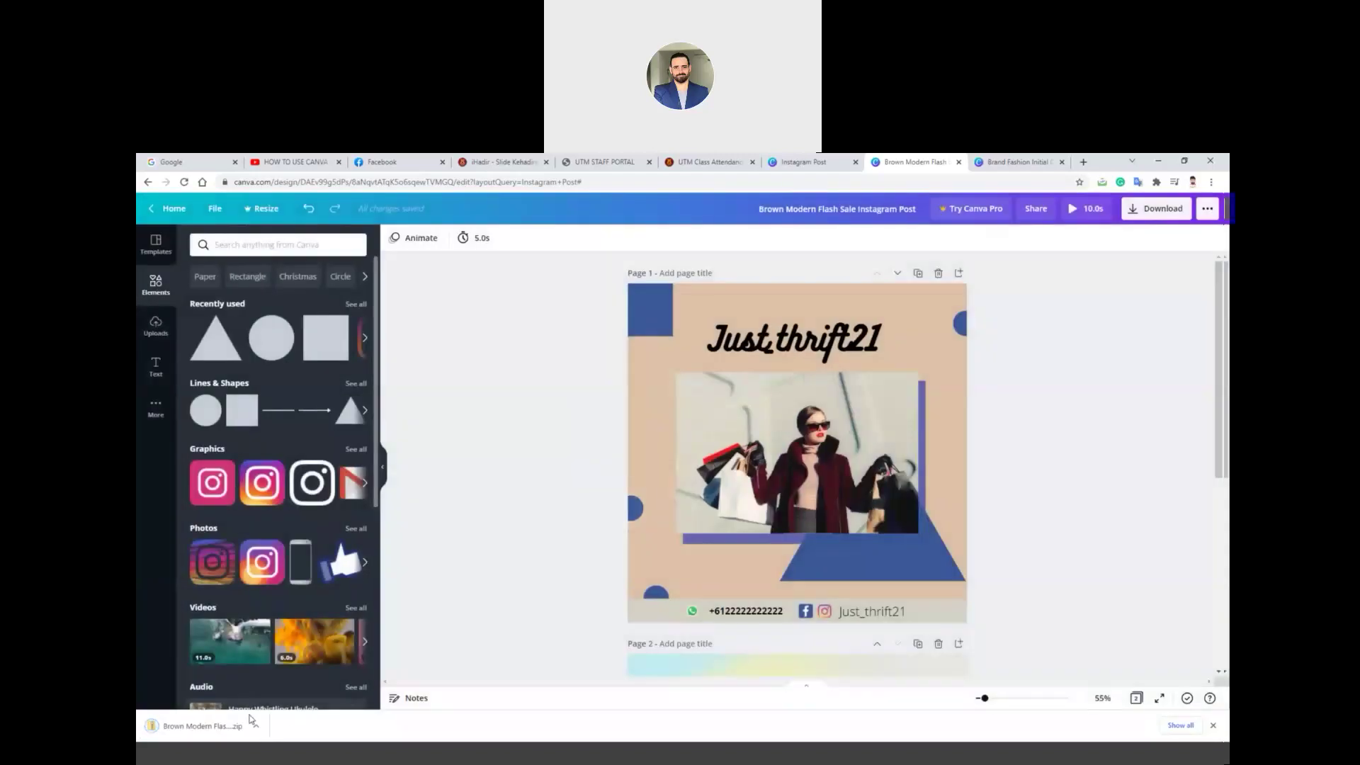
- Show the downloaded zip file in its folder, then return to the design
click(256, 726)
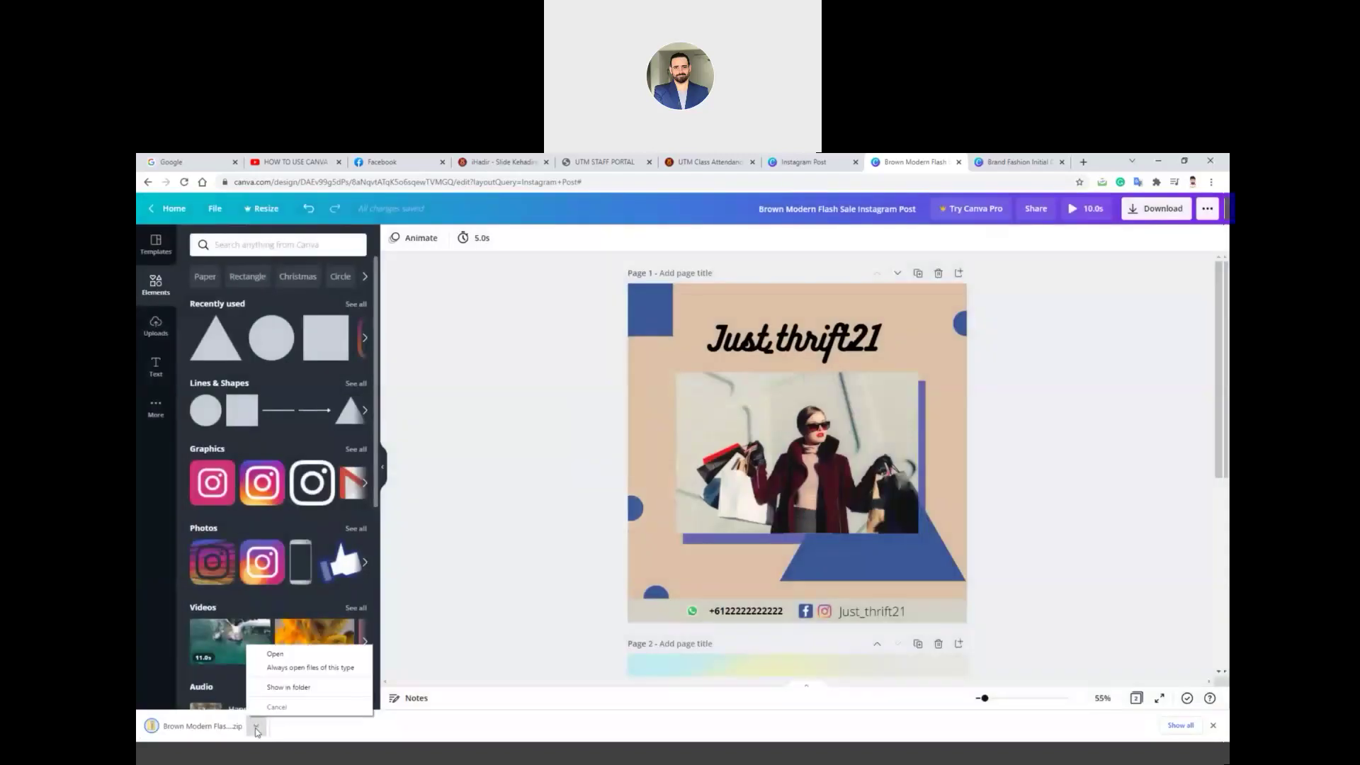
click(289, 688)
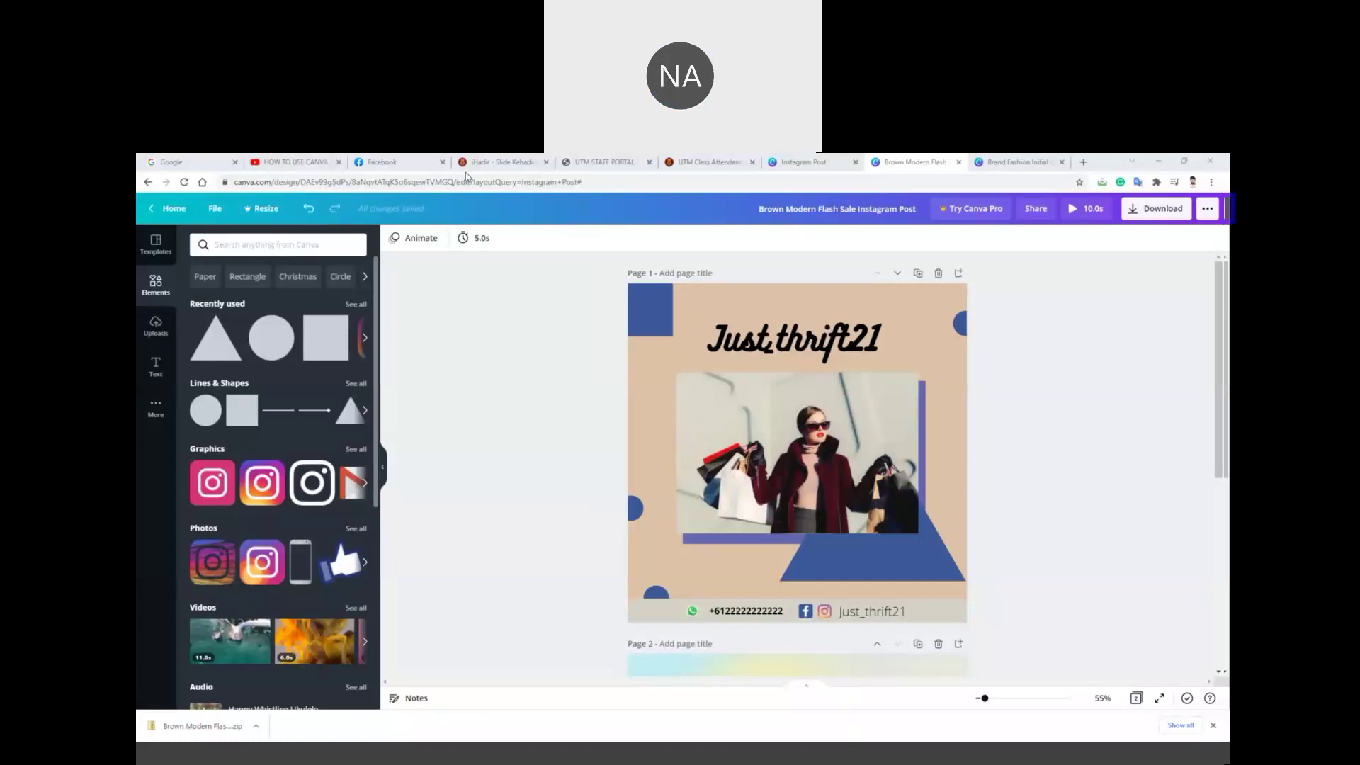
key(alt+Tab)
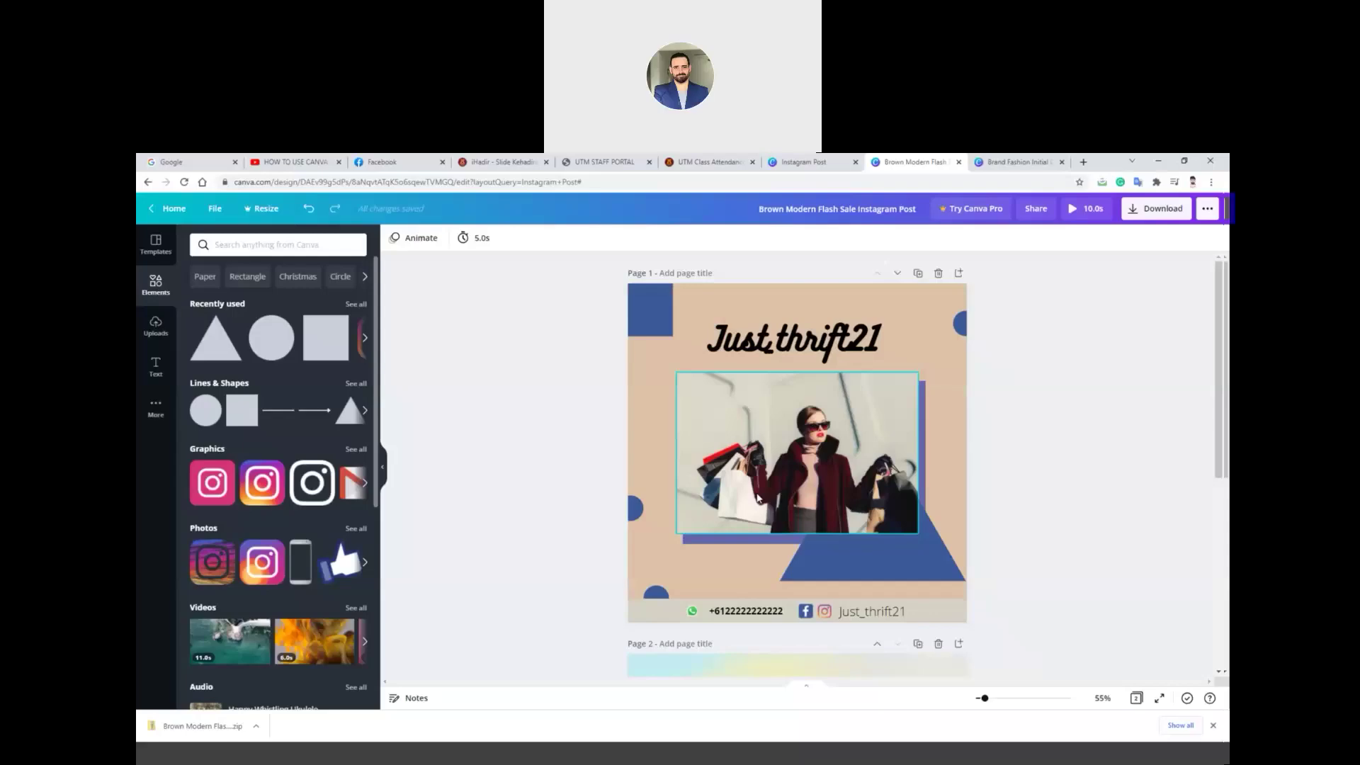
click(599, 471)
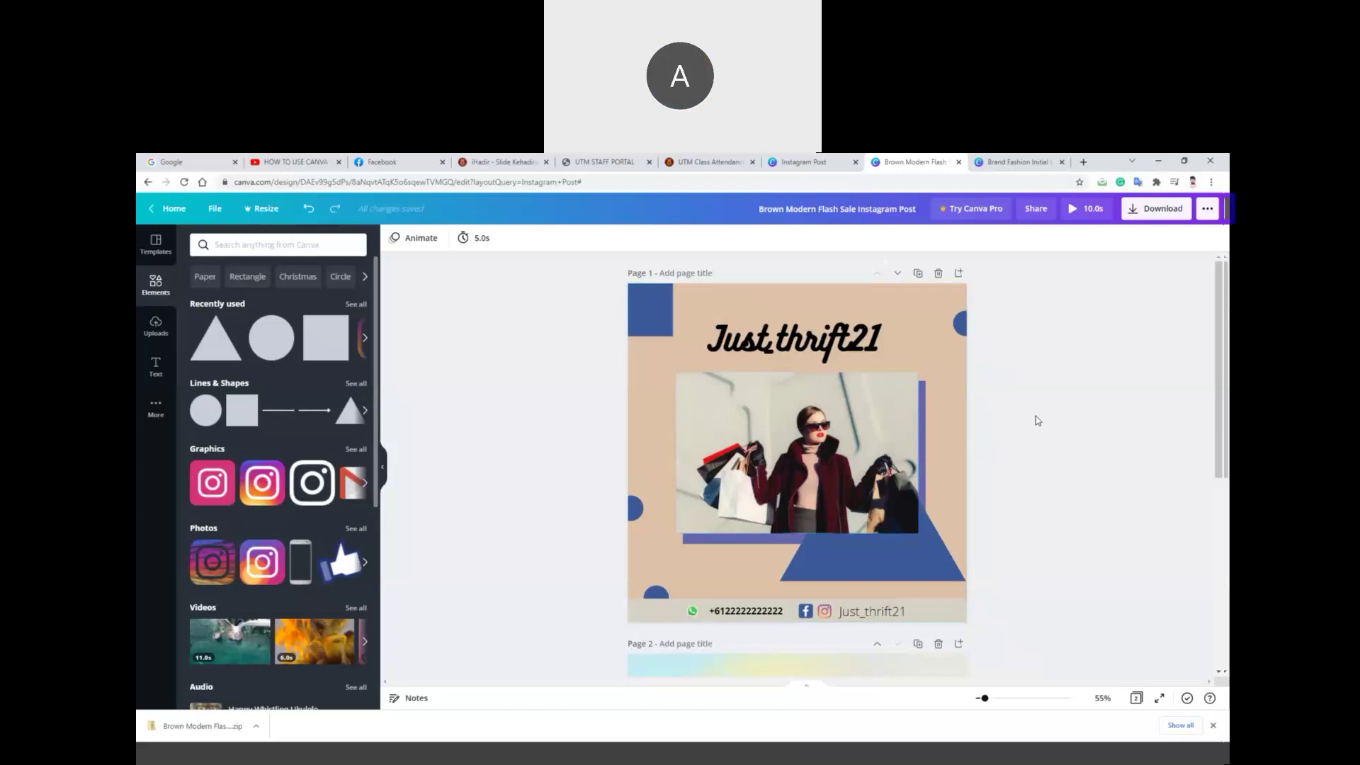
- Leave the Instagram post for the home page and create a blank Flyer design
scroll(1027, 434, down, 5)
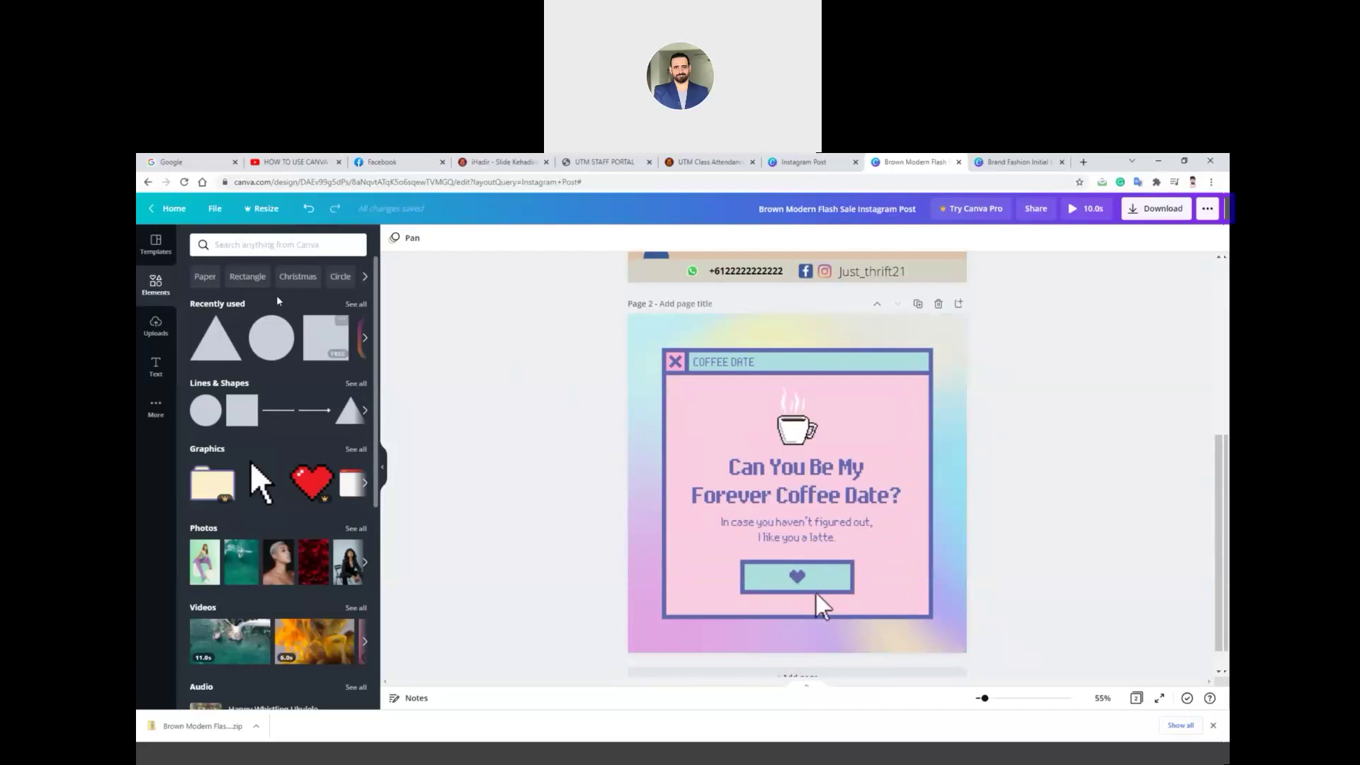
click(155, 244)
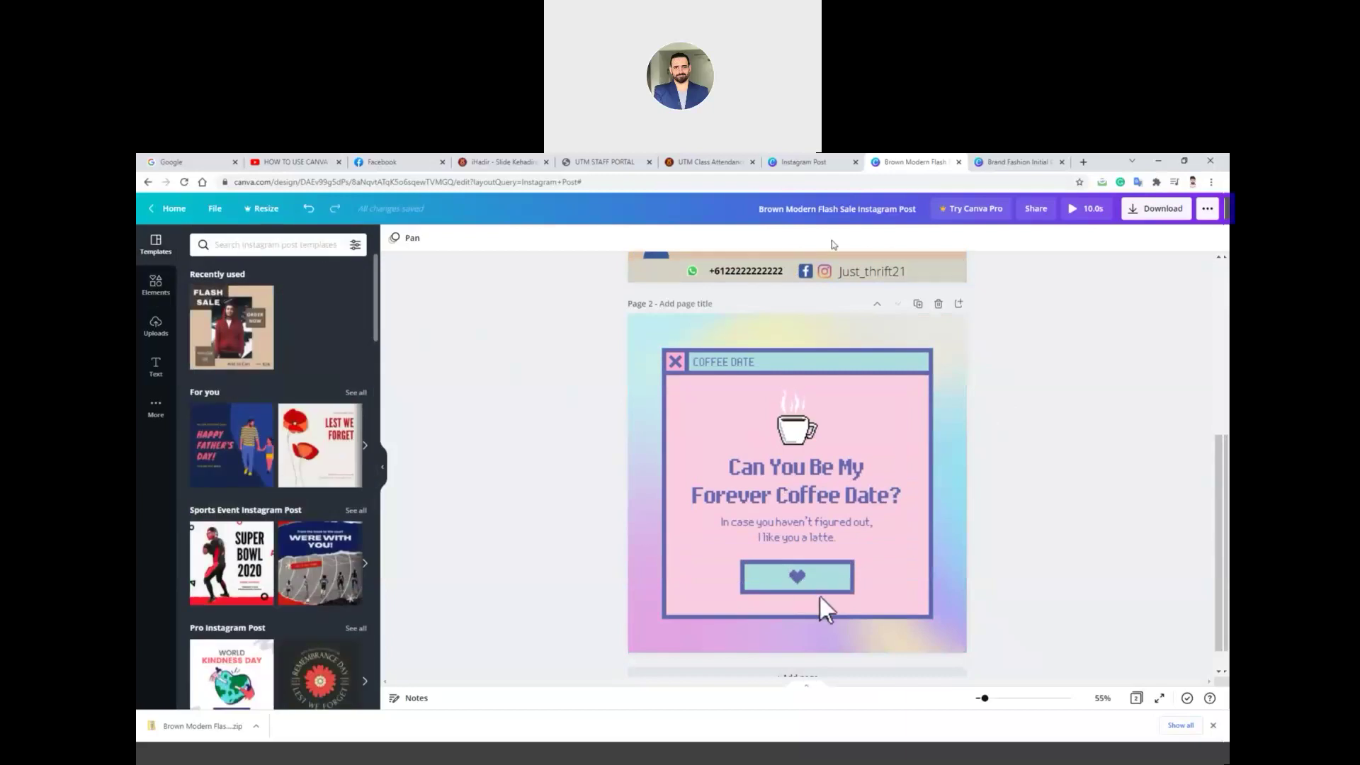
click(170, 209)
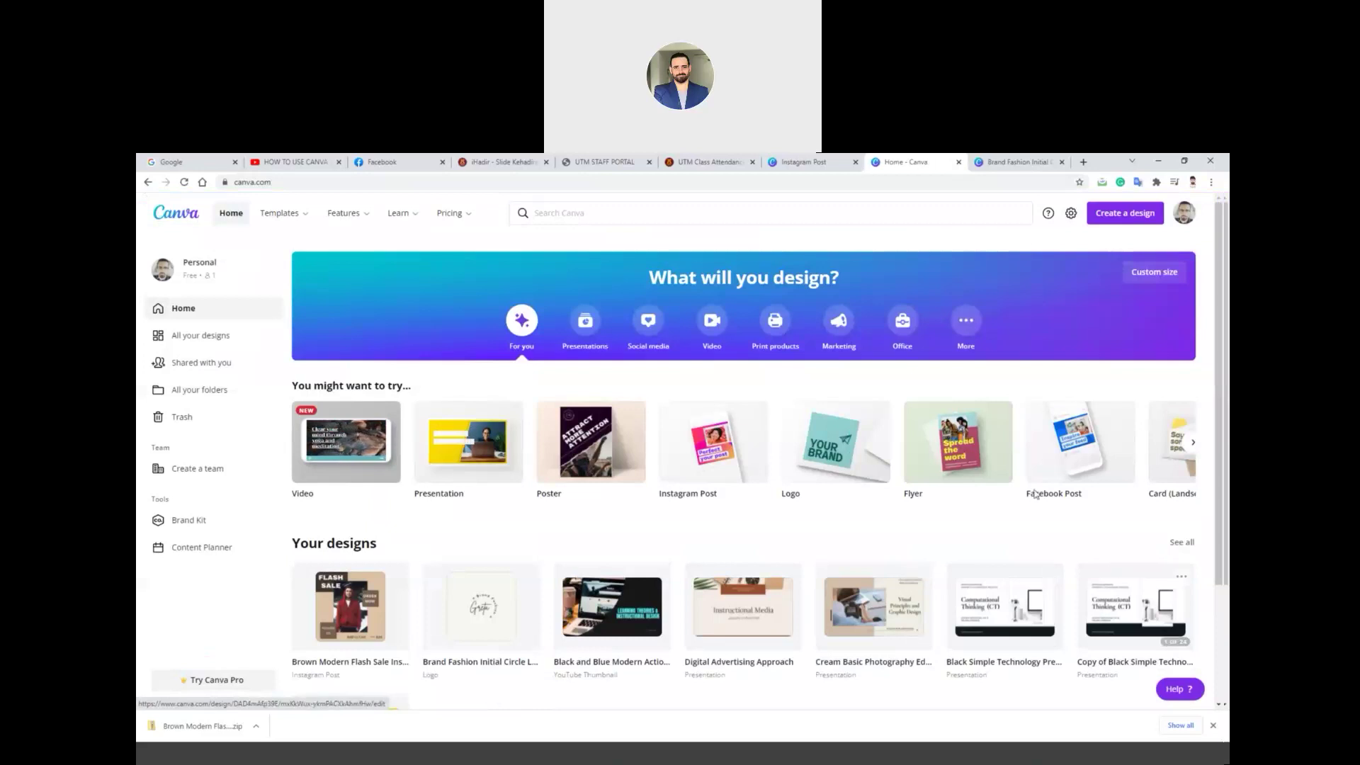
click(953, 442)
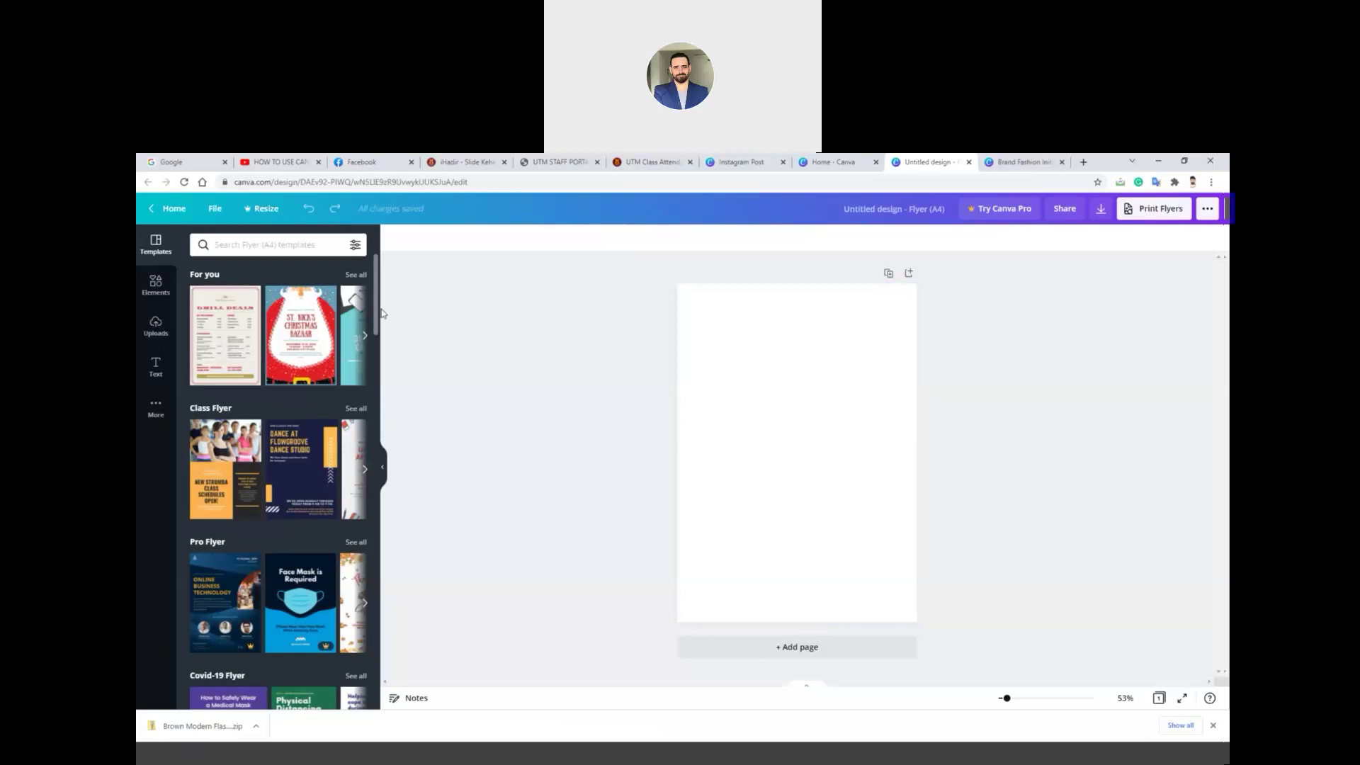
- Browse the flyer templates in the For you, Class, Pro and Covid-19 categories
click(366, 340)
click(366, 340)
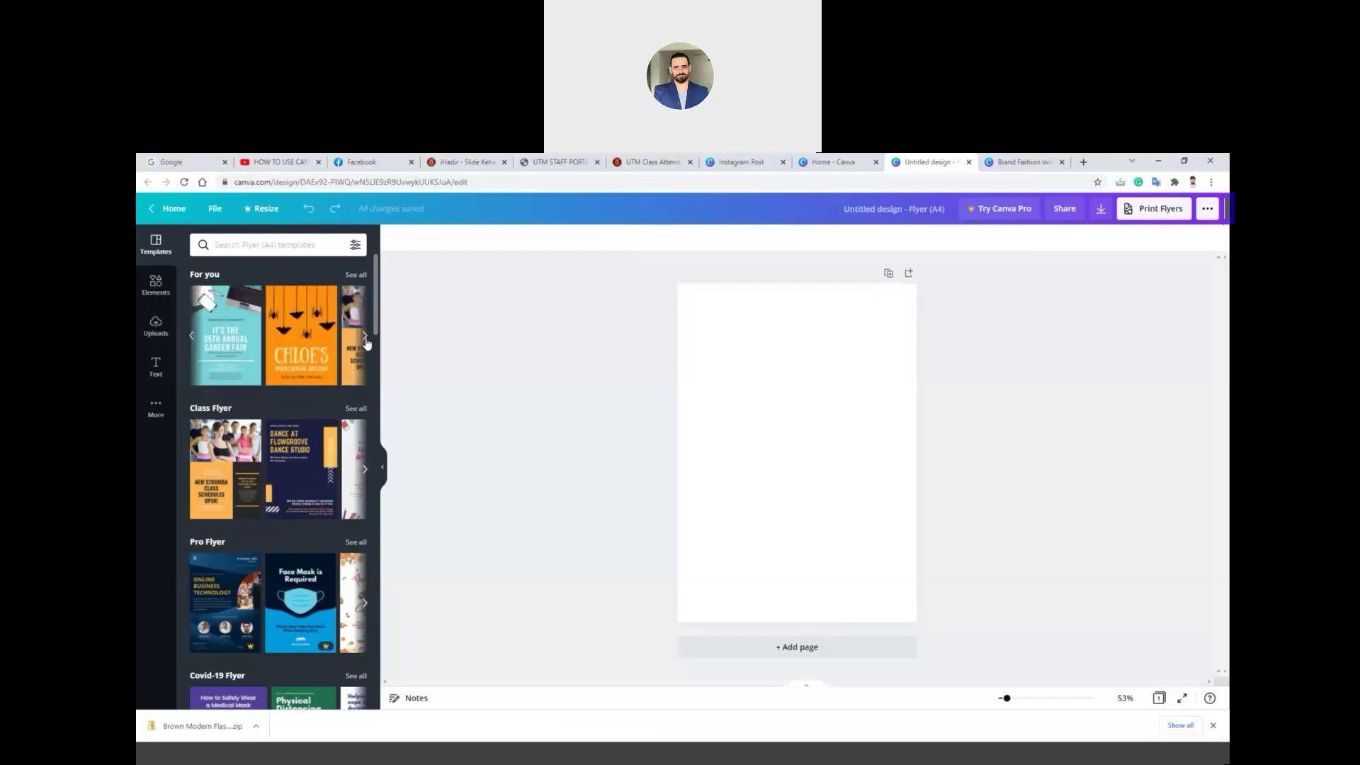
click(369, 344)
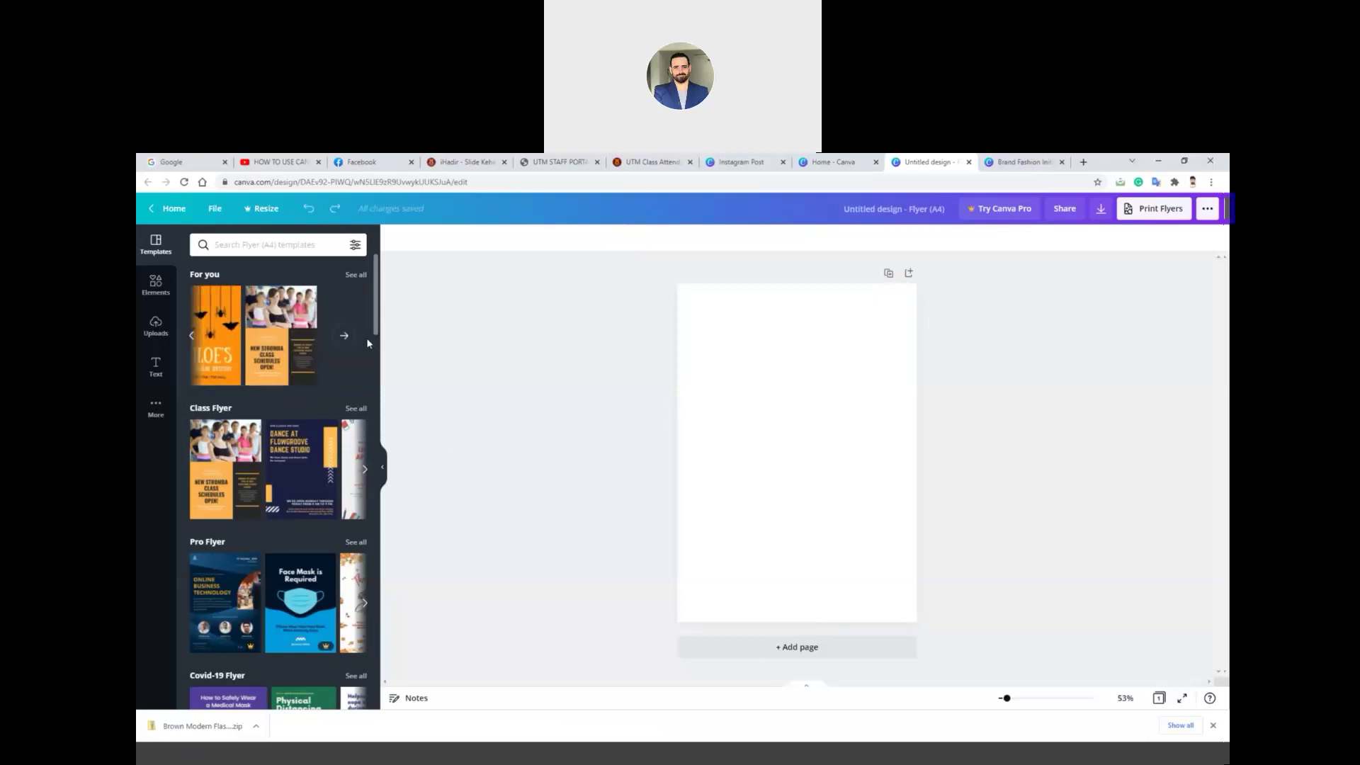
click(367, 479)
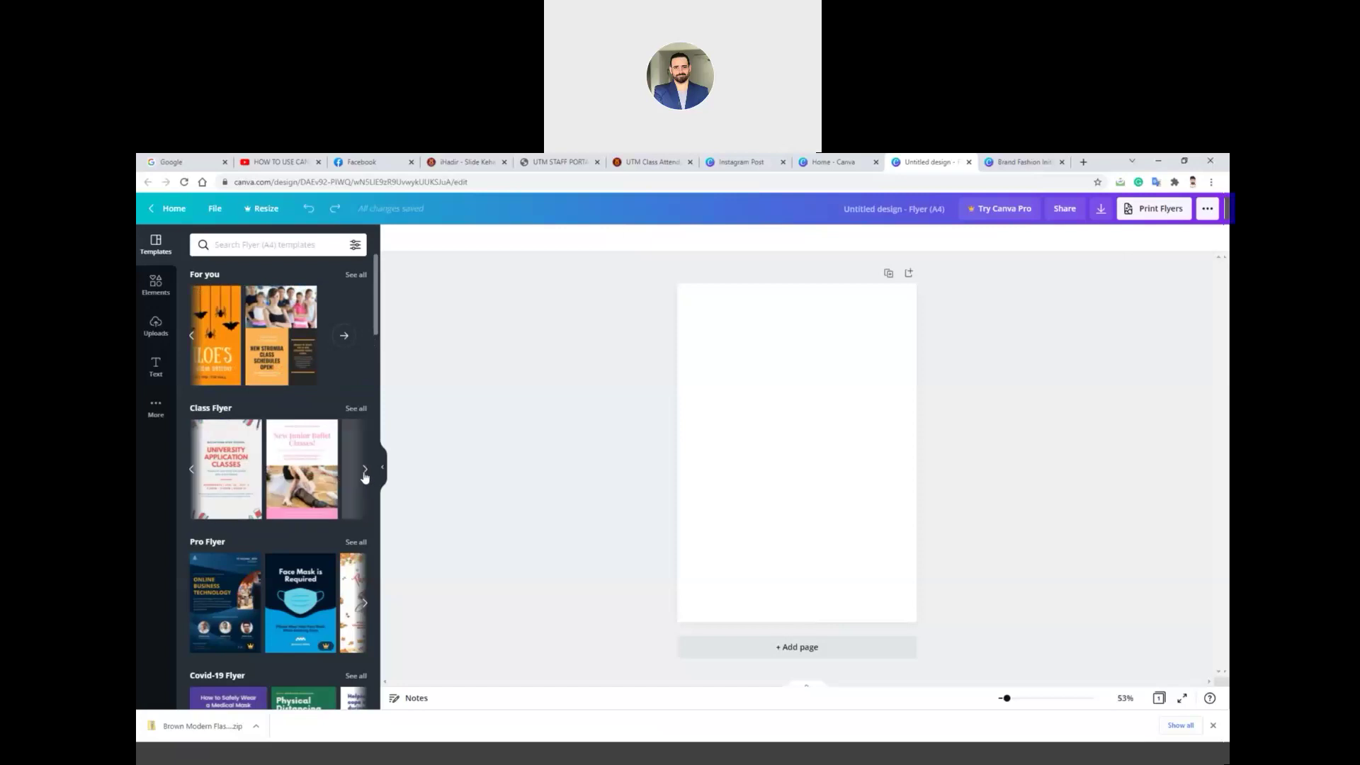
click(364, 480)
scroll(361, 480, down, 1)
scroll(361, 481, down, 1)
click(365, 490)
click(365, 625)
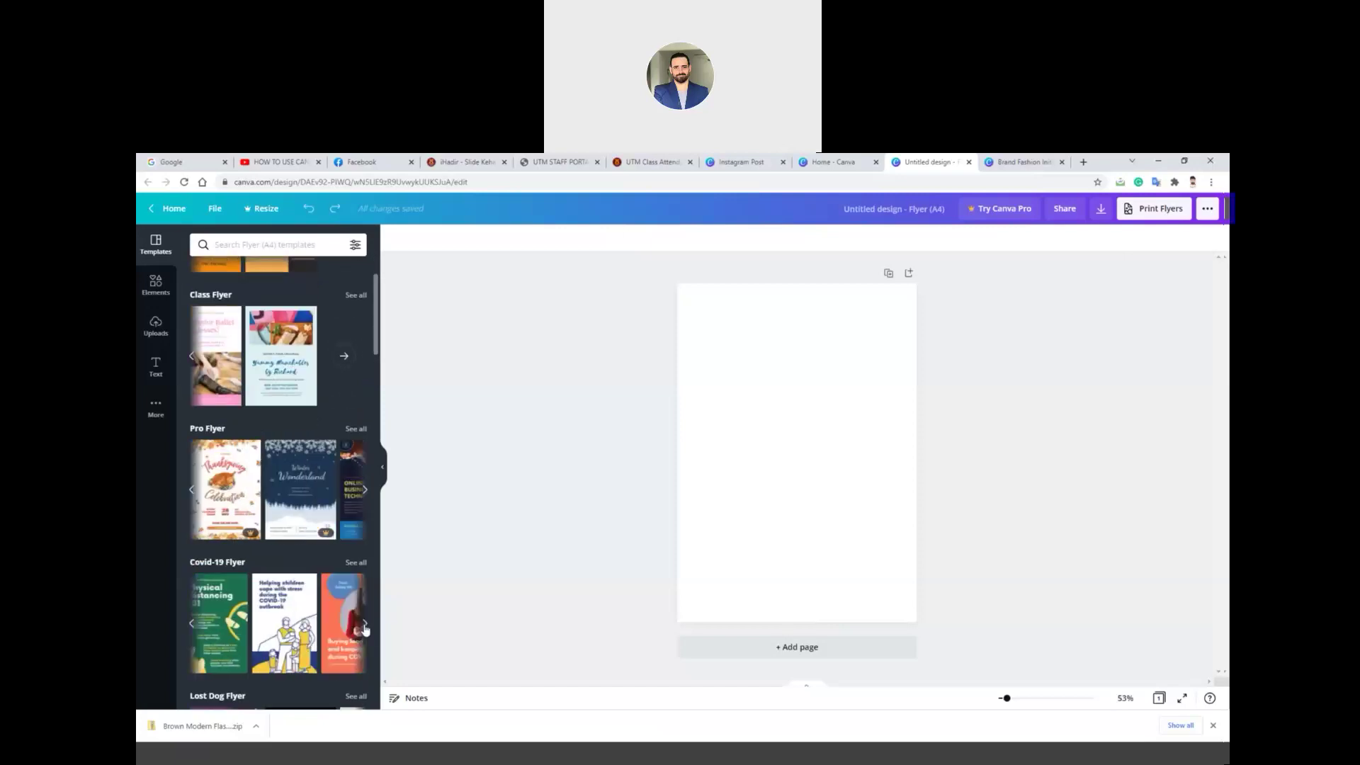
click(366, 625)
- Search the flyer templates for "education infographic", then clear the search
click(270, 247)
text(infr)
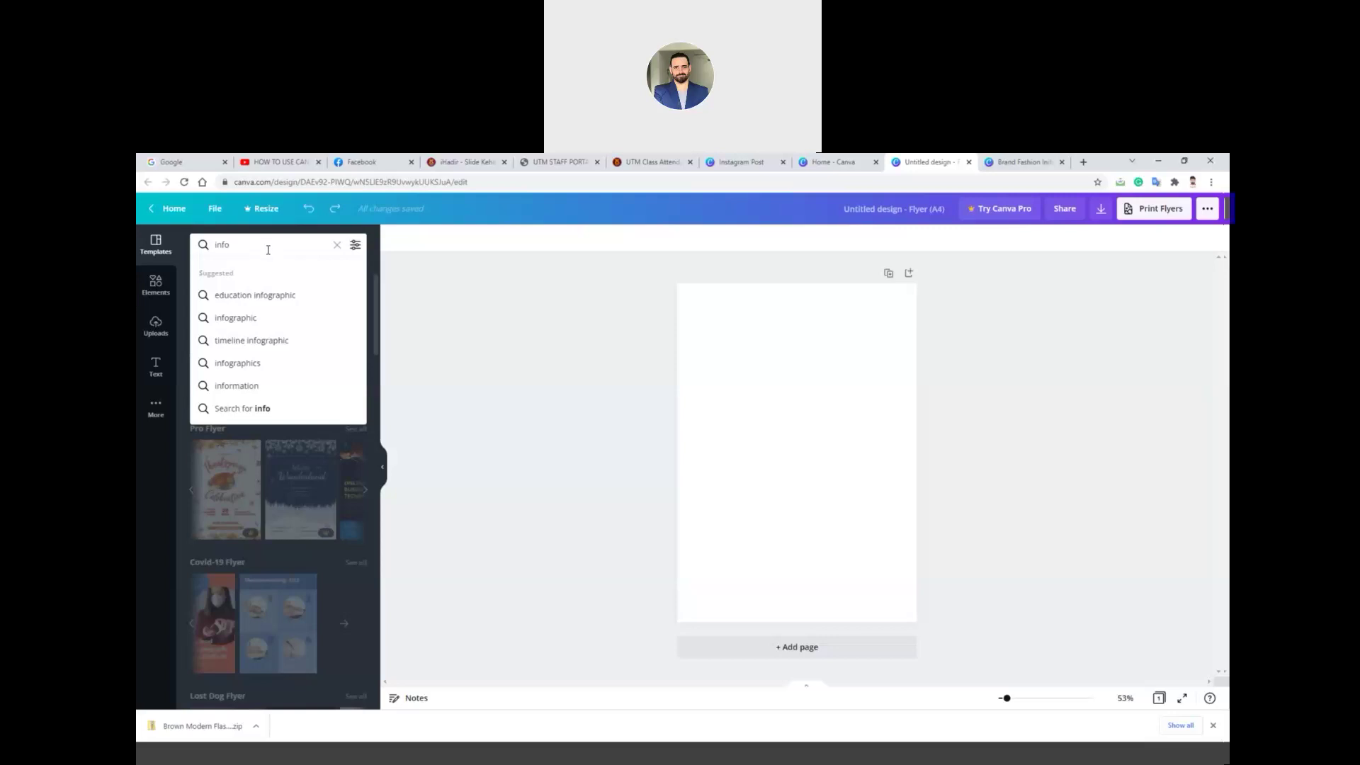
click(282, 304)
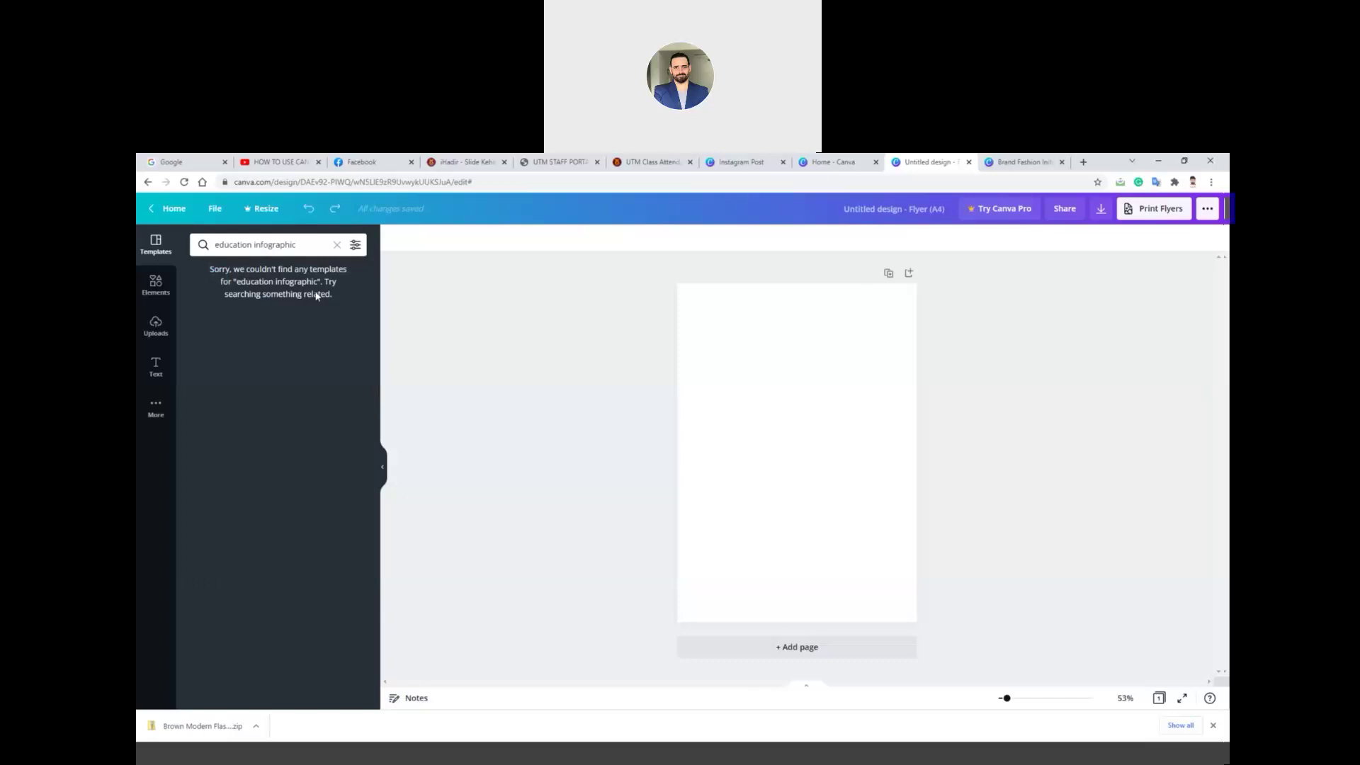
click(337, 244)
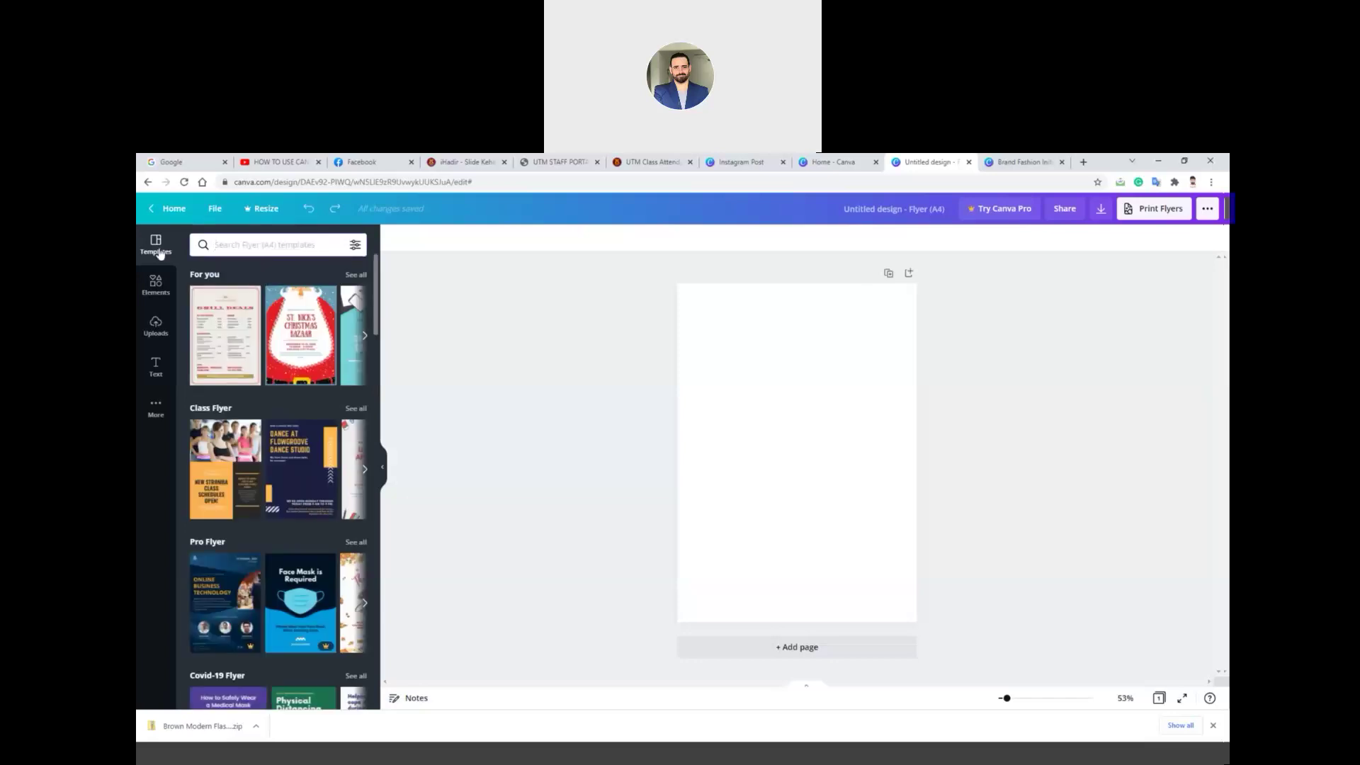
- Return to the home page and search all templates for the suggested term "infographic"
click(173, 208)
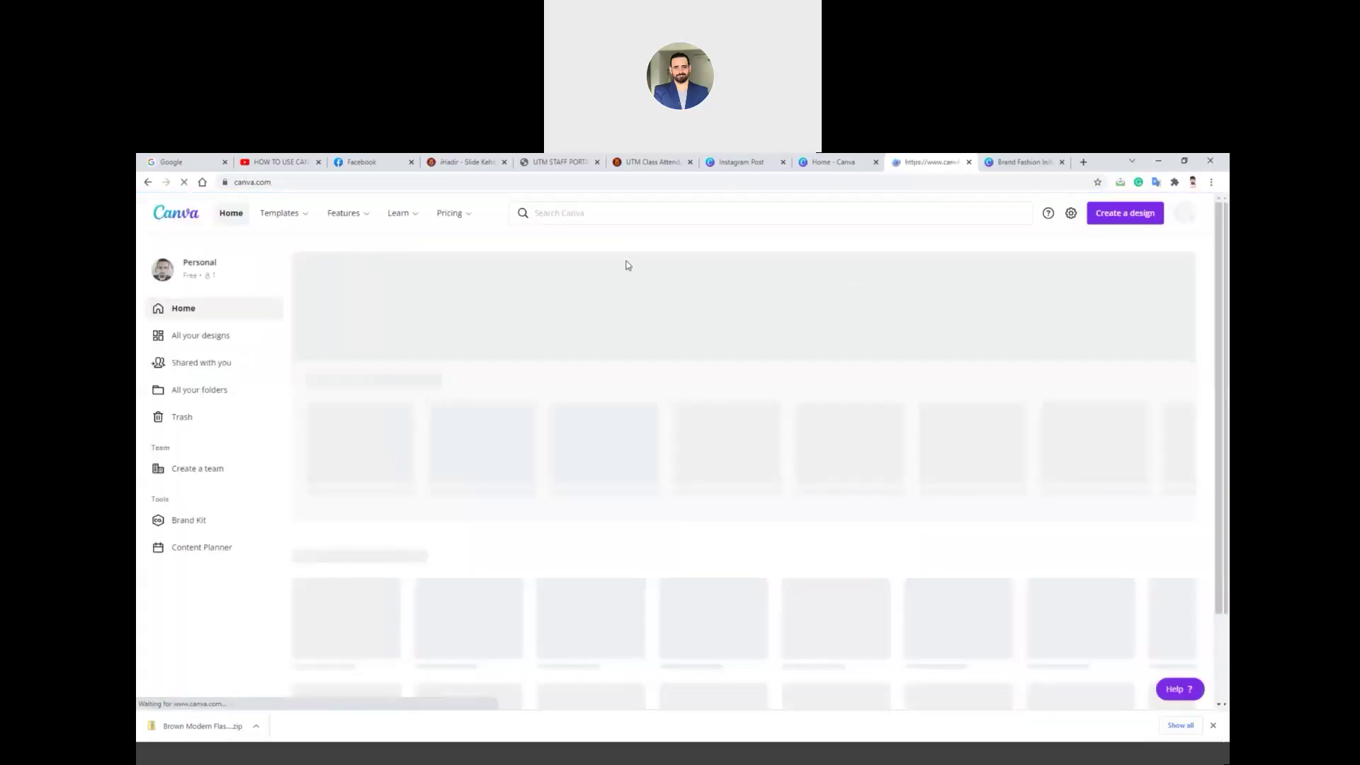
click(612, 214)
text(info)
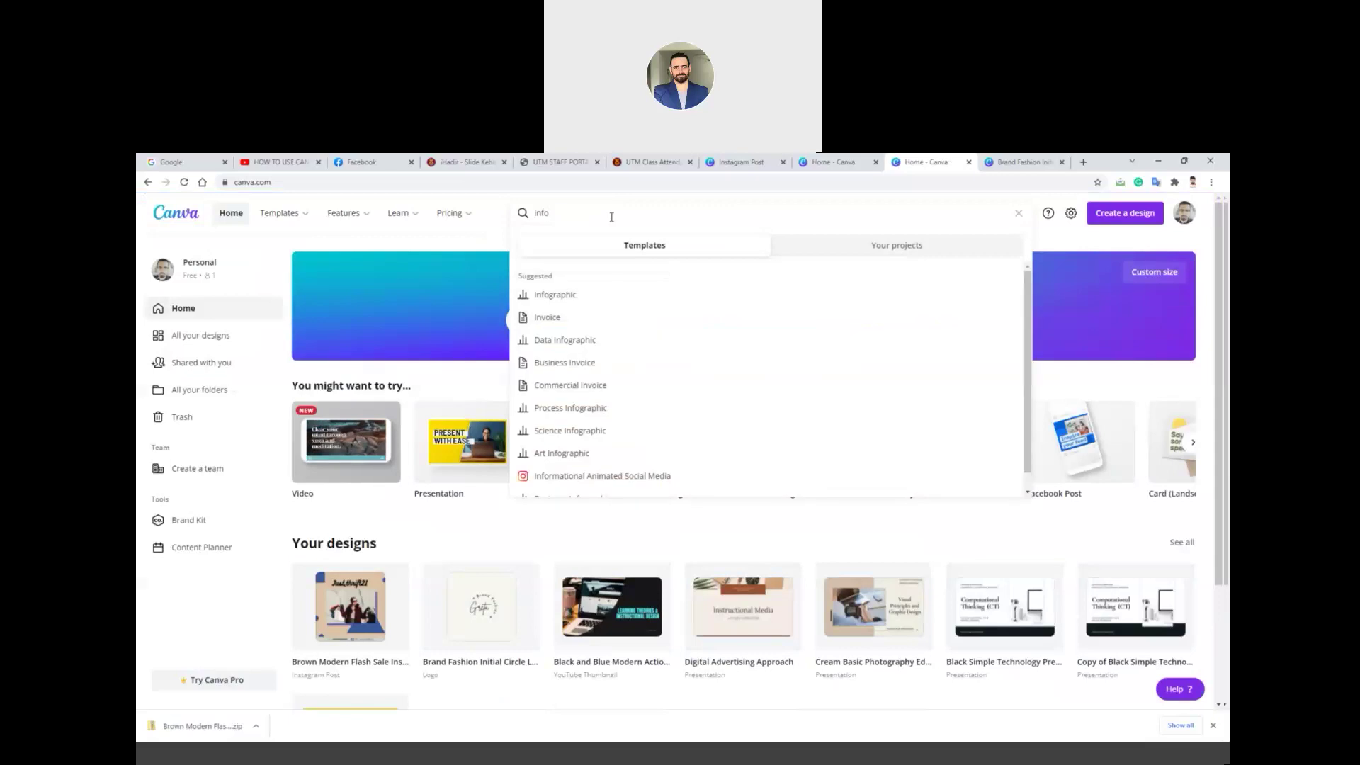
click(581, 296)
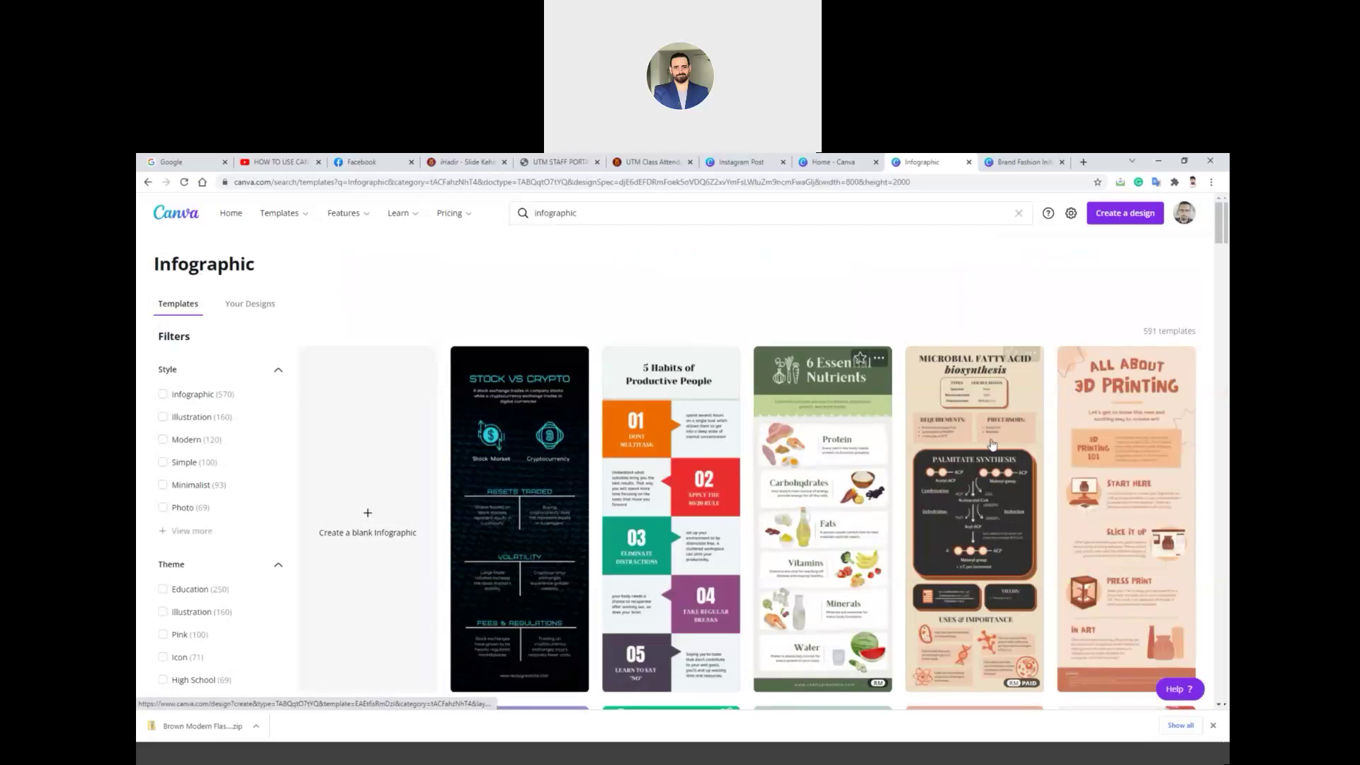
- Examine the infographic template results, comparing their layouts and topics
scroll(1054, 473, down, 4)
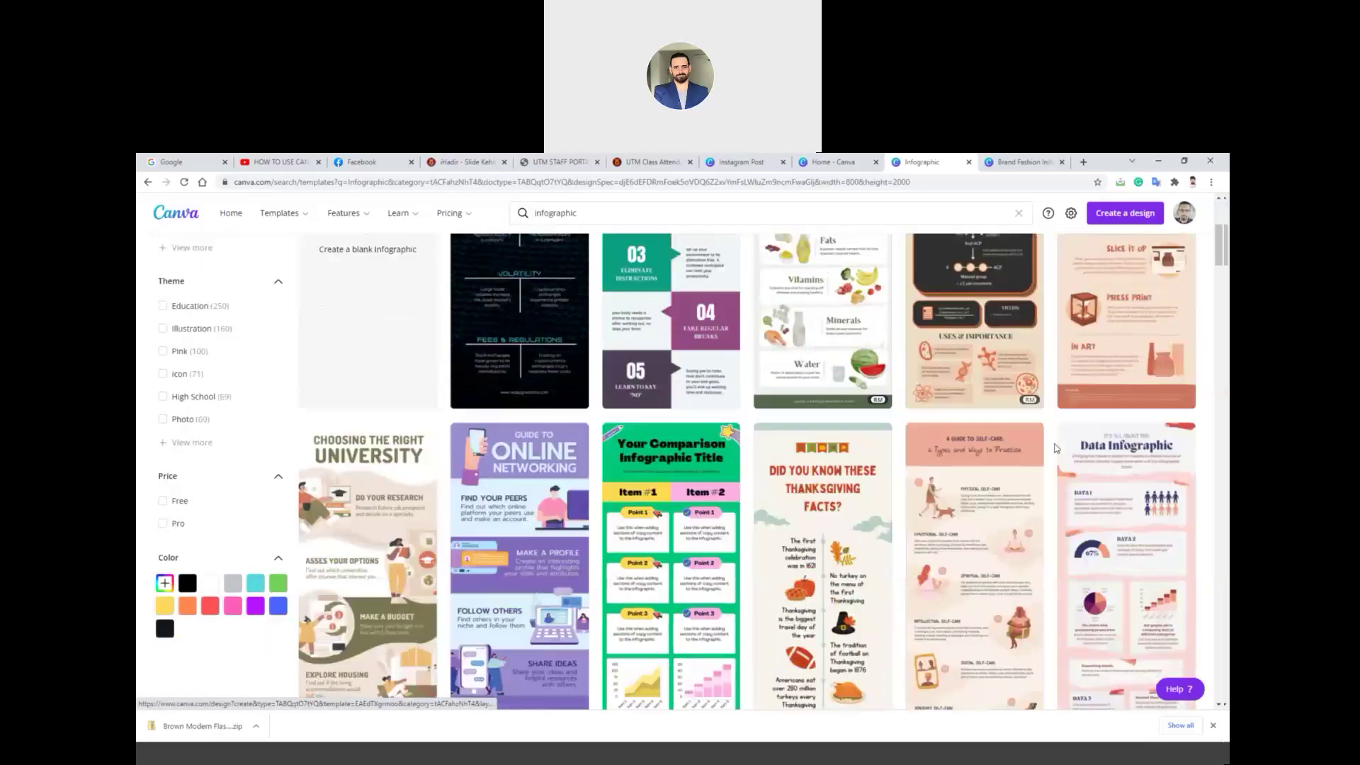
scroll(1006, 468, down, 3)
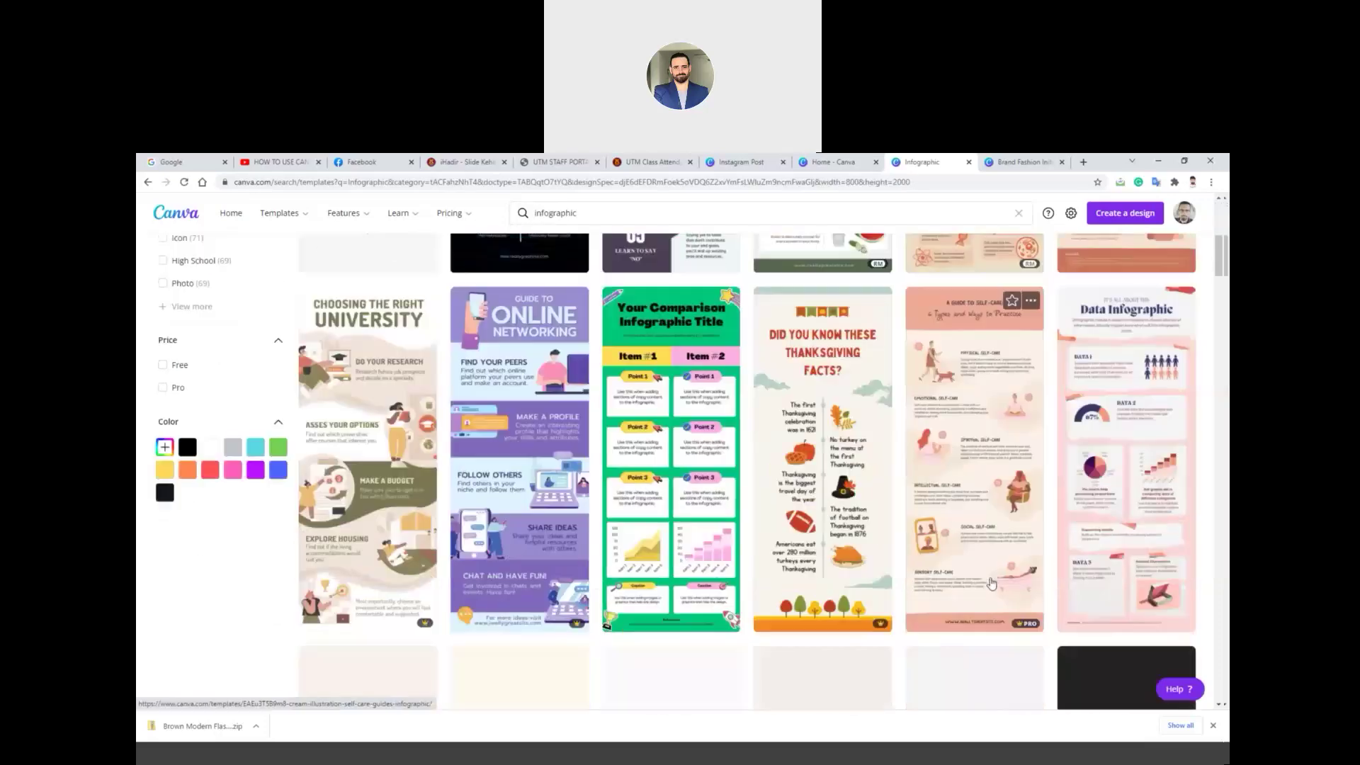
scroll(860, 571, up, 2)
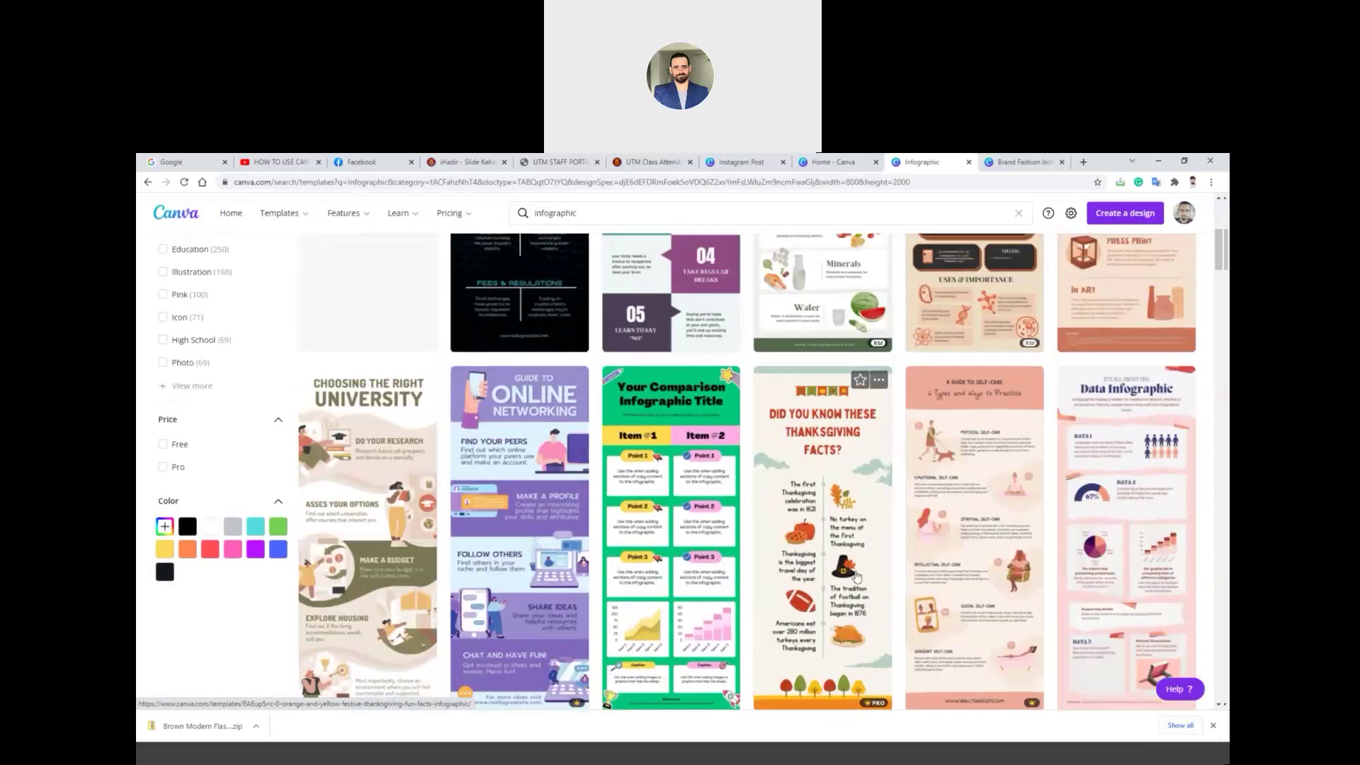
scroll(860, 571, up, 1)
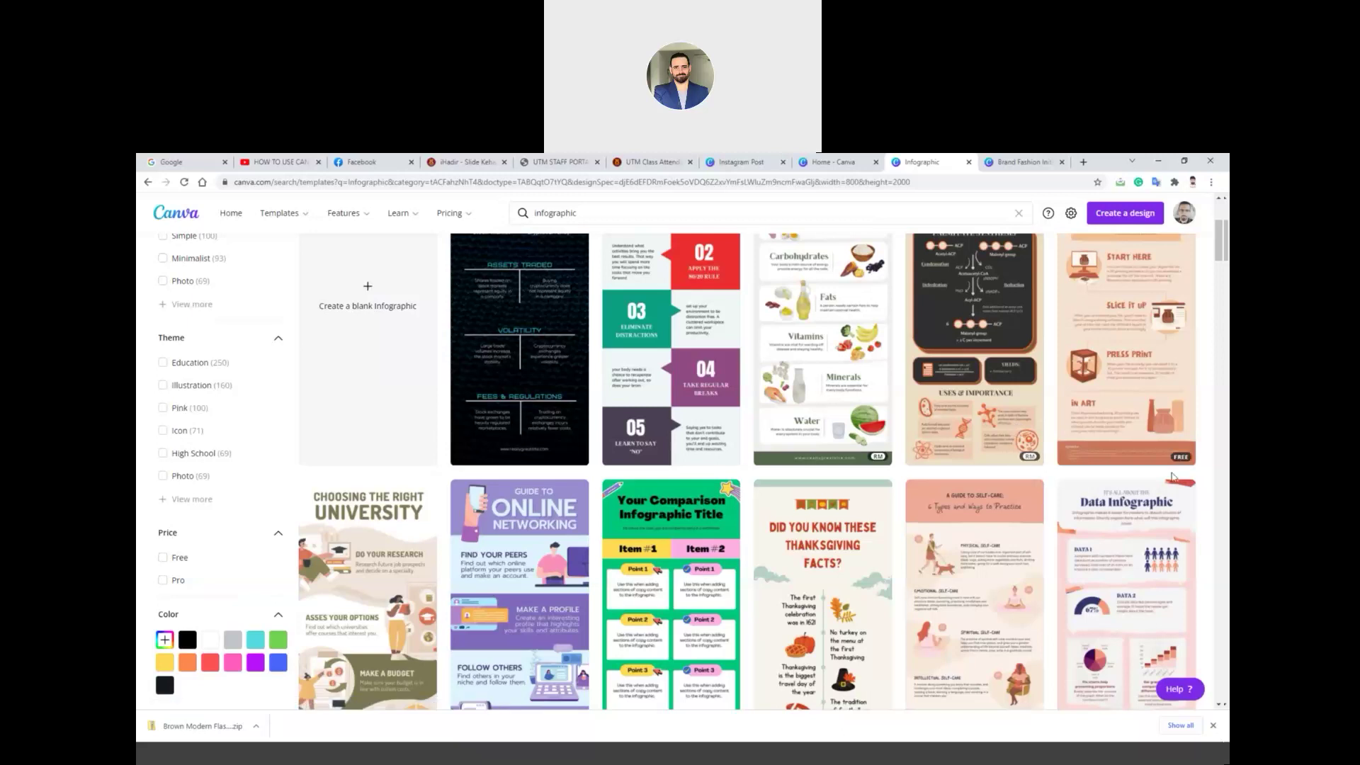
scroll(909, 593, down, 3)
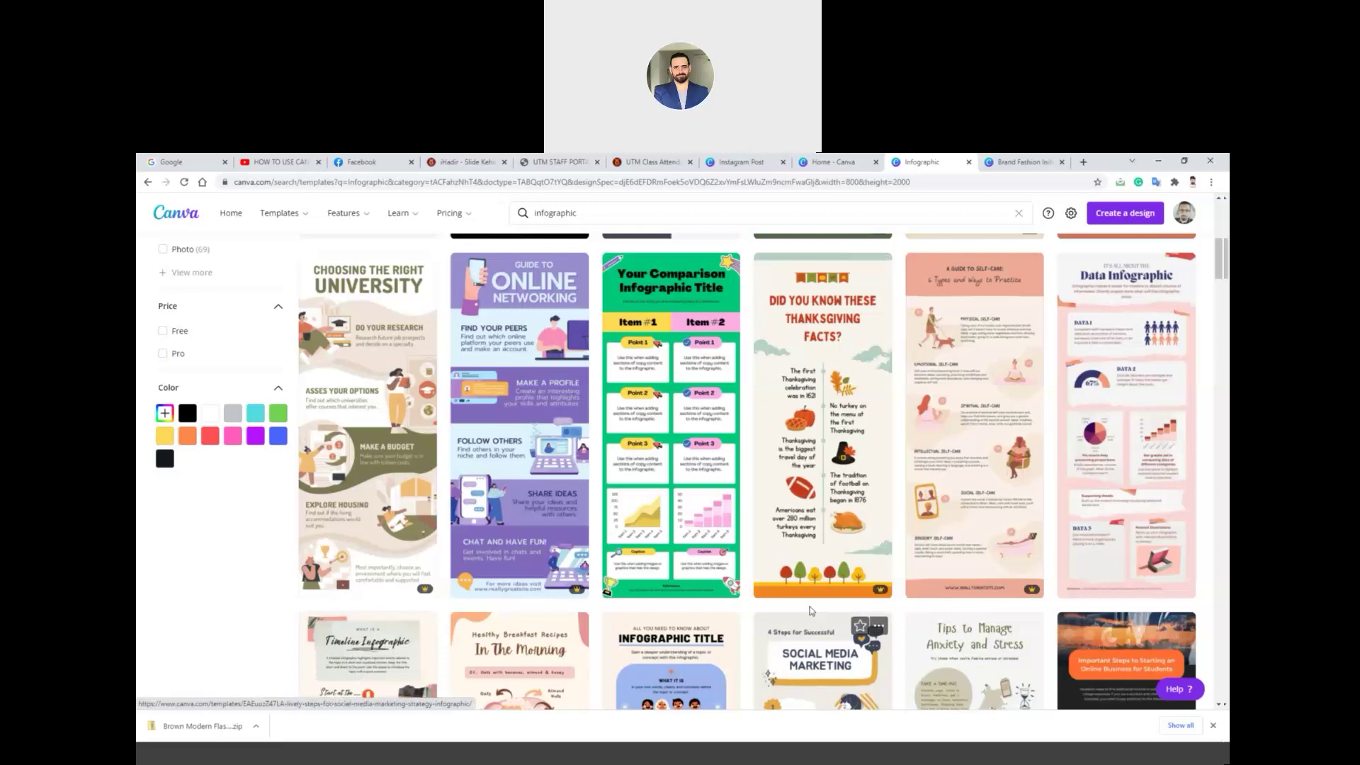
scroll(754, 519, up, 1)
scroll(754, 518, up, 5)
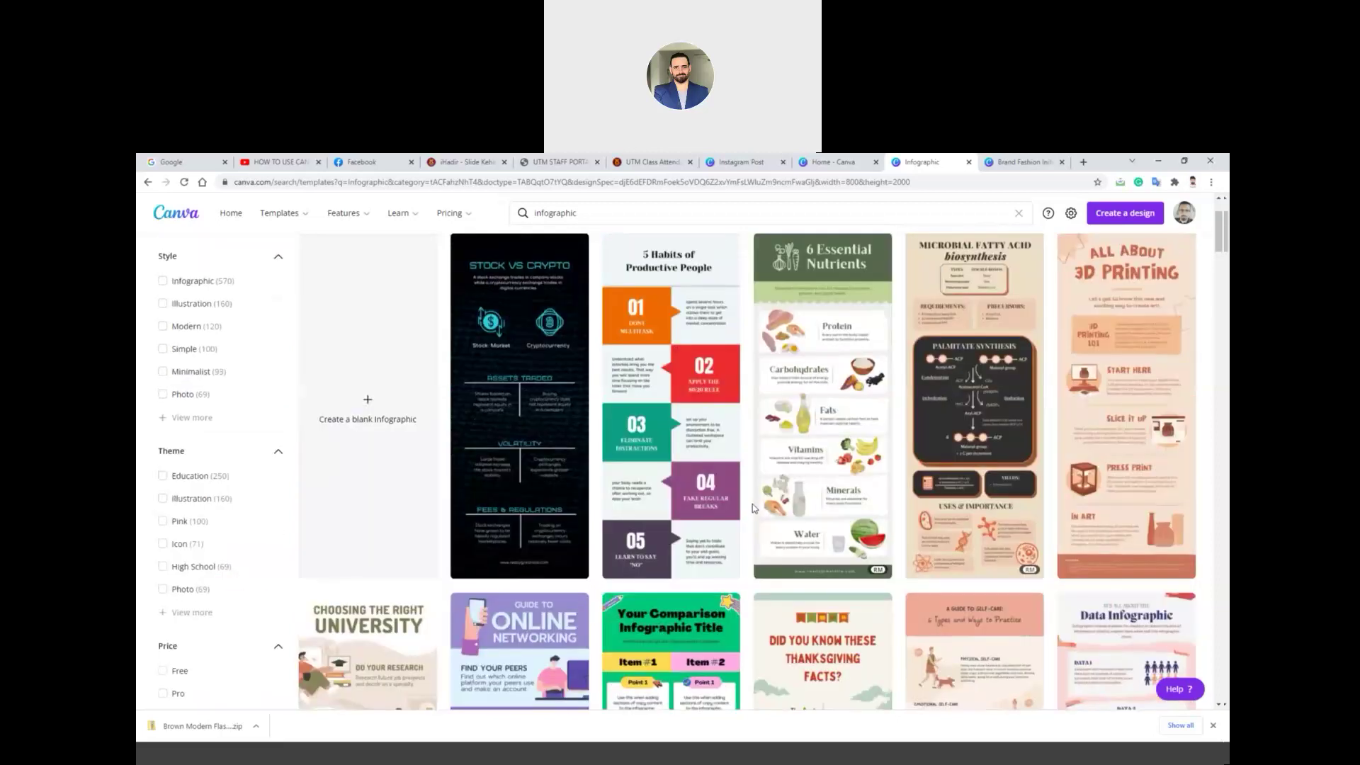
scroll(665, 428, up, 1)
scroll(665, 428, down, 10)
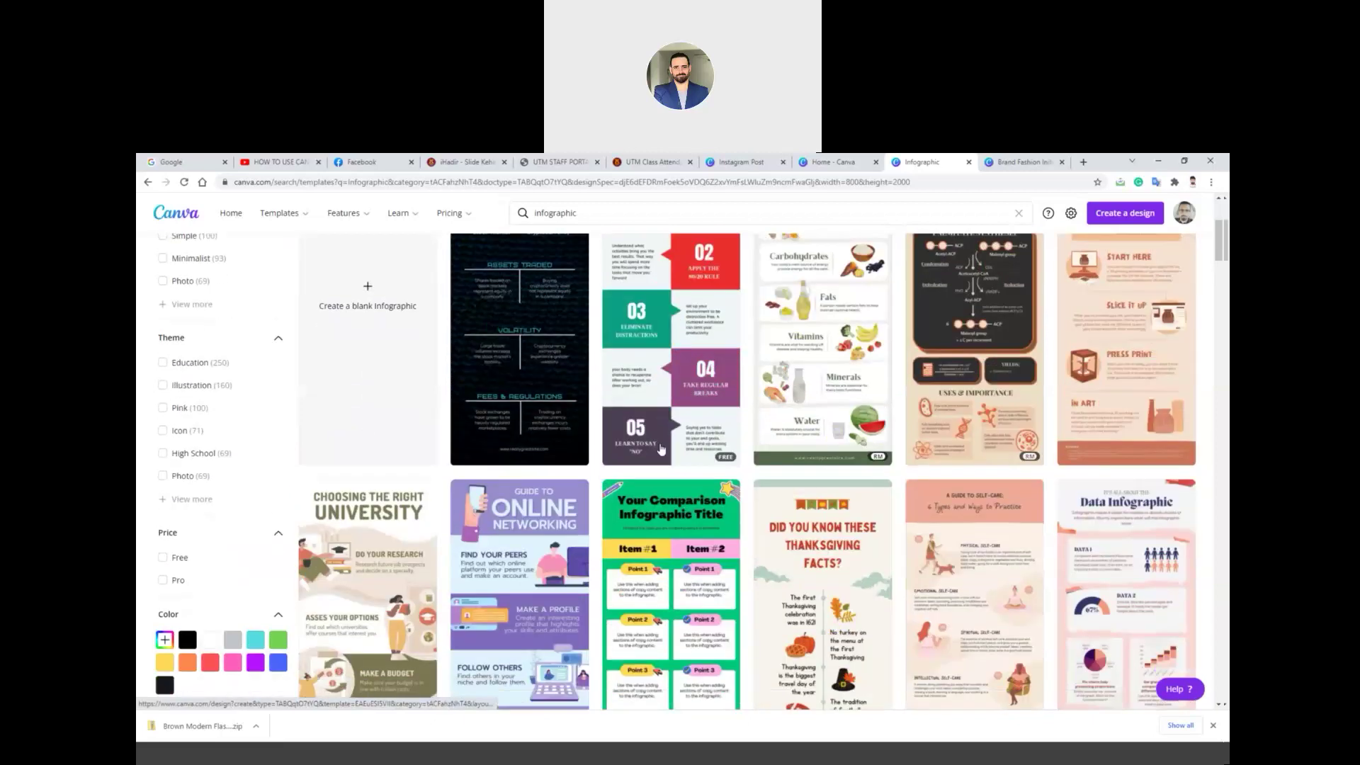
scroll(662, 444, down, 4)
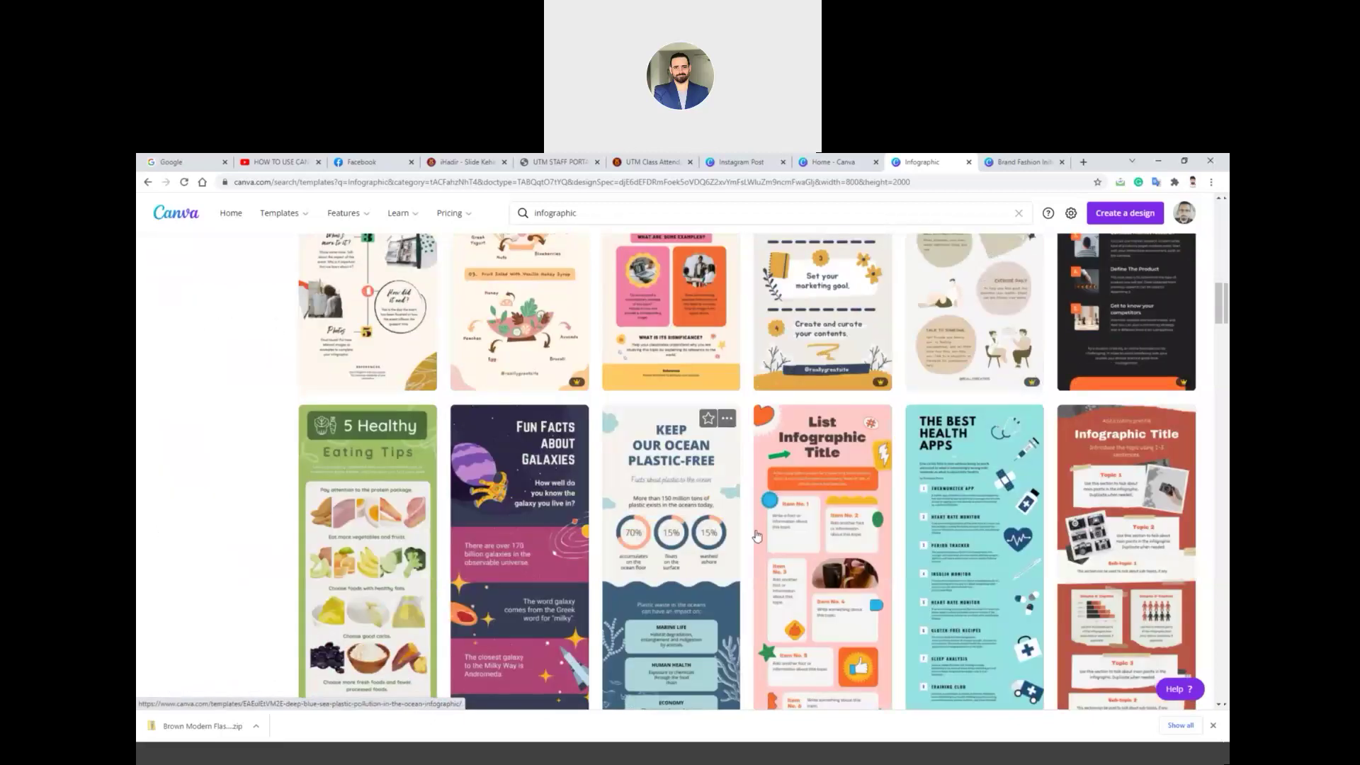
scroll(764, 574, down, 2)
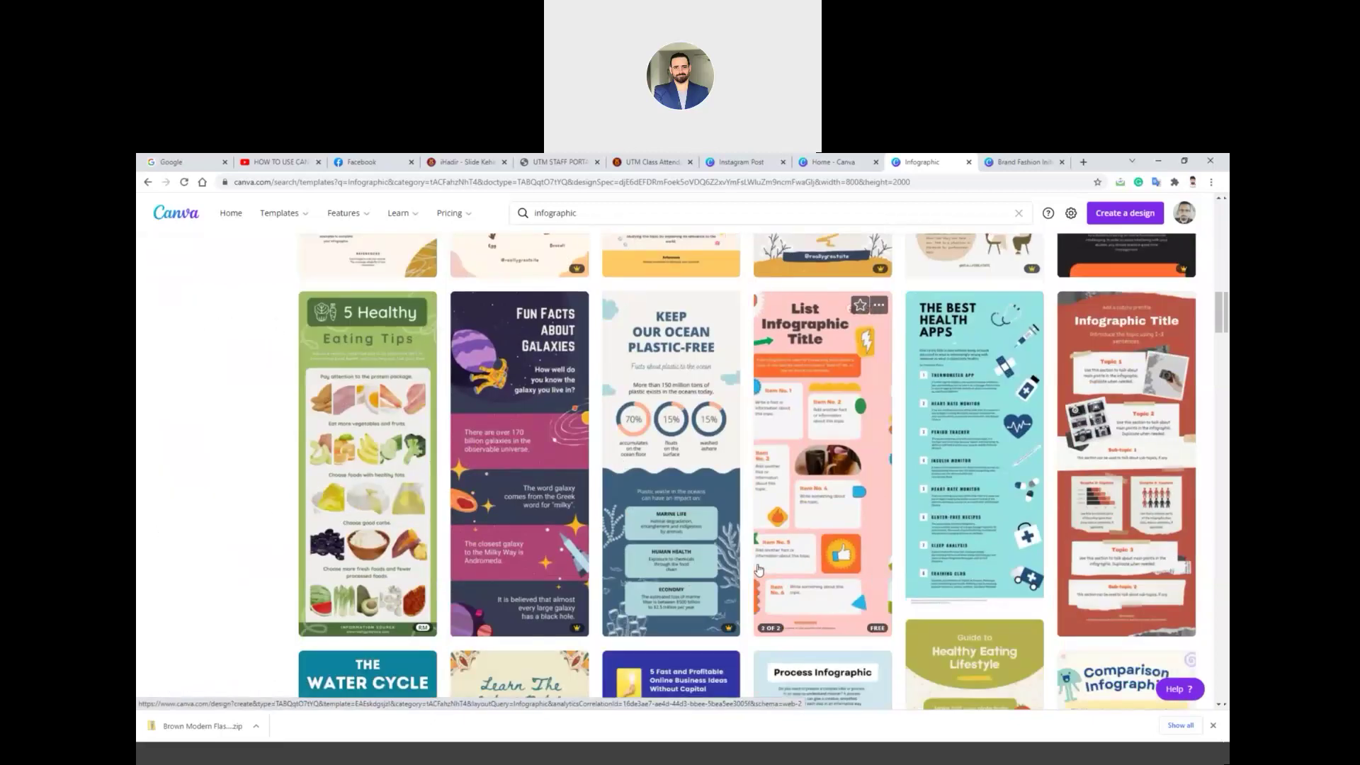
scroll(759, 570, down, 4)
scroll(754, 565, down, 2)
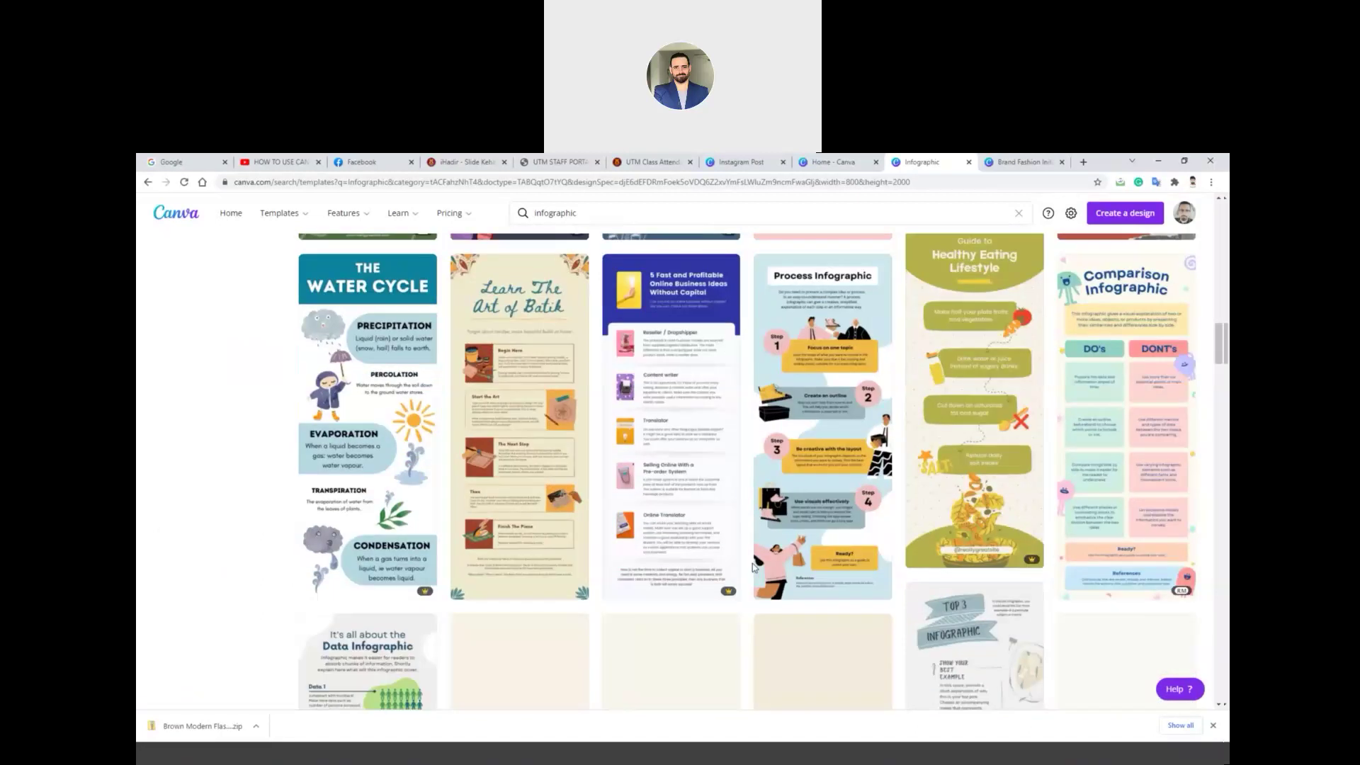
- Open the orange do's and don'ts Comparison Infographic template from the infographic search results
scroll(754, 565, down, 3)
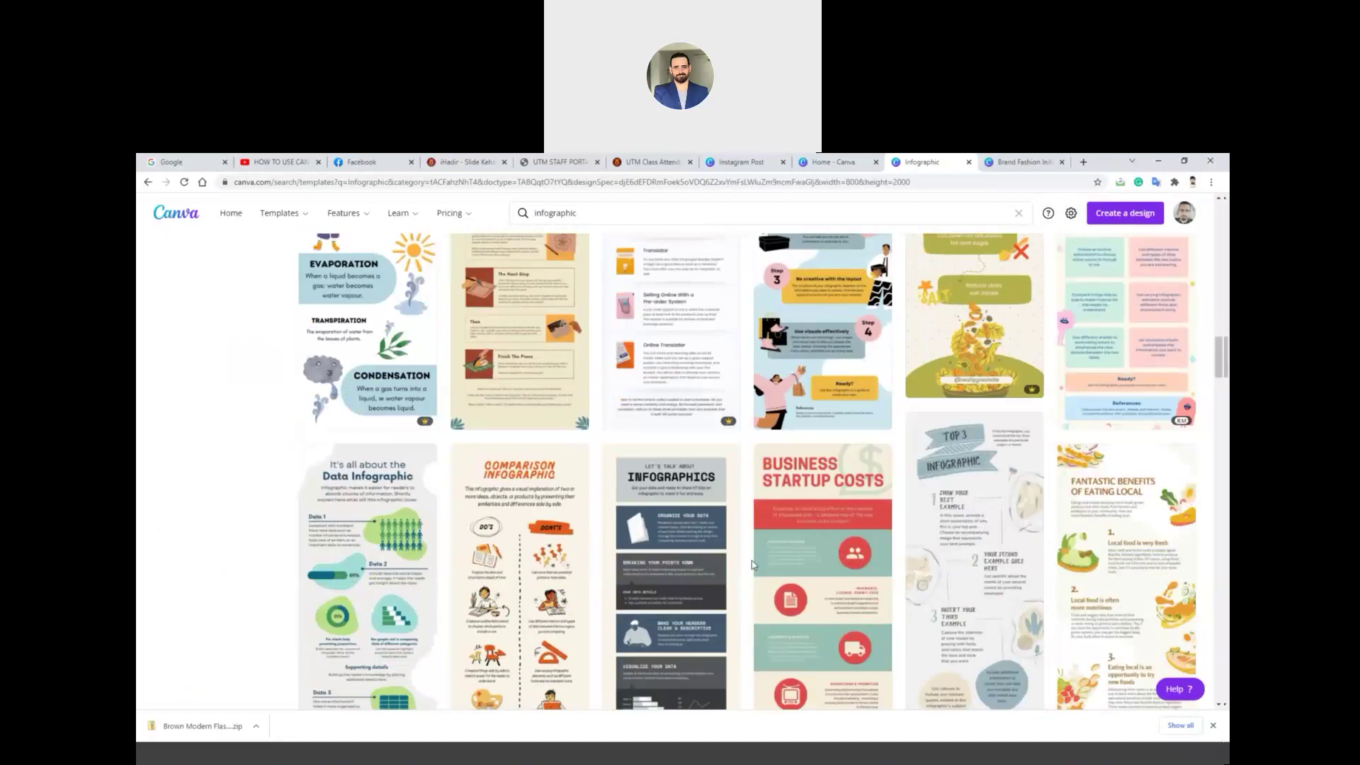
scroll(754, 563, down, 3)
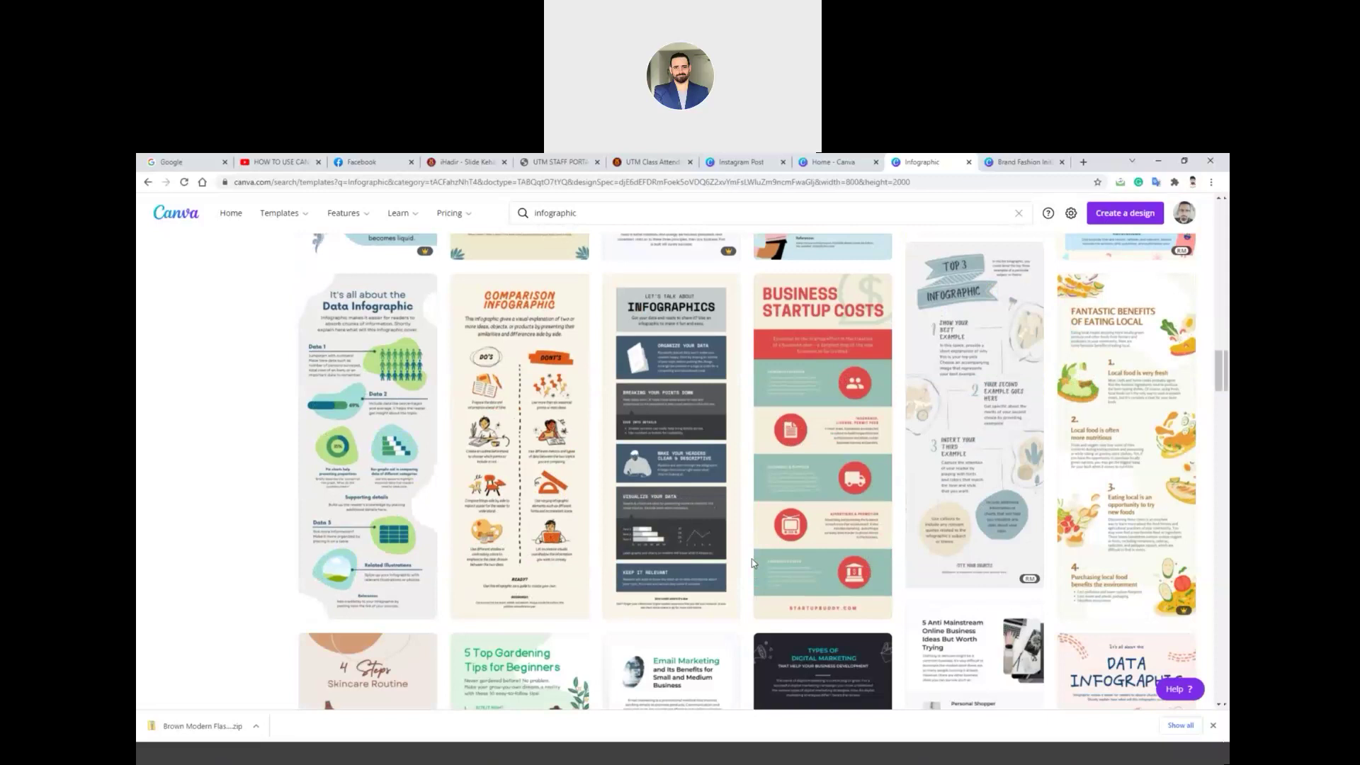
click(514, 469)
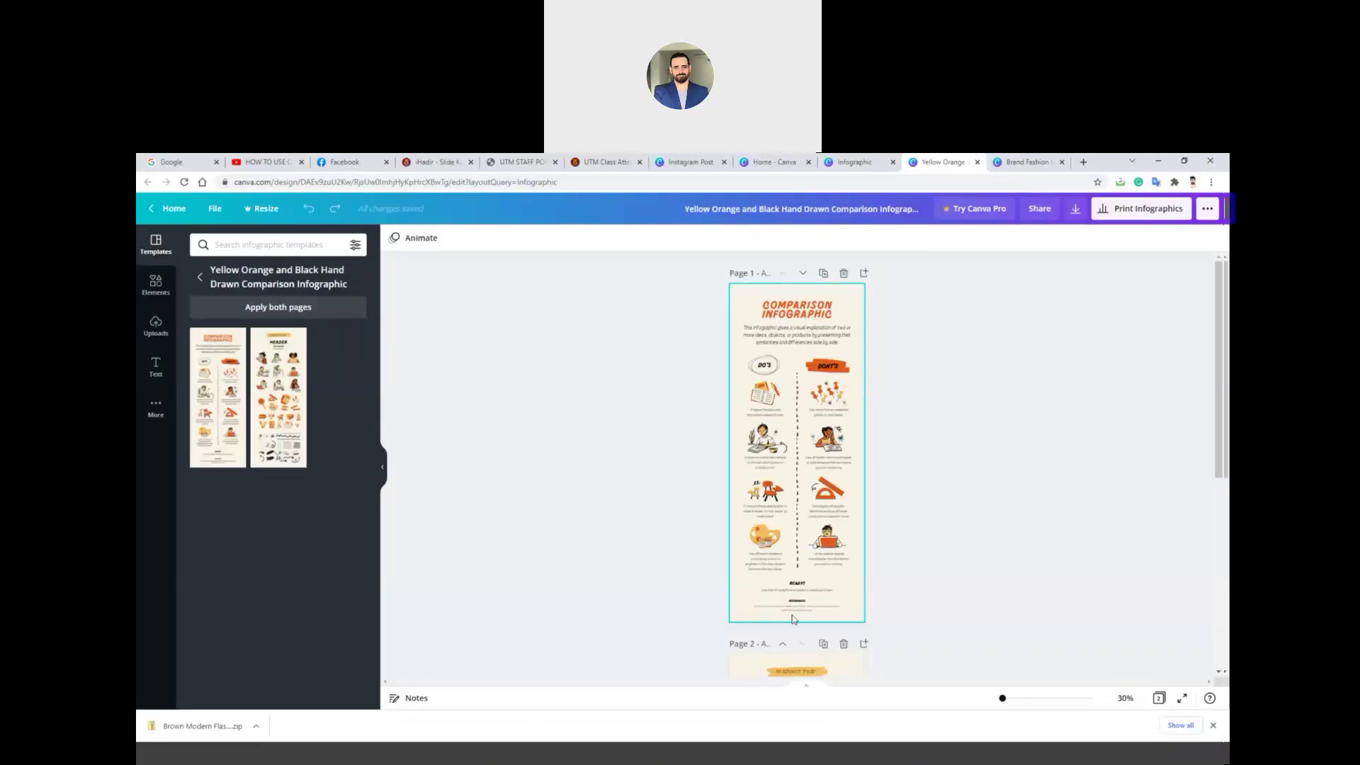
- Examine both pages of the comparison infographic, including the header, illustrations and graphic elements on page 2
scroll(902, 597, down, 3)
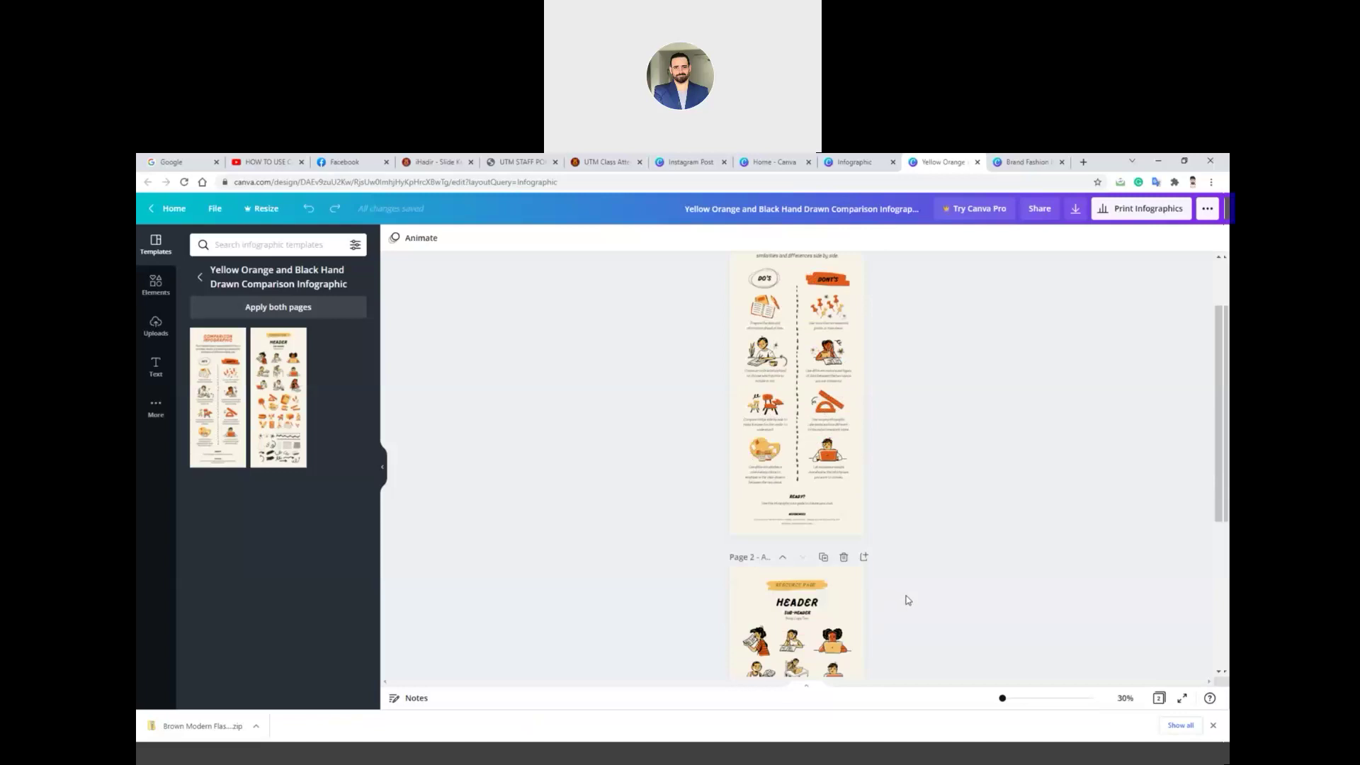
scroll(897, 601, down, 5)
scroll(905, 577, up, 8)
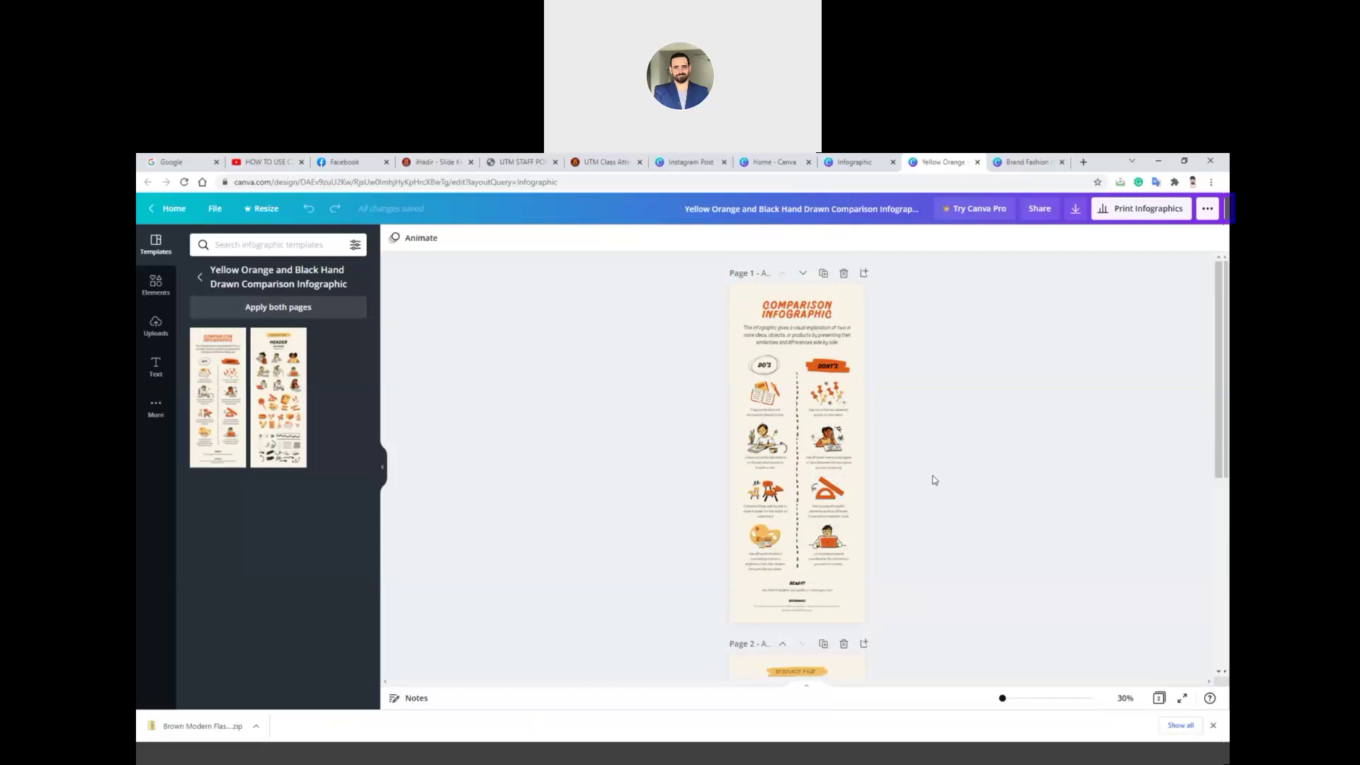
scroll(935, 474, down, 5)
scroll(896, 458, up, 2)
scroll(896, 457, up, 2)
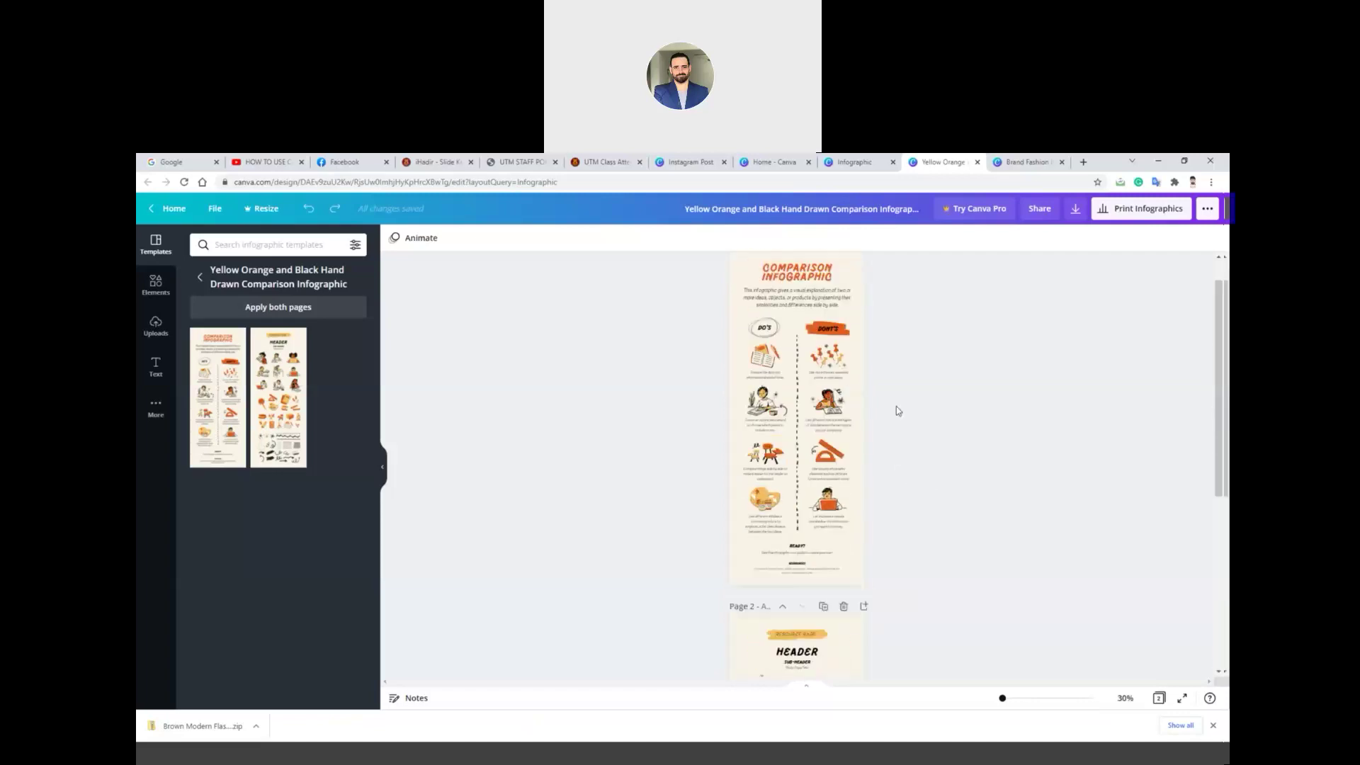
scroll(929, 517, down, 4)
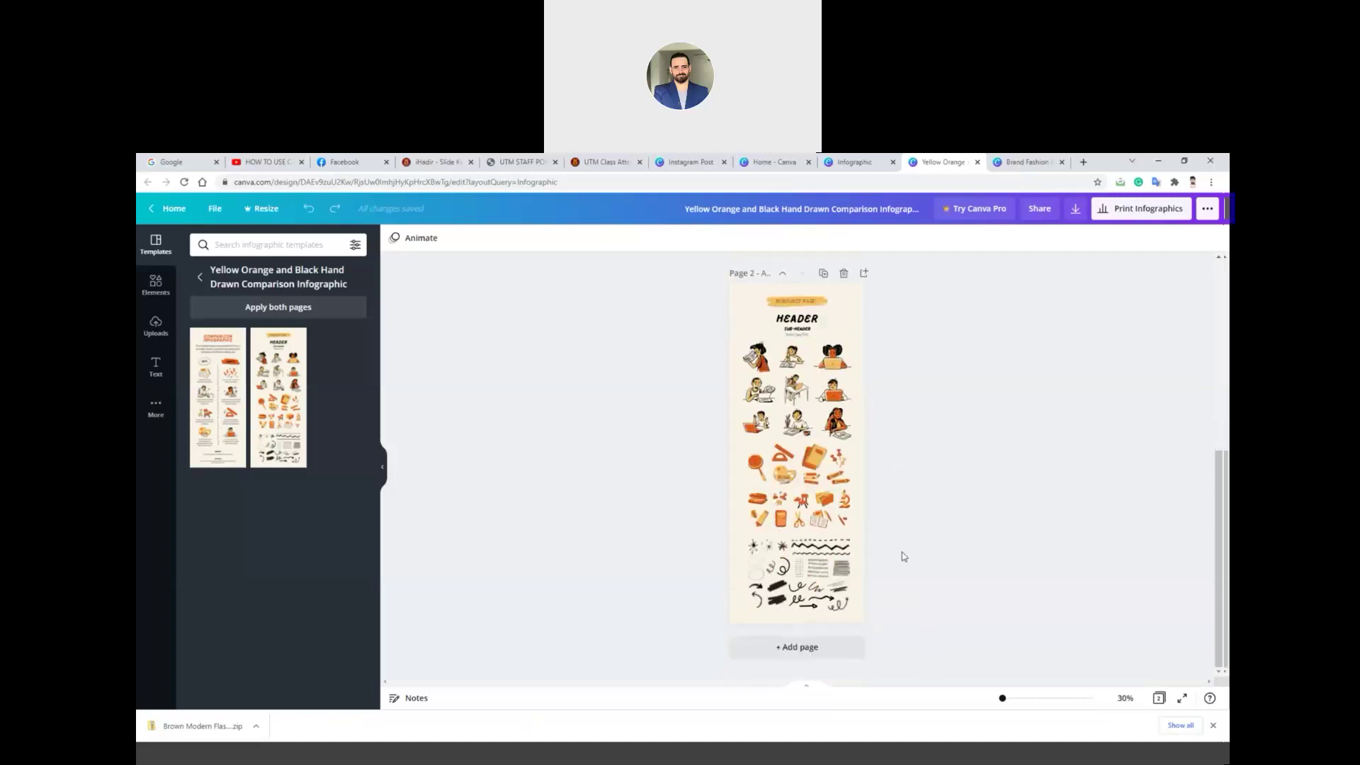
scroll(896, 557, up, 4)
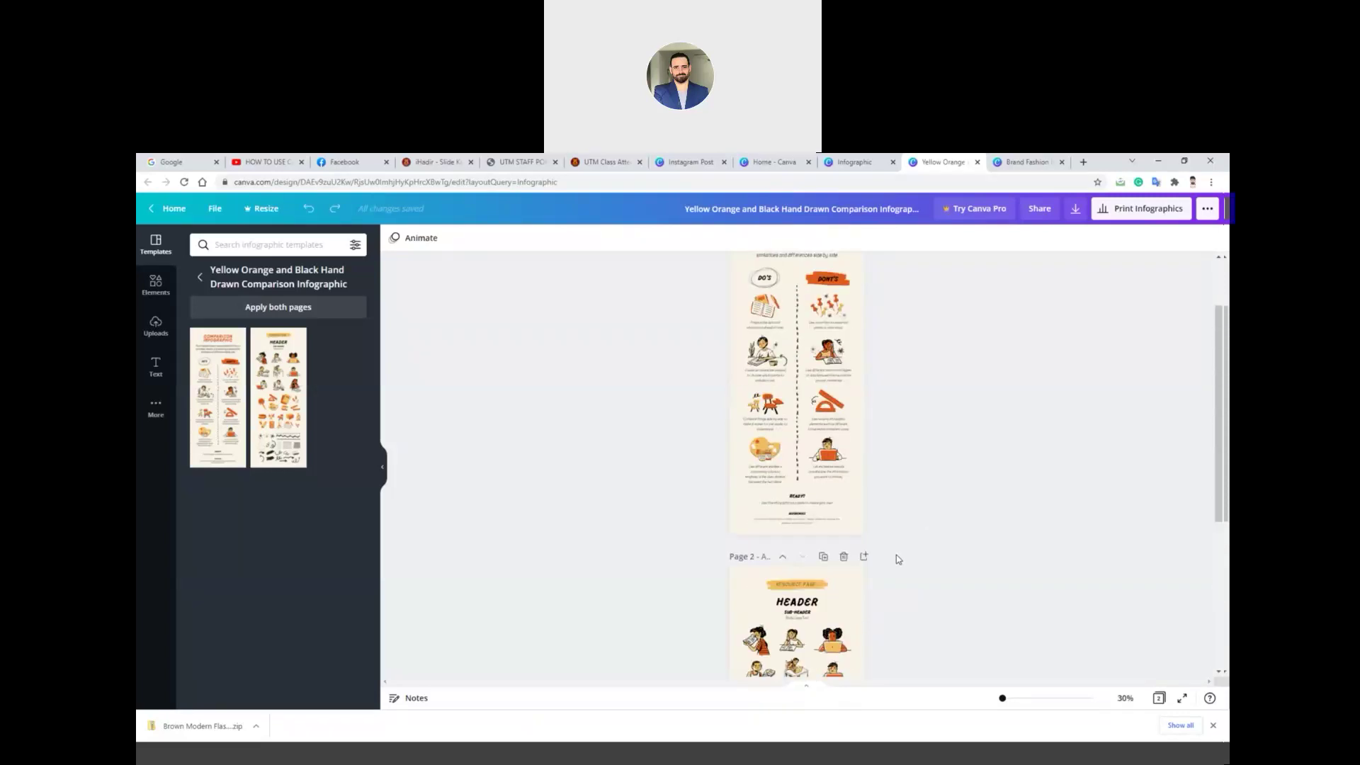
scroll(895, 554, up, 2)
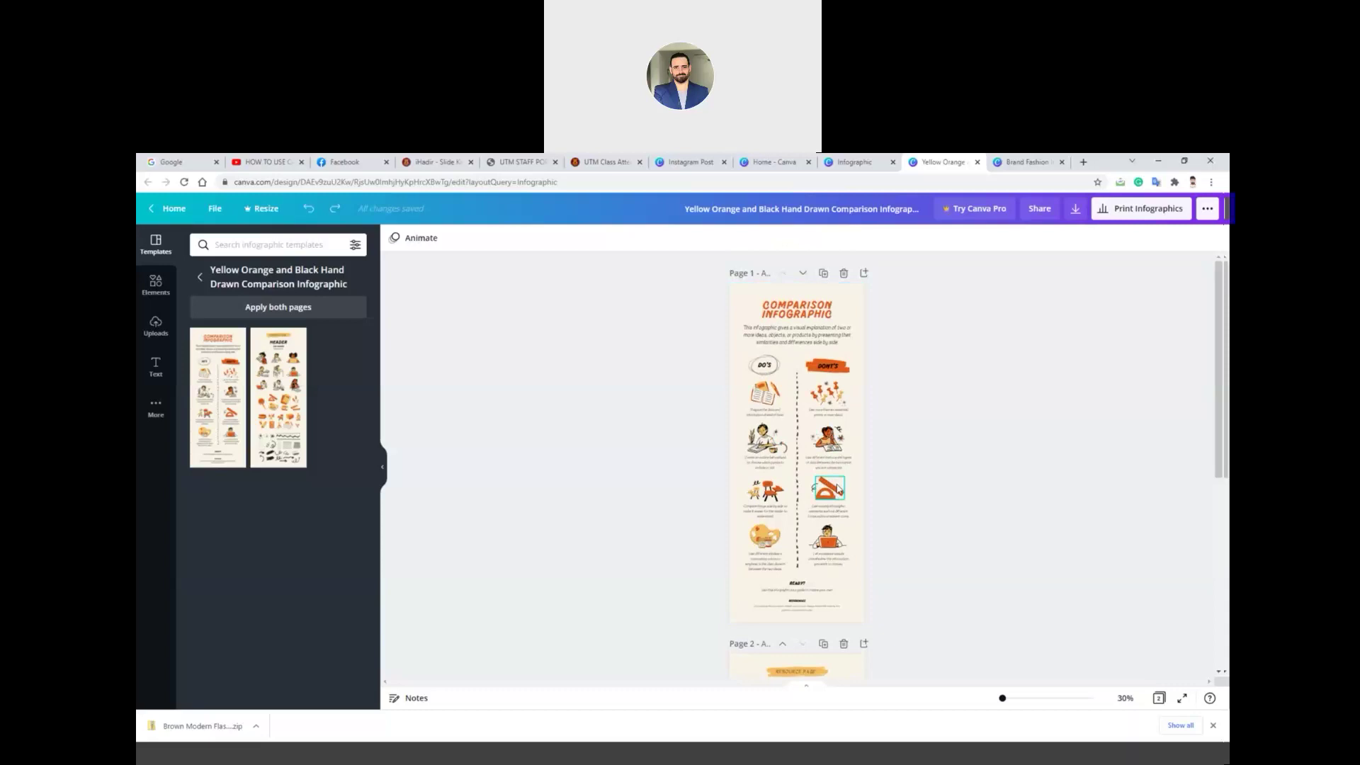
scroll(847, 487, down, 5)
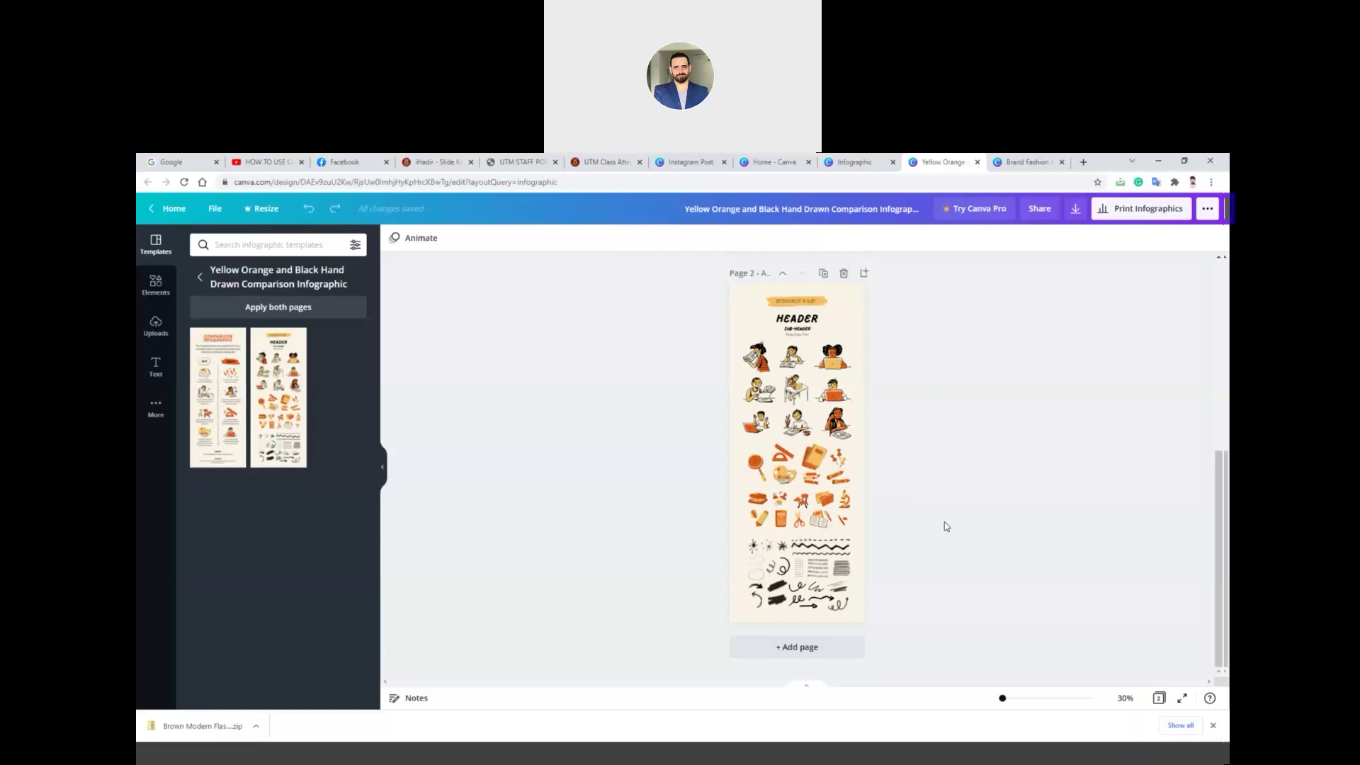
scroll(934, 510, up, 5)
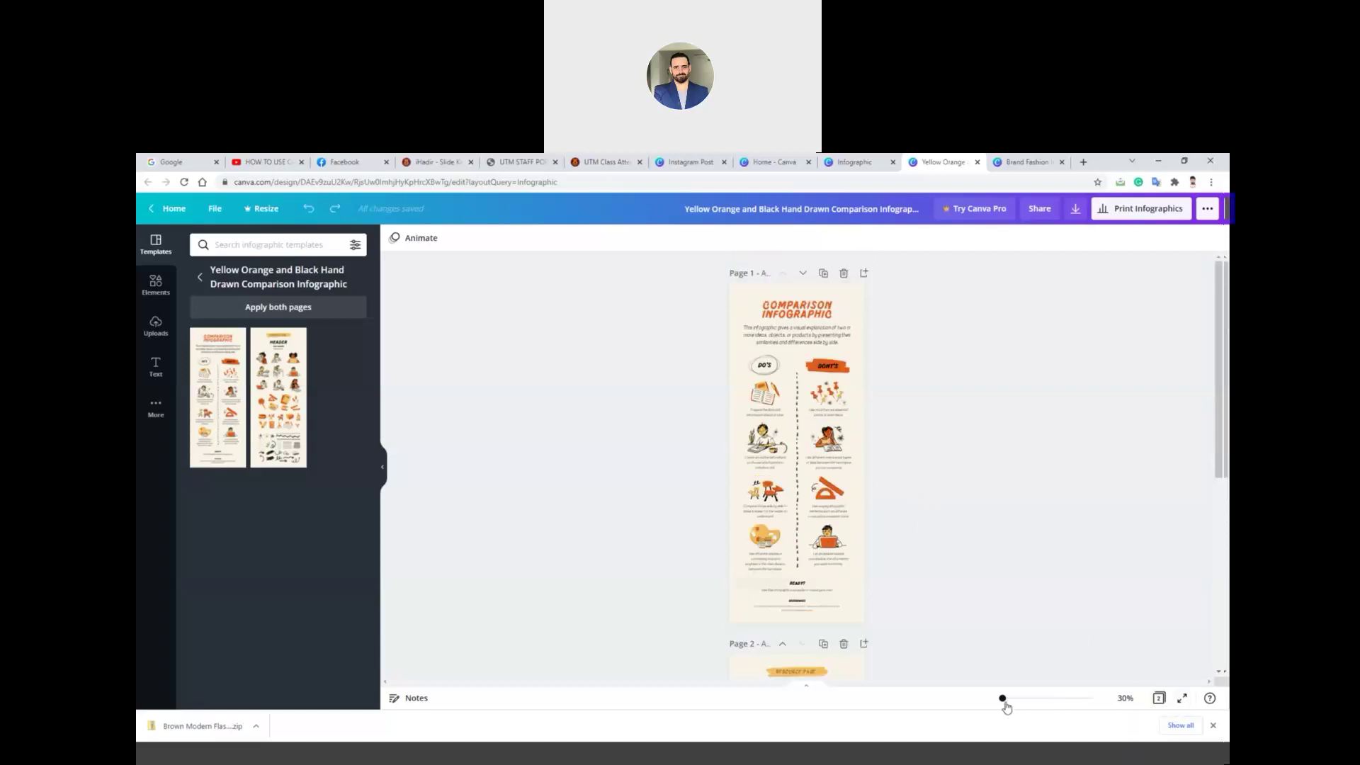
- Overwrite the "Comparison Infographic" title on page 1 with new text starting with "M"
drag(1003, 699, 1018, 699)
scroll(939, 510, up, 5)
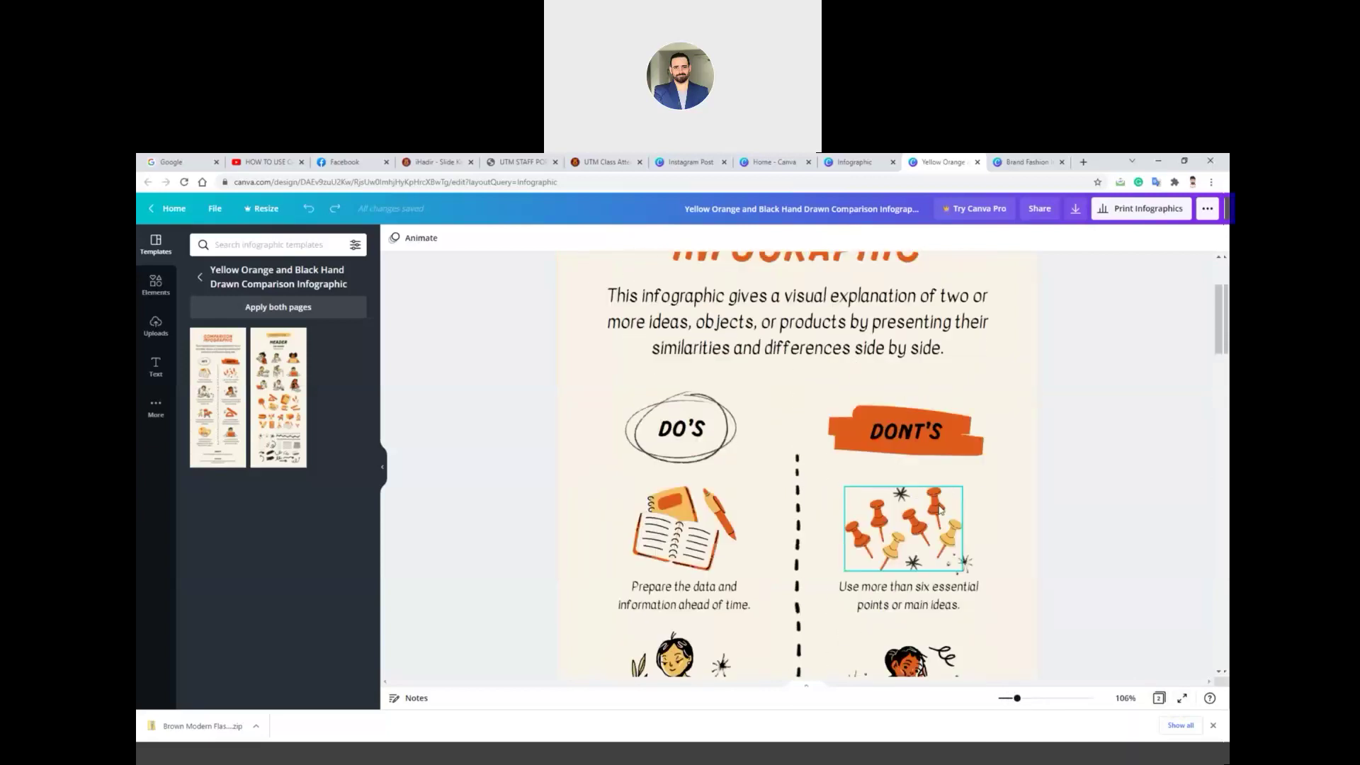
scroll(937, 513, up, 2)
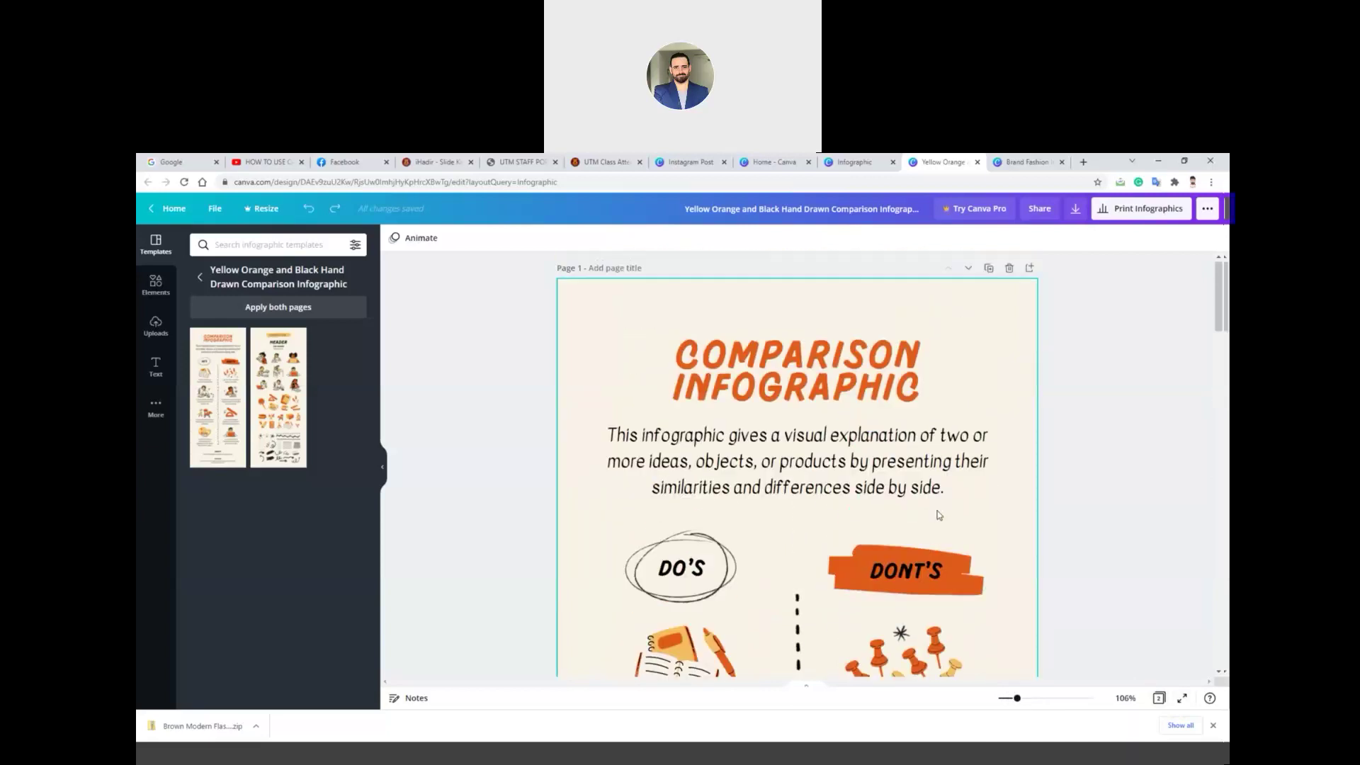
click(833, 375)
click(832, 376)
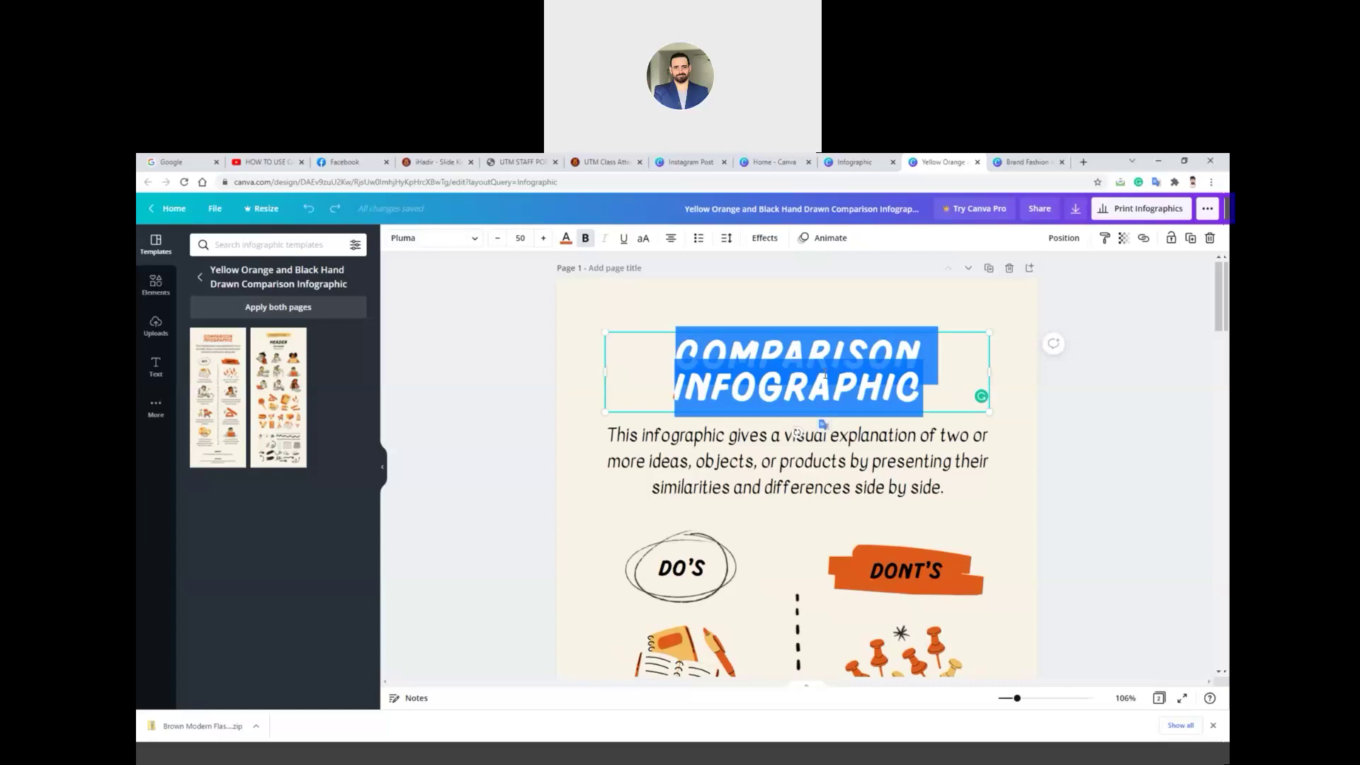
text(M)
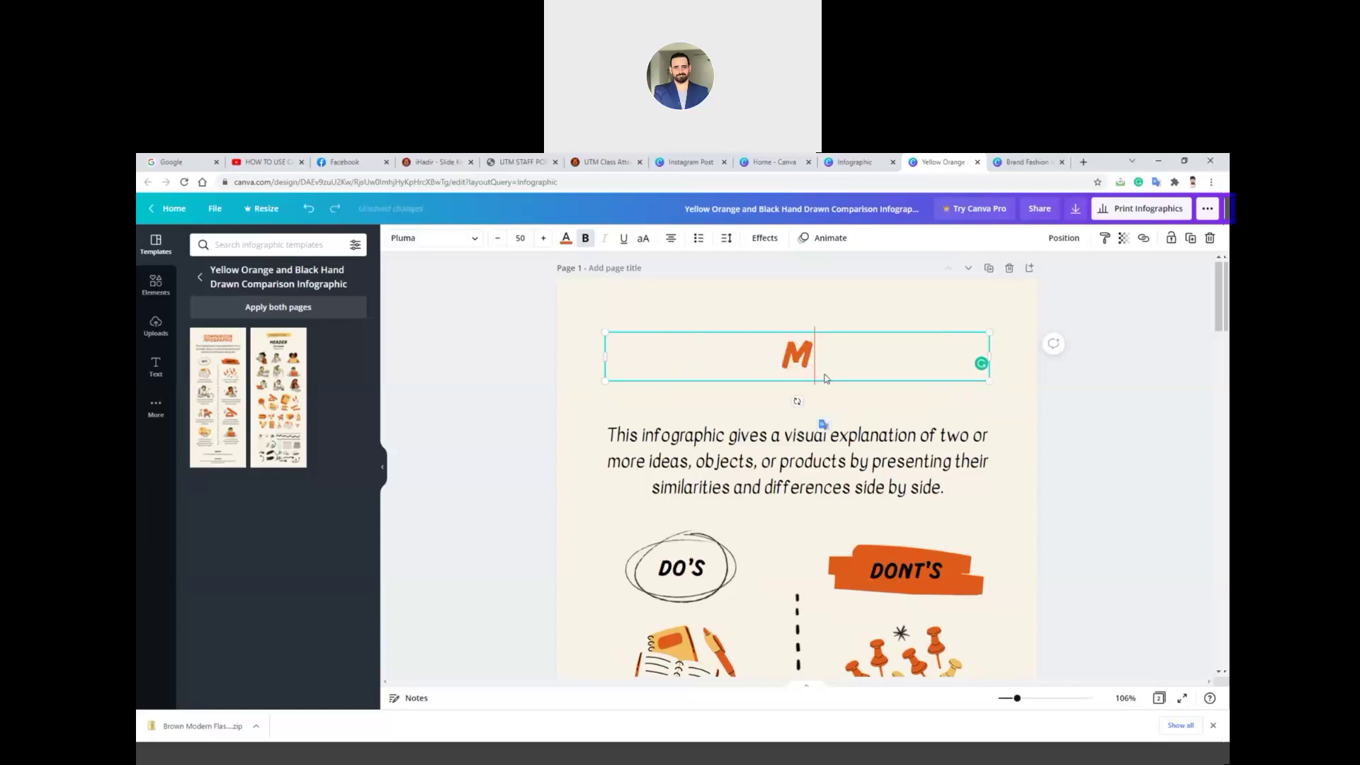
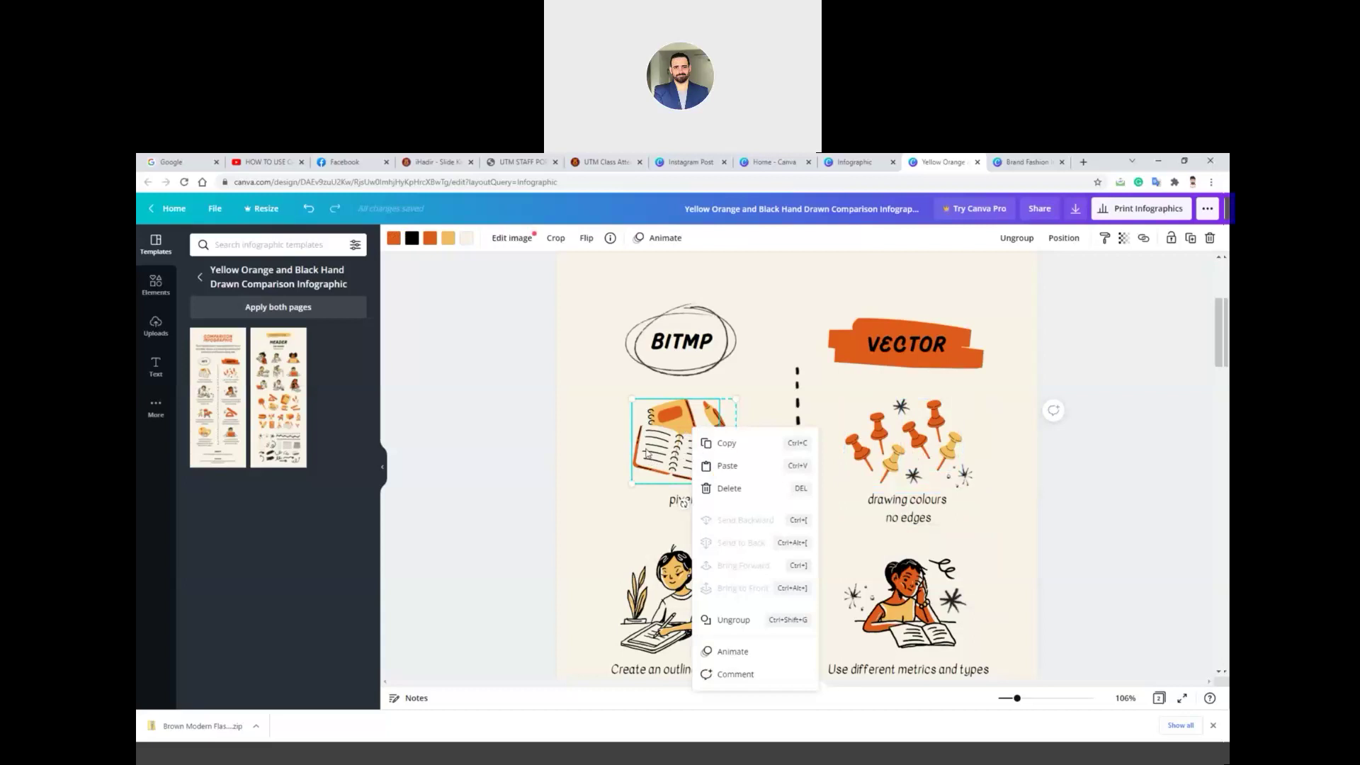
- Delete the notebook and pens illustration above the "pixels" caption in the BITMP column
click(661, 445)
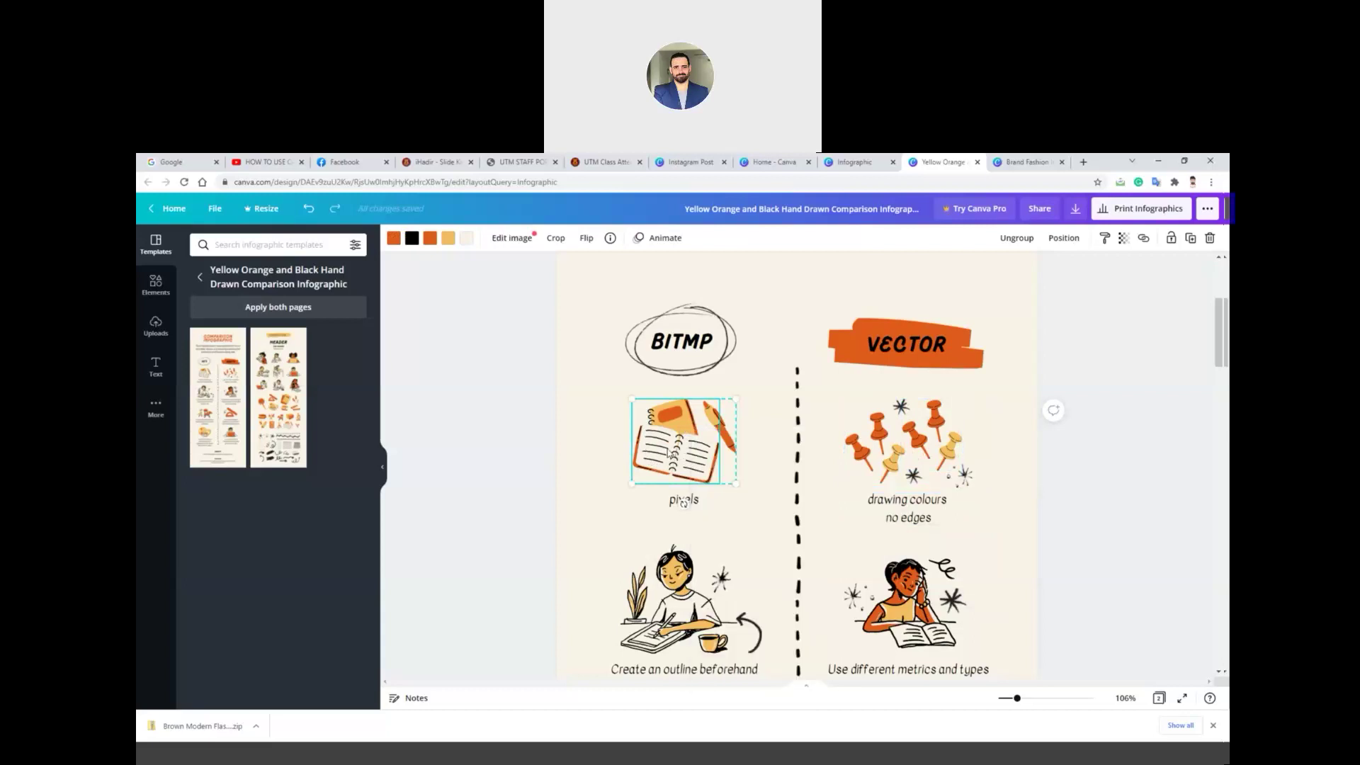
key(Delete)
key(Delete)
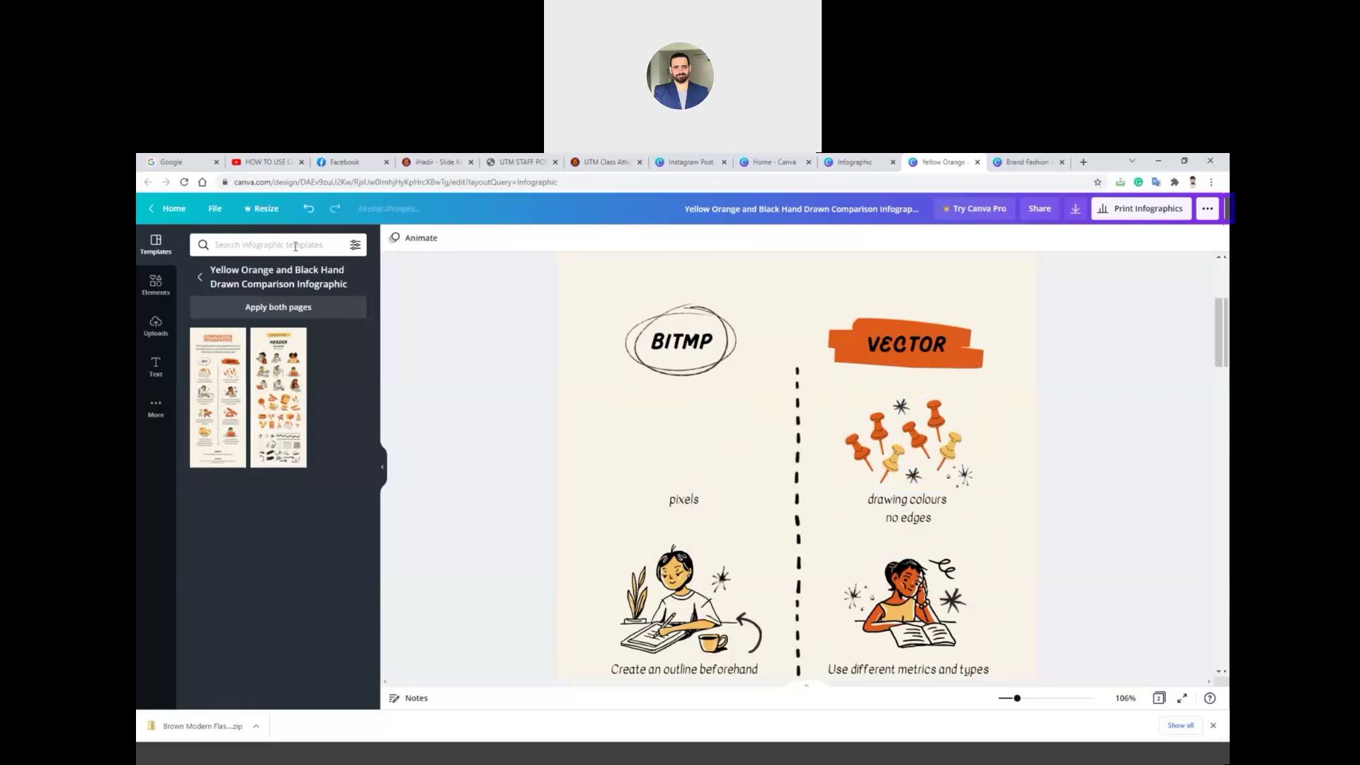
- Search the design elements for "bitmap"
click(157, 287)
click(290, 247)
text(bitmap)
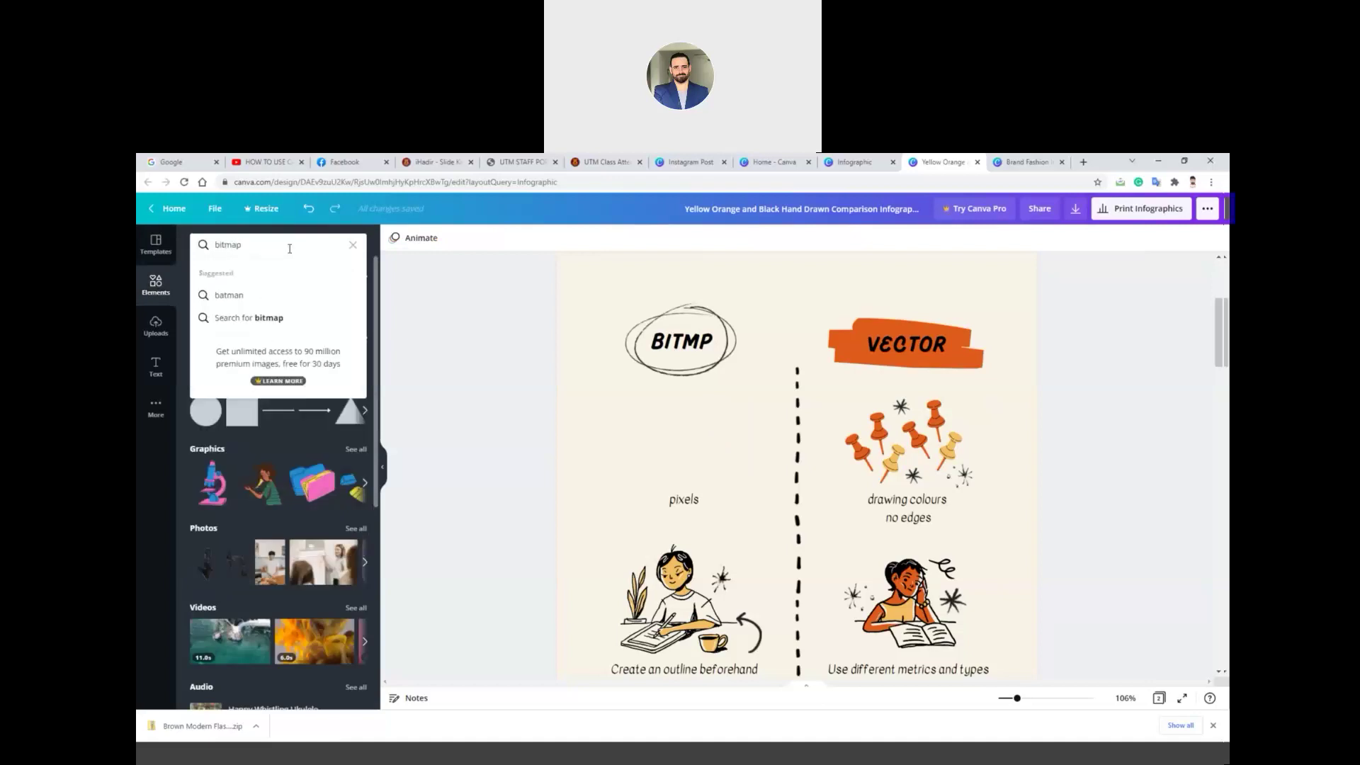
key(Return)
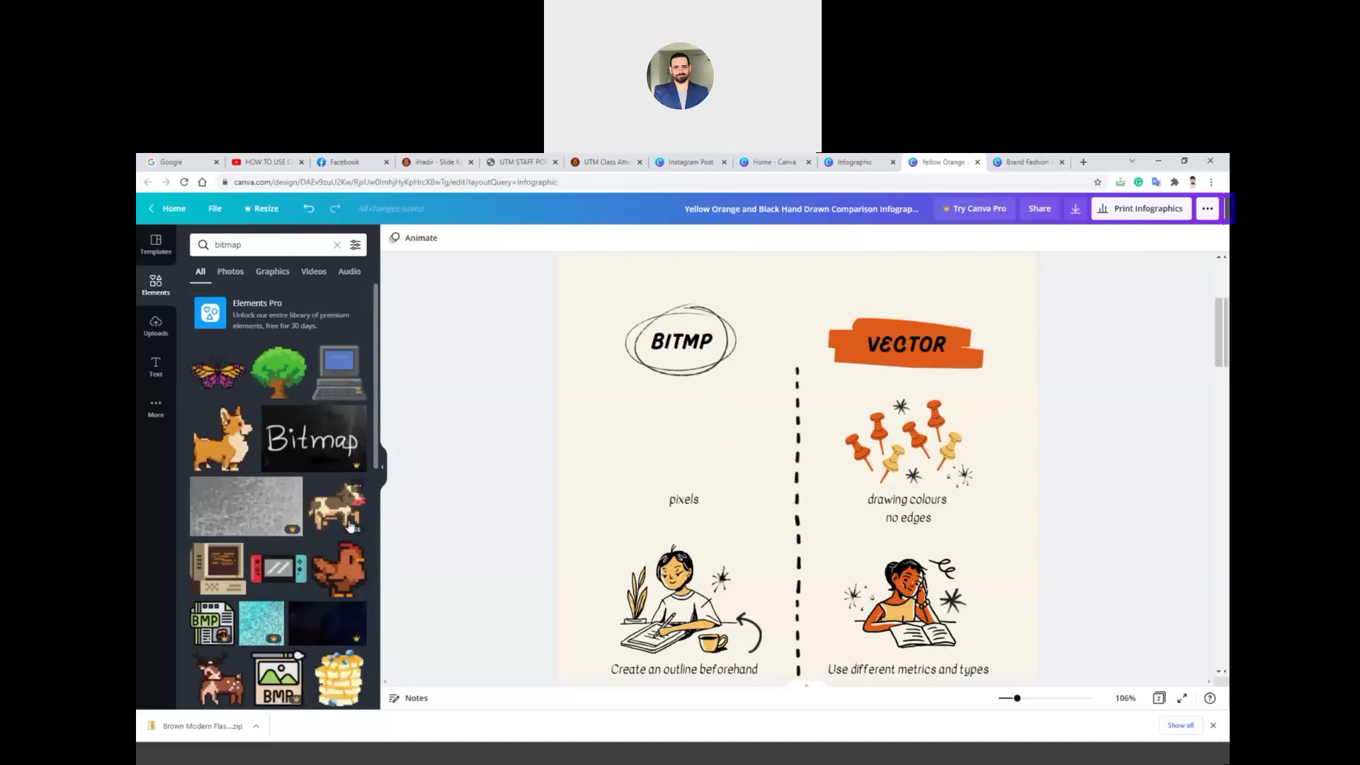
- Add the pixel-art corgi graphic, shrink it and place it above the "pixels" caption
click(221, 438)
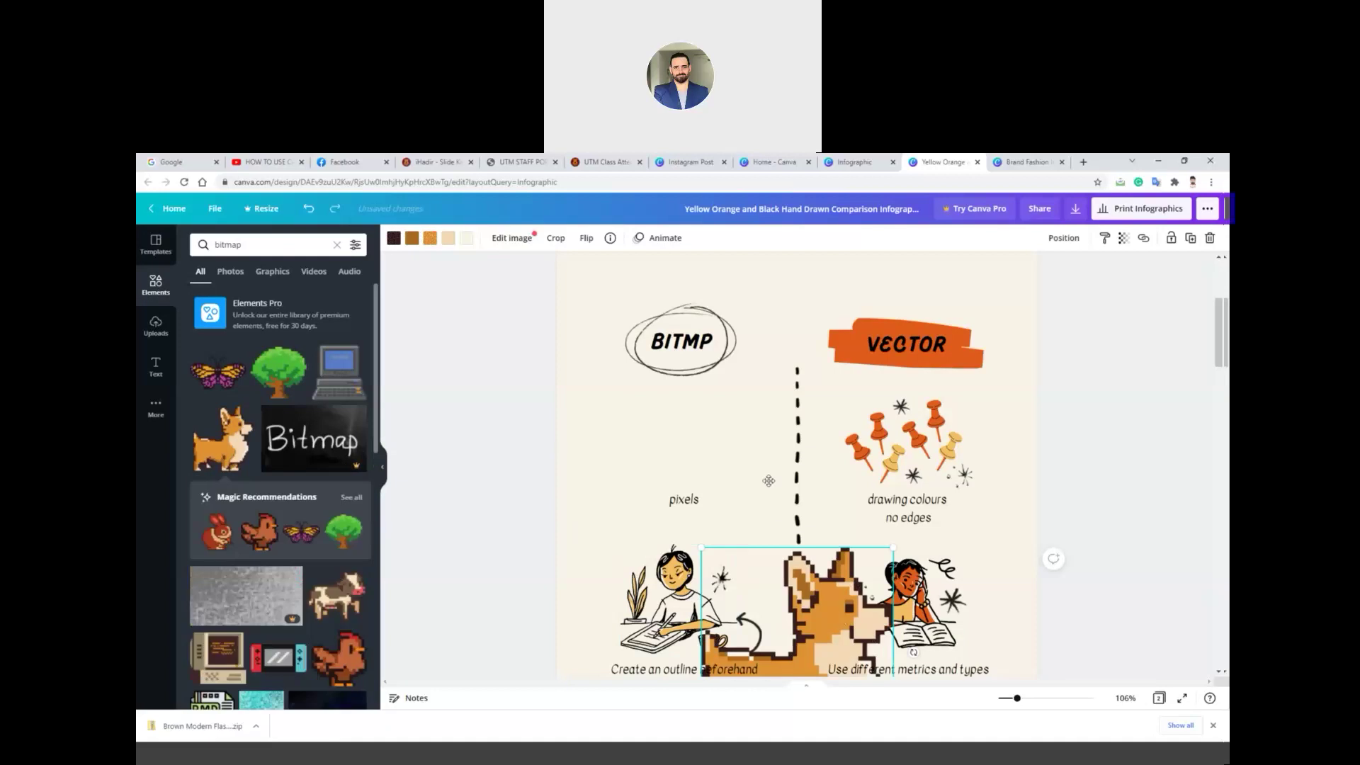
drag(779, 567, 690, 378)
drag(802, 567, 698, 453)
click(924, 457)
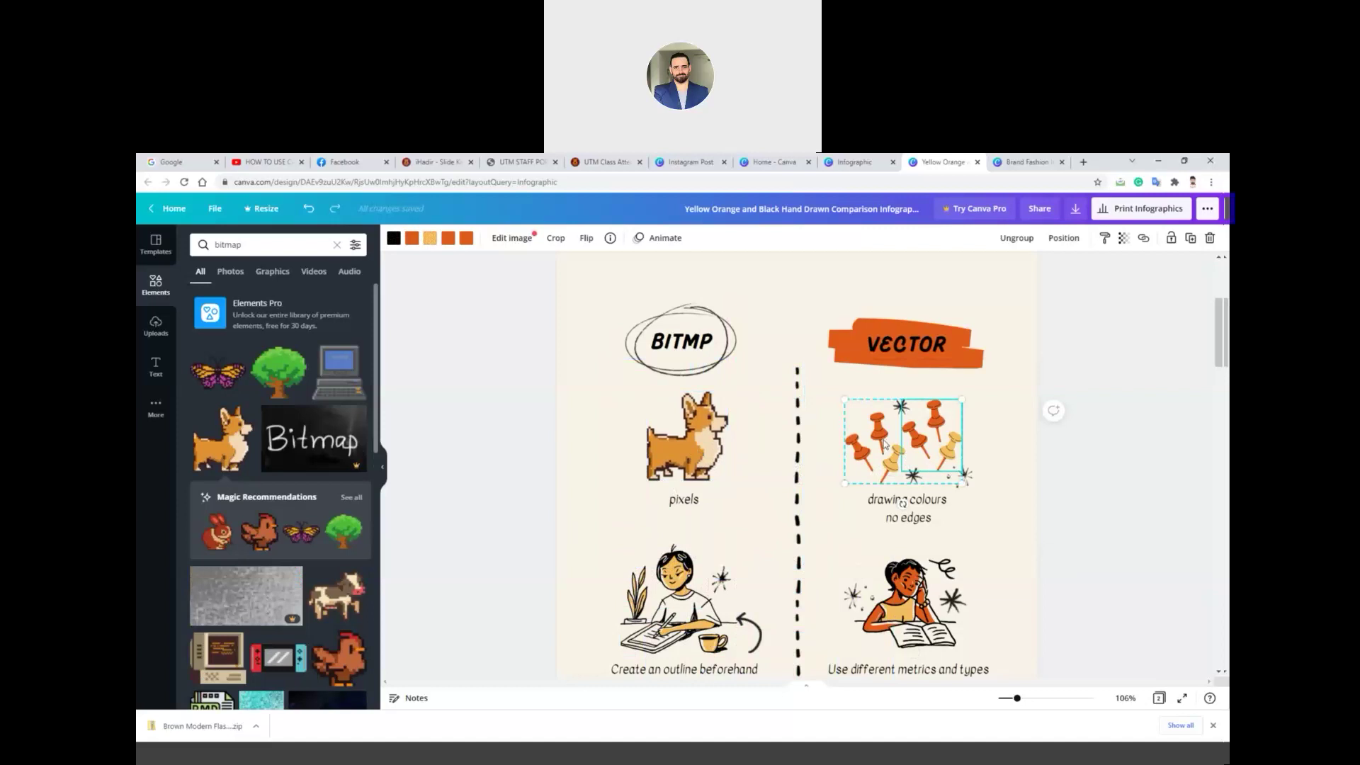
- Replace the caption under the drawing boy in the BITMP column with "advanteges"
scroll(886, 446, down, 2)
scroll(783, 436, down, 1)
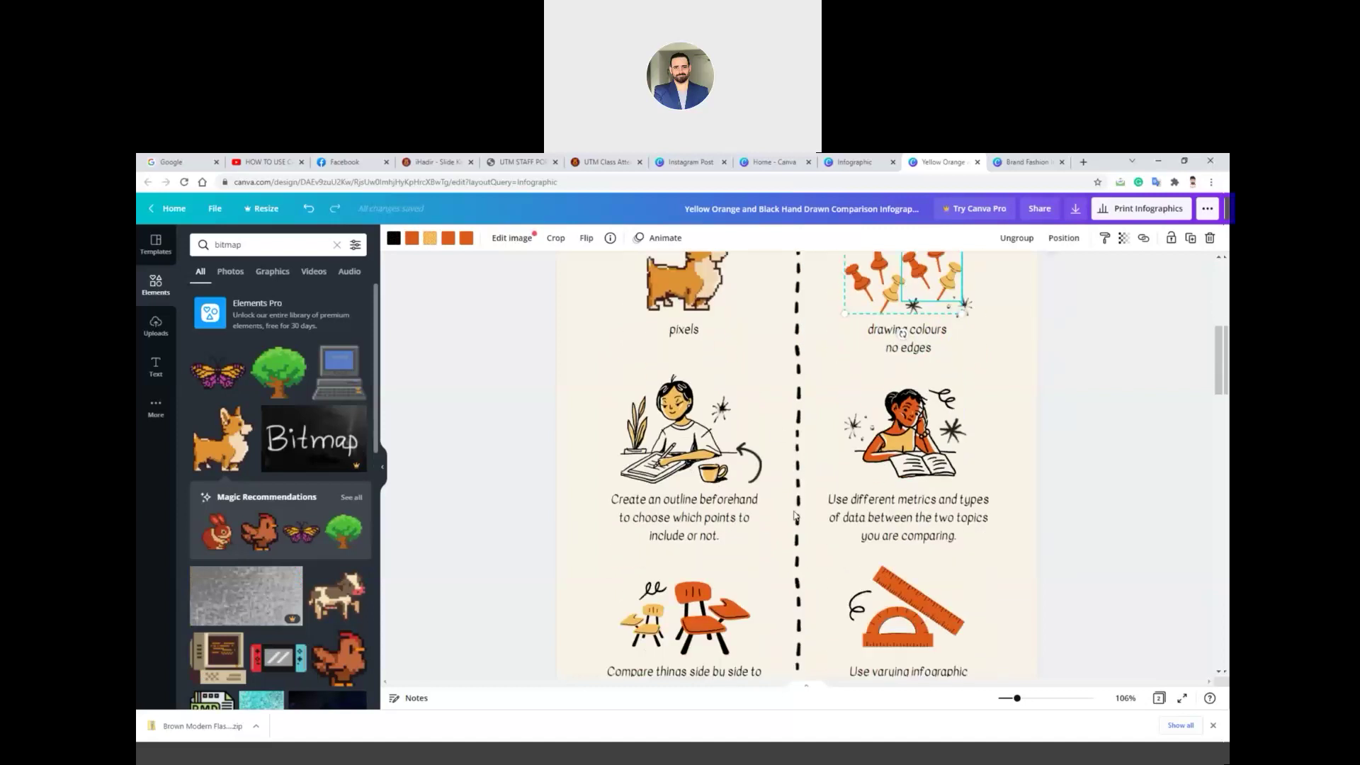
click(701, 437)
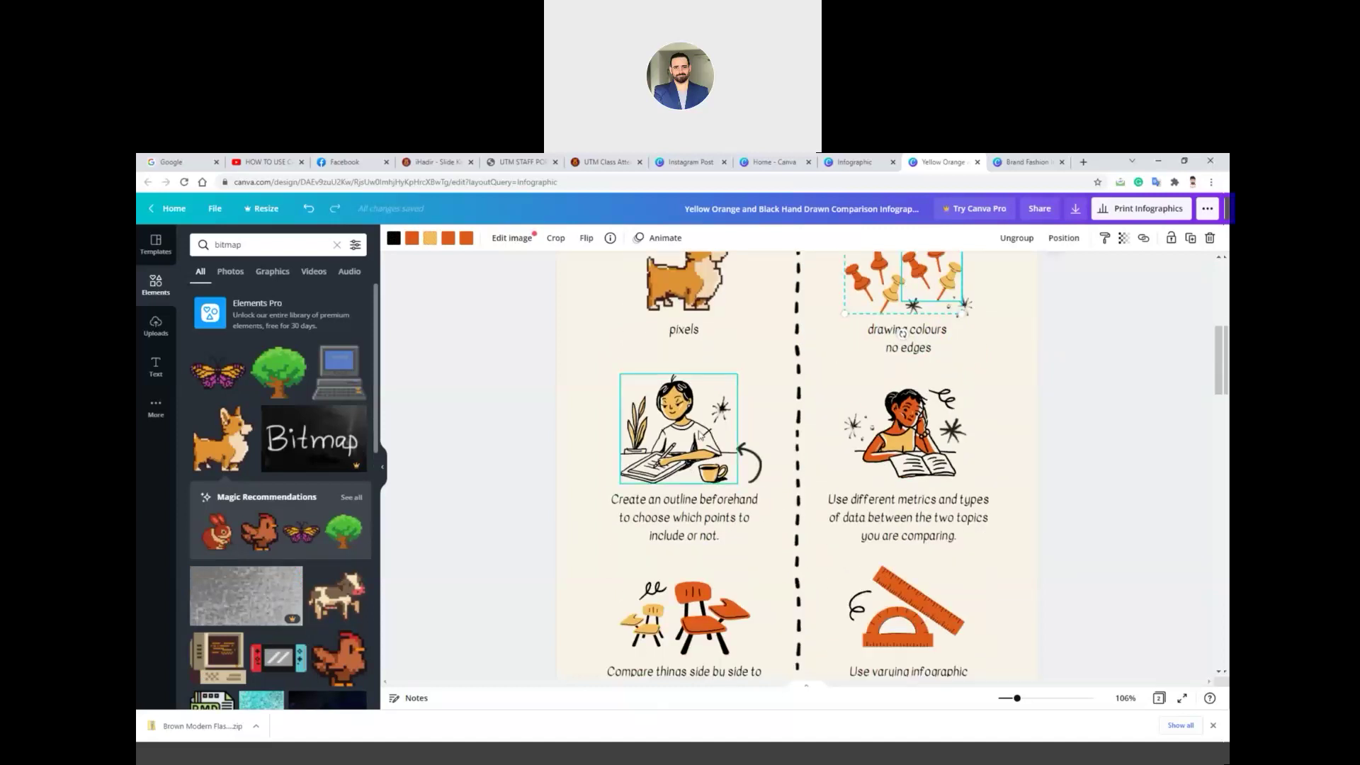
double_click(709, 528)
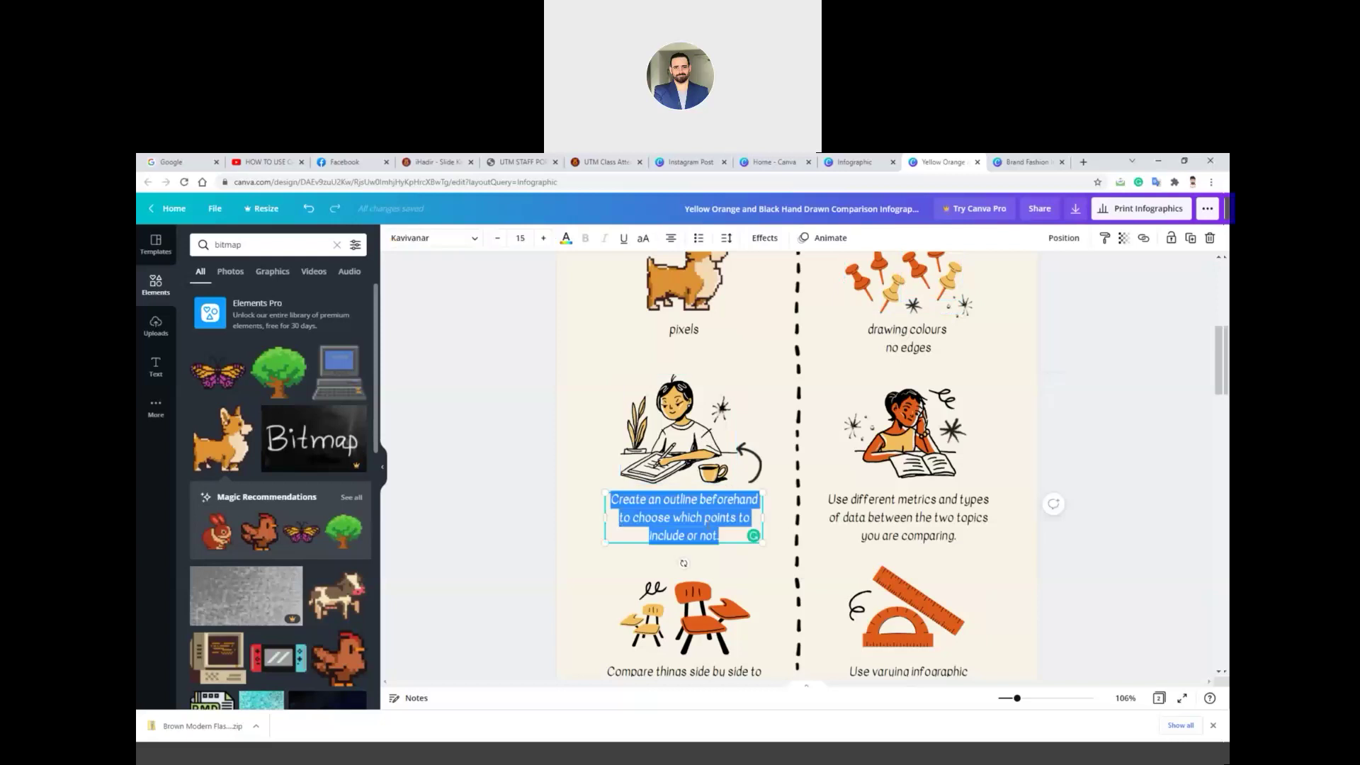
text(ad)
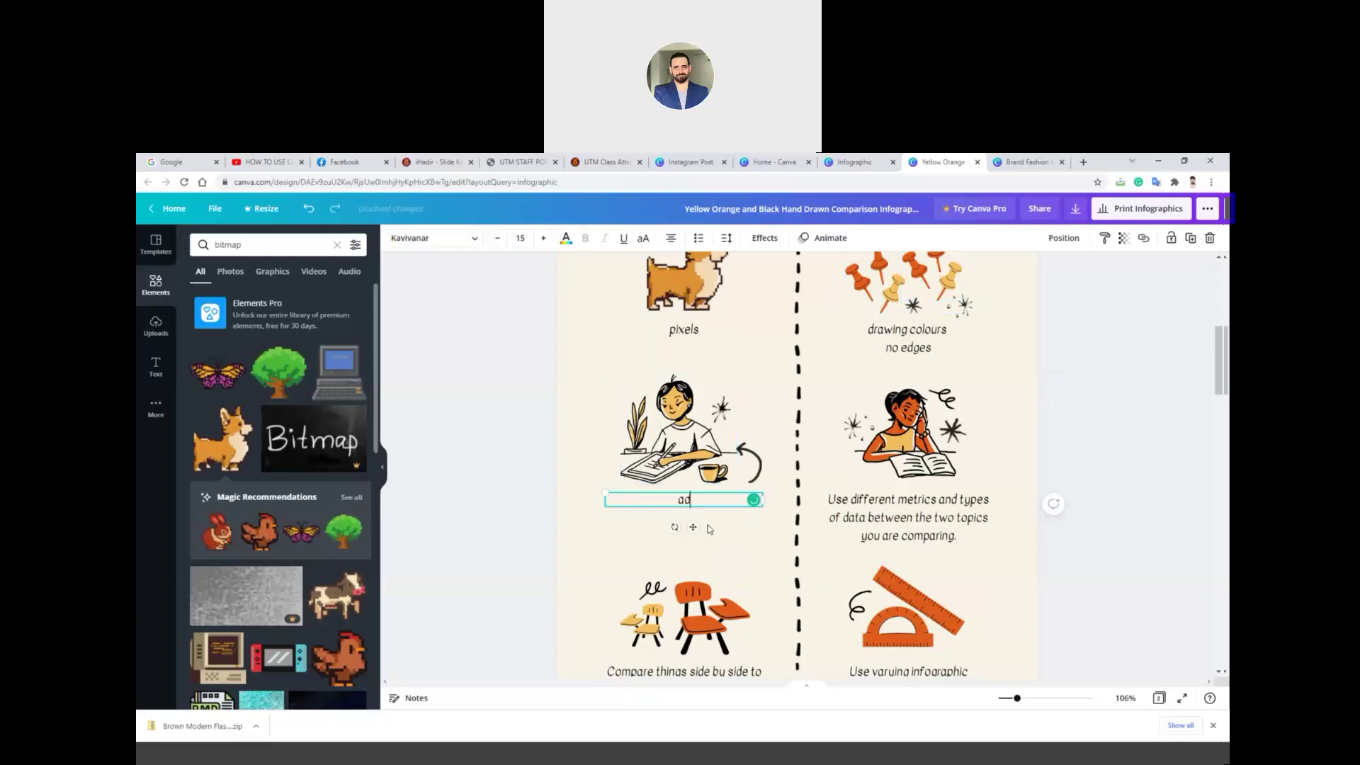
text(vanteges)
- Replace the caption under the reading girl in the VECTOR column with "advatanges"
click(919, 526)
drag(829, 500, 958, 536)
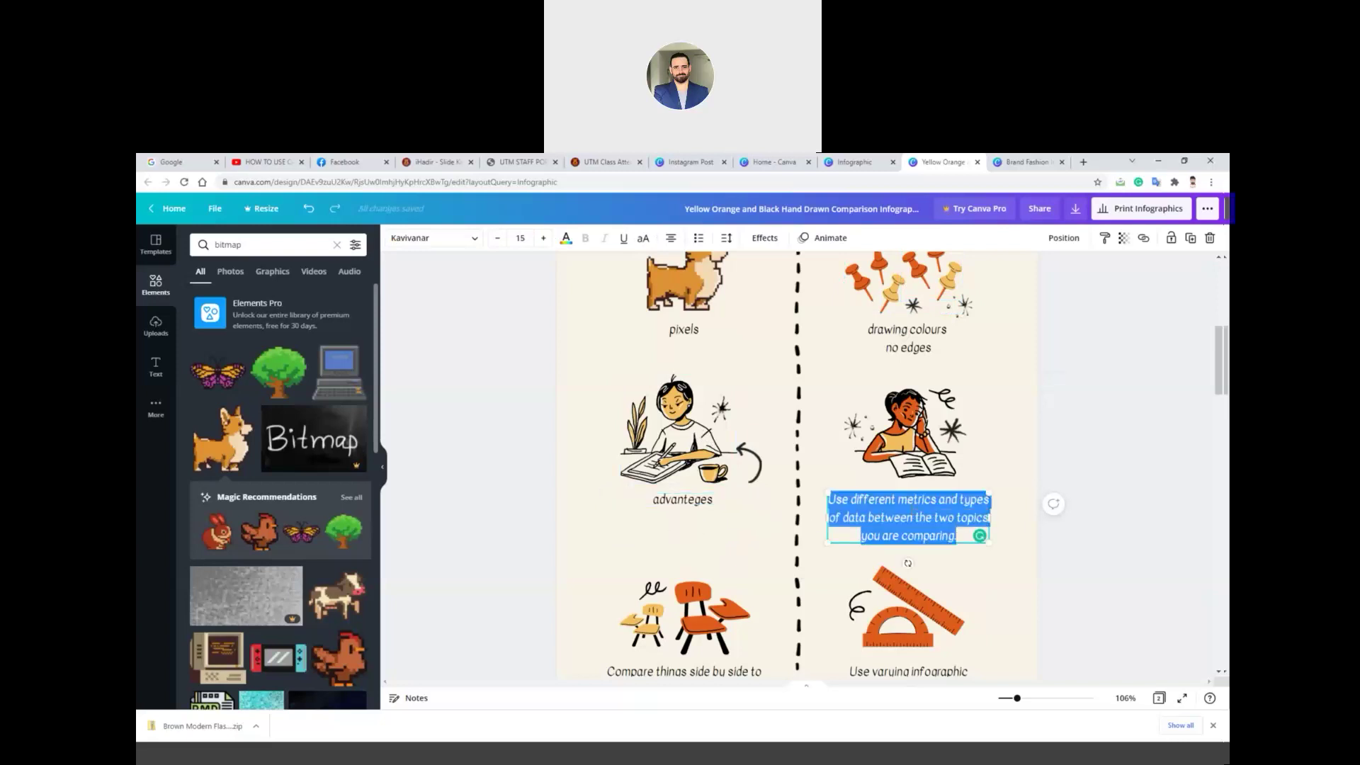
text(adv)
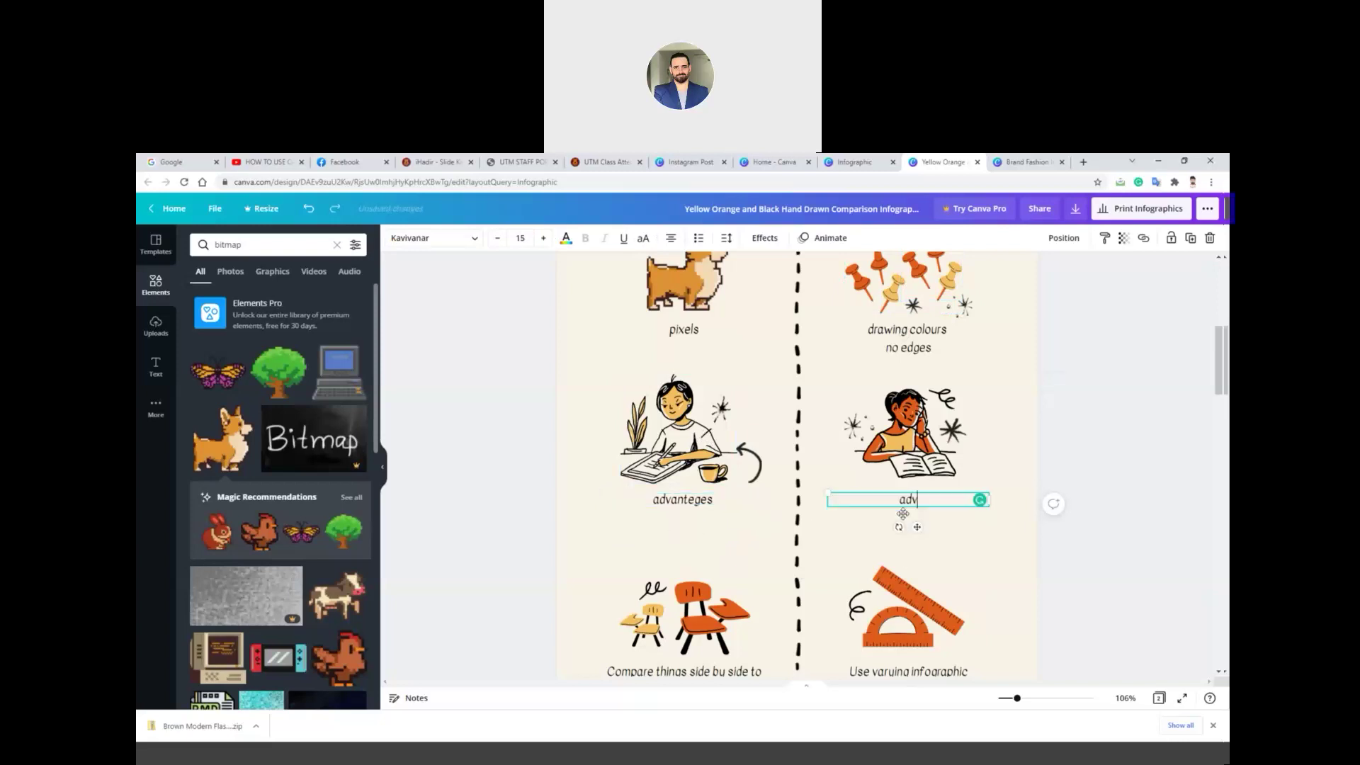
text(atanges)
- Replace the caption under the chairs in the BITMP column with "disadvantages" and deselect the text
scroll(908, 509, down, 4)
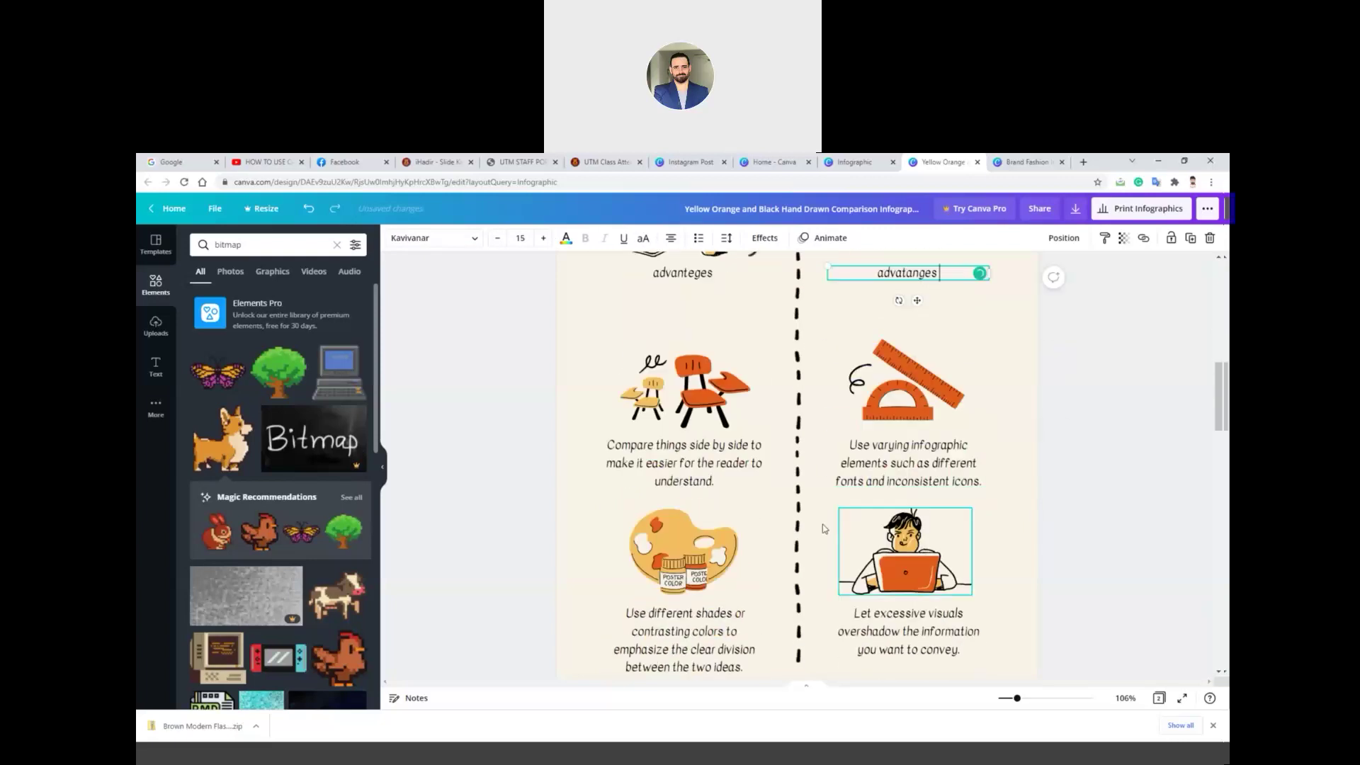
click(707, 402)
double_click(707, 402)
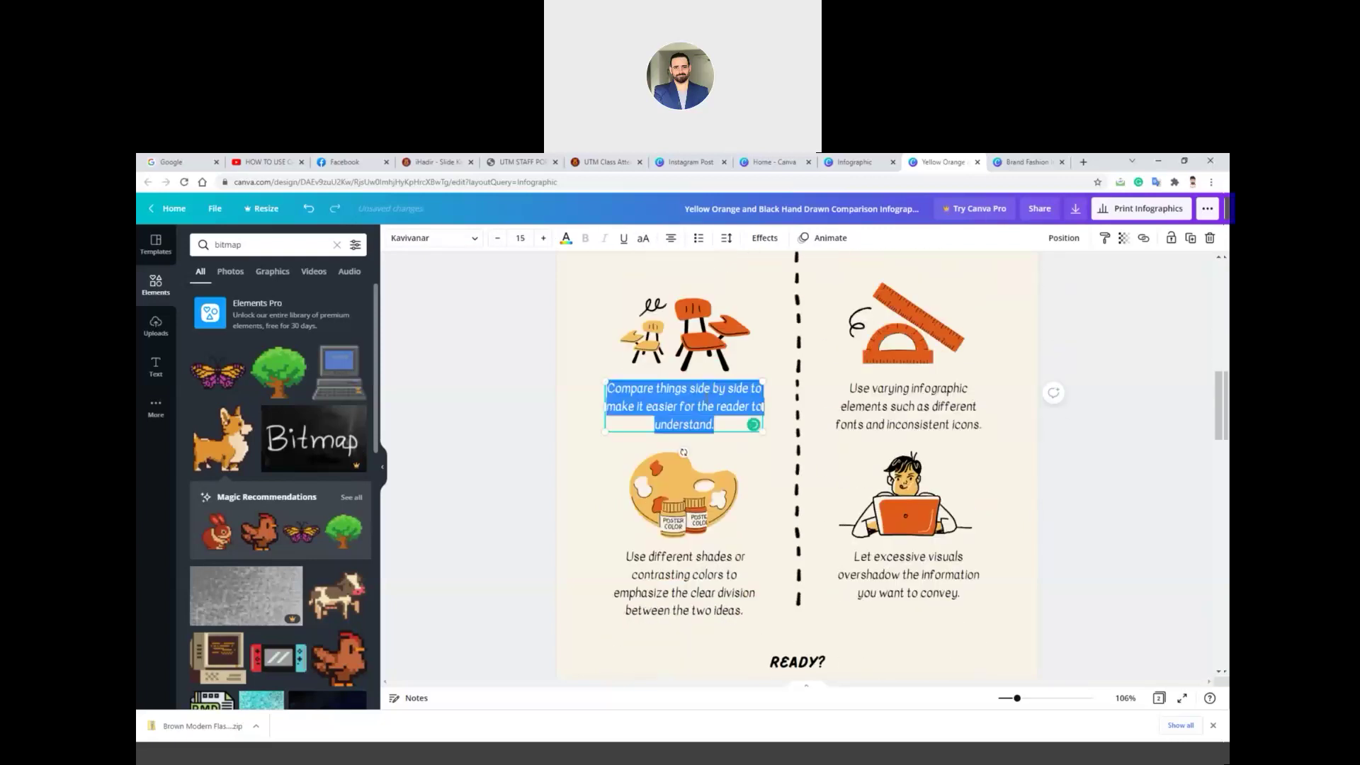
text(disadvantages)
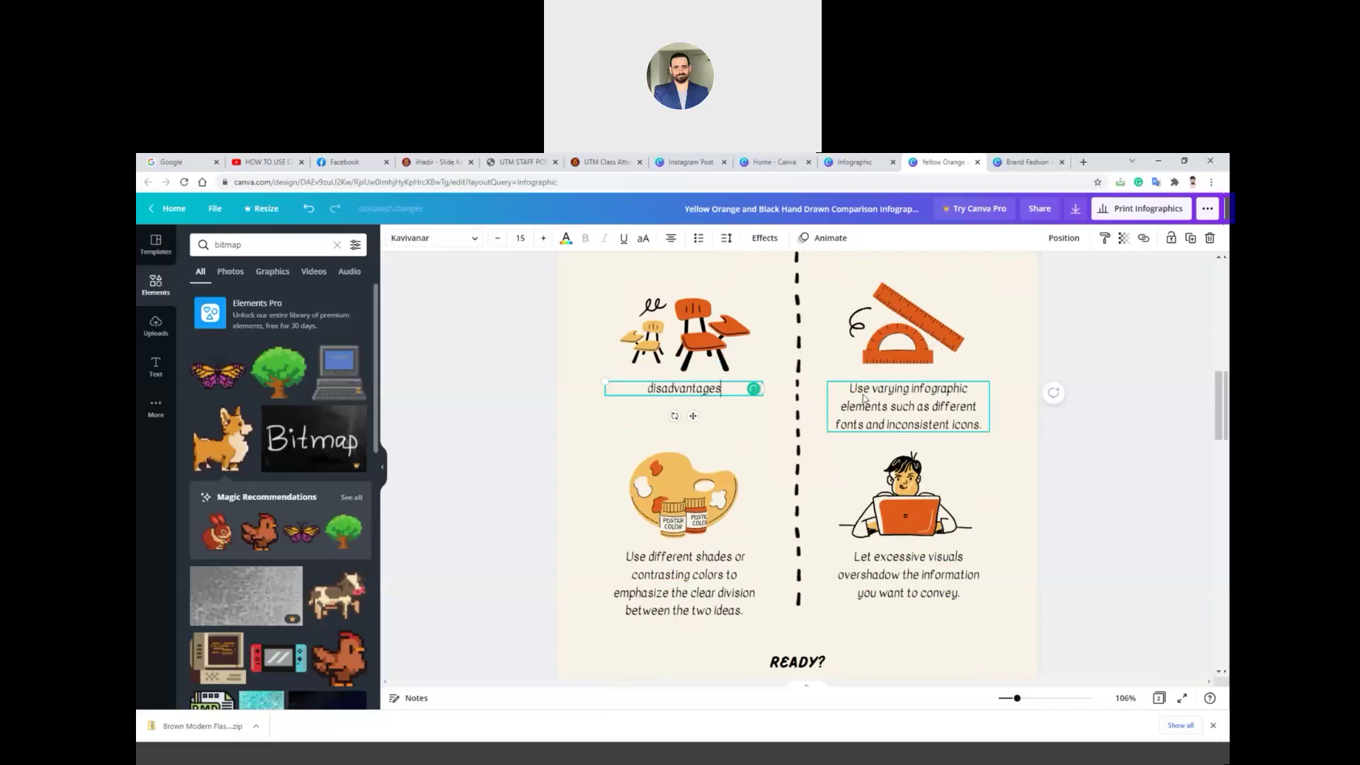
click(1087, 431)
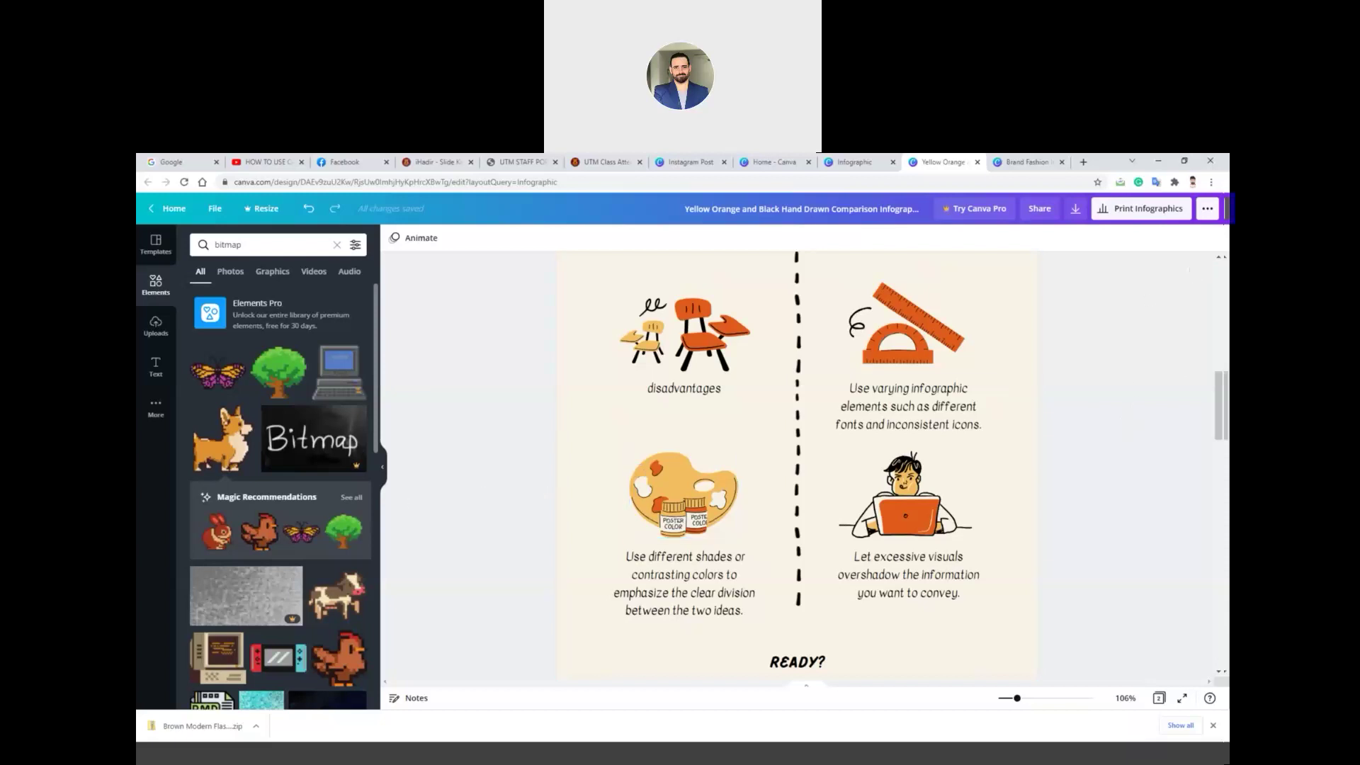
- Create a blank Facebook Post design from the home page and search its templates for "cofee"
click(175, 219)
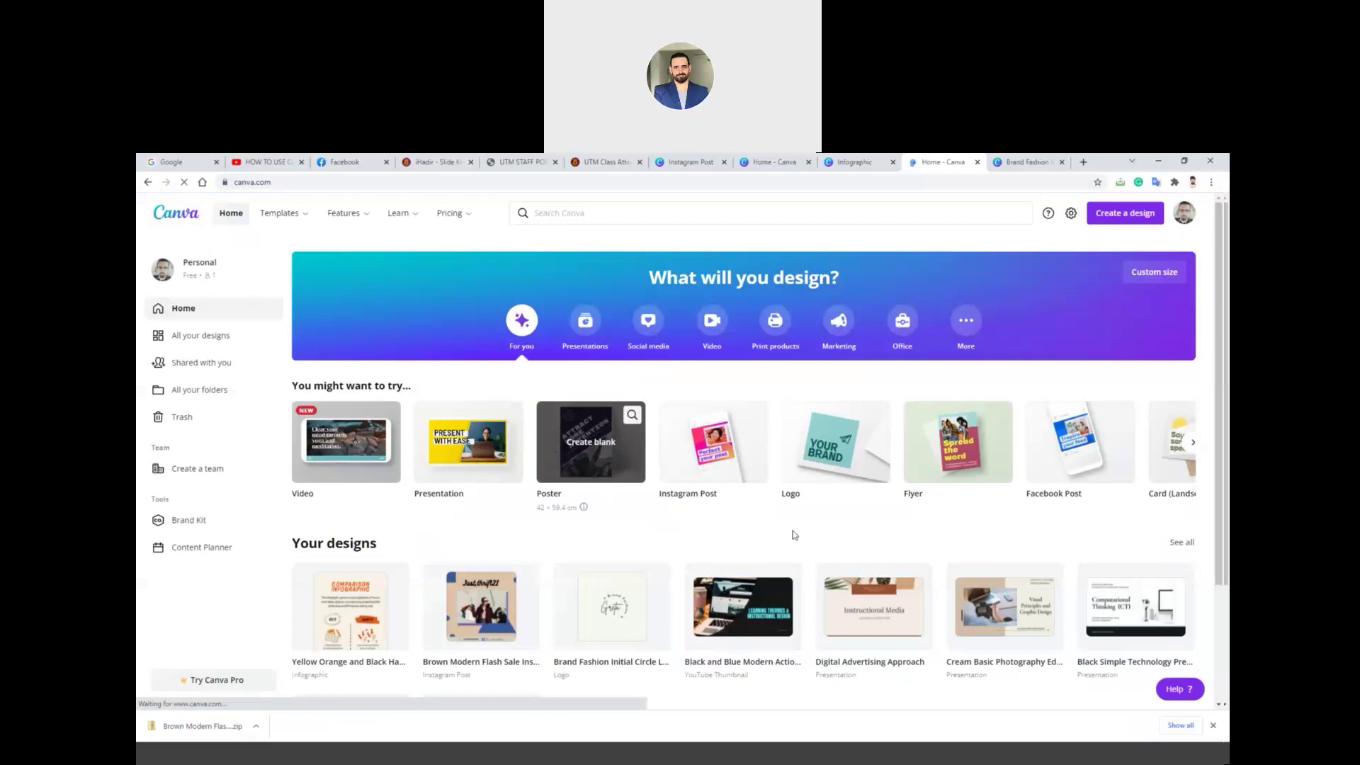
click(1088, 452)
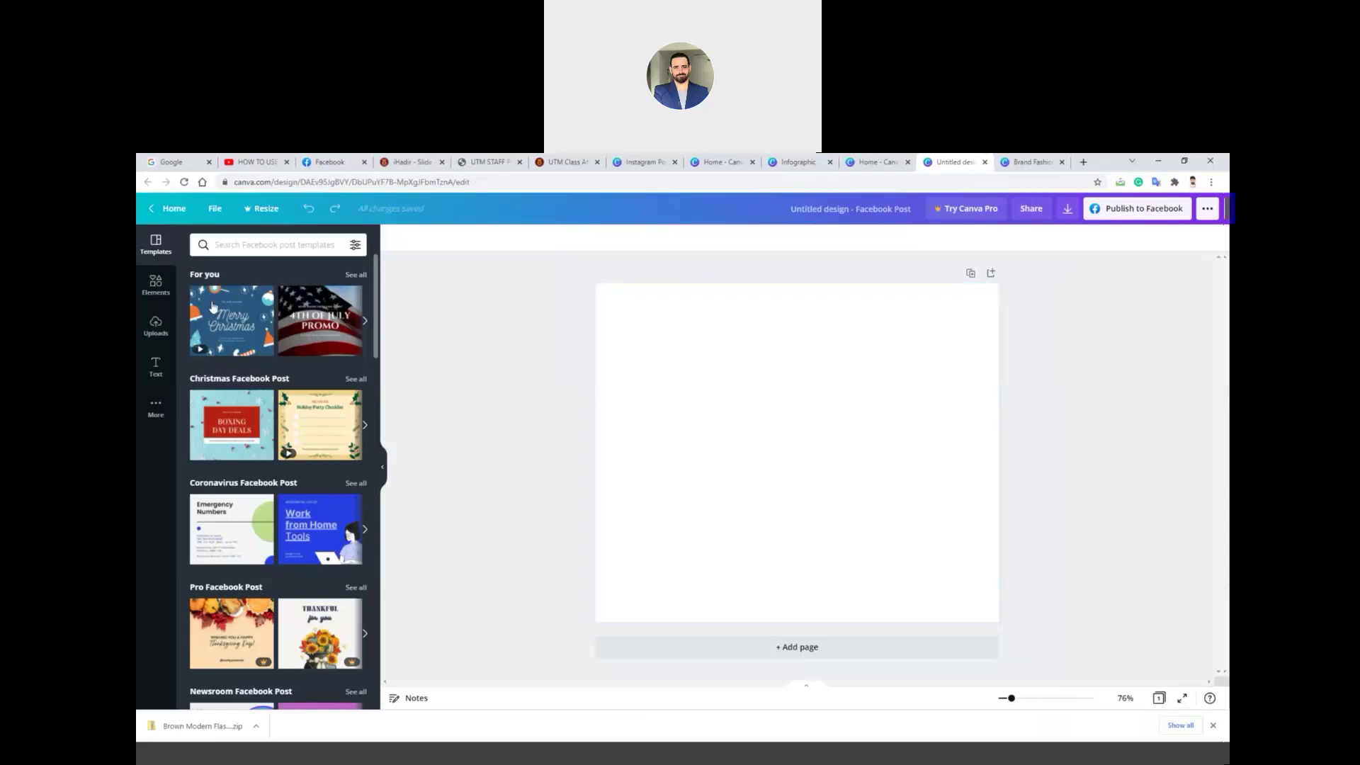
click(258, 249)
text(cofee)
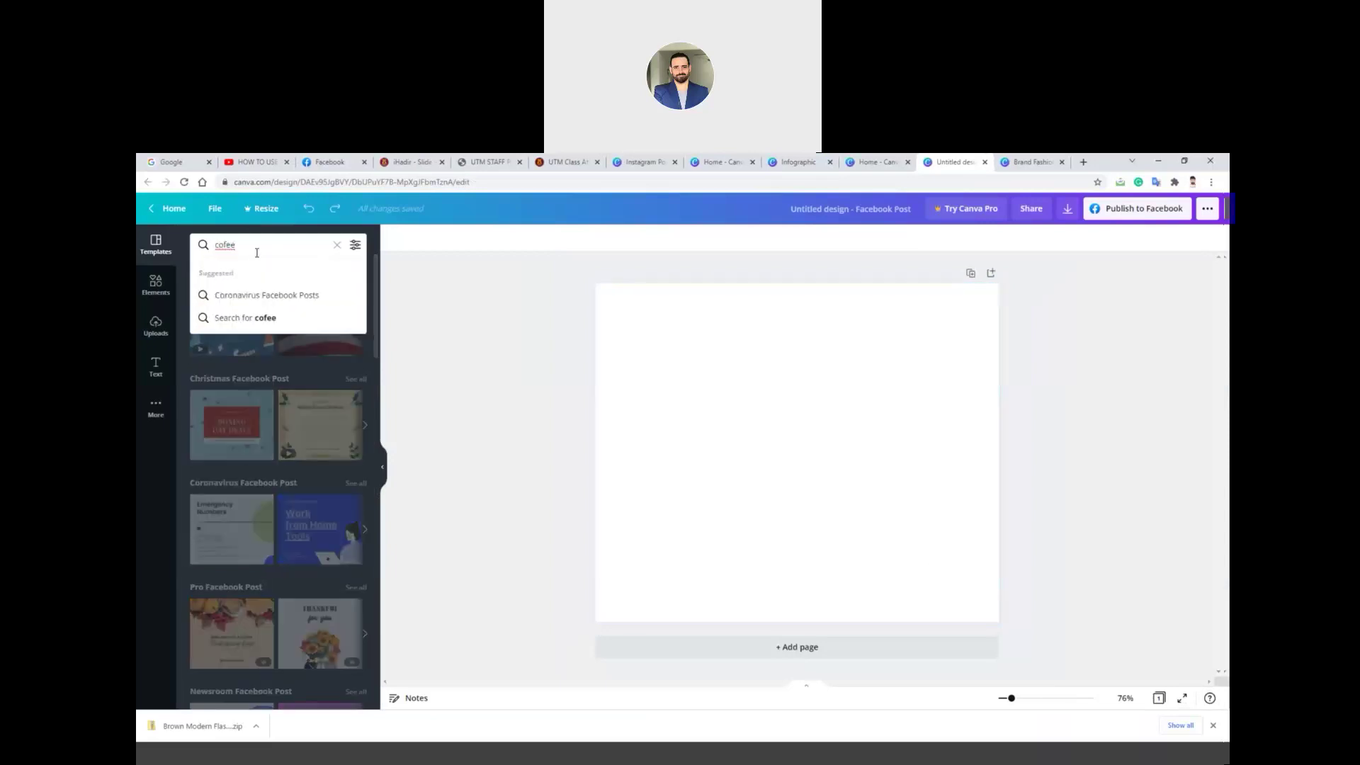
key(Return)
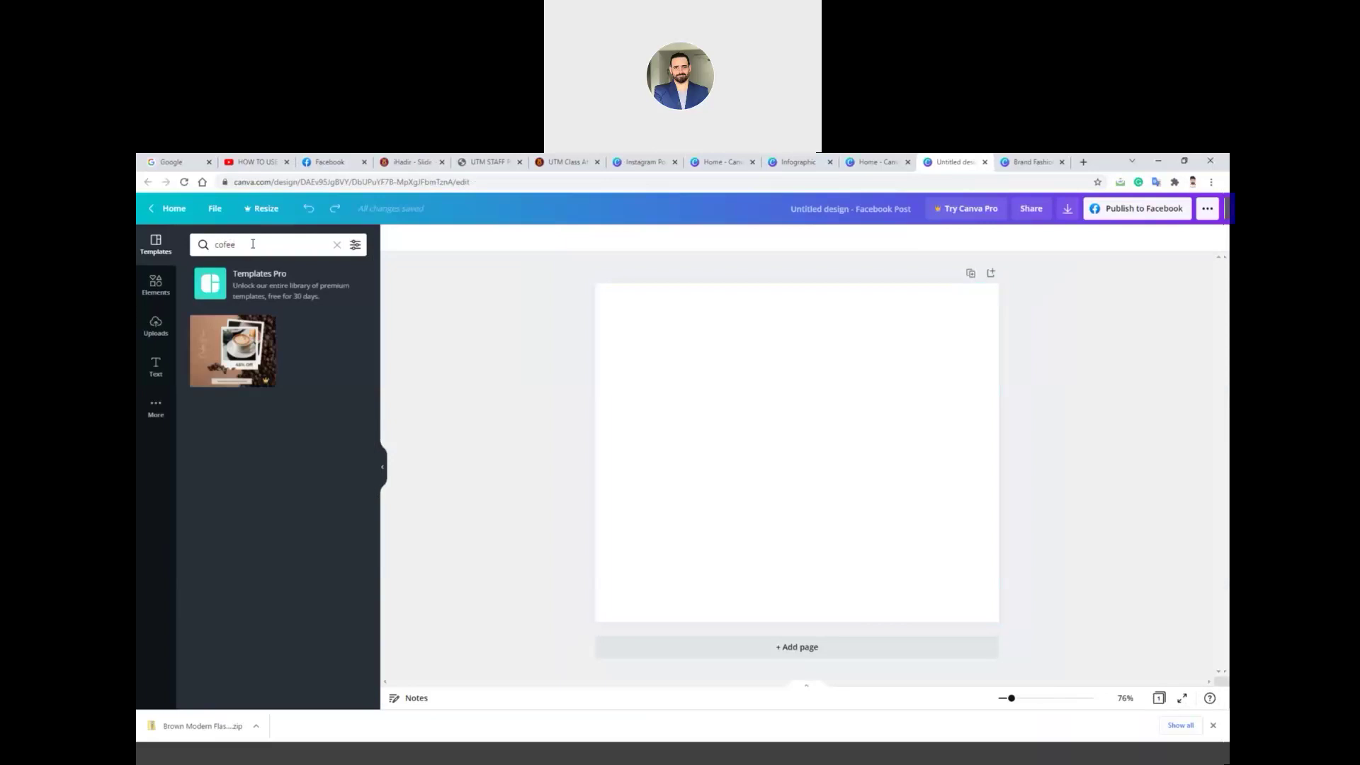
- Search the templates for "coffee" and "coffee shop", and apply the free "Coffee to start your day" template to the page
click(256, 249)
click(262, 316)
double_click(225, 245)
text(co)
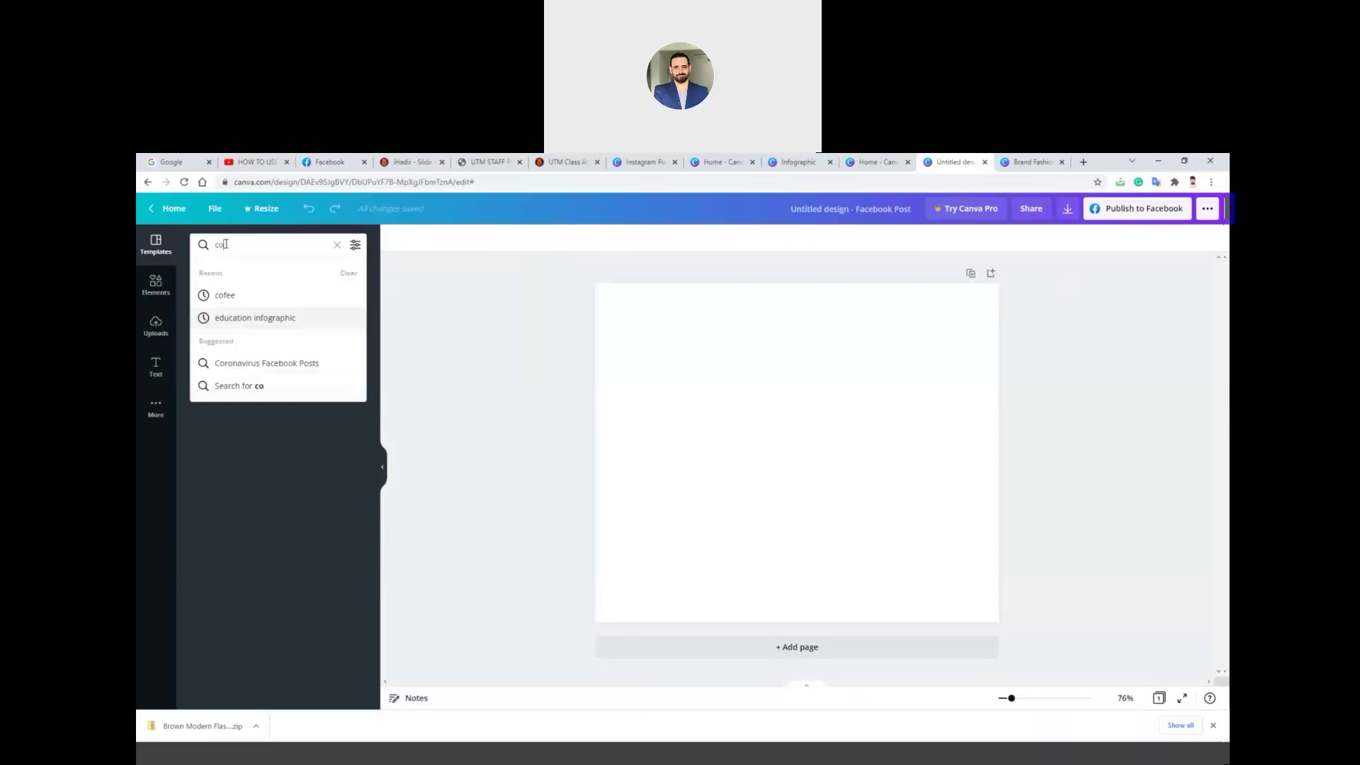
text(ffee)
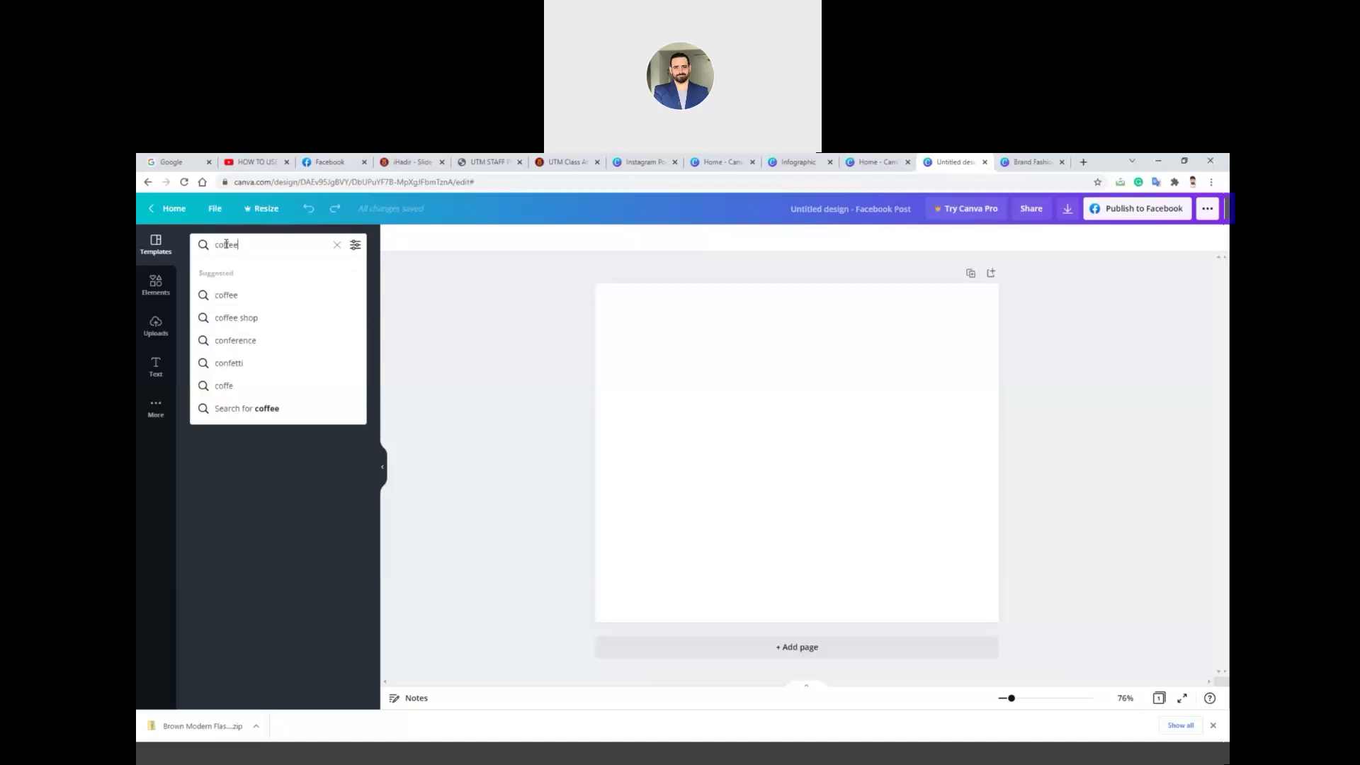
key(Return)
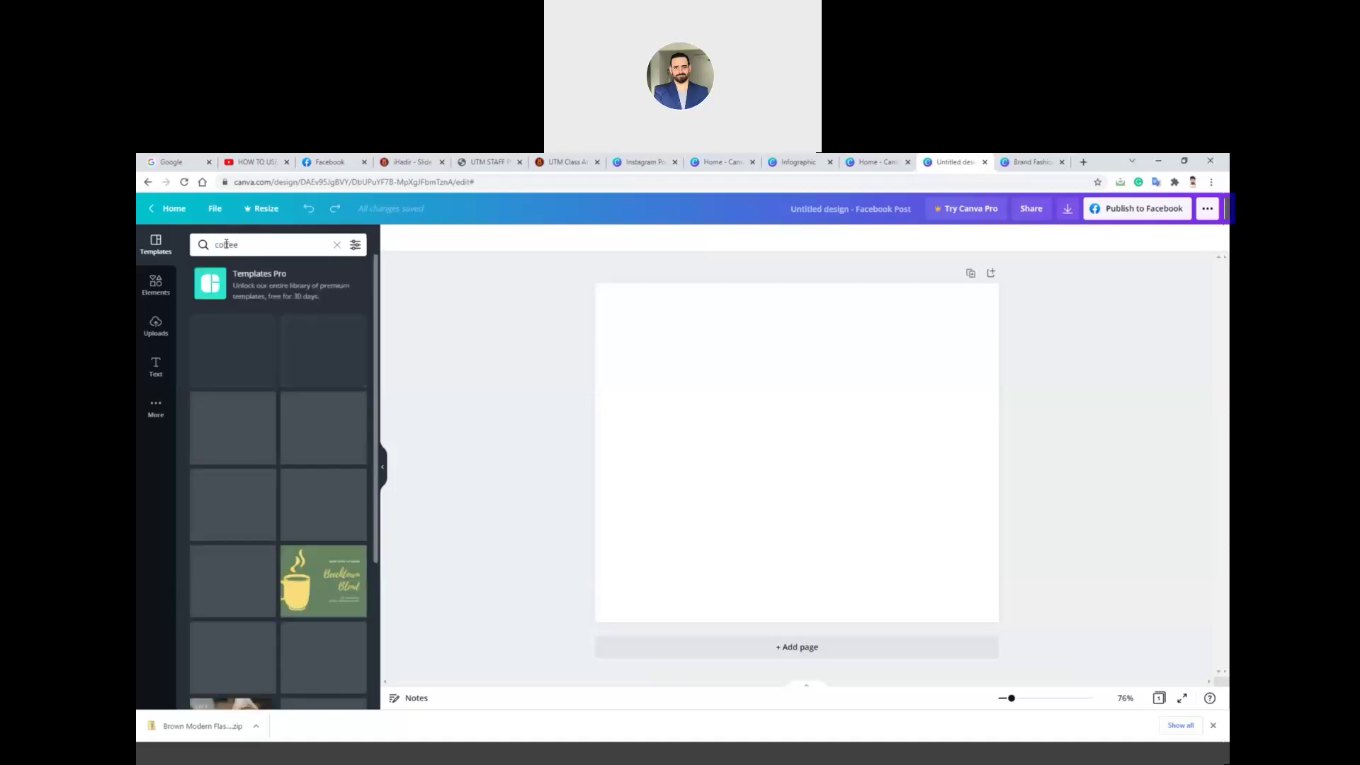
click(279, 241)
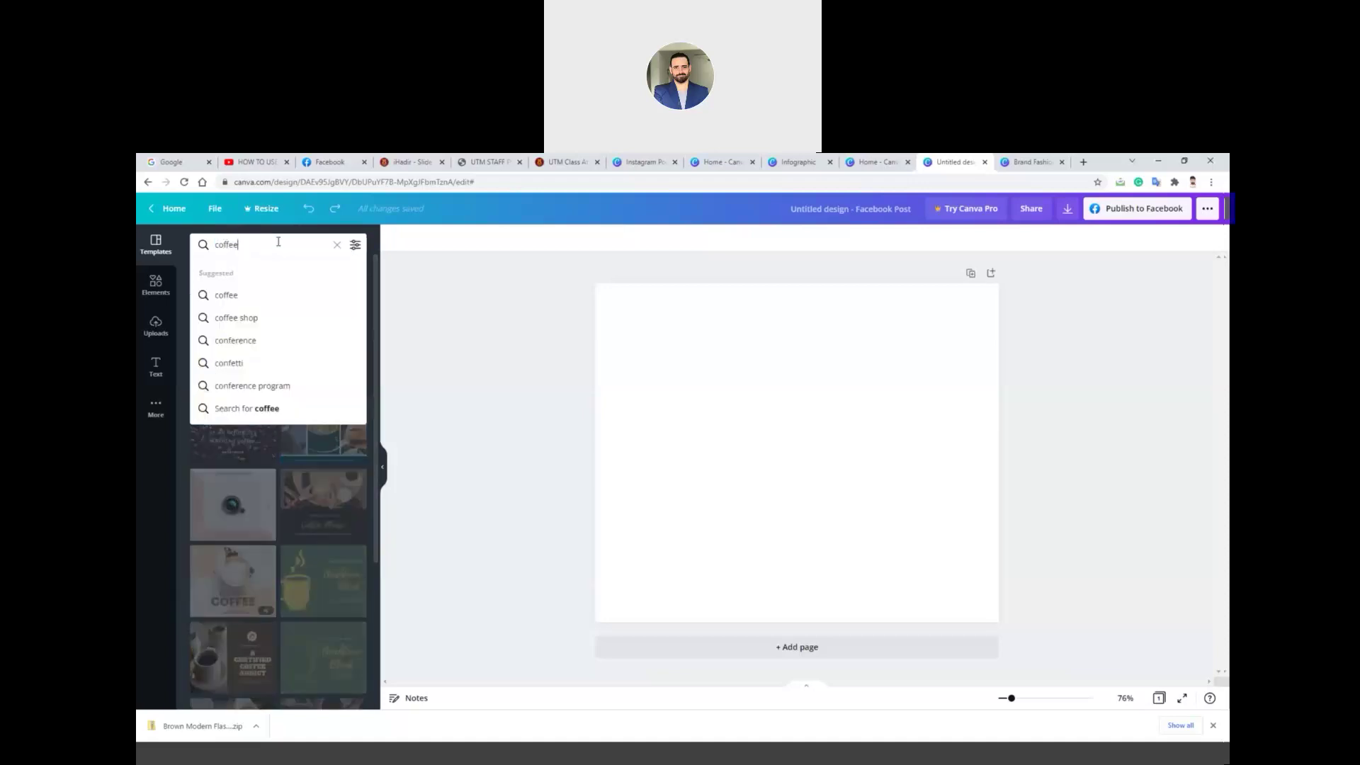
click(289, 318)
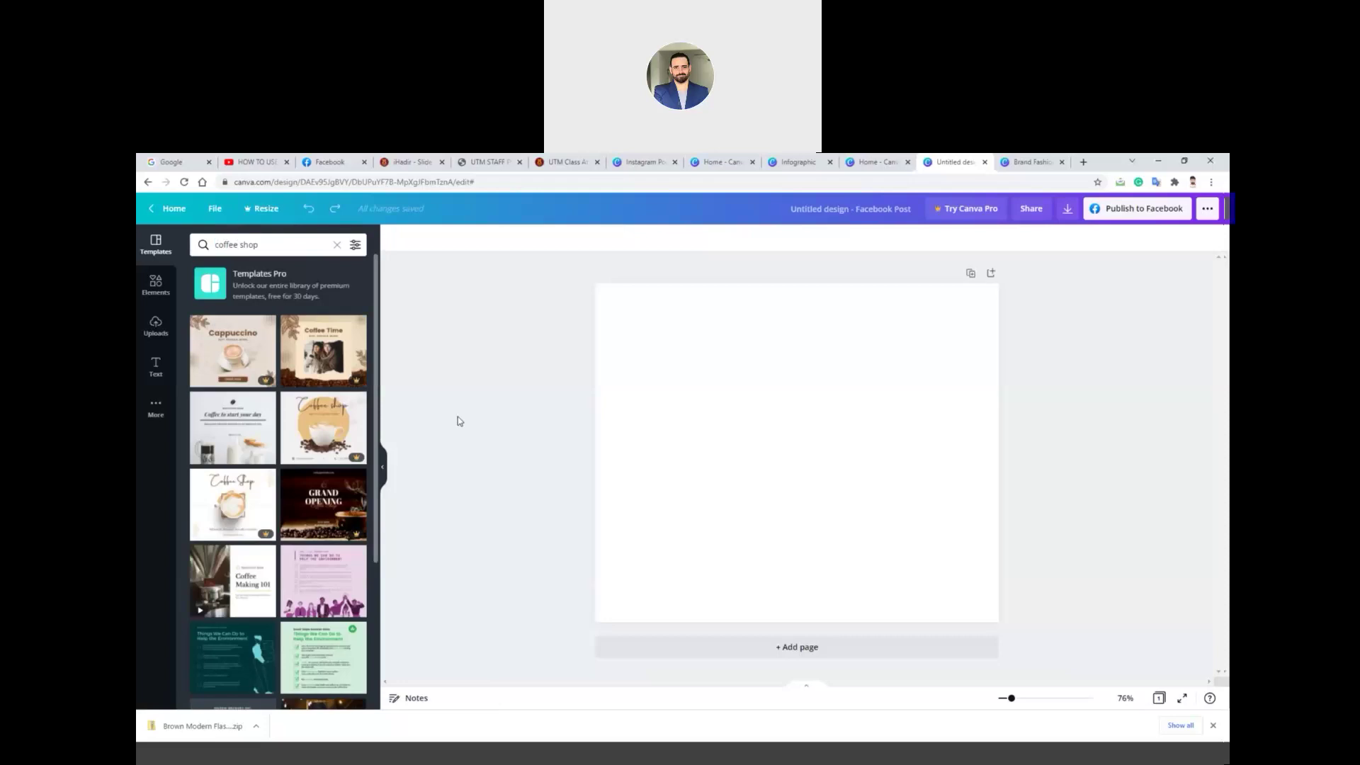
click(229, 425)
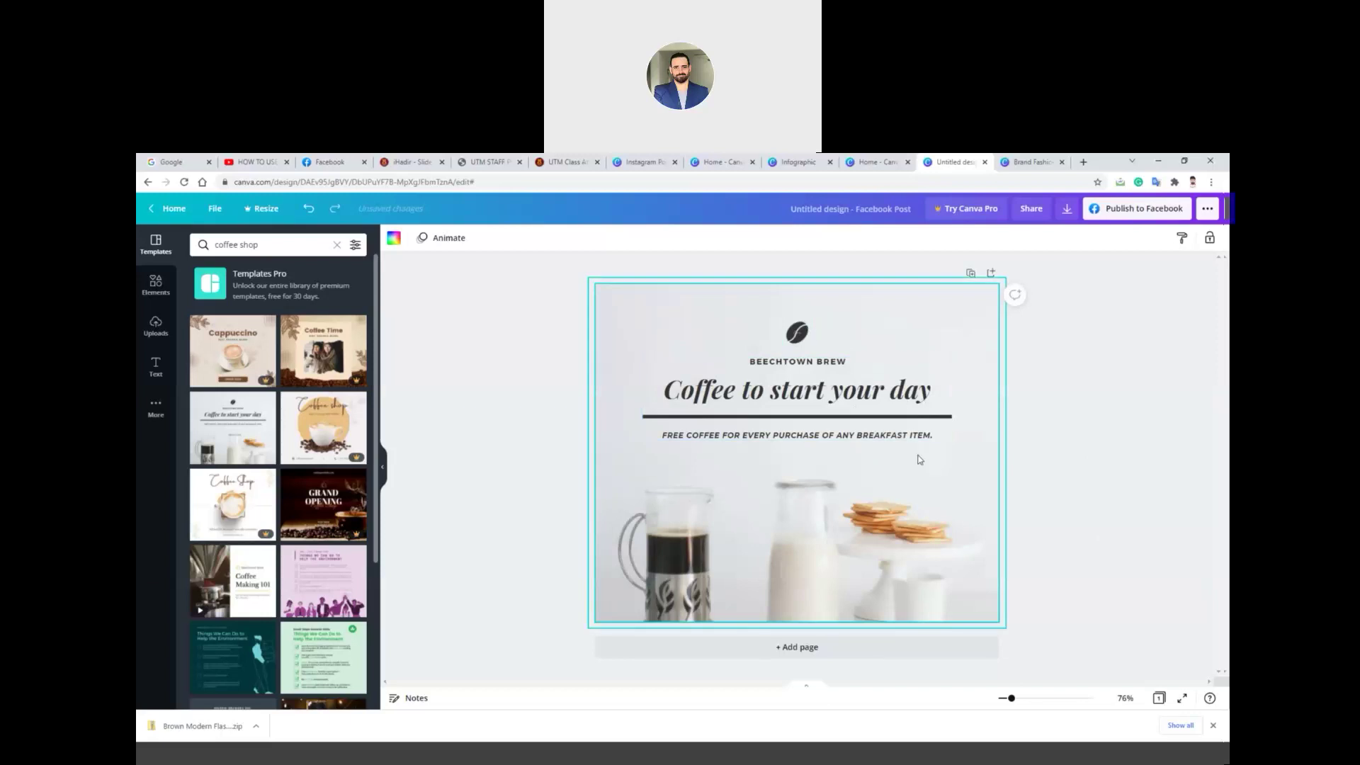
- Delete the coffee bean icon above the "BEECHTOWN BREW" line
click(794, 347)
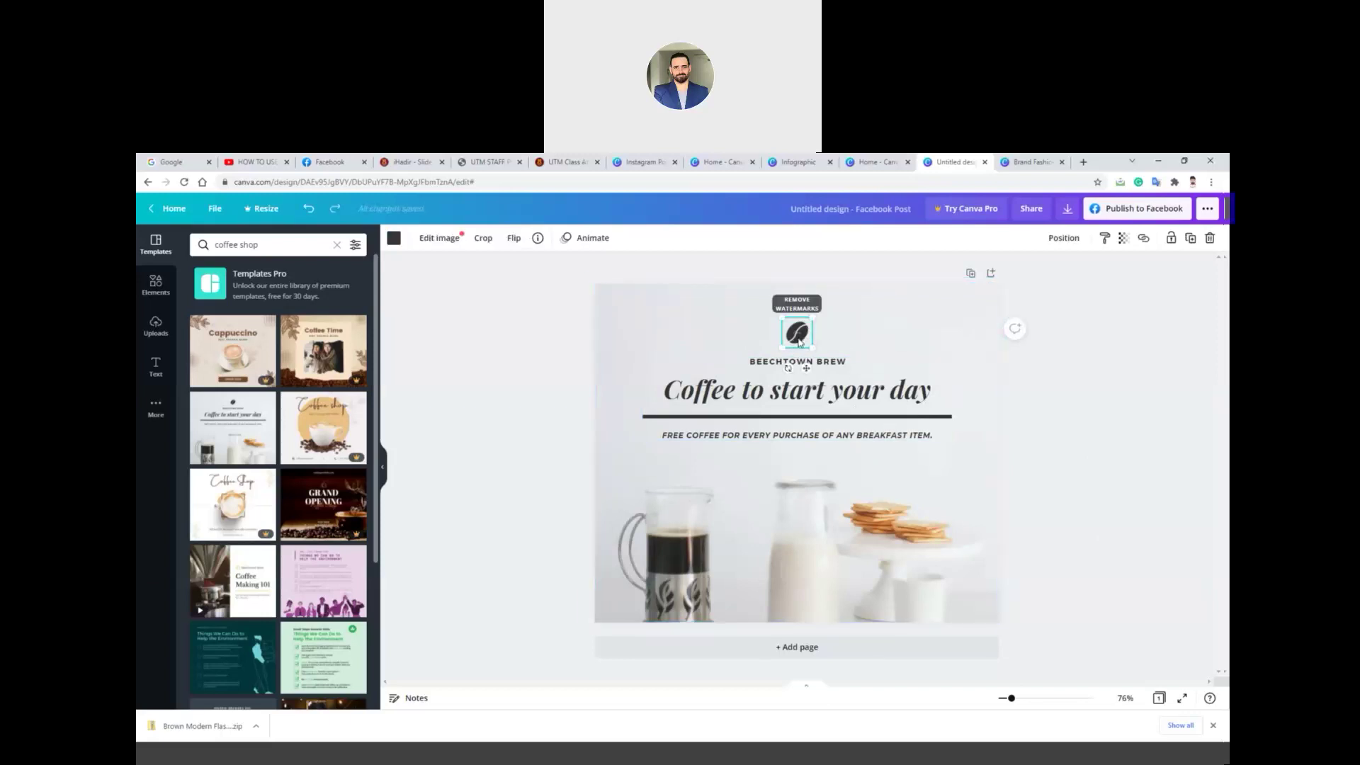
key(Delete)
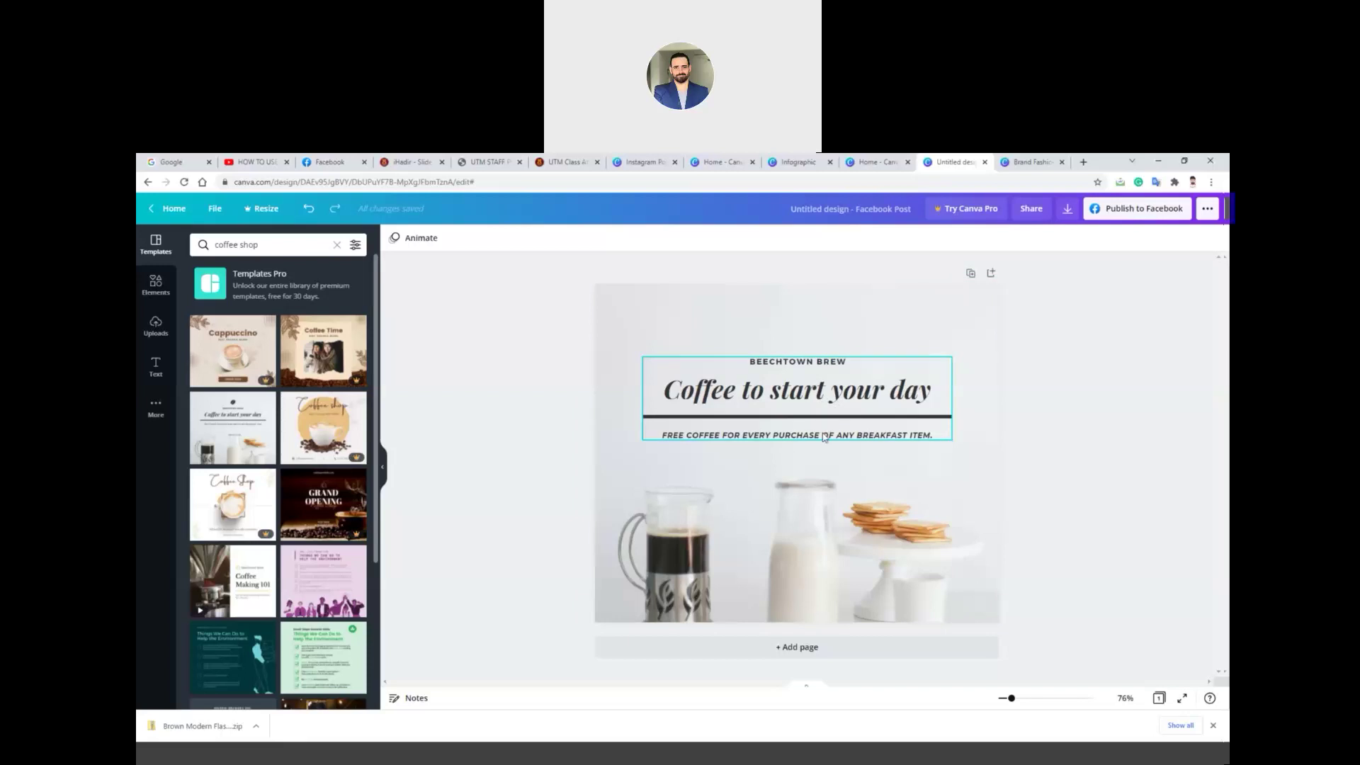
click(403, 645)
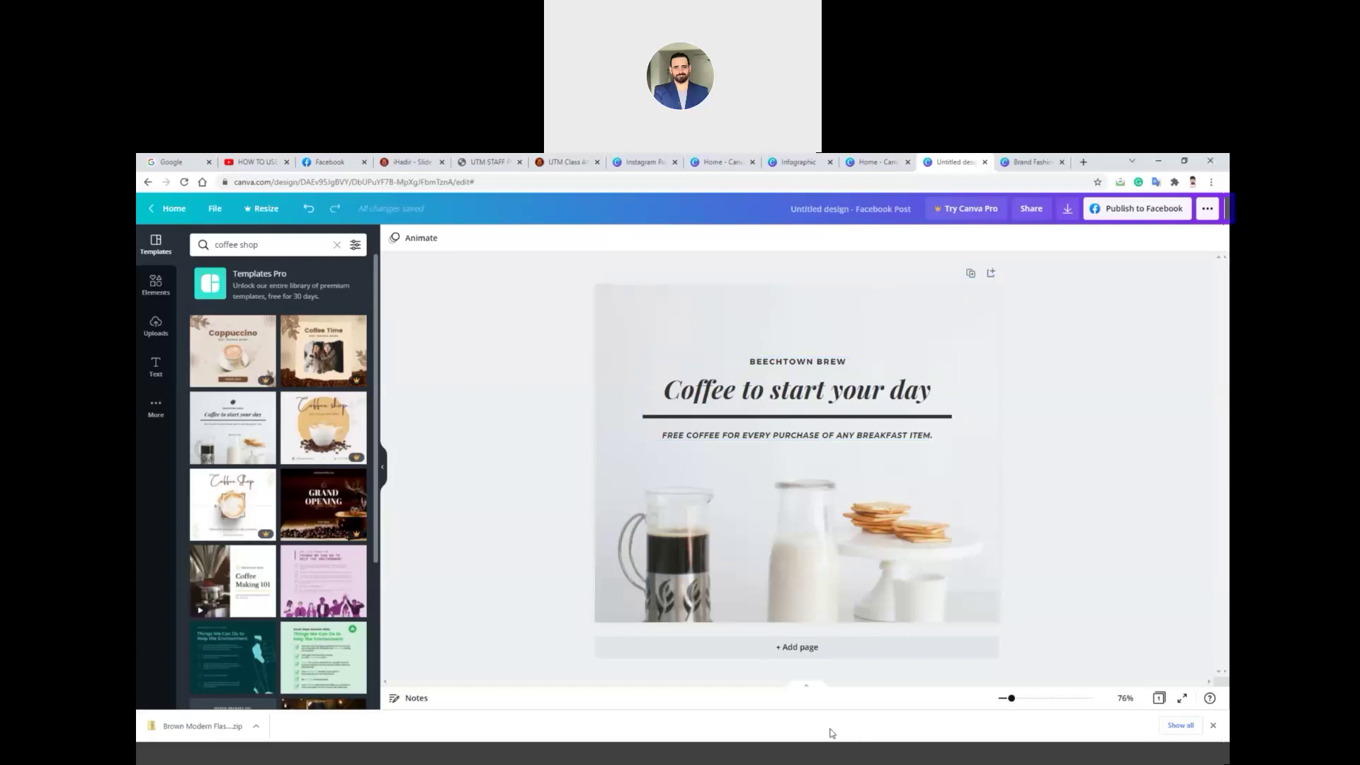
click(871, 758)
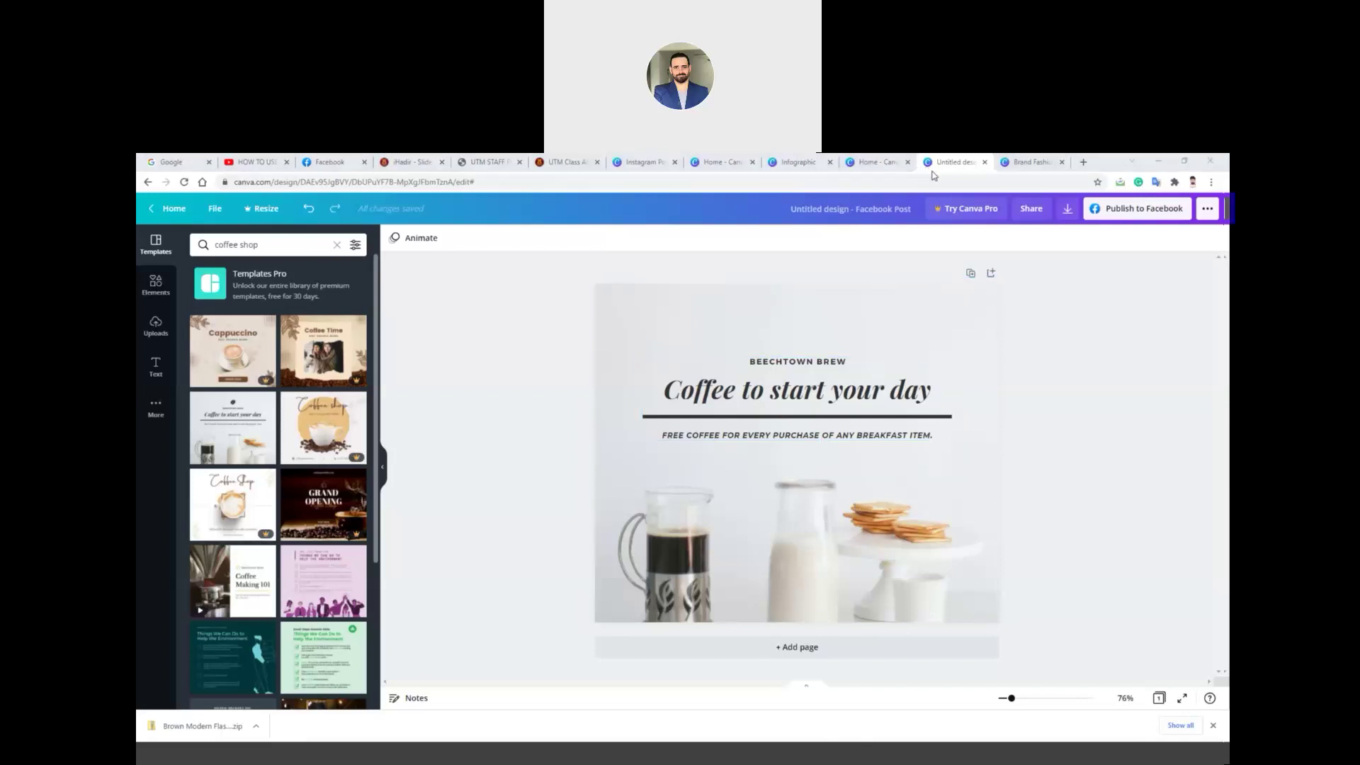
click(1093, 359)
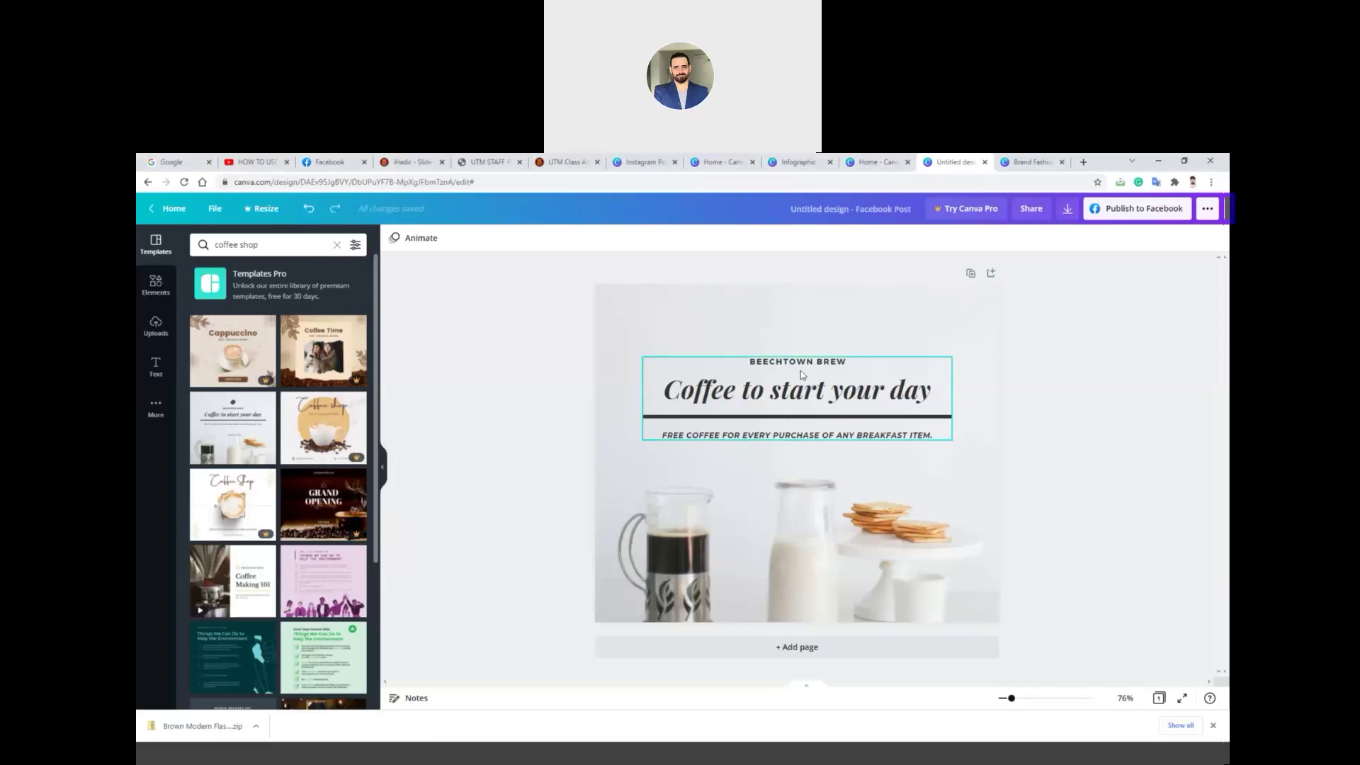
- Add the "Online Sale" starburst font combination and shrink it to a small badge above the heading
click(156, 367)
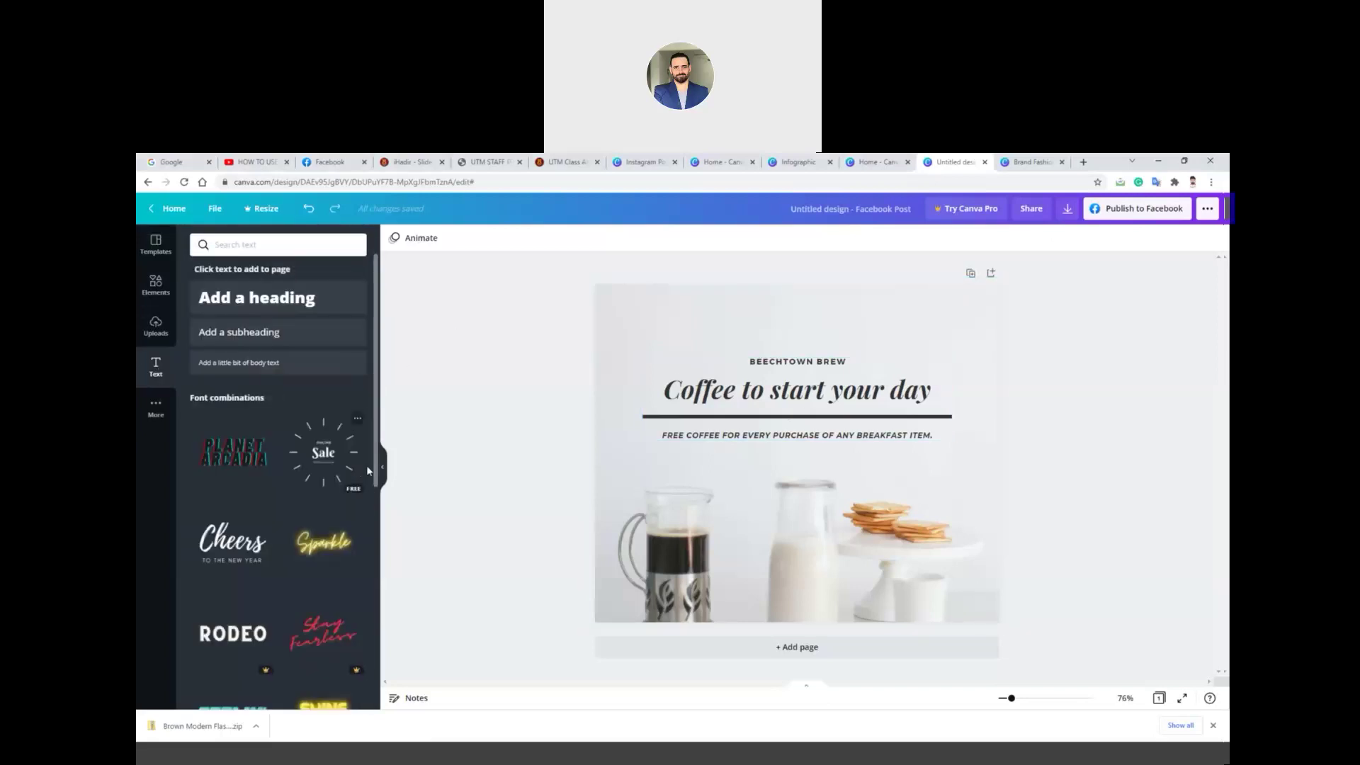
click(329, 455)
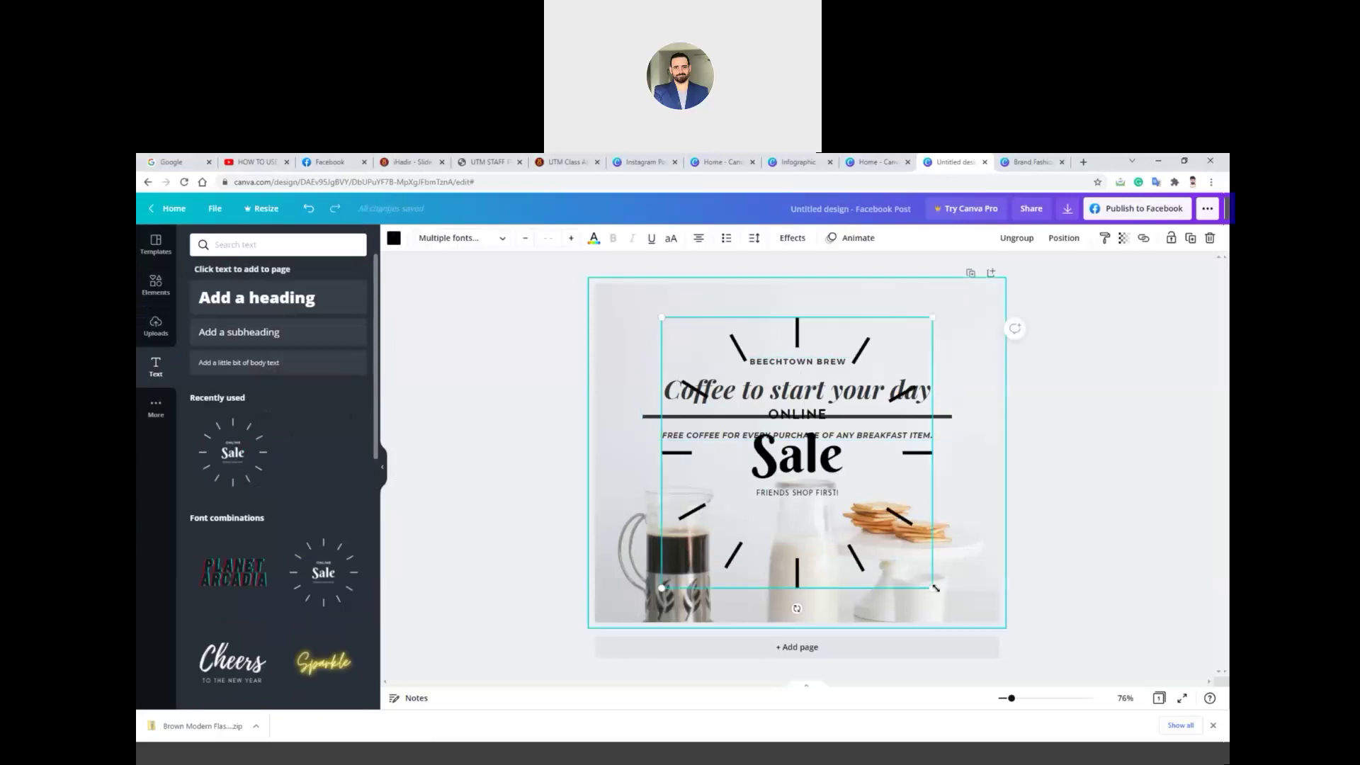
drag(932, 588, 763, 334)
- Replace "Sale" in the starburst badge with "APCEL" and reduce its font size to 16.1
click(689, 346)
double_click(690, 346)
text(APCE a)
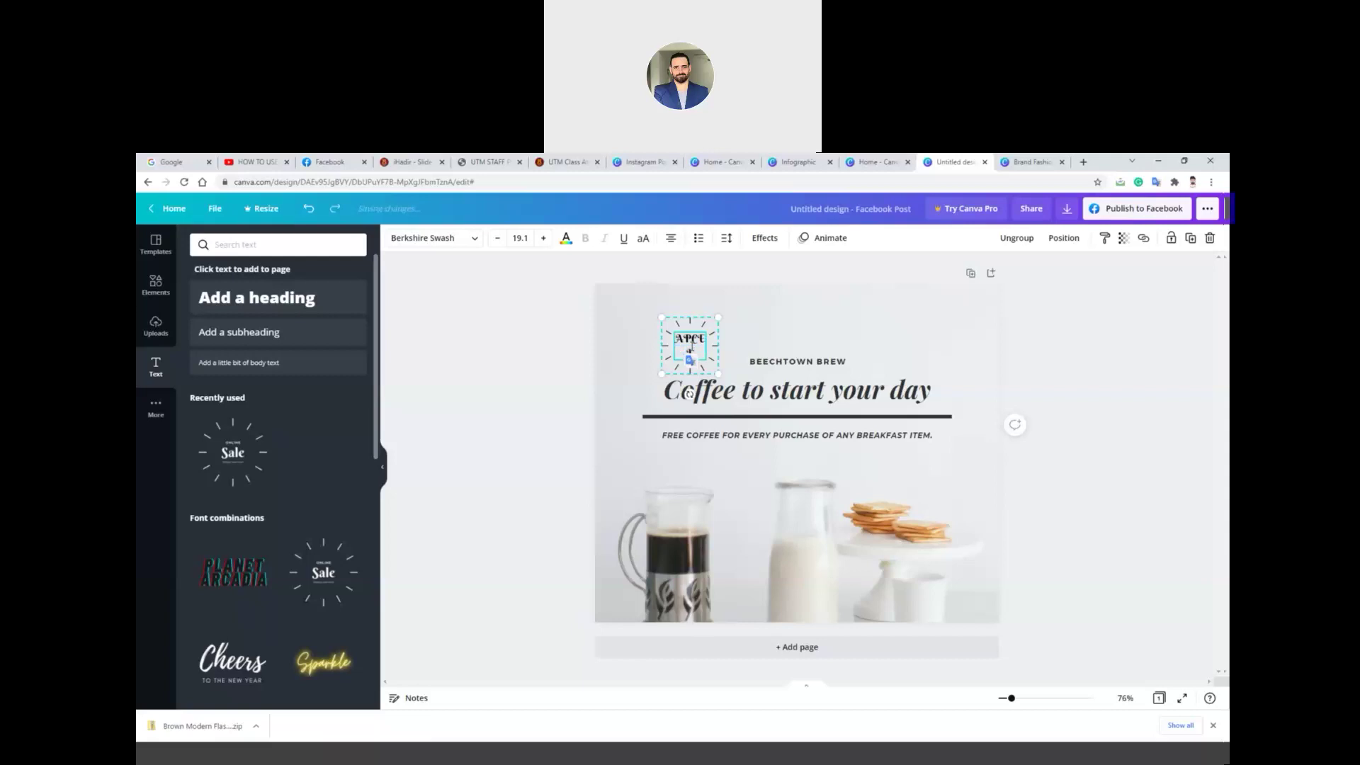
key(ctrl+a)
click(498, 238)
click(499, 239)
click(499, 239)
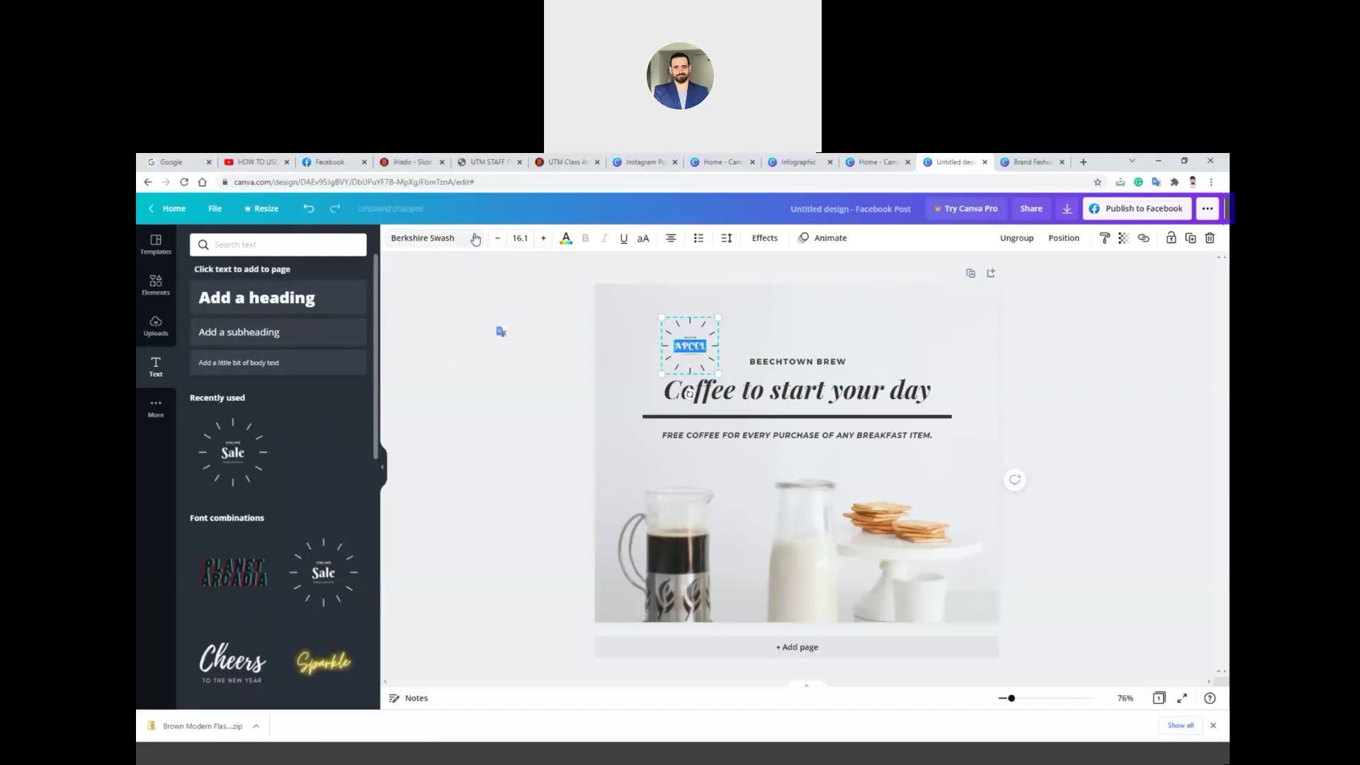
- Set the badge's "APCEL" text to the Bukhari Script font and move the badge to the centre above the "BEECHTOWN BREW" line
click(474, 238)
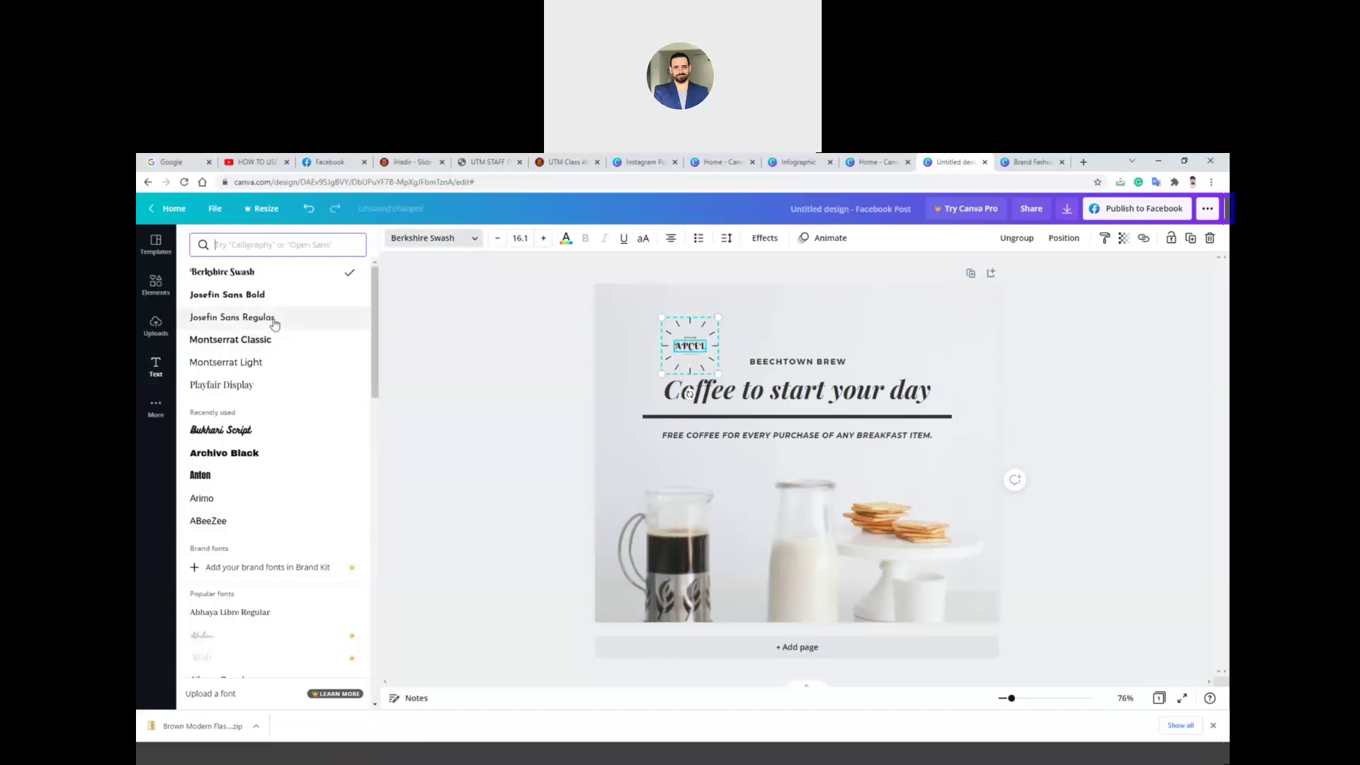
click(258, 454)
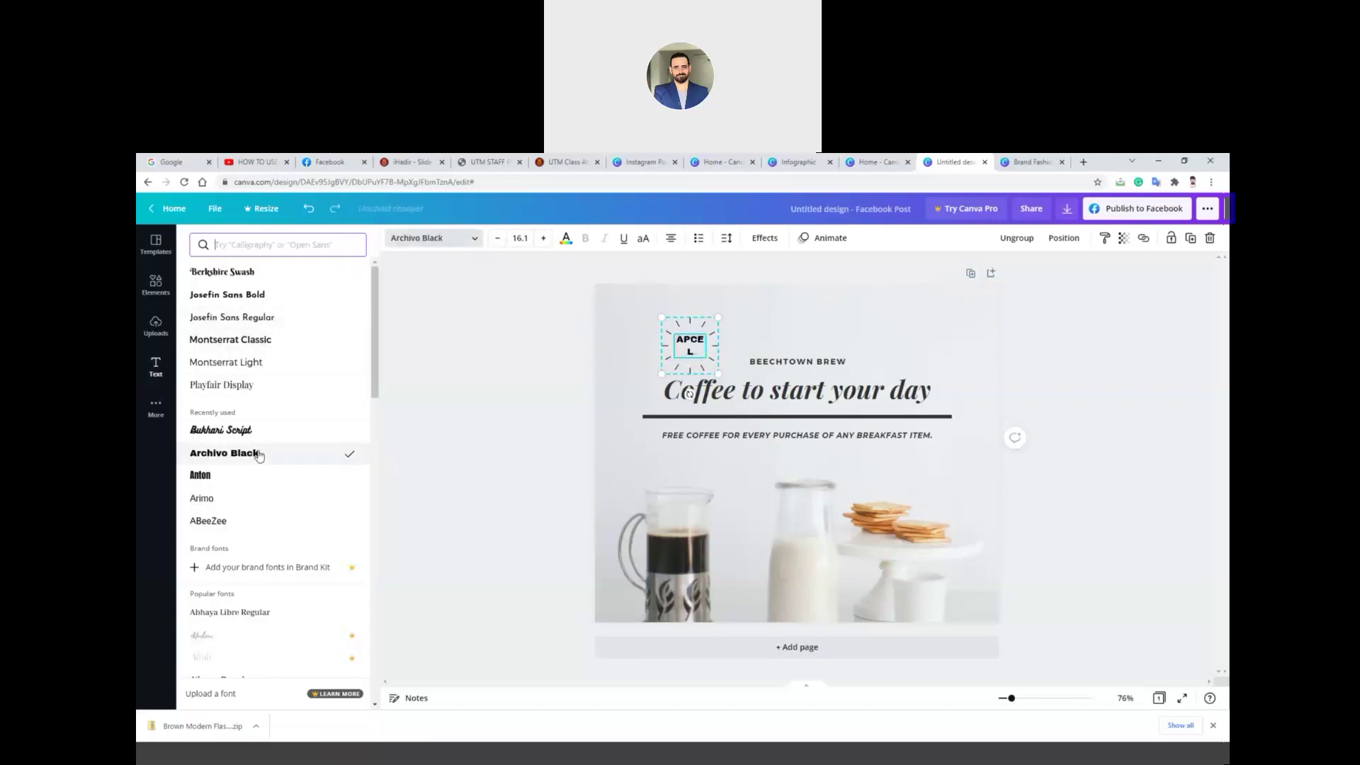
click(247, 433)
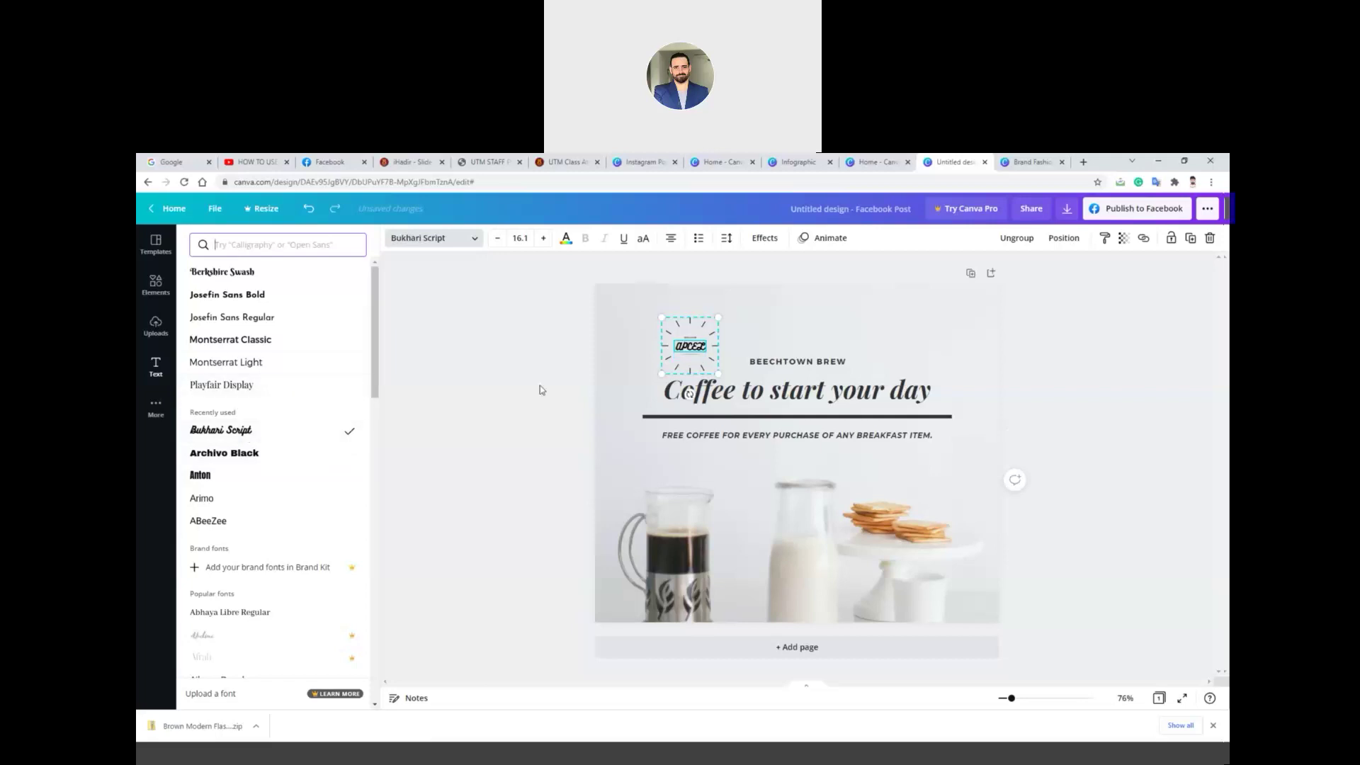
click(156, 367)
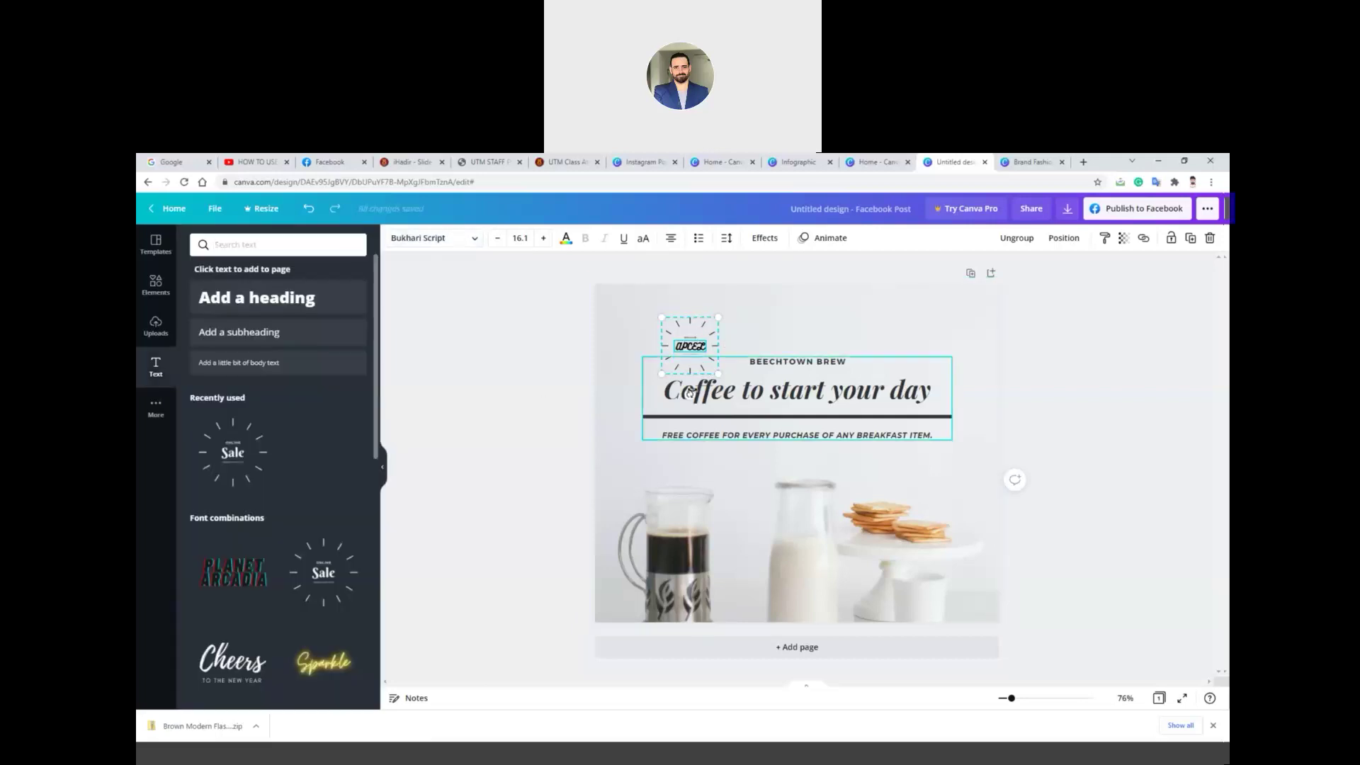
drag(692, 377, 803, 361)
- Replace the "BEECHTOWN BREW" line with "HOME MADE COFFEE"
click(817, 365)
double_click(807, 363)
text(H)
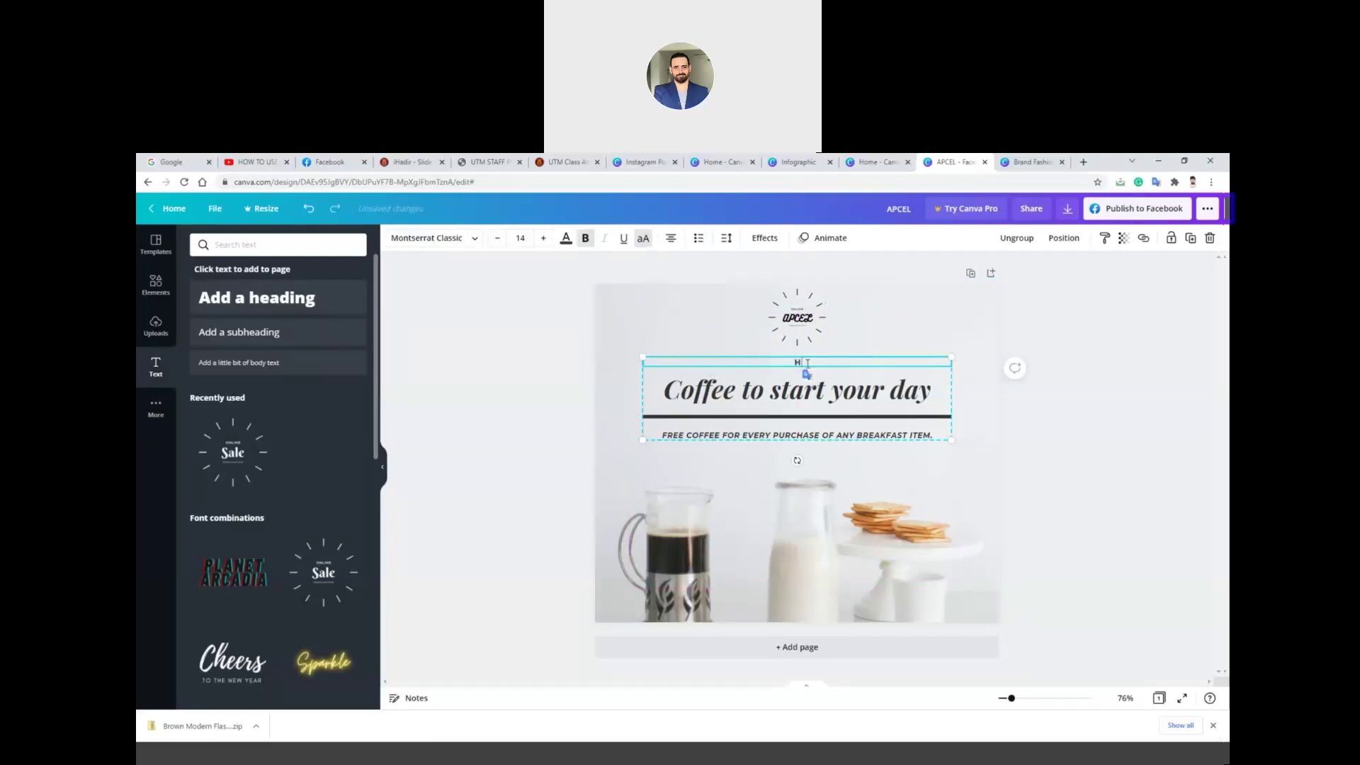
text(OME MADE COFFEE)
click(846, 437)
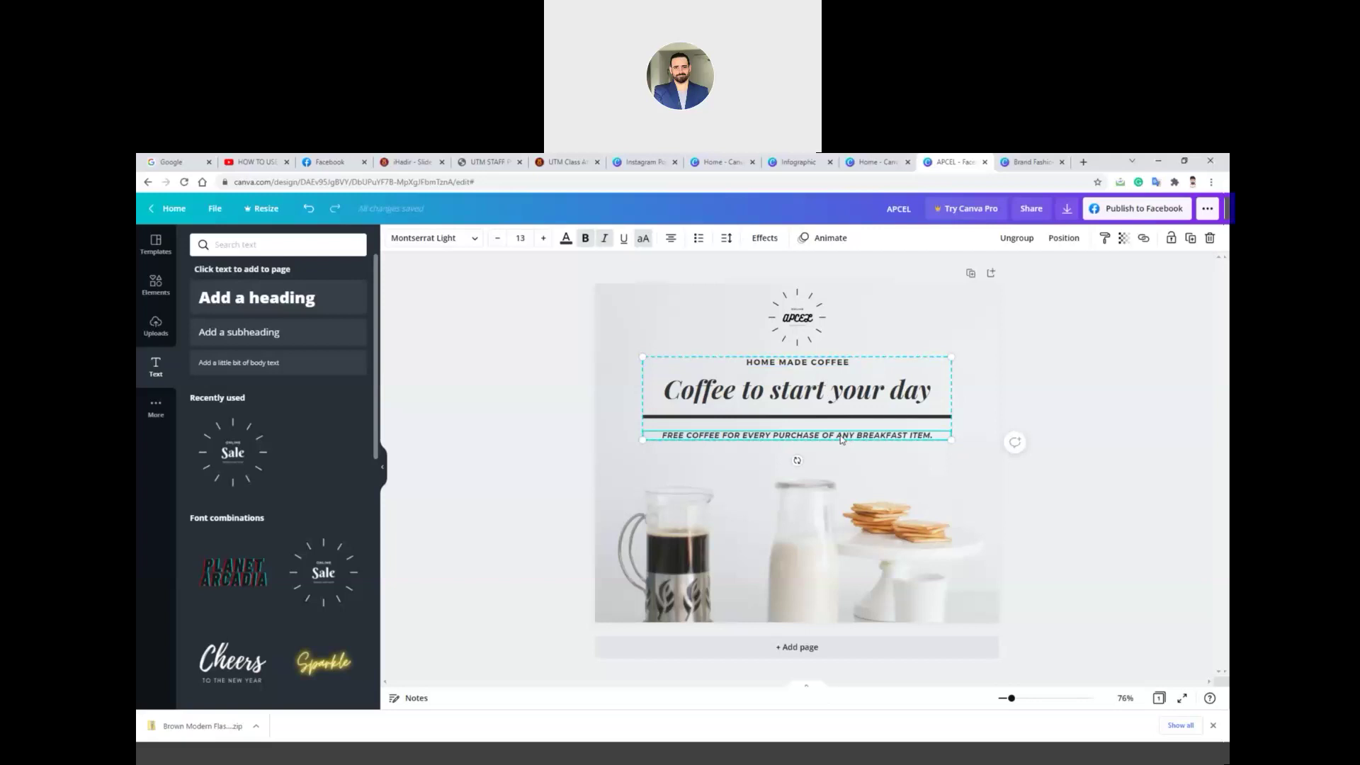
click(820, 531)
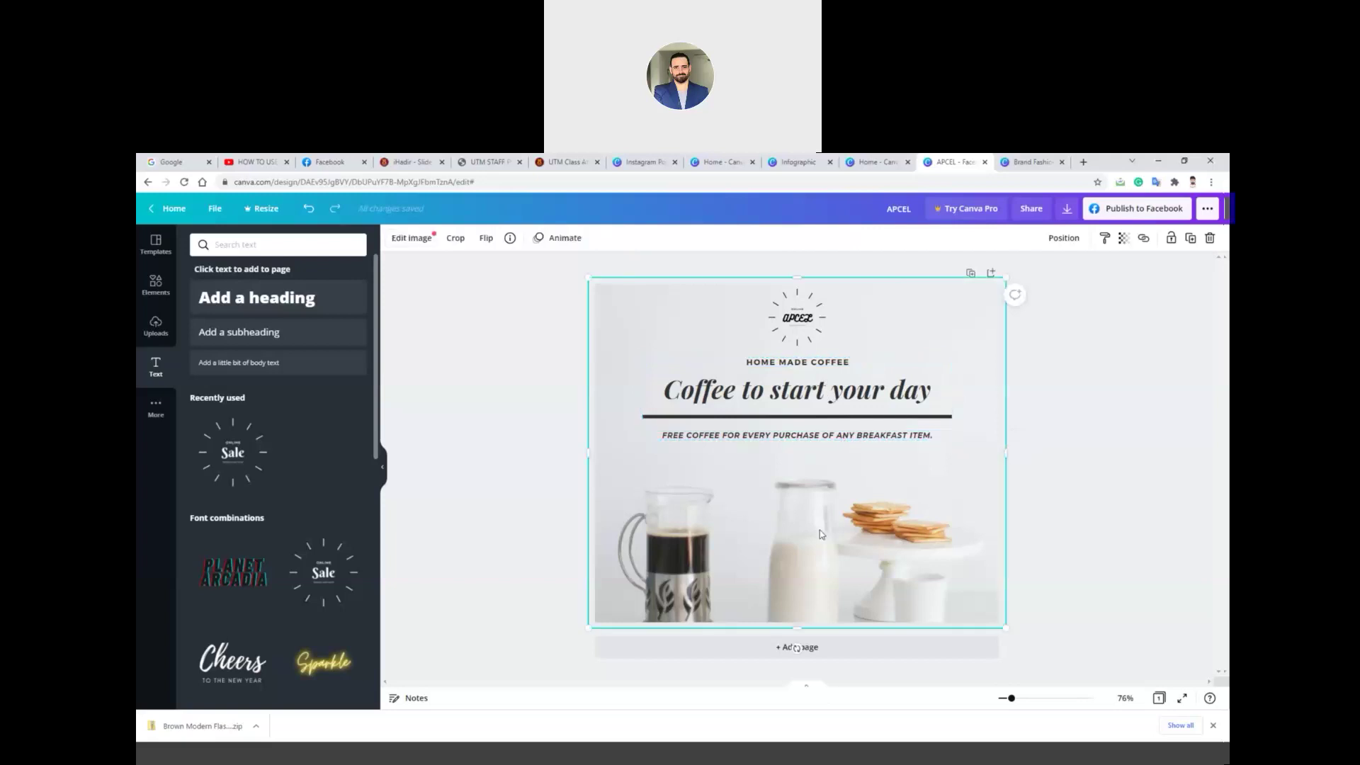
- Replace the "Coffee to start your day" heading with "THE BEST COFFEE IN TOWN"
click(827, 403)
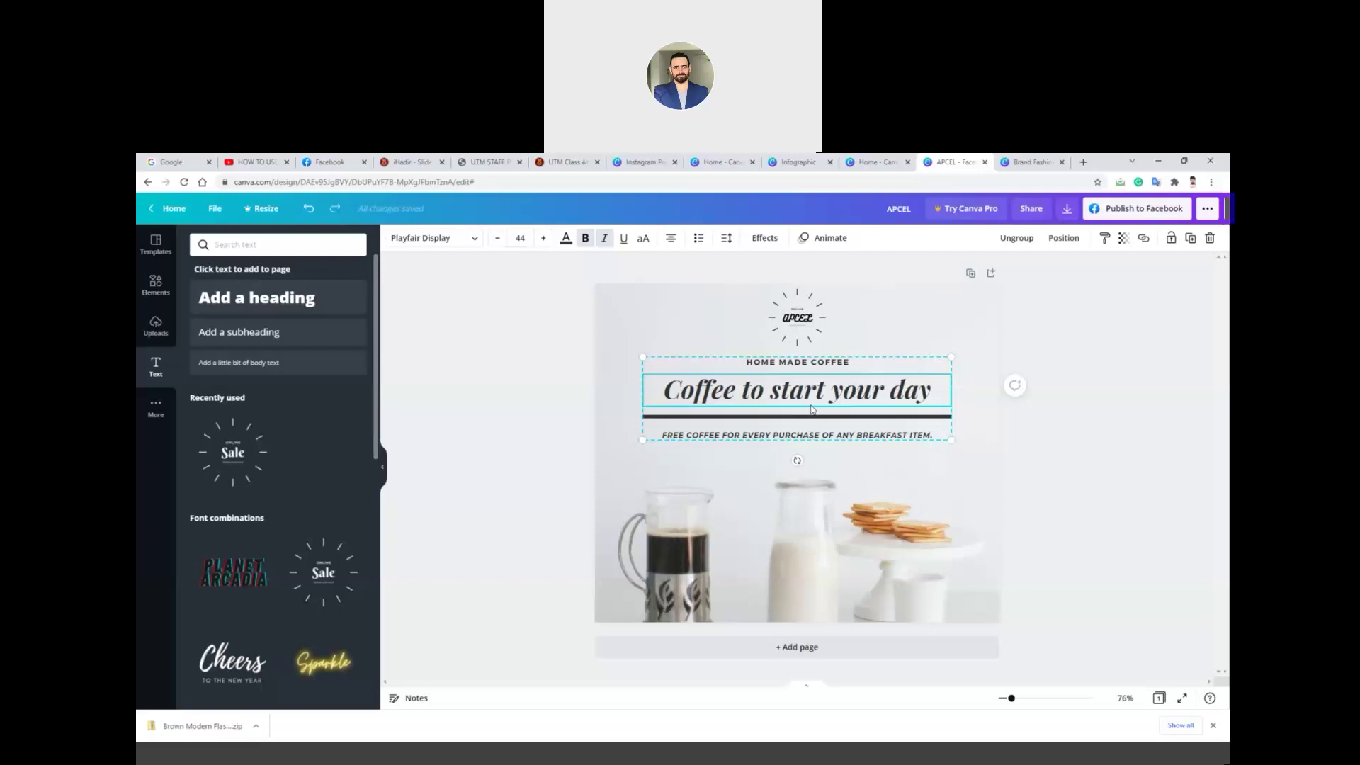
double_click(803, 401)
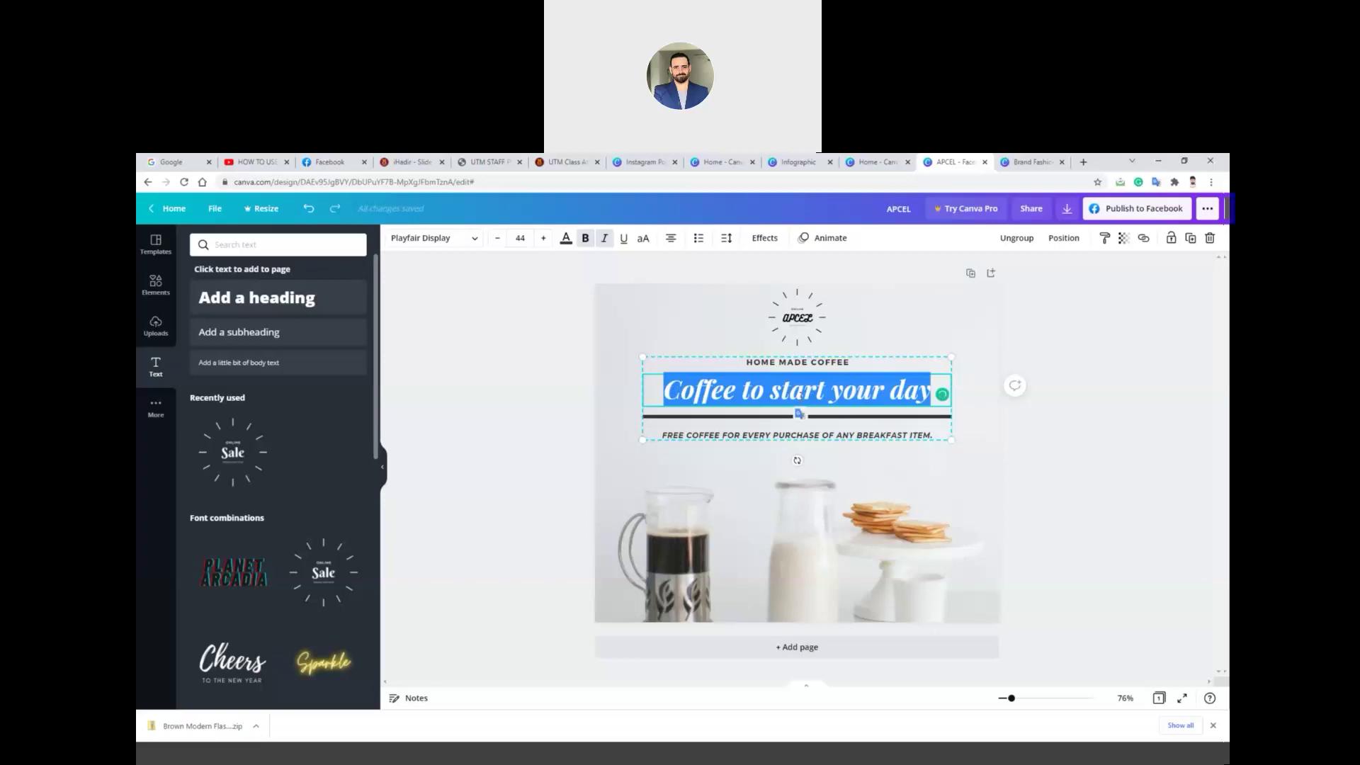
text(THE BES)
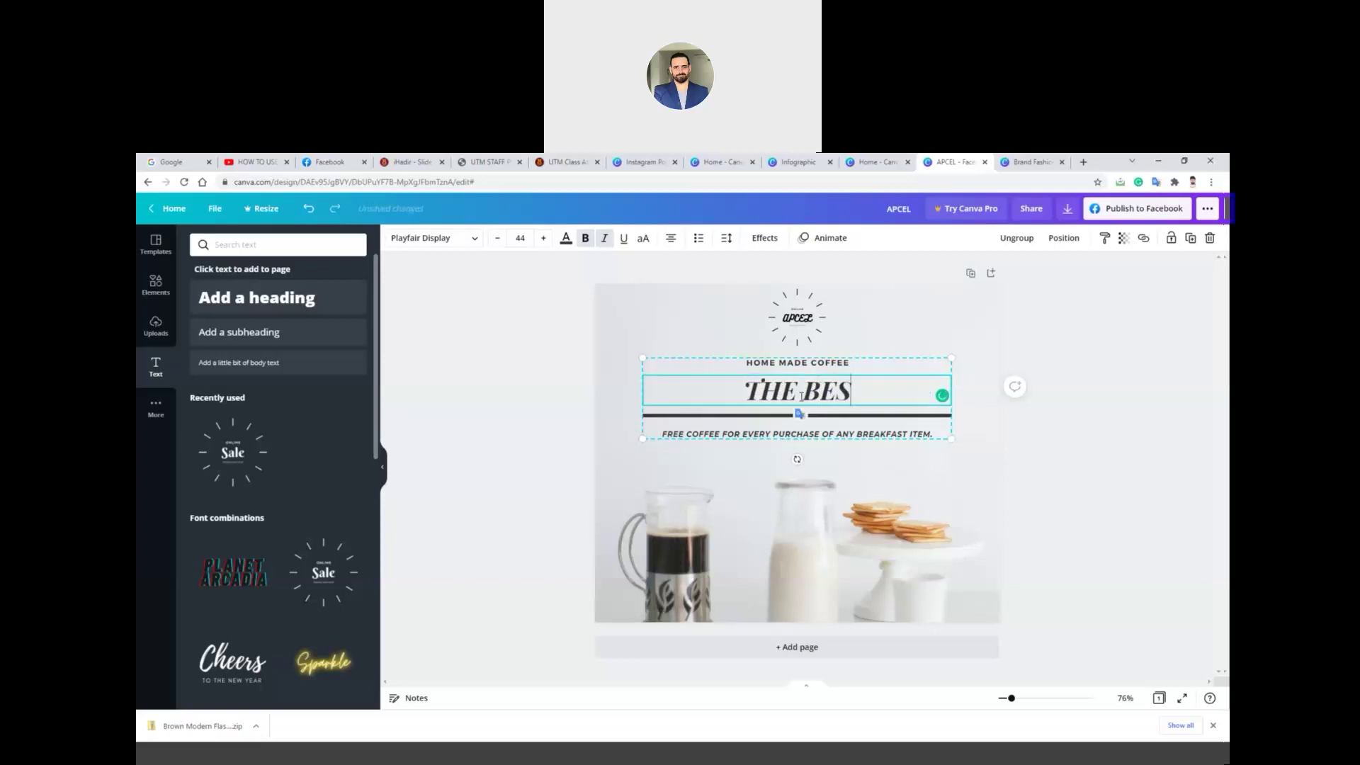
text(T COFFEE)
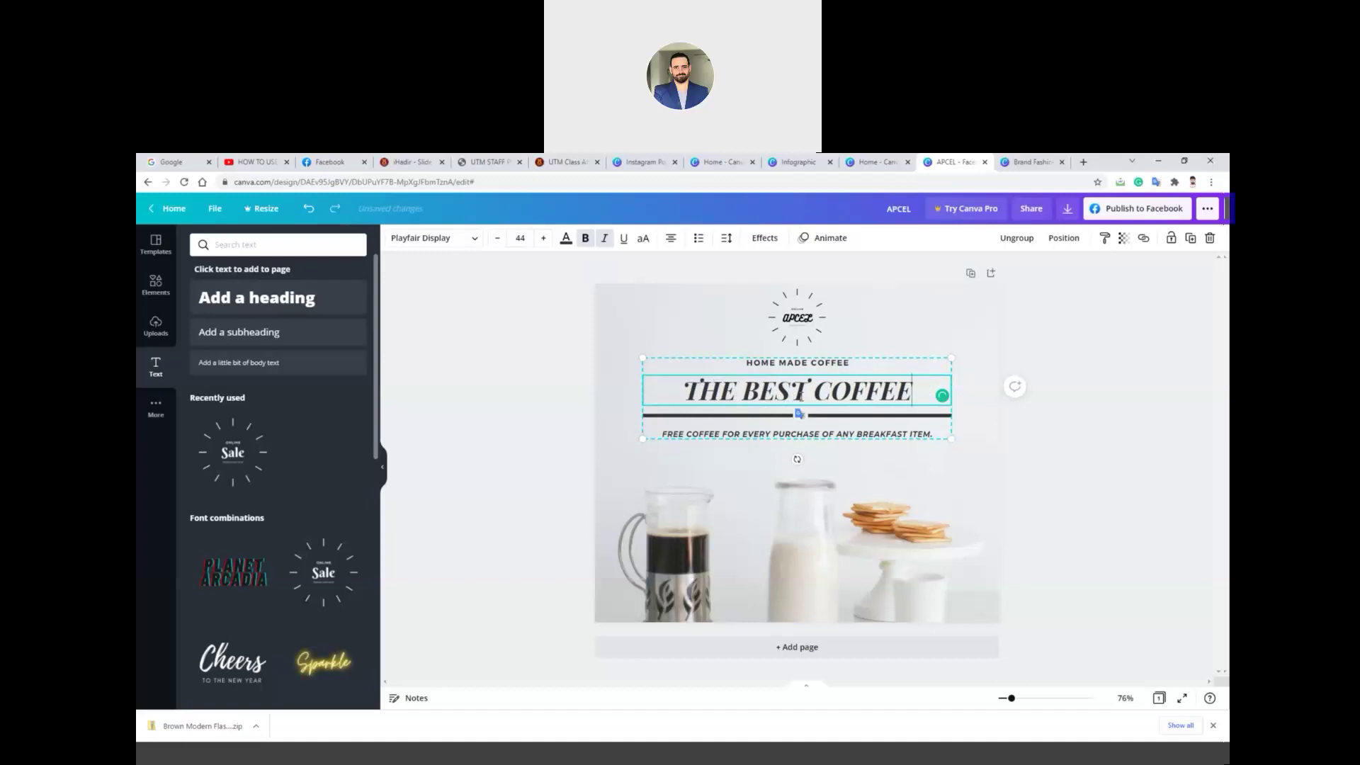
text( IN TOWN)
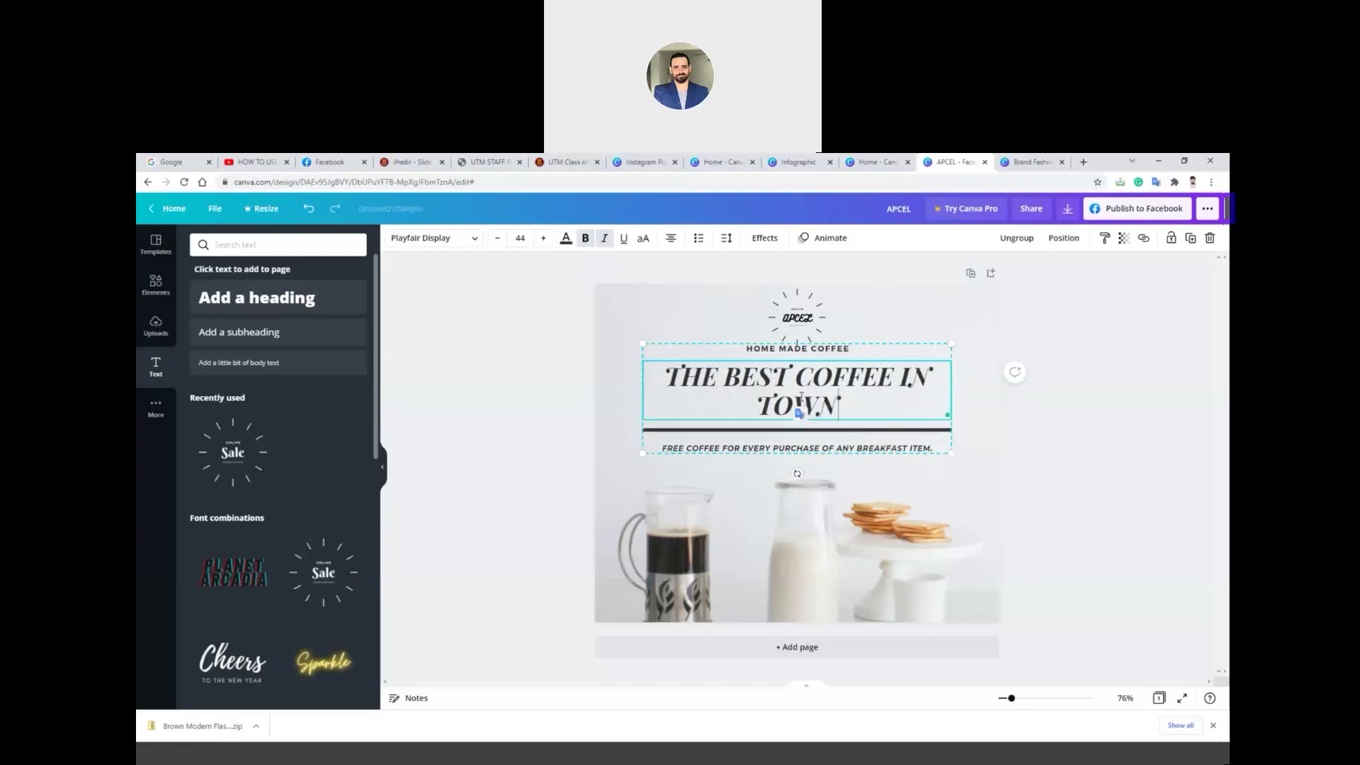
- Reduce the "THE BEST COFFEE IN TOWN" heading to size 37 and set its font to Montserrat Classic
key(ctrl+a)
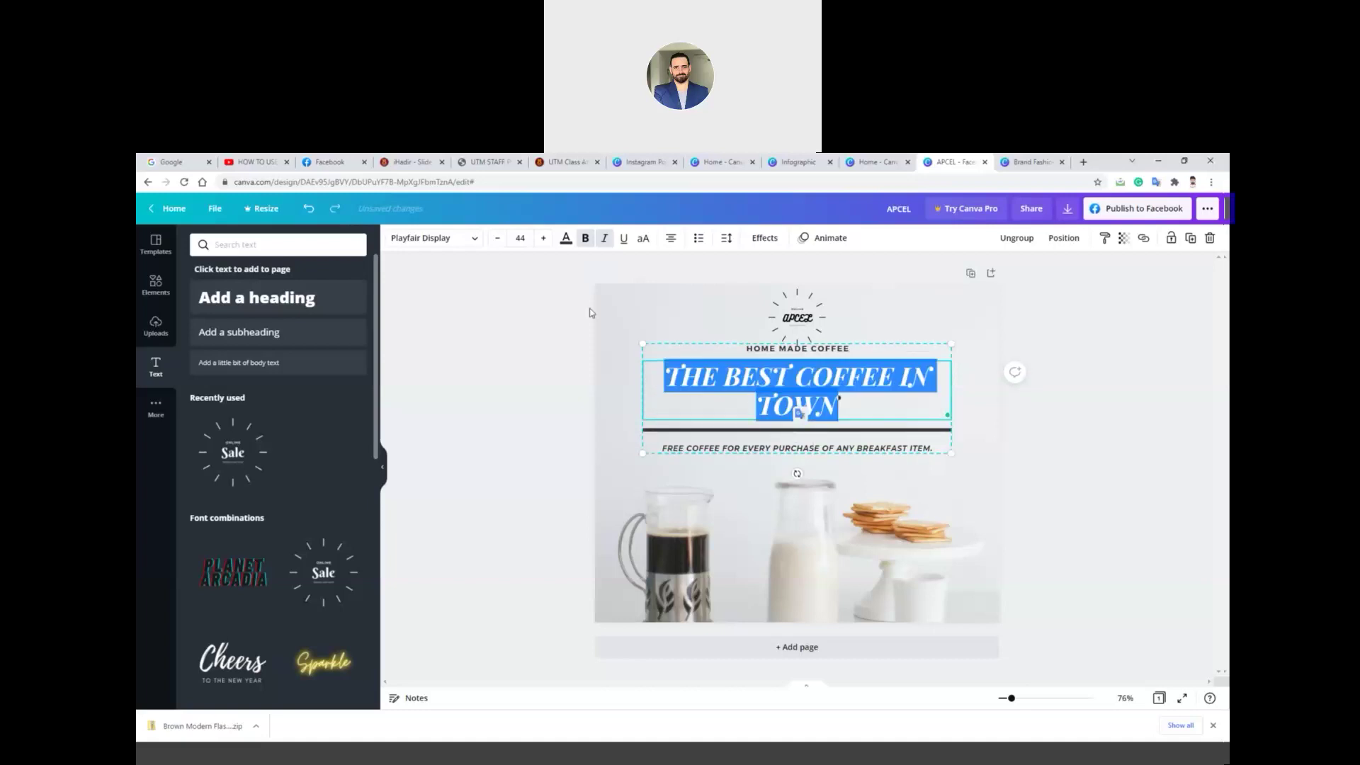
click(499, 239)
click(499, 239)
click(499, 239)
click(498, 239)
click(498, 239)
click(499, 239)
click(499, 240)
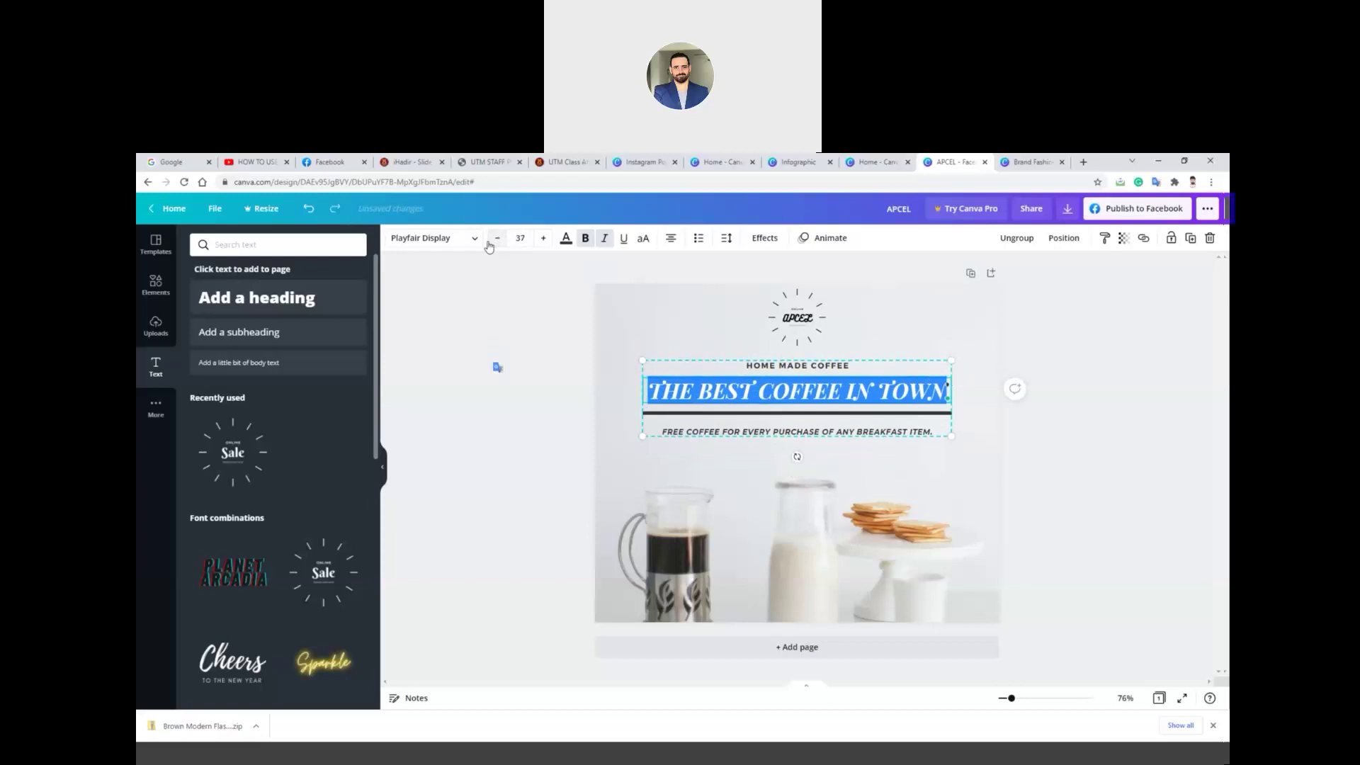
click(476, 240)
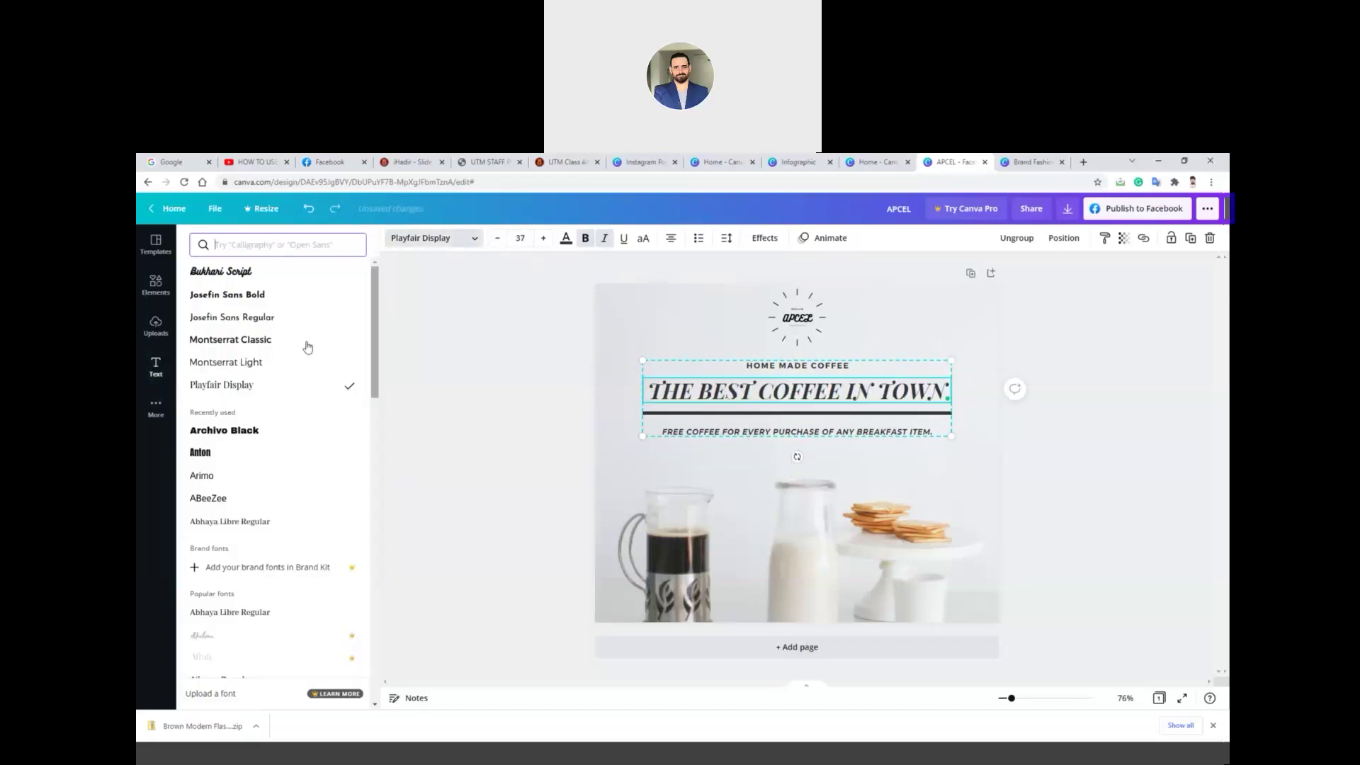
click(284, 353)
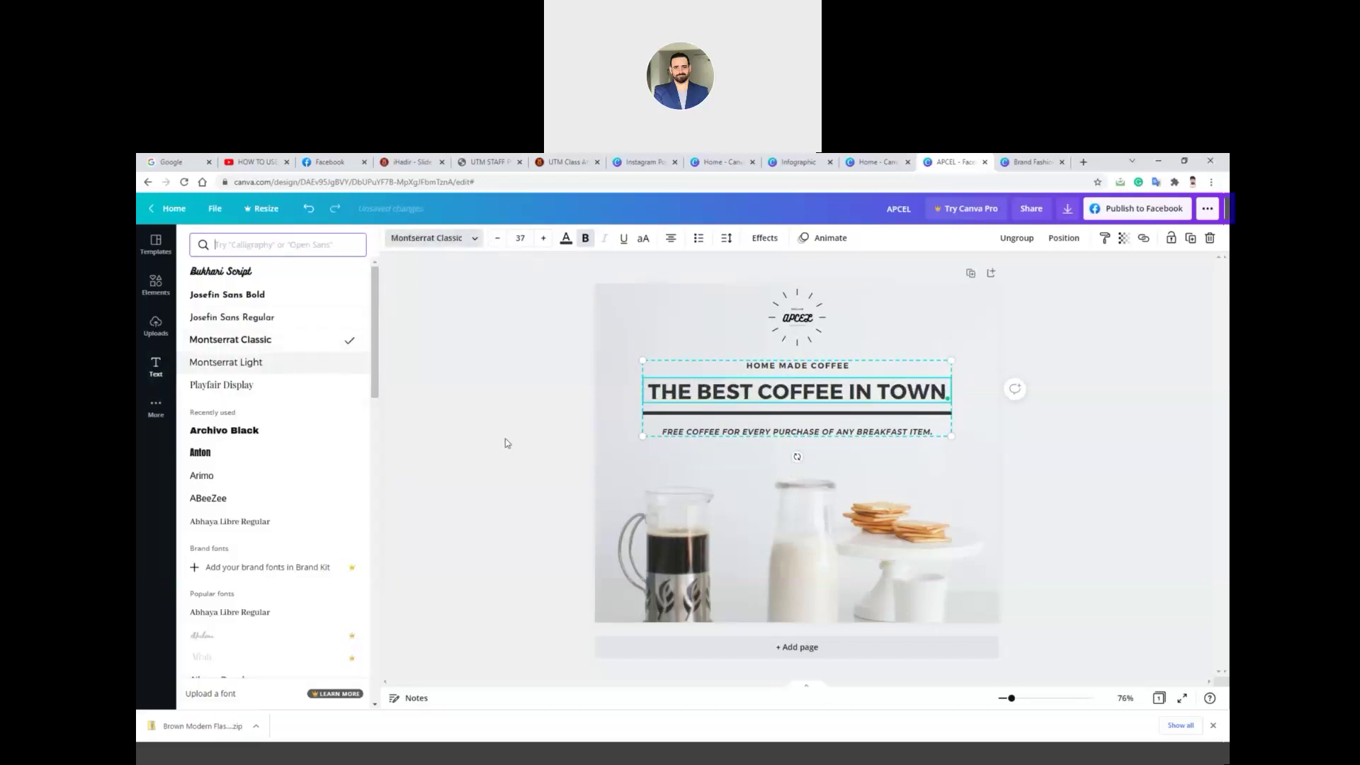
- Change the "THE BEST COFFEE IN TOWN" heading to the Josefin Sans Regular font and align it to the left
click(298, 394)
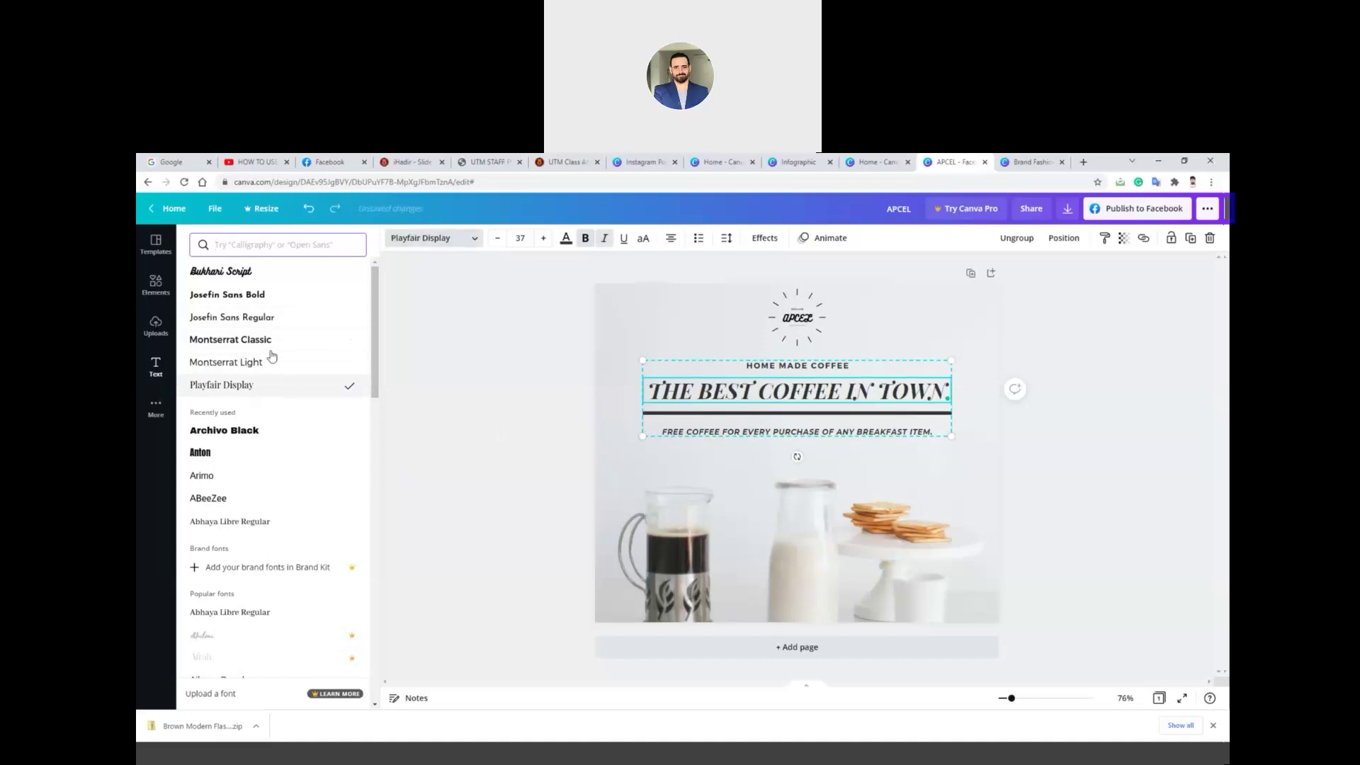
click(268, 324)
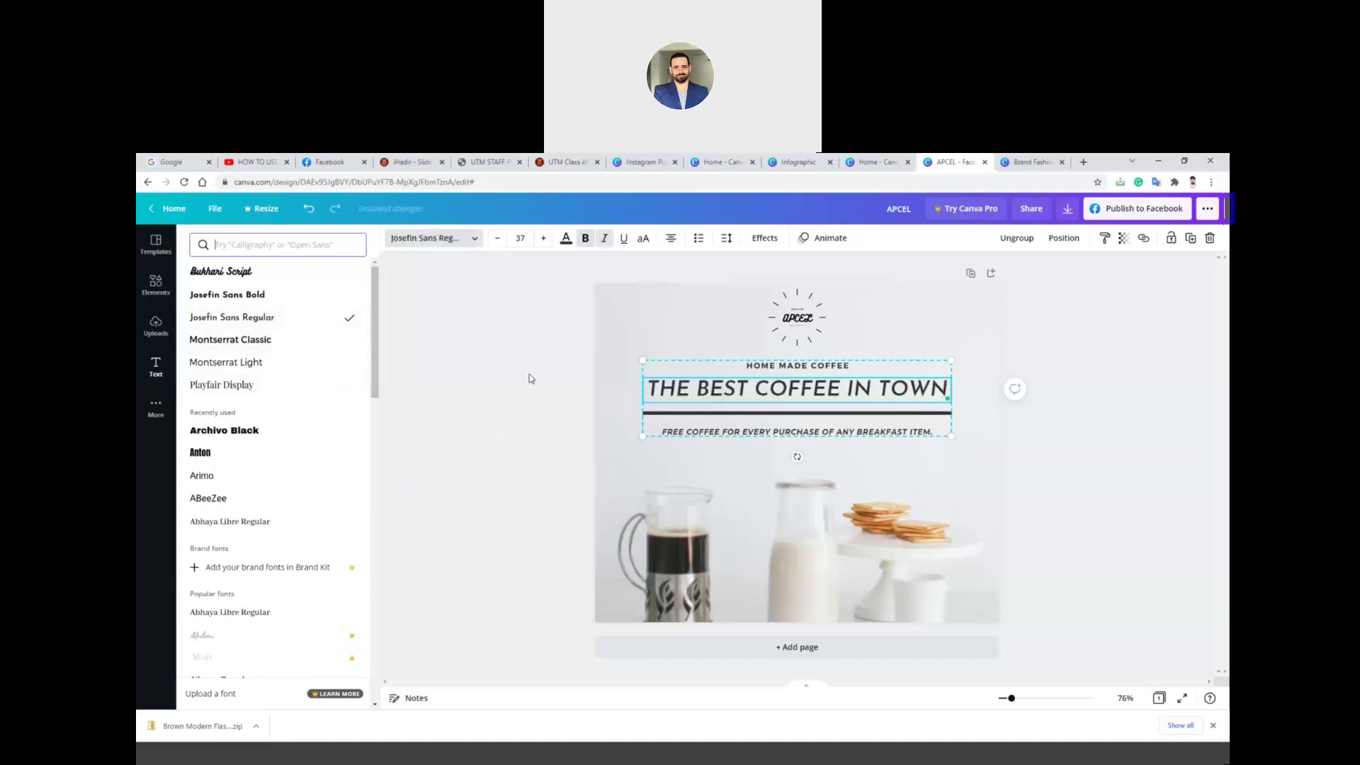
click(671, 241)
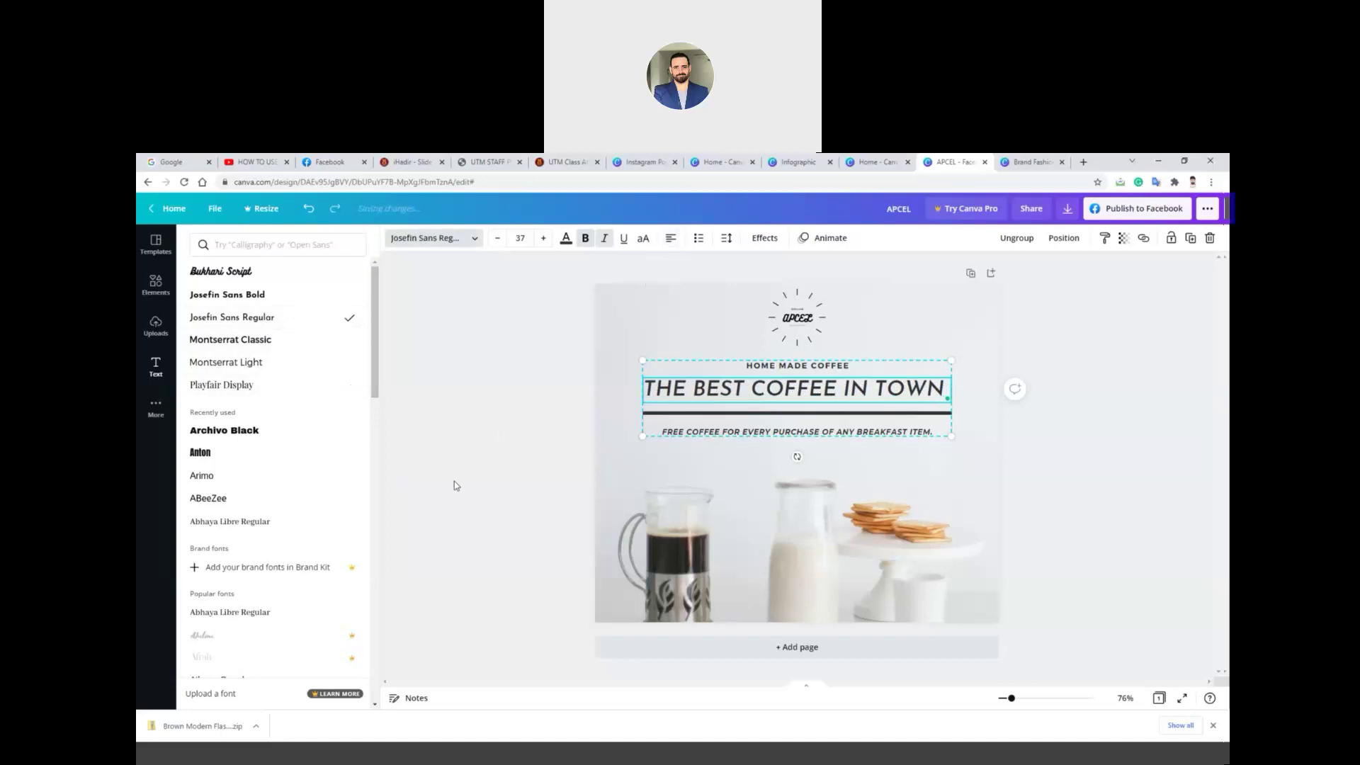
click(453, 482)
- Search the elements library for "MUSIC"
click(741, 434)
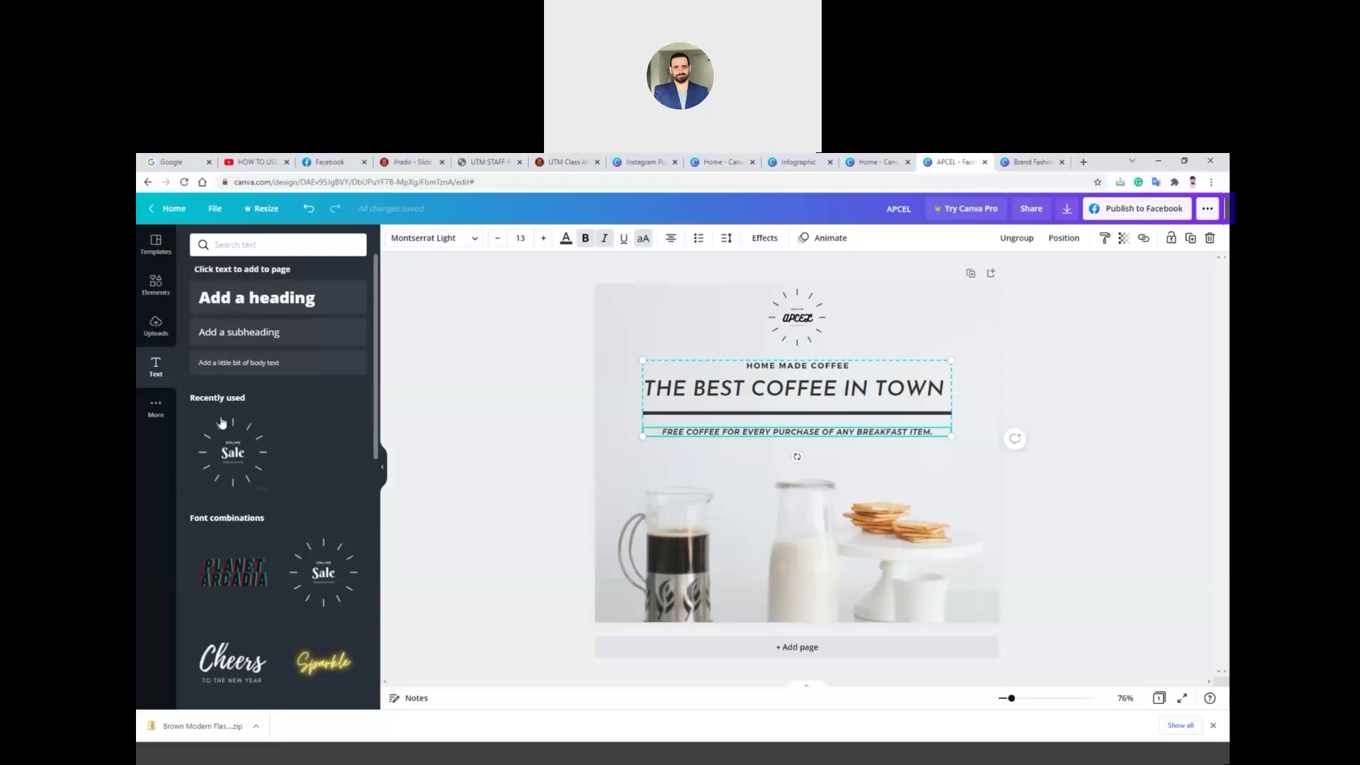
click(155, 286)
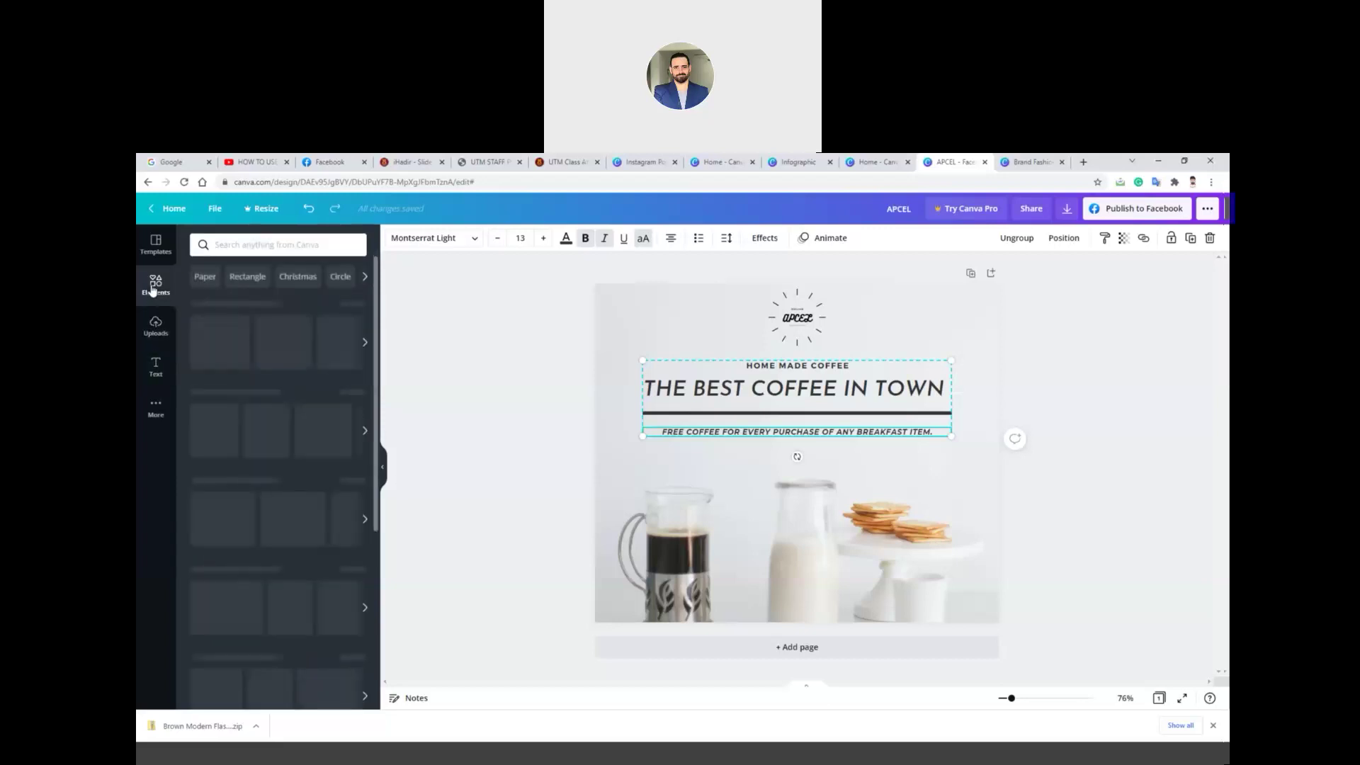
click(232, 248)
text(MUSIC)
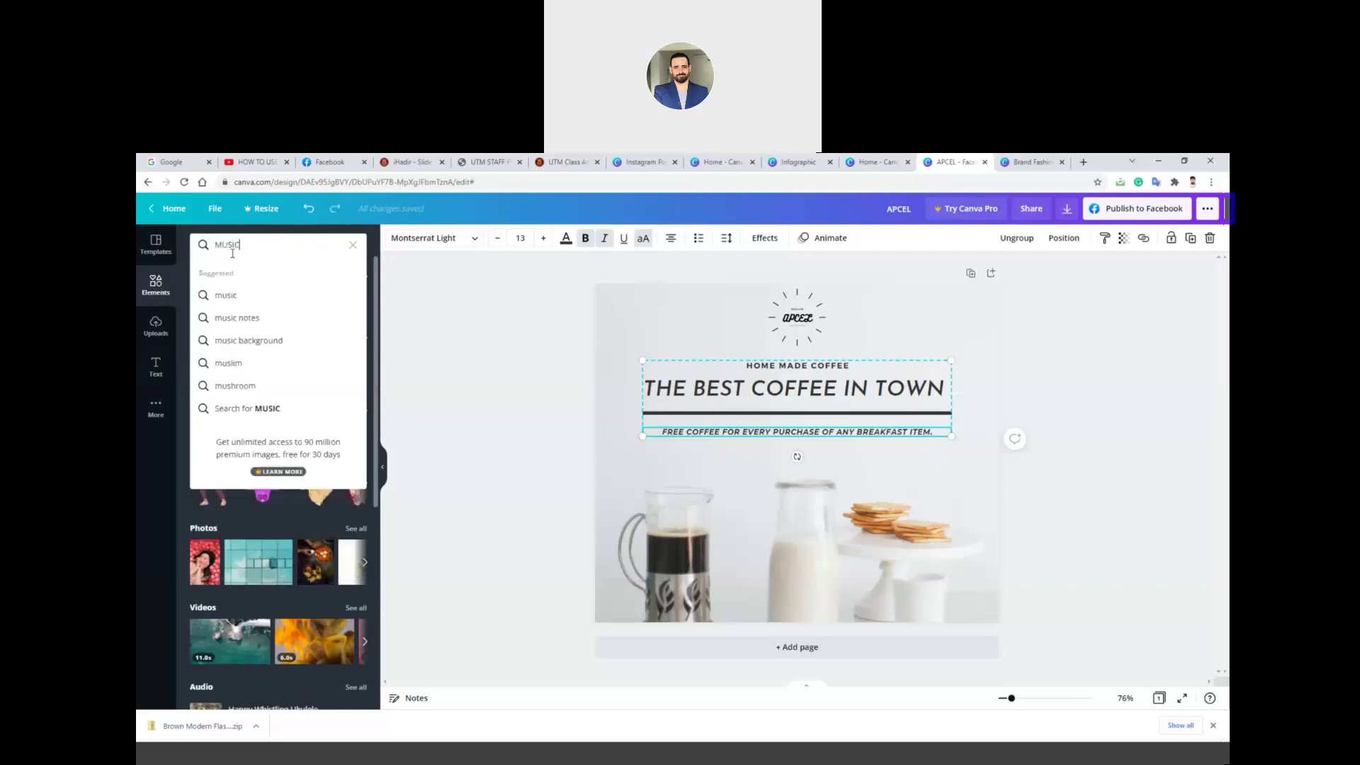
key(Return)
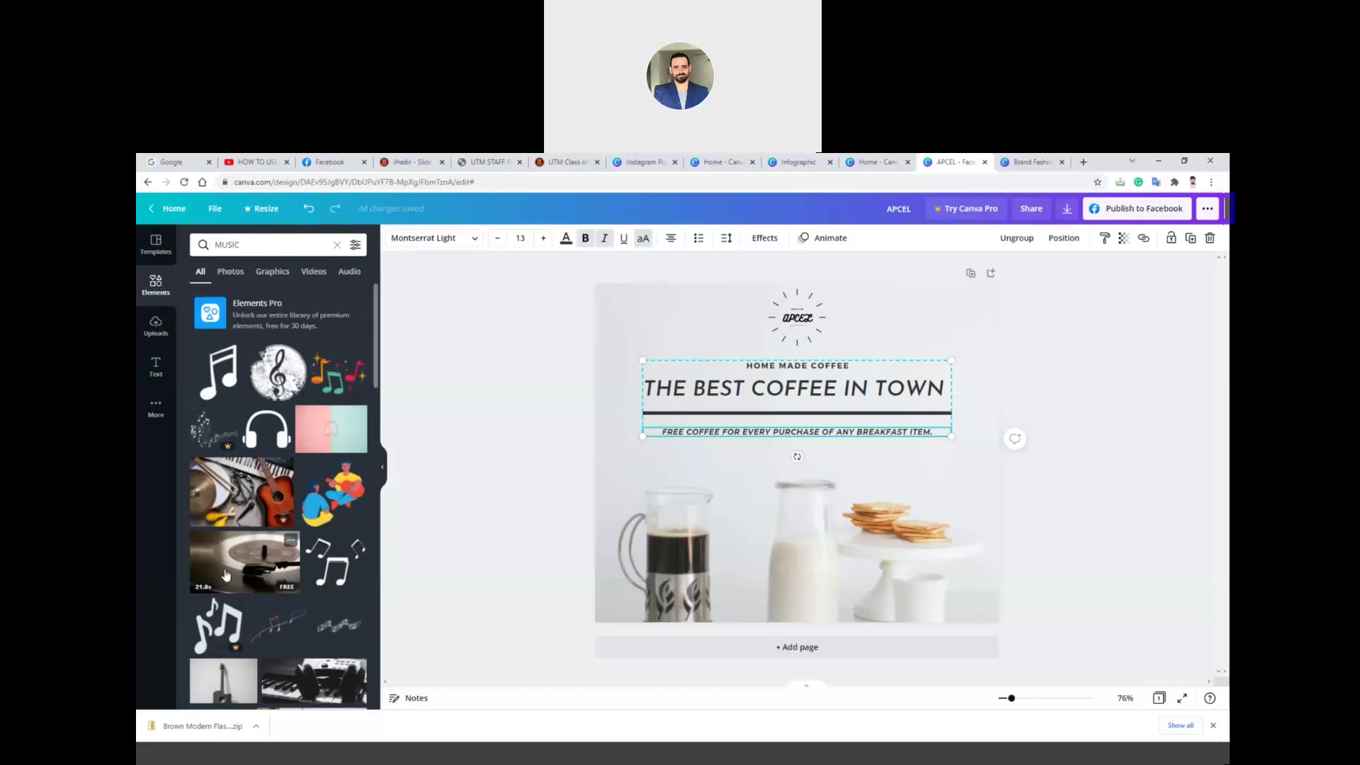
- Search the elements library for "COFFEE" and add the animated steaming takeaway cup to the design
click(224, 253)
double_click(222, 258)
text(cOFFEE)
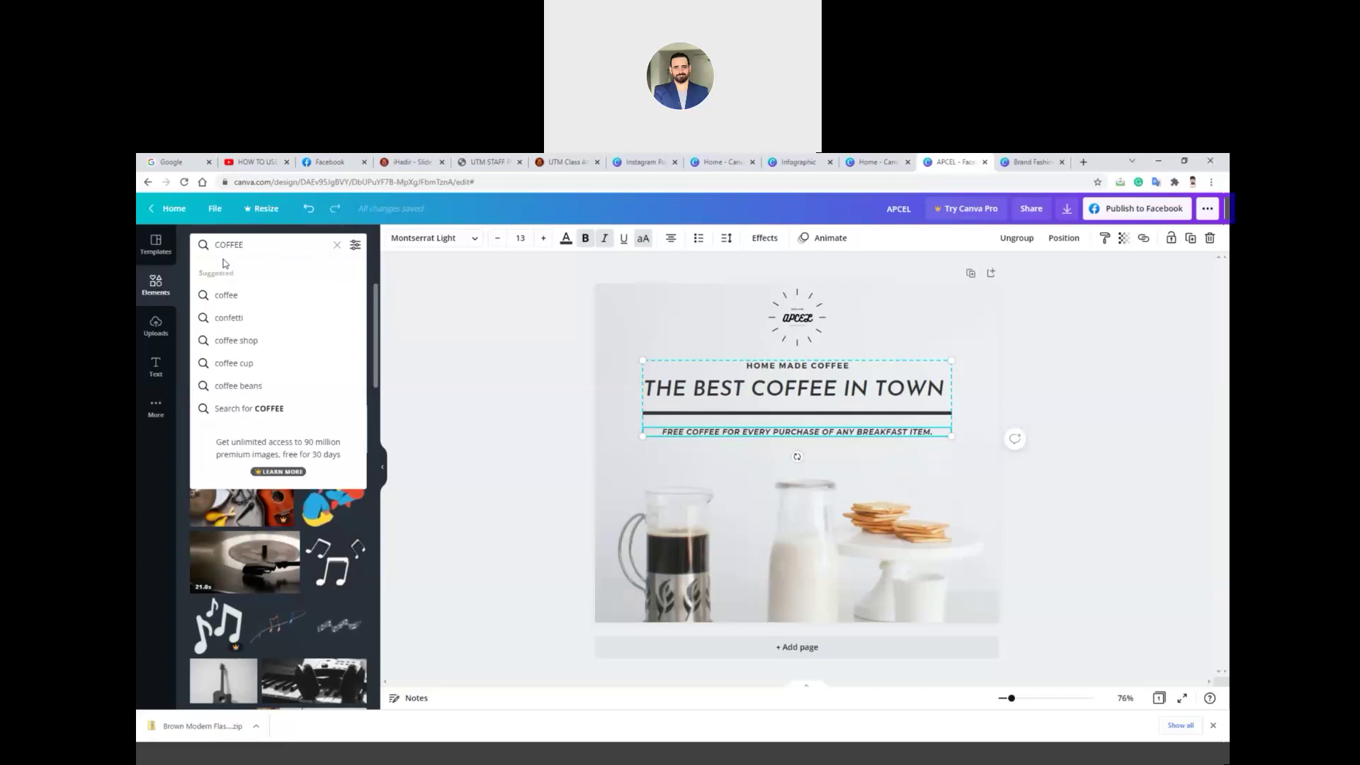
key(Return)
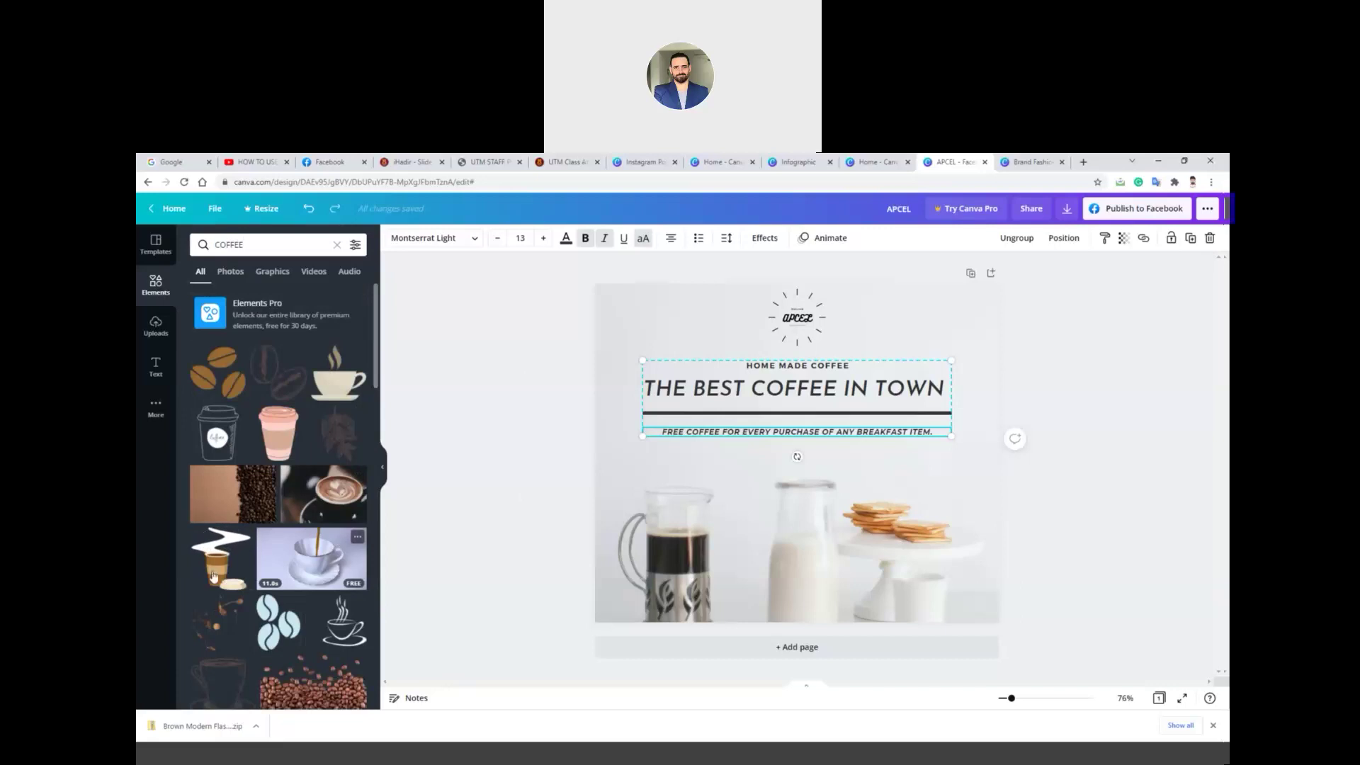
click(202, 553)
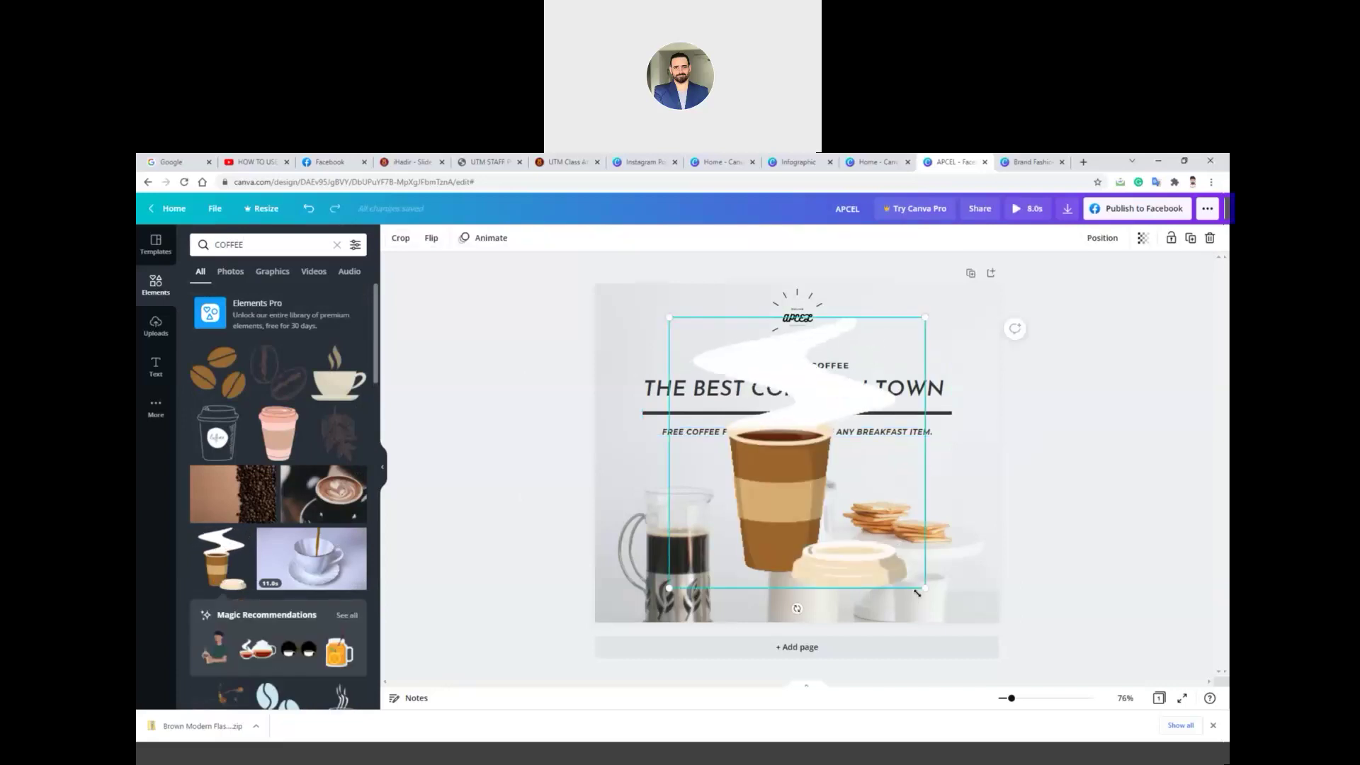
- Shrink the animated coffee cup and place it beside the biscuits, above the cake stand
drag(925, 588, 798, 452)
drag(701, 353, 954, 591)
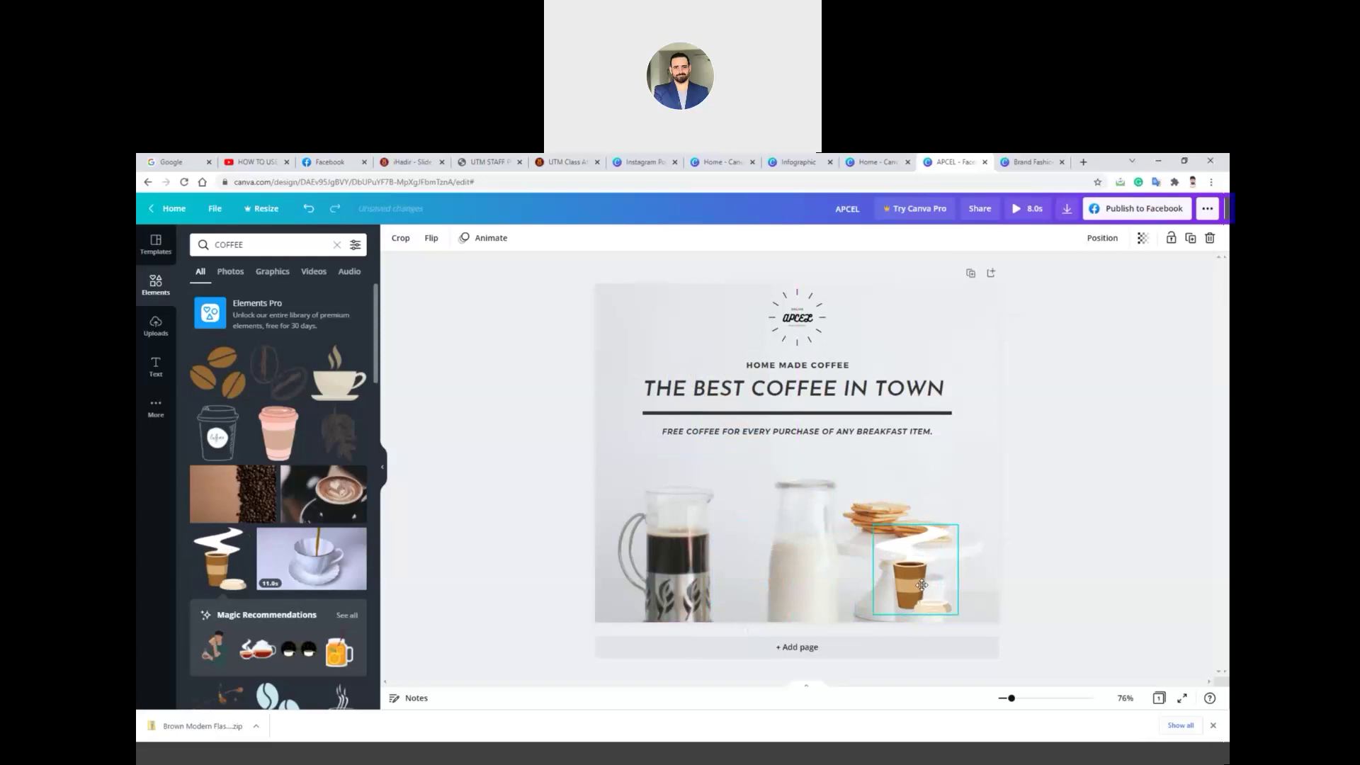
drag(947, 527, 984, 457)
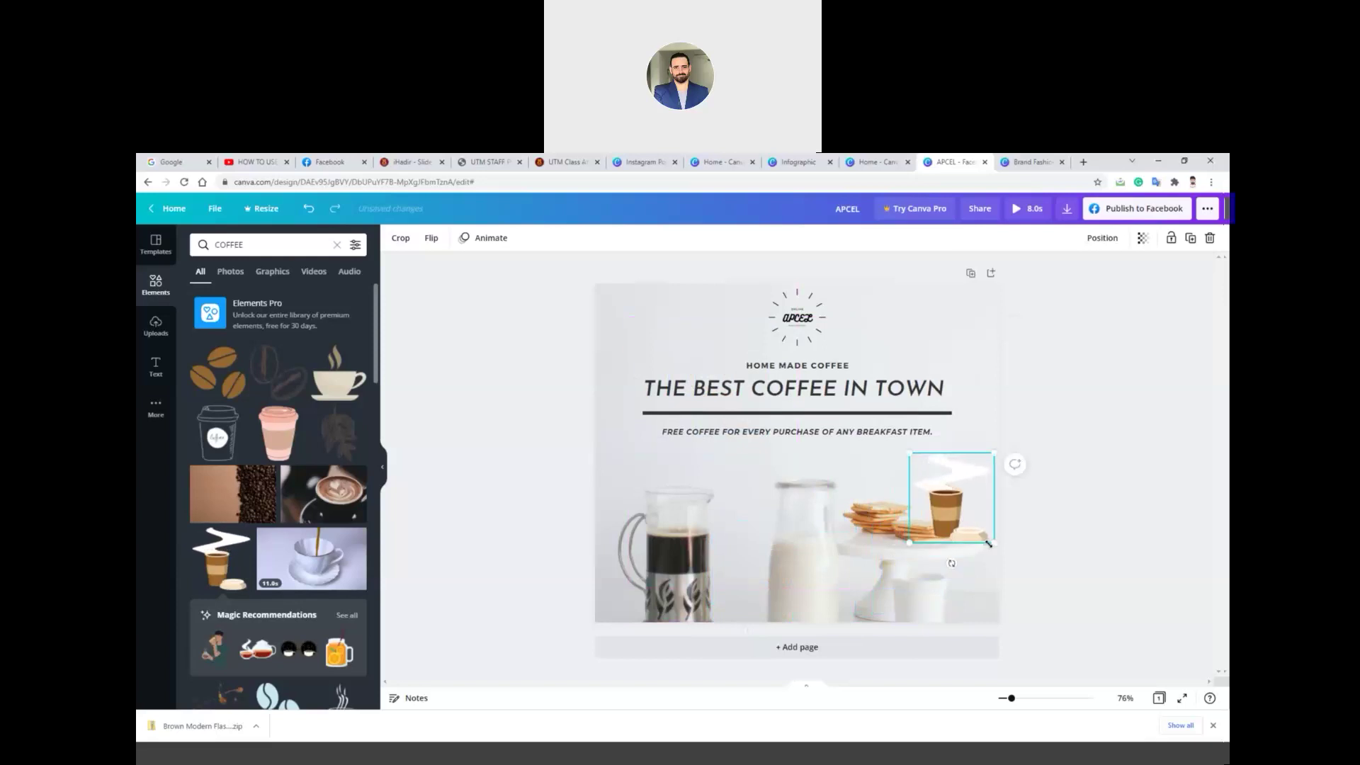
drag(990, 541, 965, 489)
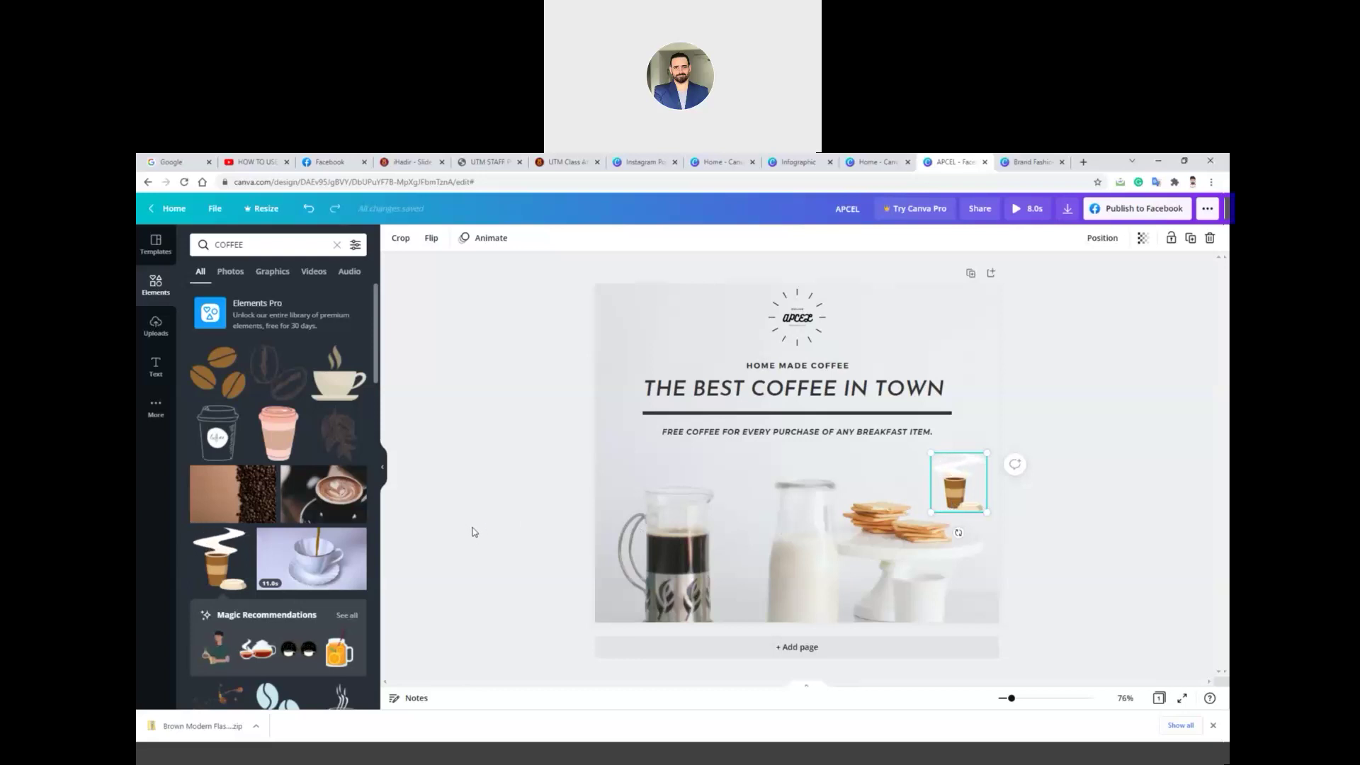
- Add the espresso machine video clip from the coffee elements and move it below the "FREE COFFEE" line
scroll(262, 472, down, 2)
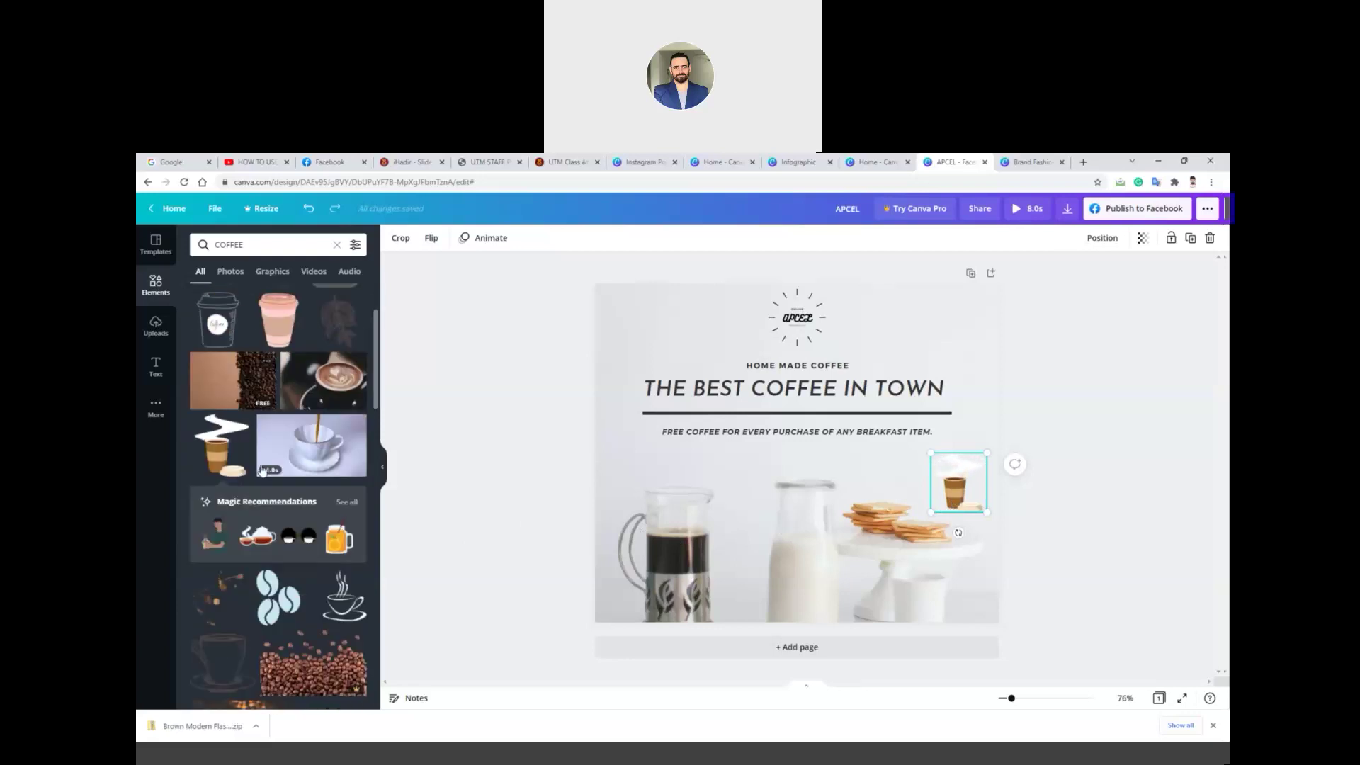
scroll(262, 472, down, 3)
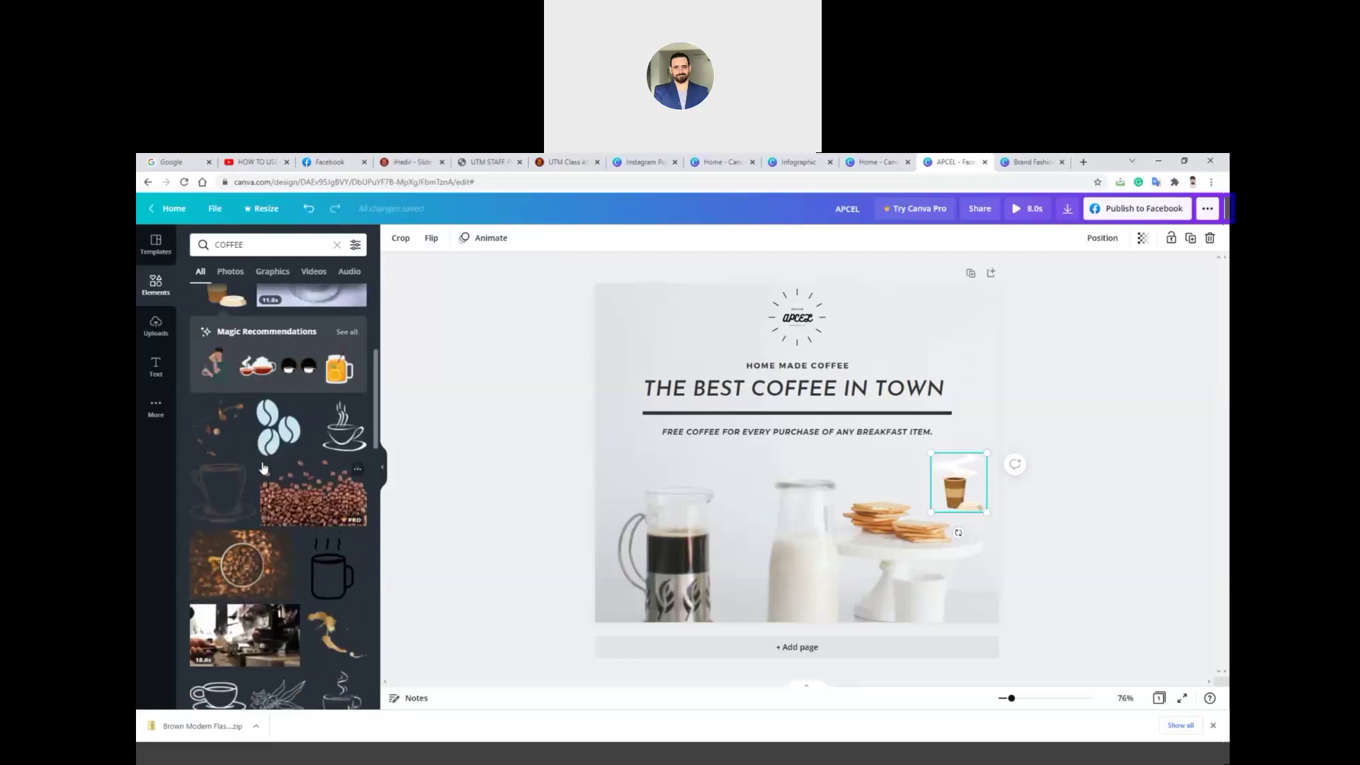
scroll(264, 471, down, 2)
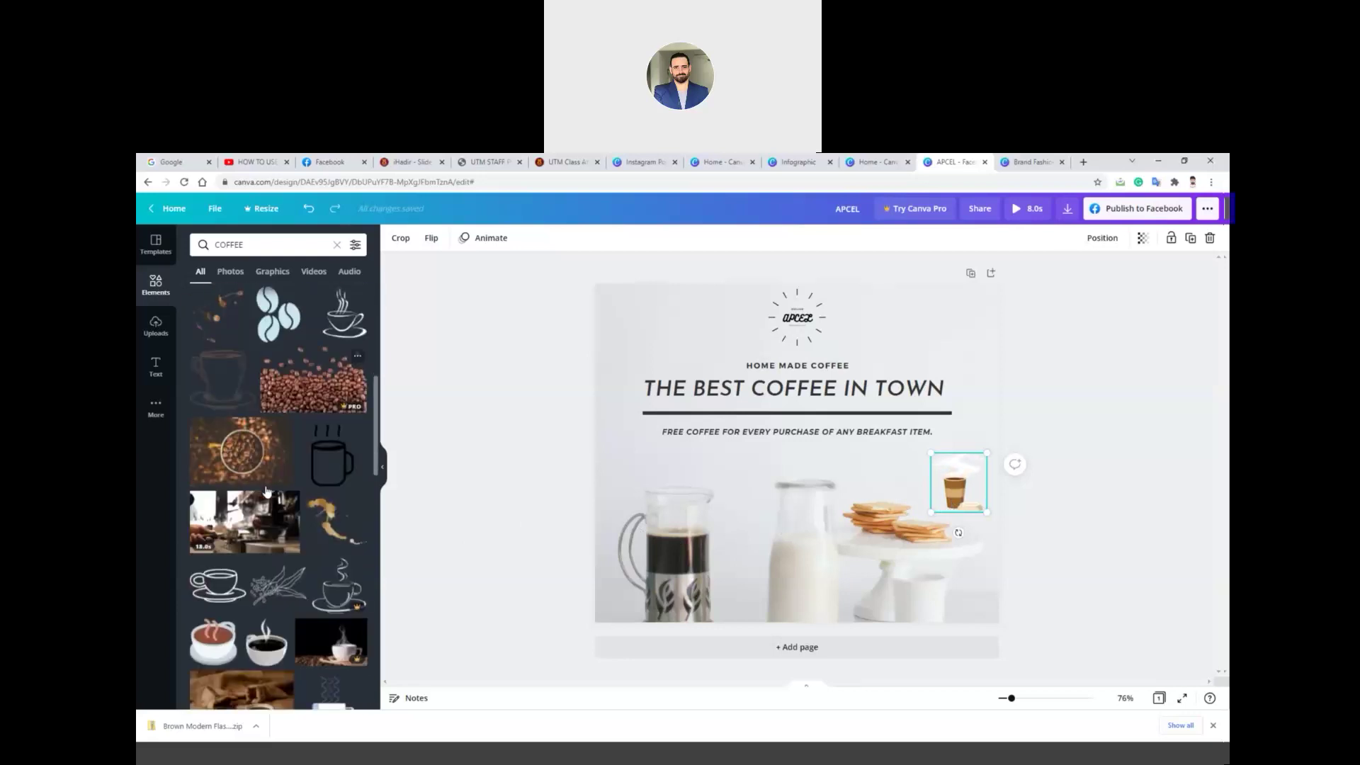
click(257, 530)
drag(877, 440, 880, 513)
click(907, 454)
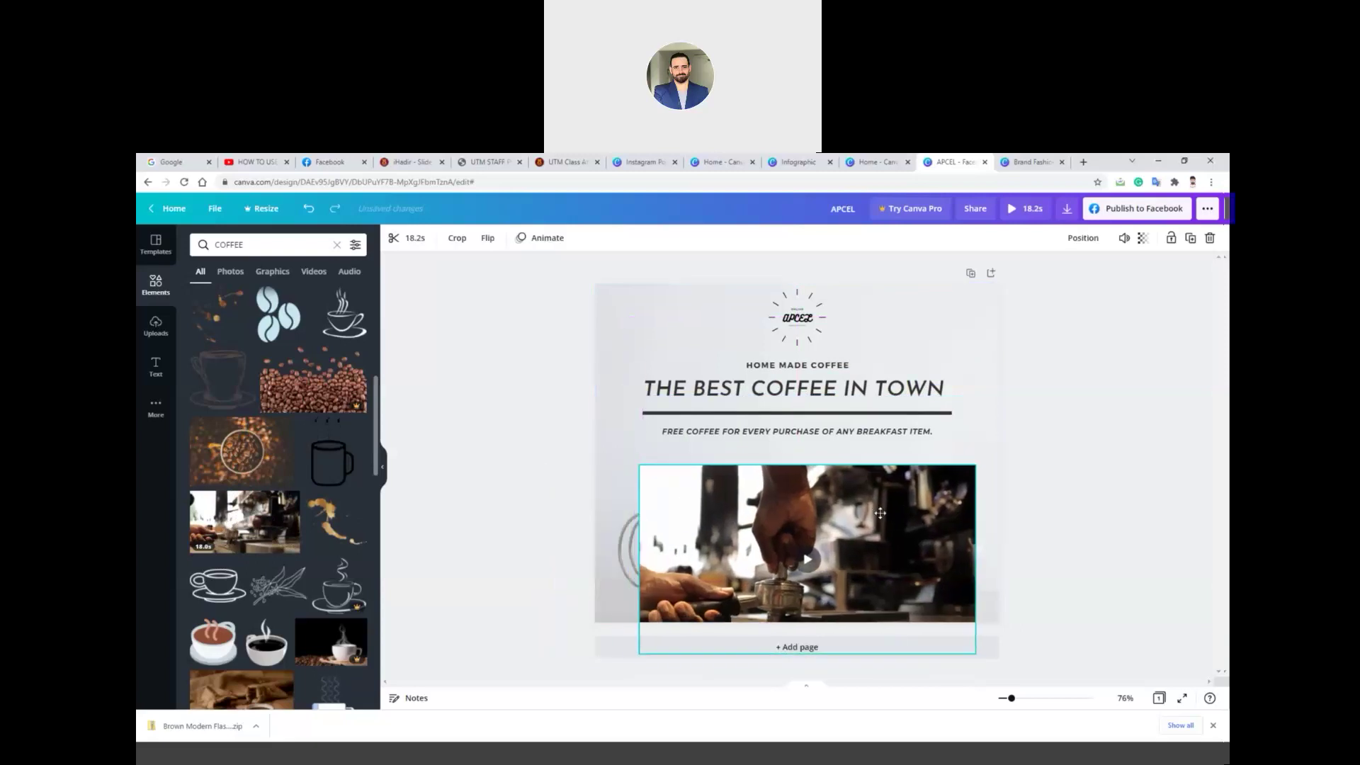
- Enlarge the espresso video slightly so it spans most of the page width beneath the text
mouse_move(641, 467)
mouse_down()
mouse_move(618, 457)
mouse_move(635, 470)
mouse_up()
drag(838, 523, 844, 523)
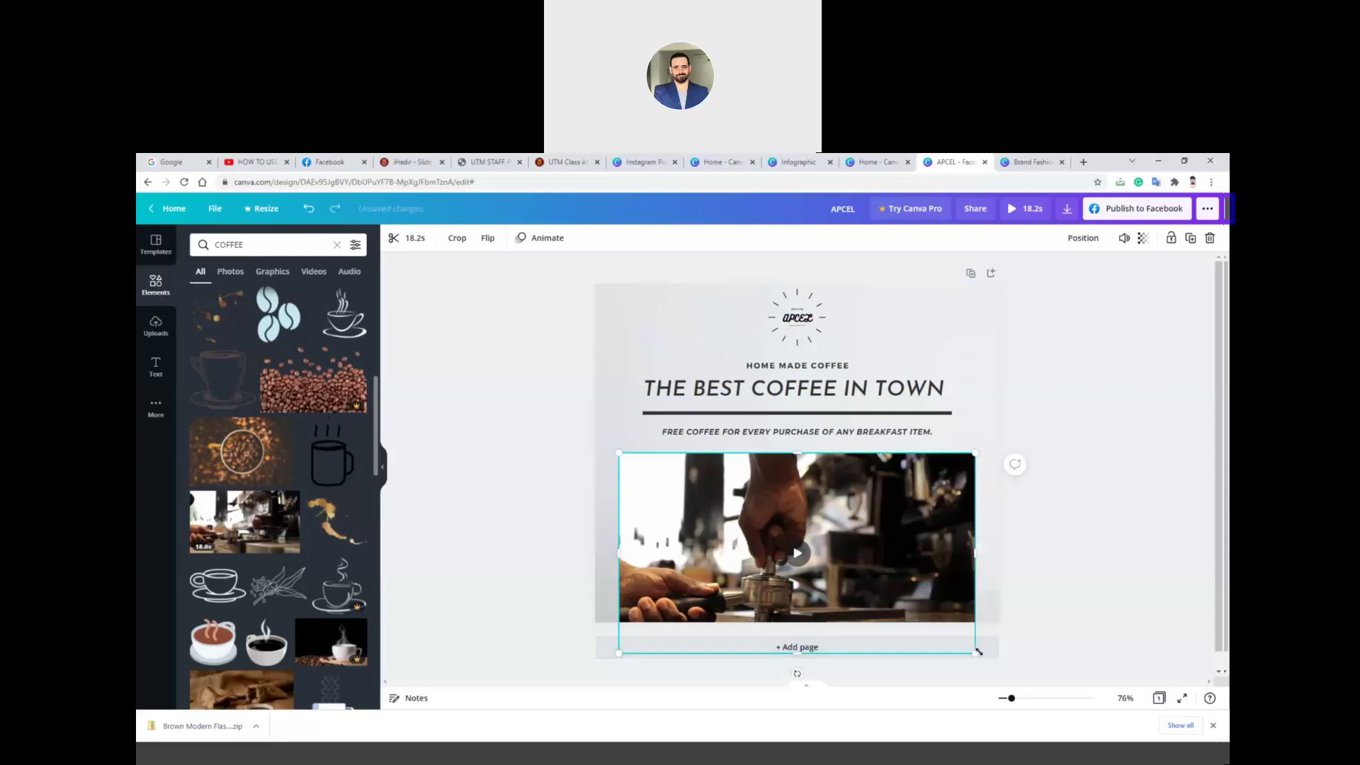
drag(977, 650, 982, 653)
- Play the espresso video on the page and check the design's download file type options
click(801, 556)
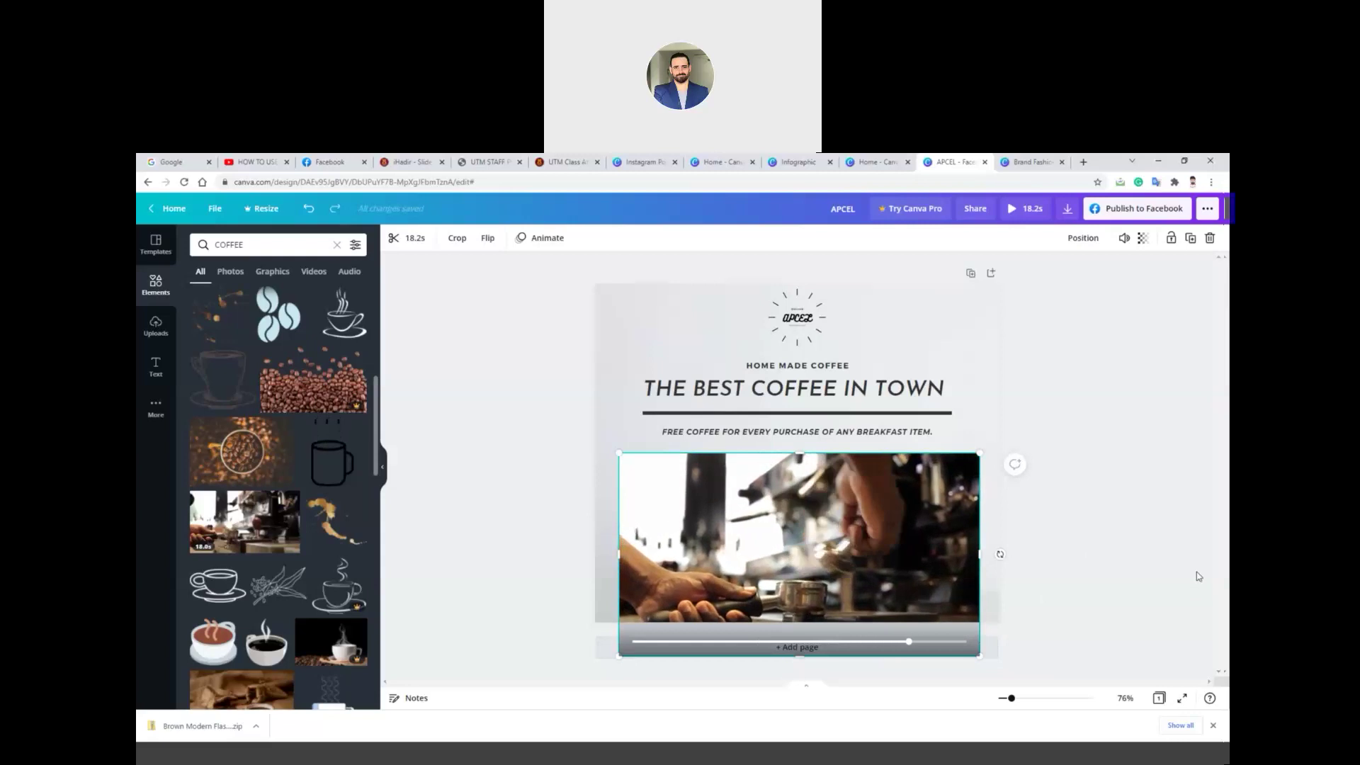
click(1070, 211)
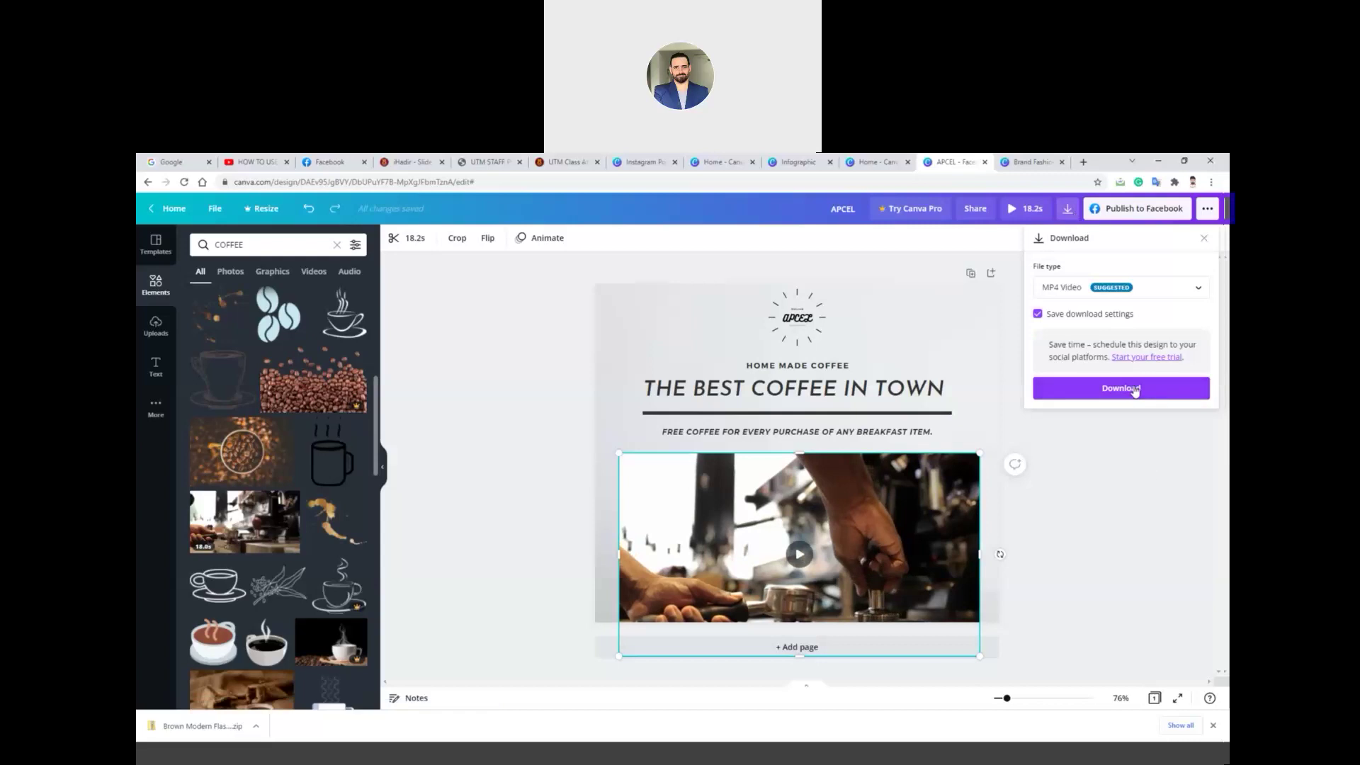
click(1127, 551)
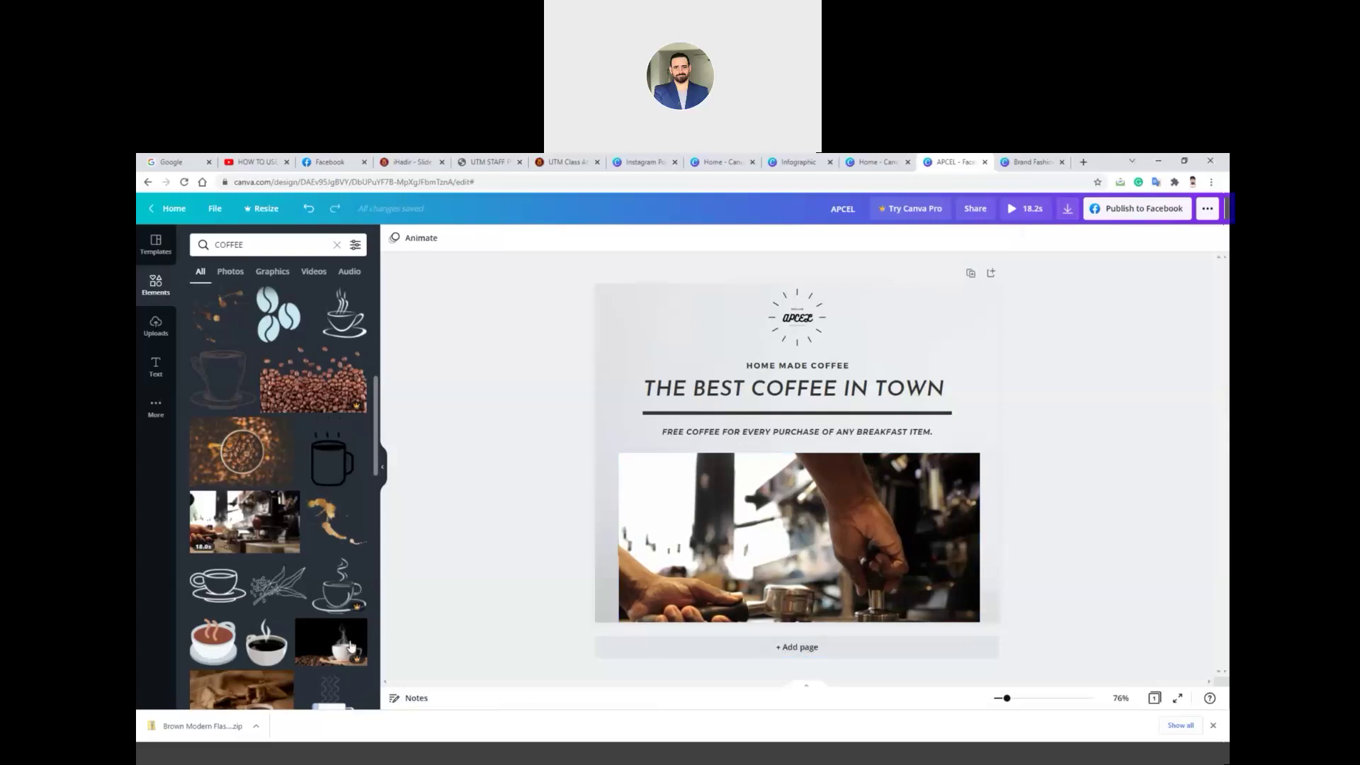
- Browse the coffee elements, limit them to audio, add the "Fisherman Song" track to the design and pause its playback
scroll(283, 559, down, 10)
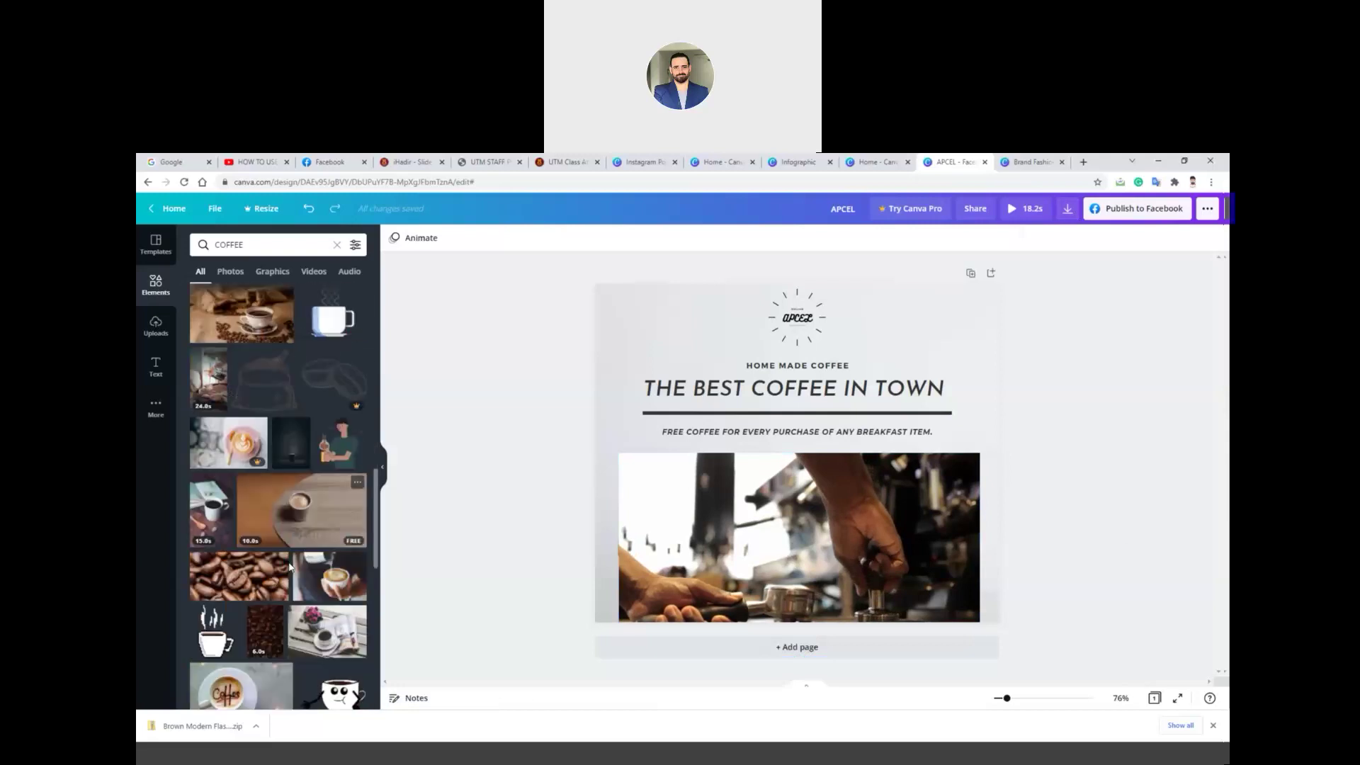
scroll(289, 565, down, 3)
scroll(289, 570, down, 5)
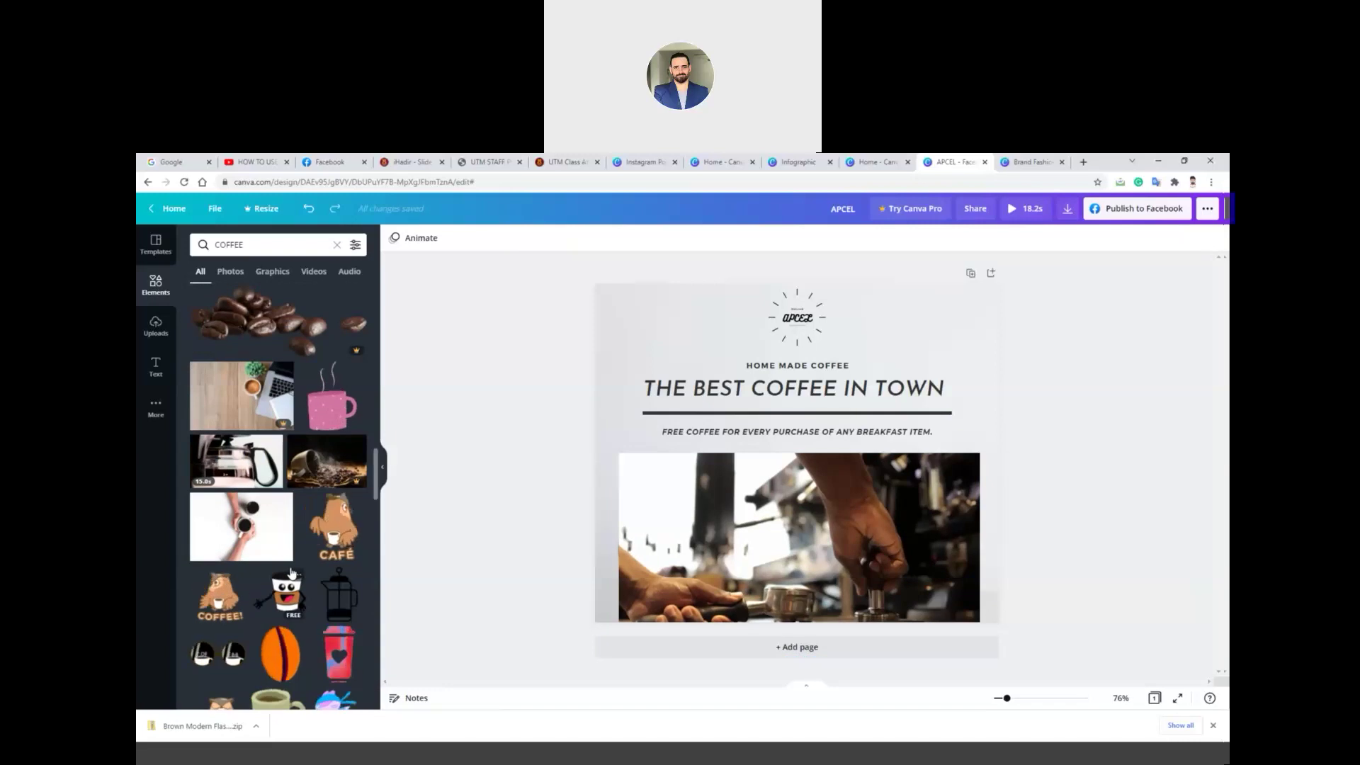
scroll(291, 573, down, 4)
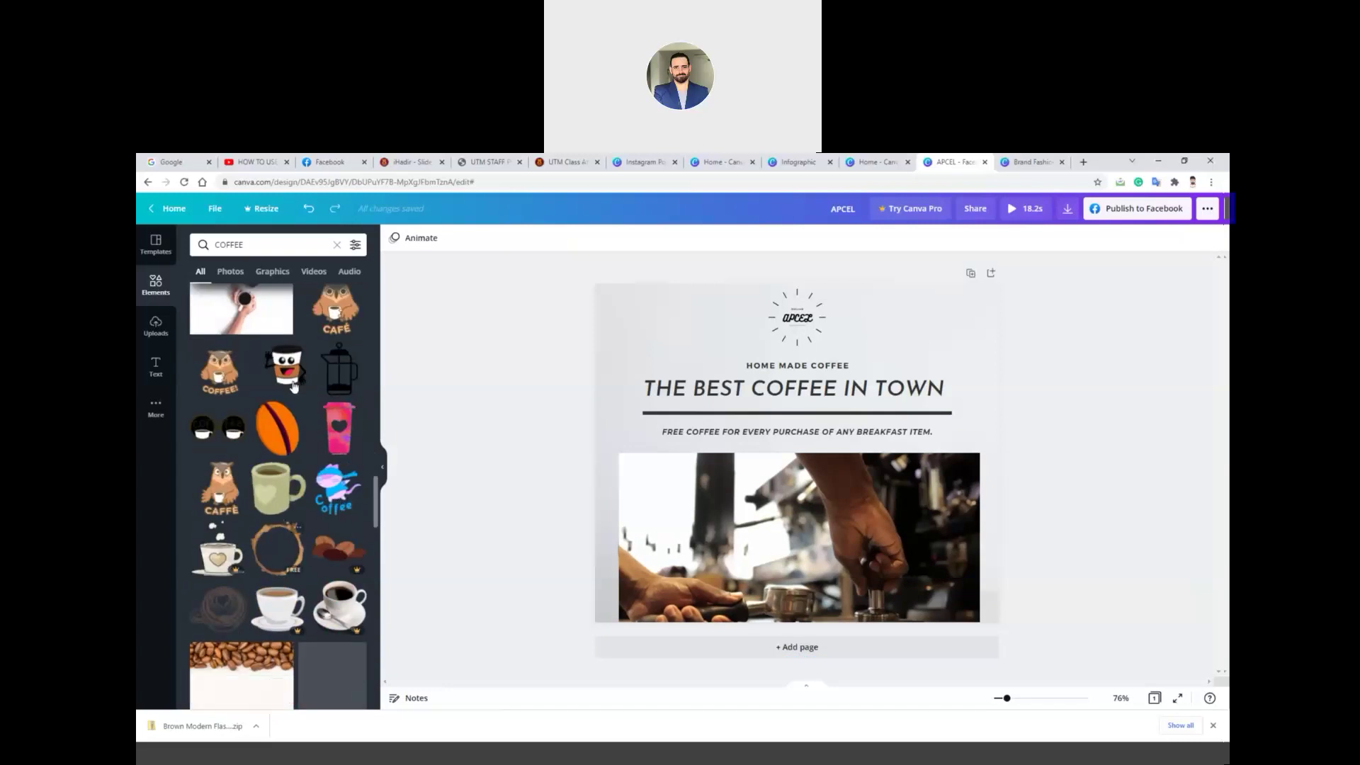
click(349, 272)
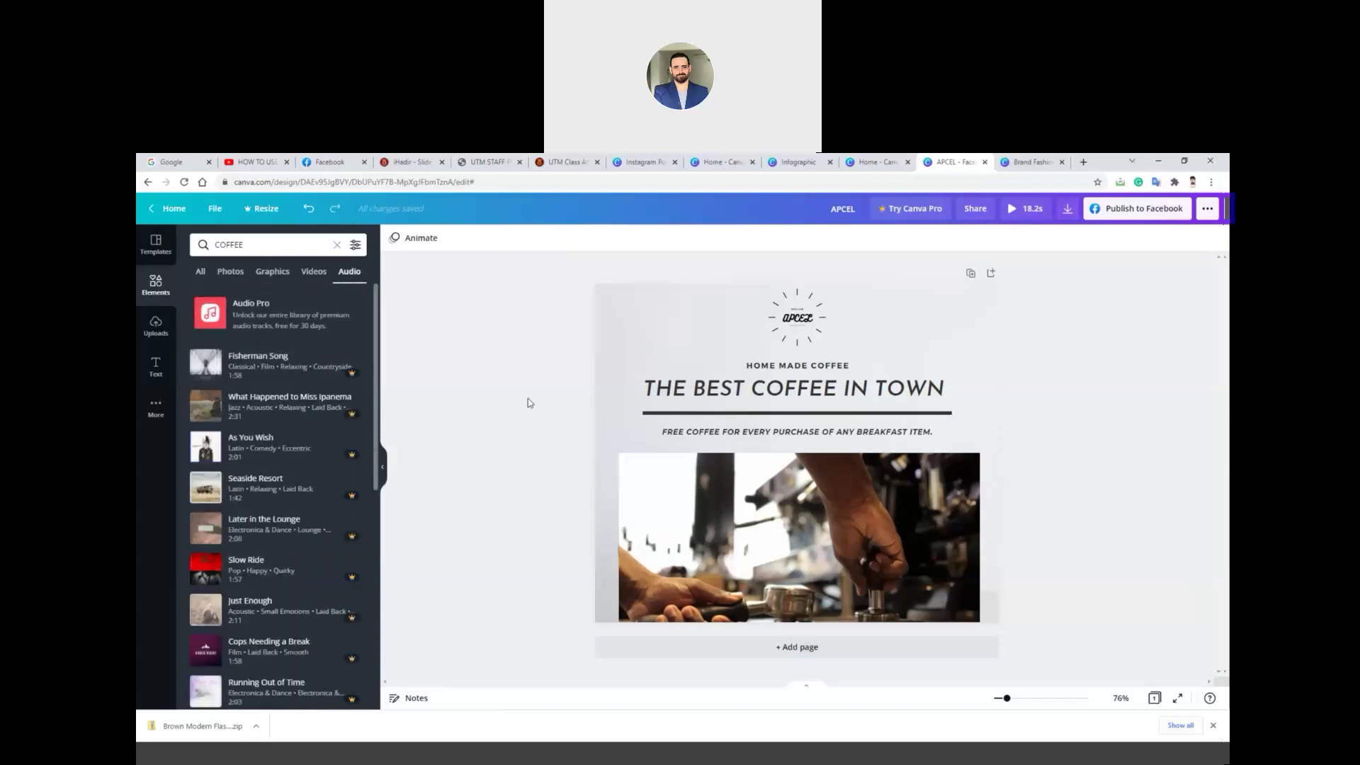
mouse_move(377, 335)
mouse_down()
mouse_move(391, 543)
mouse_move(369, 677)
mouse_move(383, 683)
mouse_up()
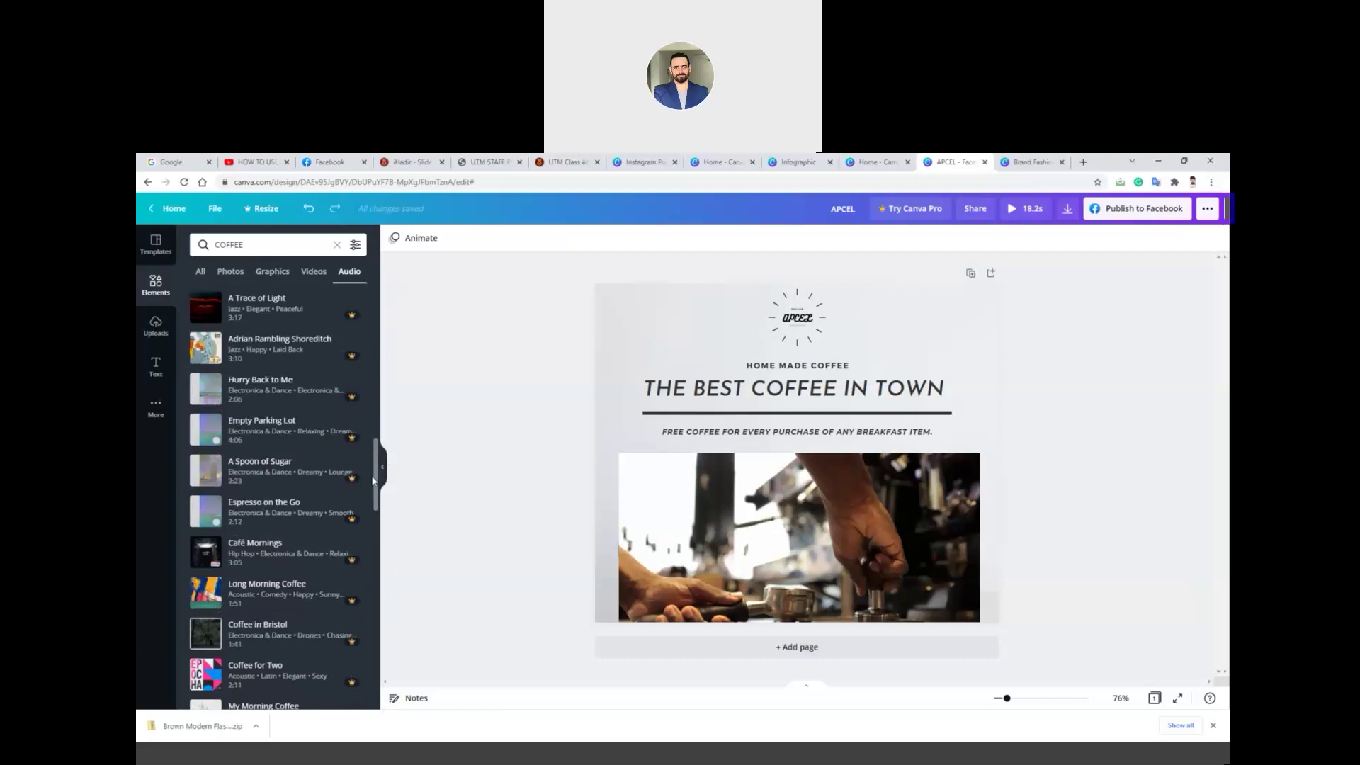
drag(376, 477, 395, 719)
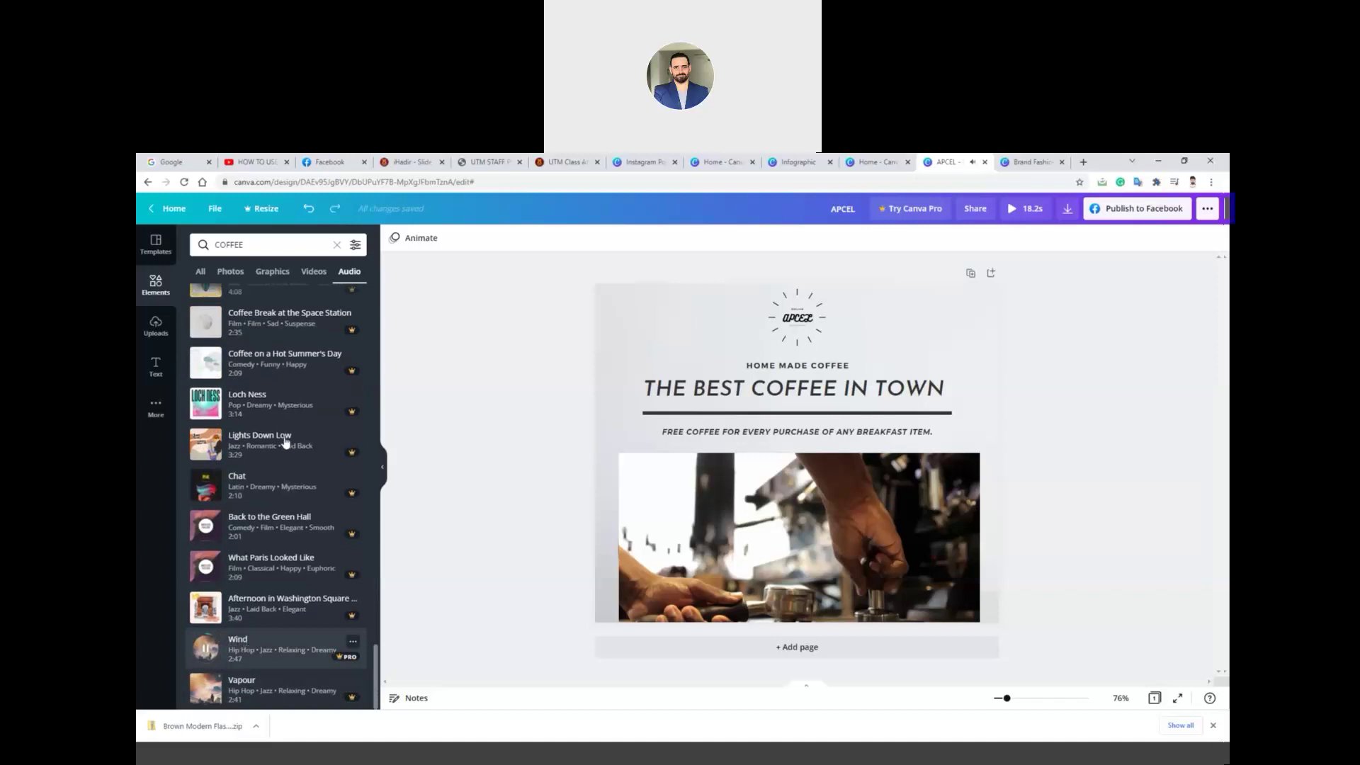
scroll(260, 607, up, 20)
scroll(285, 384, up, 15)
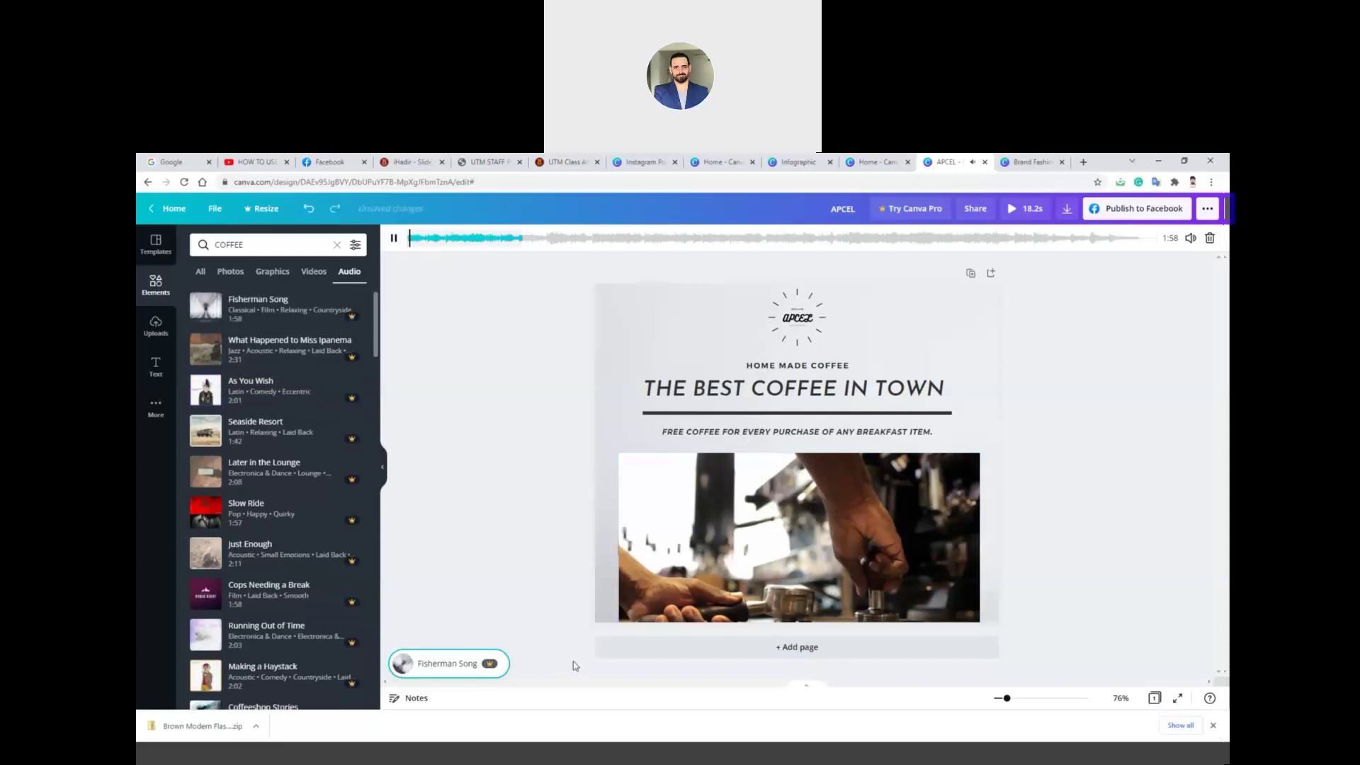
click(424, 667)
click(394, 241)
- Show the additional apps and integrations, and preview the whole design with its video and music
click(151, 404)
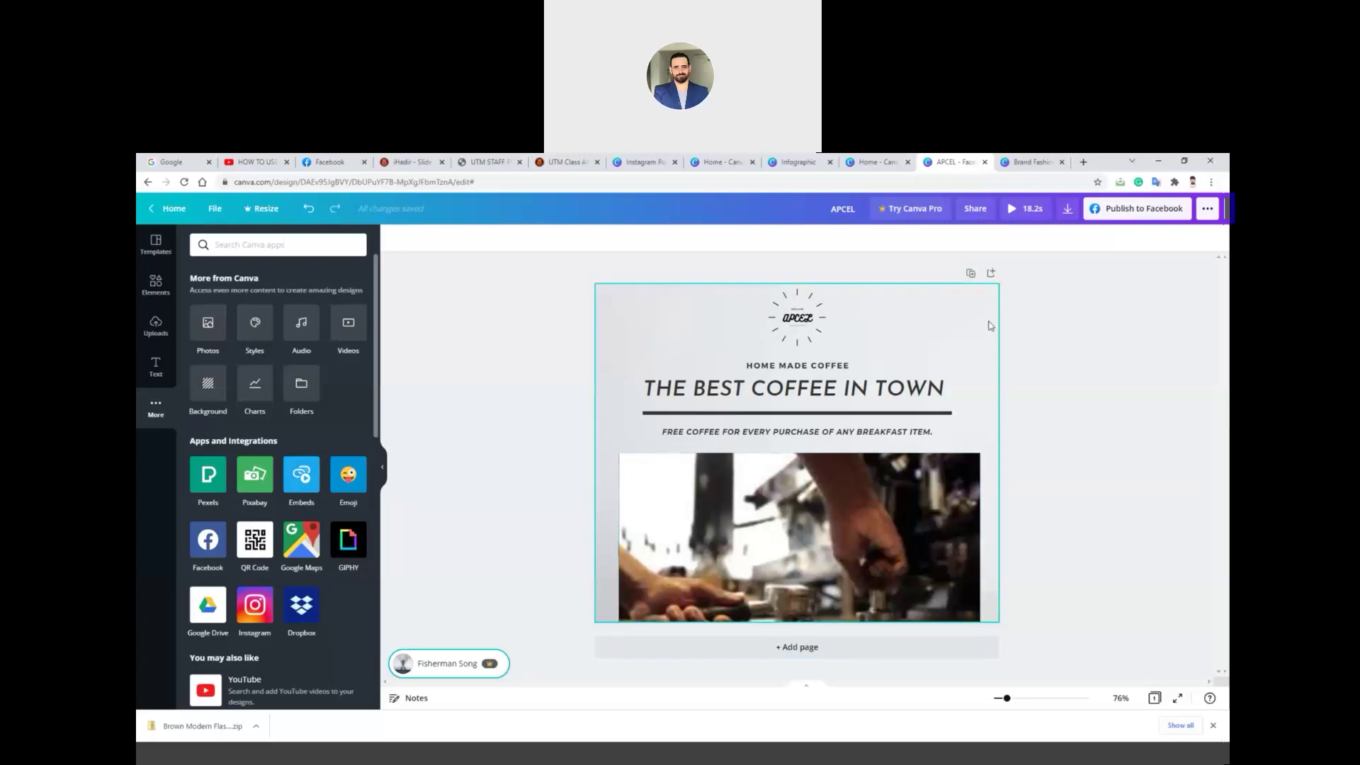
click(1015, 209)
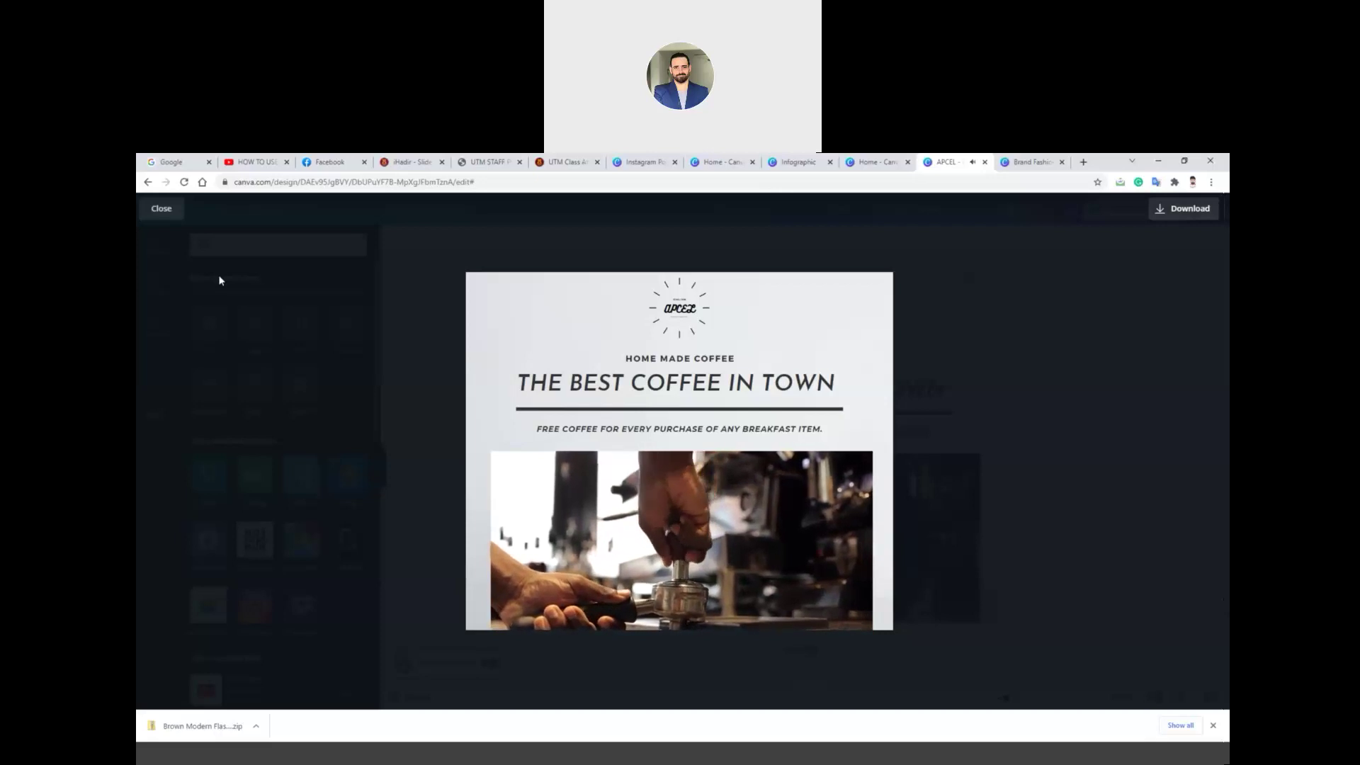
click(162, 209)
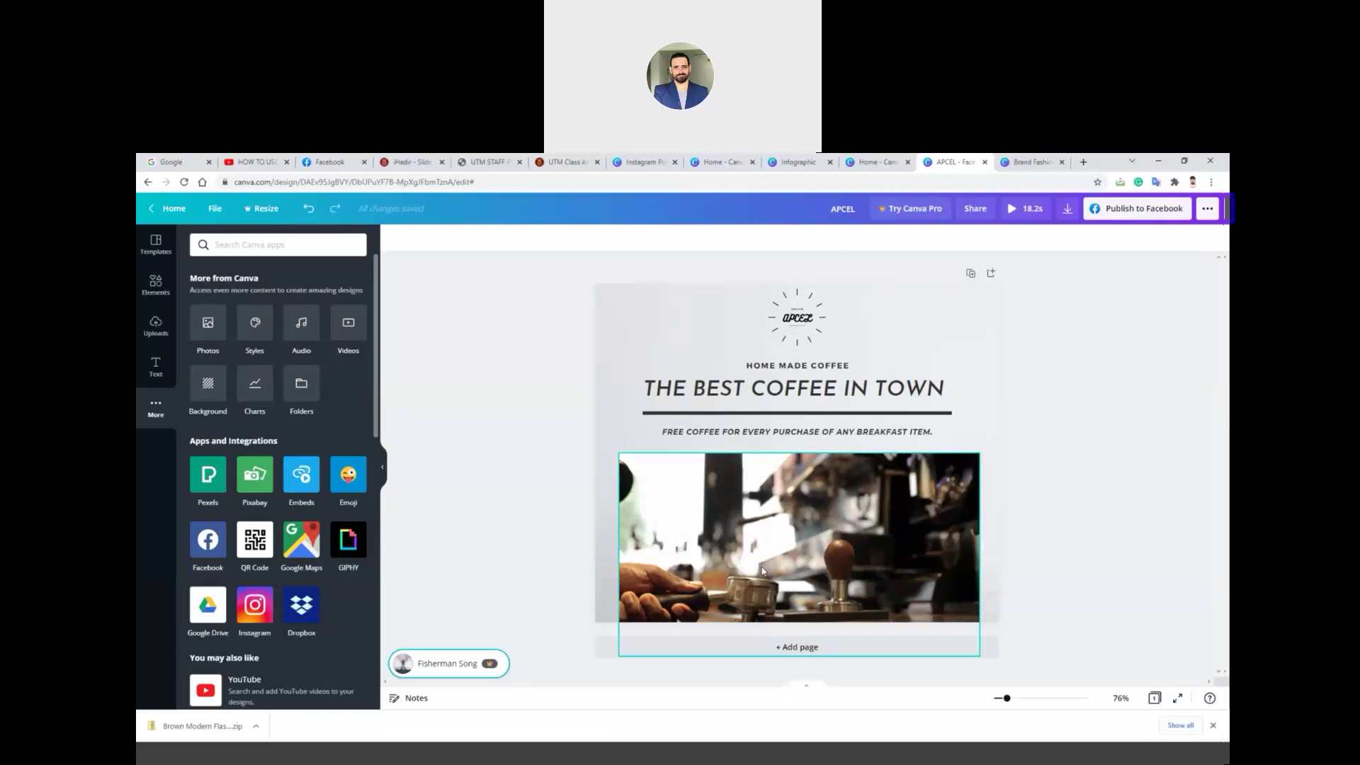
- Add a blank second page and insert the Colosseum map from Google Maps on it
click(906, 660)
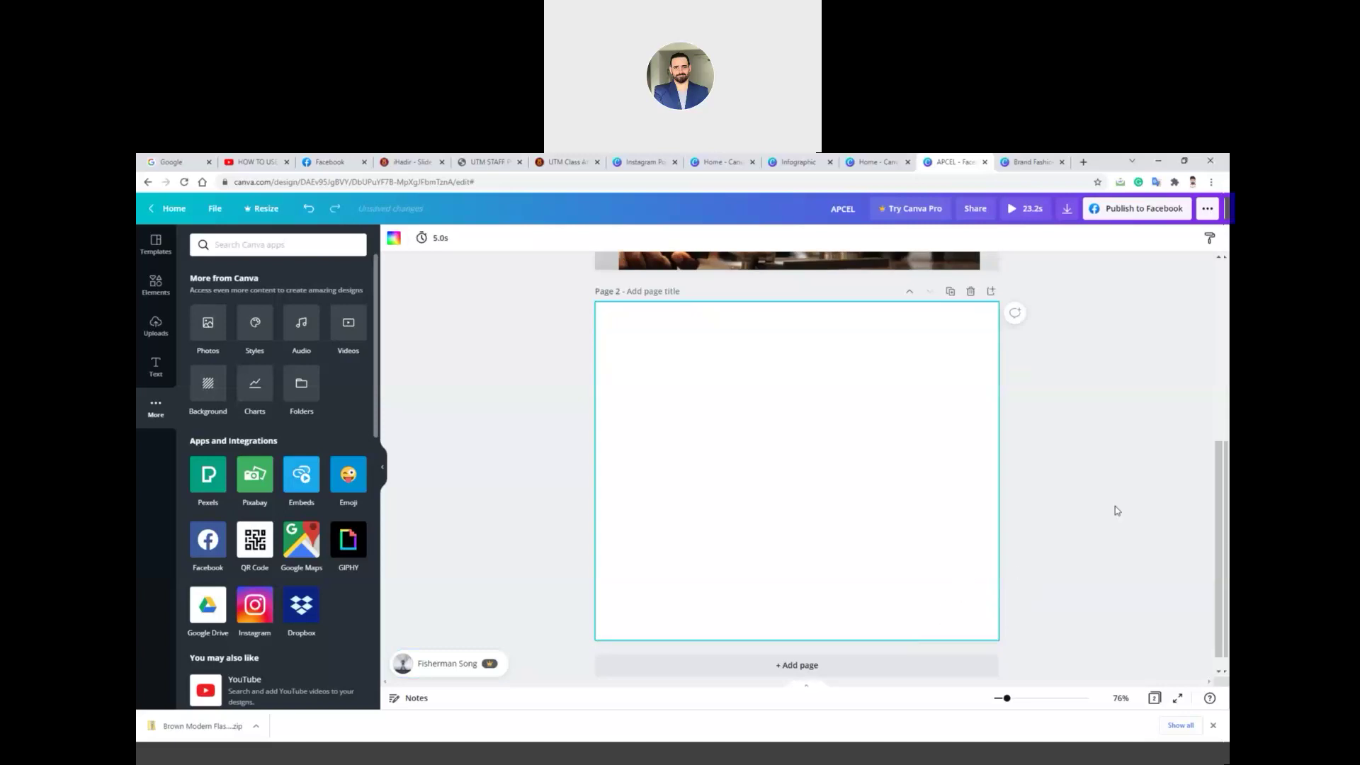
scroll(1142, 464, up, 4)
scroll(1133, 474, down, 4)
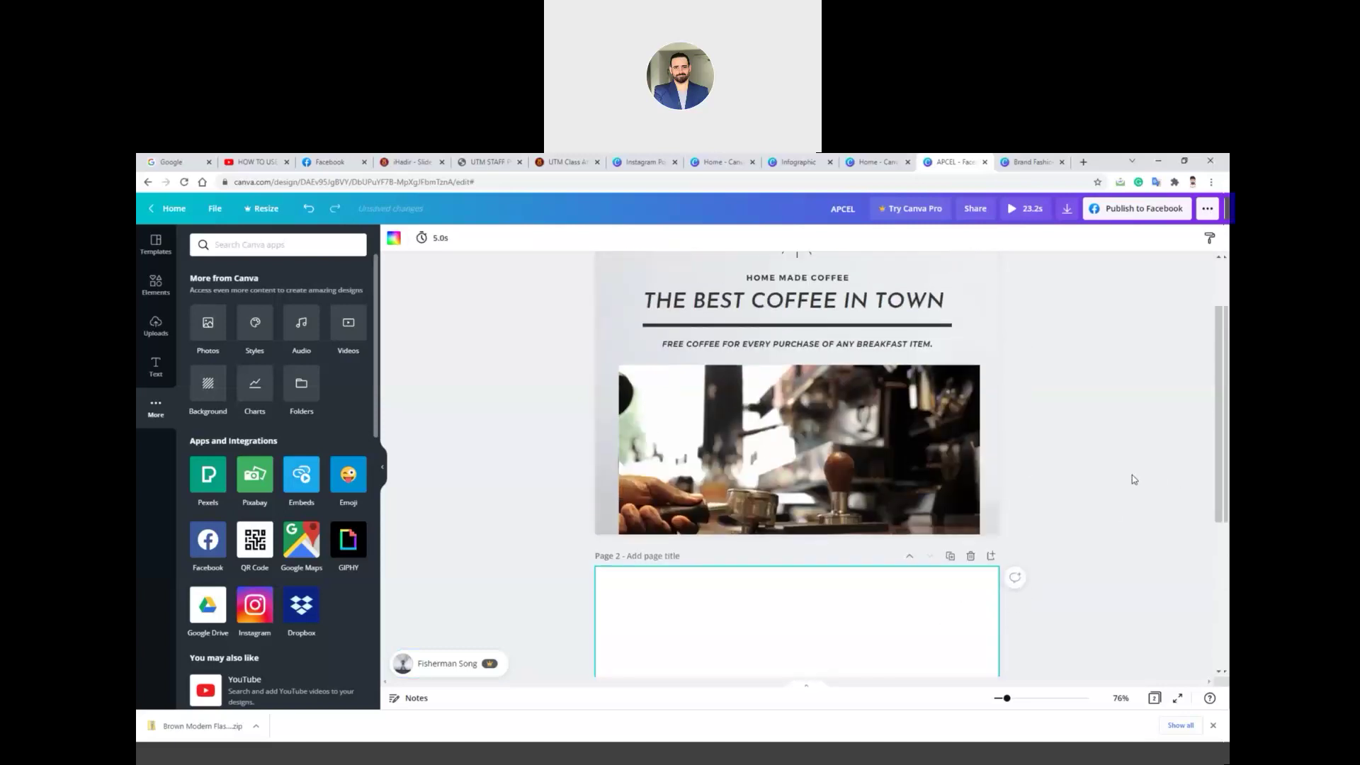
click(297, 545)
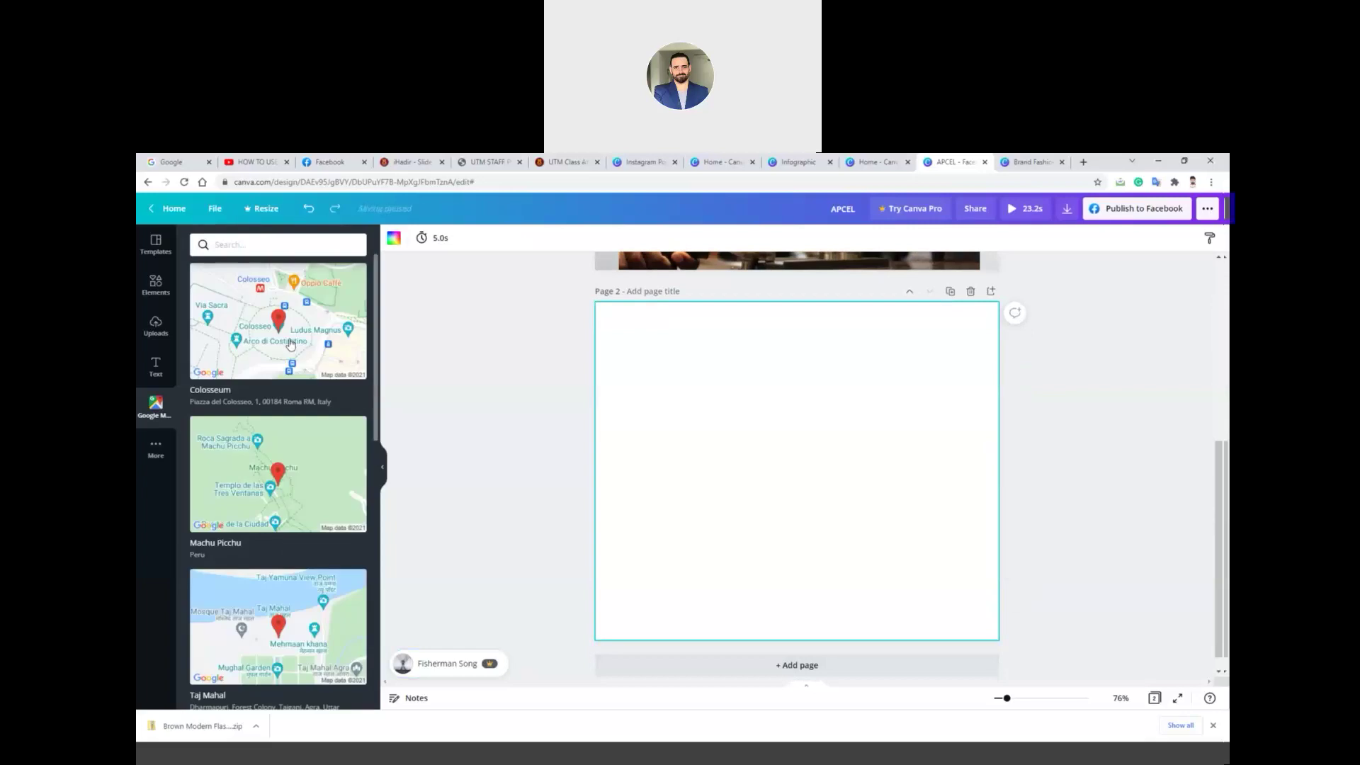
click(290, 345)
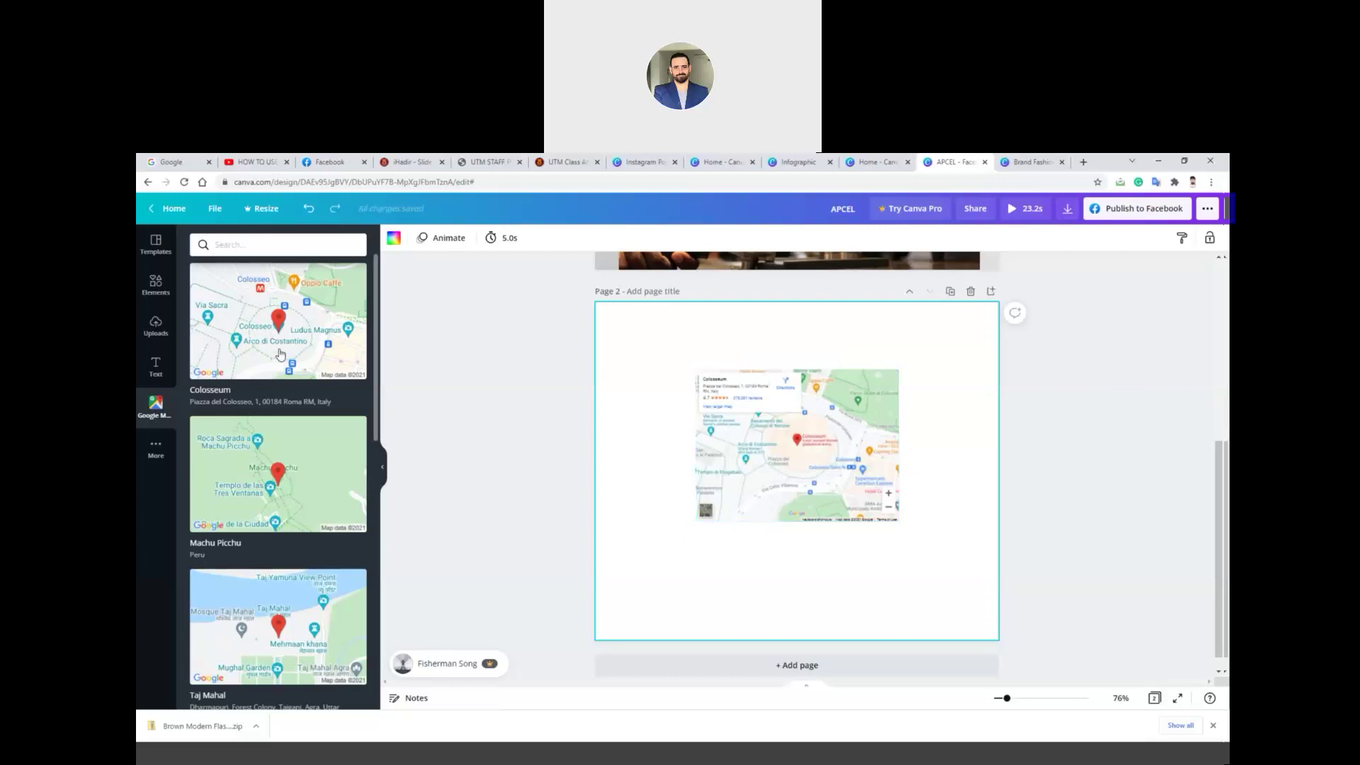
- Pan the Colosseum map on page 2 slightly and switch it to satellite imagery
click(826, 456)
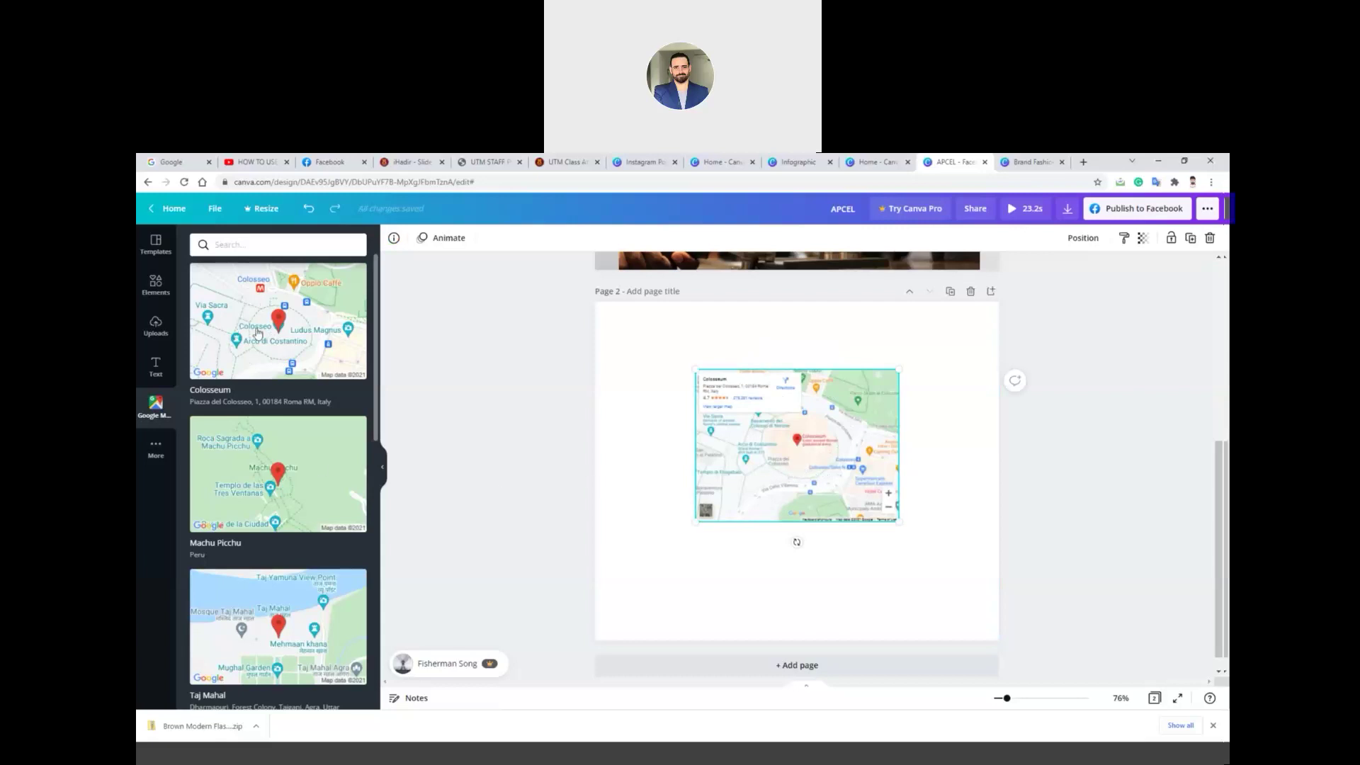
mouse_move(797, 457)
mouse_down()
mouse_move(814, 496)
mouse_move(819, 464)
mouse_up()
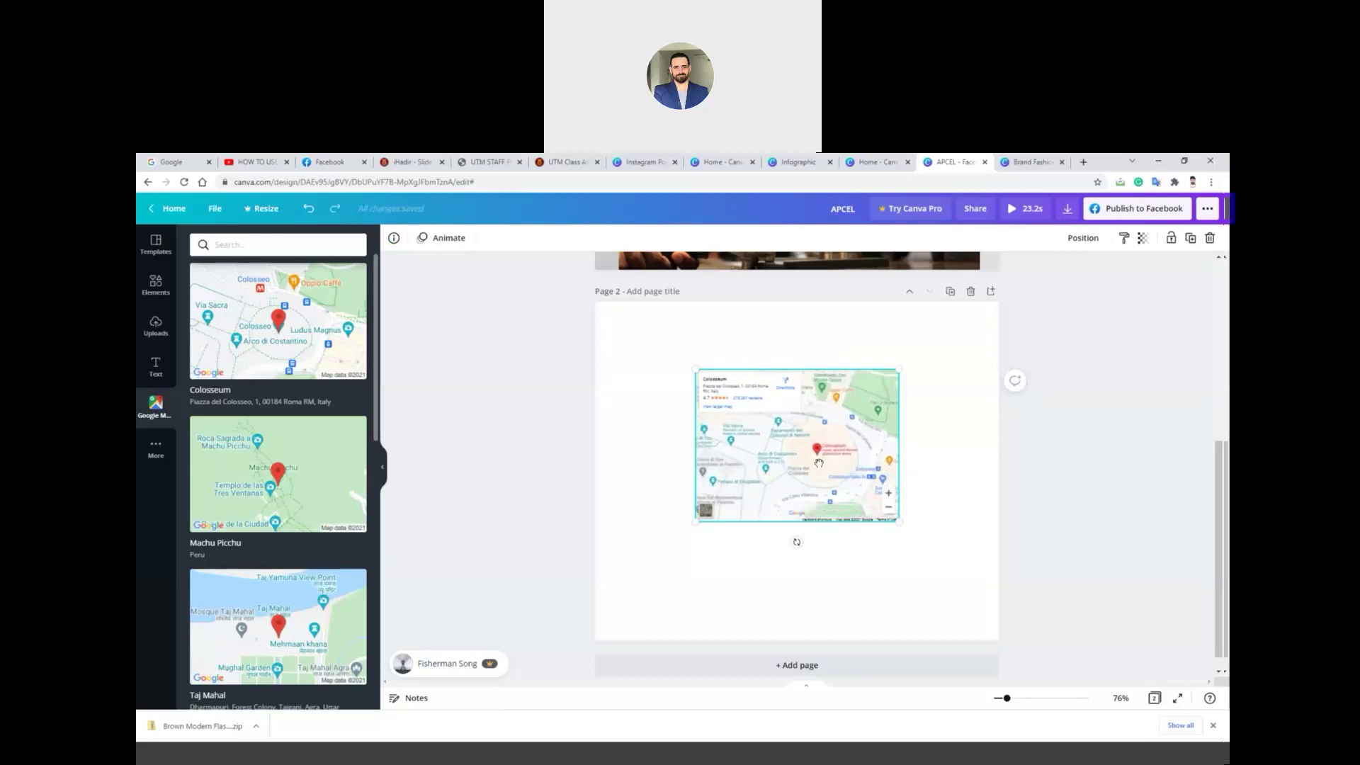
click(707, 509)
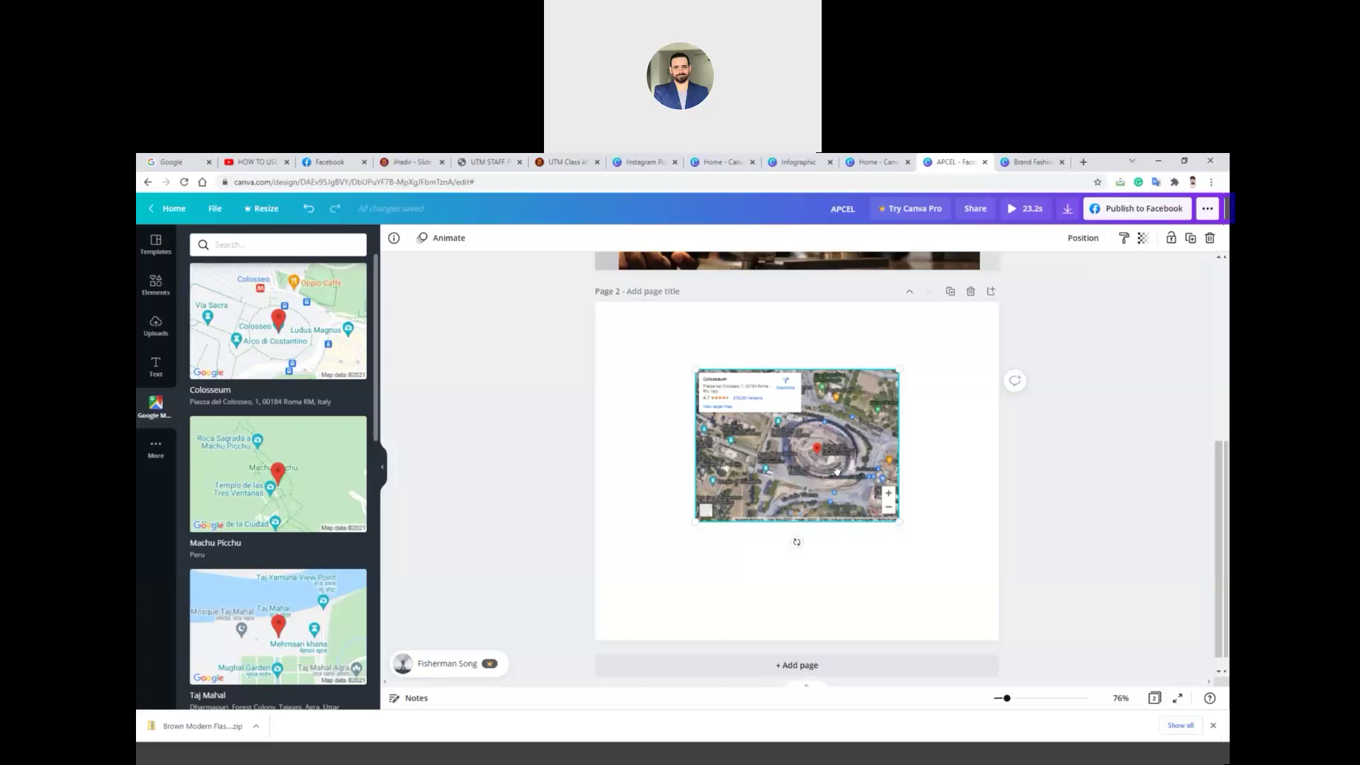
- Replace the page 2 map with the Machu Picchu map and zoom in on its marker
click(274, 489)
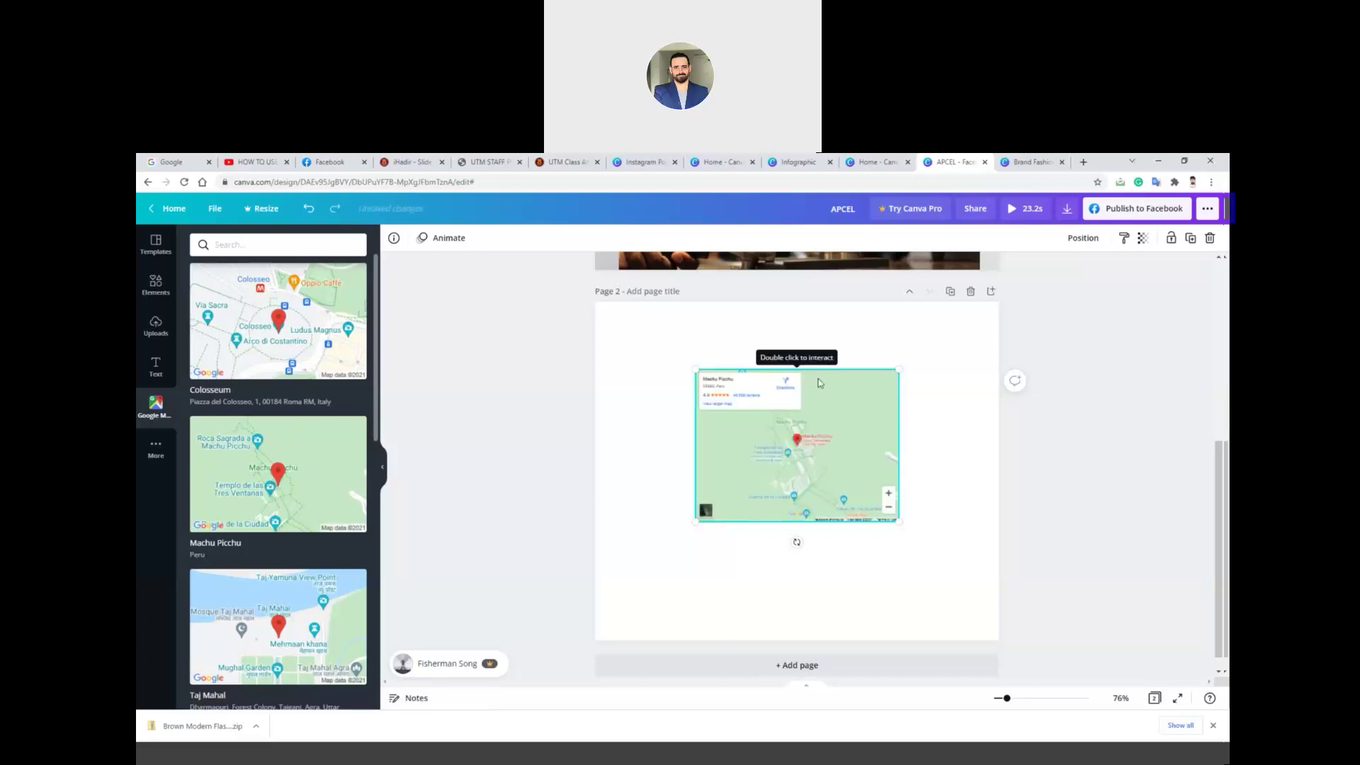
click(792, 393)
click(792, 401)
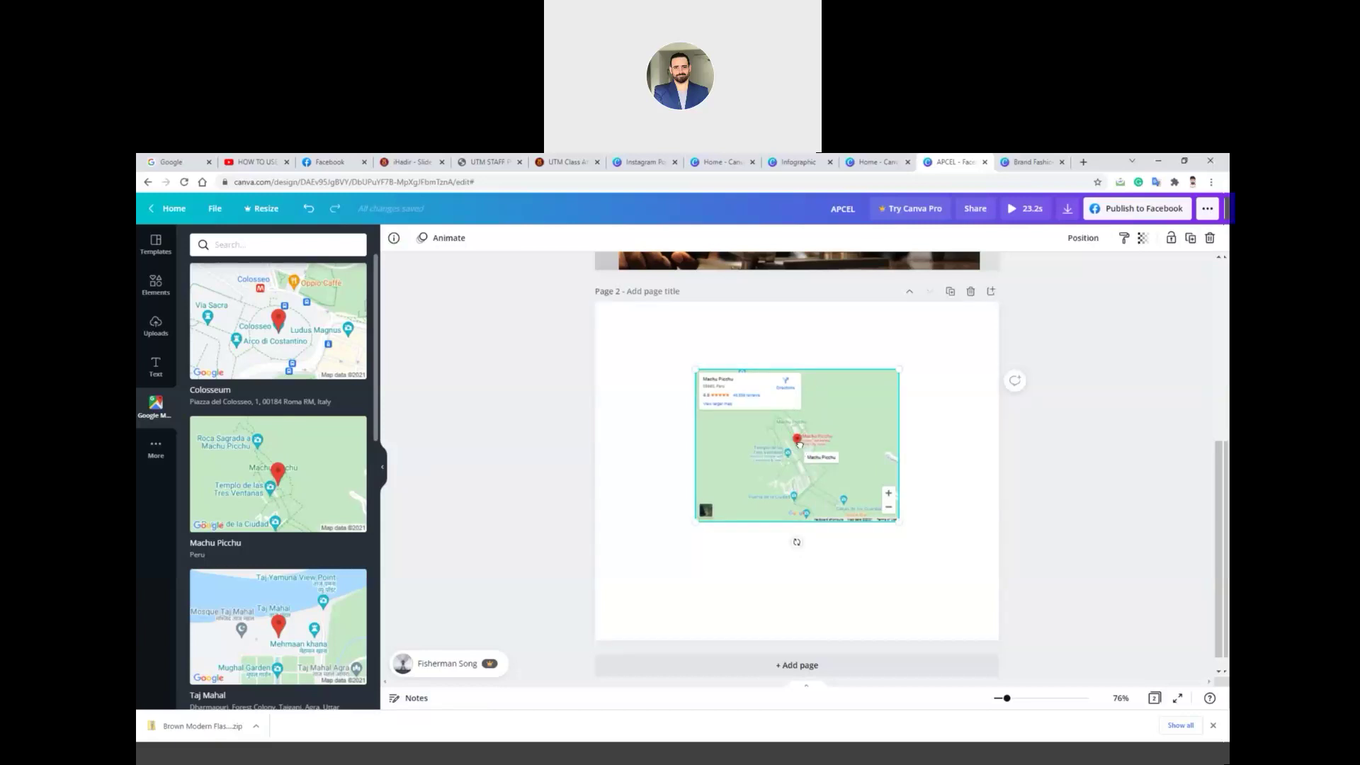
scroll(799, 442, up, 2)
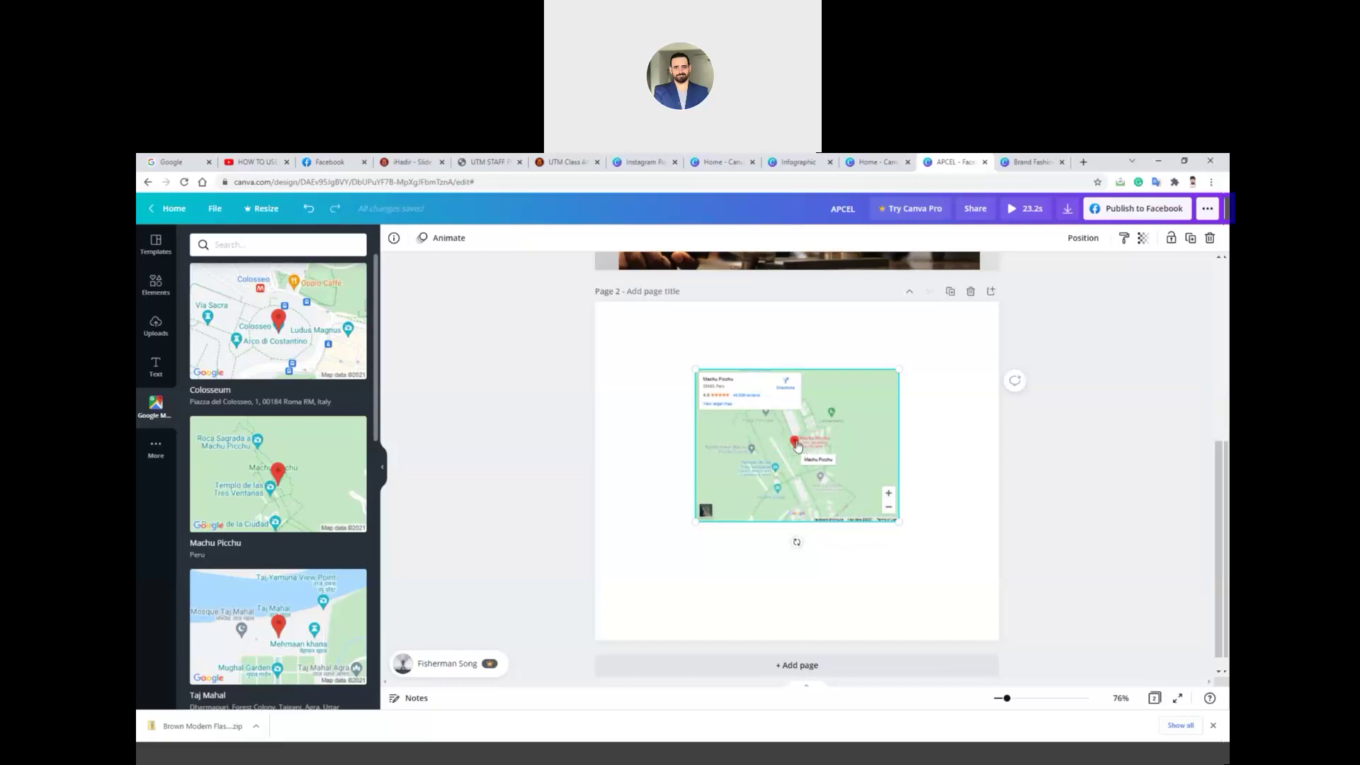
scroll(796, 444, up, 2)
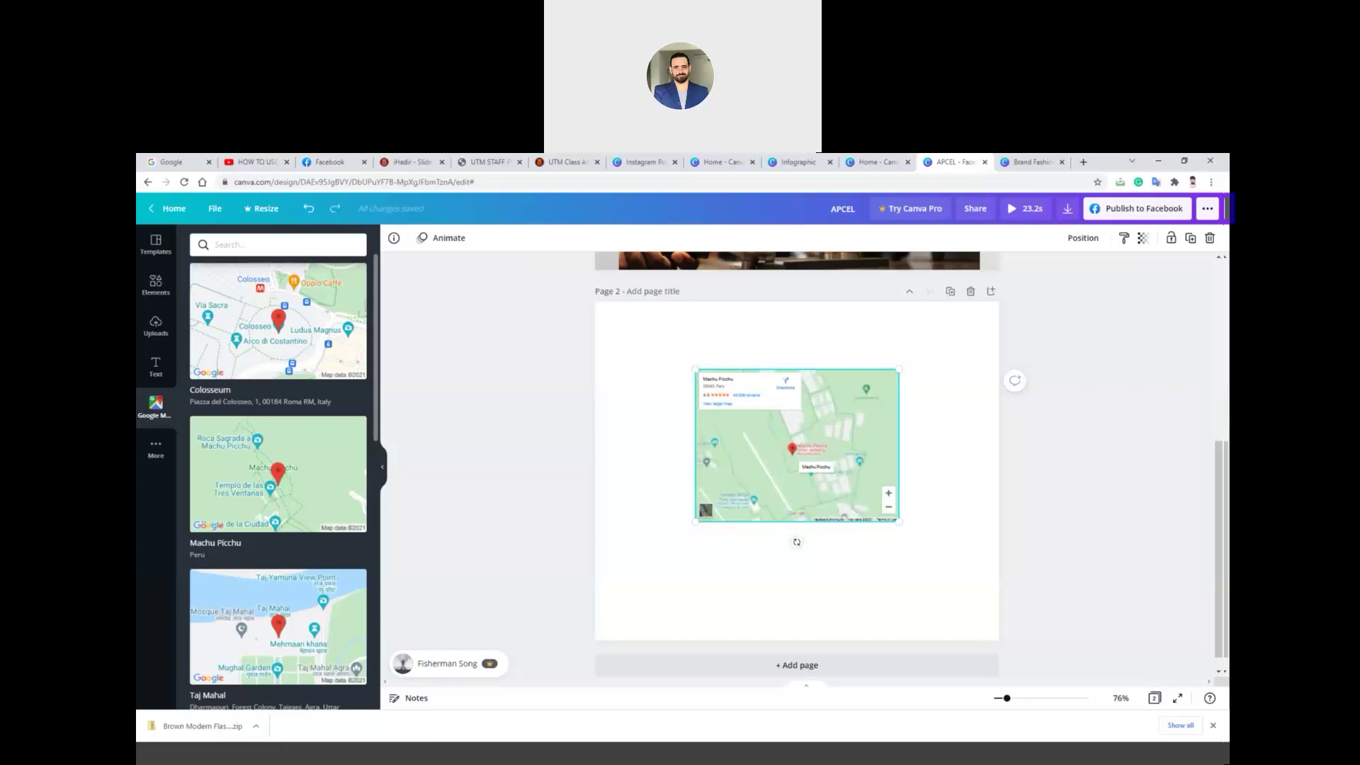
scroll(796, 457, up, 1)
scroll(796, 457, up, 1)
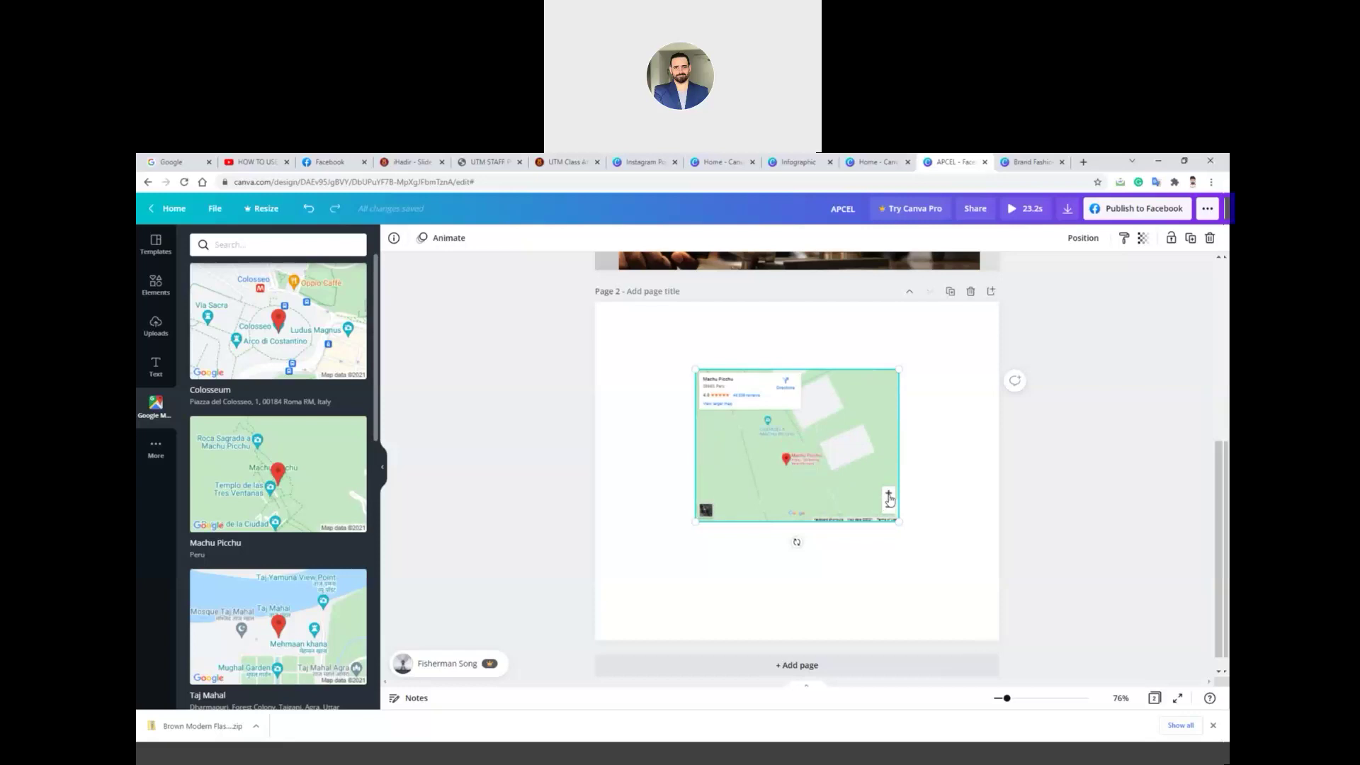
- Open the map's directions in Google Maps with Universiti Putra Malaysia as the starting point, and view the Banafee Village place details
click(786, 388)
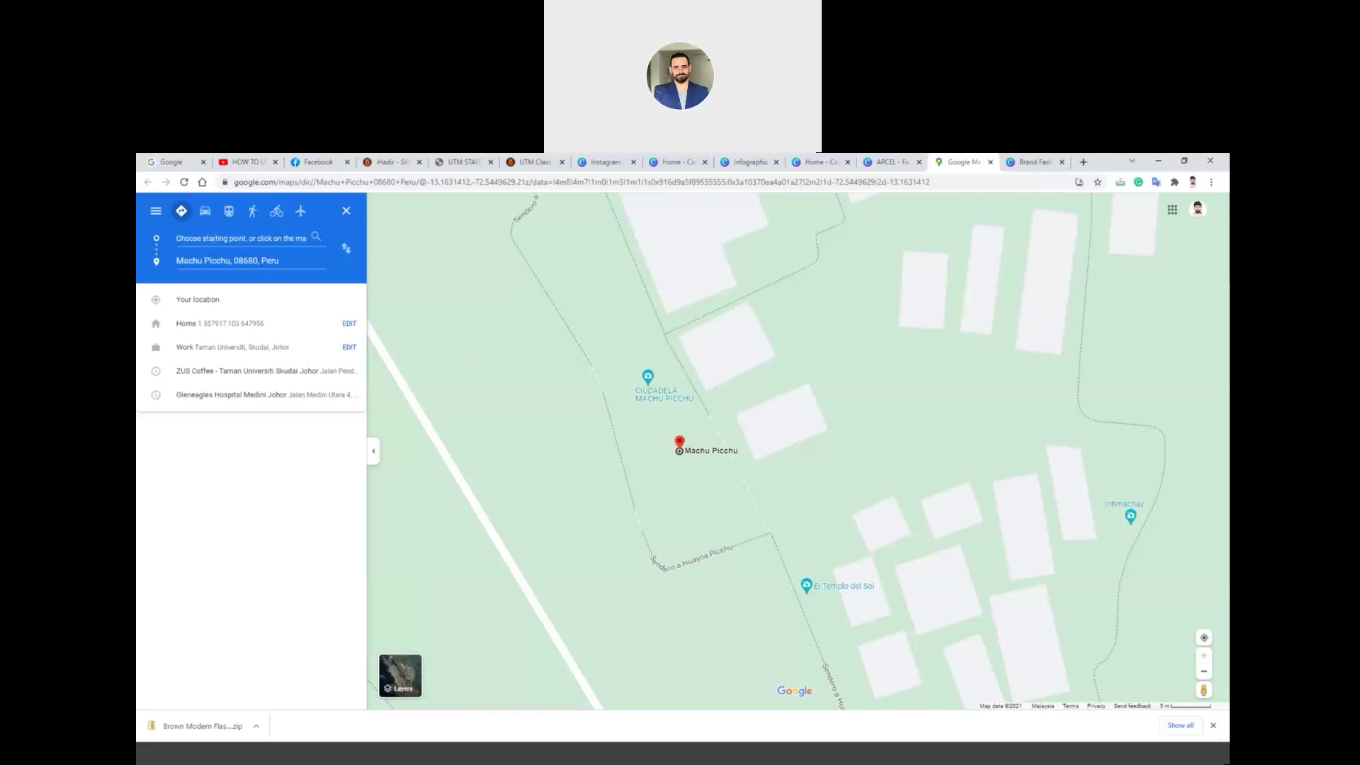
text(UNIVERSITI)
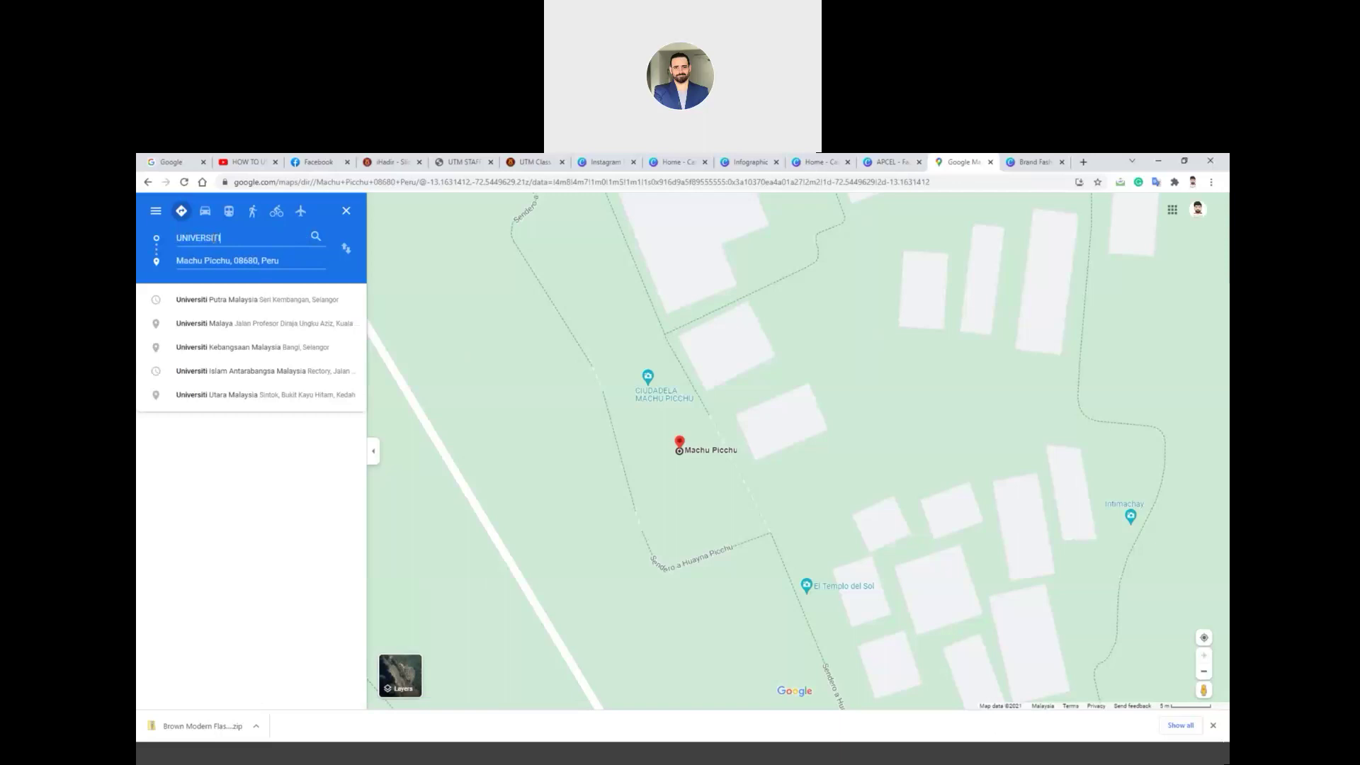
click(203, 298)
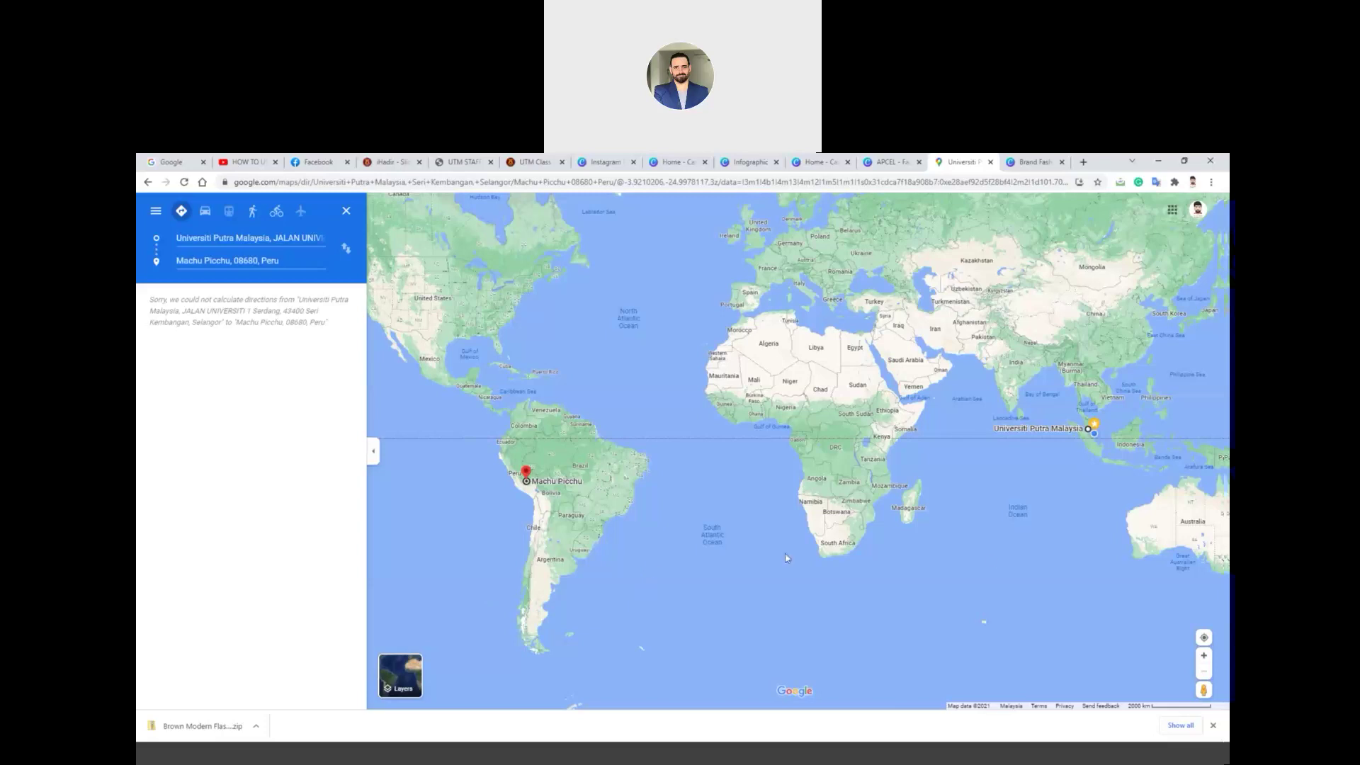
click(1094, 429)
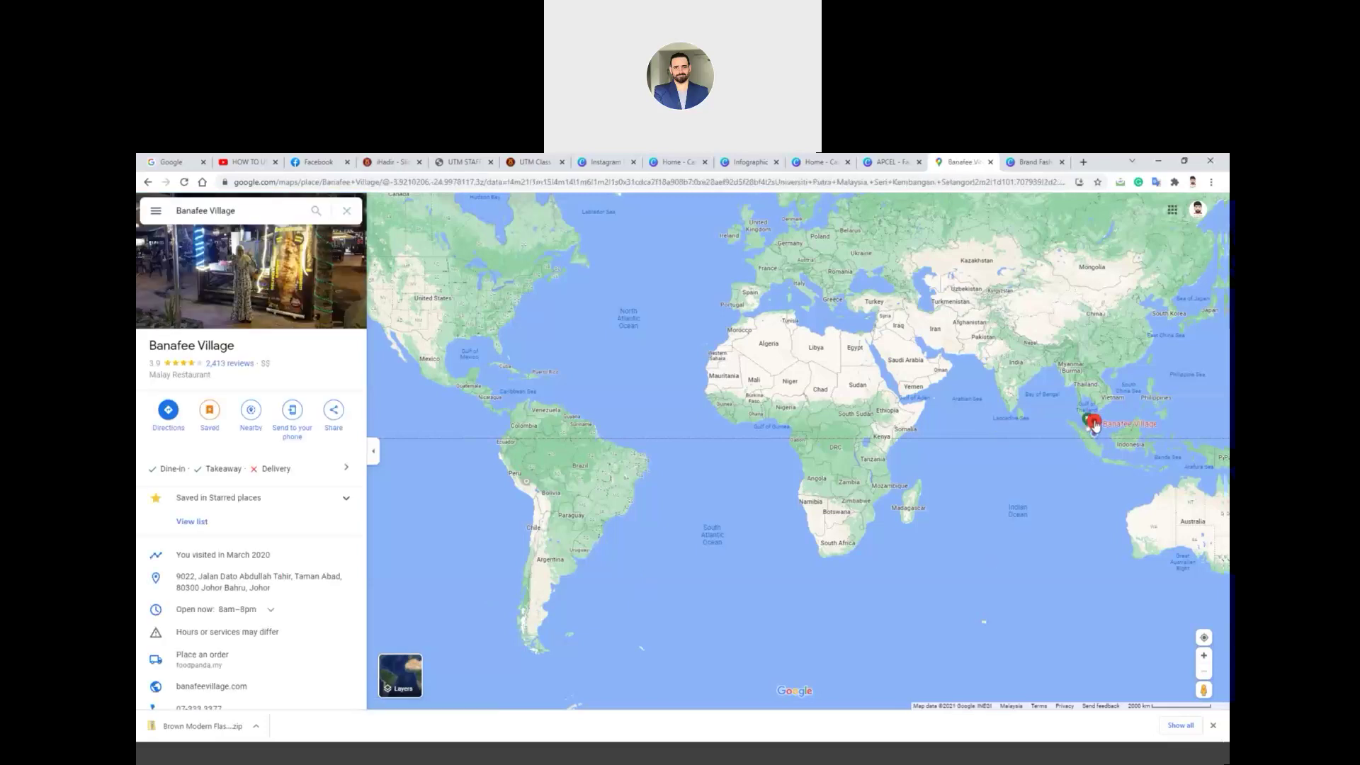
- Return to the APCEL design in Canva, search its elements for "plain" and add the large cream paper texture image to page 2
click(911, 162)
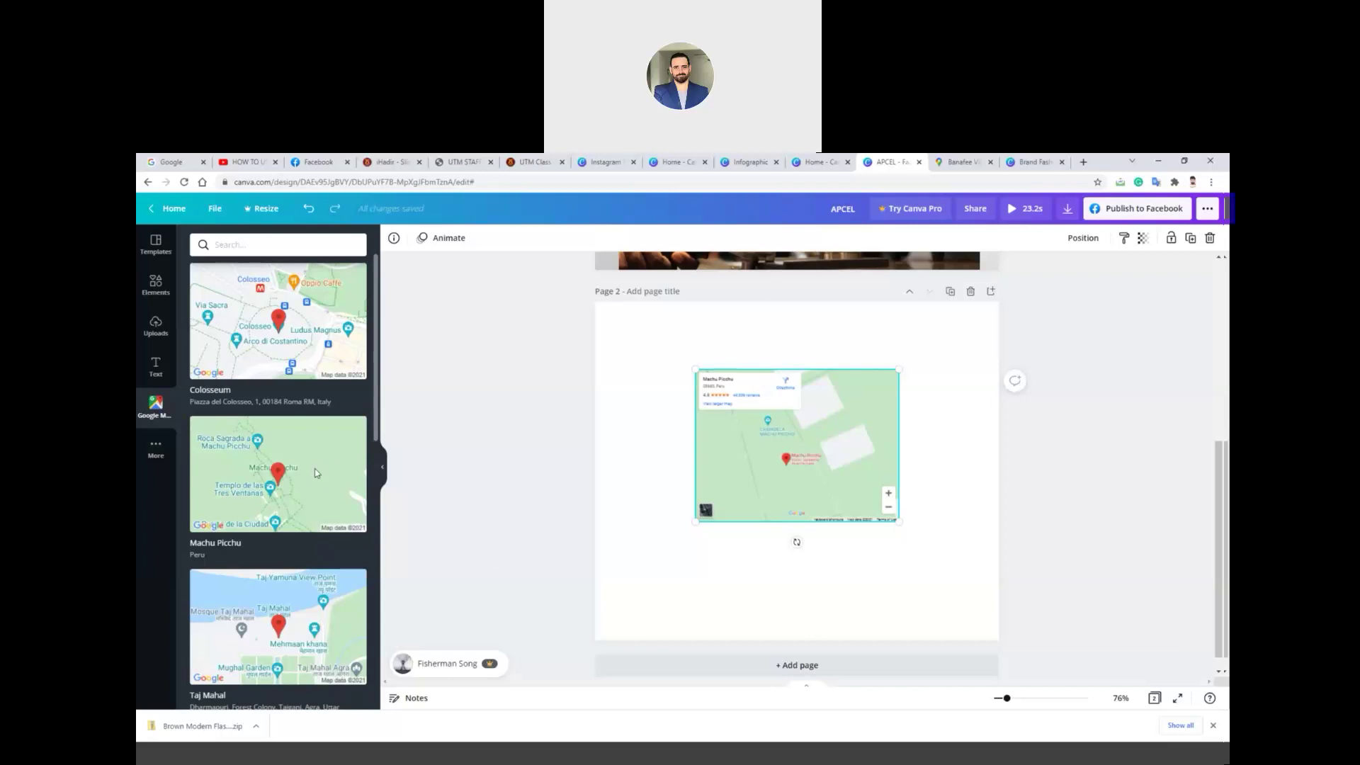
scroll(316, 468, down, 5)
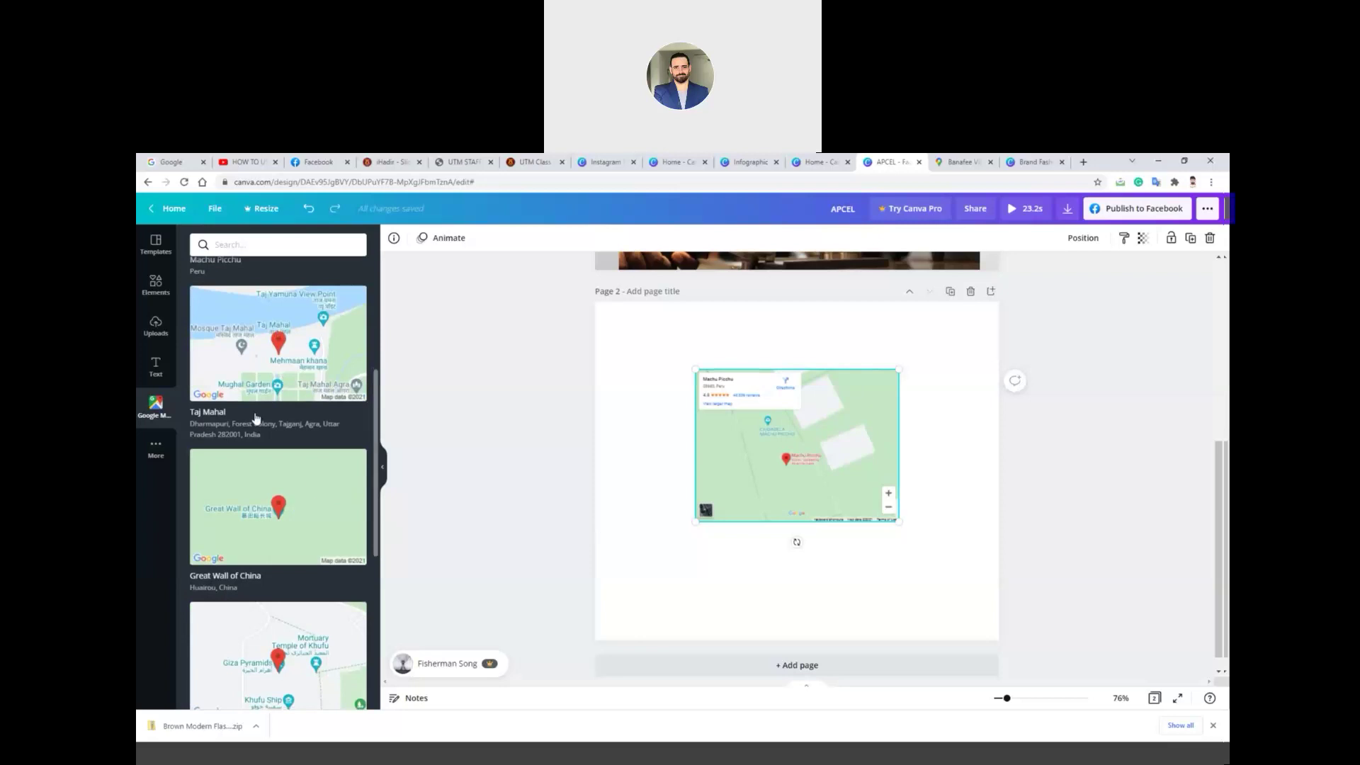
click(151, 253)
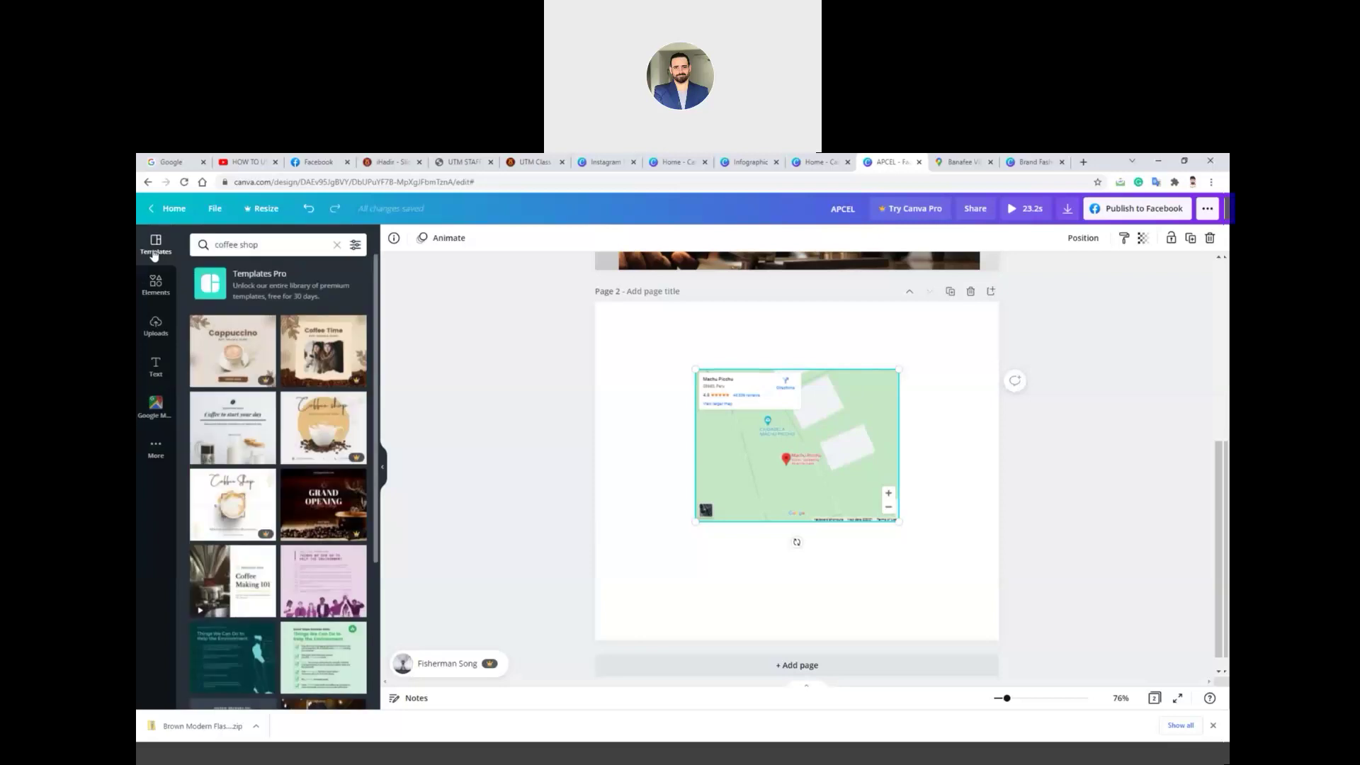
click(155, 284)
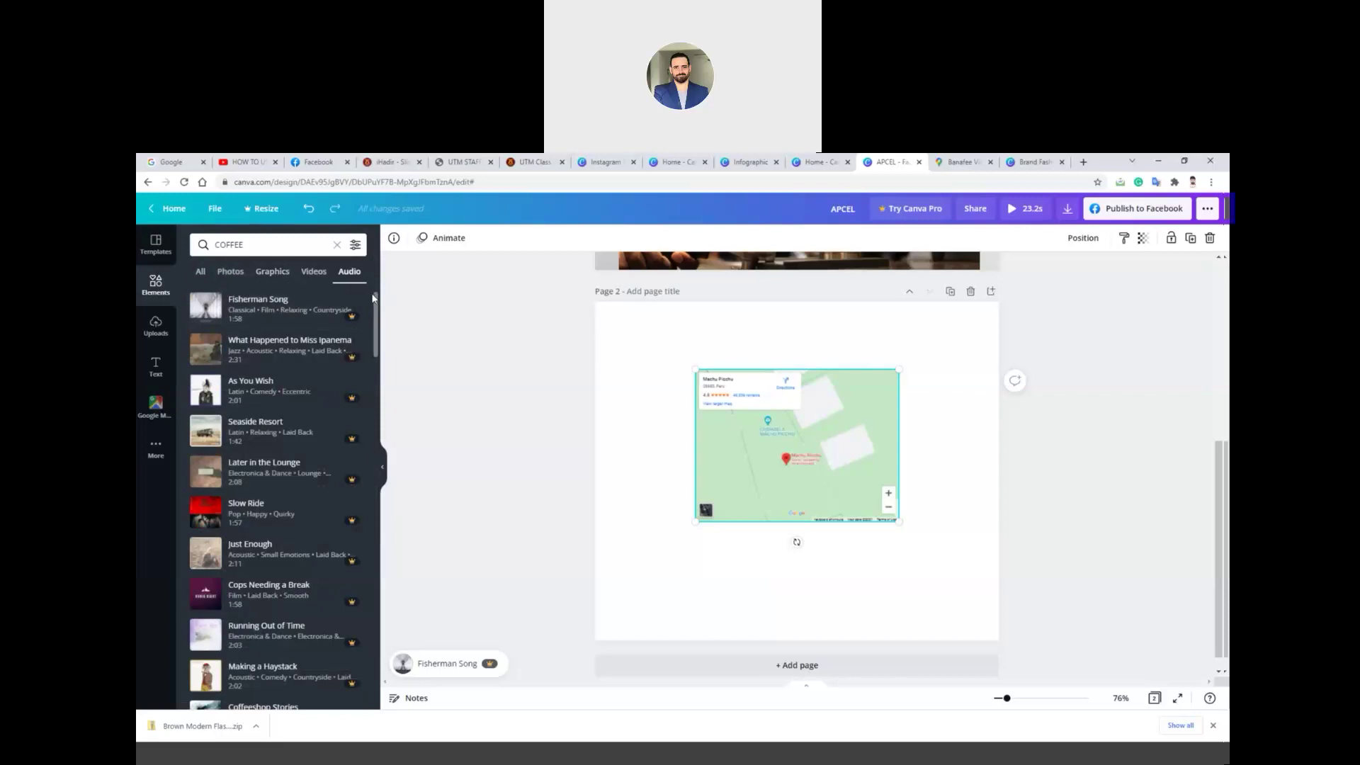
click(202, 274)
scroll(219, 431, down, 5)
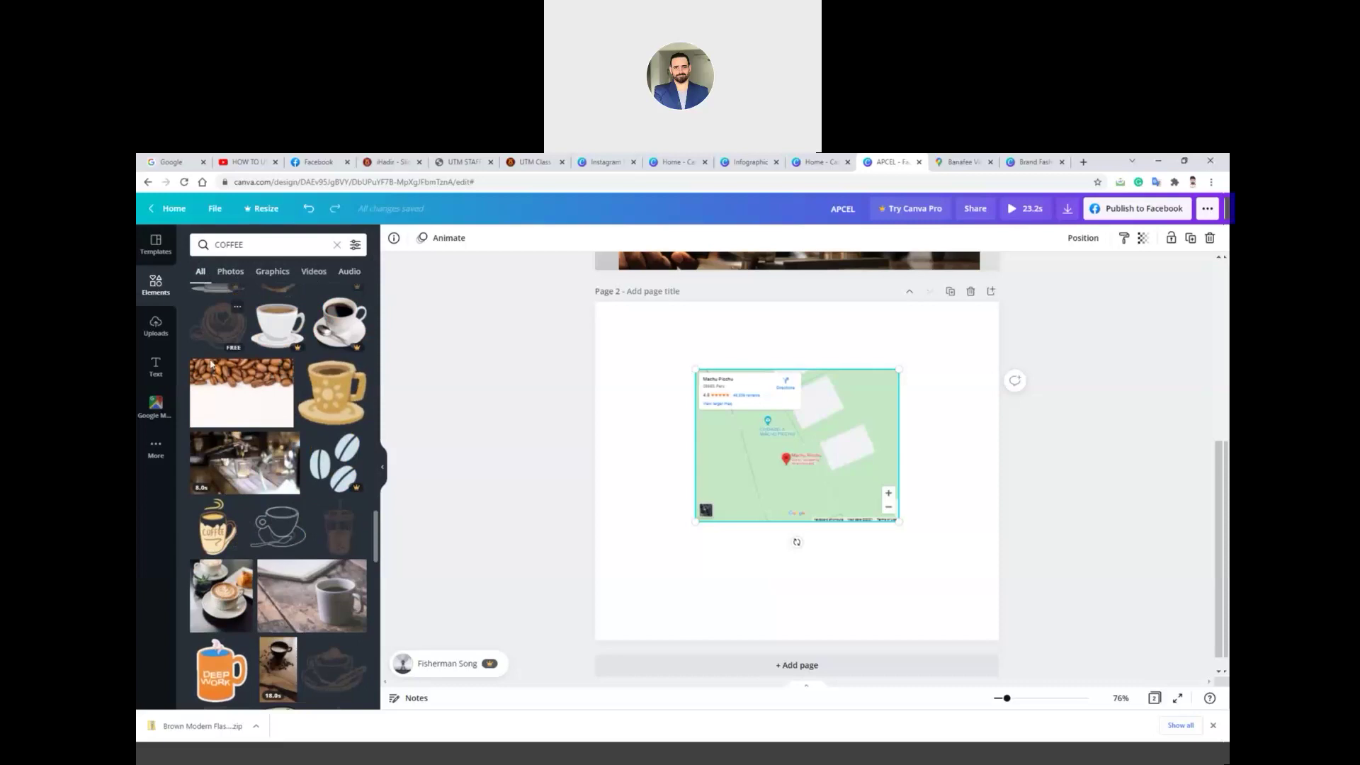
double_click(222, 241)
text(PLAIN)
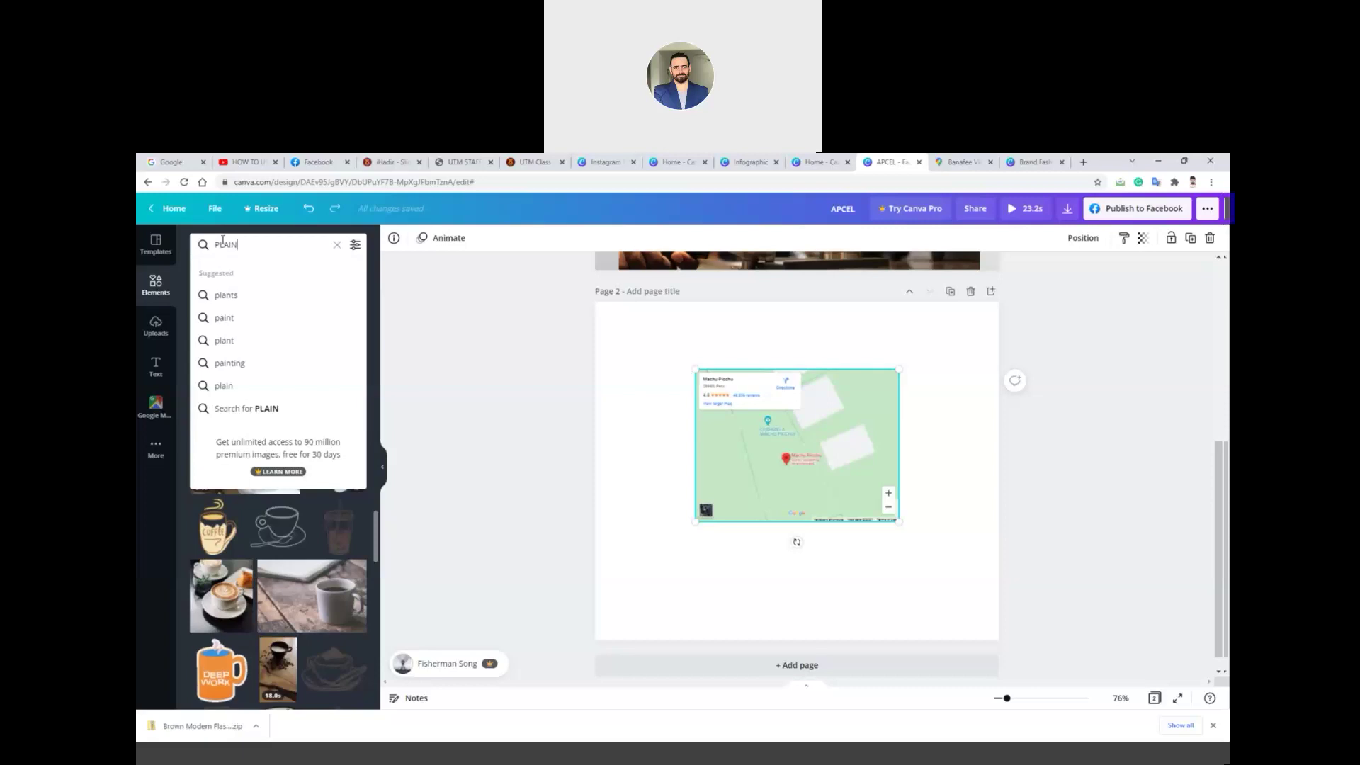
click(212, 386)
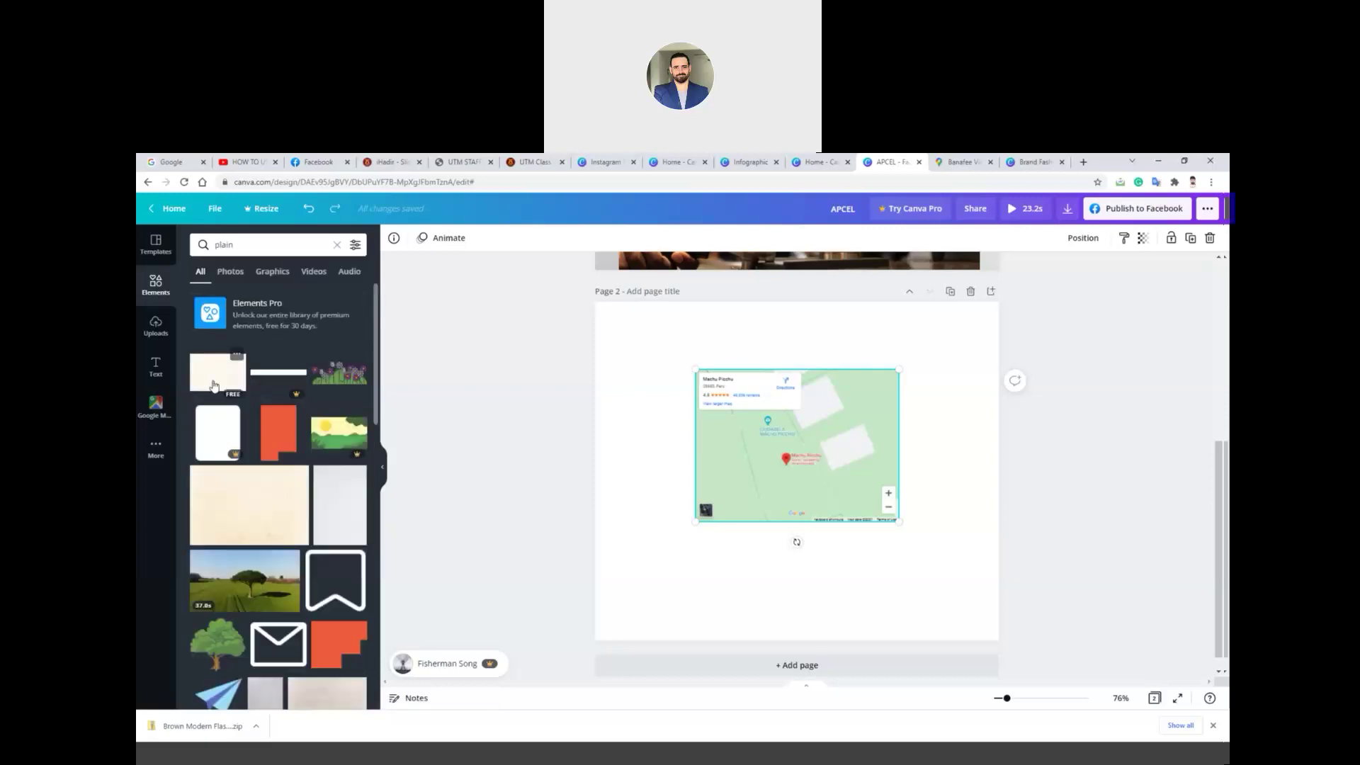
click(261, 512)
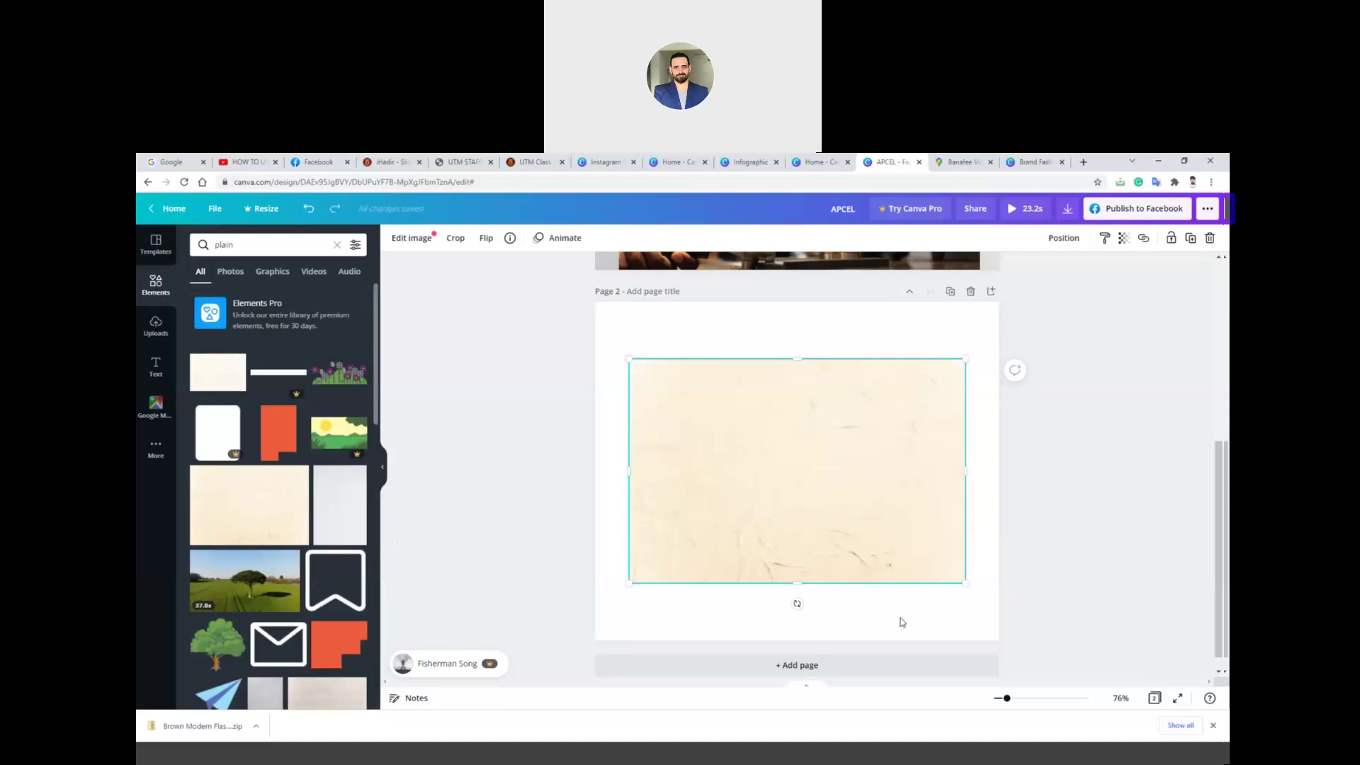
- Send the cream paper texture behind the map and enlarge it to about 1,210 × 806 so it covers the whole page
right_click(920, 542)
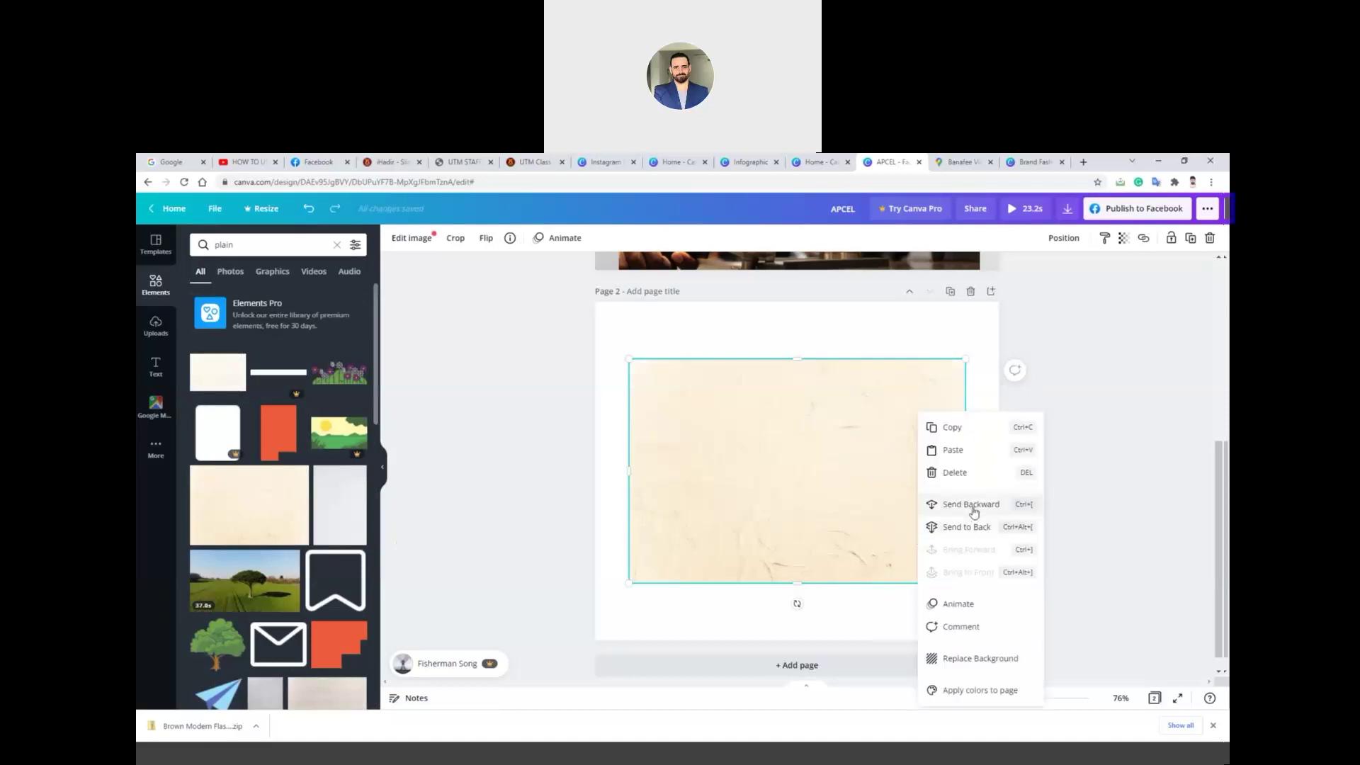
click(970, 505)
drag(971, 585, 1055, 644)
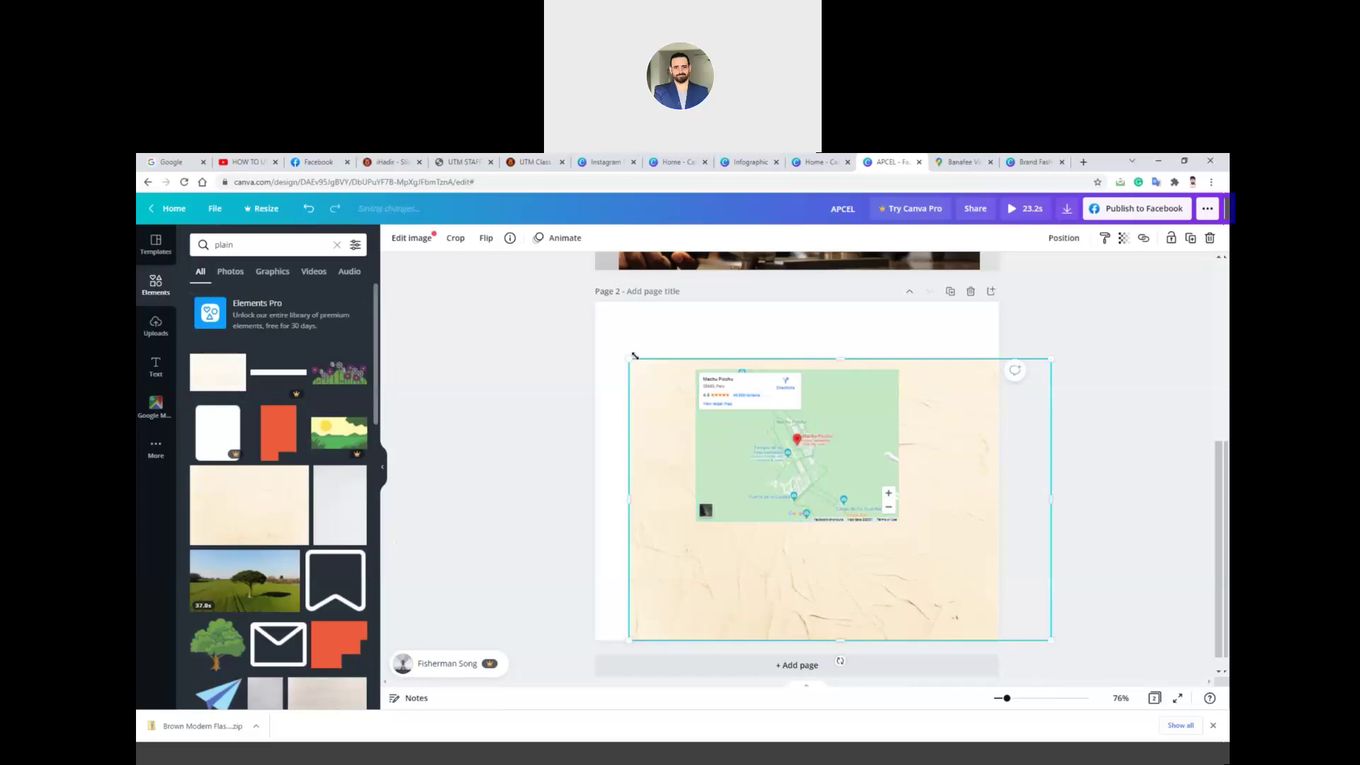
drag(628, 359, 532, 292)
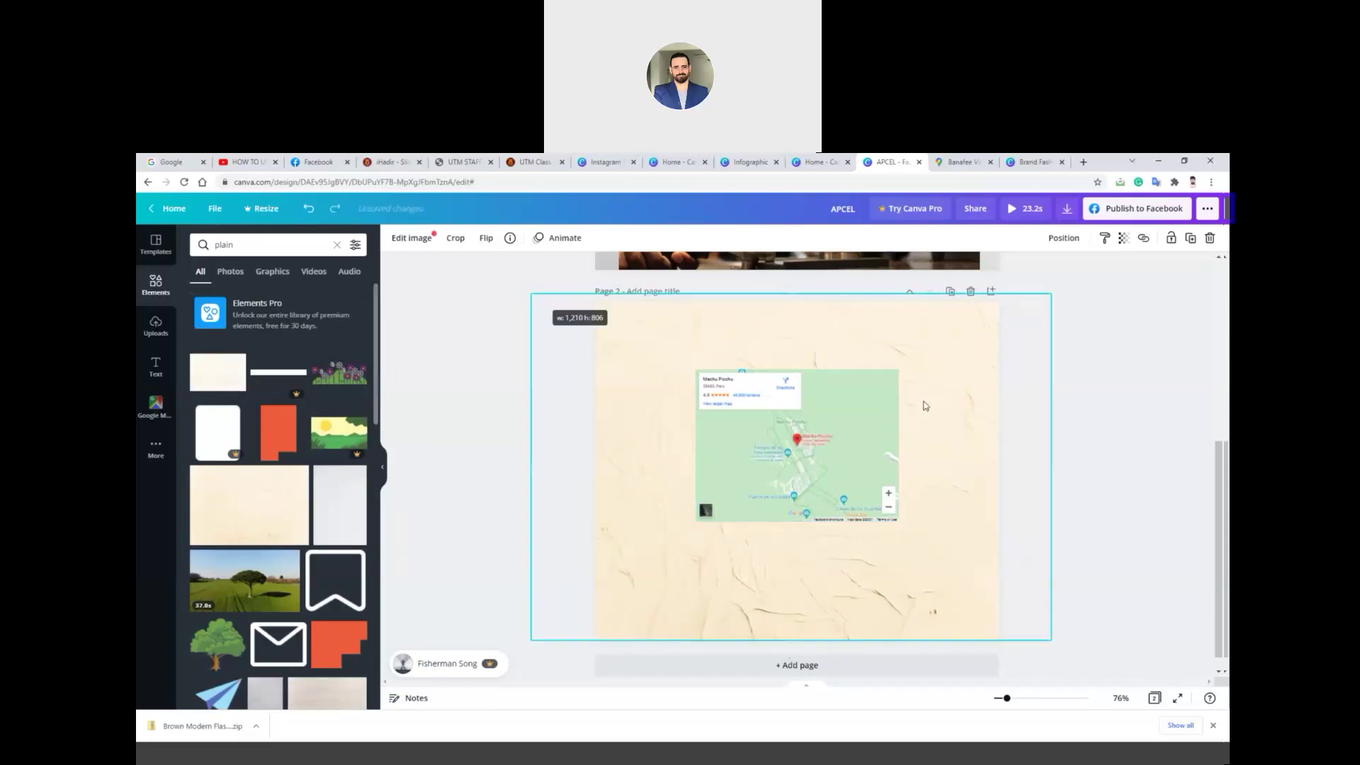
click(1133, 422)
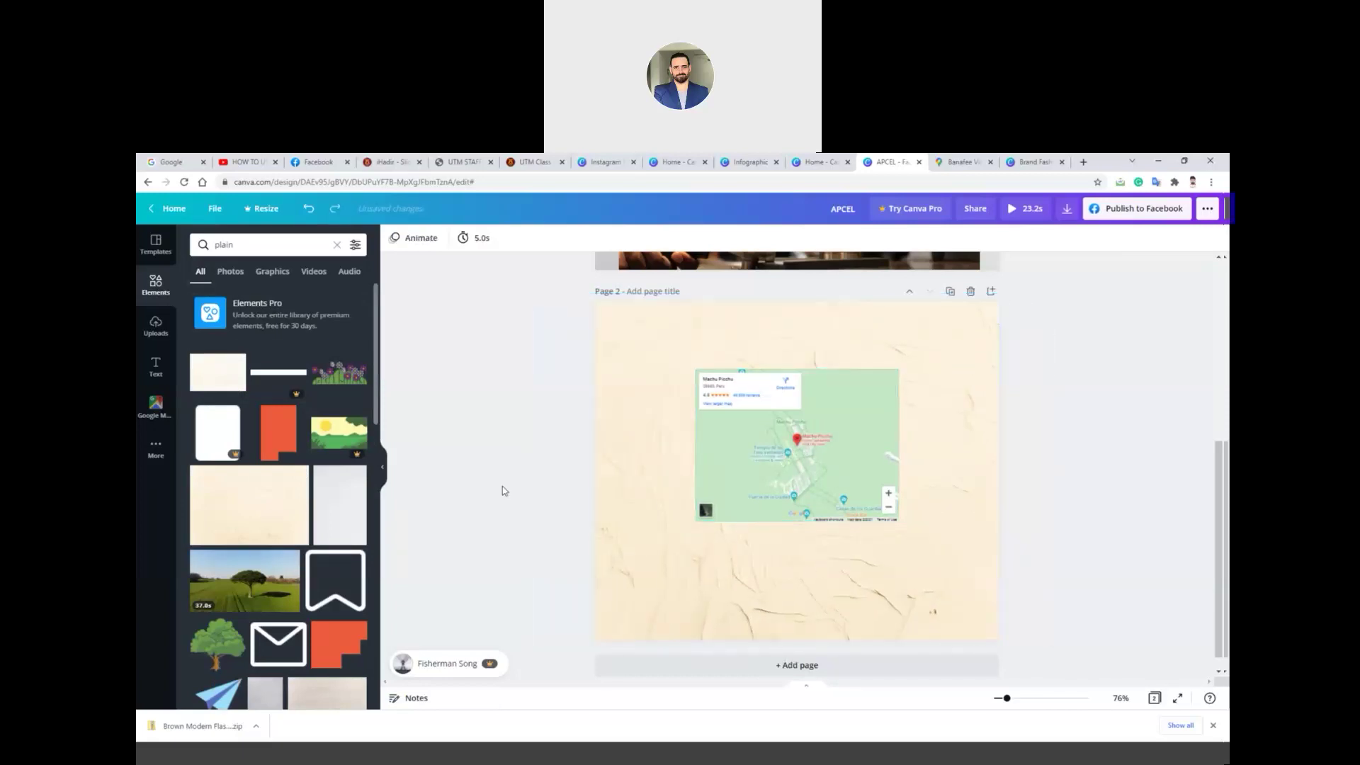
- Add a subheading below the map on page 2 reading "Find us on Google Maps"
click(156, 367)
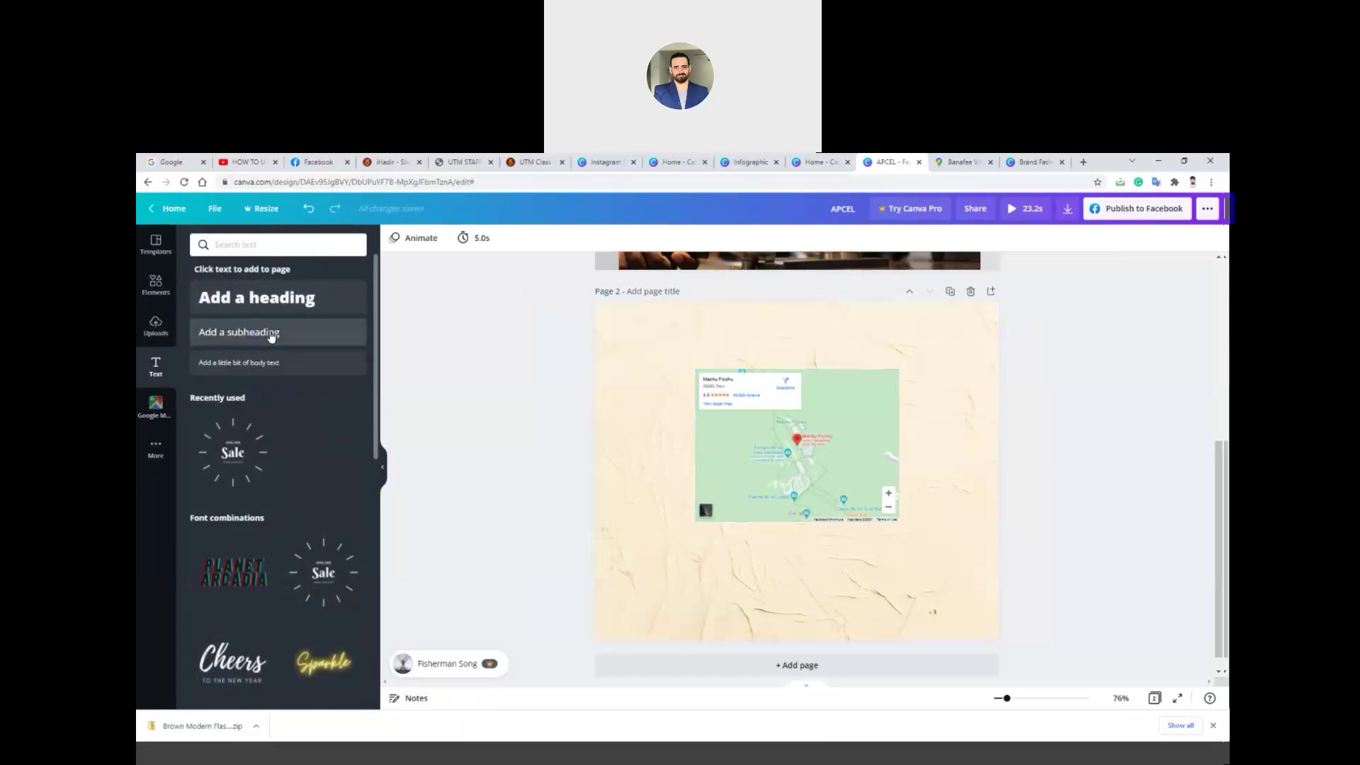
click(271, 335)
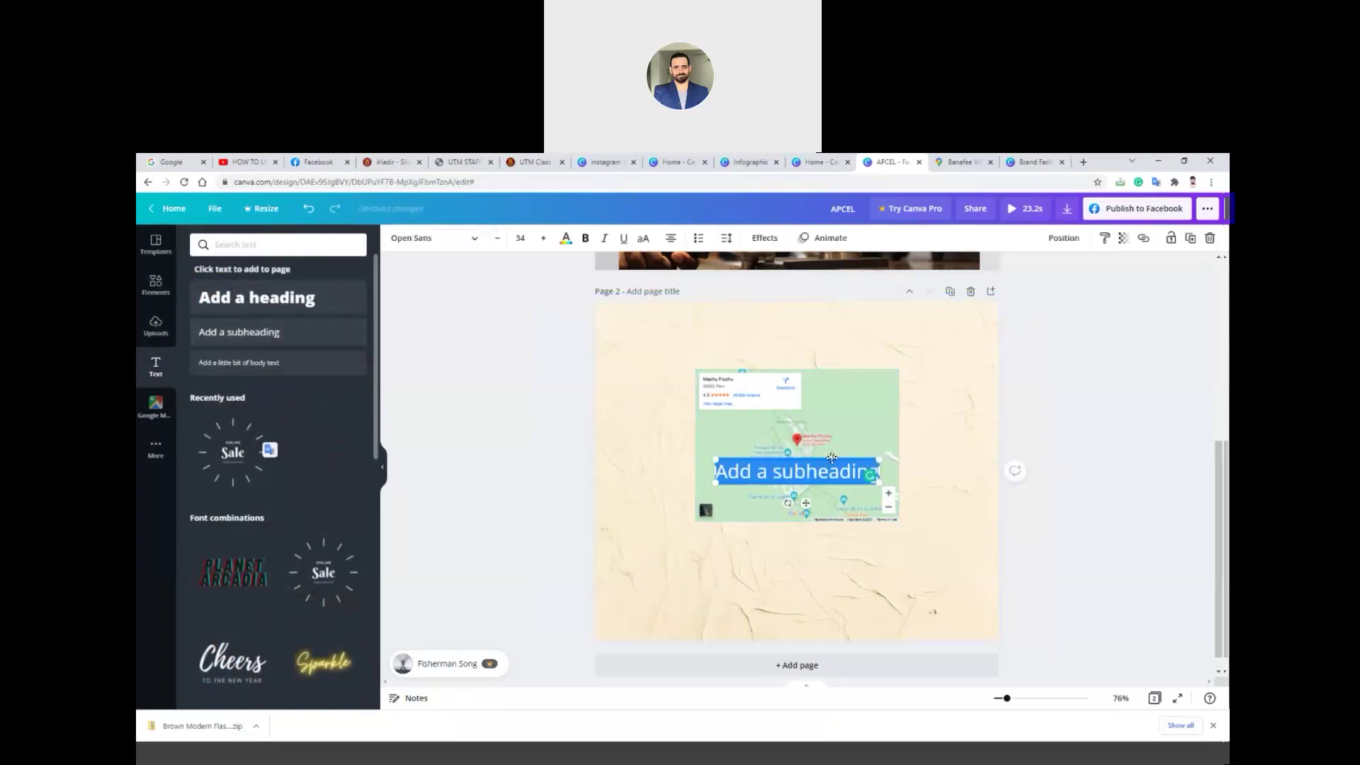
drag(832, 457, 830, 560)
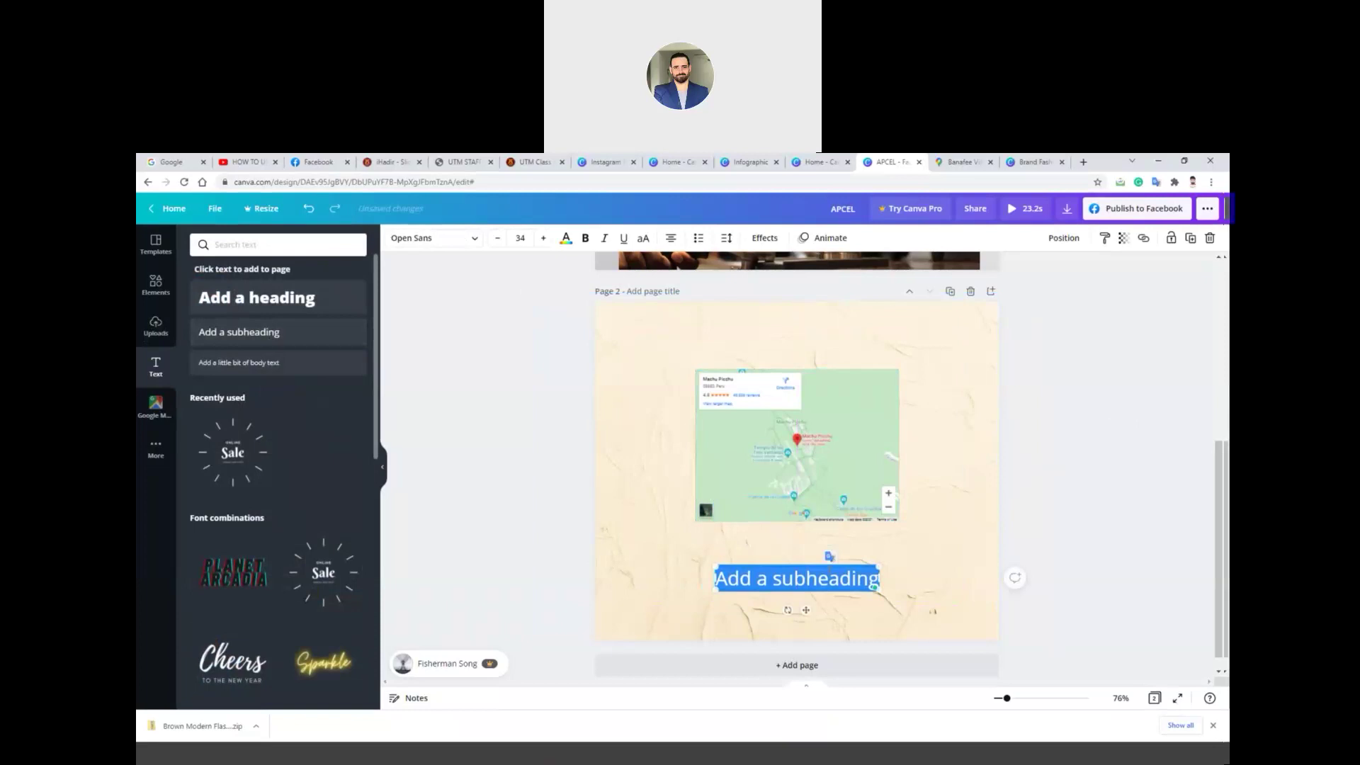
text(f)
key(BackSpace)
text(Find)
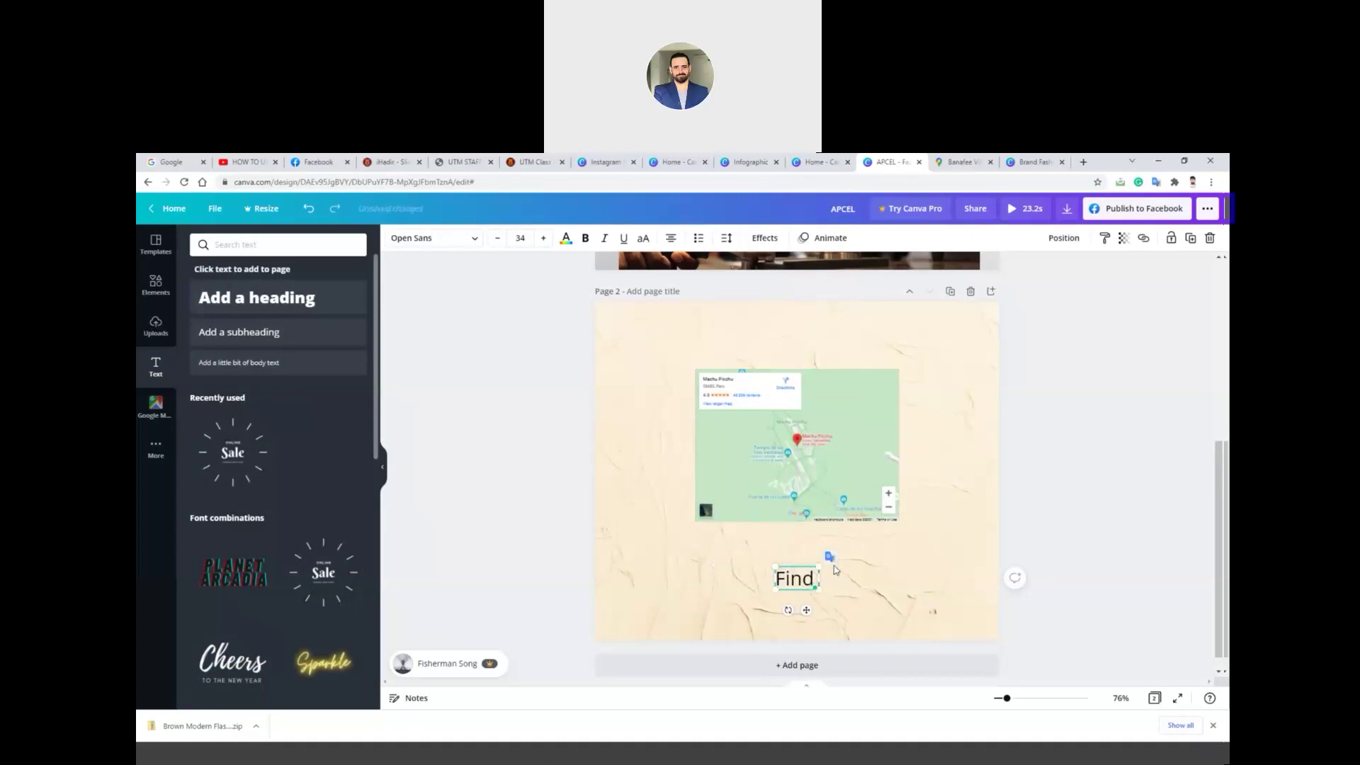
text( us)
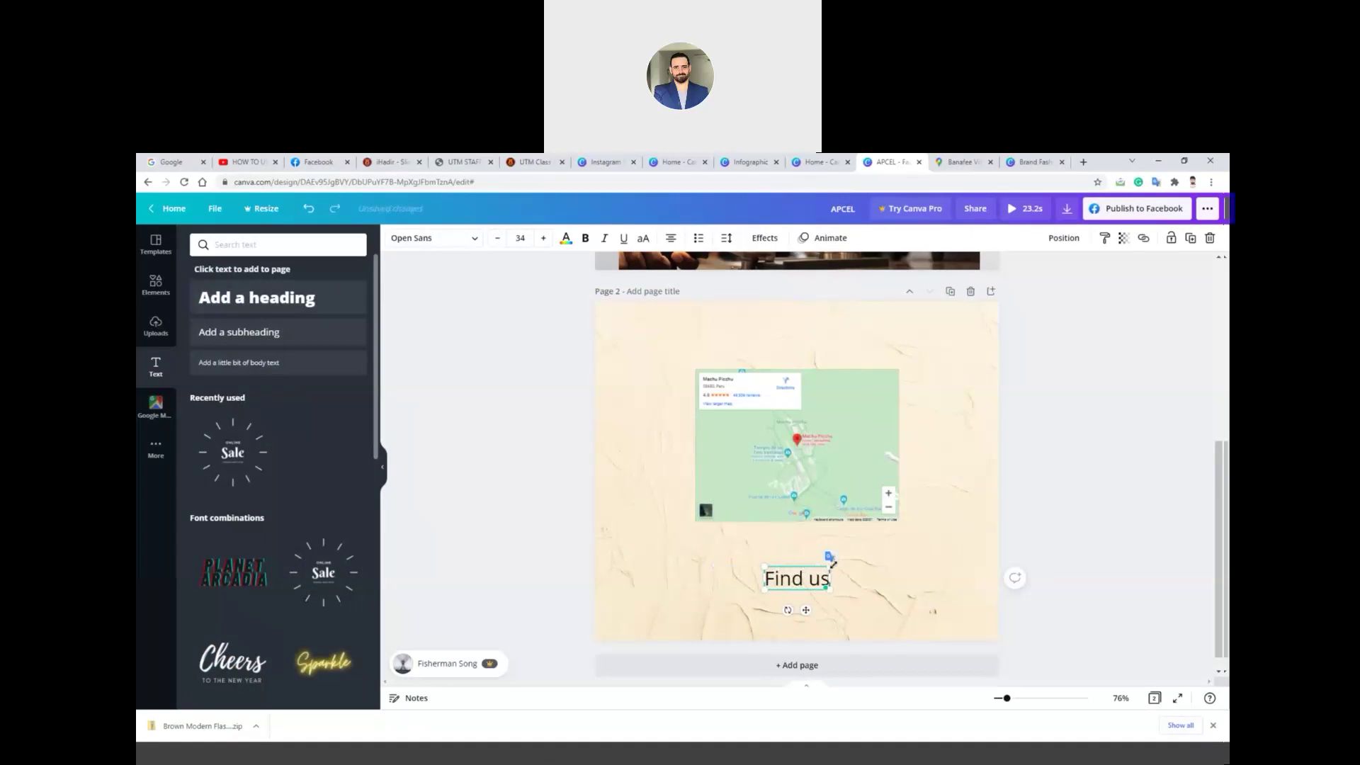
text( o)
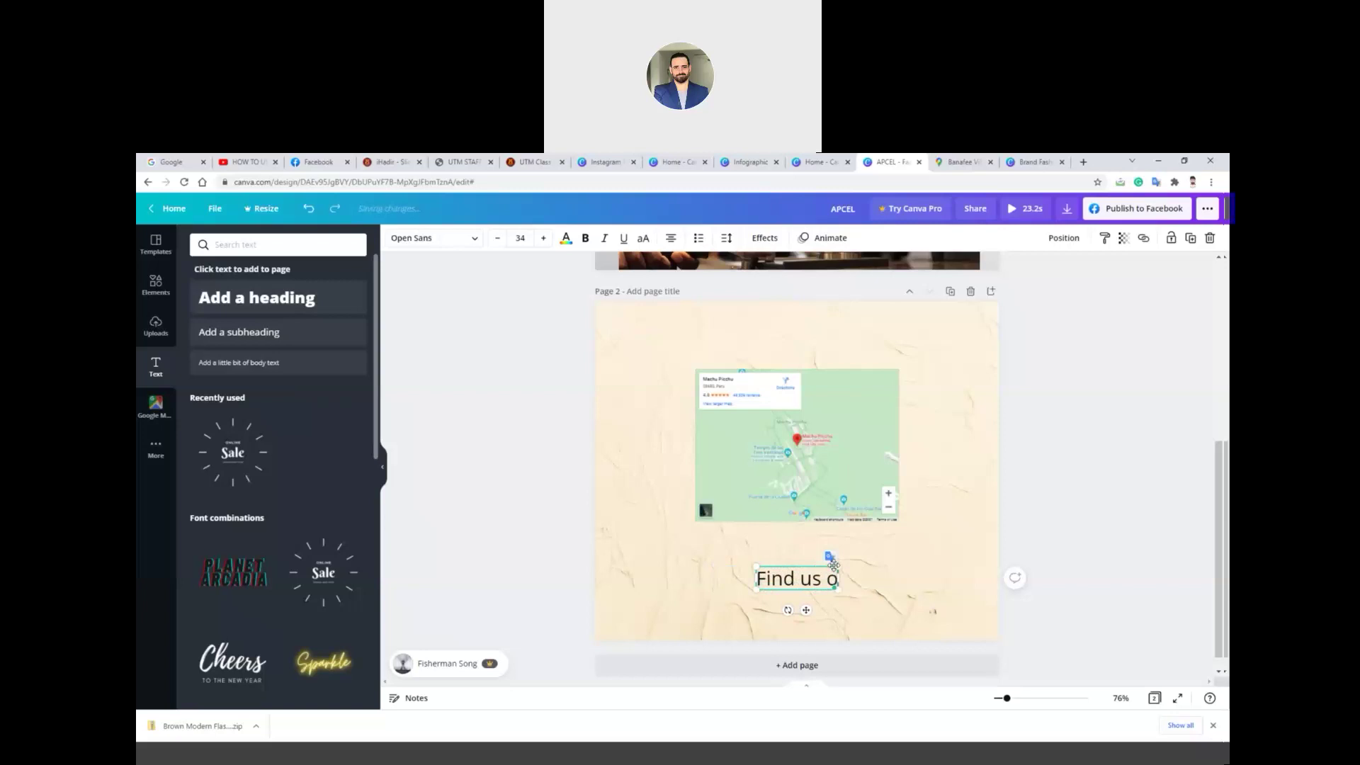
text(n G)
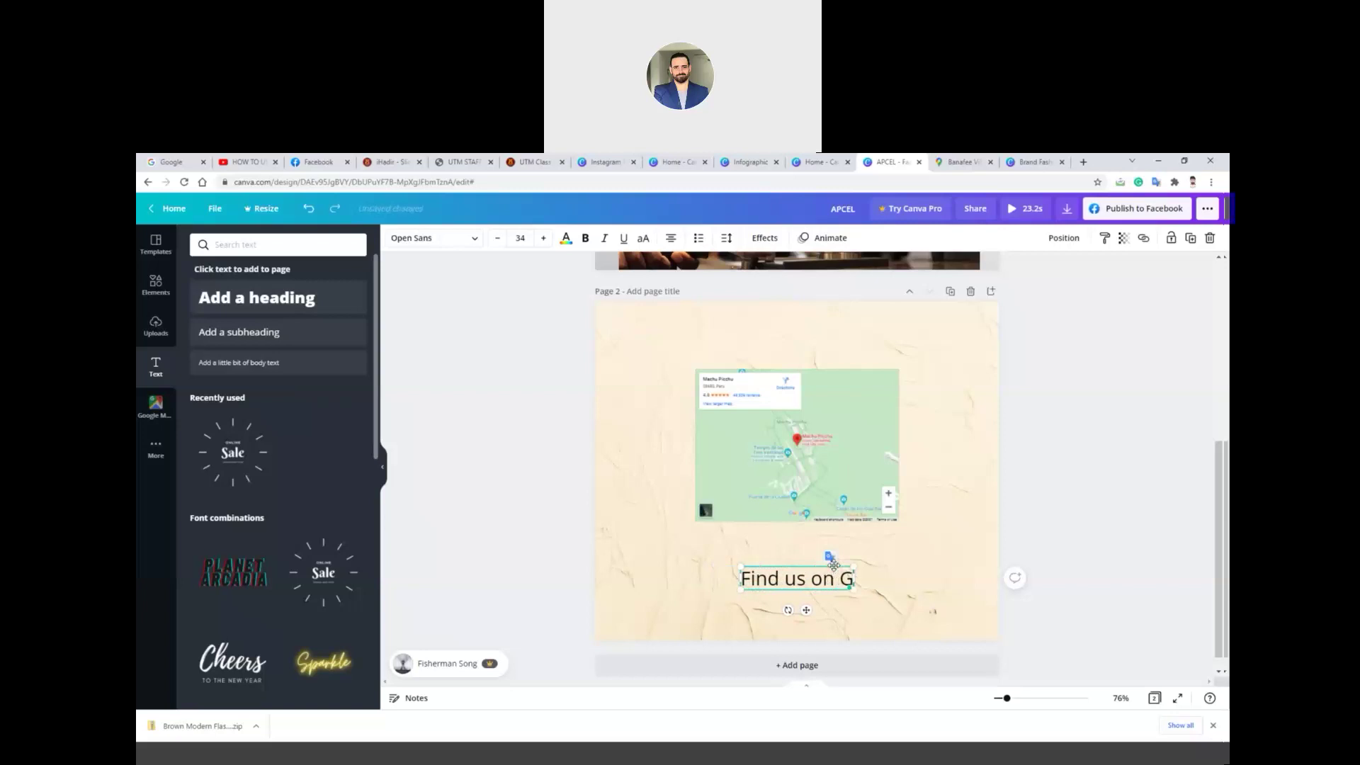
text(oogle Maps)
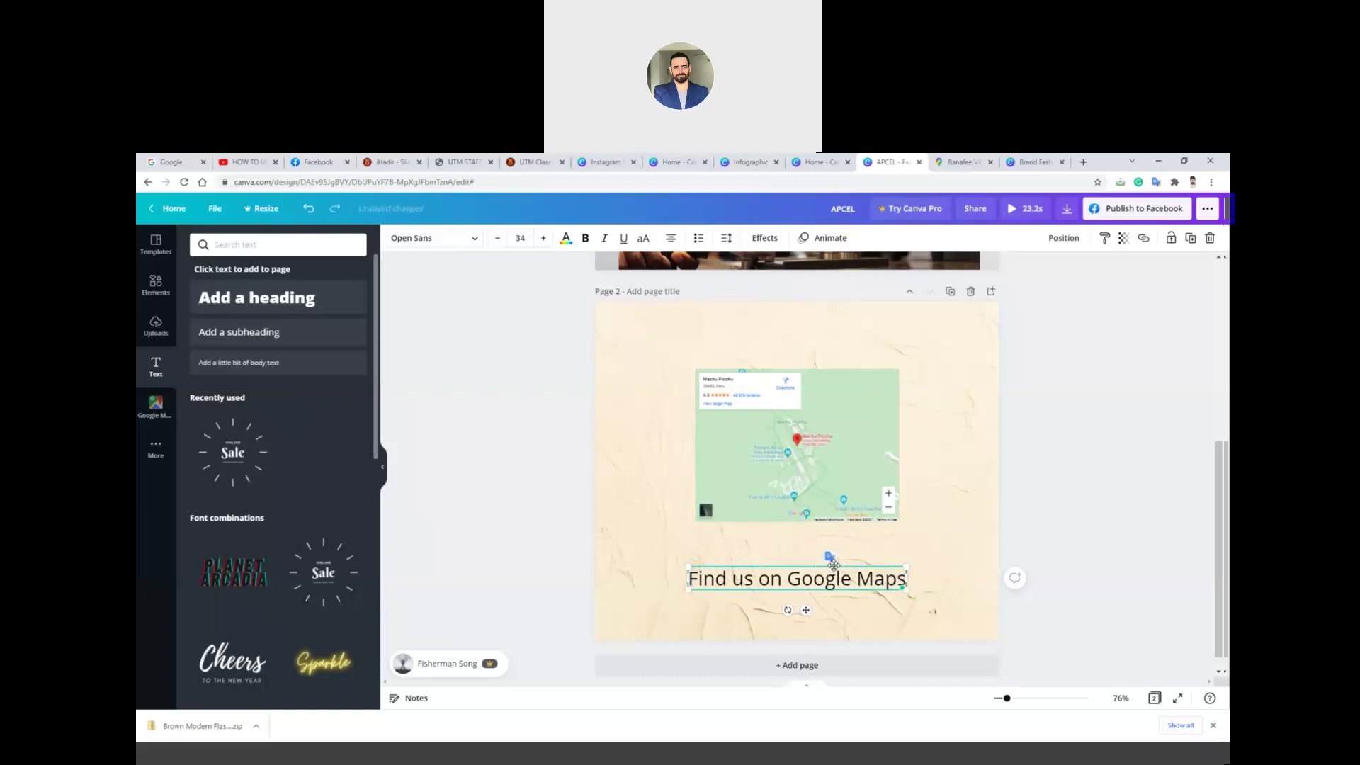
click(1099, 566)
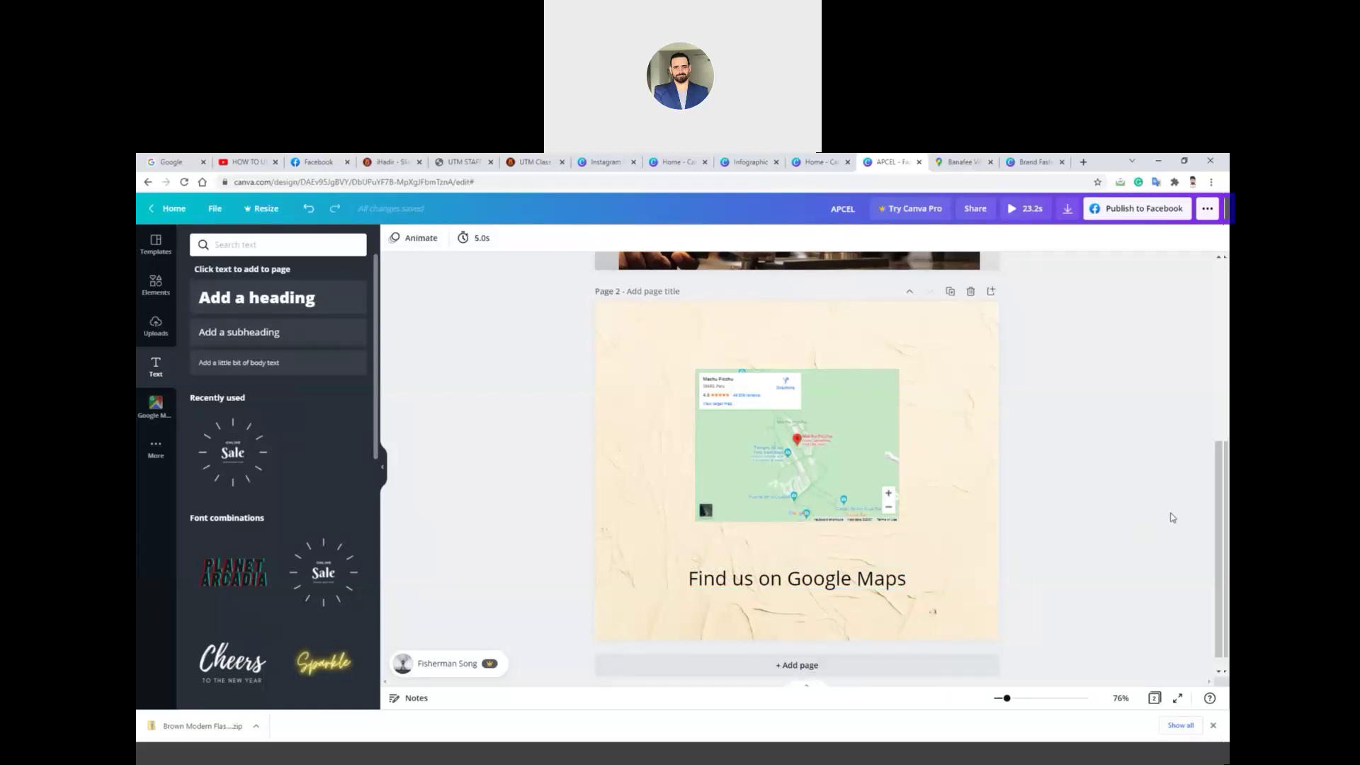
- Review the pages of the design and add a blank third page at the end
scroll(1173, 517, up, 5)
scroll(1172, 521, down, 5)
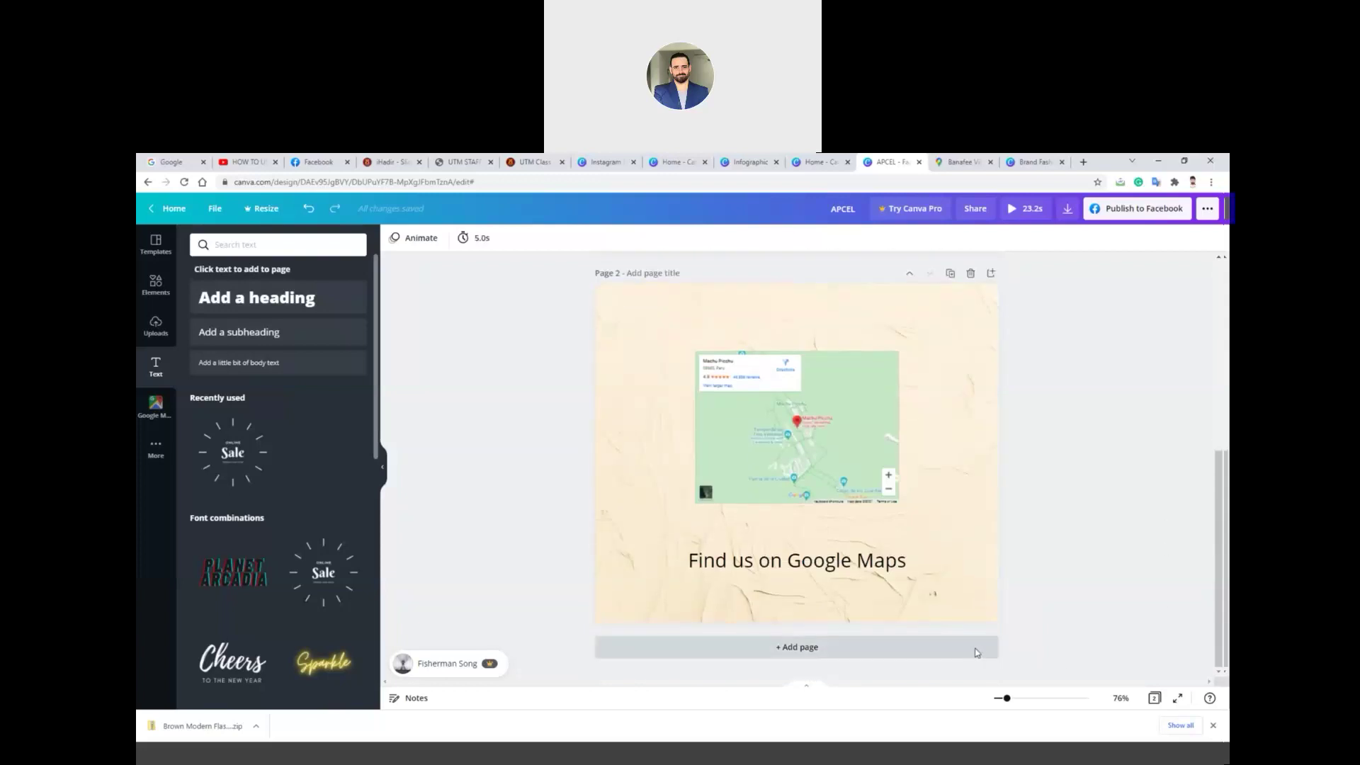
click(978, 648)
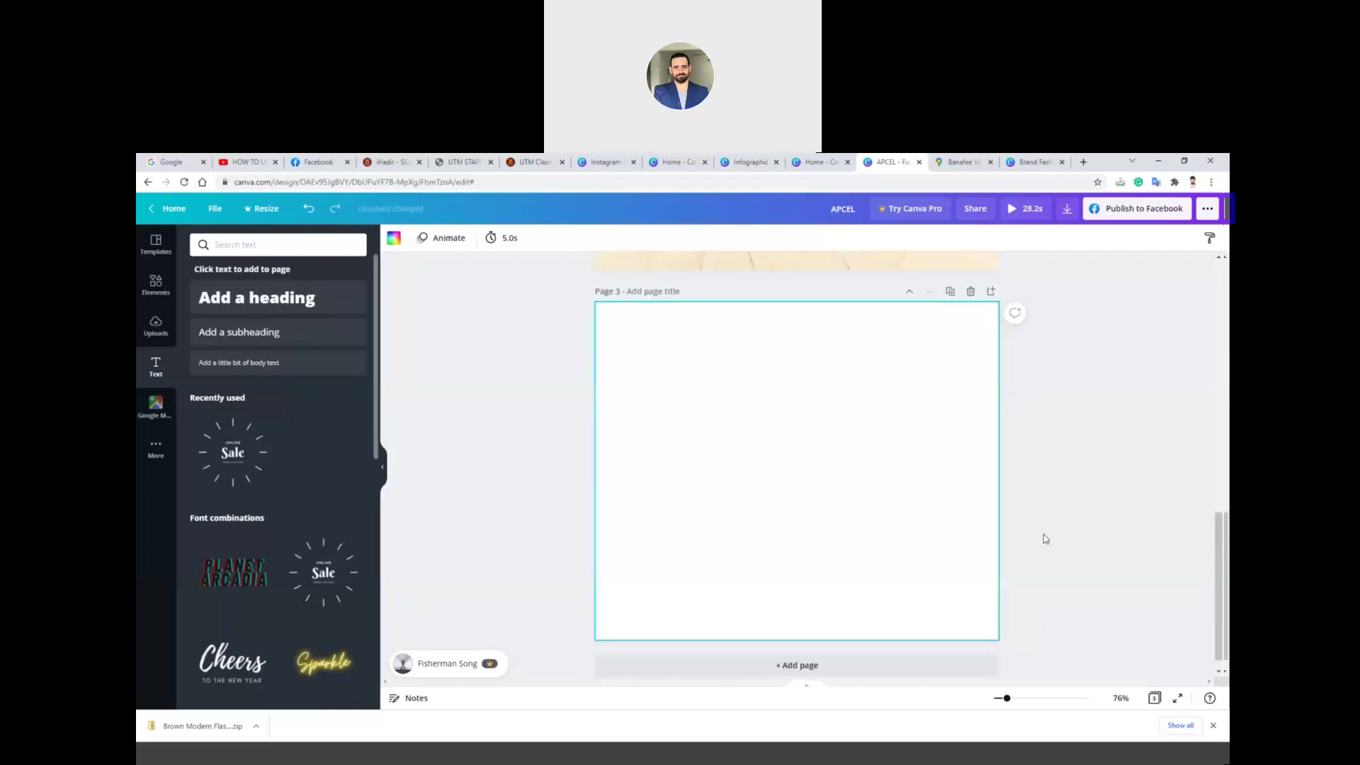
- Apply the "Coffee Making 101" coffee shop template to page 3 and delete its text group, keeping only the coffee machine video
click(156, 243)
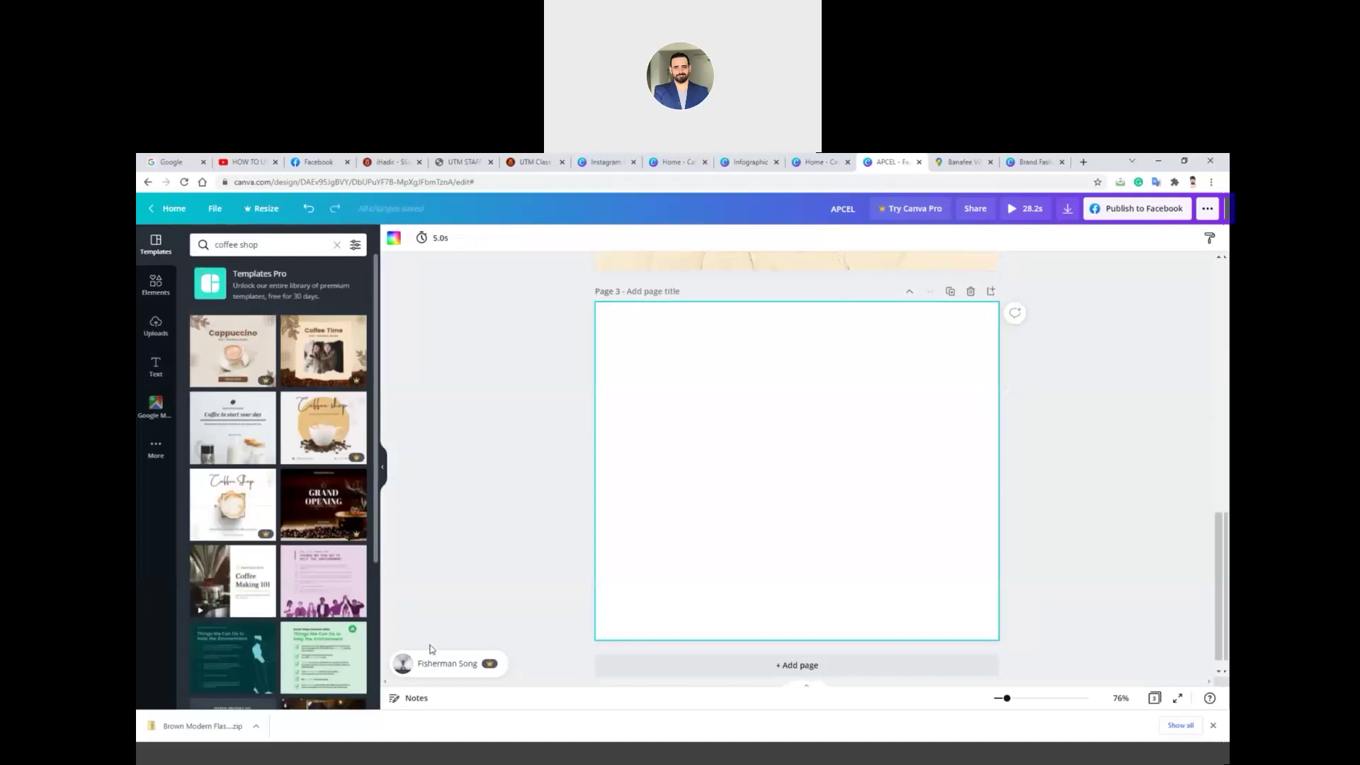
click(255, 593)
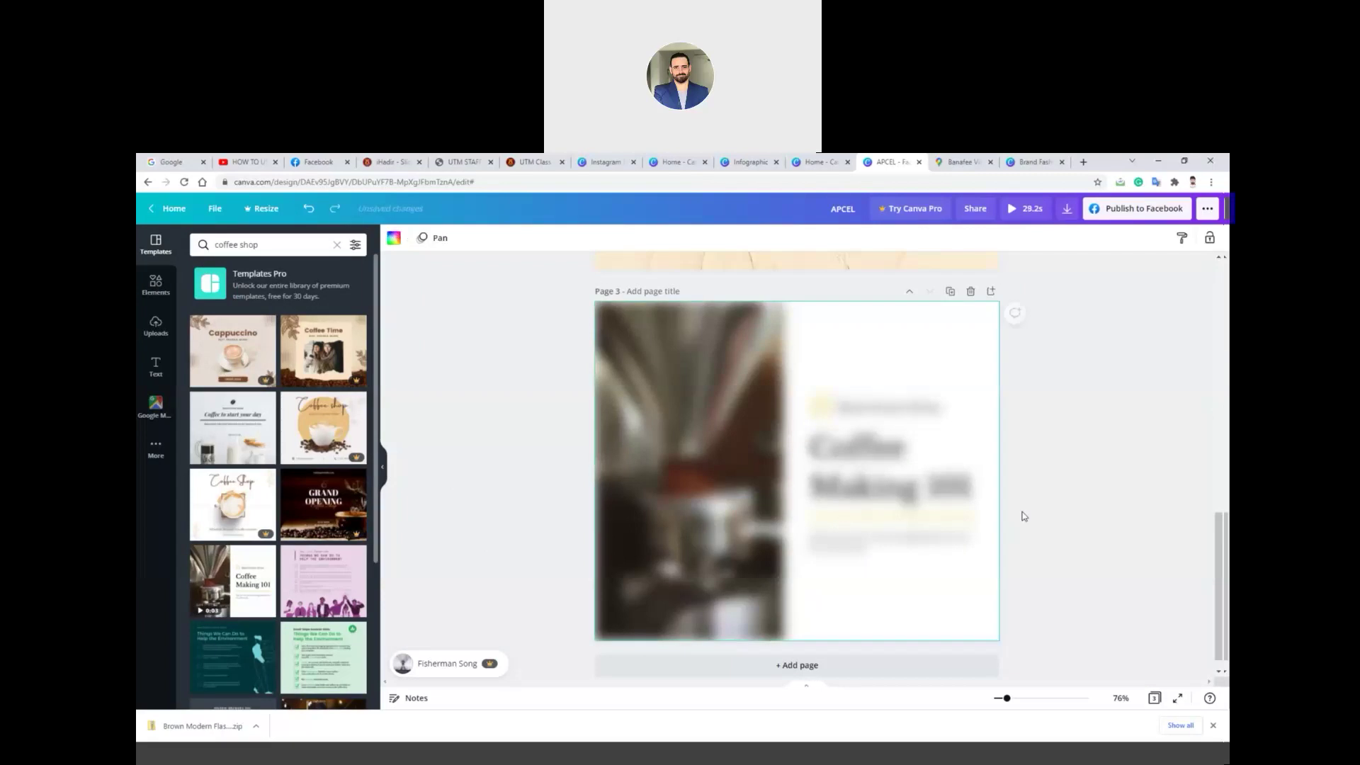
click(873, 488)
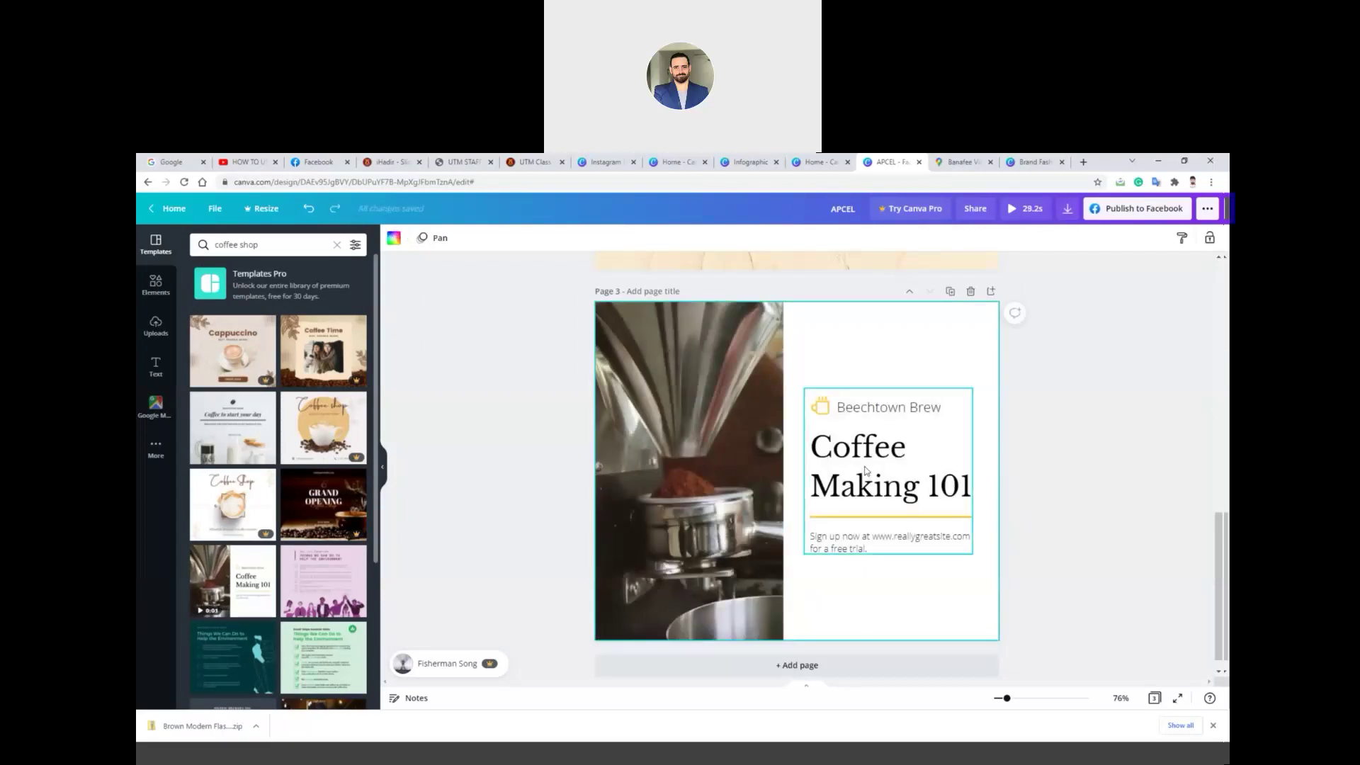
click(868, 473)
key(Delete)
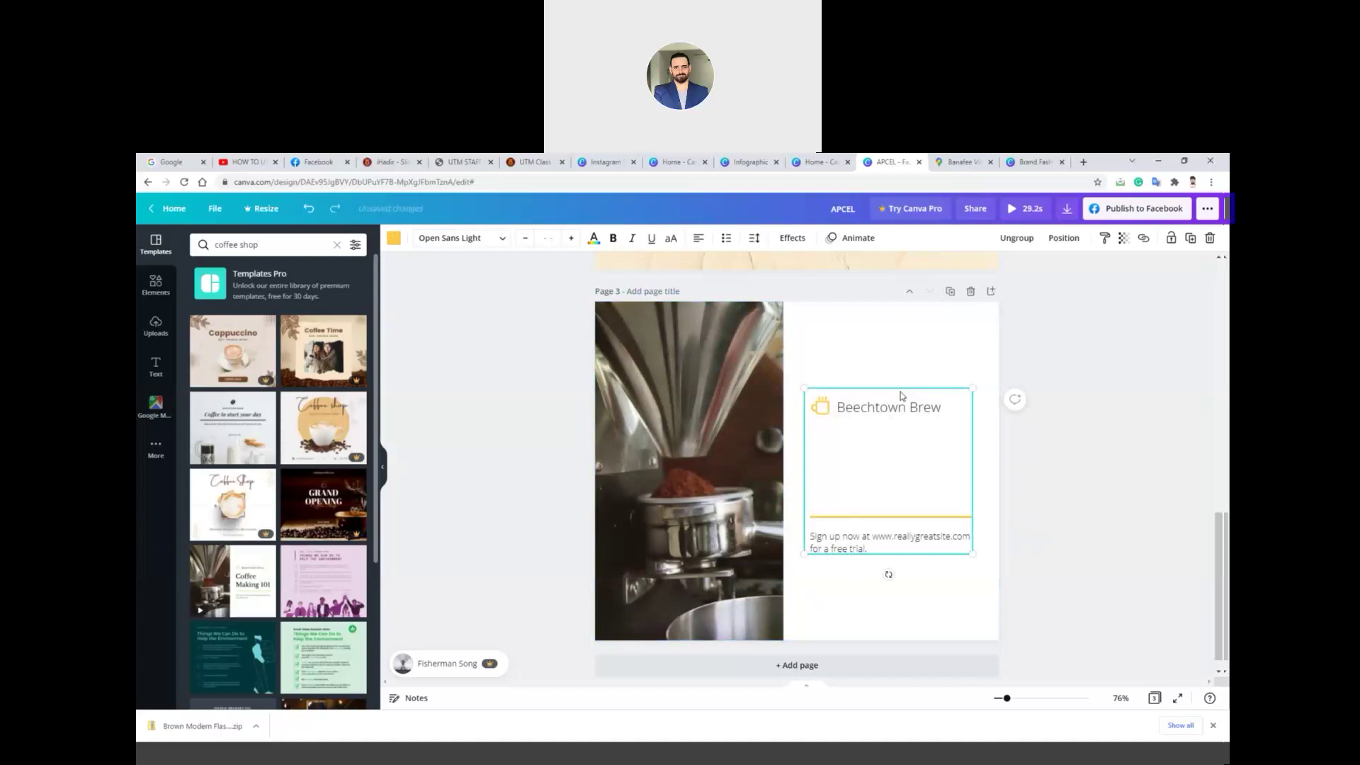
key(Delete)
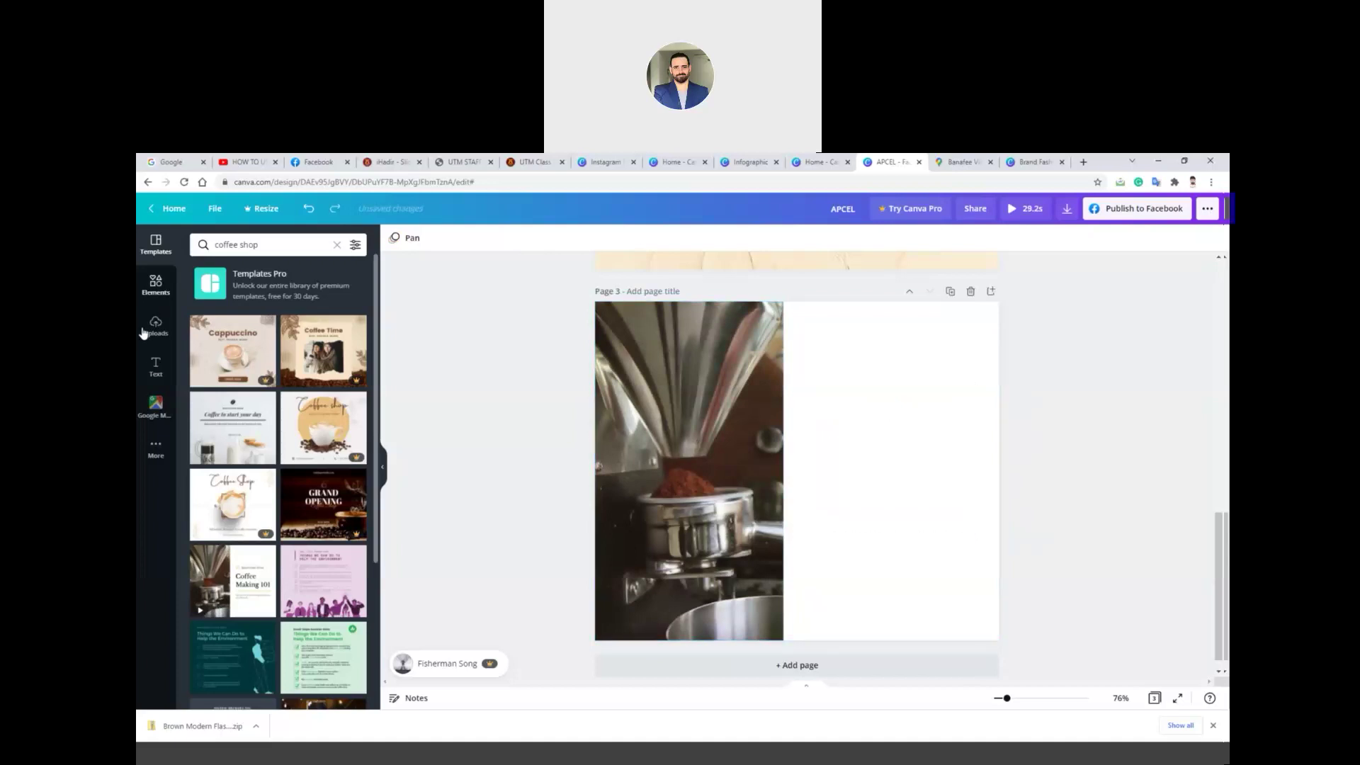
- Add a body text box to page 3 and place it near the top of the white area beside the video
click(156, 367)
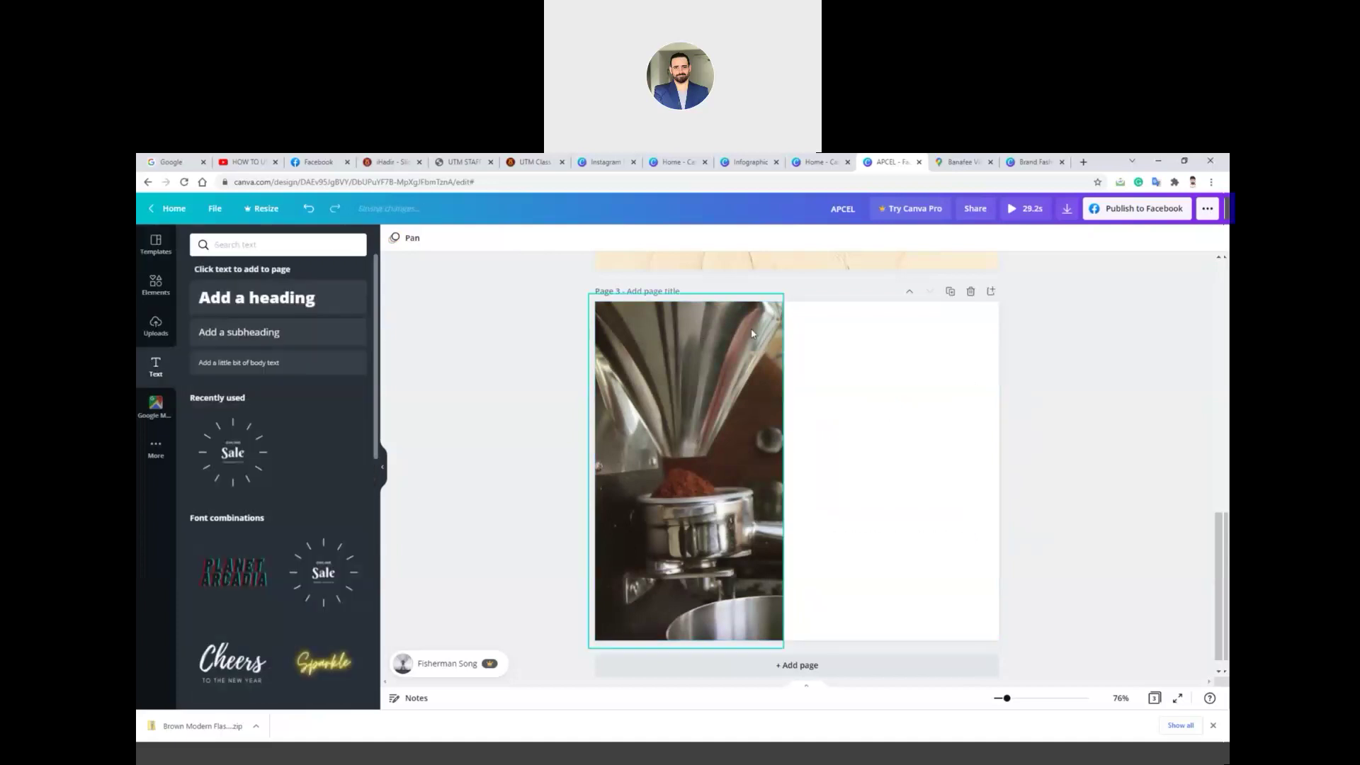
click(230, 363)
click(835, 330)
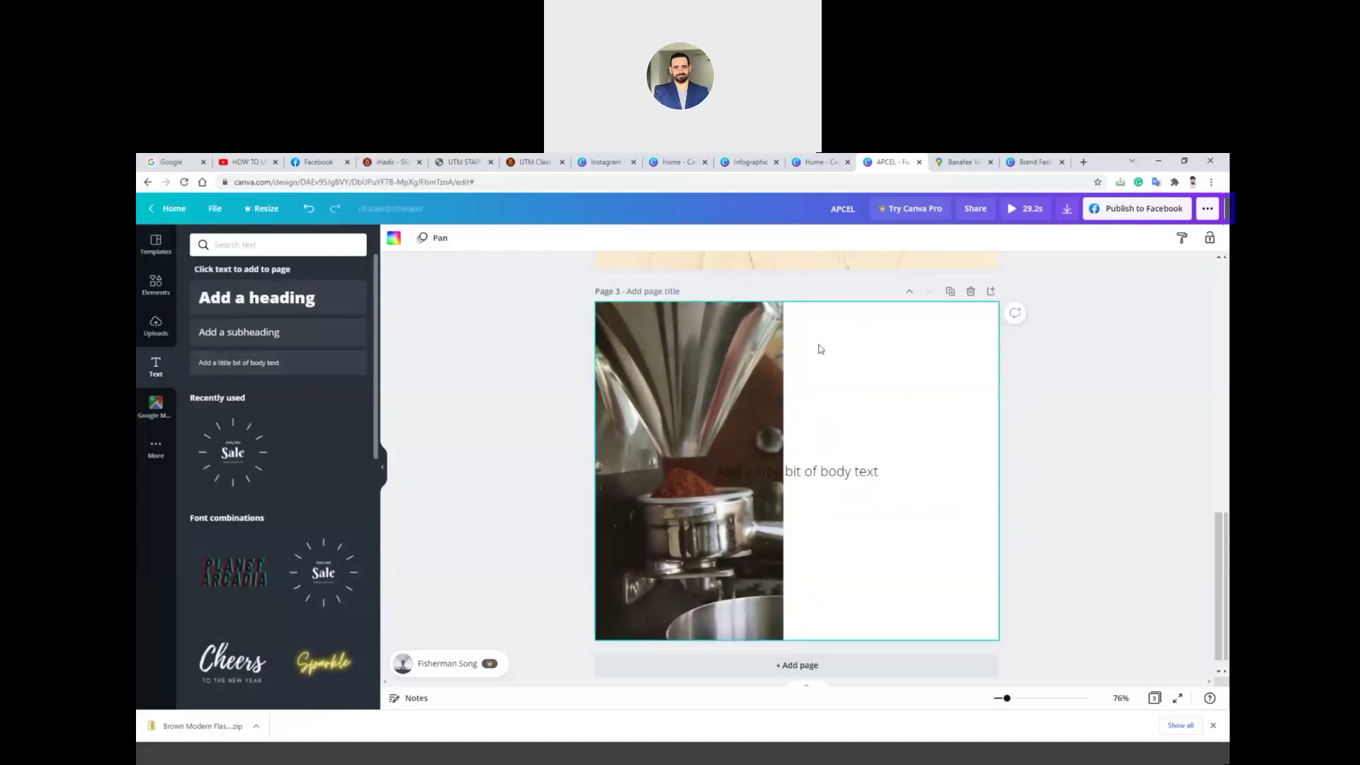
drag(833, 468, 913, 343)
- Replace the placeholder text with the menu item "Mocha", a dotted leader and the price "10MYR", followed by a new line
double_click(913, 343)
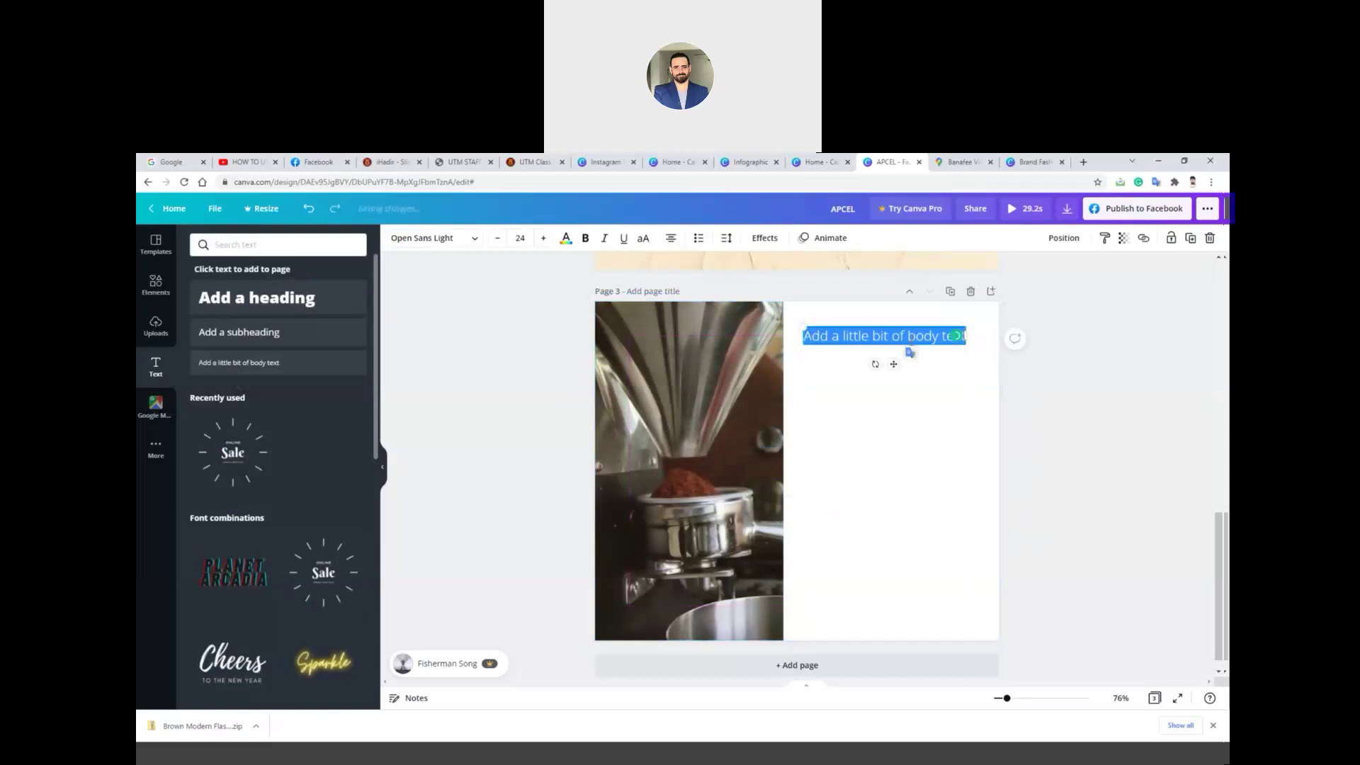
text(M)
text(enu)
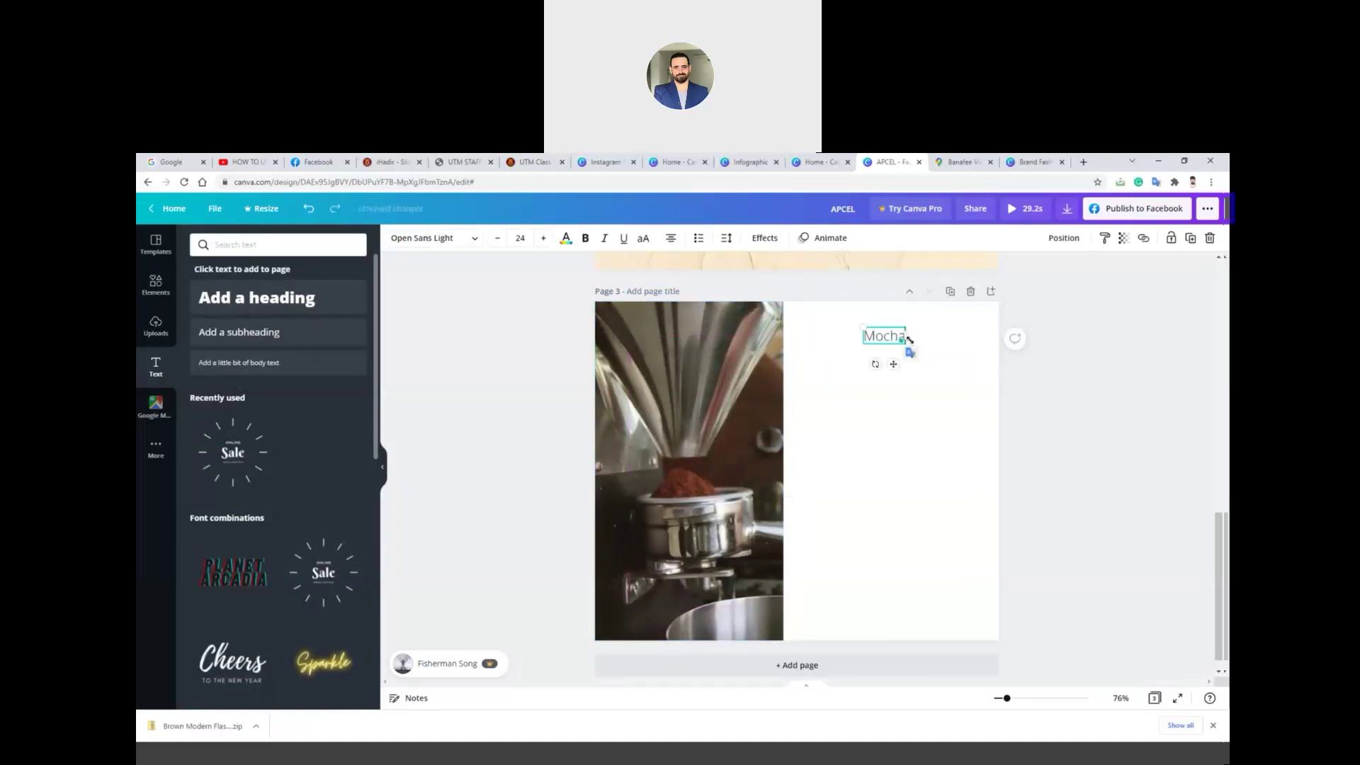
text(ha ...............)
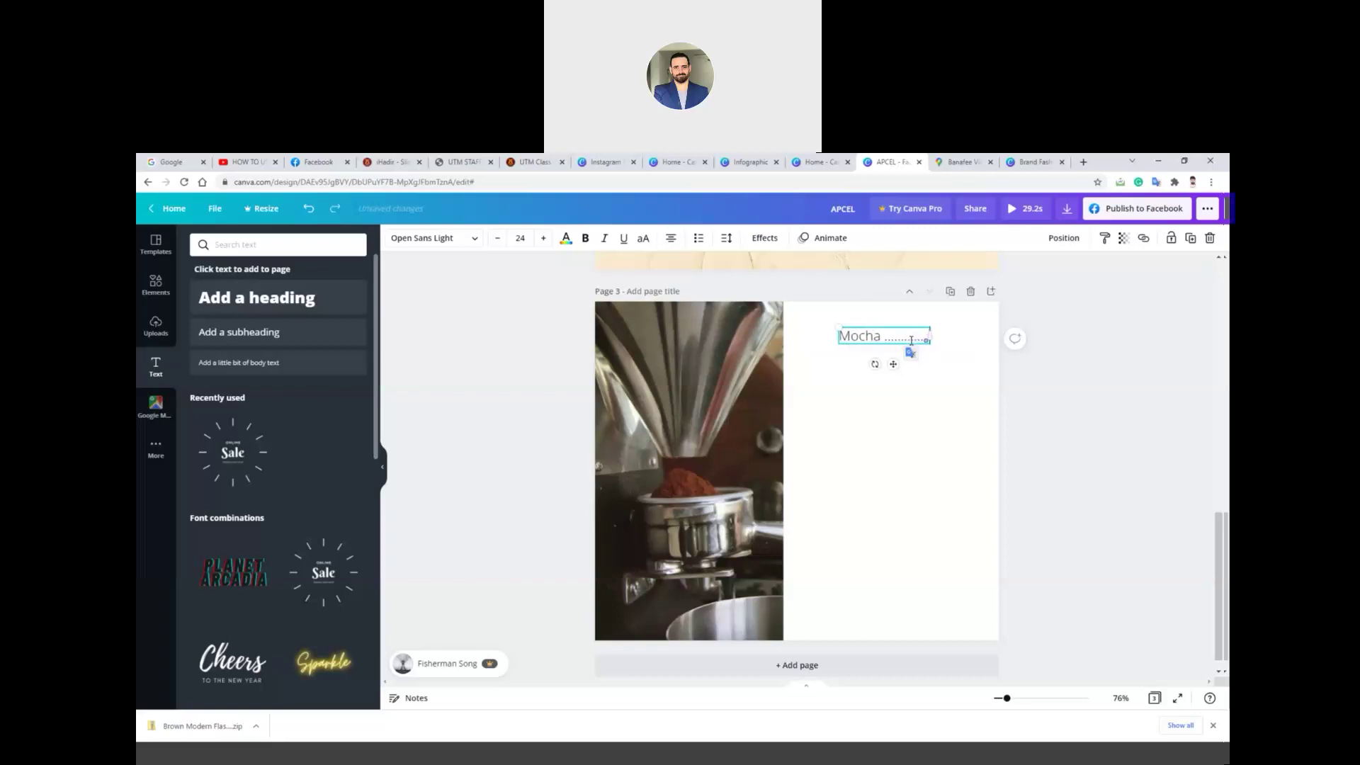
text(.....10)
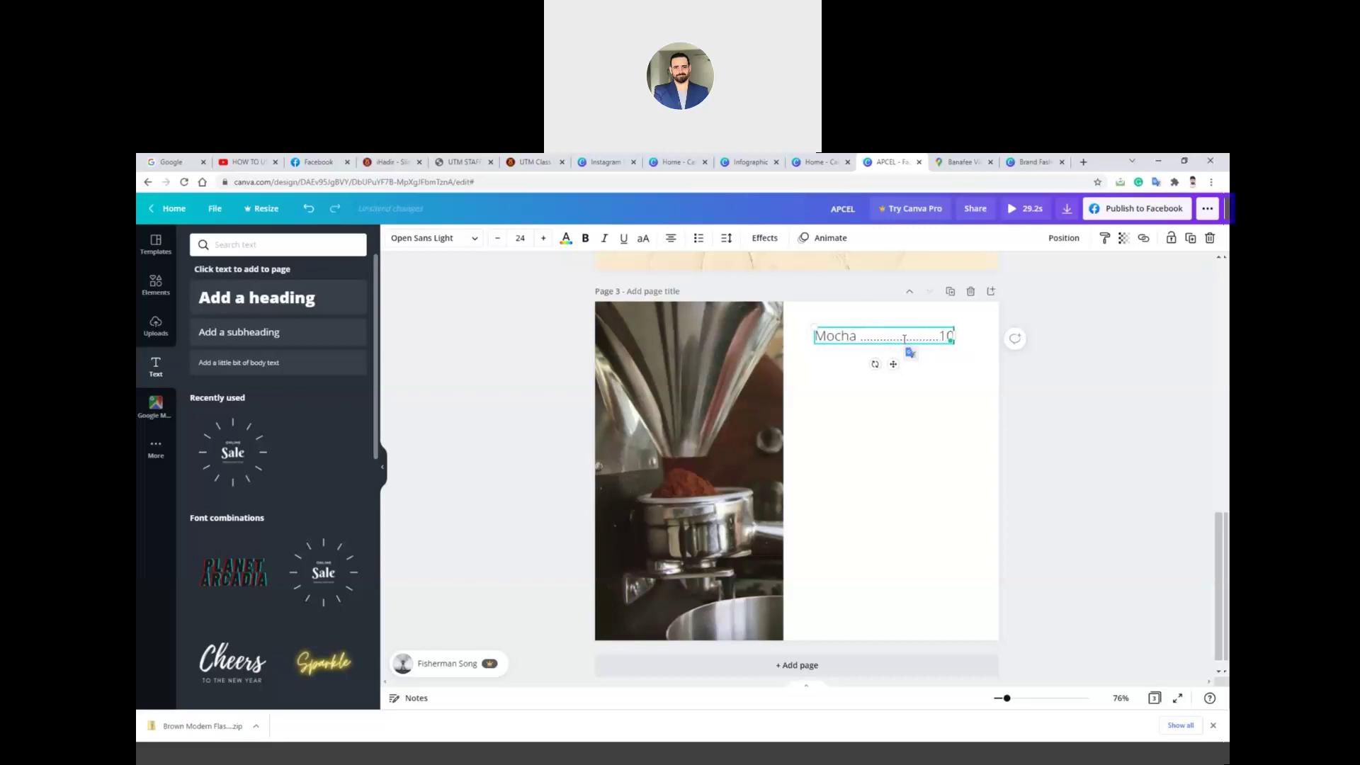
text(MYR)
key(Return)
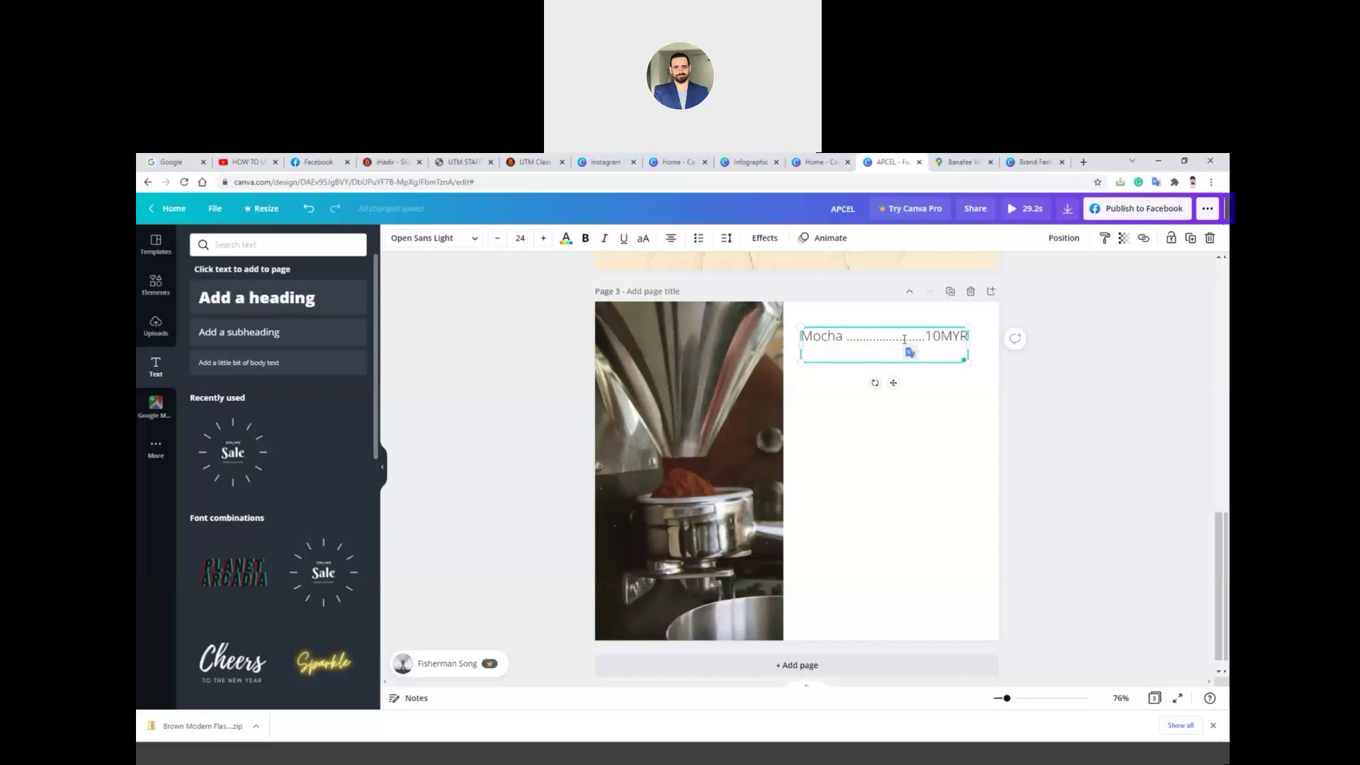
- Add the menu lines "LATEE" at 9MYR and "AMERICANO" at 6MYR, with dotted leaders sized so the prices line up
text(LATEE .............................9MYR)
key(Return)
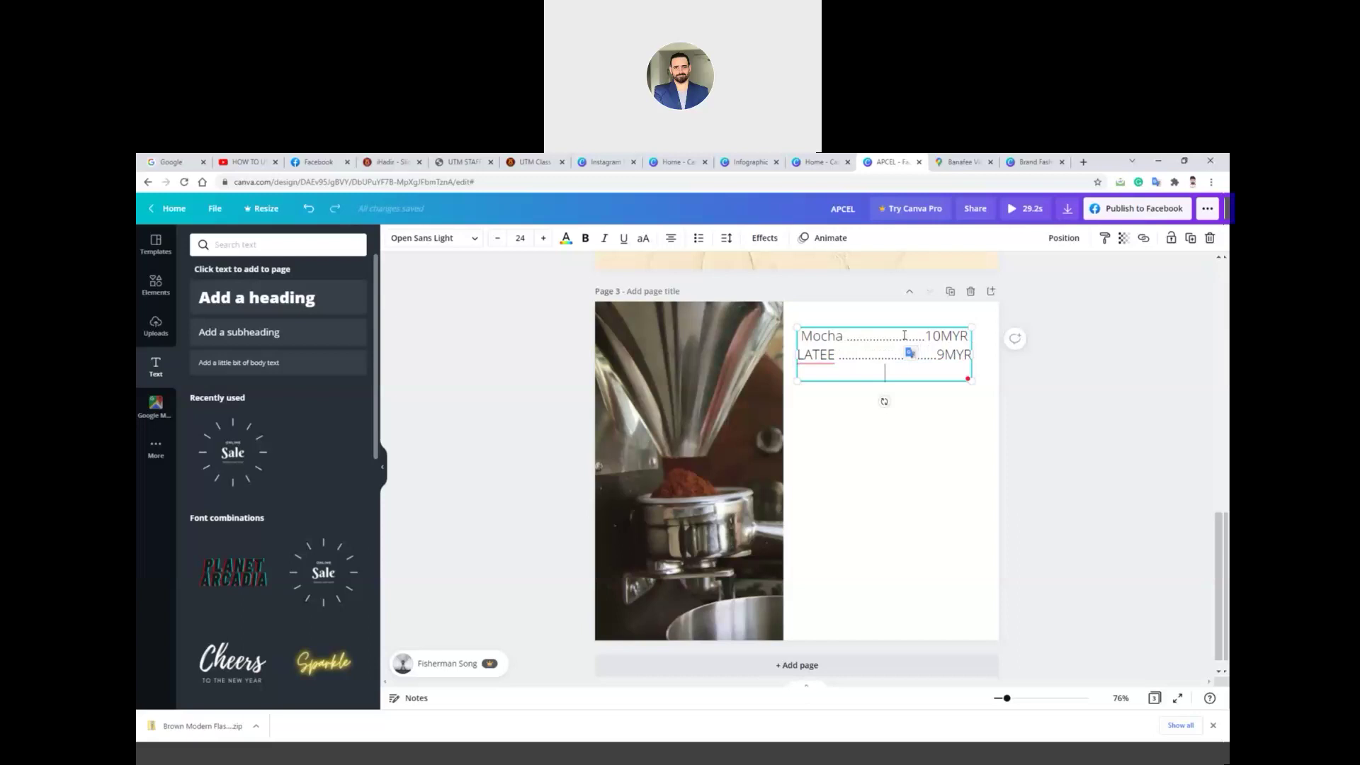
text(AMERICANO ..................)
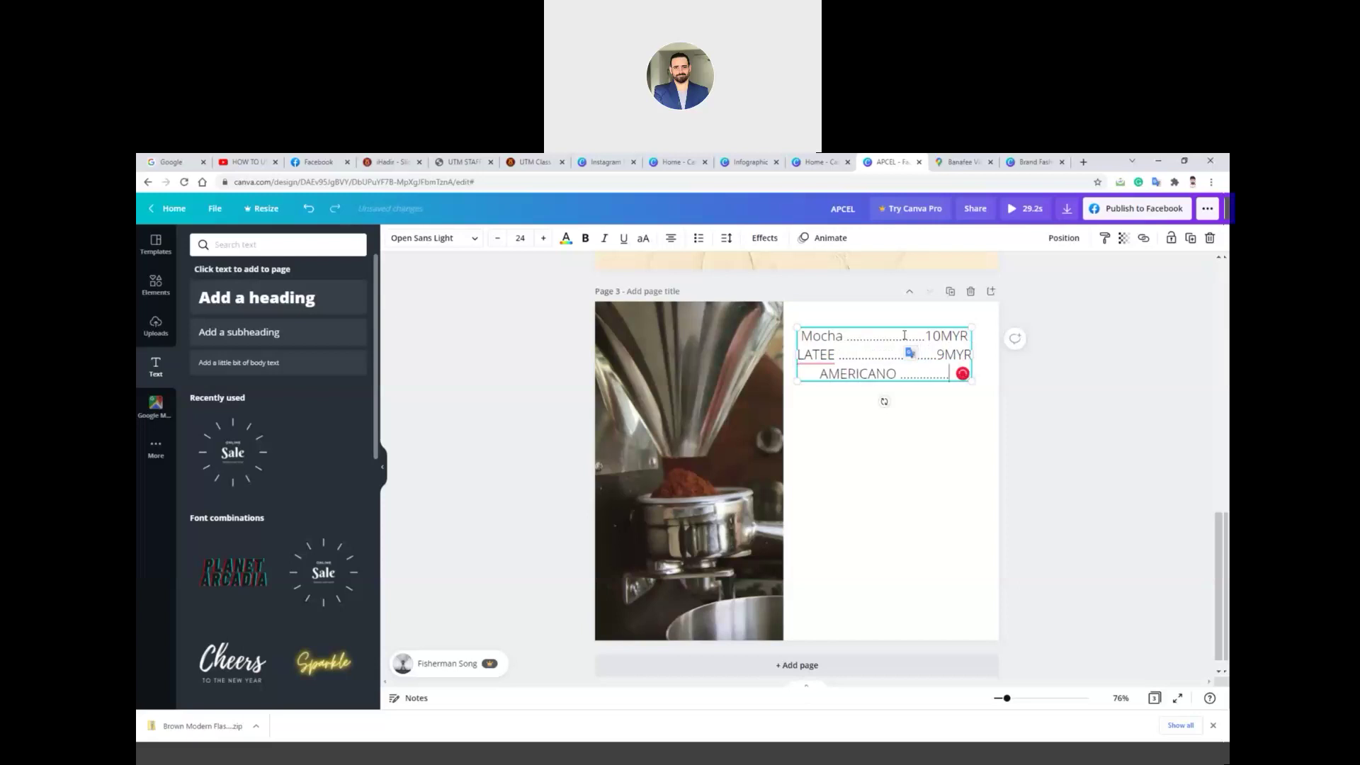
text(6MYR)
key(Left)
key(Left)
key(Left)
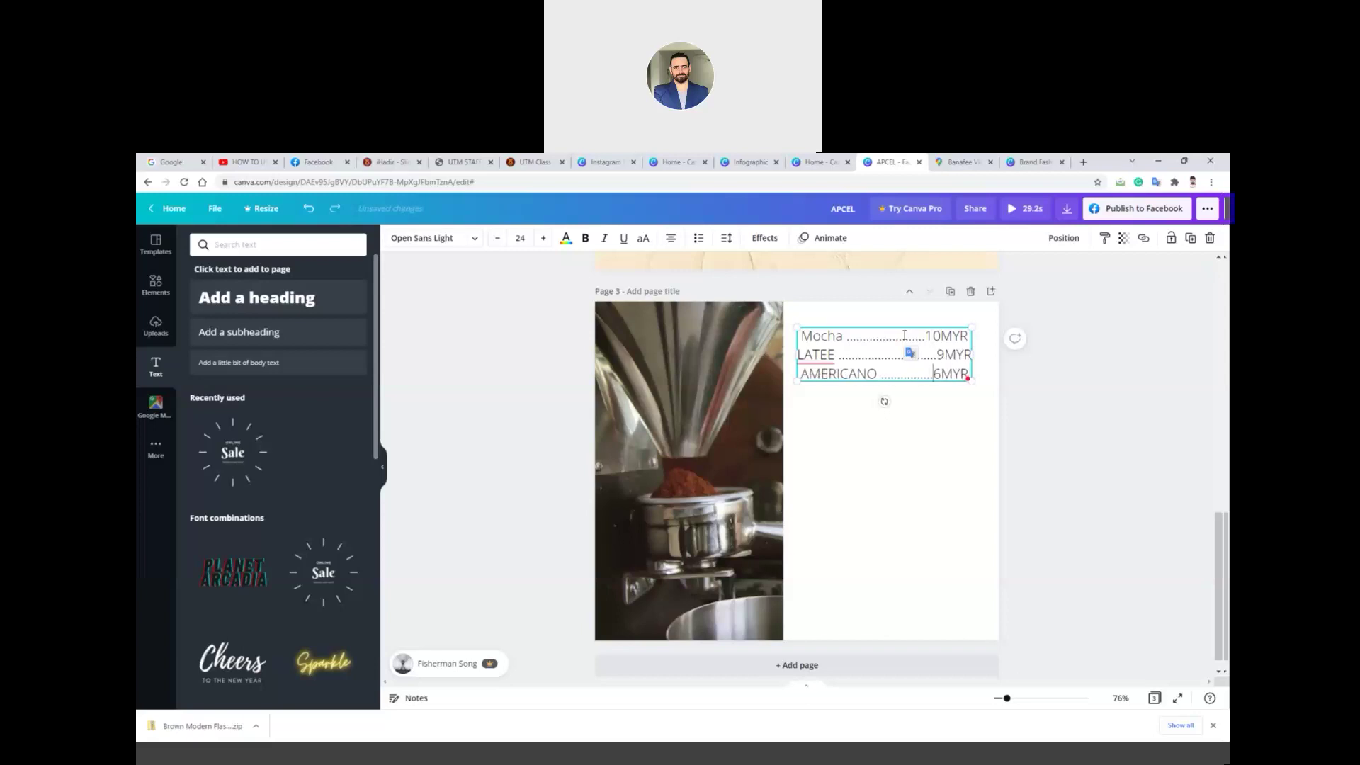
text(...)
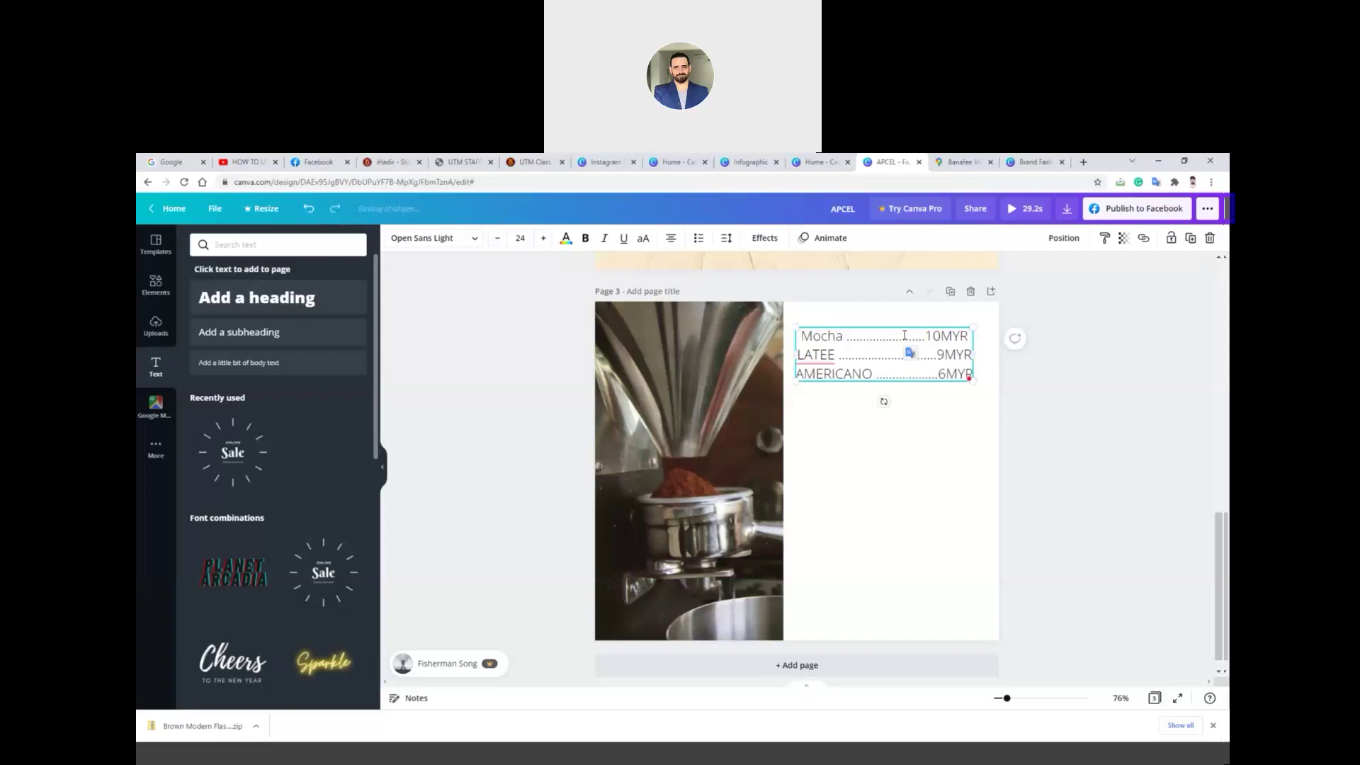
click(1050, 498)
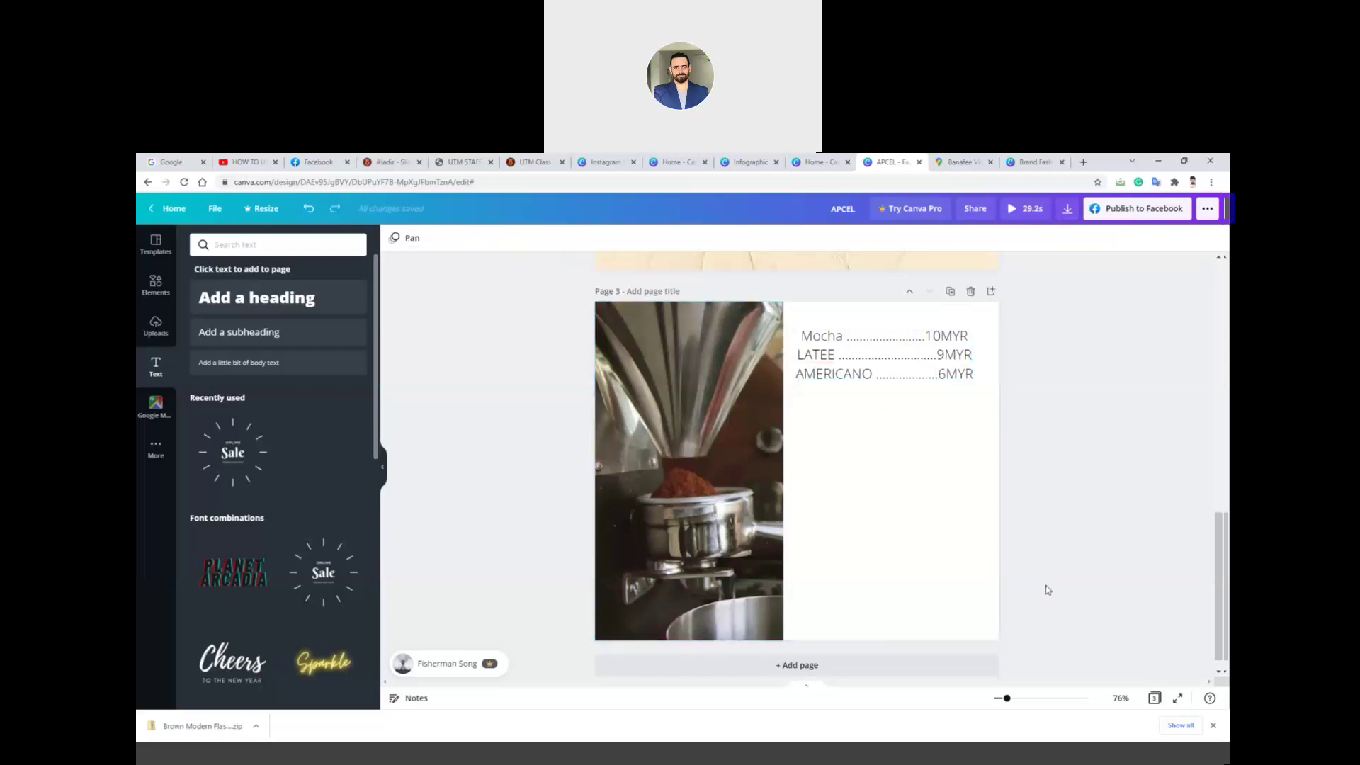
- Review the pages of the finished design and look at its download options without downloading
scroll(1090, 560, up, 10)
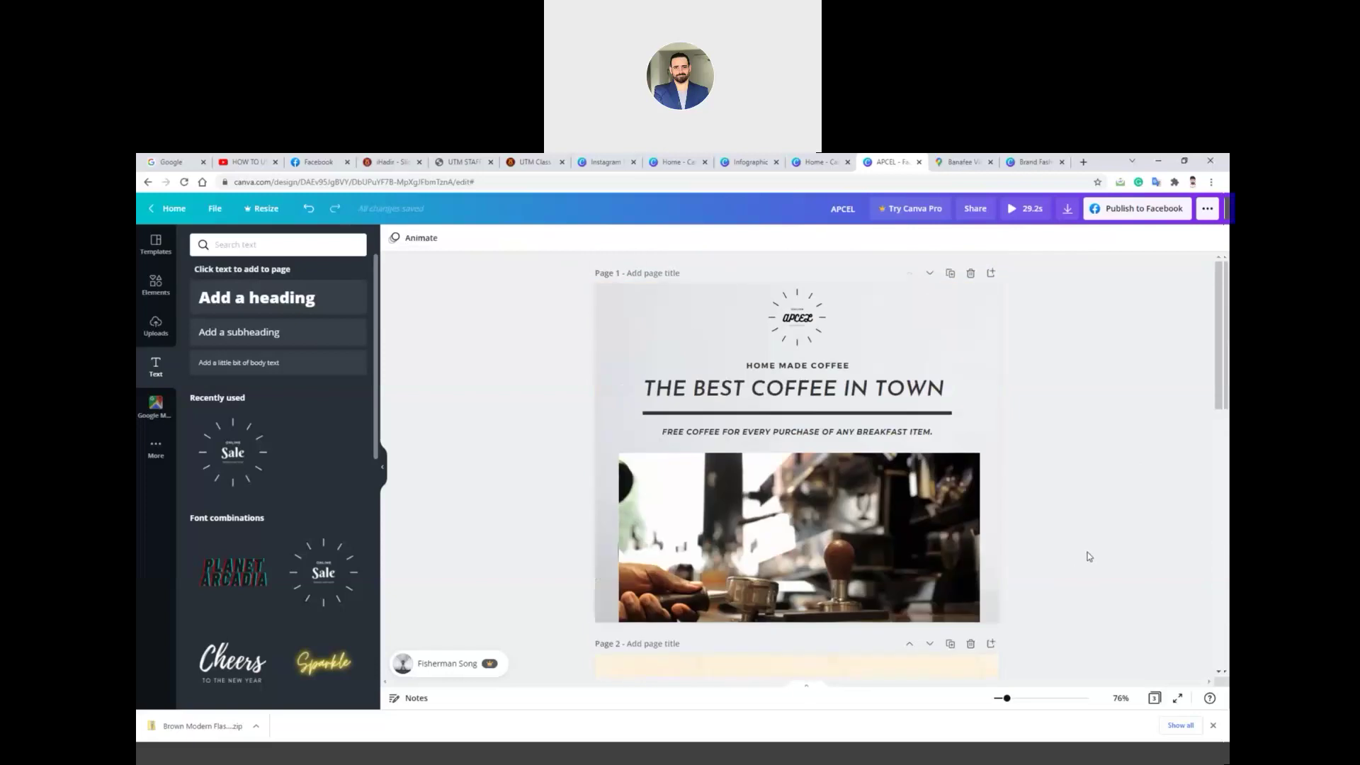
scroll(1087, 554, down, 10)
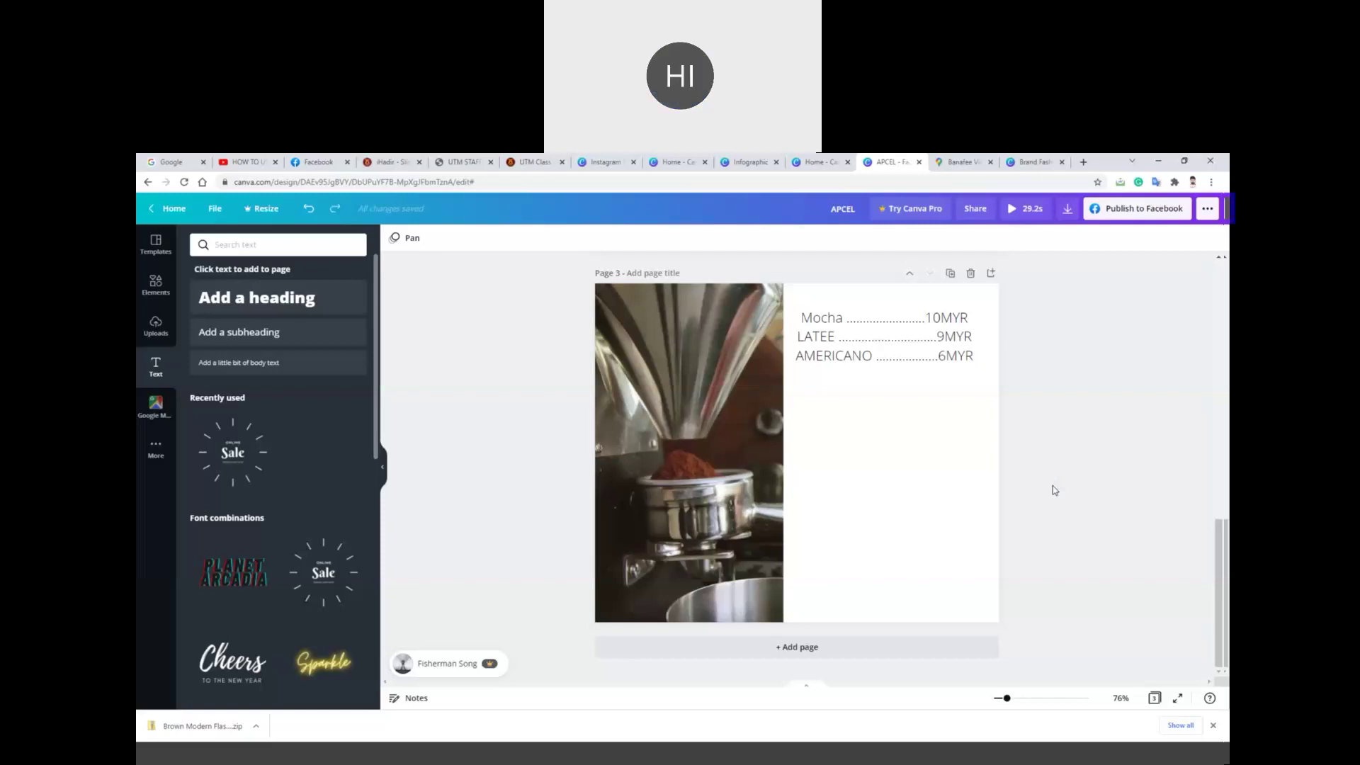
scroll(1007, 475, up, 10)
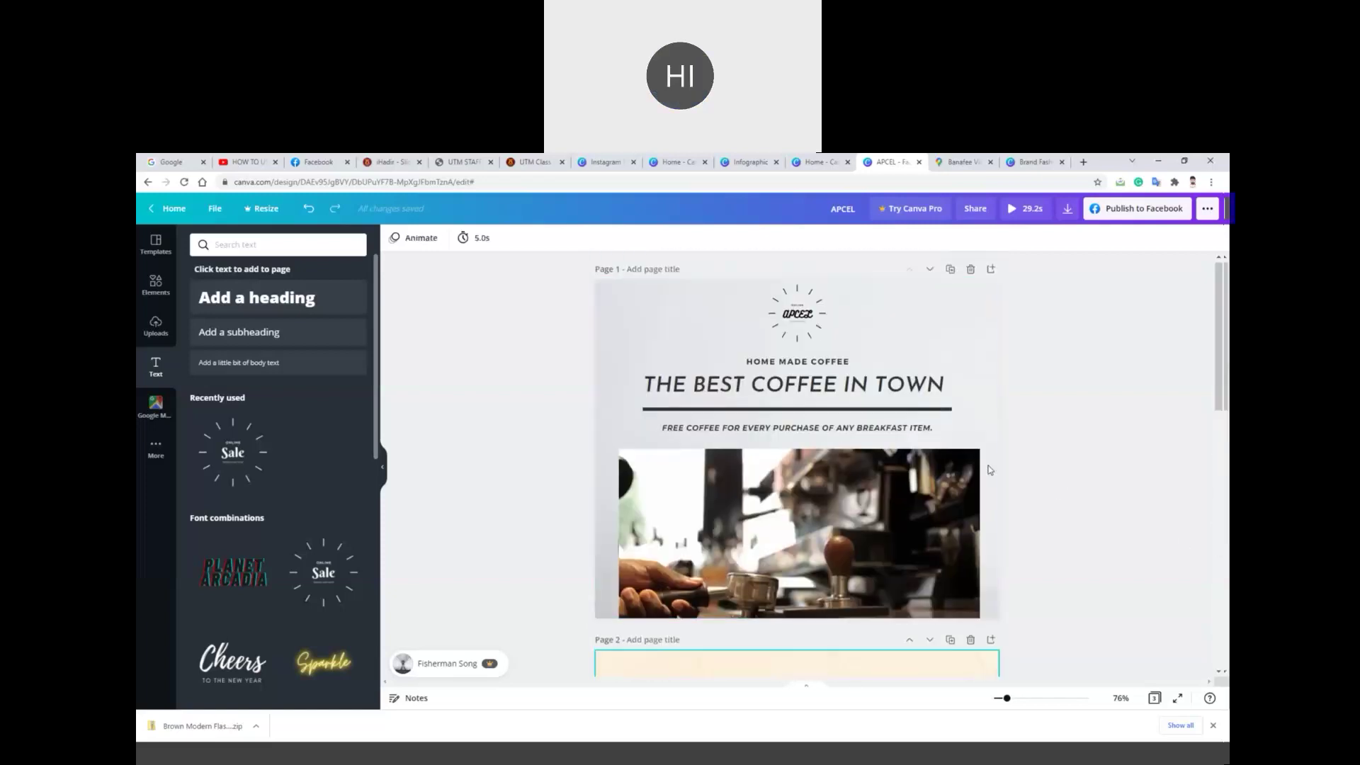
click(958, 388)
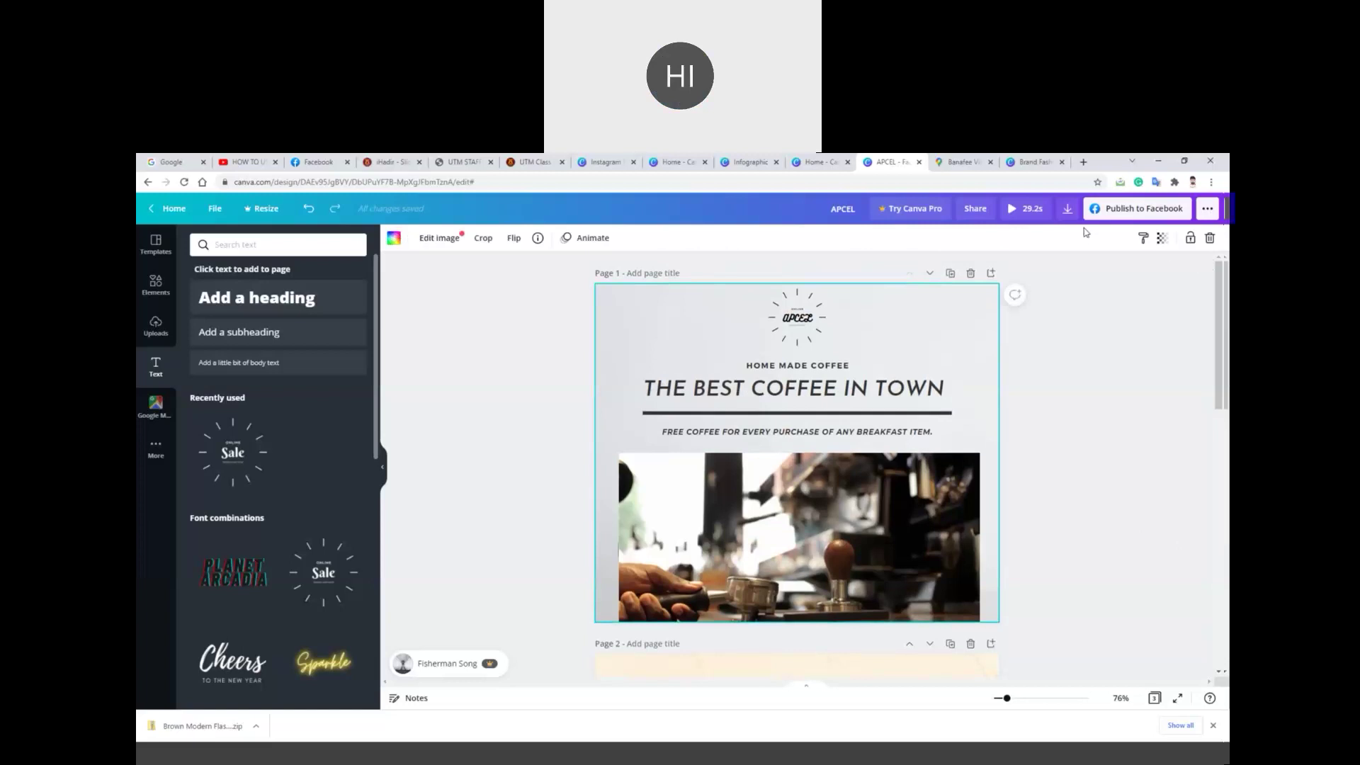
click(1070, 211)
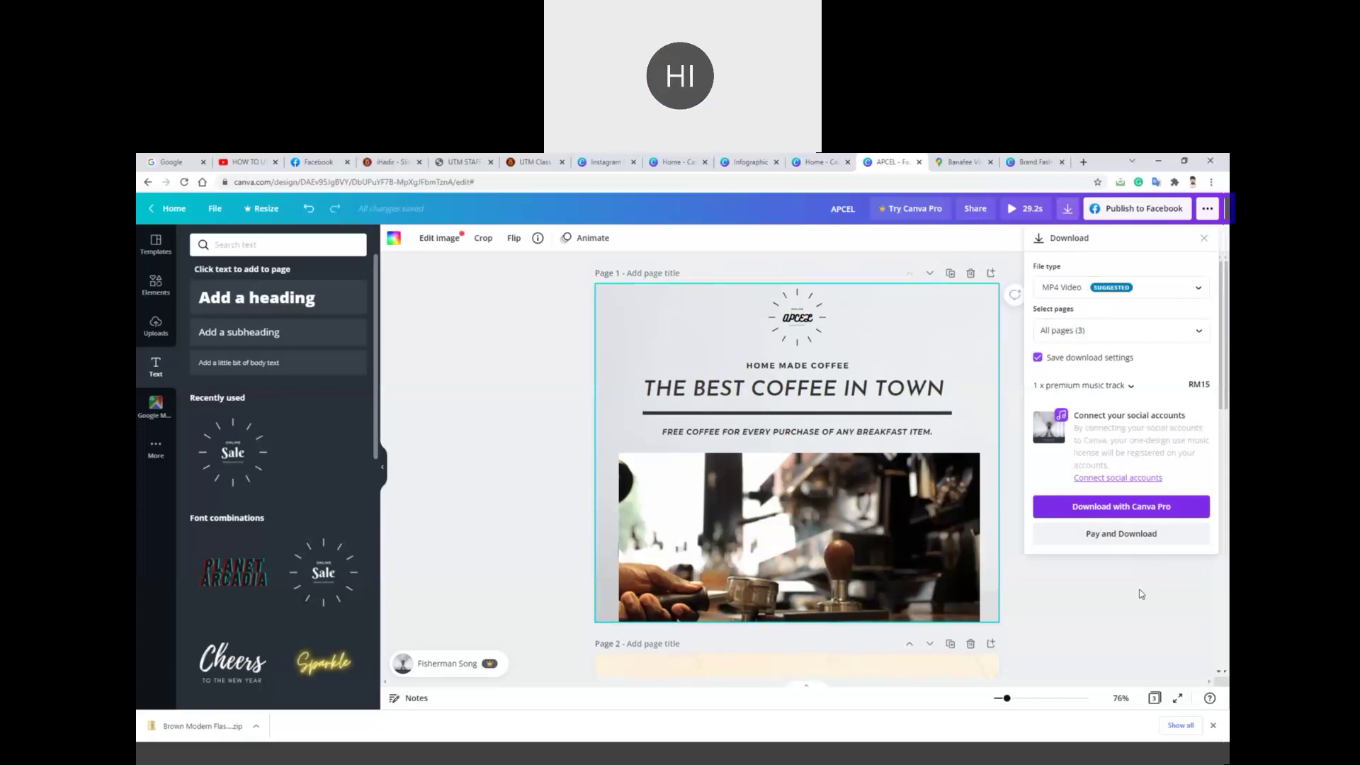
click(1141, 594)
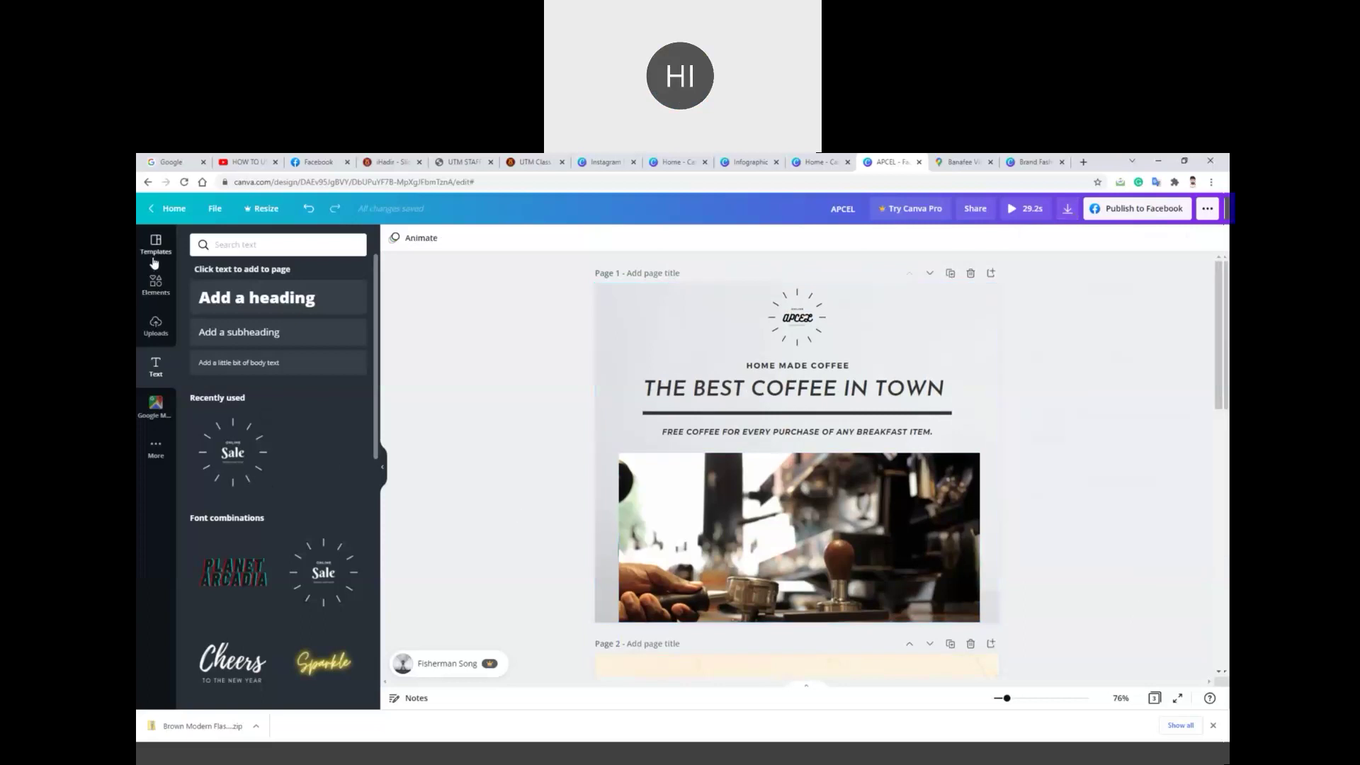
click(155, 255)
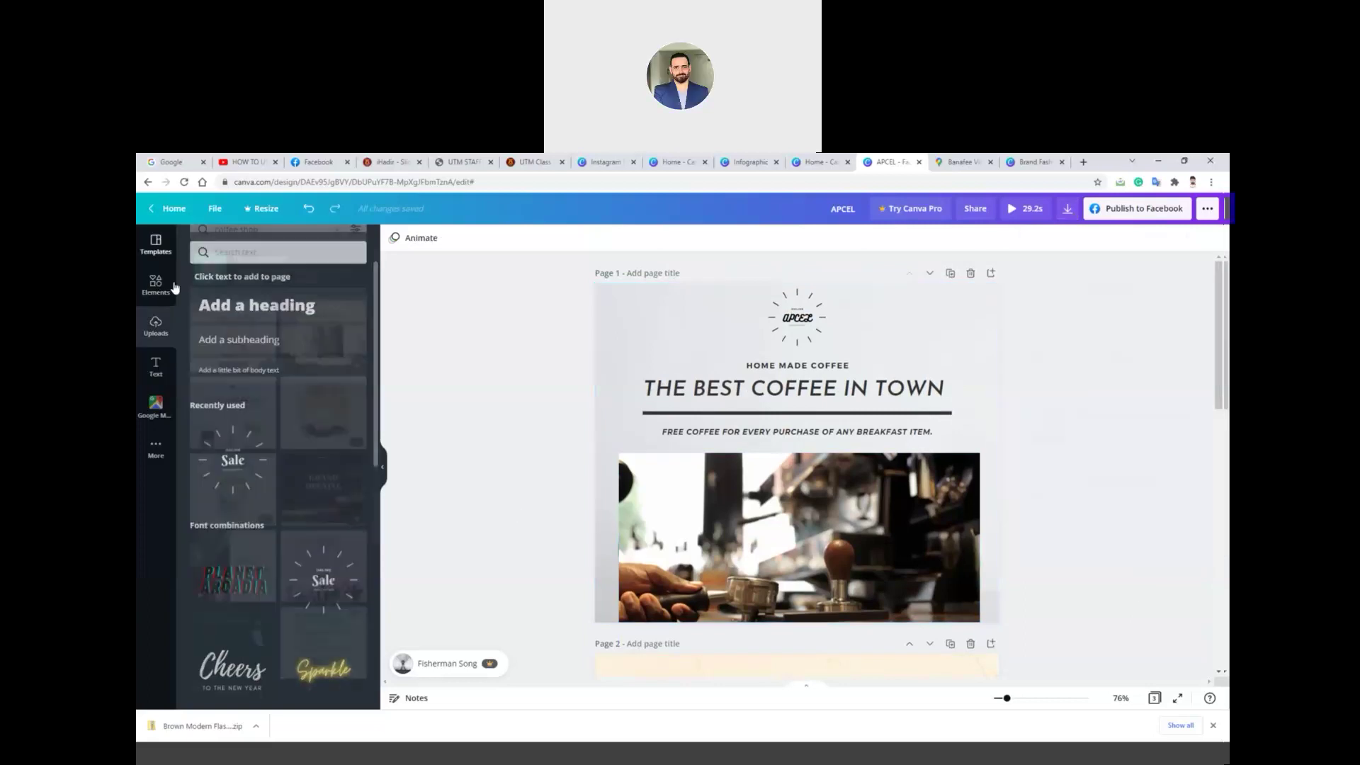
click(254, 730)
click(652, 693)
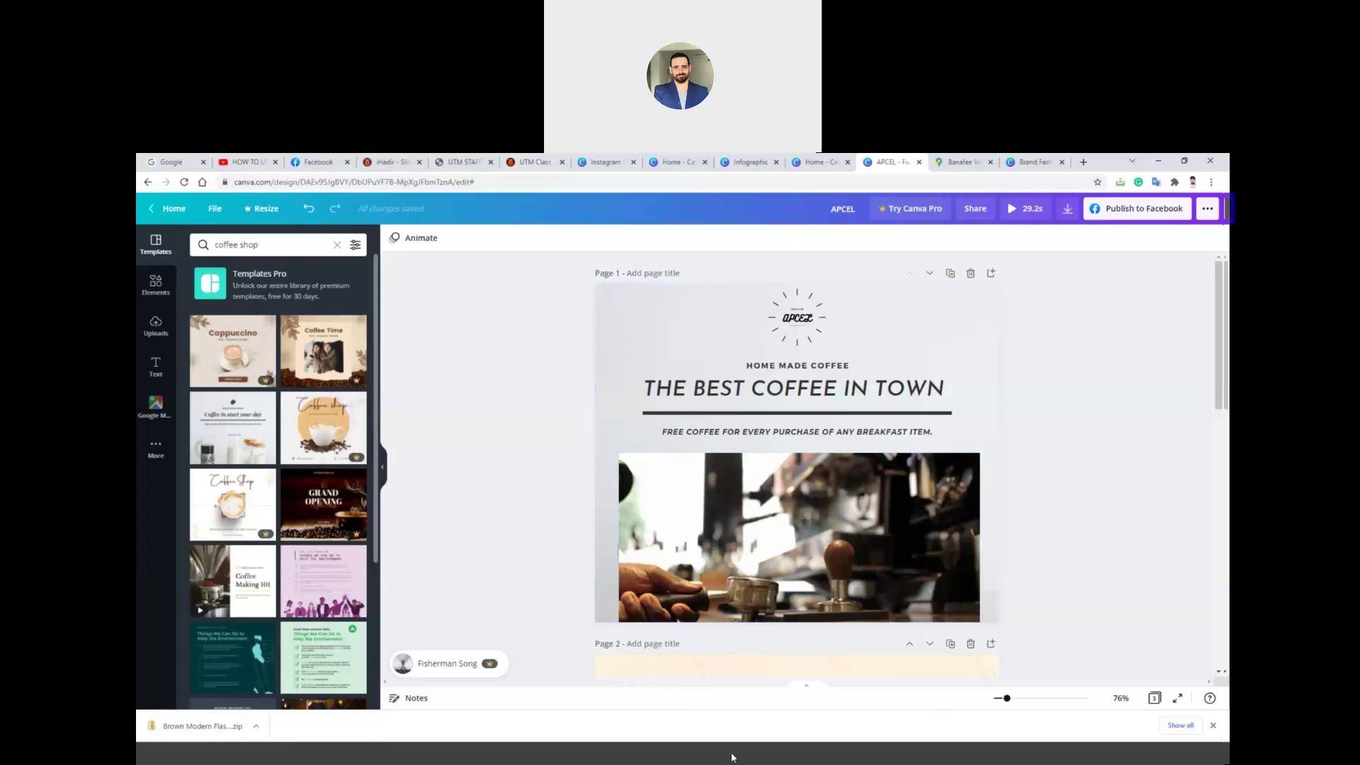
click(596, 756)
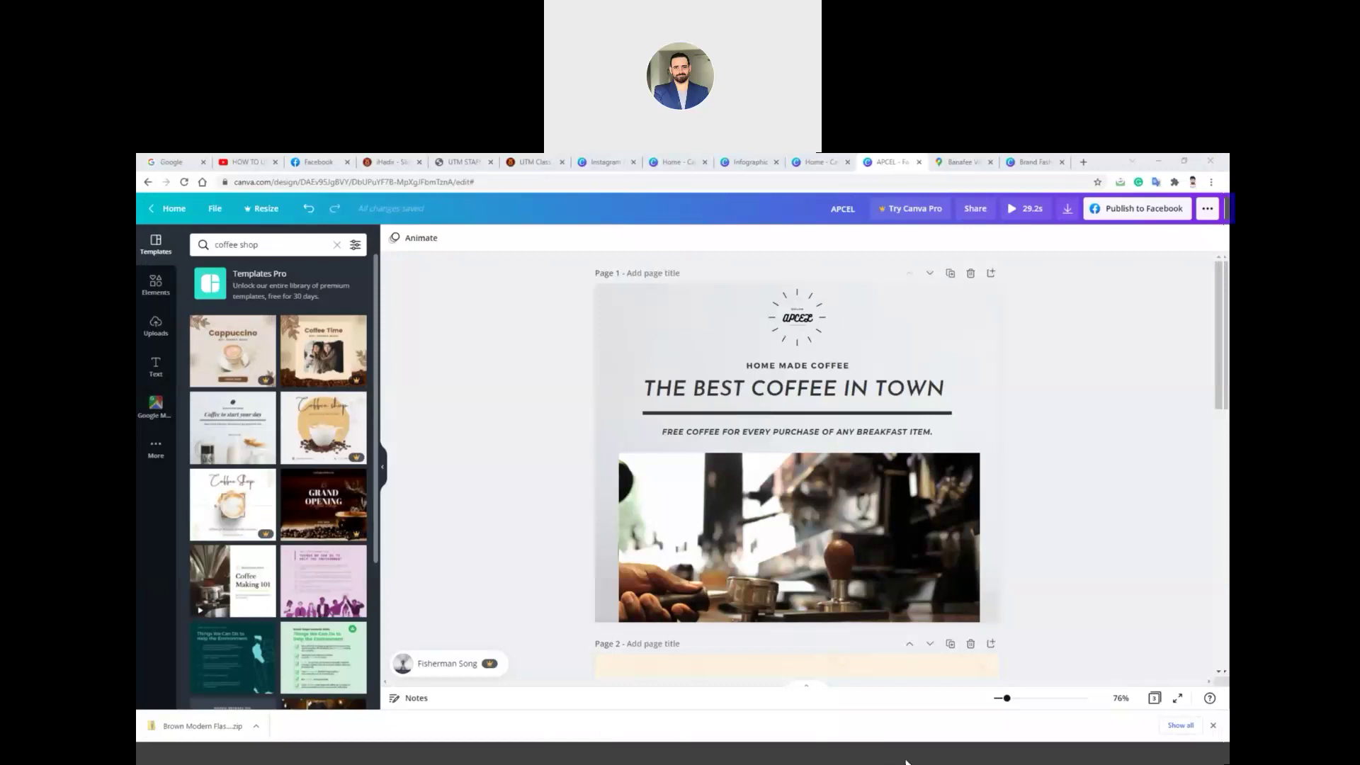
- Switch to the Assignment Guideline document in Word, read through the SPPP 3303 assignment requirements, and close the document
key(alt+Tab)
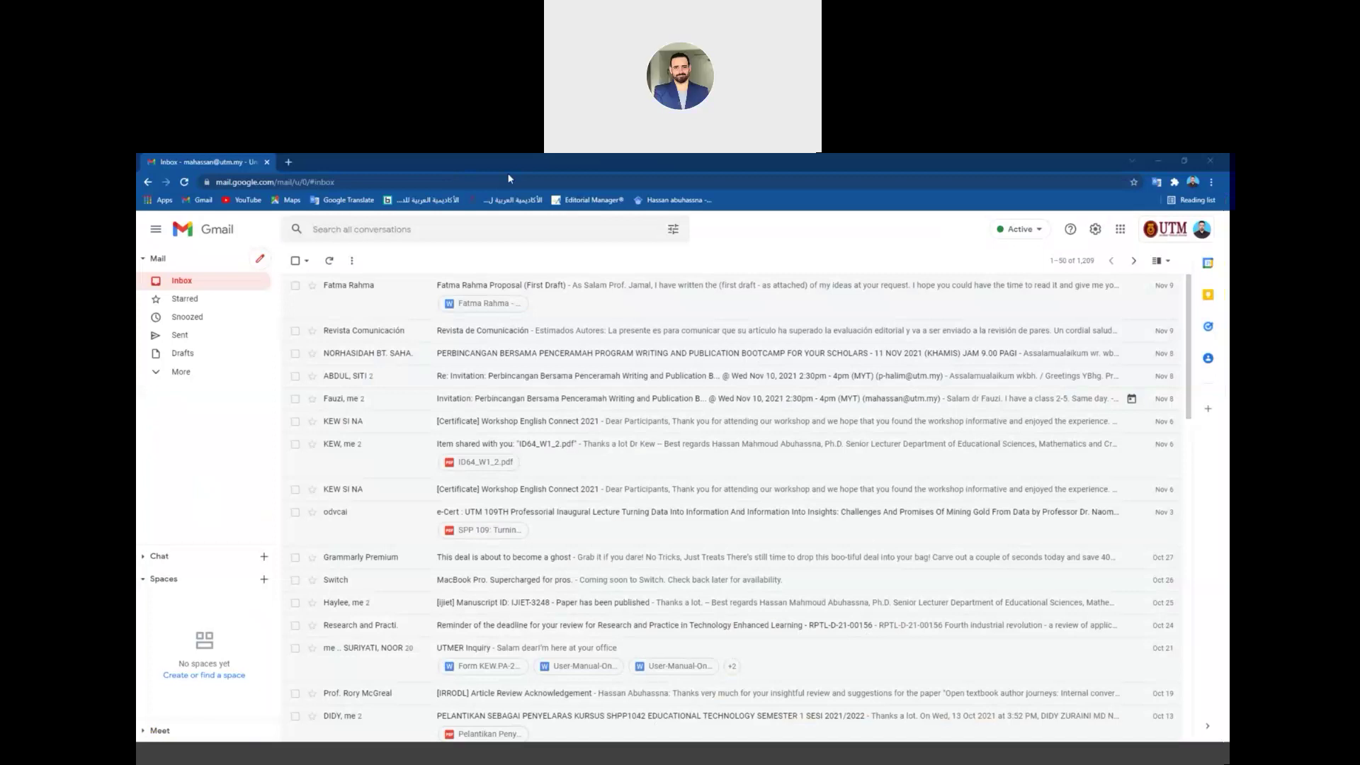
key(alt+Tab)
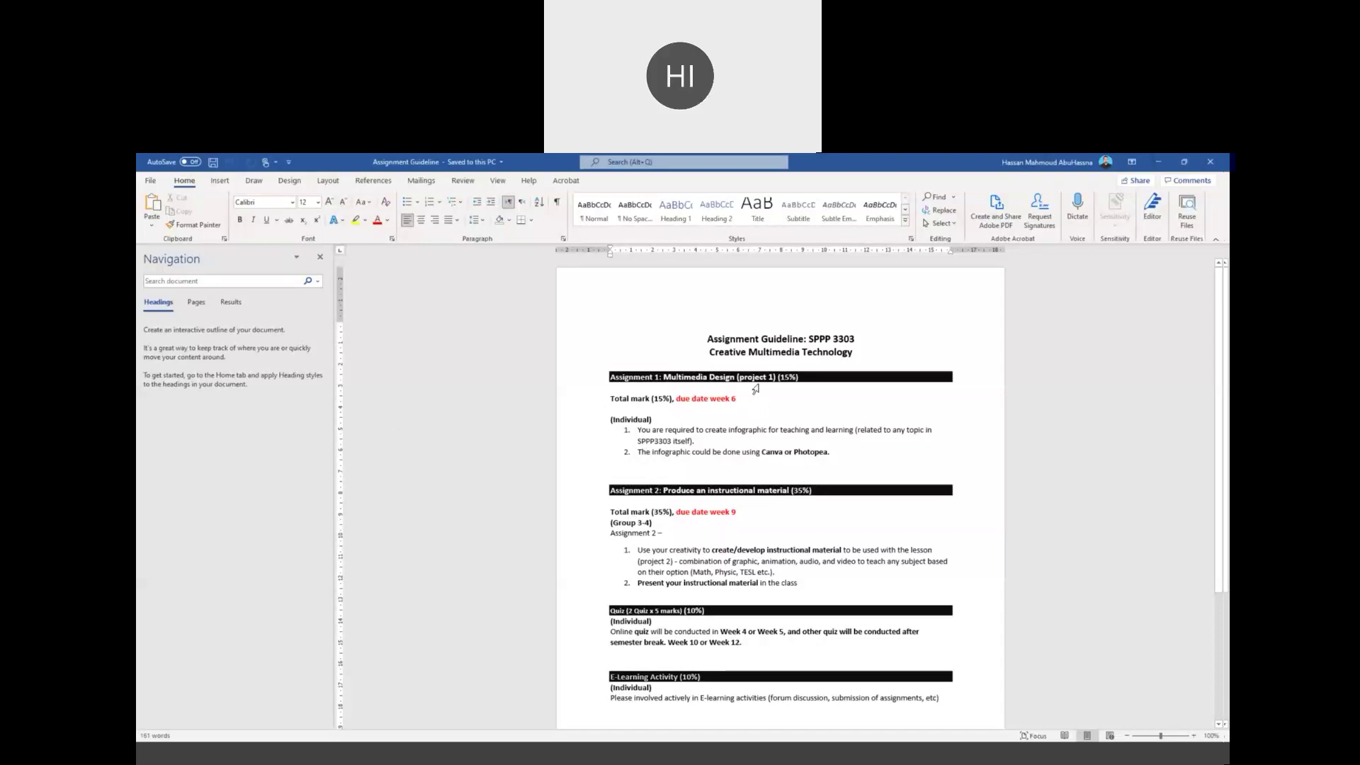
right_click(1066, 529)
click(1082, 569)
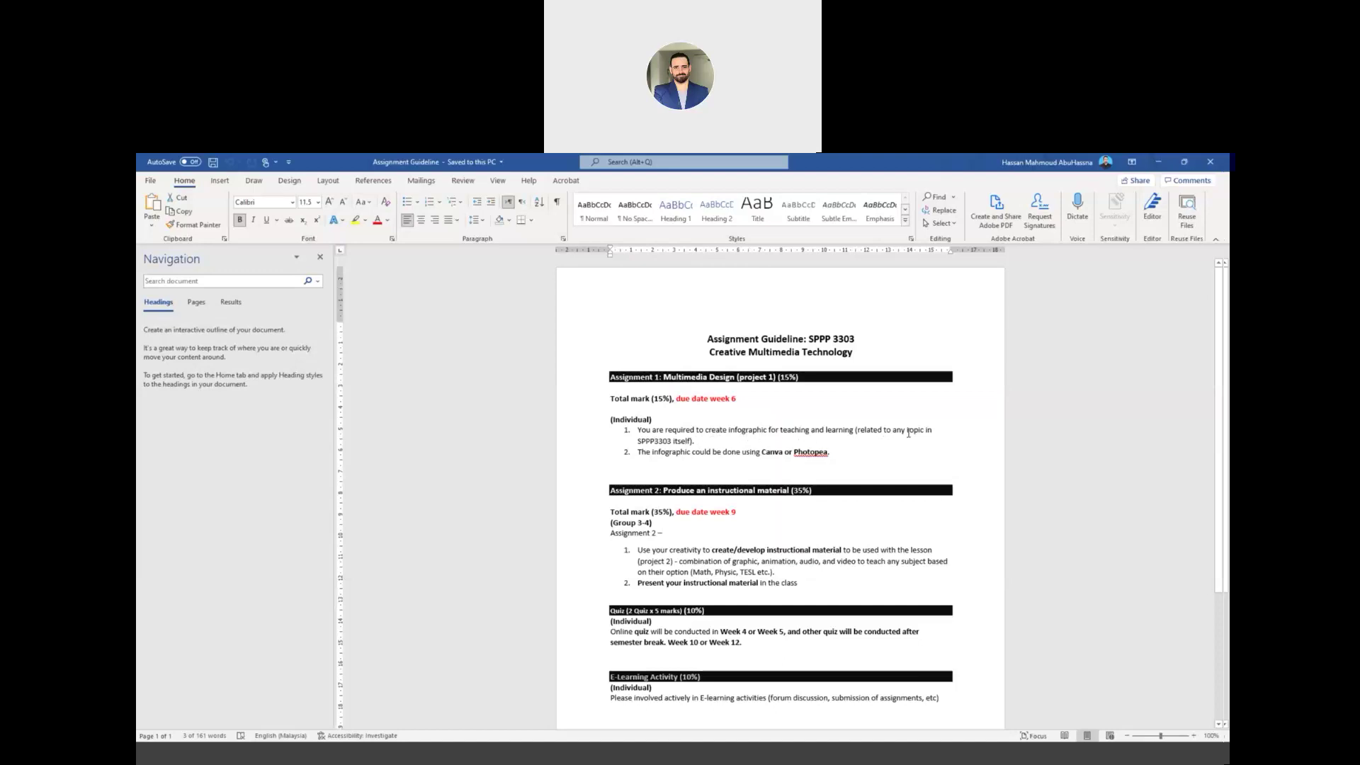
click(673, 452)
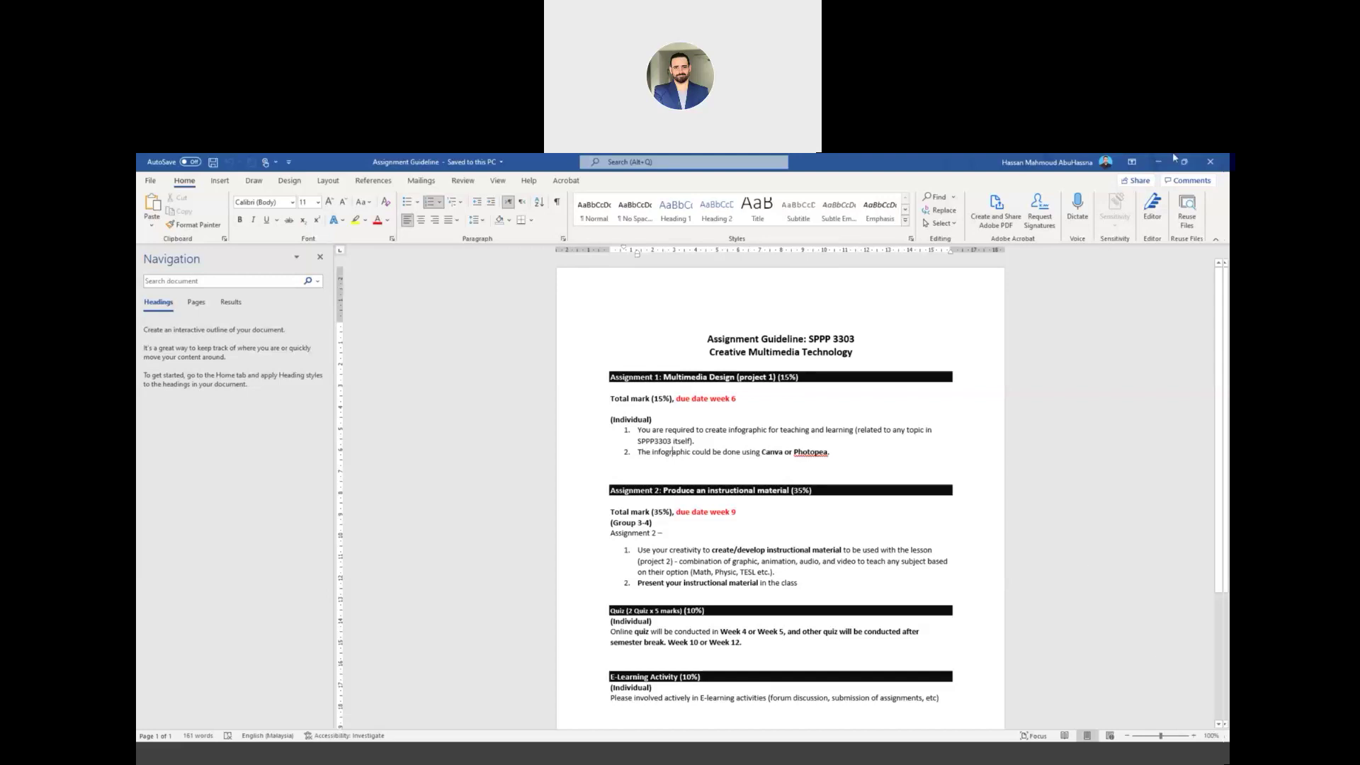
click(1210, 162)
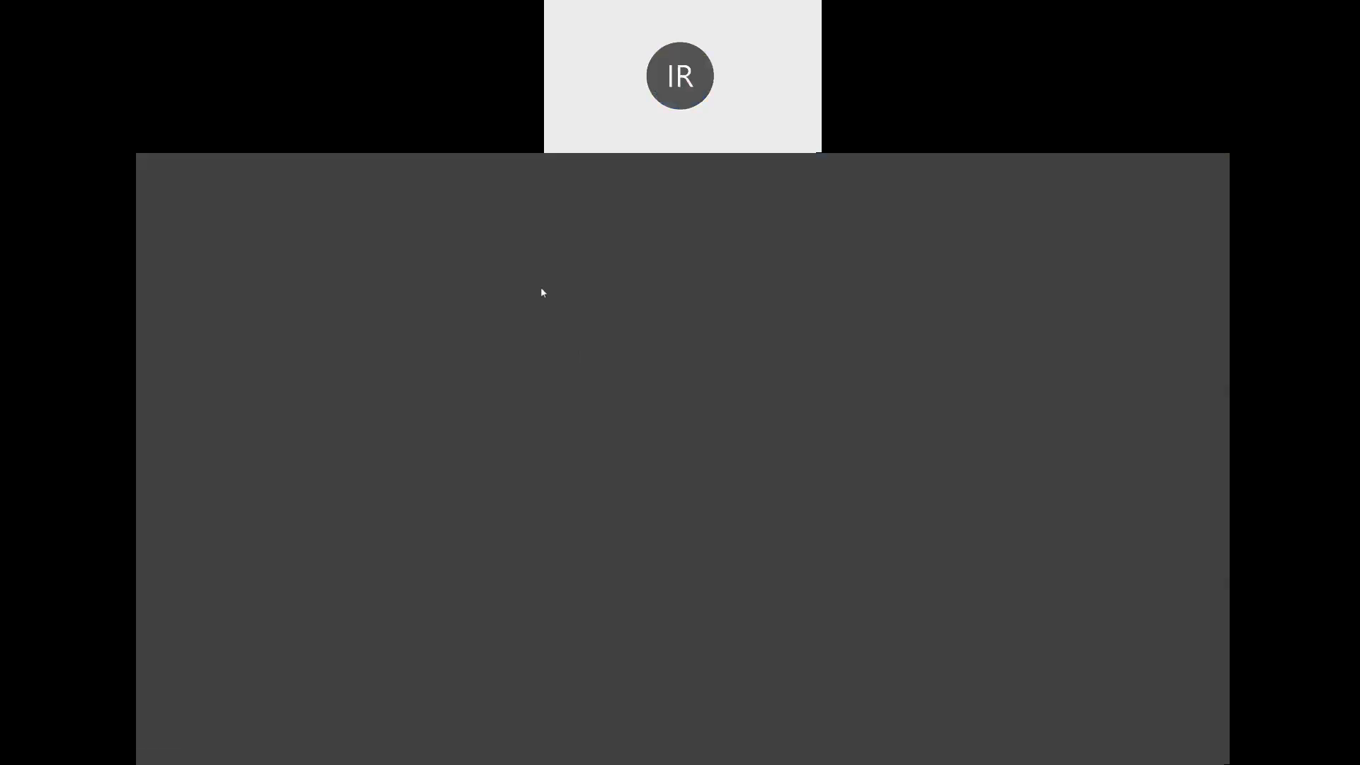